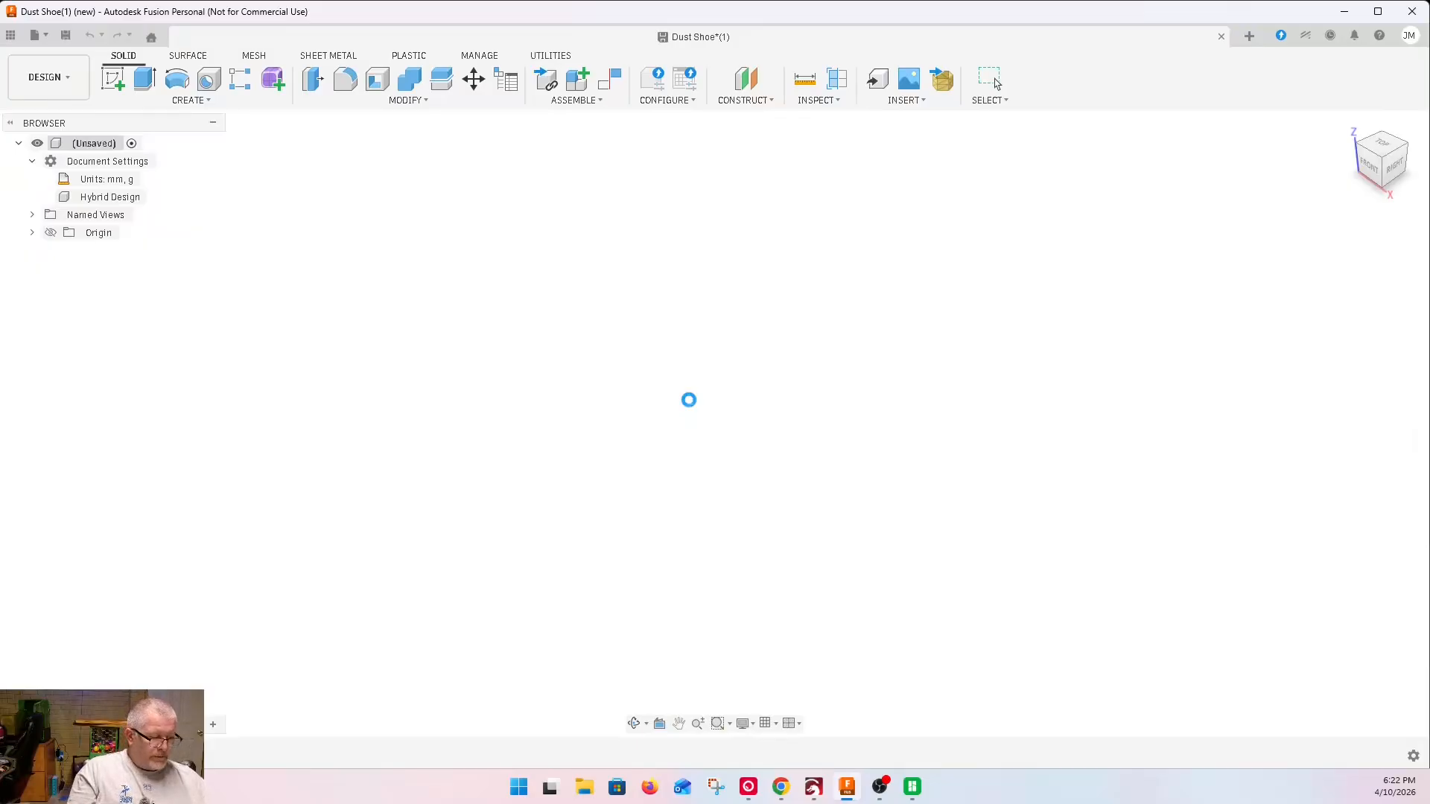
Sketch a 65 mm diameter circle centred on the origin of the horizontal XY plane
key("c")
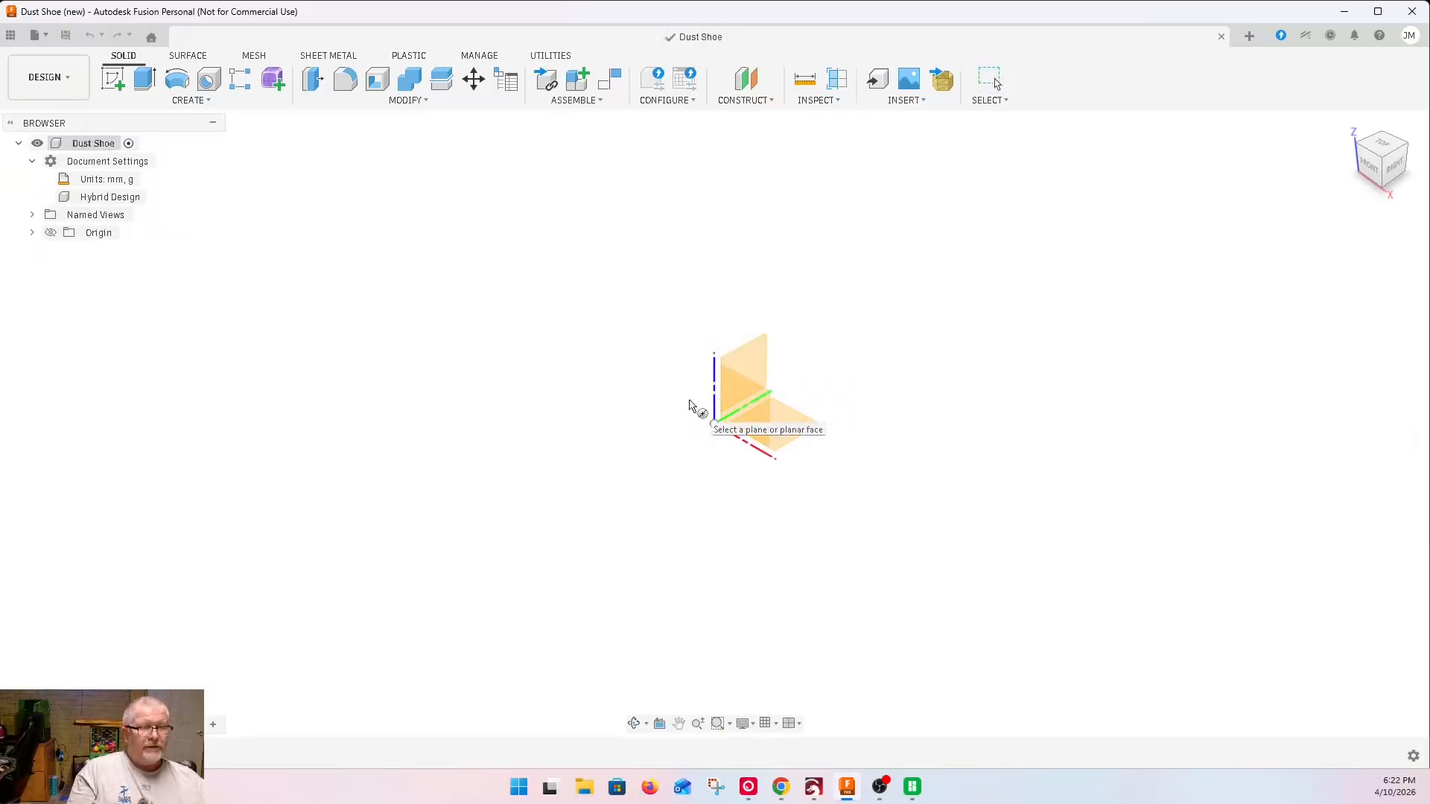
left_click(775, 425)
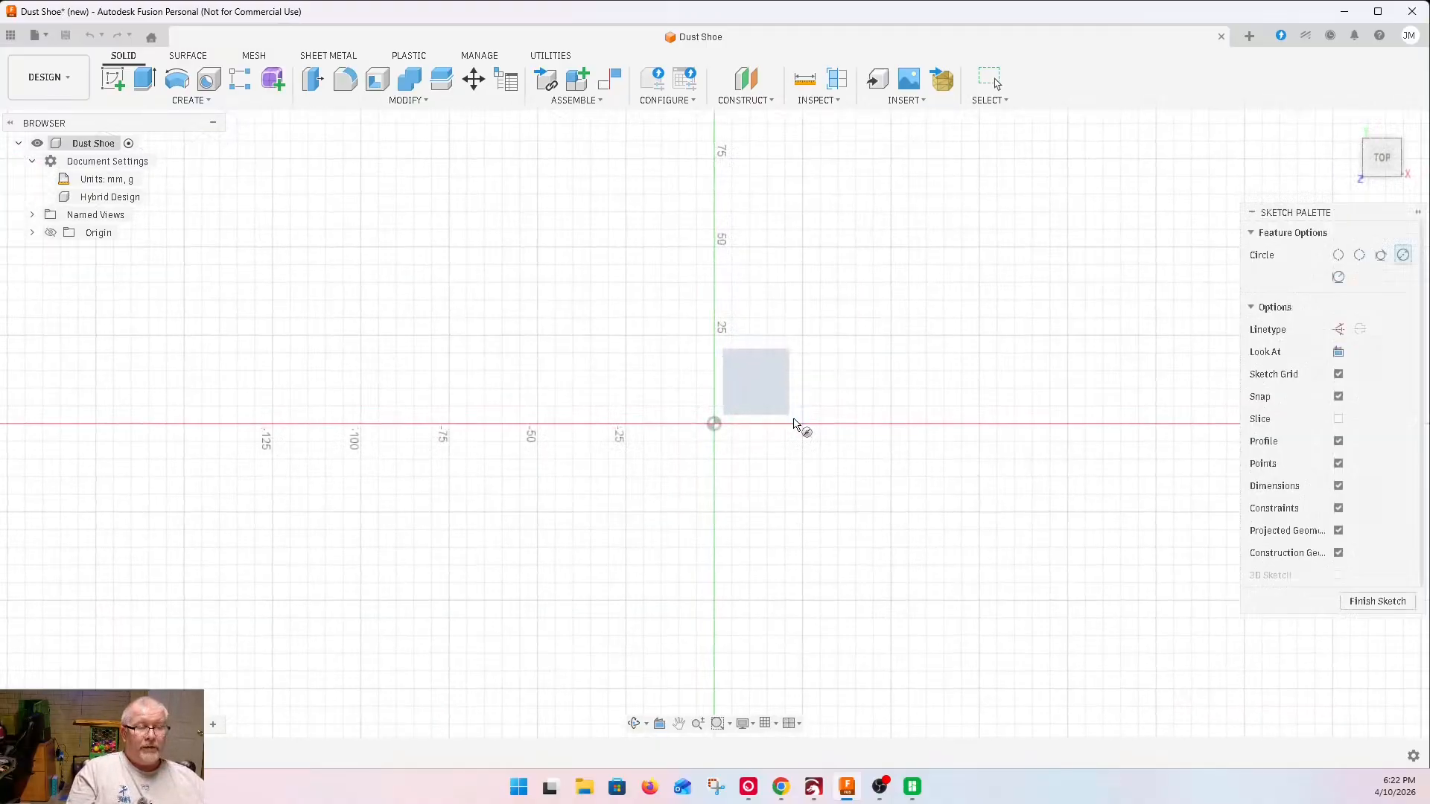
left_click(715, 425)
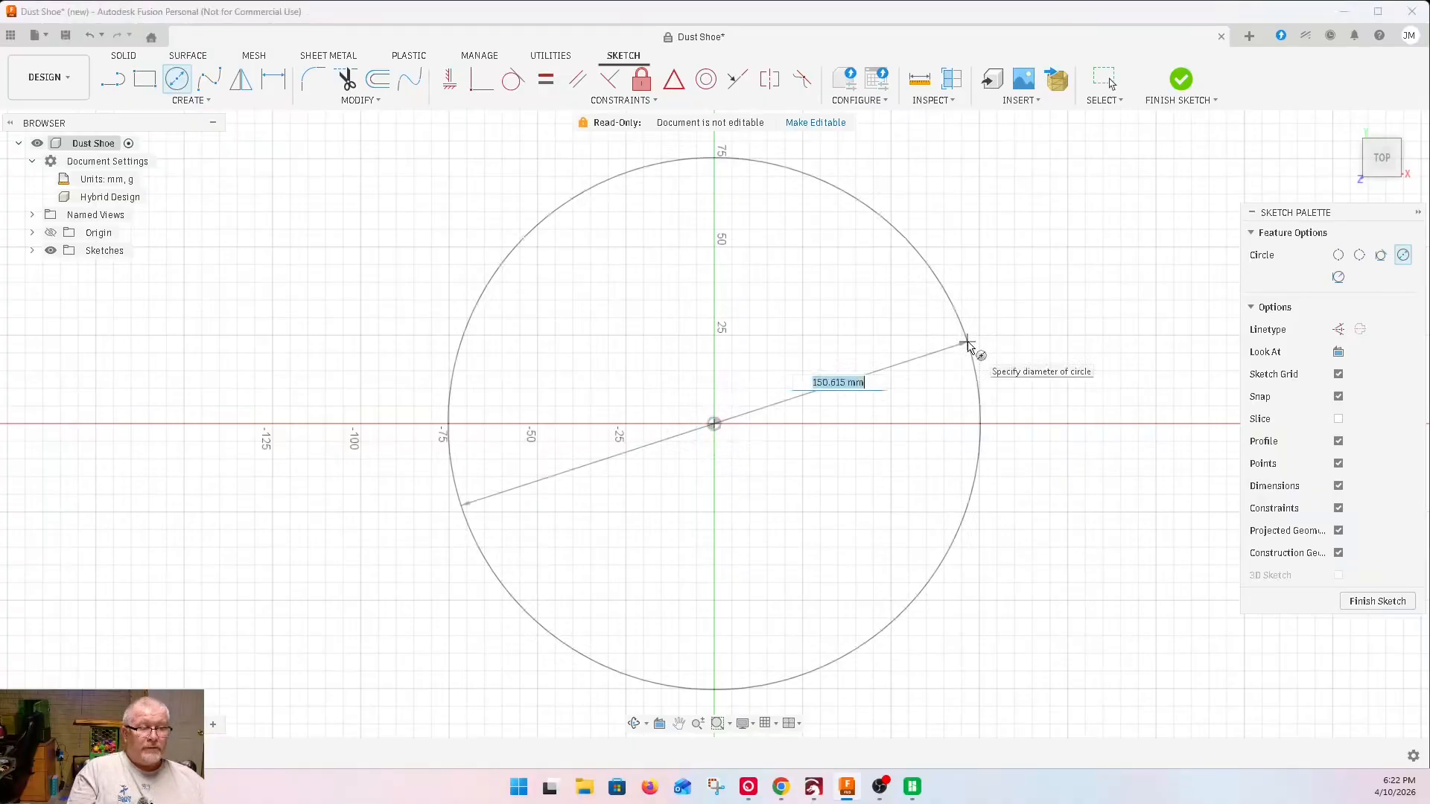
type("65")
key("Tab")
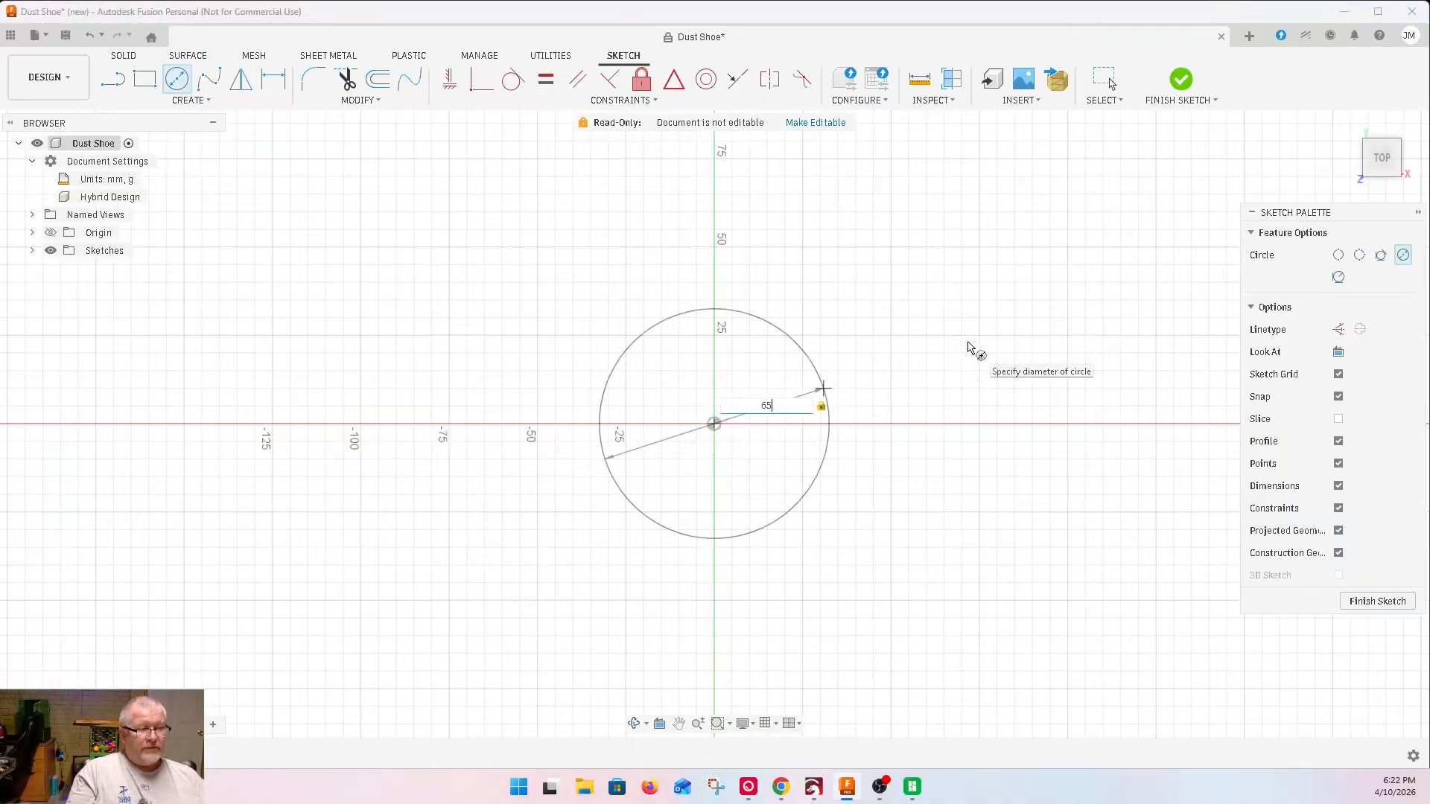
key("Return")
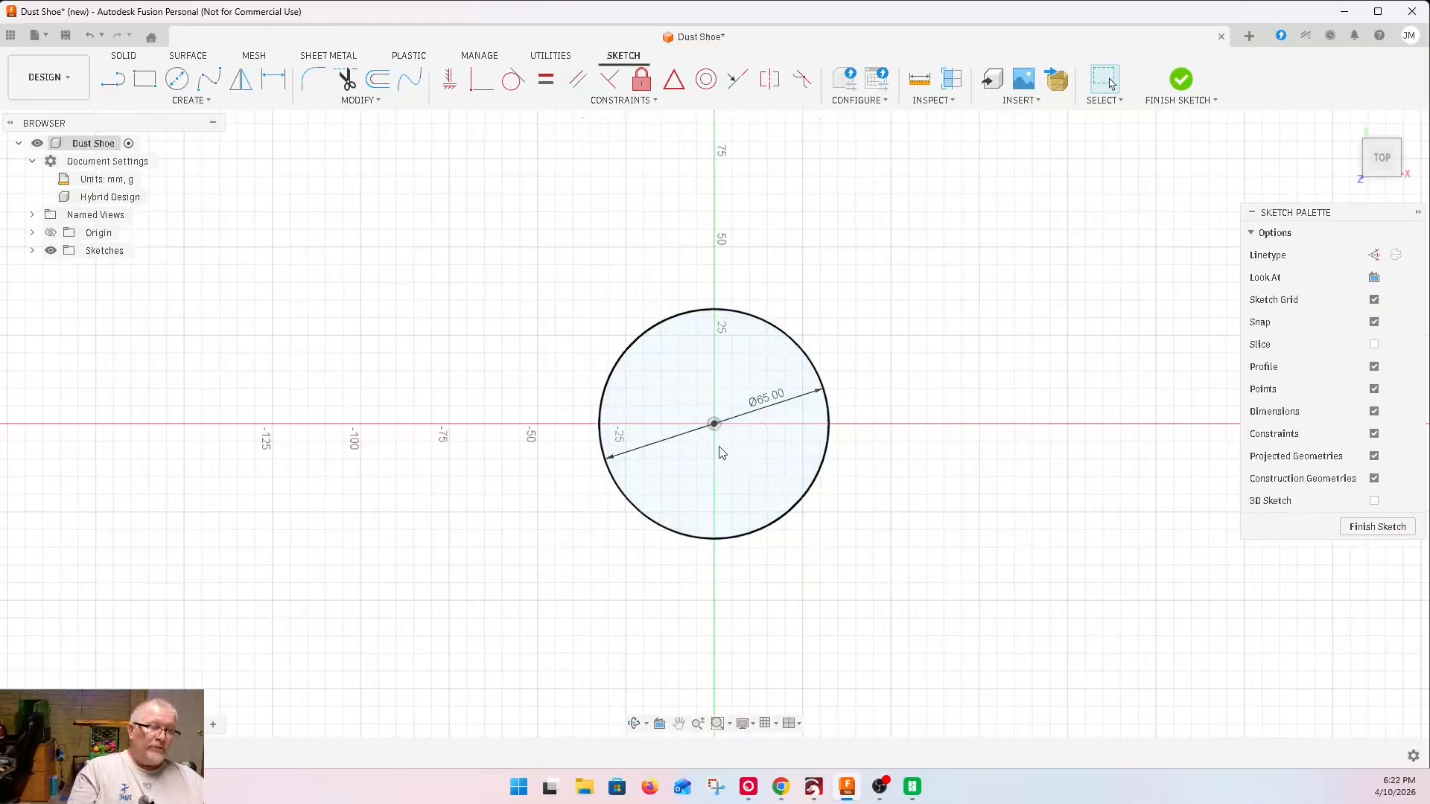
Add a concentric 70 mm diameter circle around the 65 mm circle at the origin
scroll(296, 435, "down", 3)
scroll(729, 436, "up", 3)
scroll(350, 405, "down", 3)
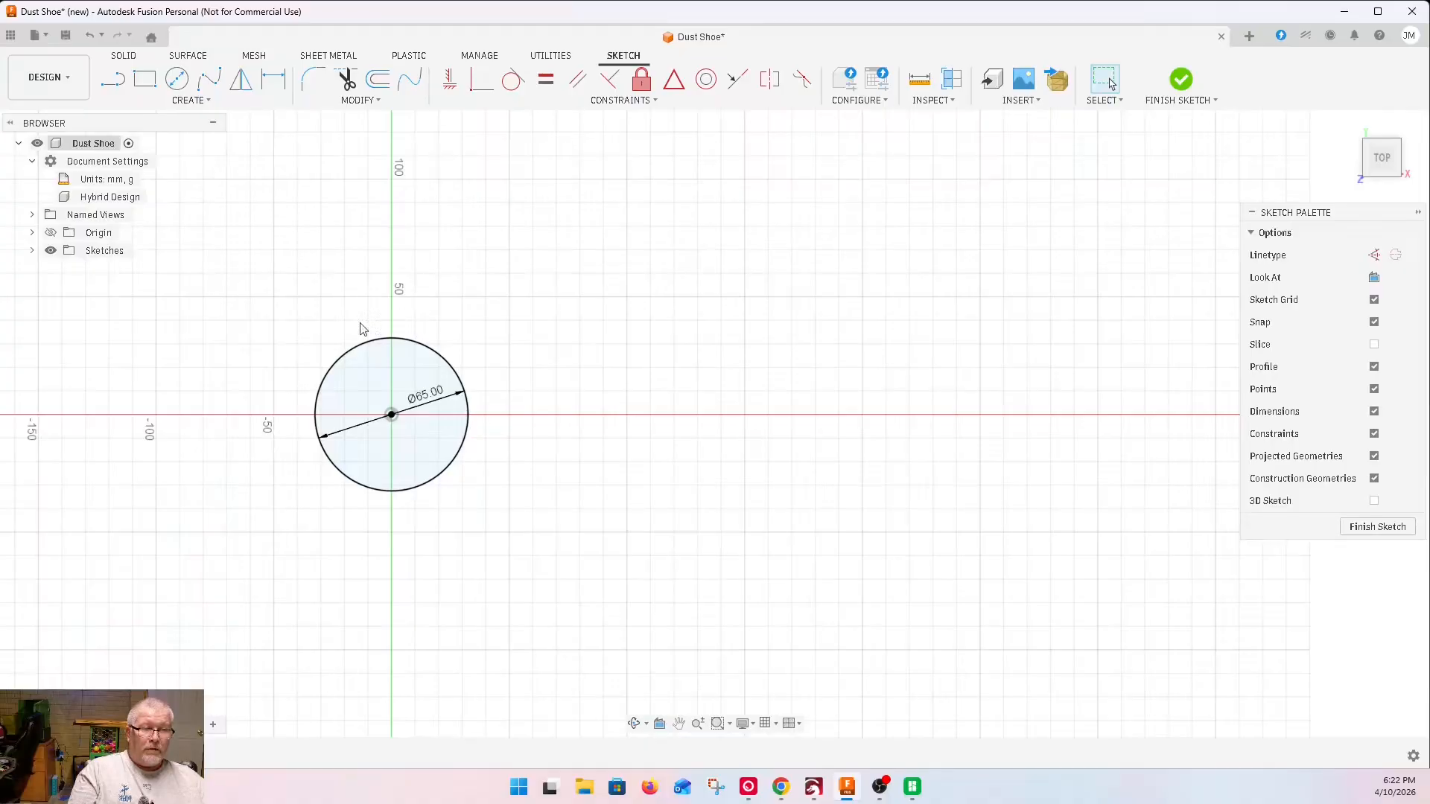
left_click(391, 415)
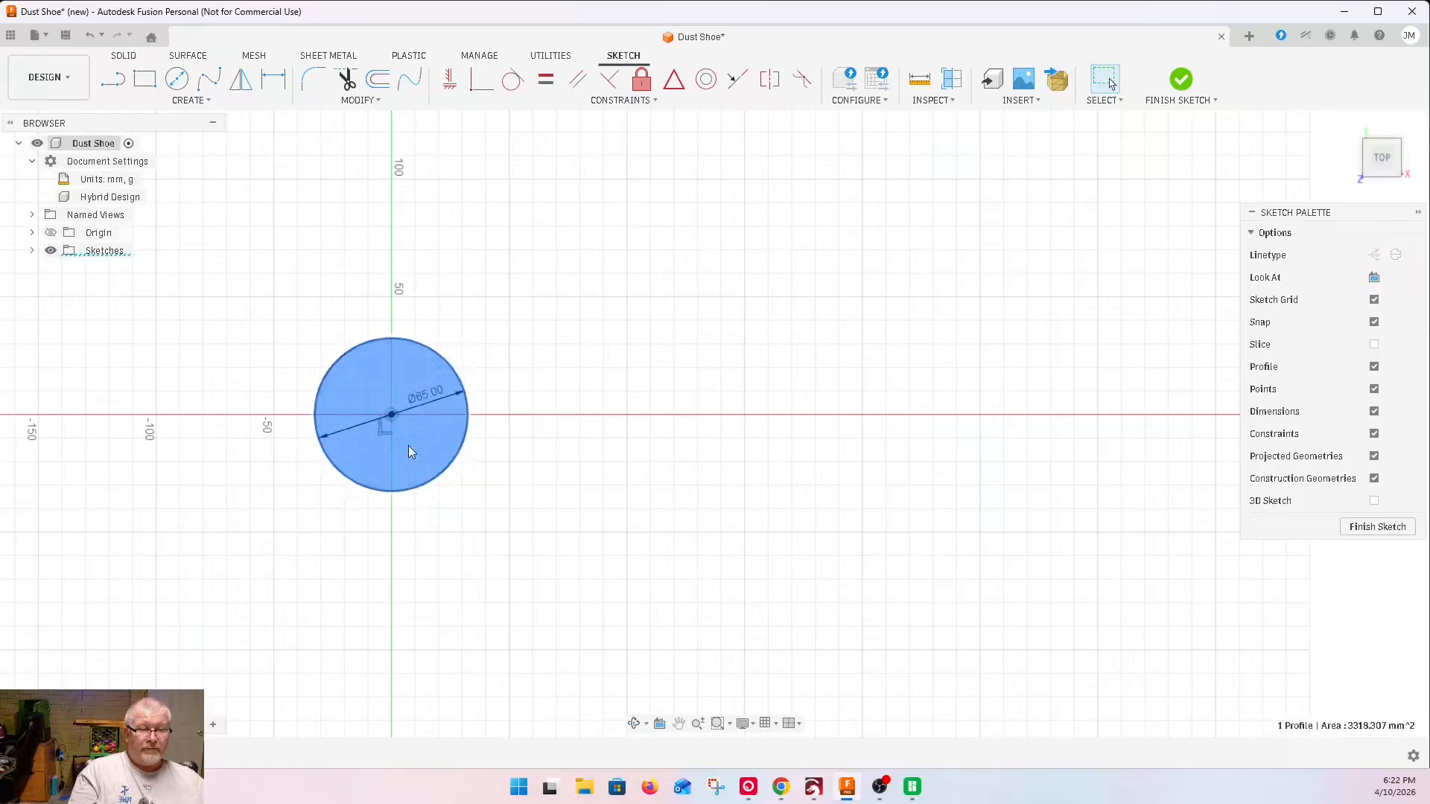
key("c")
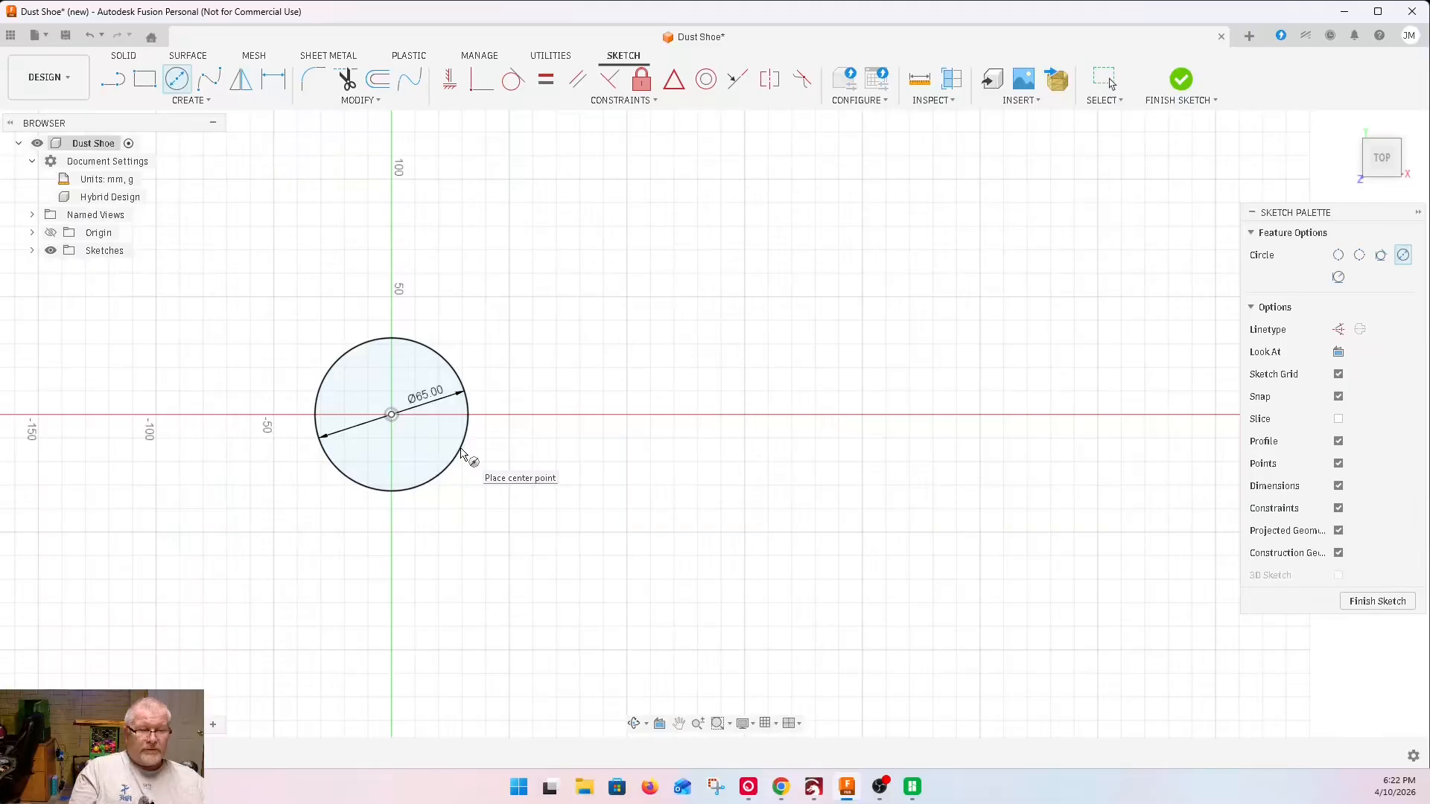
left_click(391, 415)
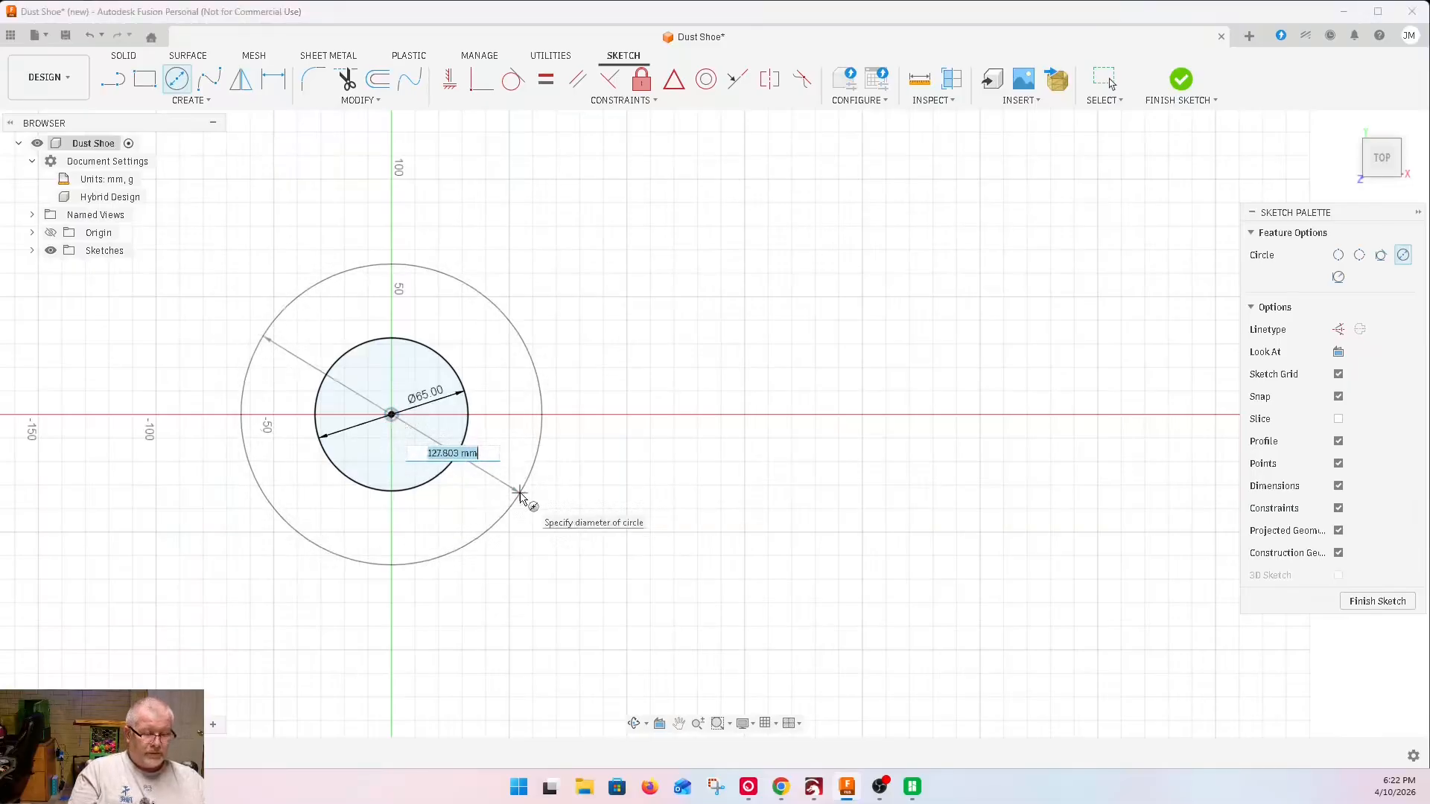
type("70")
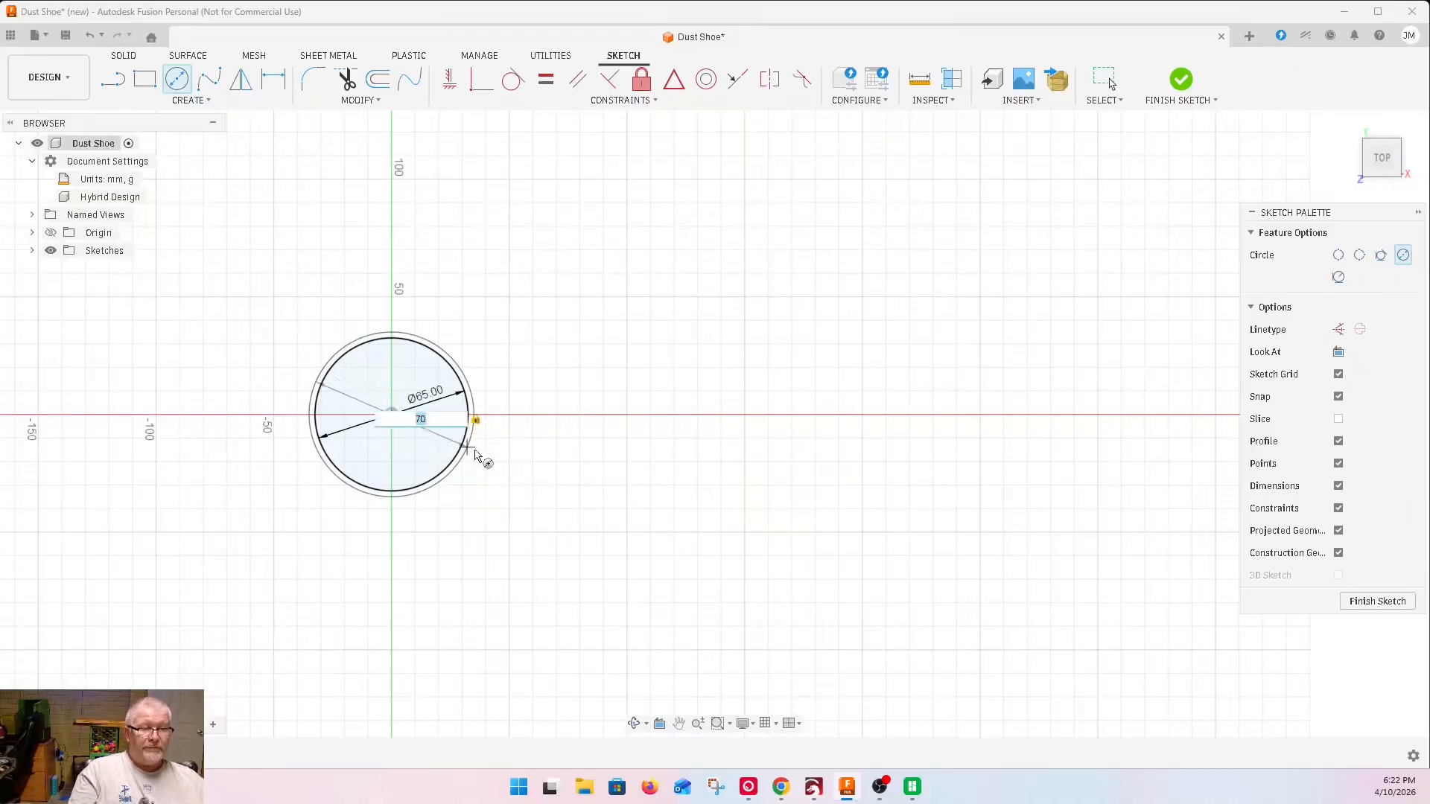
key("Return")
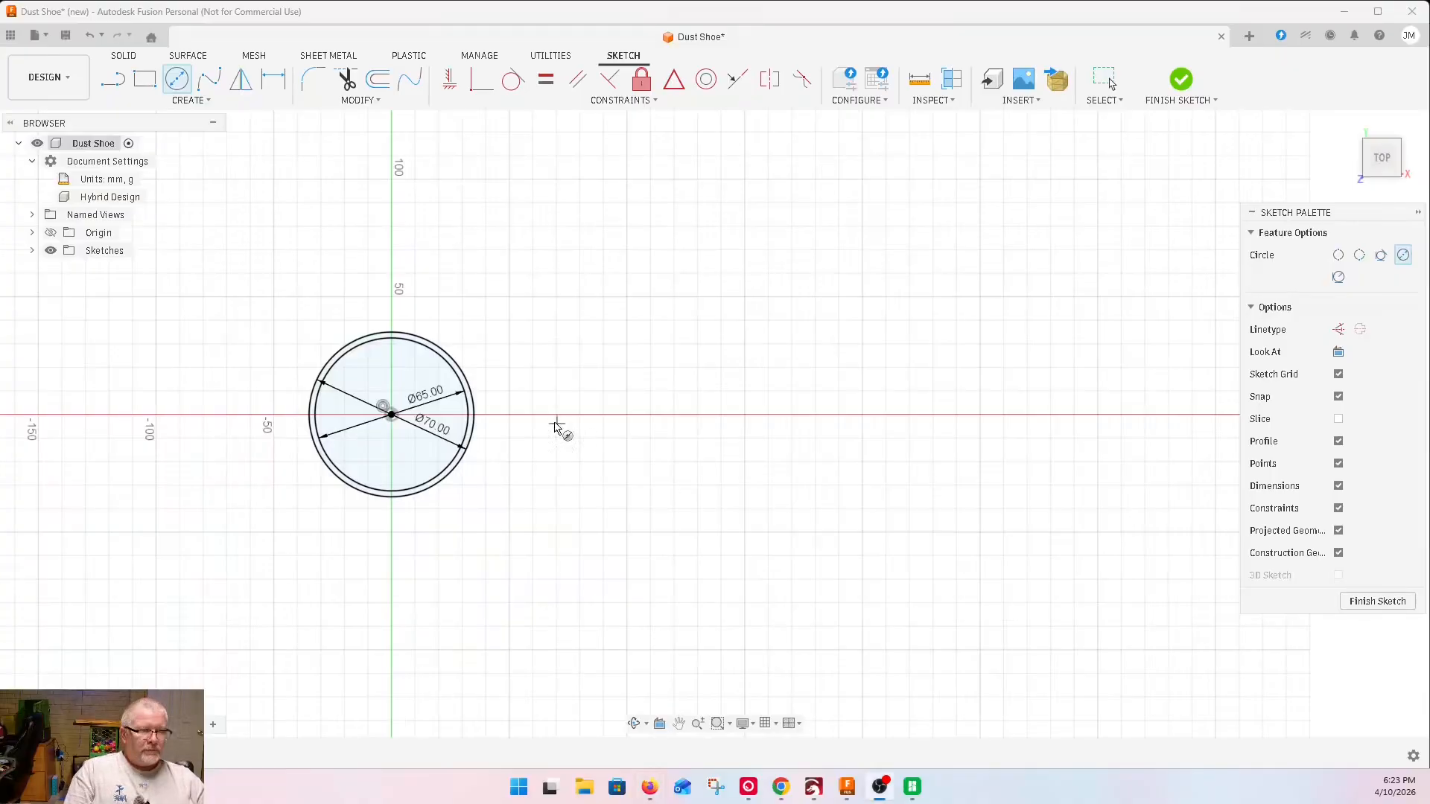
Draw a 63.5 mm diameter circle centred on the positive X axis beside the two concentric circles
scroll(393, 432, "down", 1)
scroll(392, 432, "up", 6)
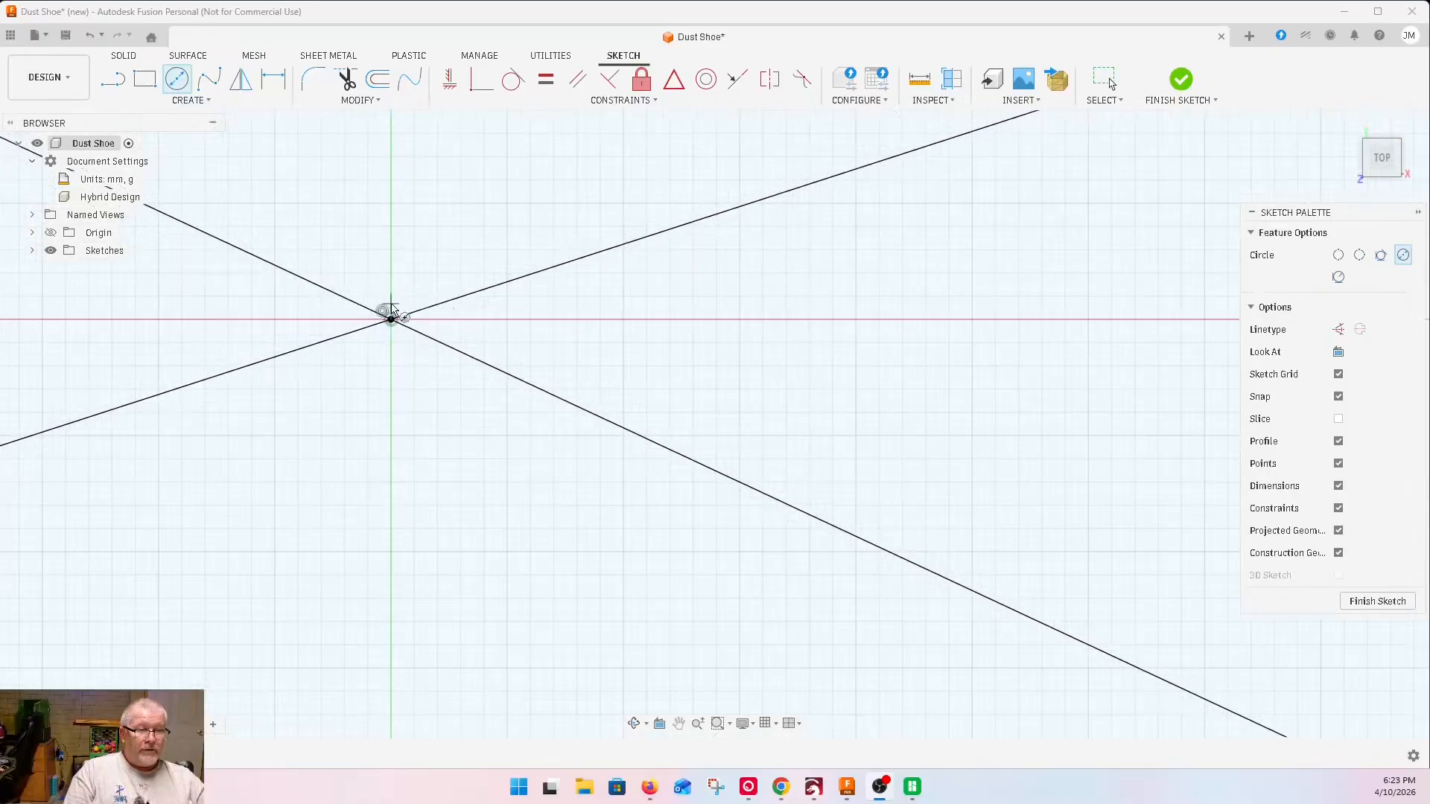
scroll(179, 346, "down", 2)
scroll(190, 357, "down", 7)
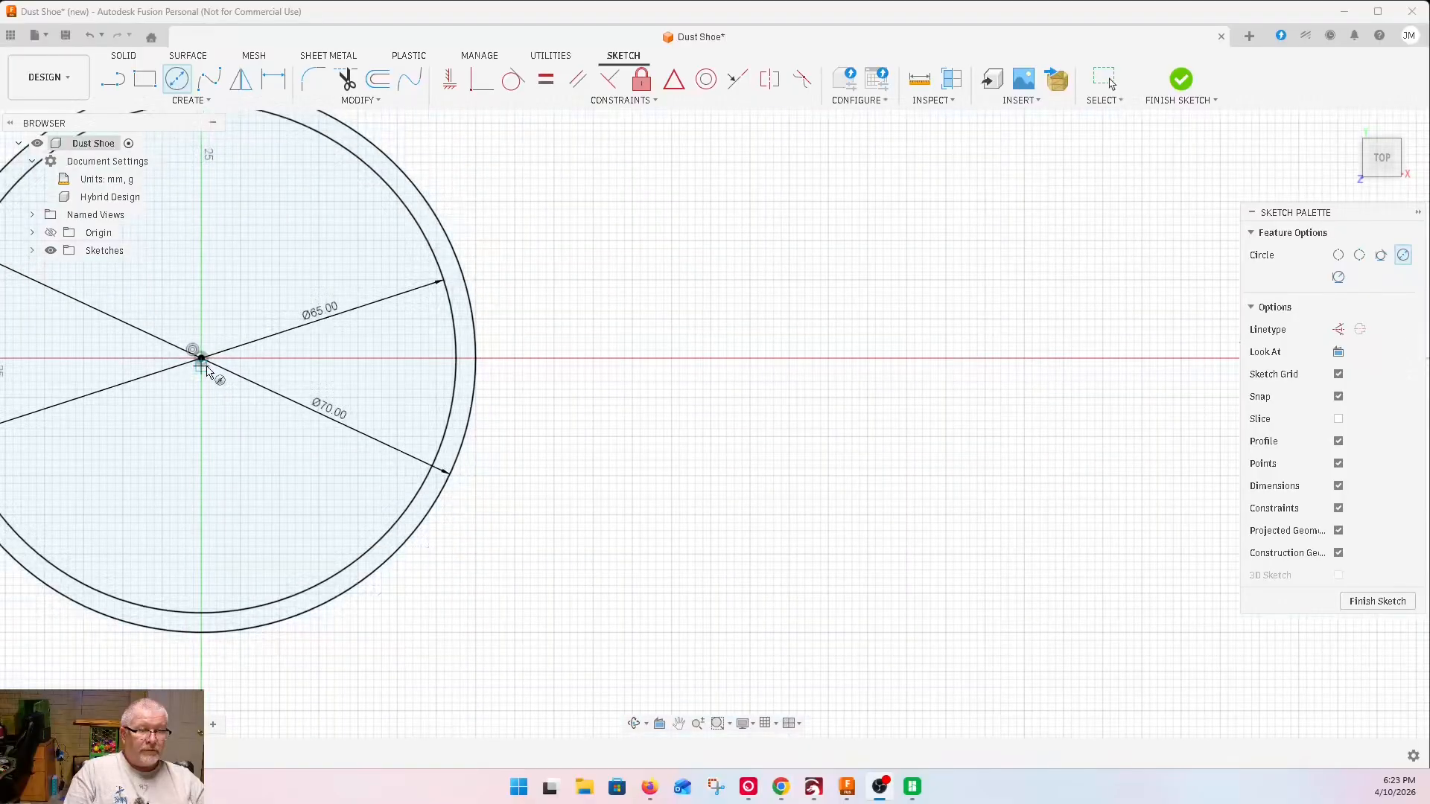
left_click(475, 361)
scroll(494, 401, "up", 2)
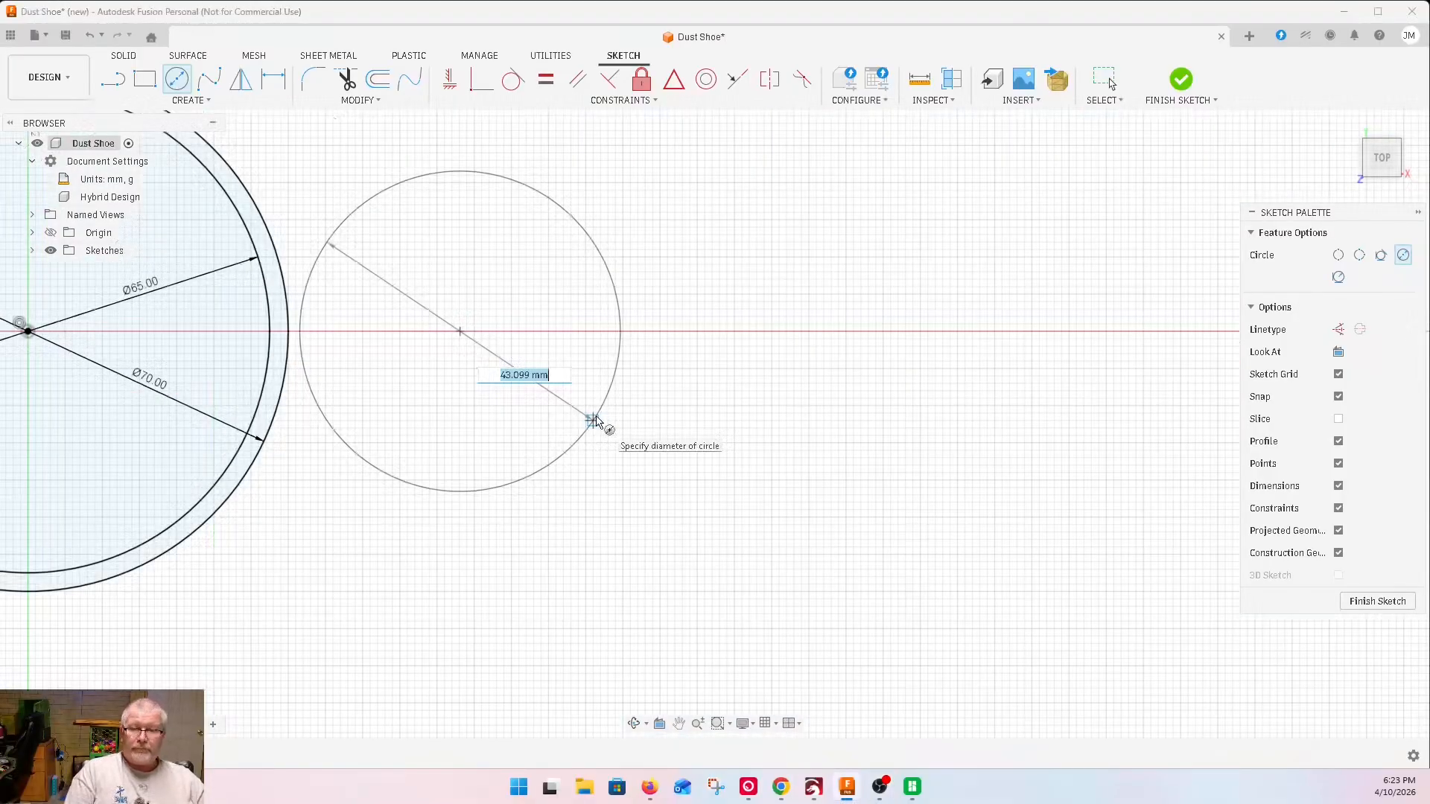
type("63.5")
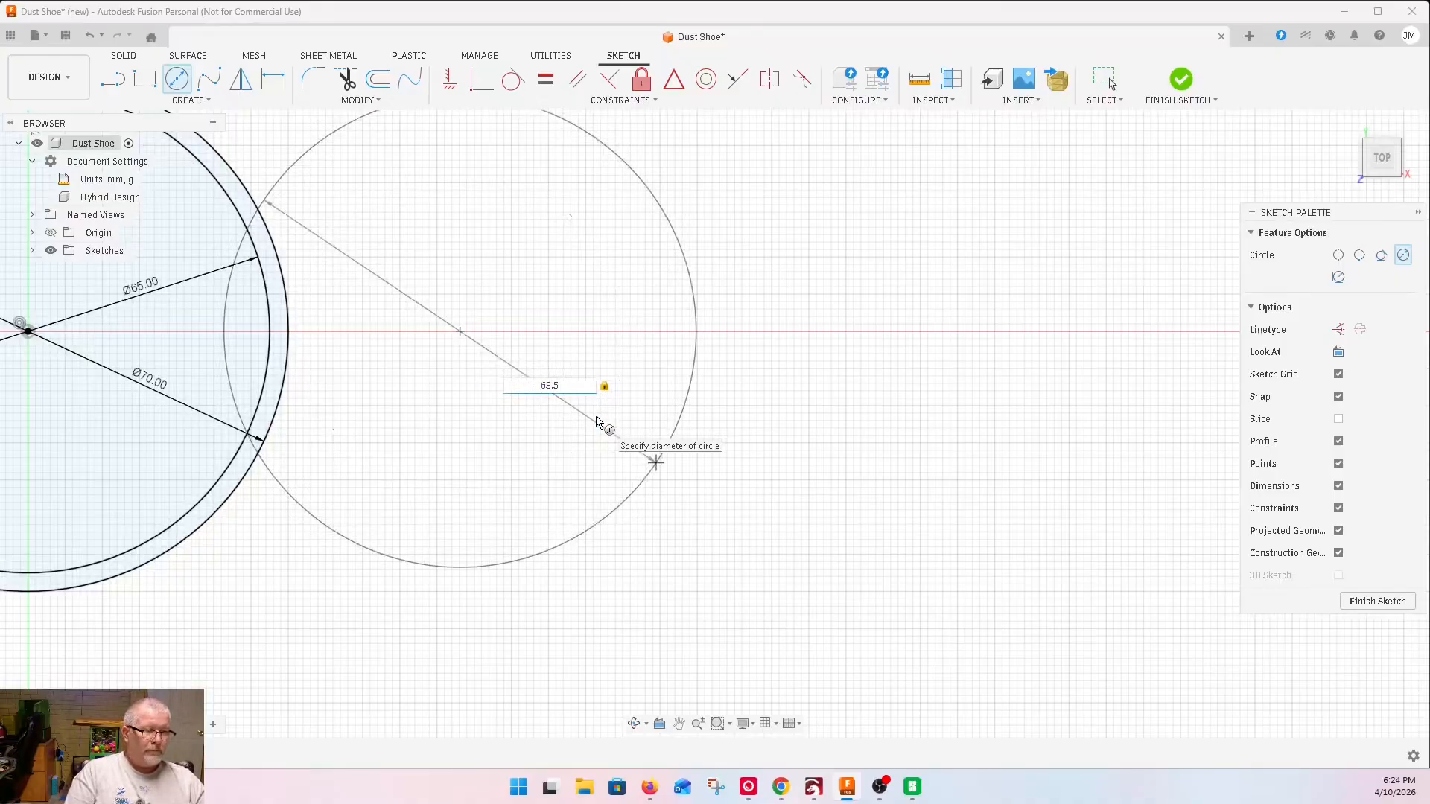
key("Return")
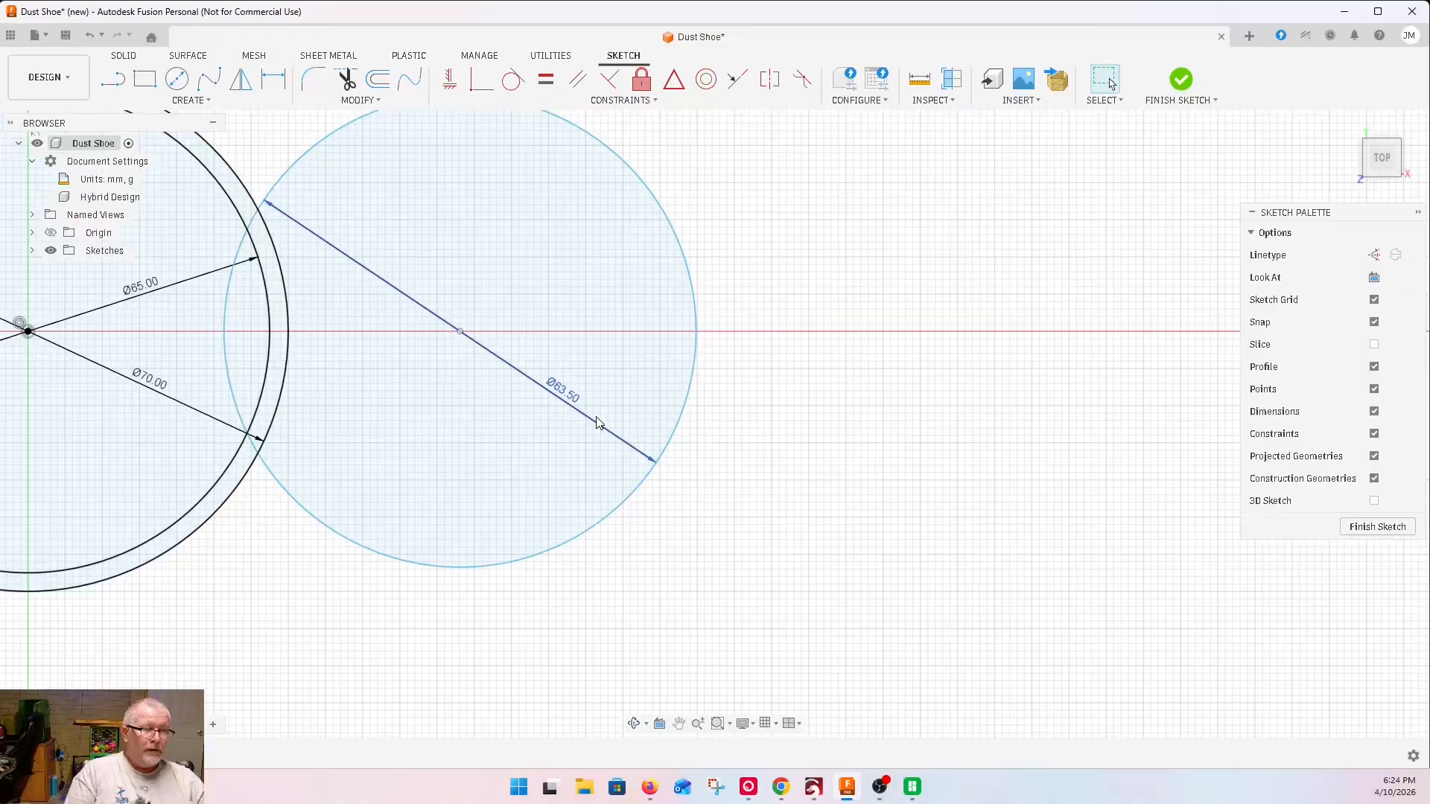
scroll(602, 436, "down", 3)
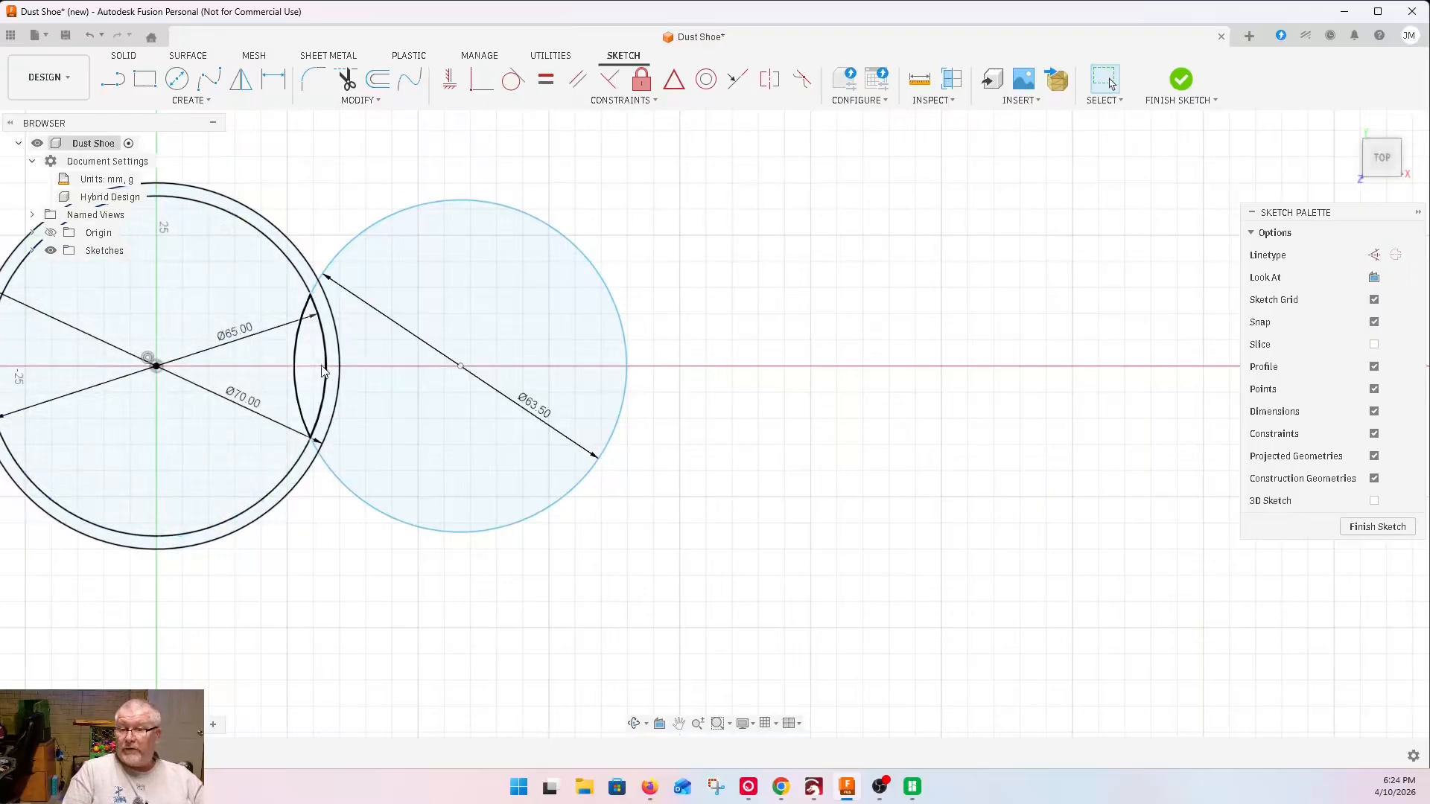
Move the 63.5 mm circle along the X axis clear of the origin circles, with its centre at X 80 mm, Y 0
left_click(461, 368)
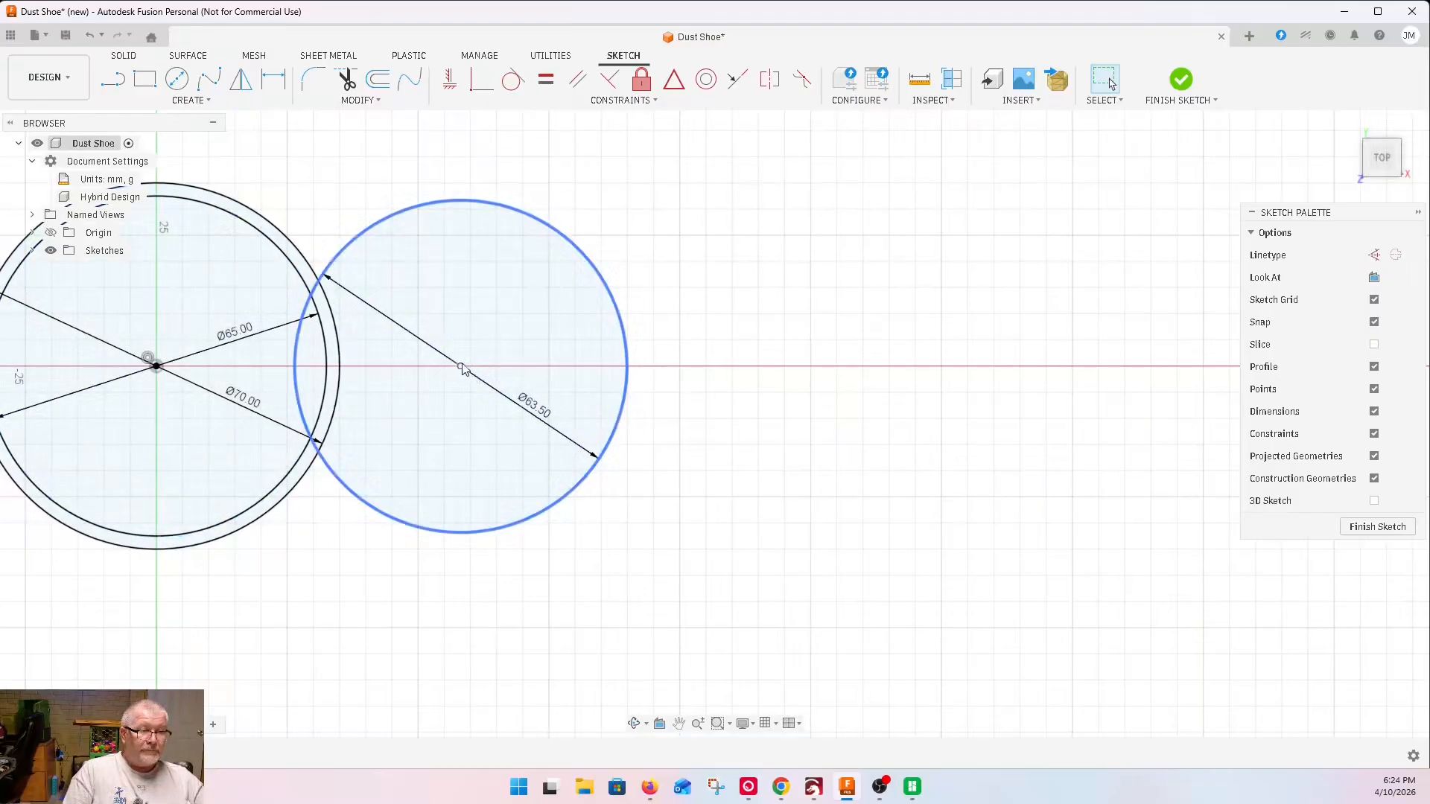
left_click_drag(461, 368, 575, 366)
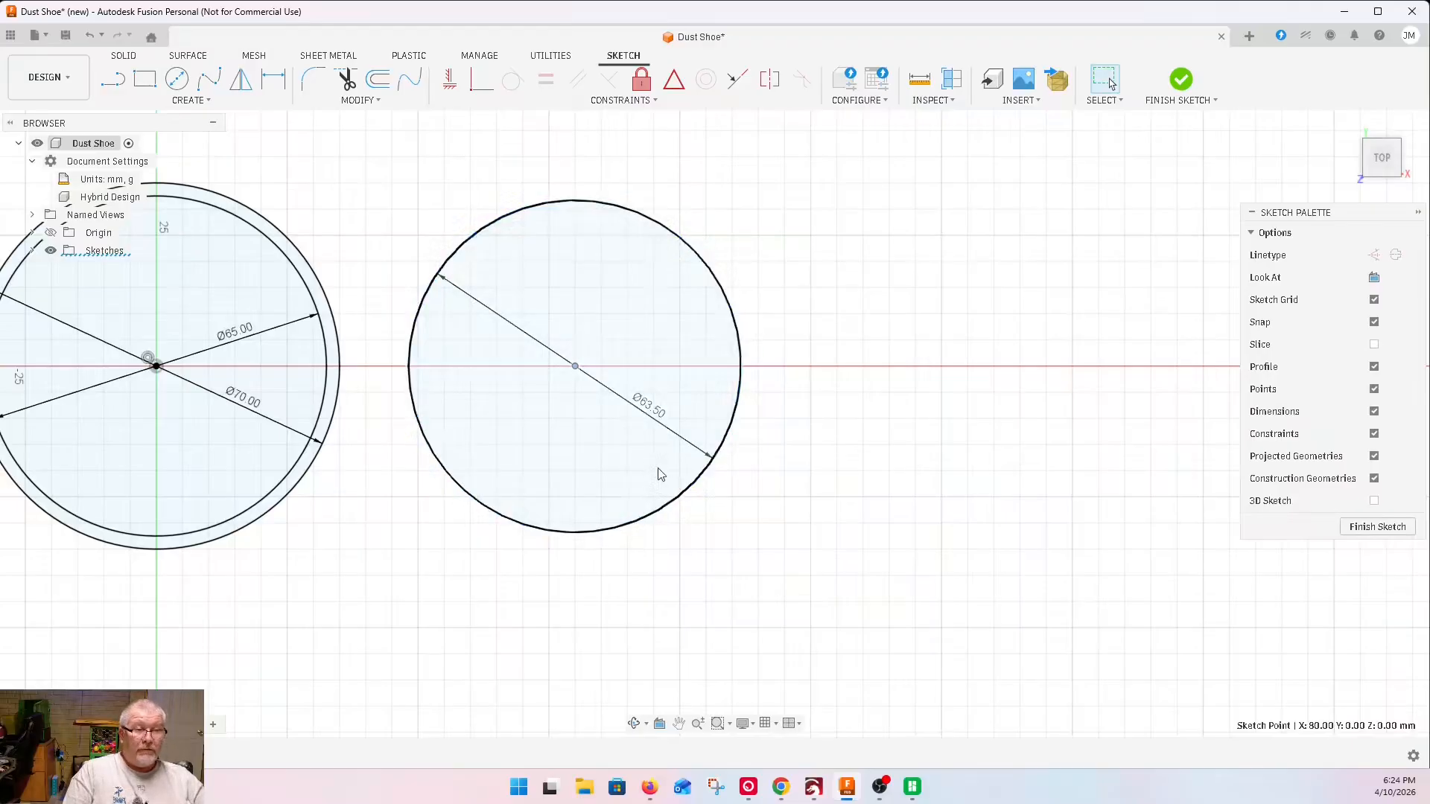
scroll(584, 365, "up", 5)
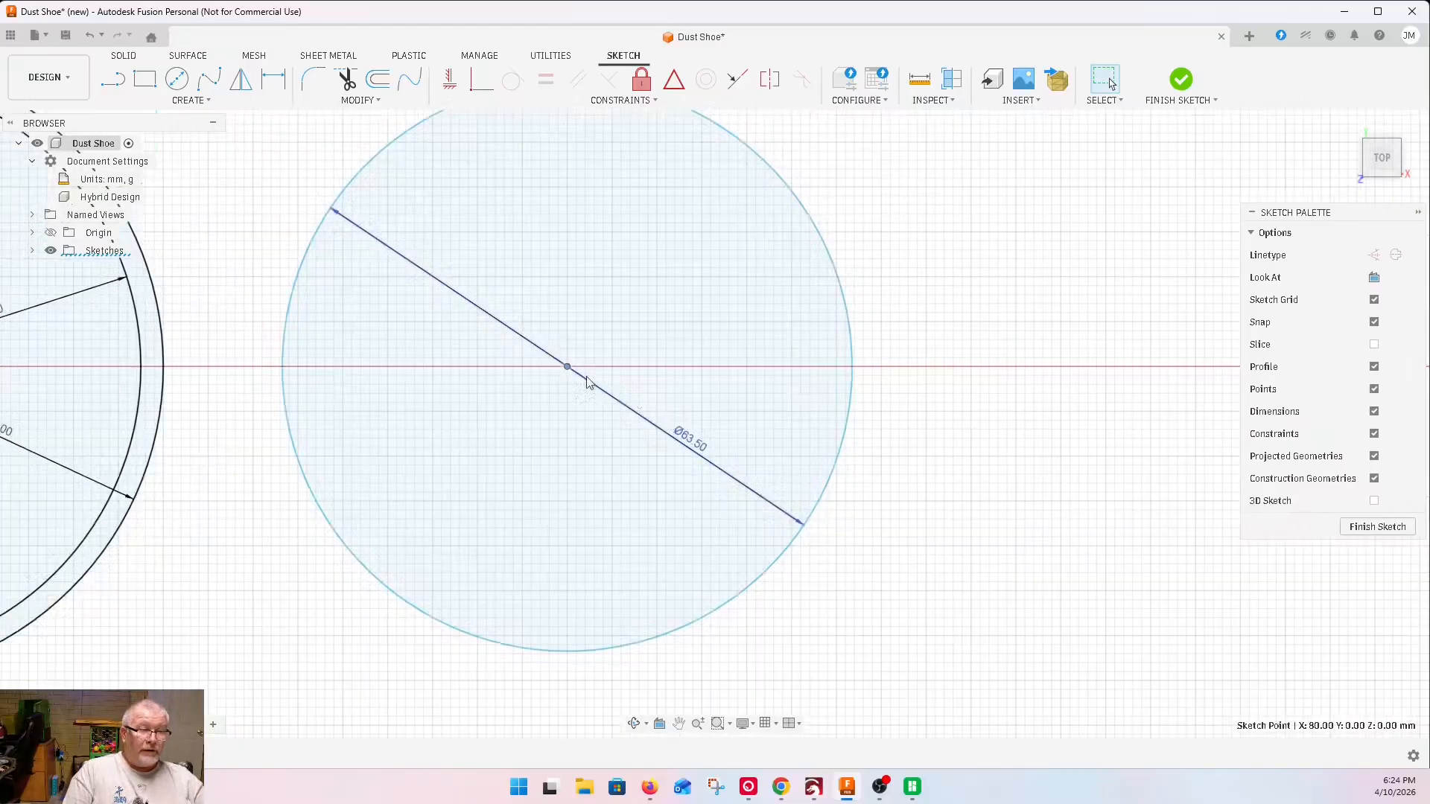
scroll(580, 387, "up", 5)
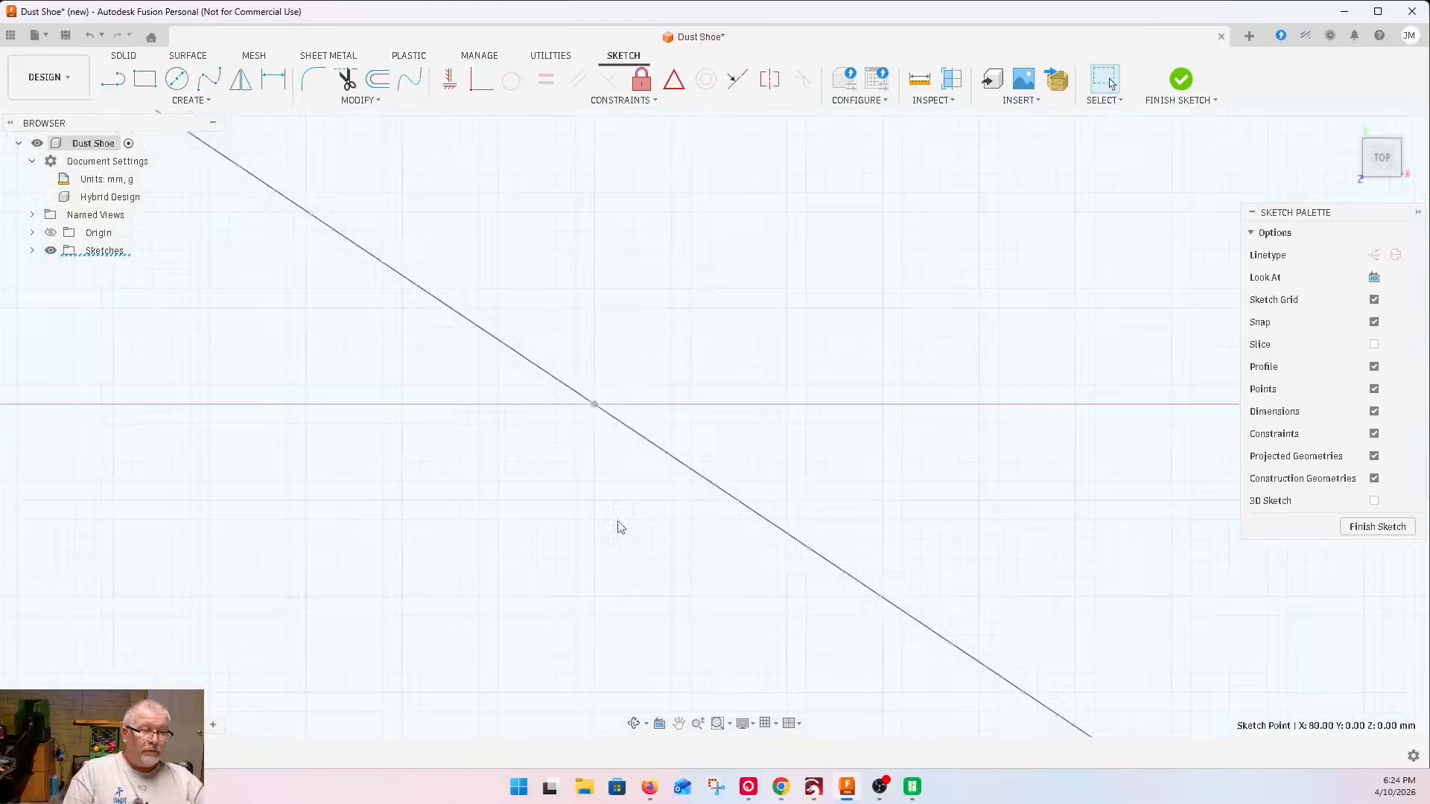
scroll(581, 368, "up", 3)
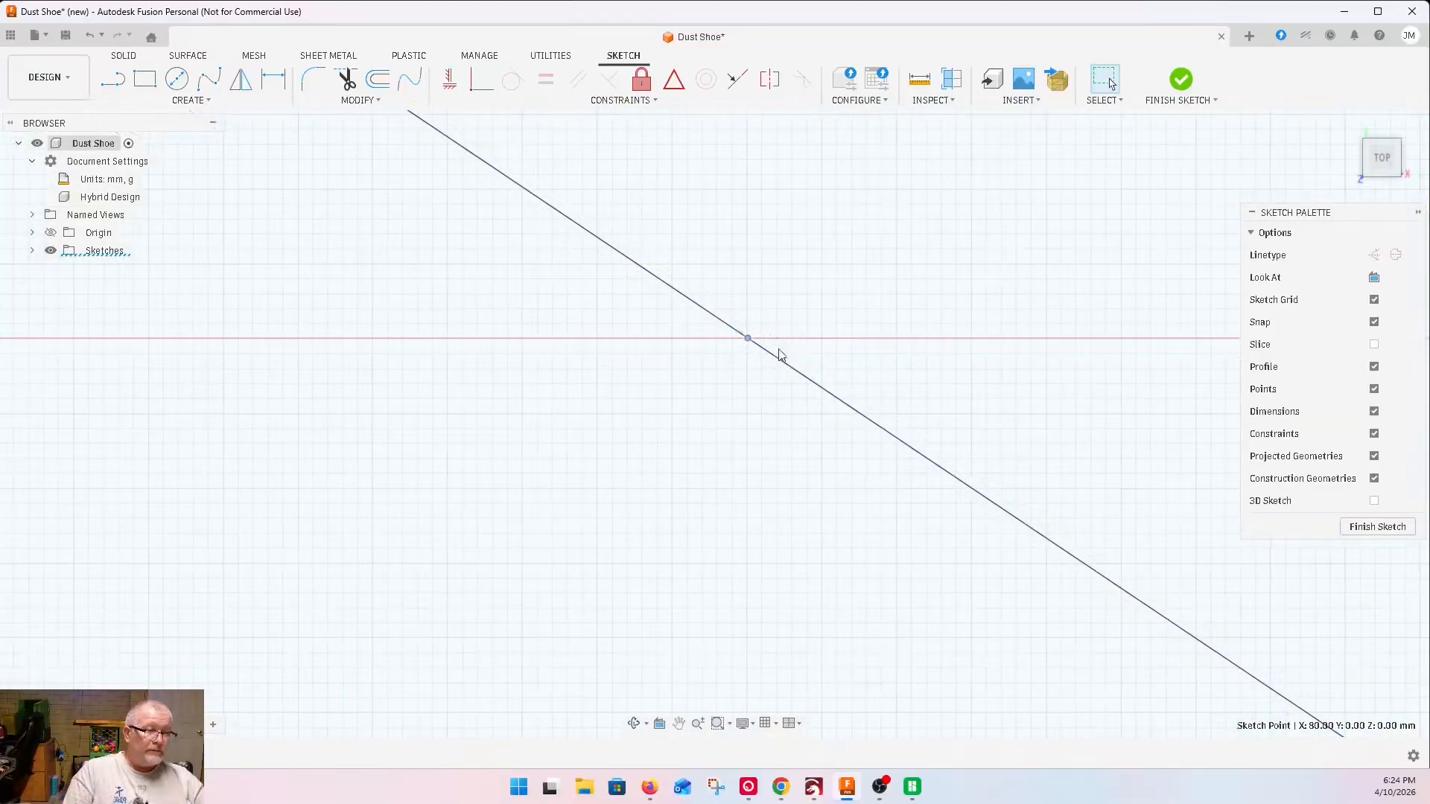
scroll(634, 405, "down", 10)
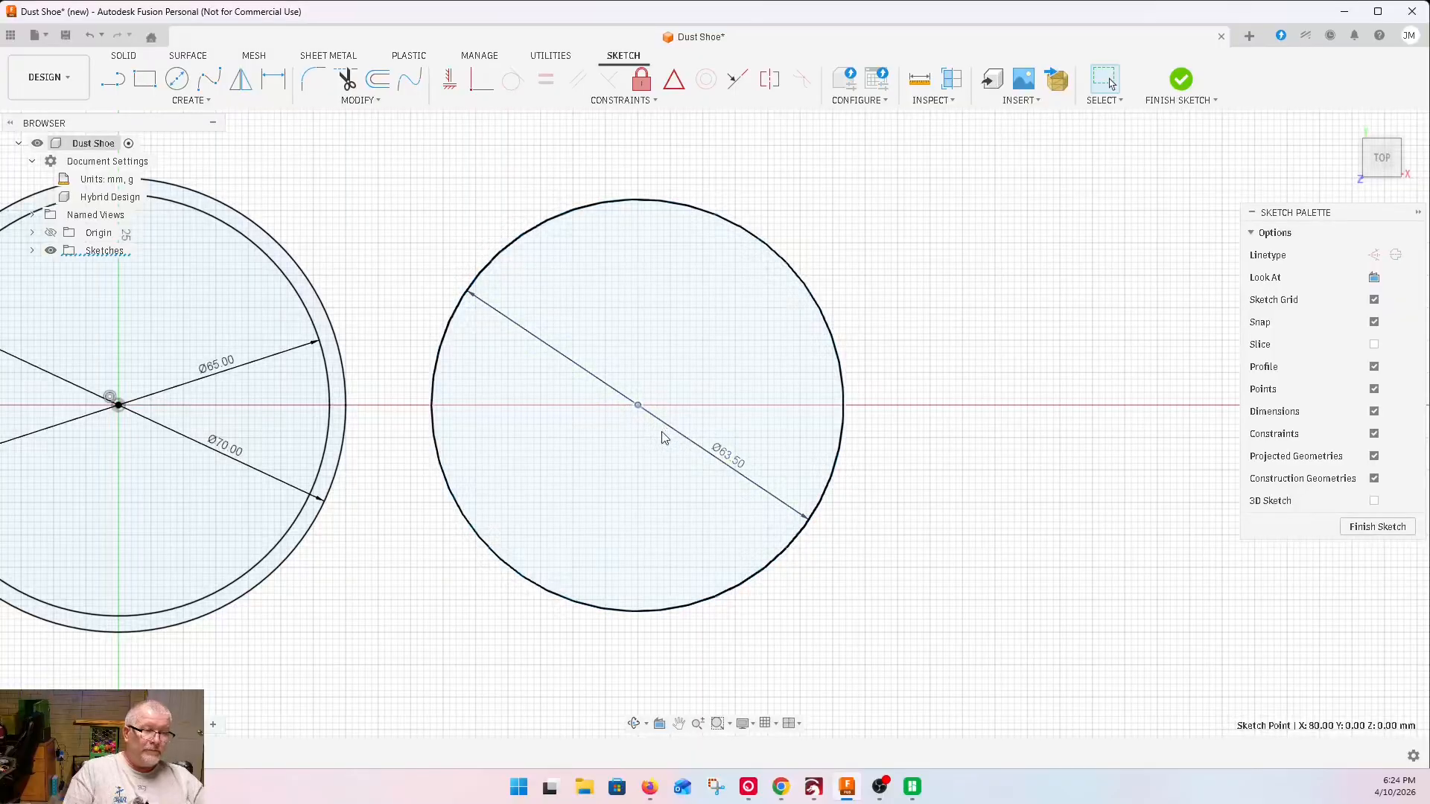
Add a concentric 58.5 mm diameter circle inside the 63.5 mm circle
key("c")
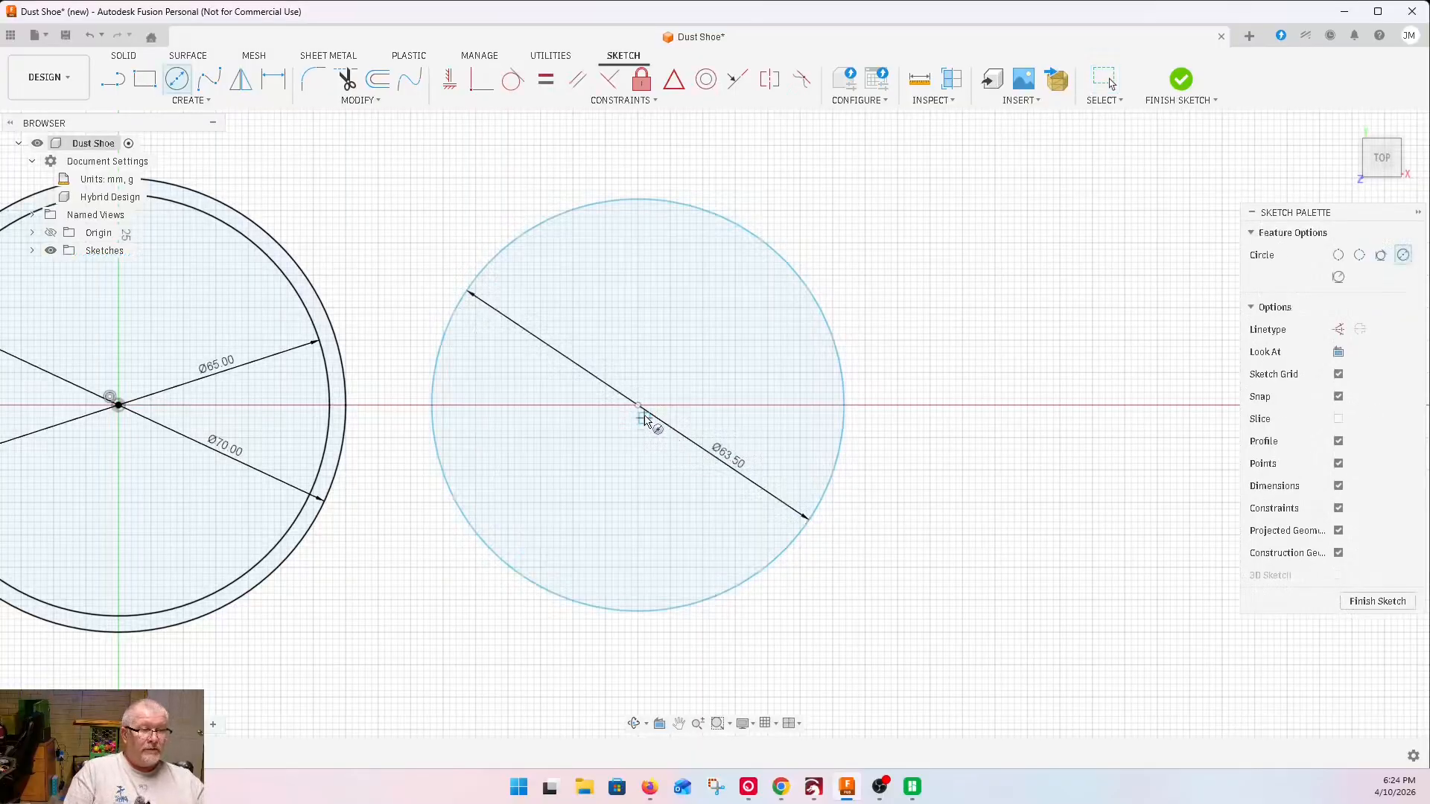
left_click(639, 407)
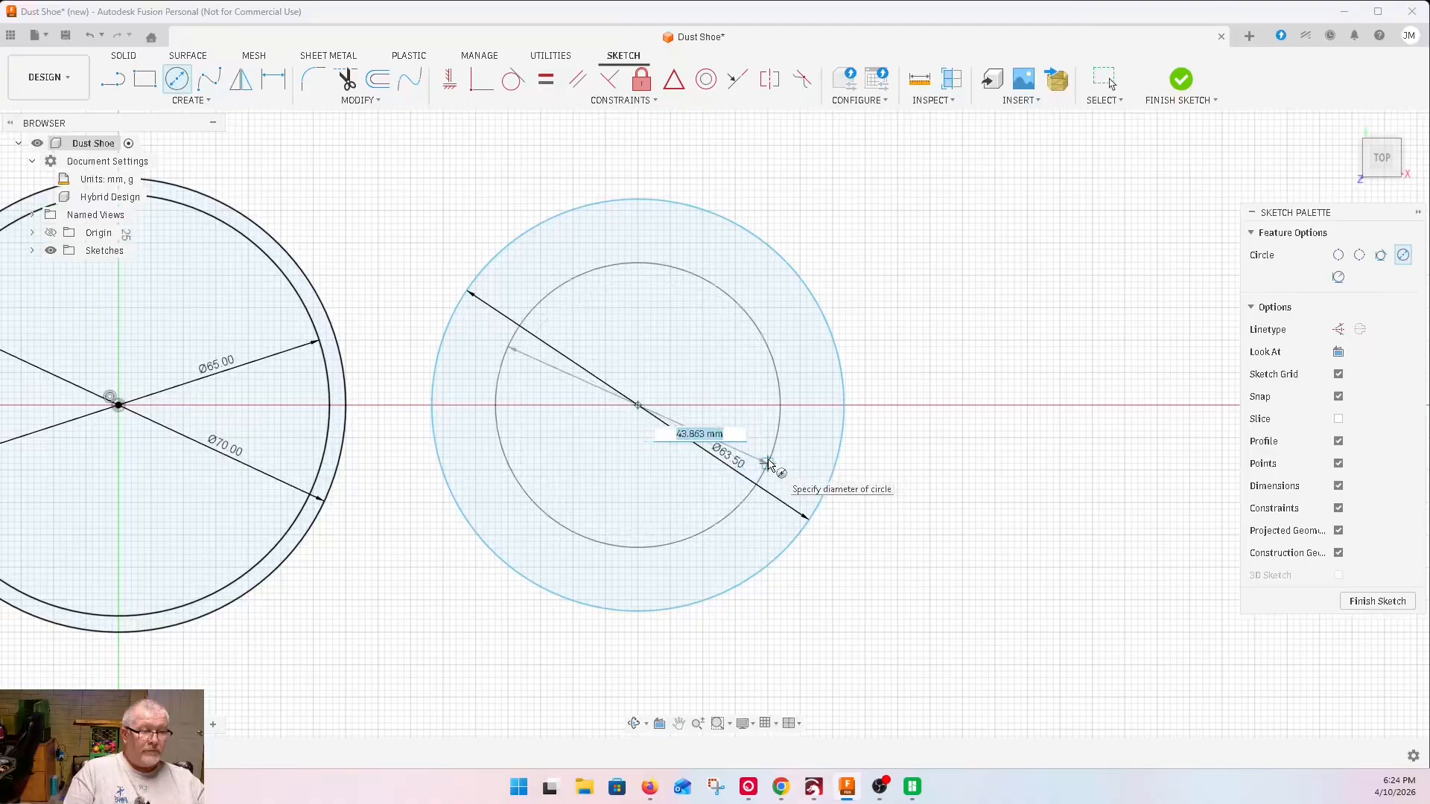
type("58.5")
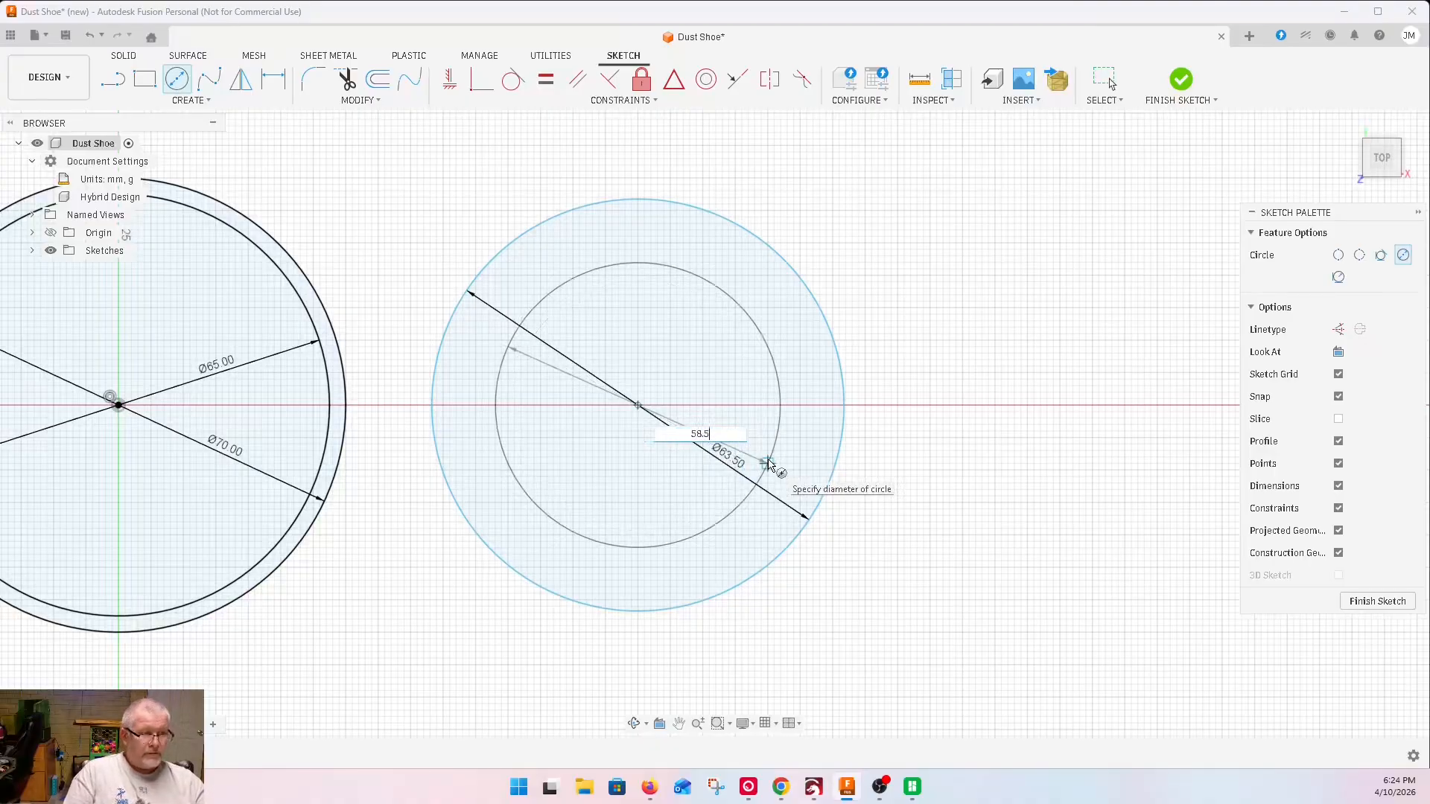
key("Return")
scroll(752, 469, "down", 3)
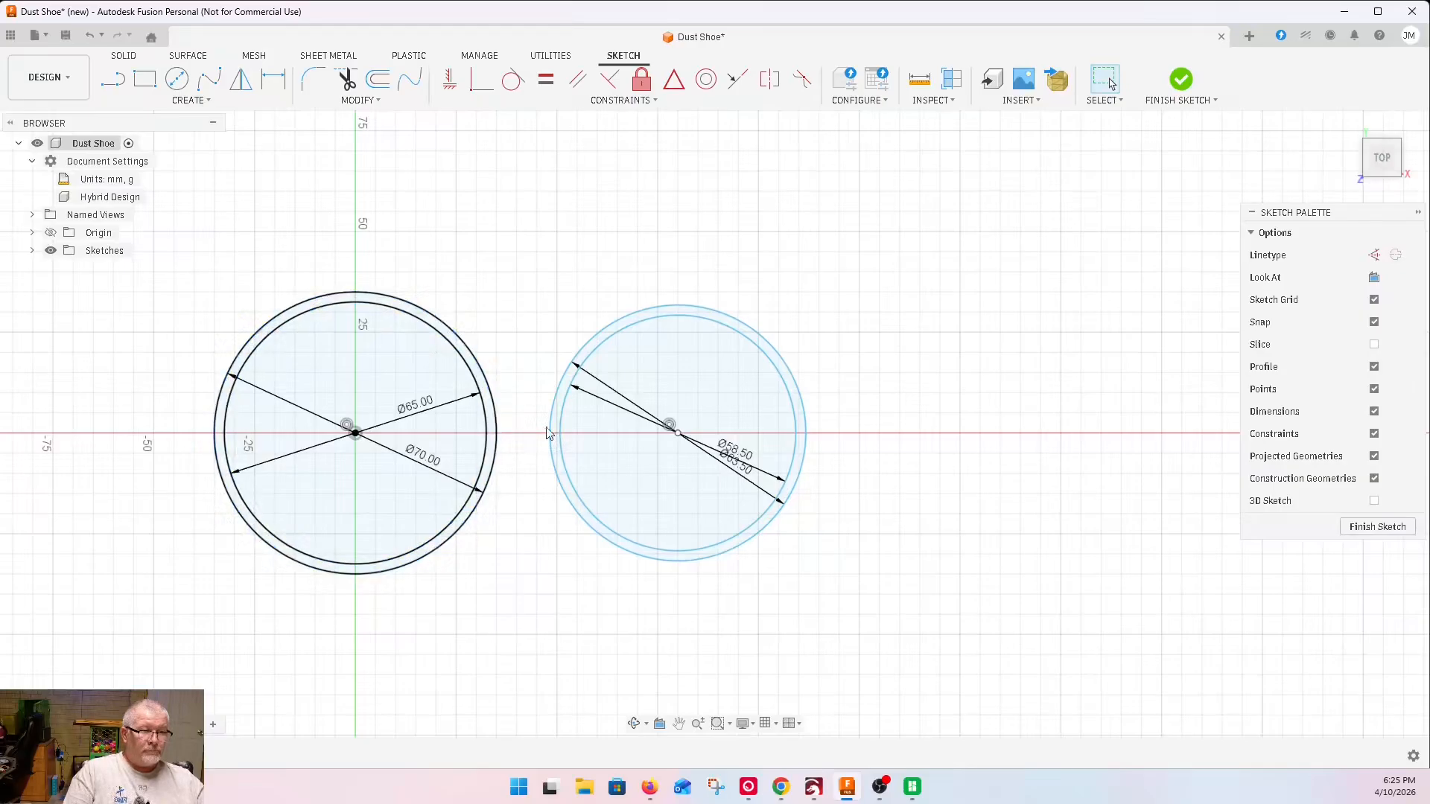
scroll(548, 432, "down", 3)
scroll(455, 439, "up", 4)
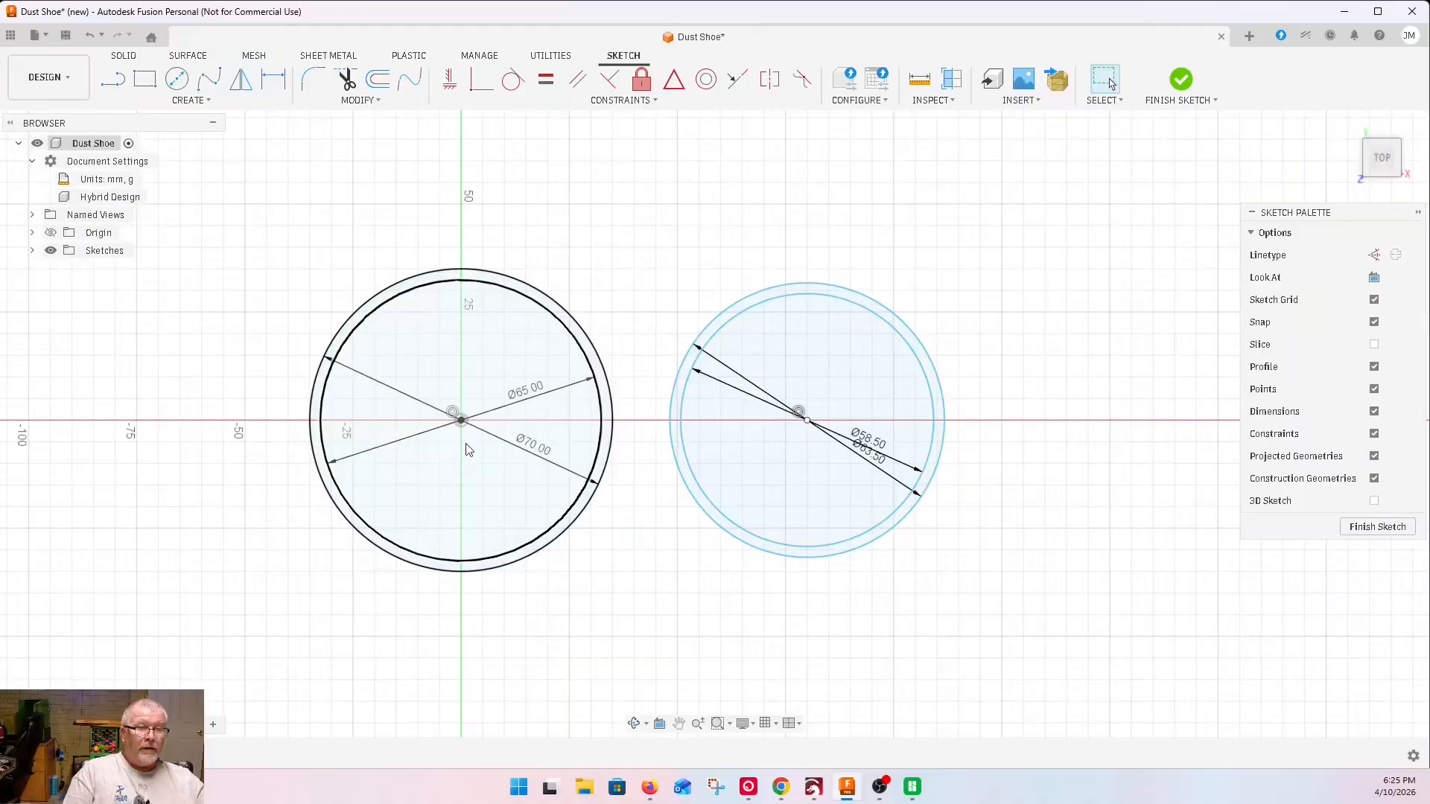
scroll(468, 450, "up", 2)
left_click(521, 415)
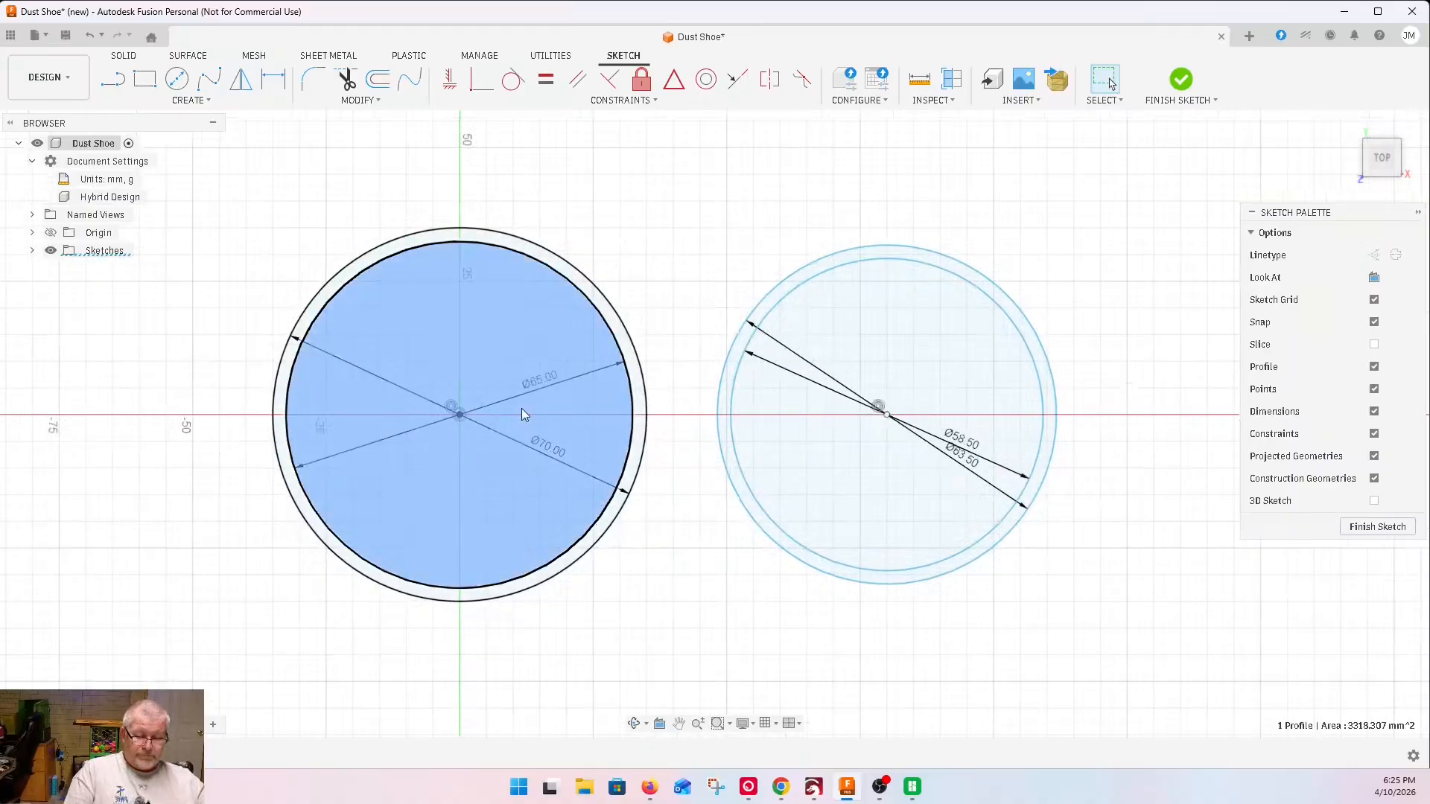
key("c")
left_click(461, 415)
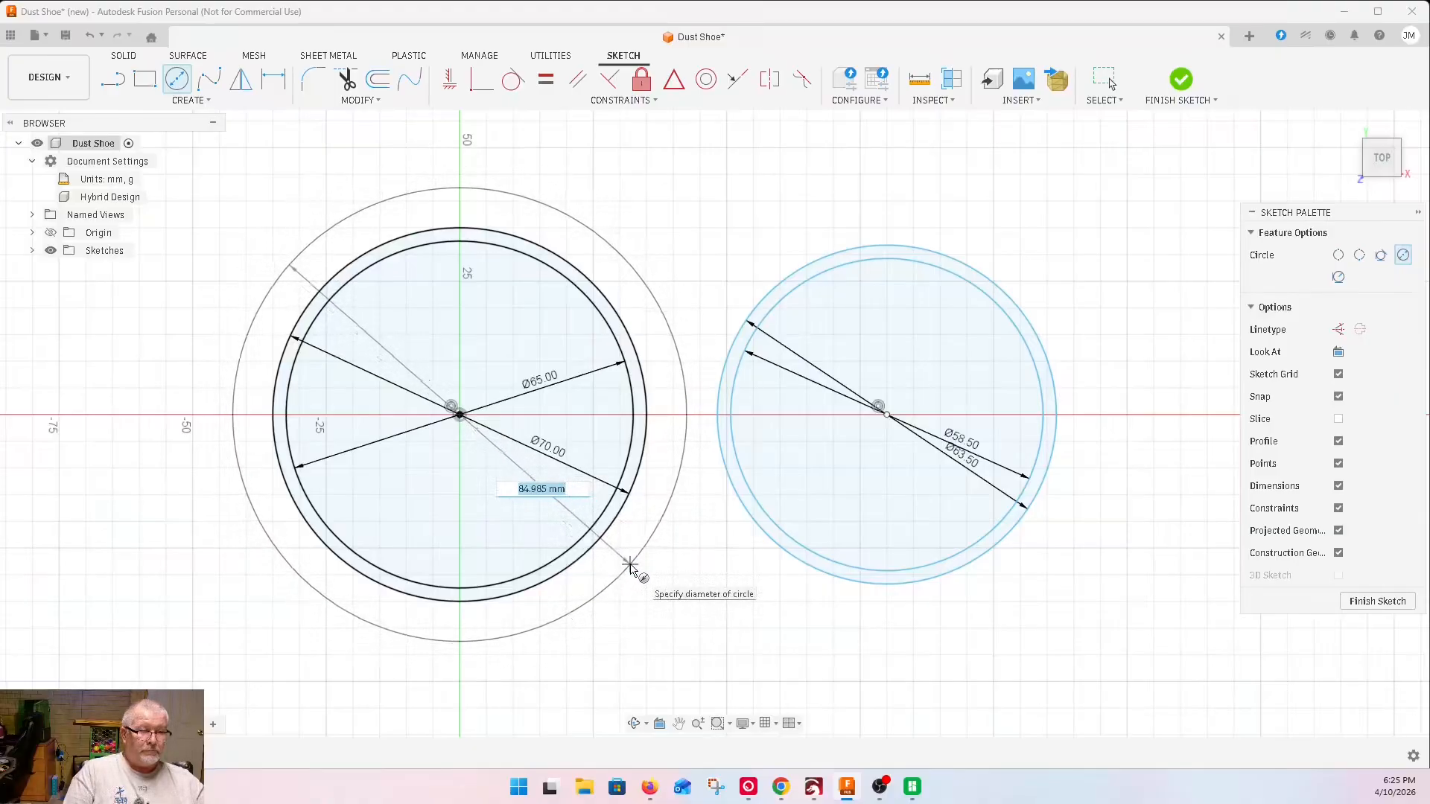
key("Escape")
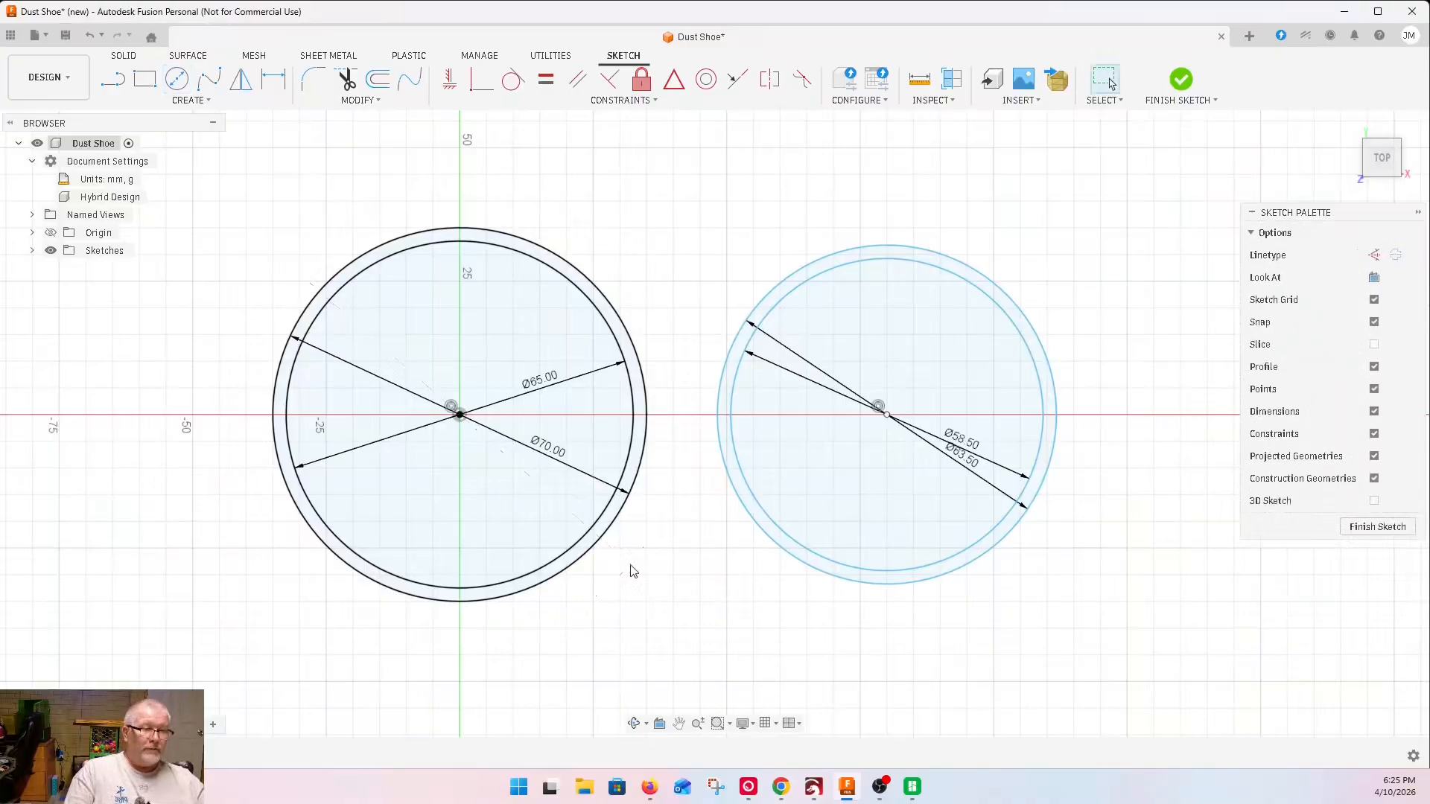
Draw a 13 mm by 13 mm square on the negative X side of the circles at the origin
scroll(643, 555, "up", 3)
scroll(645, 551, "down", 5)
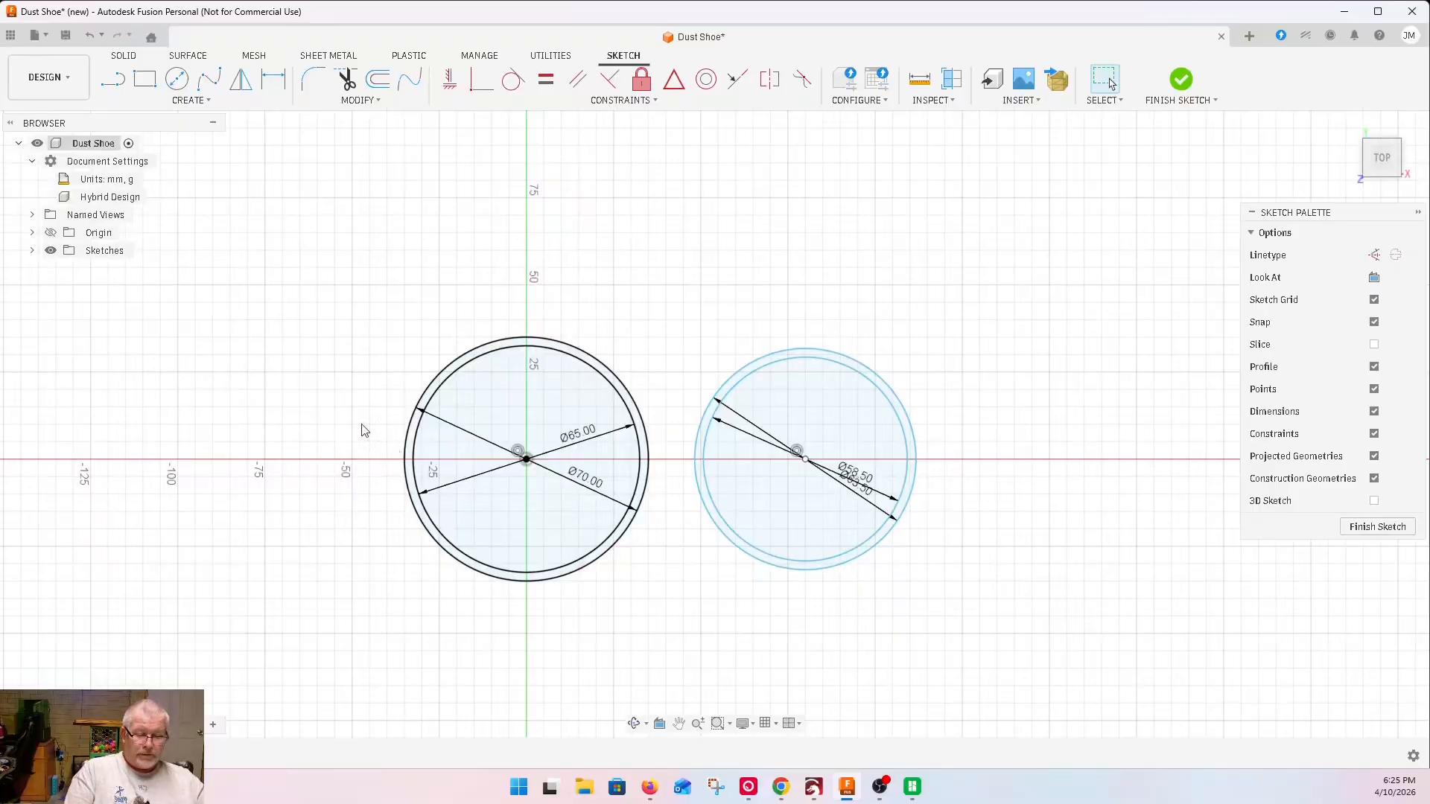
key("r")
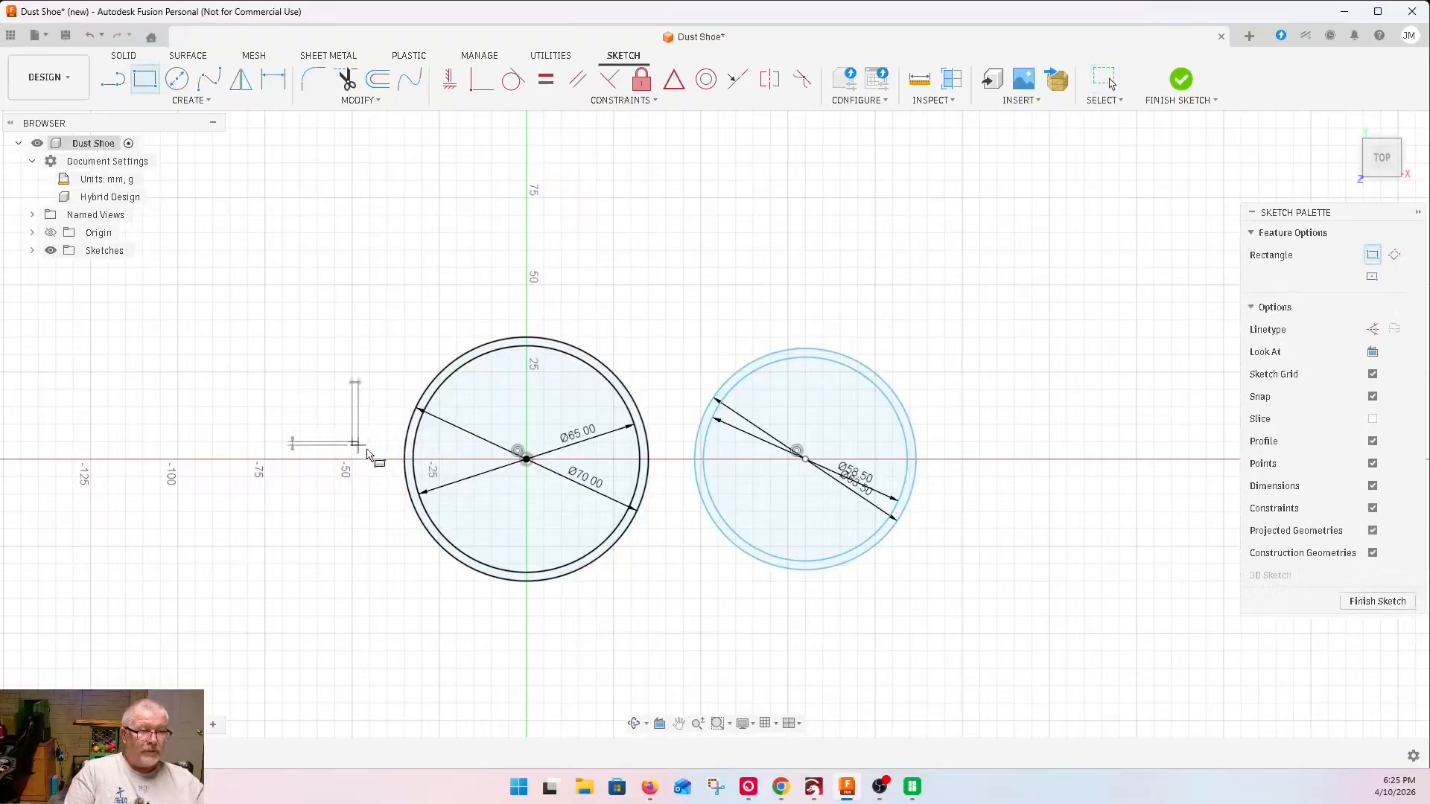
left_click(353, 442)
type("15")
key("Tab")
type("13")
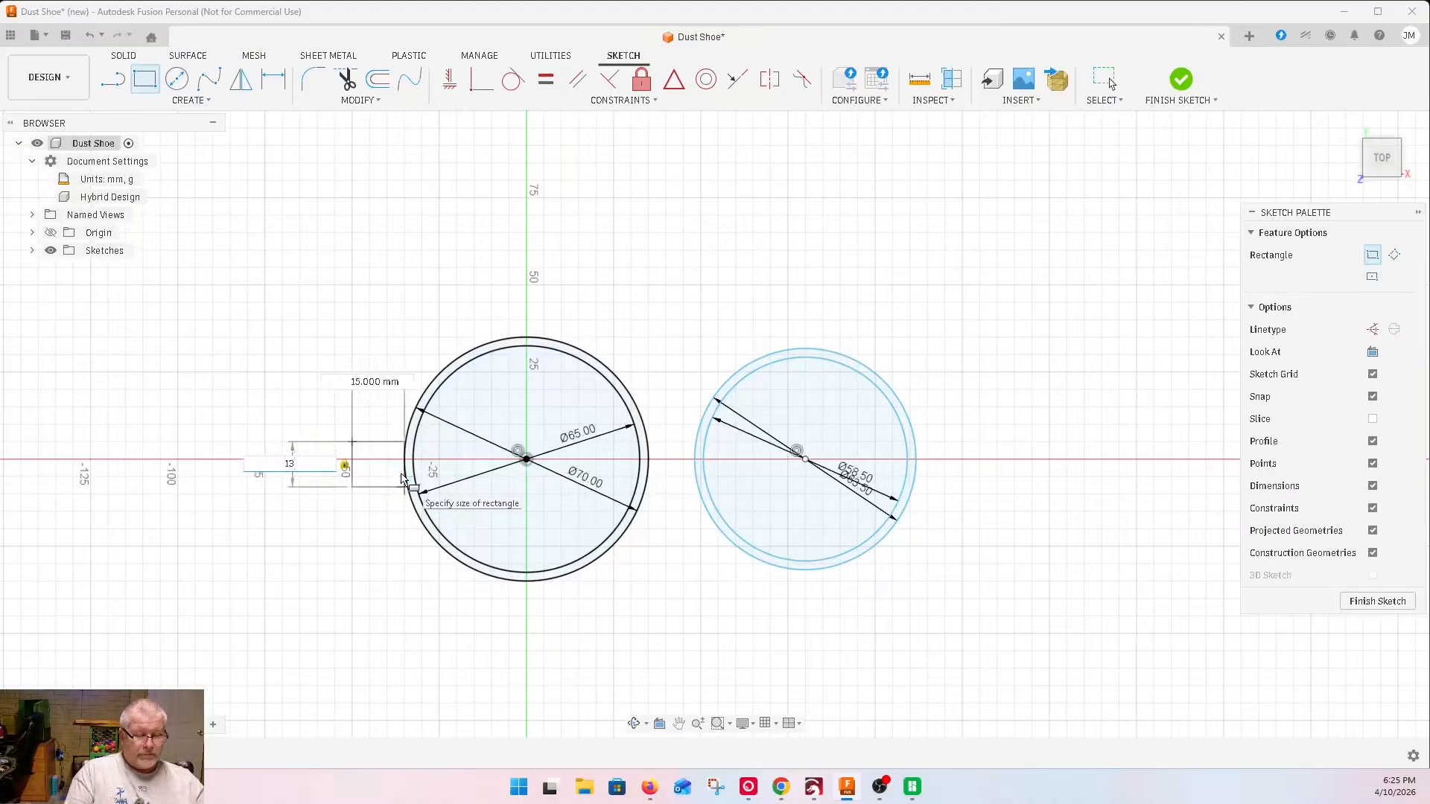
key("Tab")
type("132")
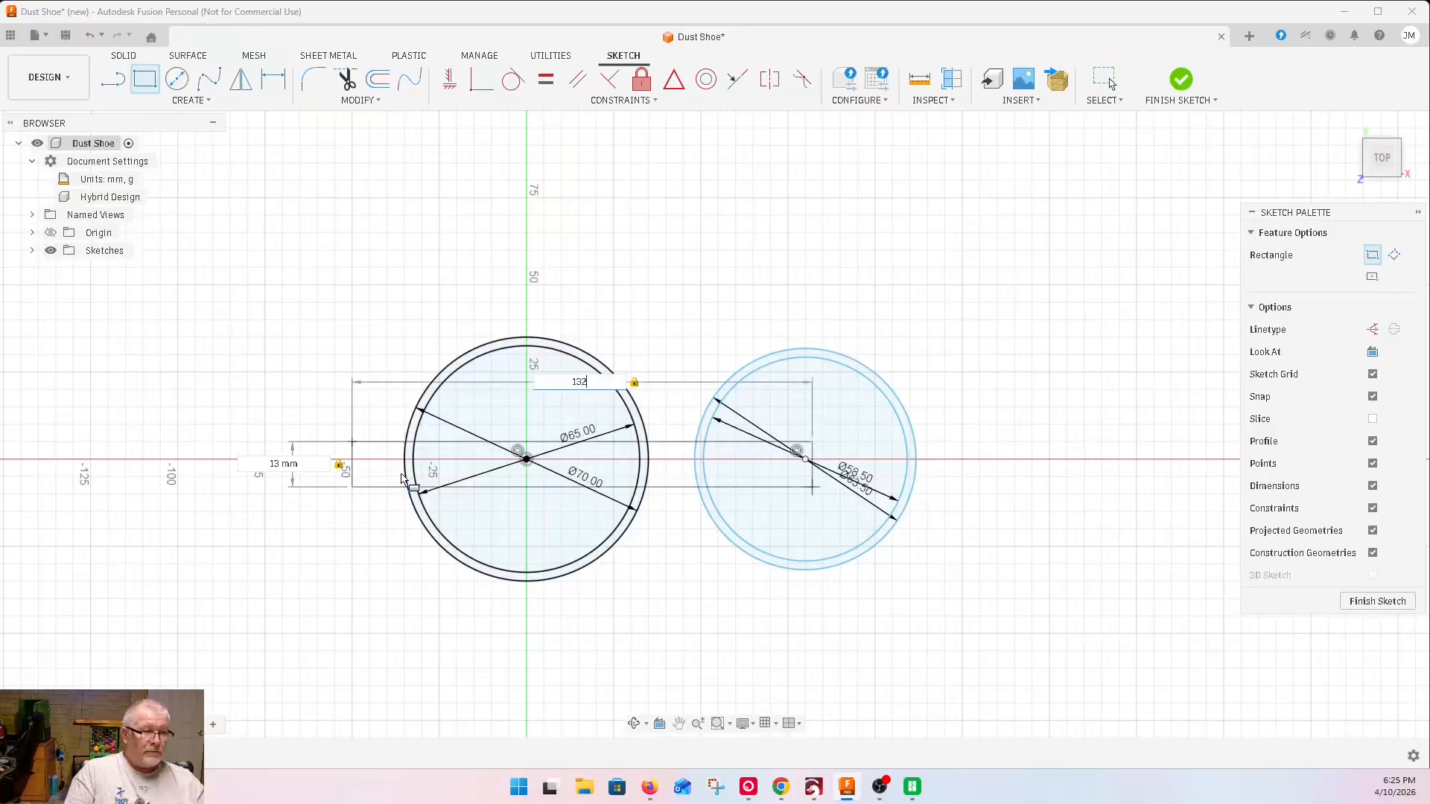
key("Return")
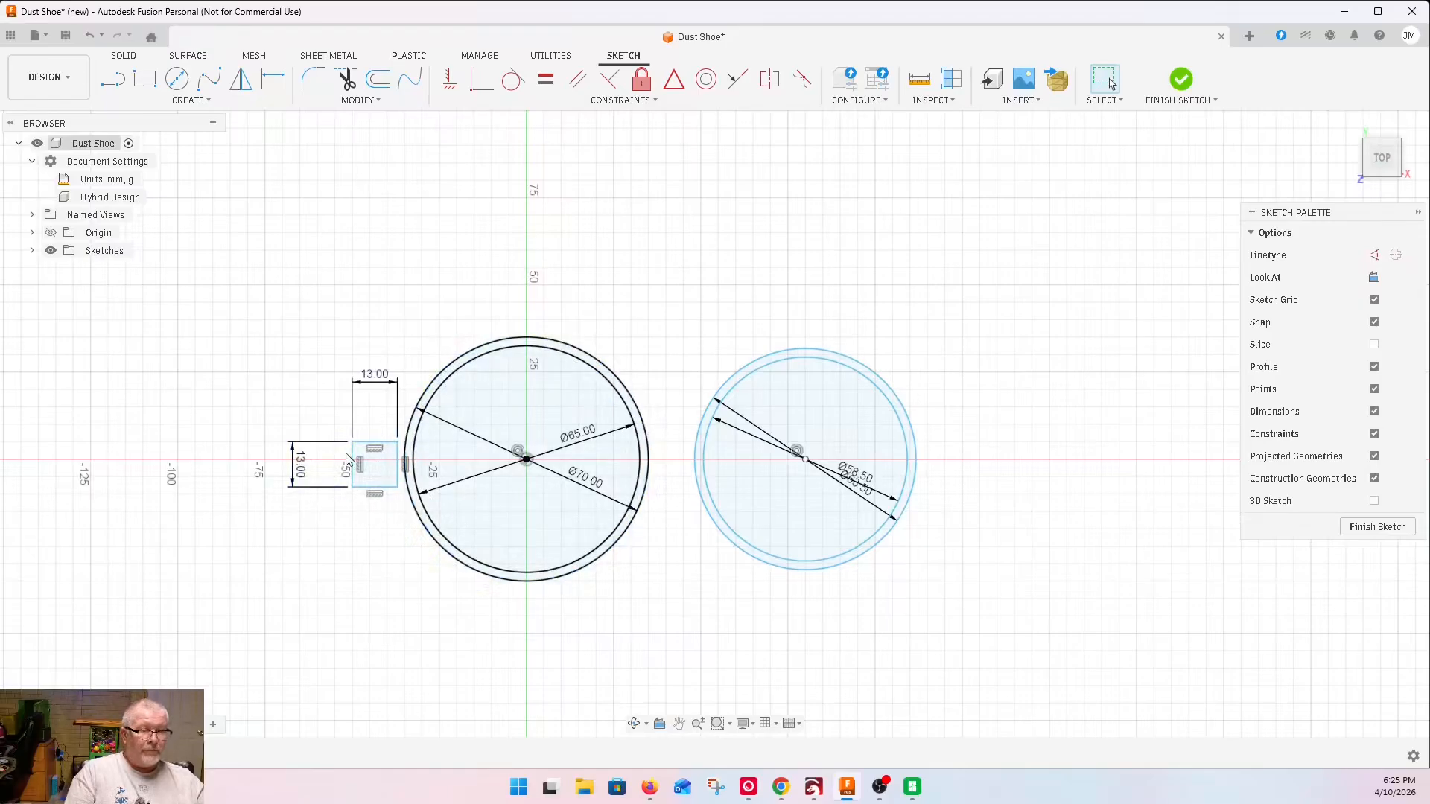
Move the square so it is centred on the X axis with its inner edge touching the 70 mm circle
scroll(350, 458, "up", 6)
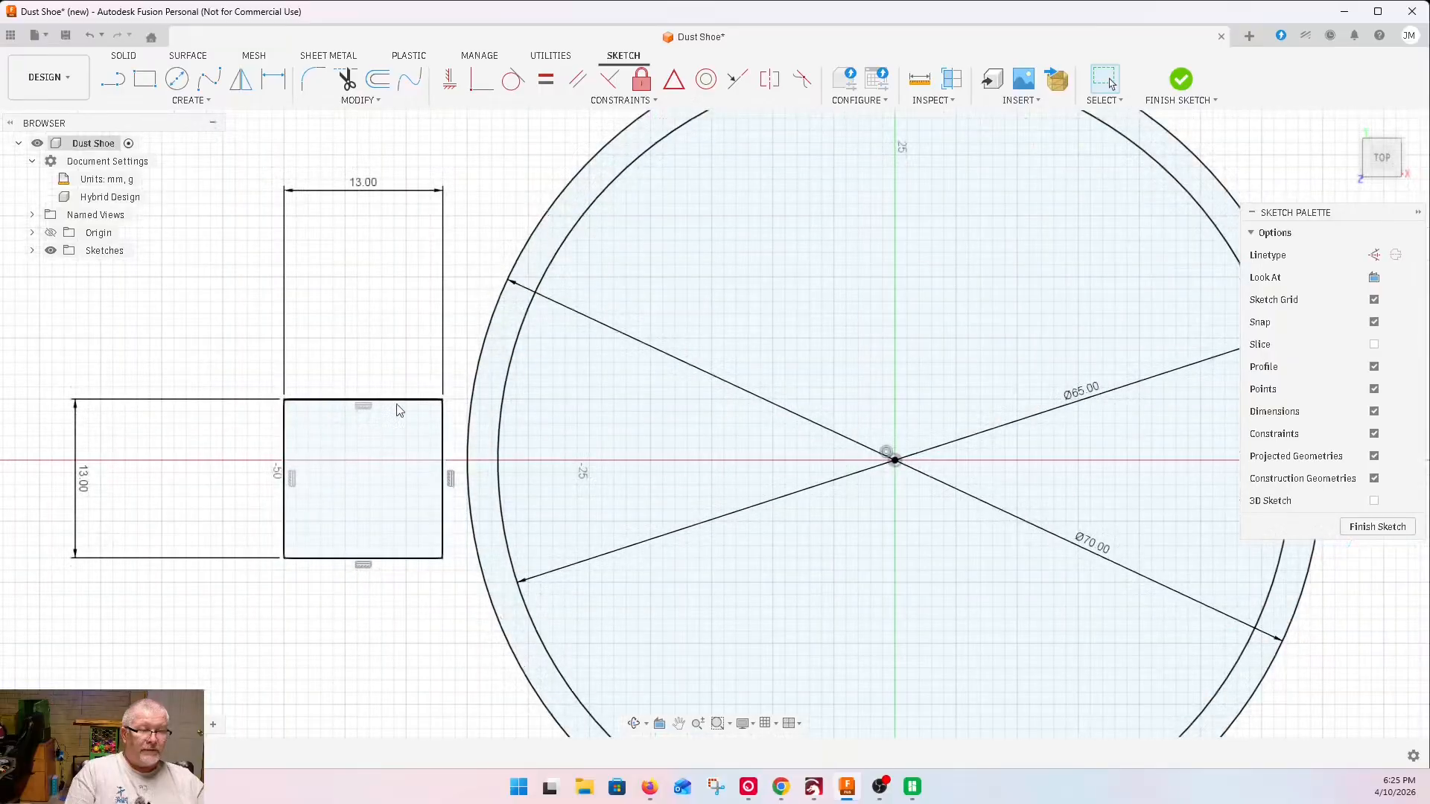
scroll(272, 497, "up", 3)
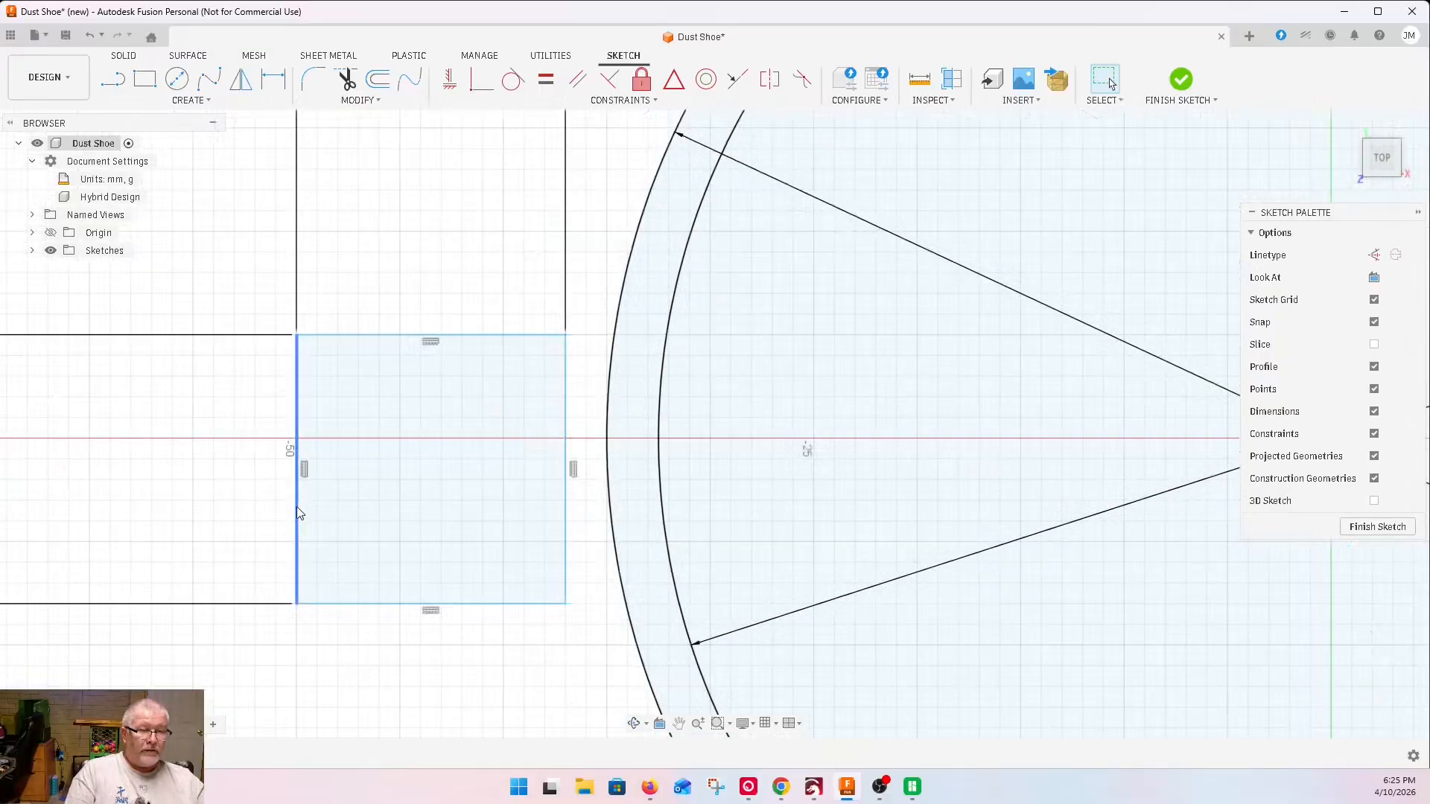
mouse_move(295, 508)
left_mouse_down()
mouse_move(300, 483)
mouse_move(337, 483)
left_mouse_up()
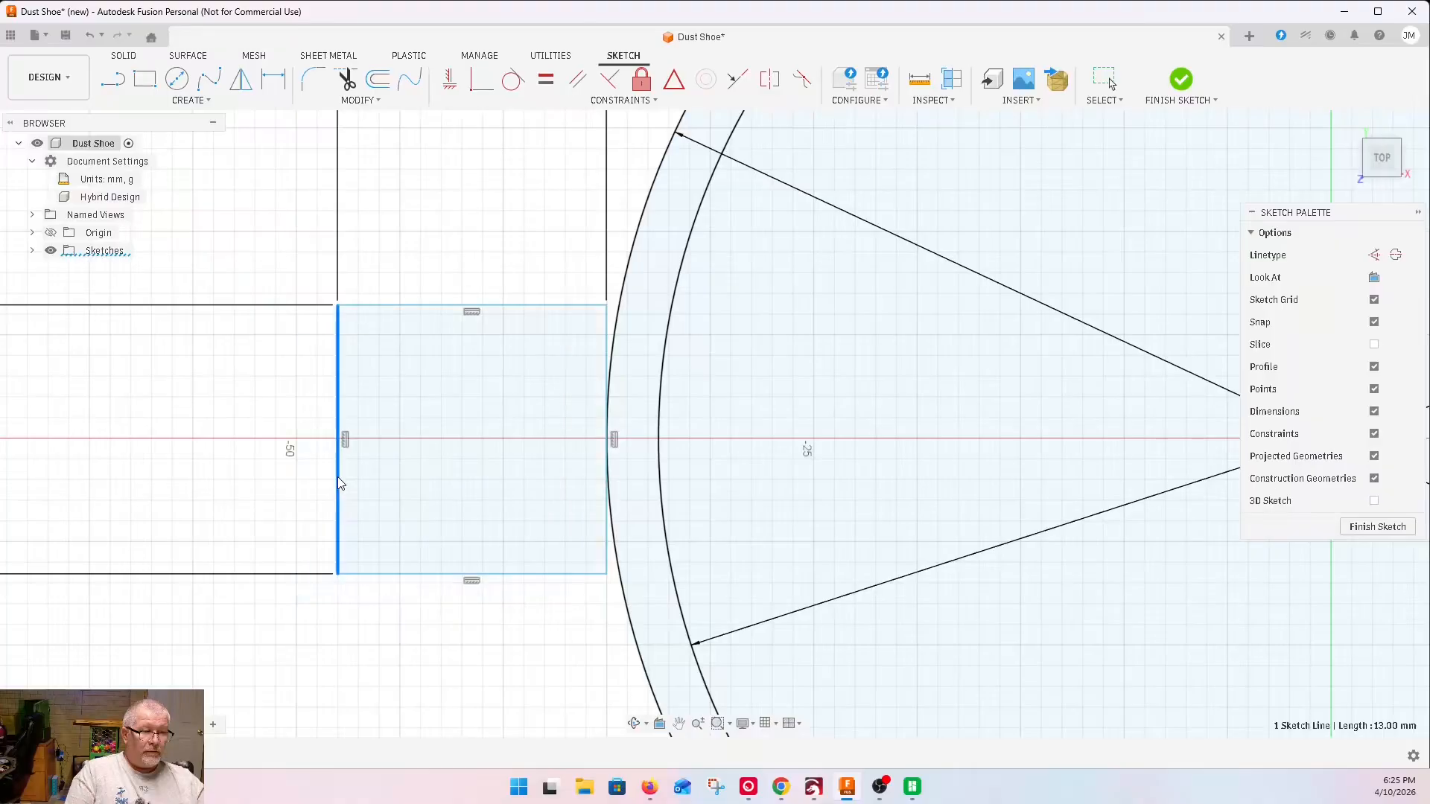
scroll(255, 480, "up", 3)
scroll(255, 480, "down", 10)
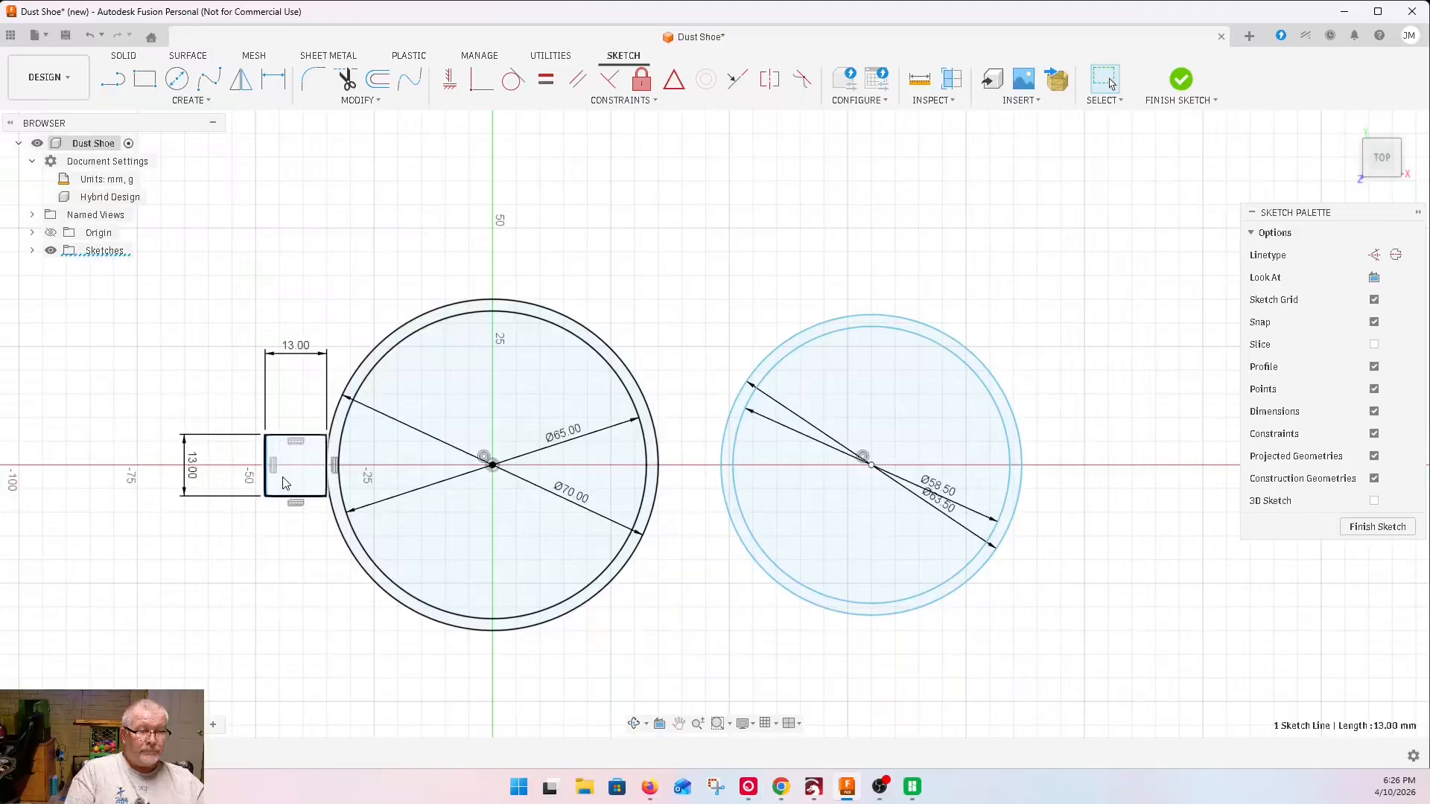
Draw a concentric circle about 86 mm in diameter at the origin, around the 70 mm circle
left_click(501, 508)
key("c")
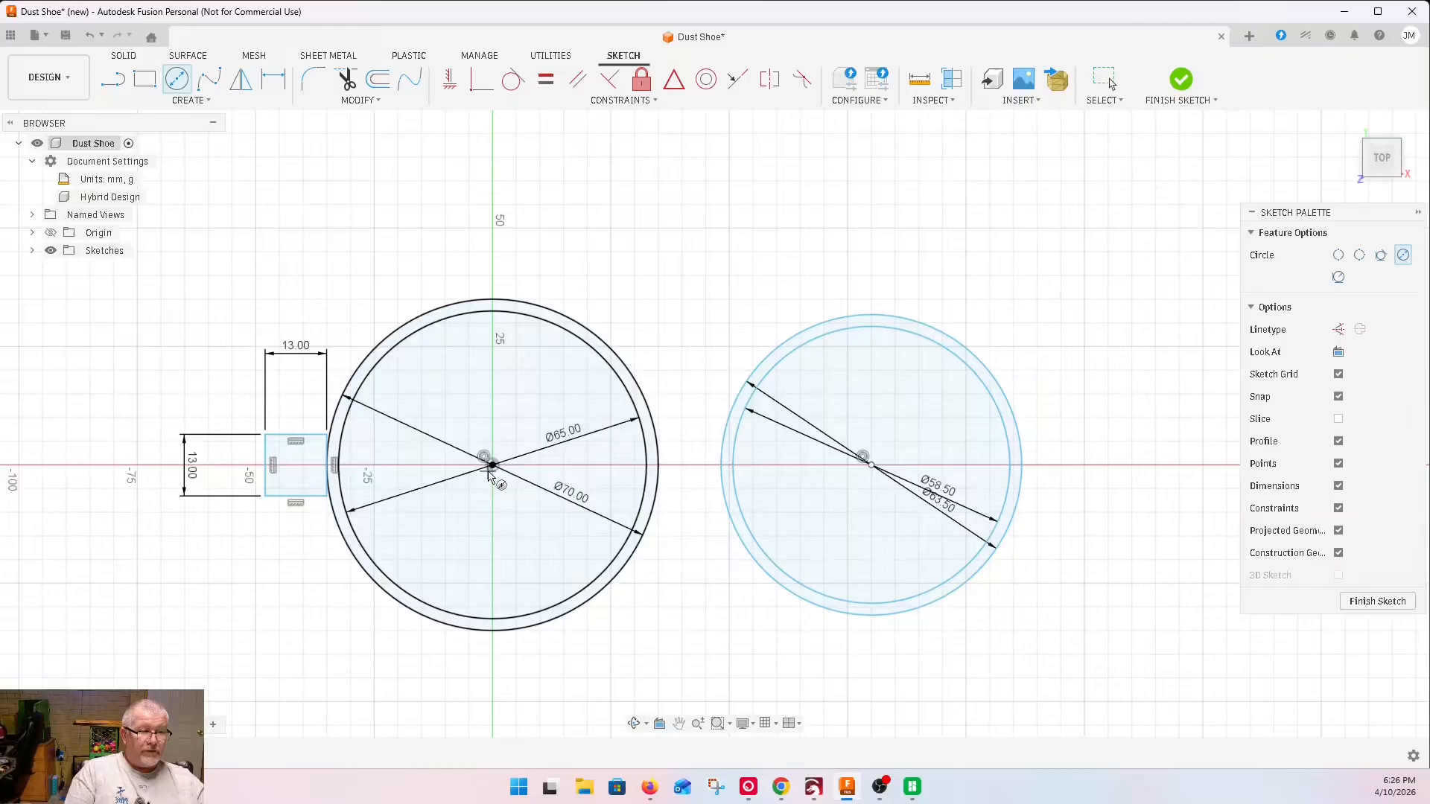
left_click(492, 466)
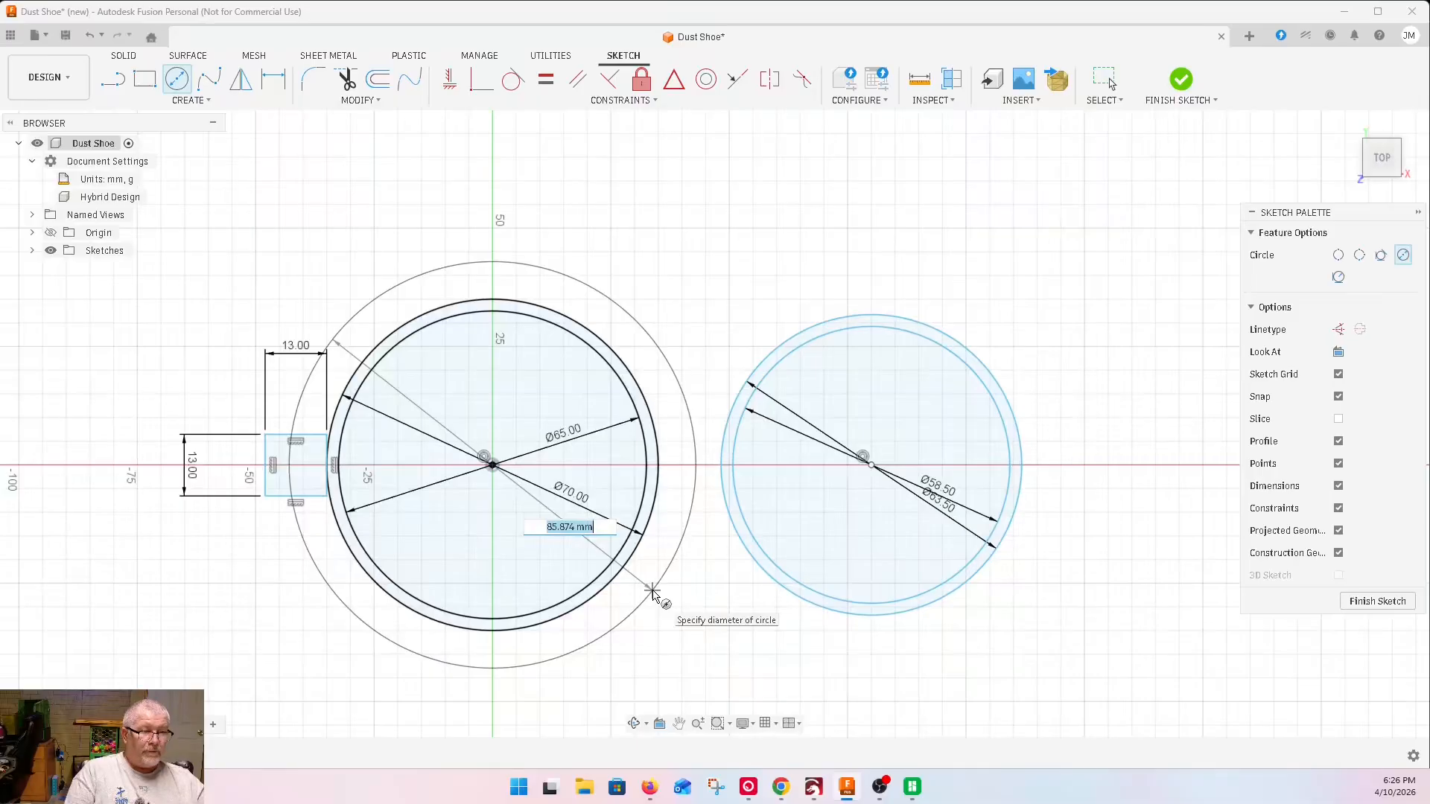
left_click(652, 592)
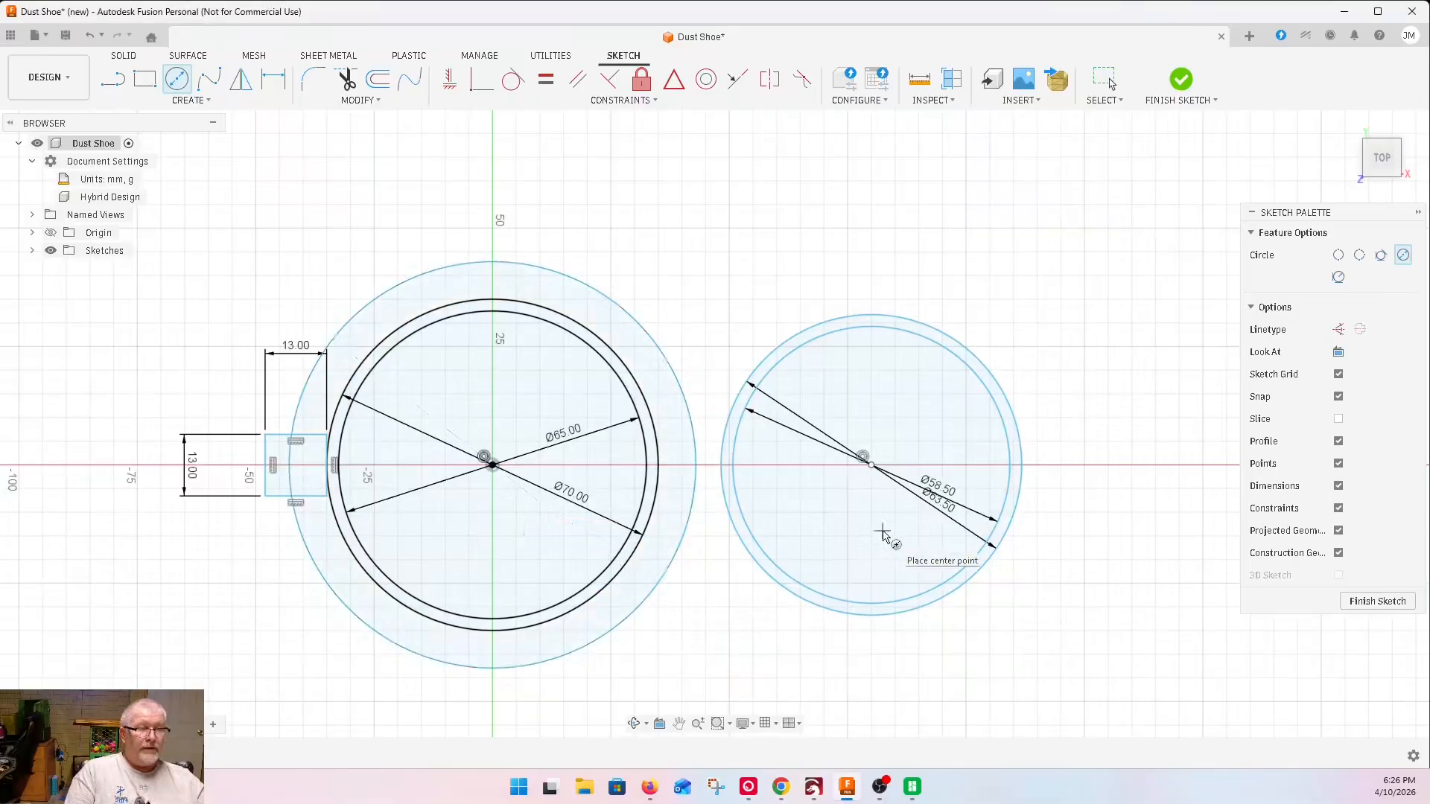
scroll(883, 533, "up", 2)
scroll(819, 507, "down", 4)
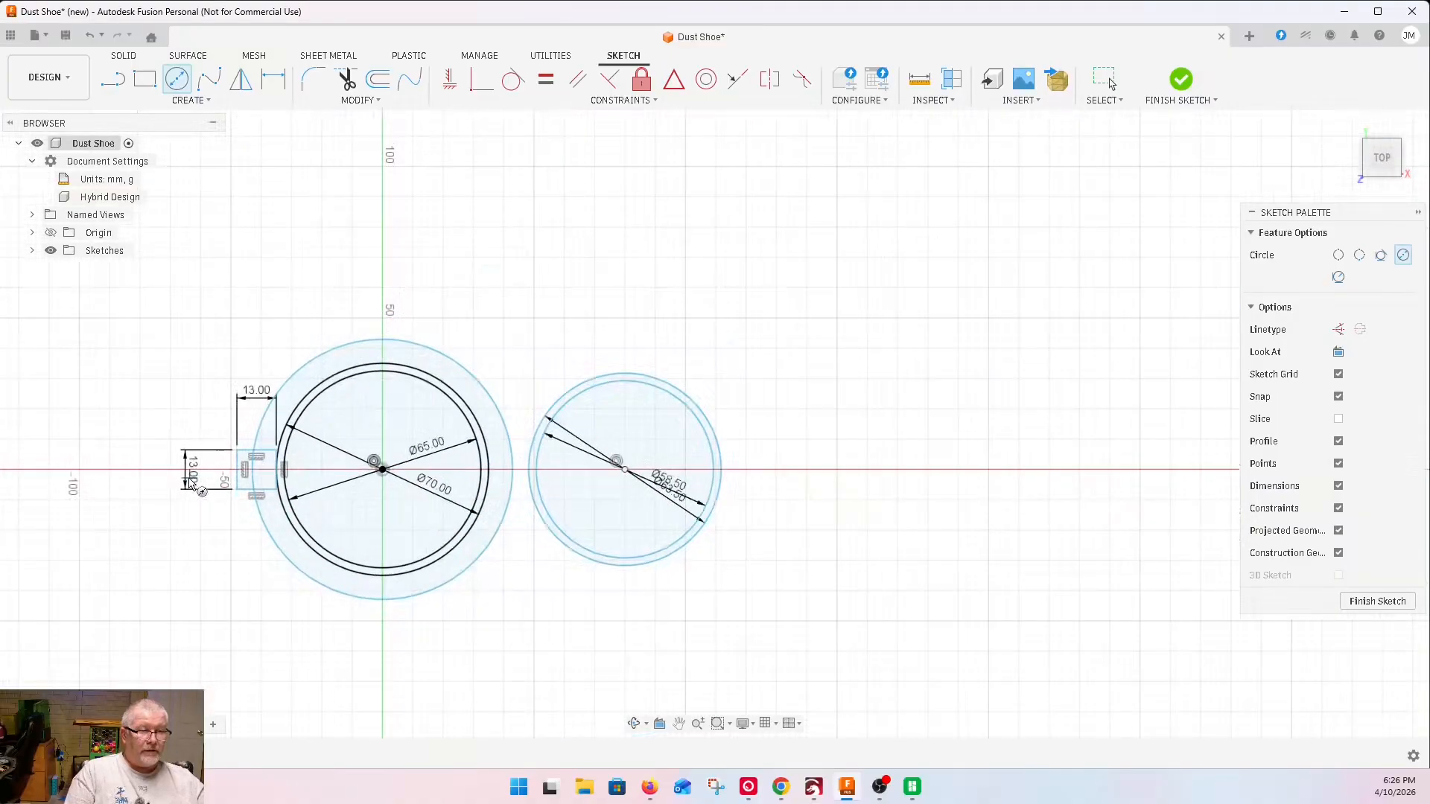
scroll(777, 484, "up", 1)
scroll(776, 481, "up", 2)
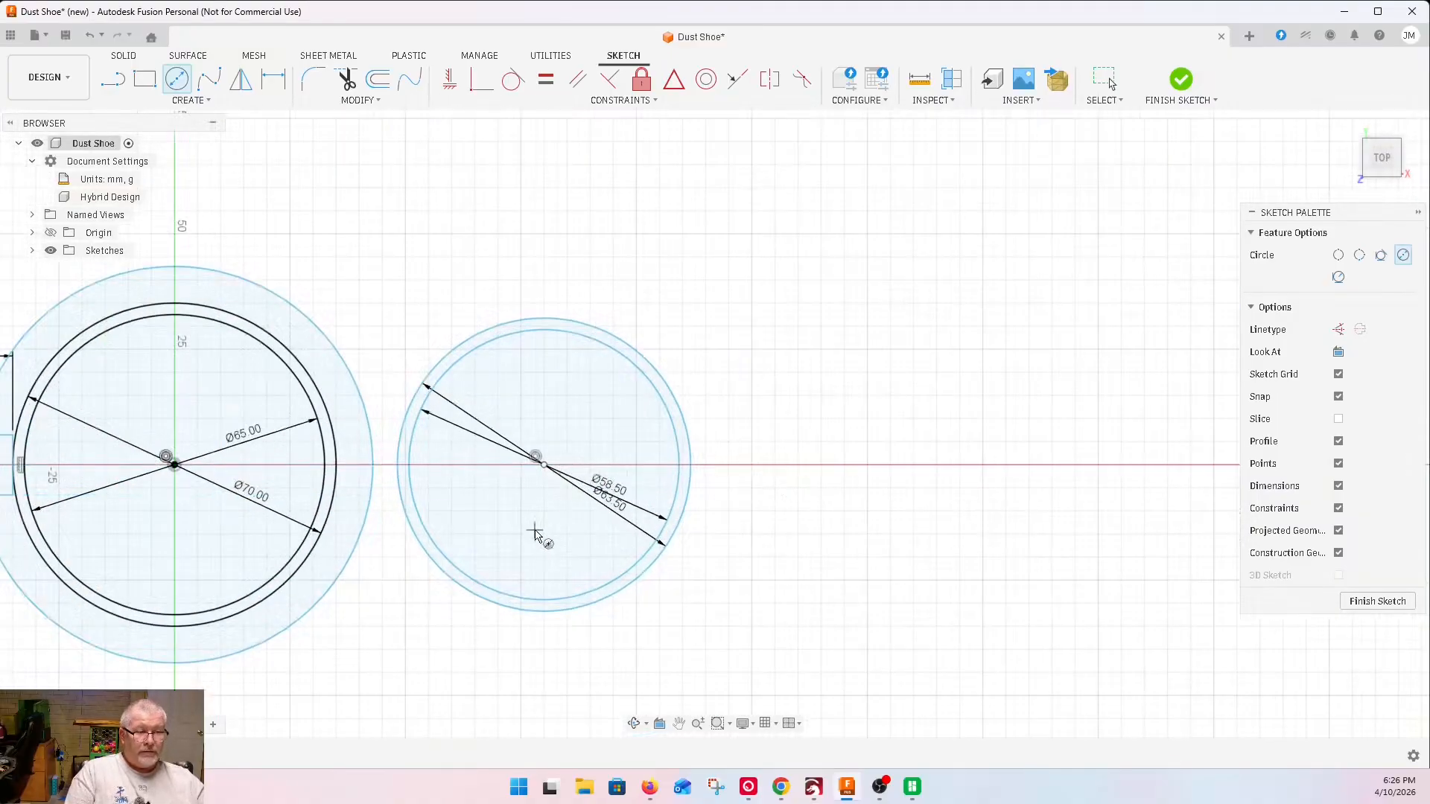
left_click(544, 466)
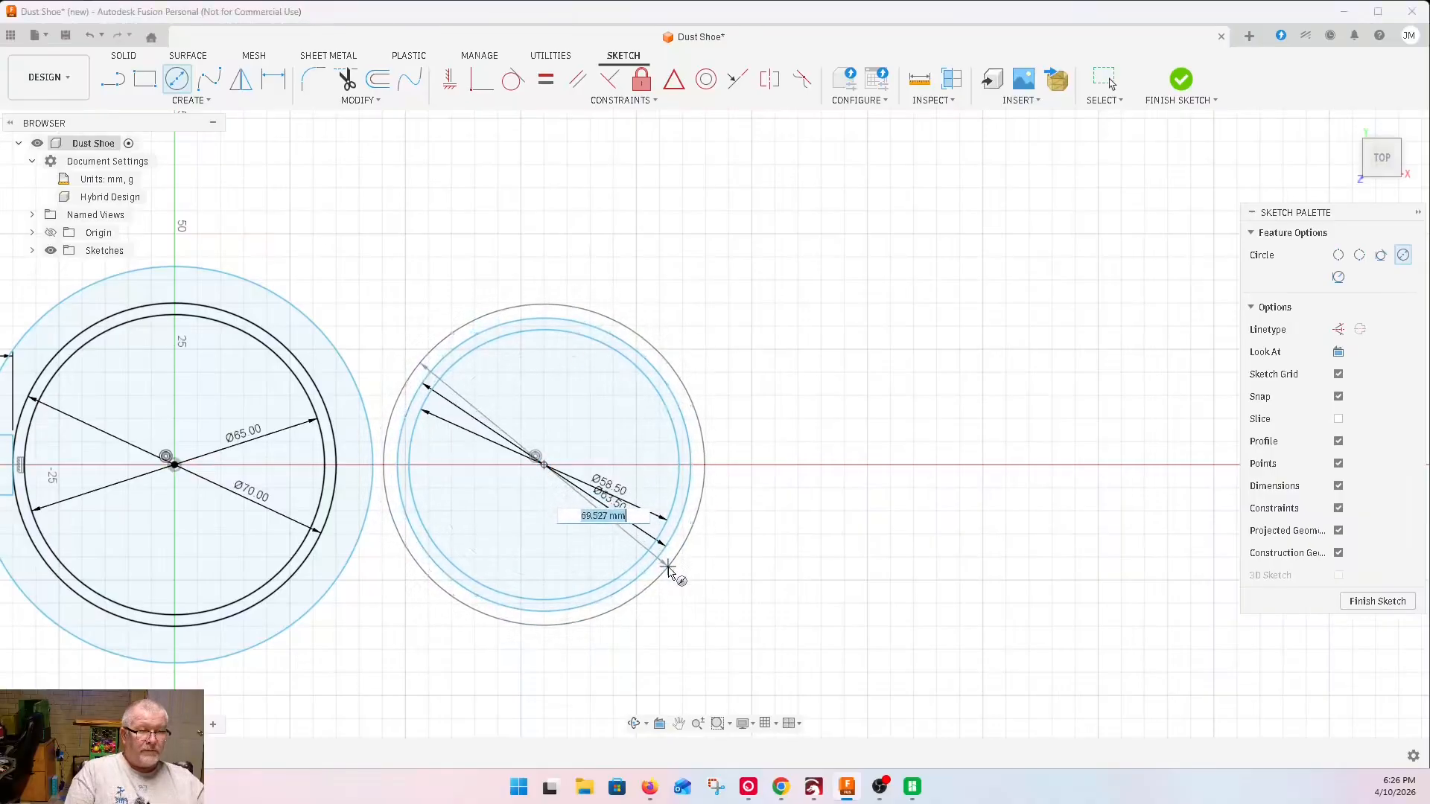
key("Escape")
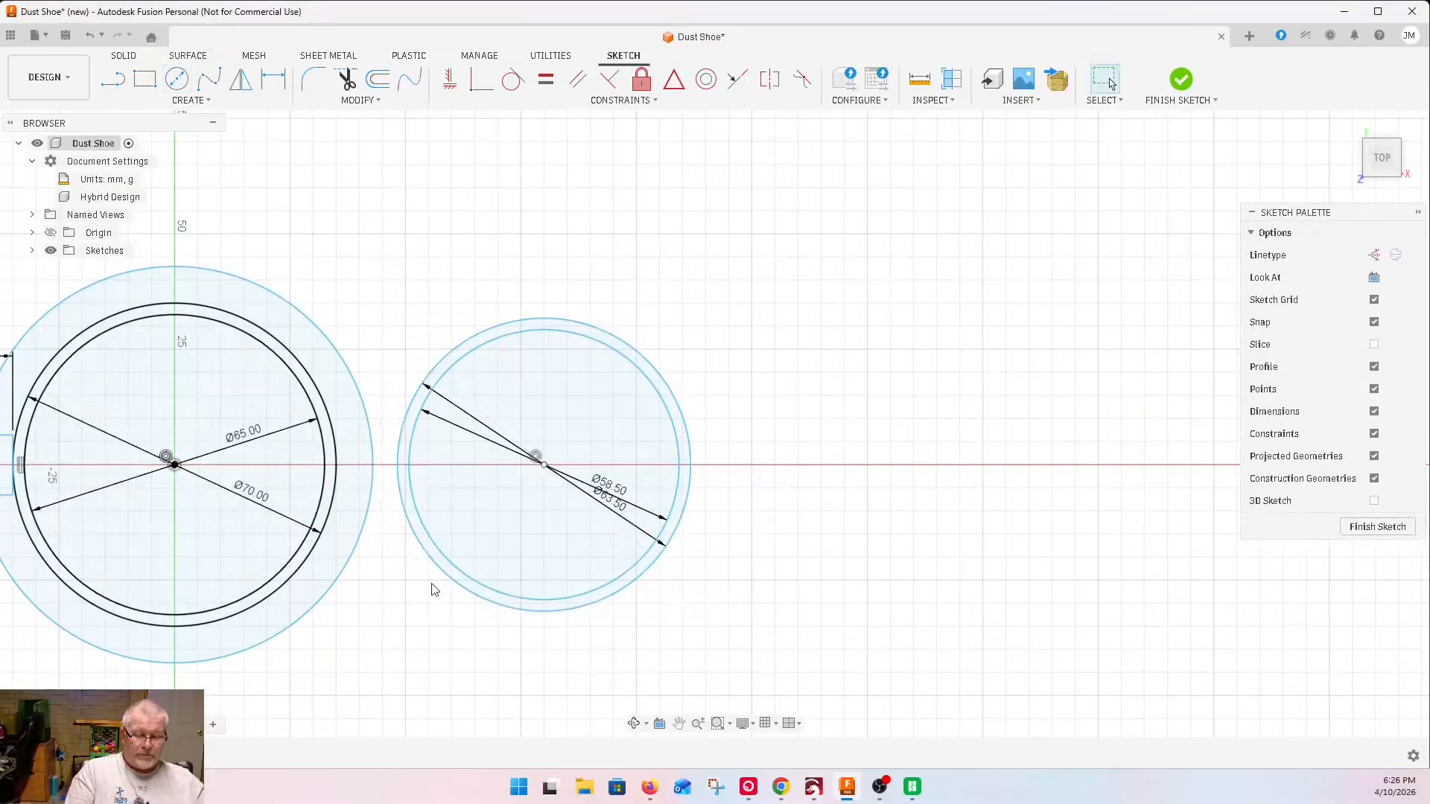
Draw a second 13 mm by 13 mm square on the positive X side of the 63.5 mm circle
key("r")
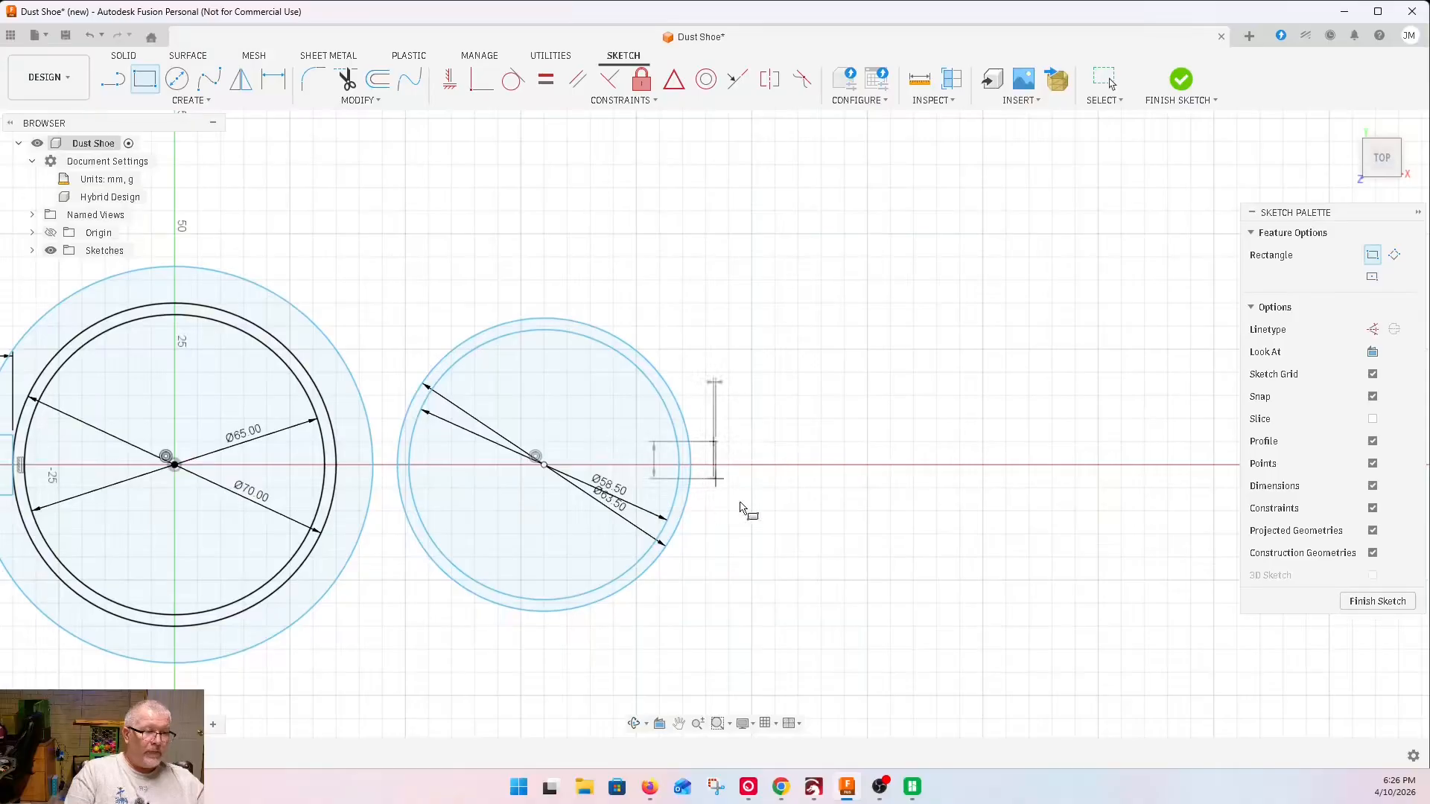
type("13")
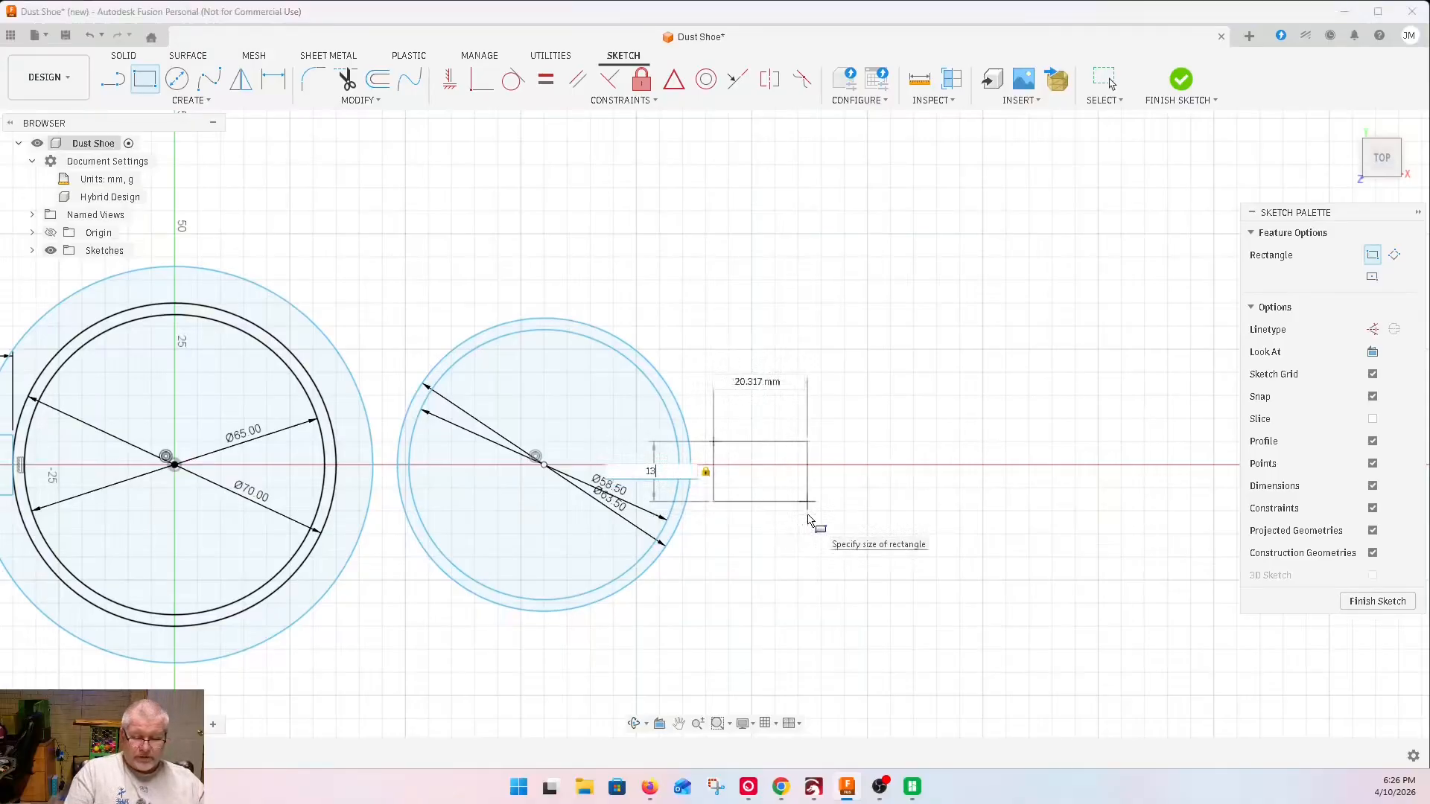
key("Tab")
type("13")
key("Return")
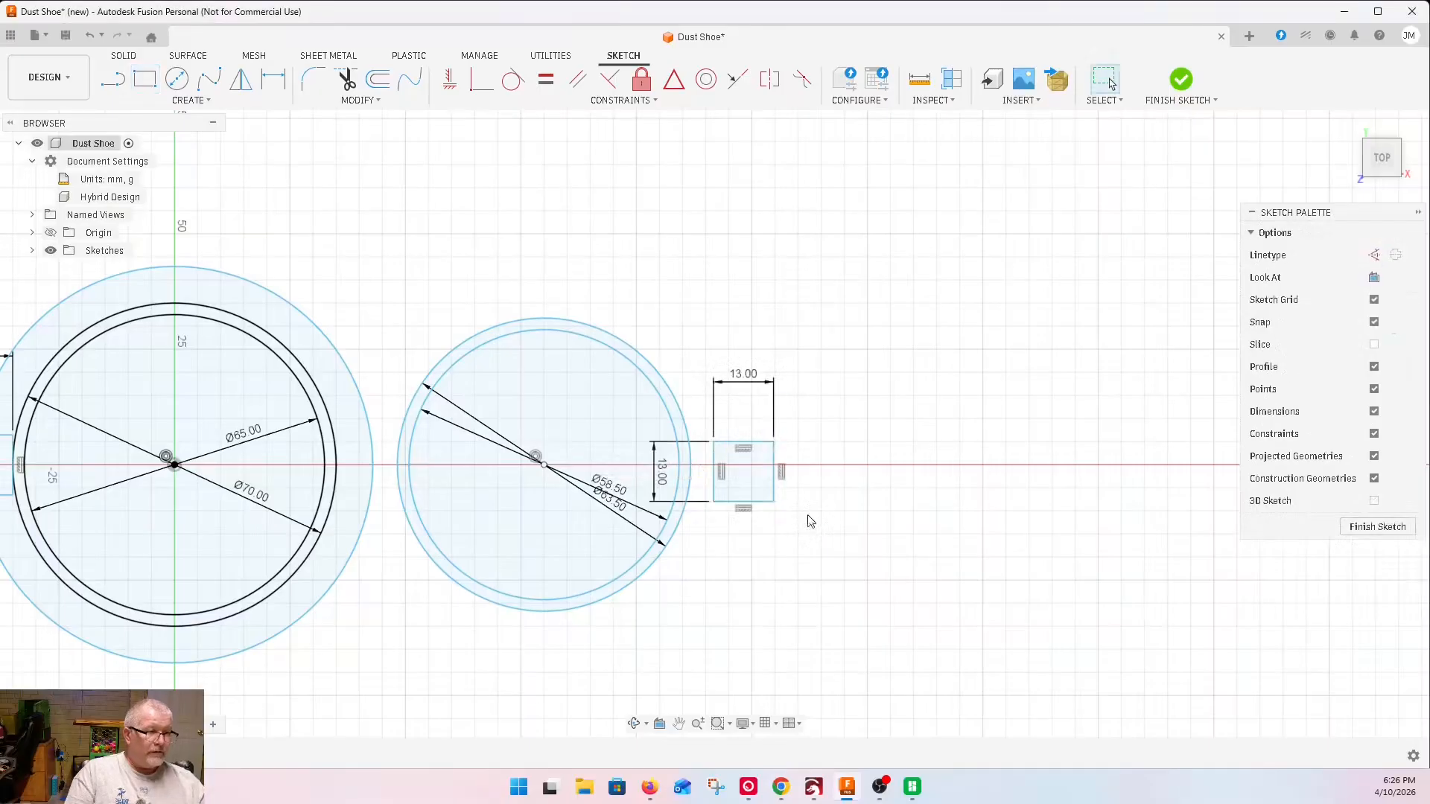
Move the second square so it is centred on the X axis with its inner edge against the 63.5 mm circle
scroll(717, 467, "down", 2)
scroll(727, 485, "up", 3)
scroll(727, 485, "up", 5)
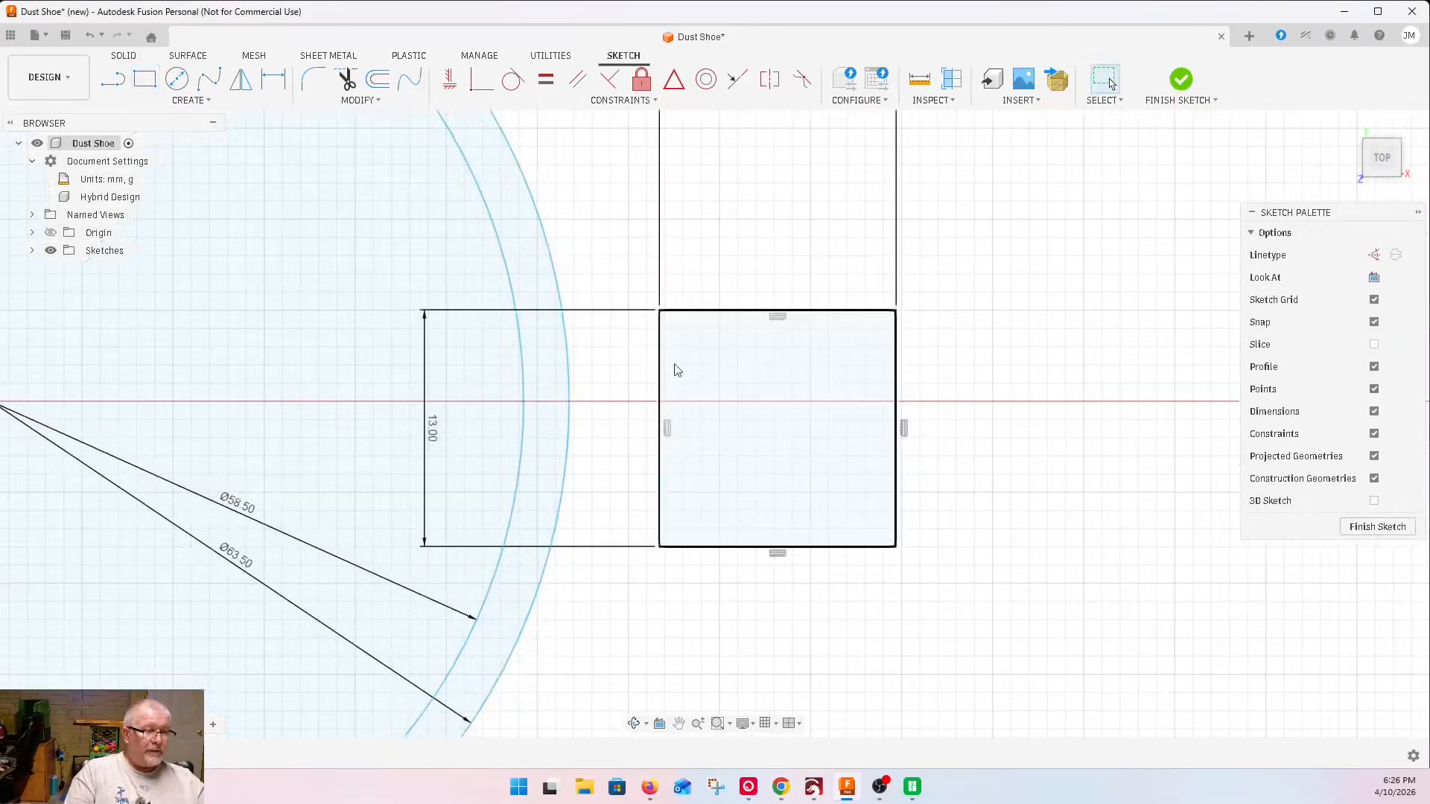
left_click_drag(660, 355, 564, 336)
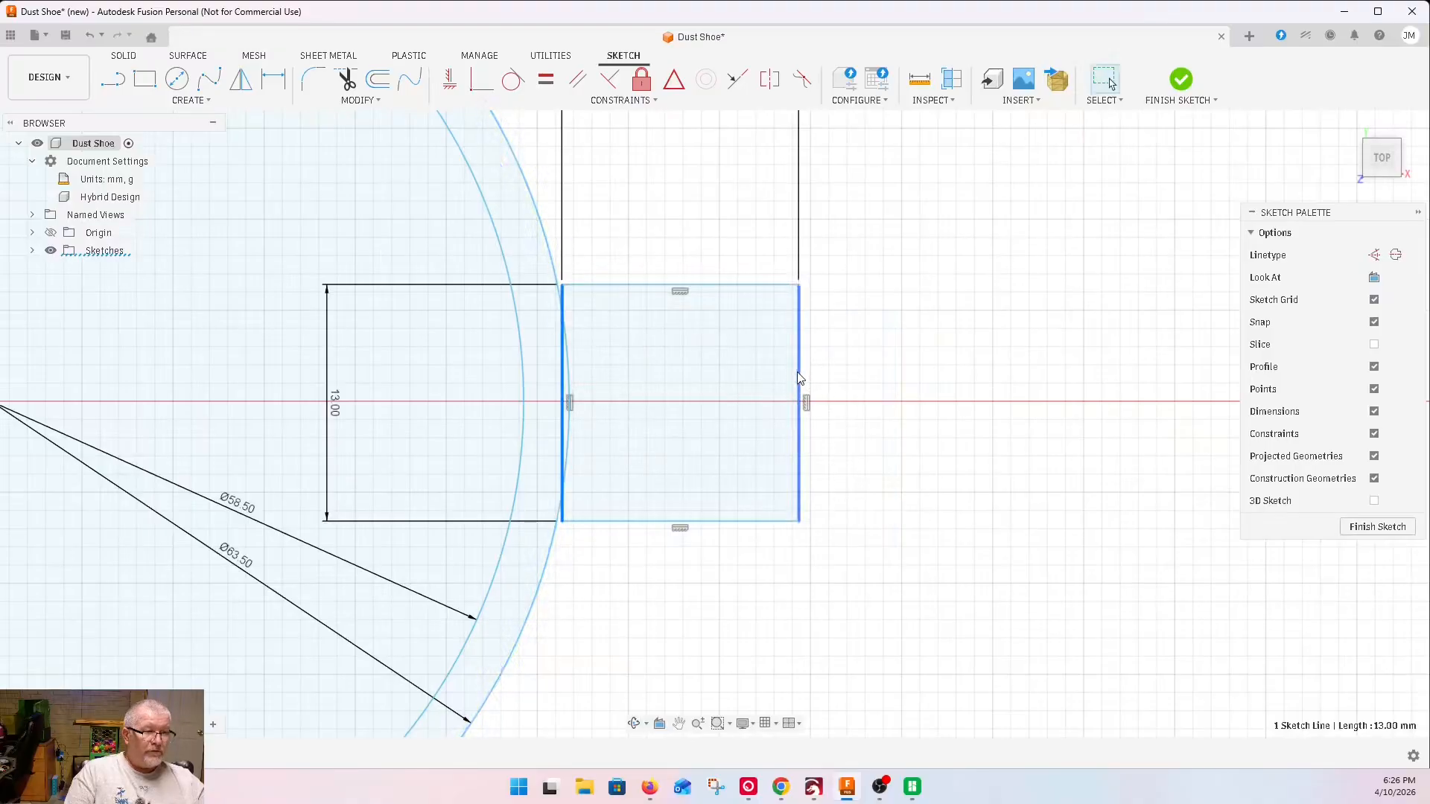
left_click_drag(802, 371, 794, 369)
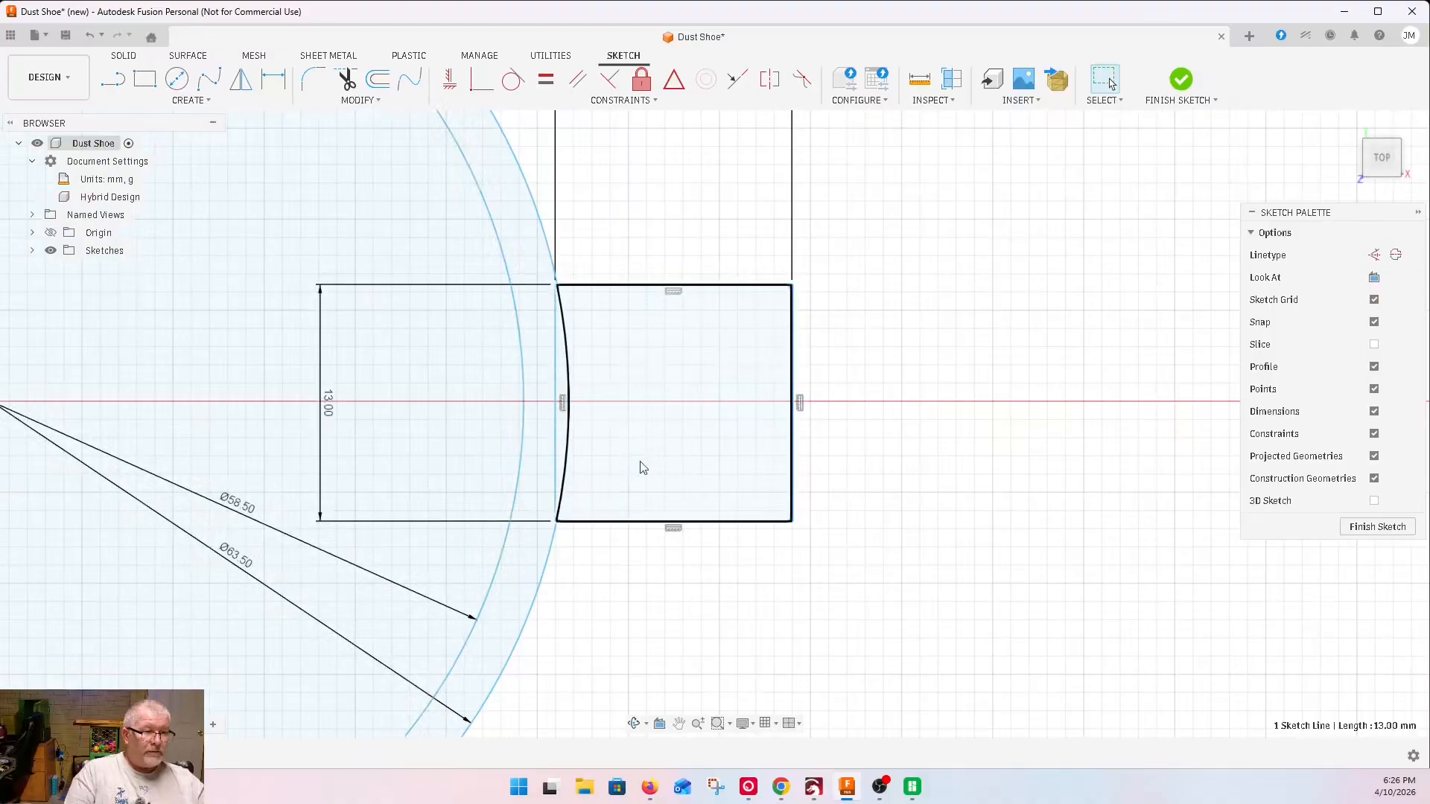
scroll(643, 467, "down", 2)
left_click_drag(750, 406, 759, 404)
scroll(900, 445, "down", 1)
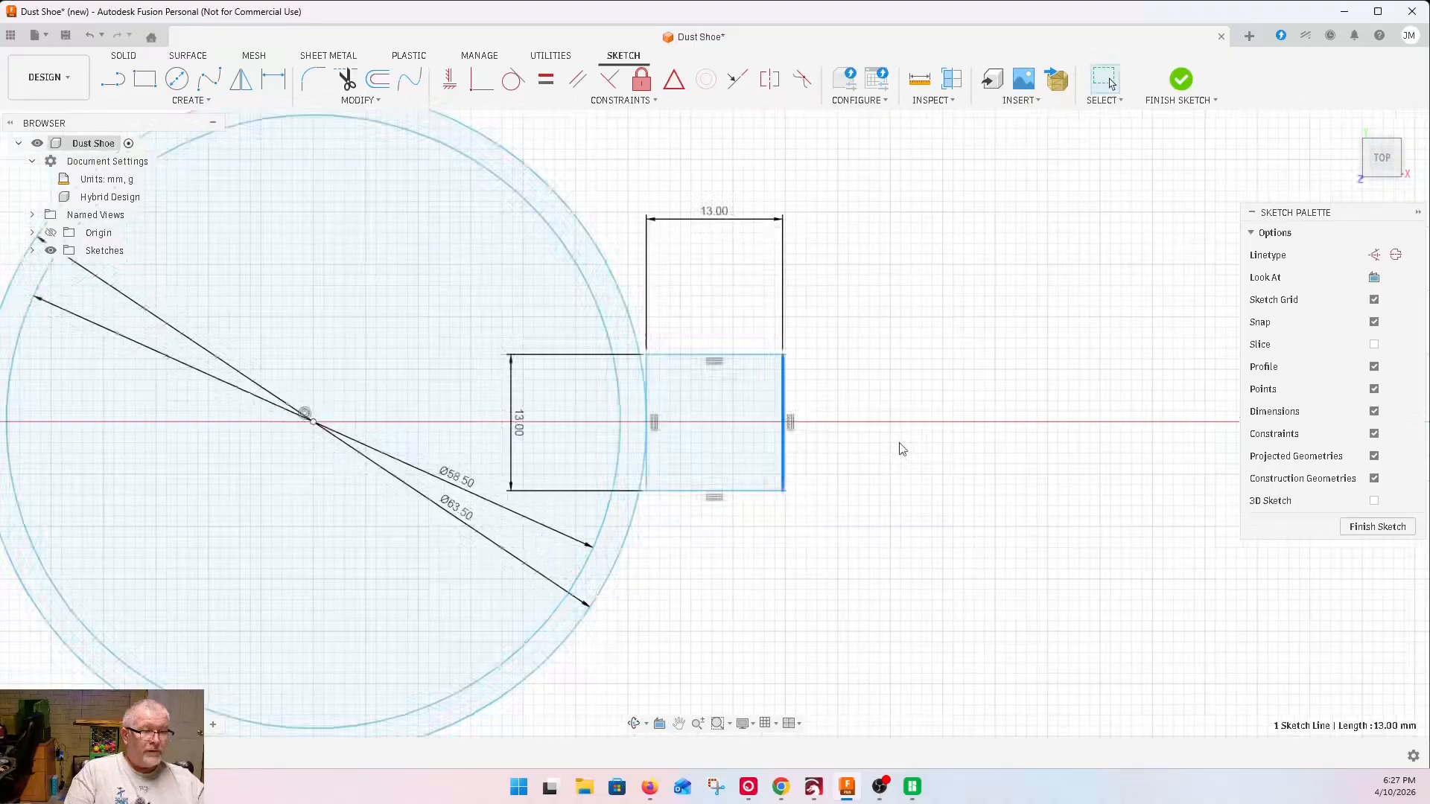
Examine how the first square's inner edge meets the 70 mm circle at the X axis
scroll(904, 442, "up", 3)
scroll(908, 445, "down", 5)
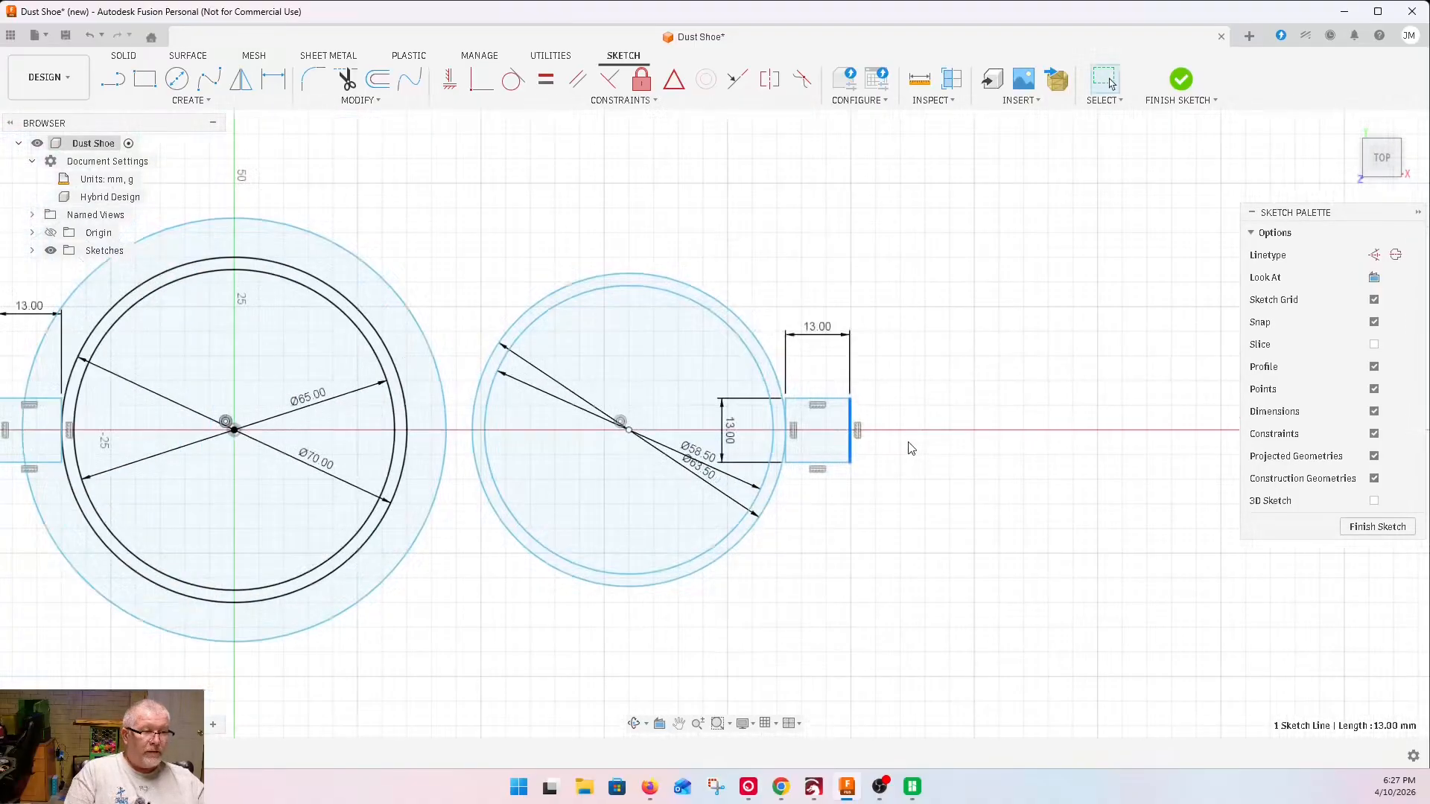
scroll(946, 486, "down", 2)
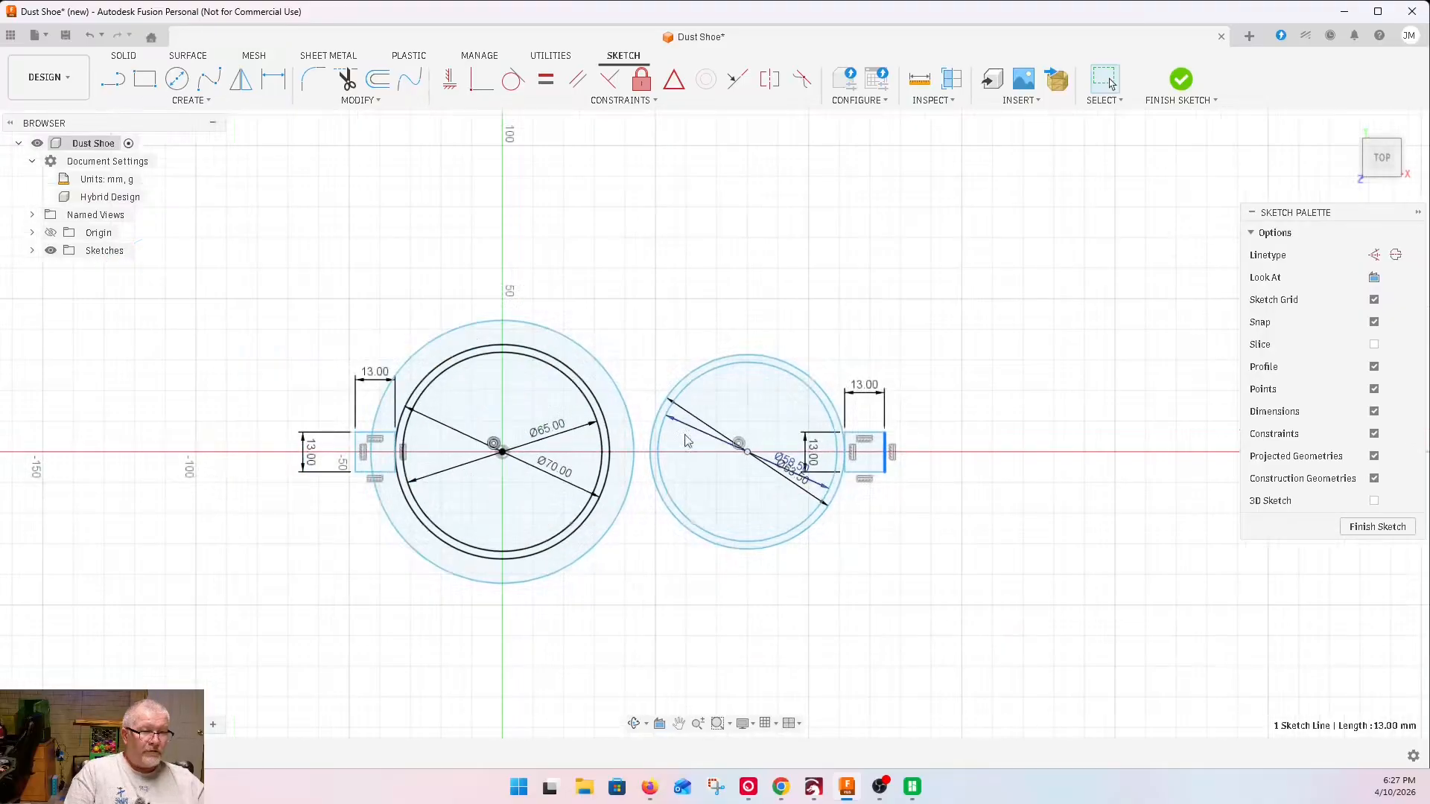
scroll(249, 452, "up", 3)
scroll(512, 449, "up", 3)
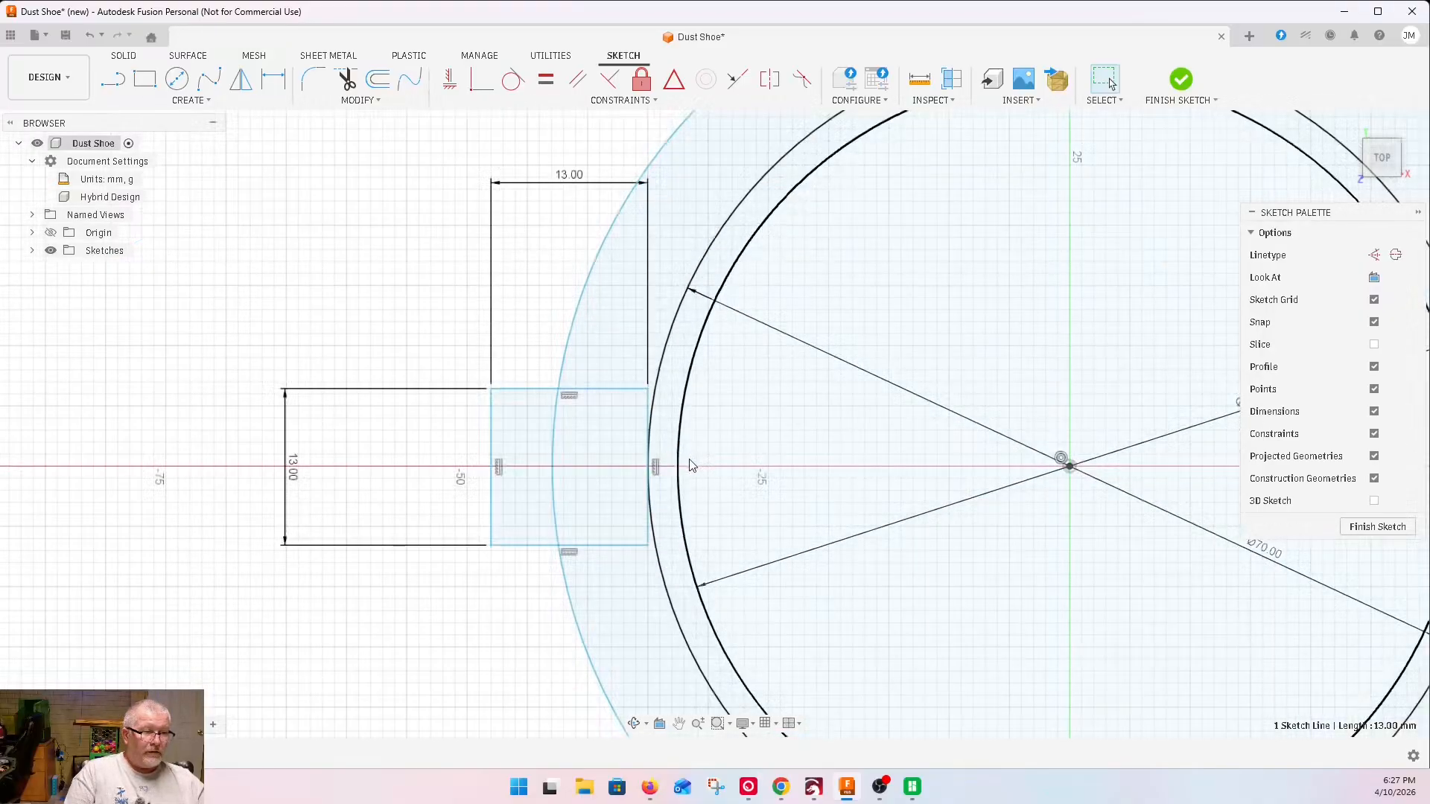
scroll(690, 466, "up", 4)
scroll(596, 473, "up", 2)
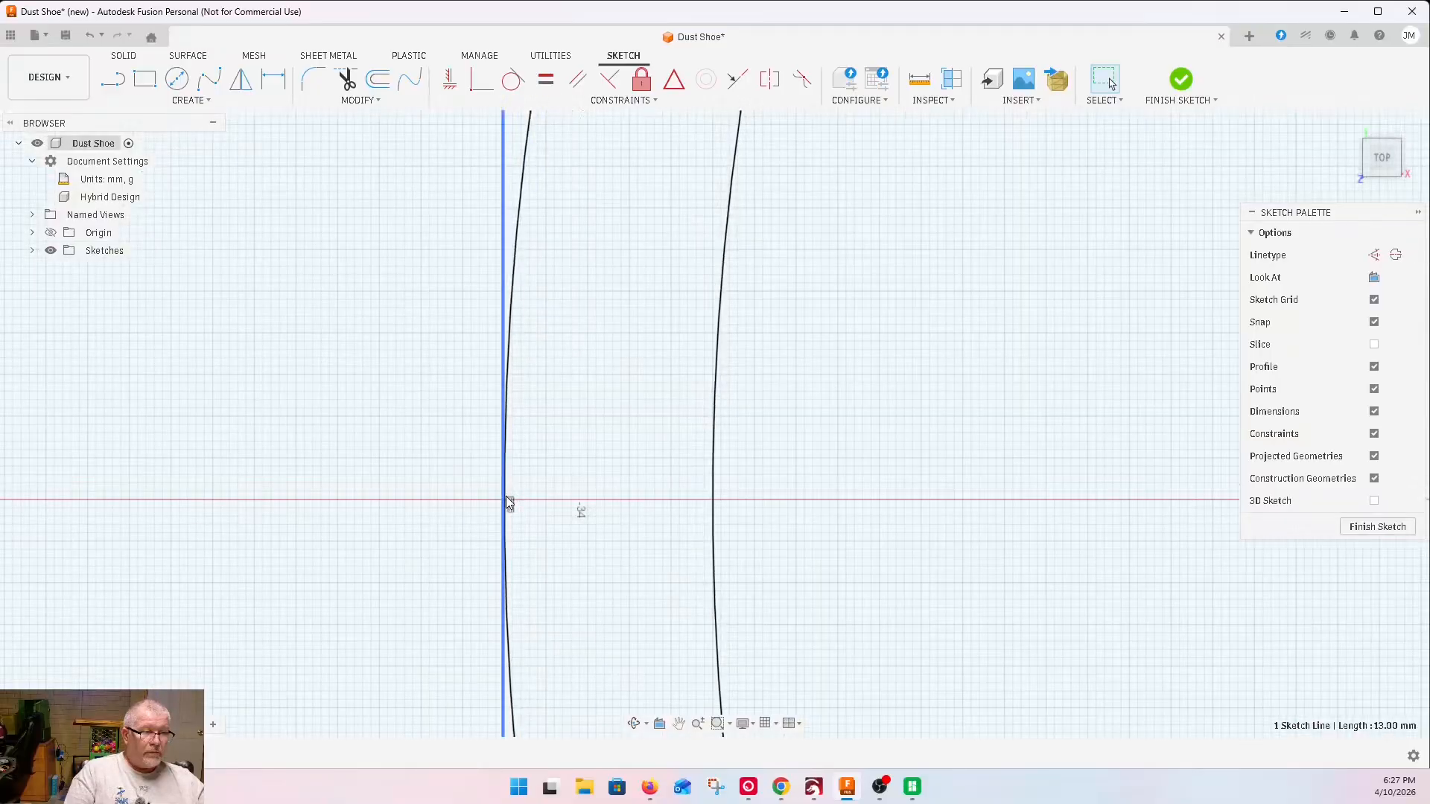
scroll(507, 496, "down", 8)
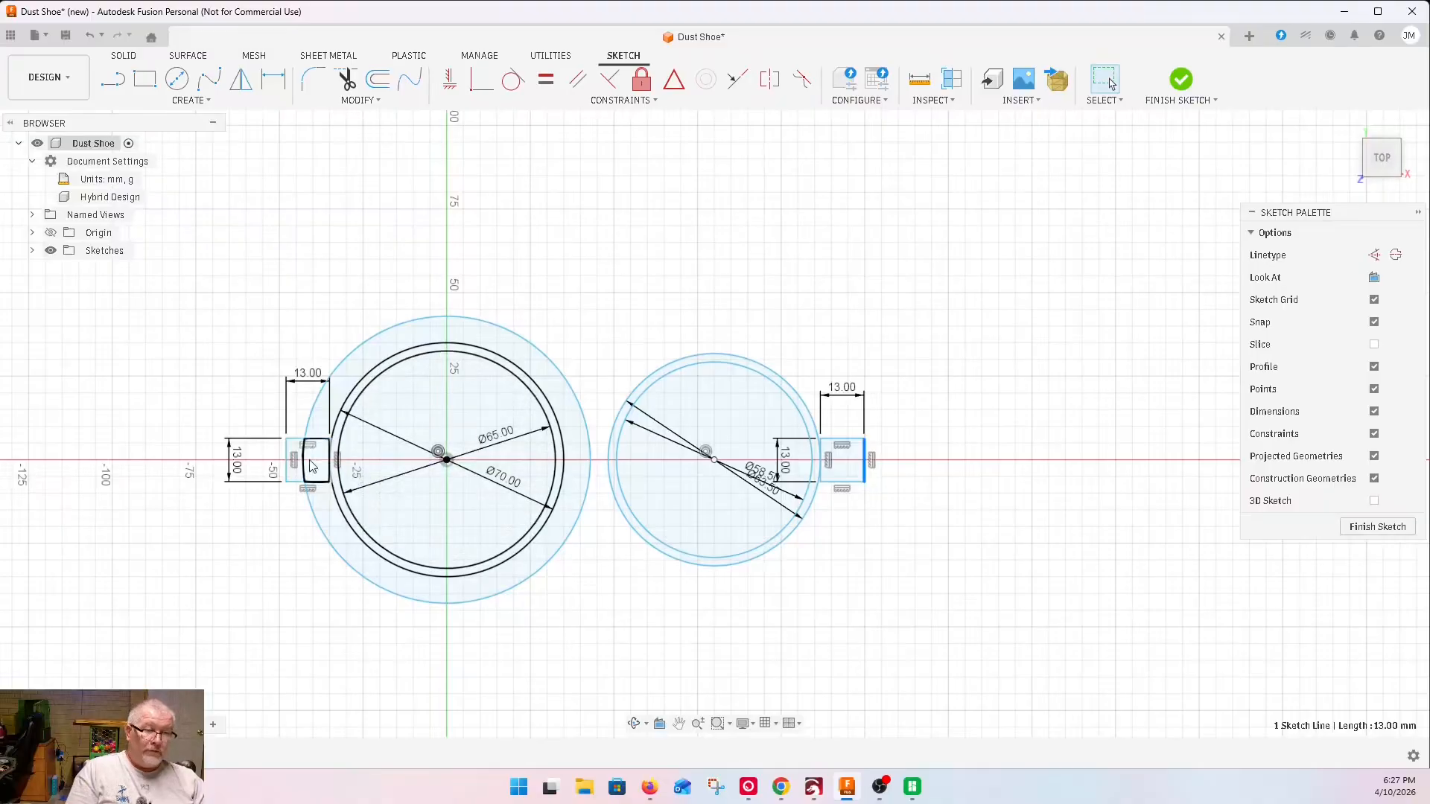
Draw a concentric circle about 78 mm in diameter around the 63.5 mm circle
left_click(432, 505)
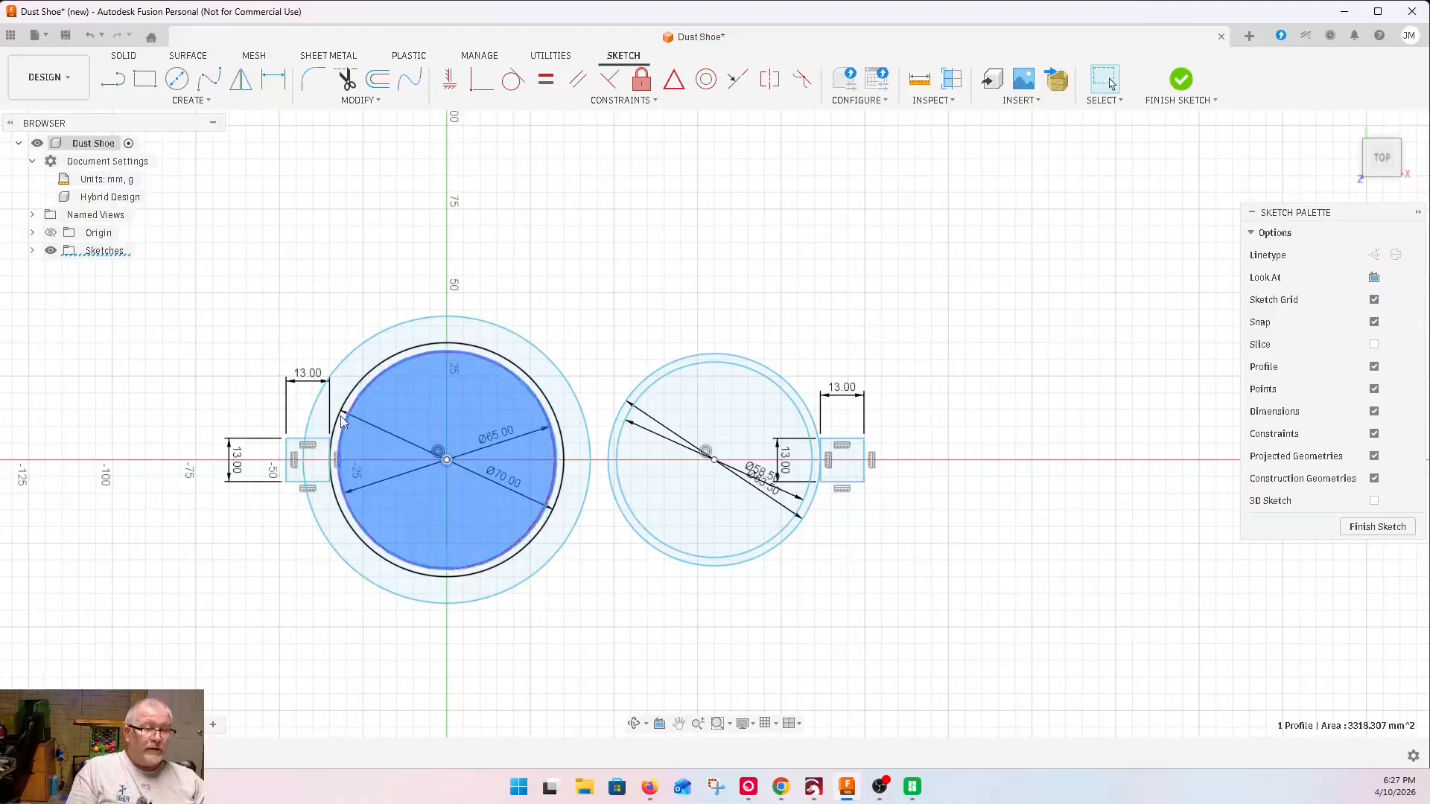
left_click(690, 481)
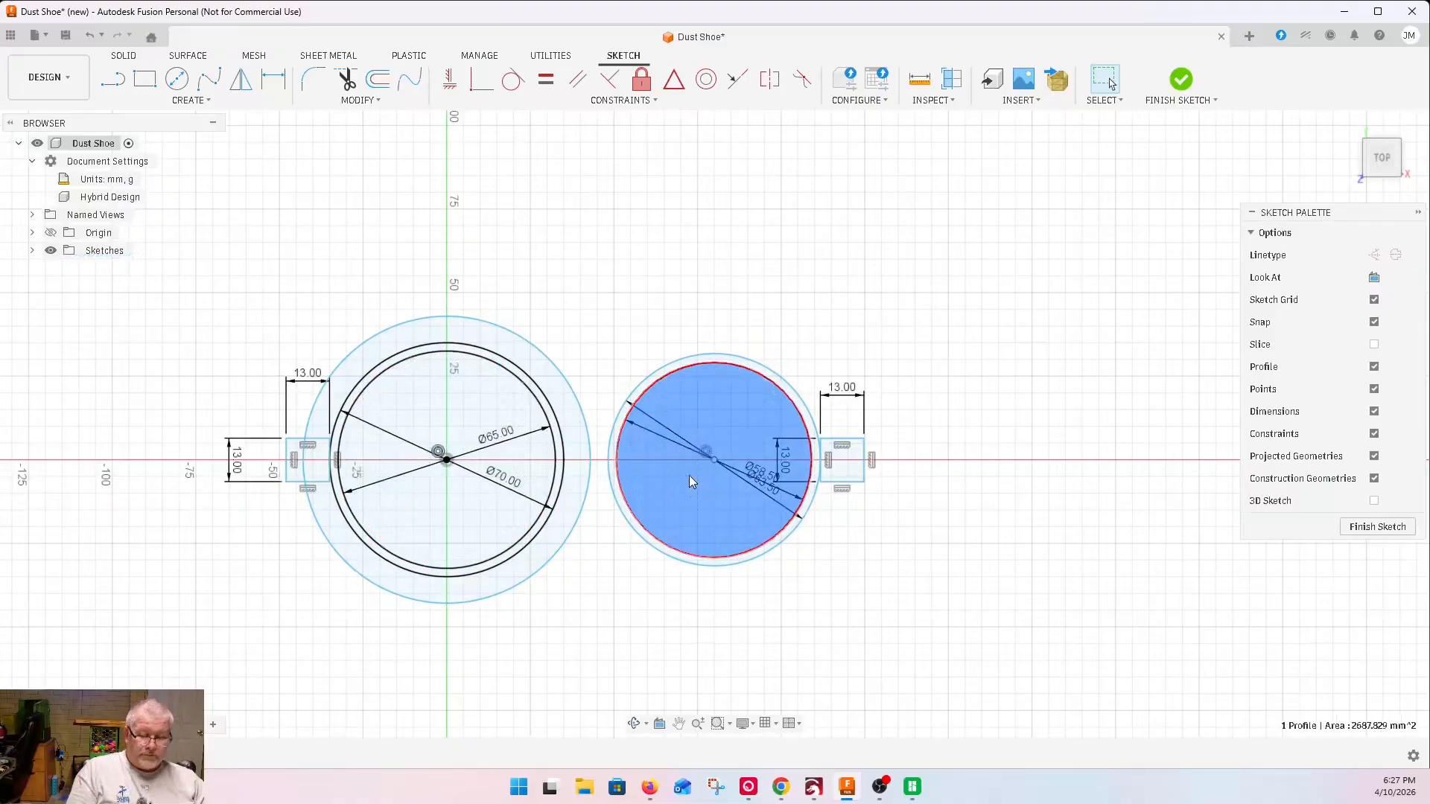
key("c")
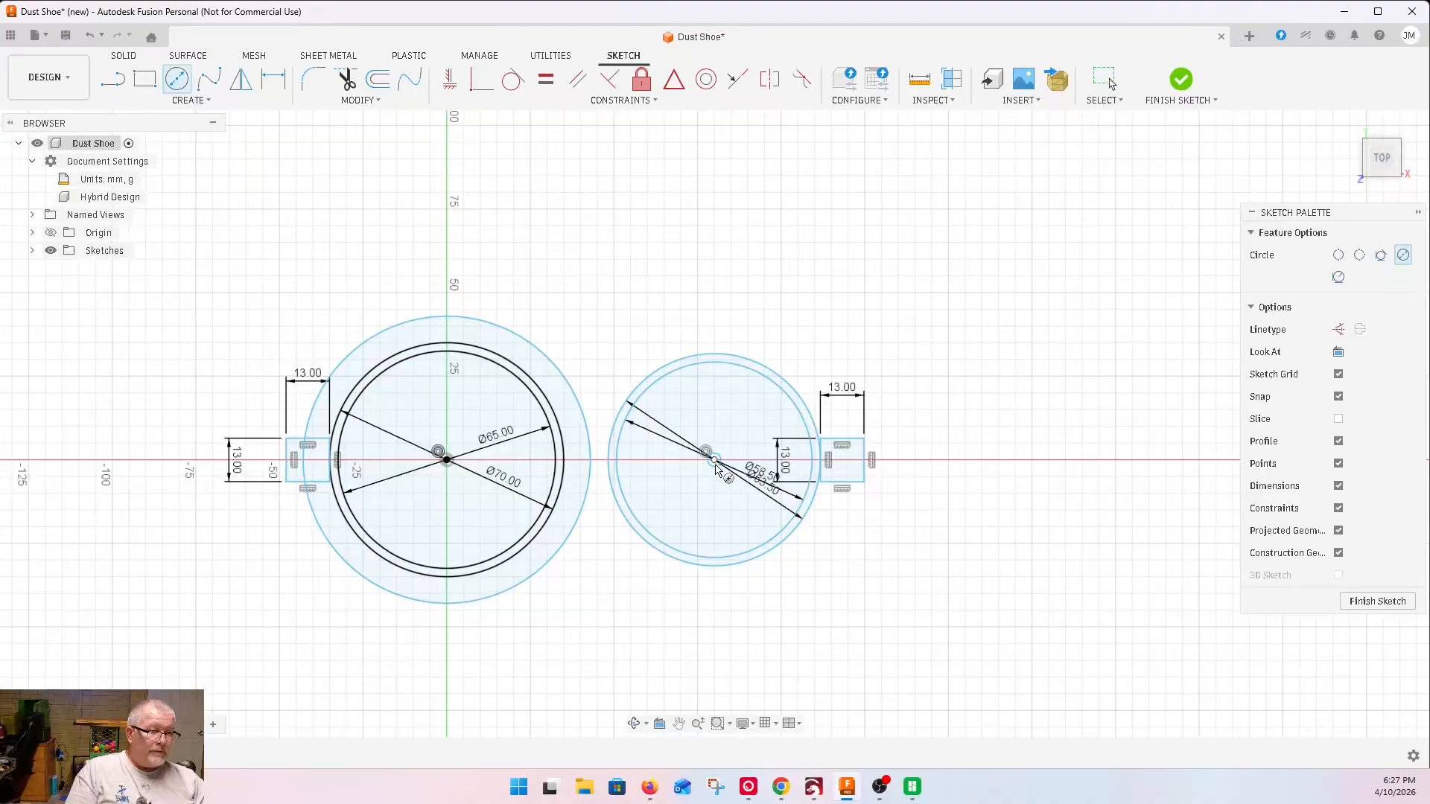
left_click(714, 461)
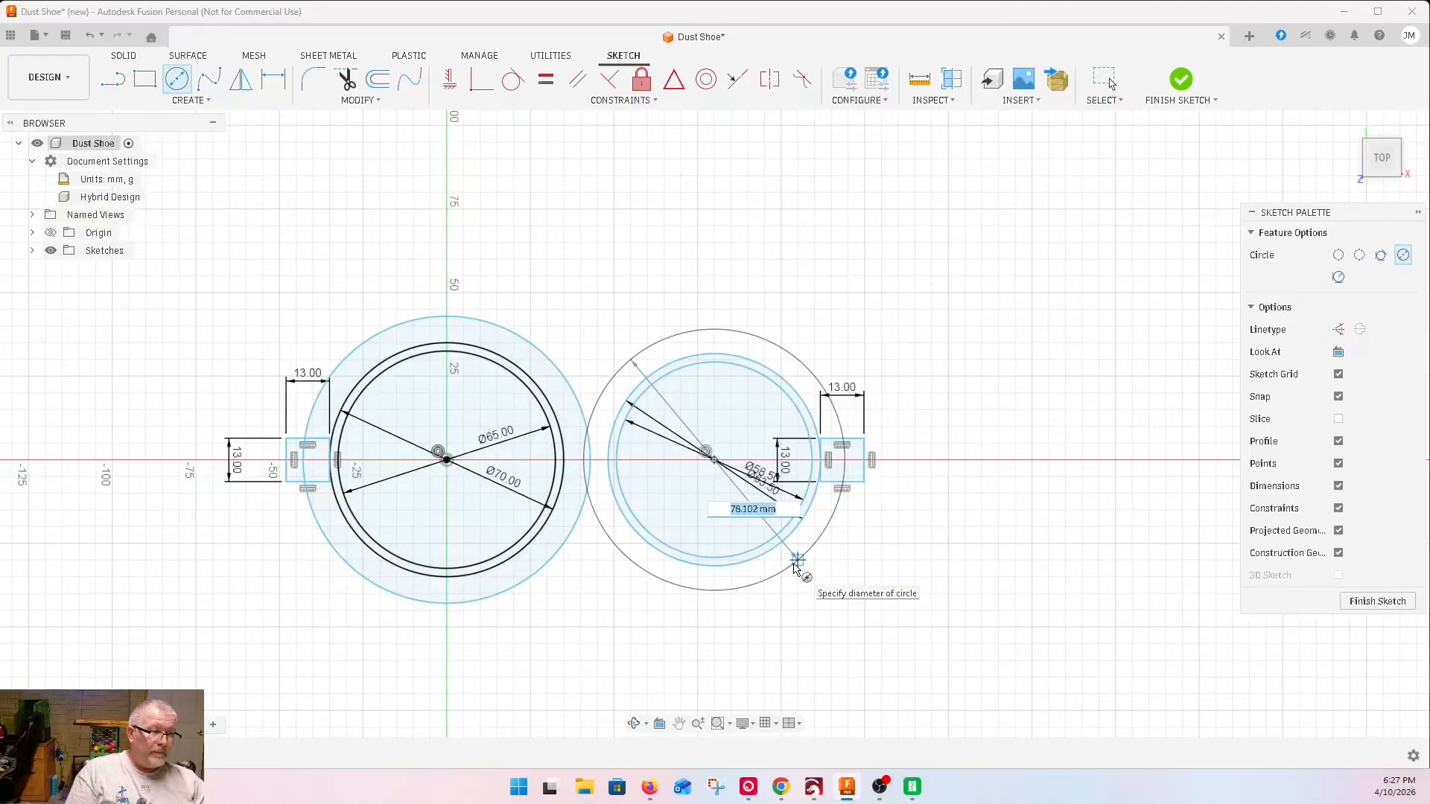
left_click(795, 566)
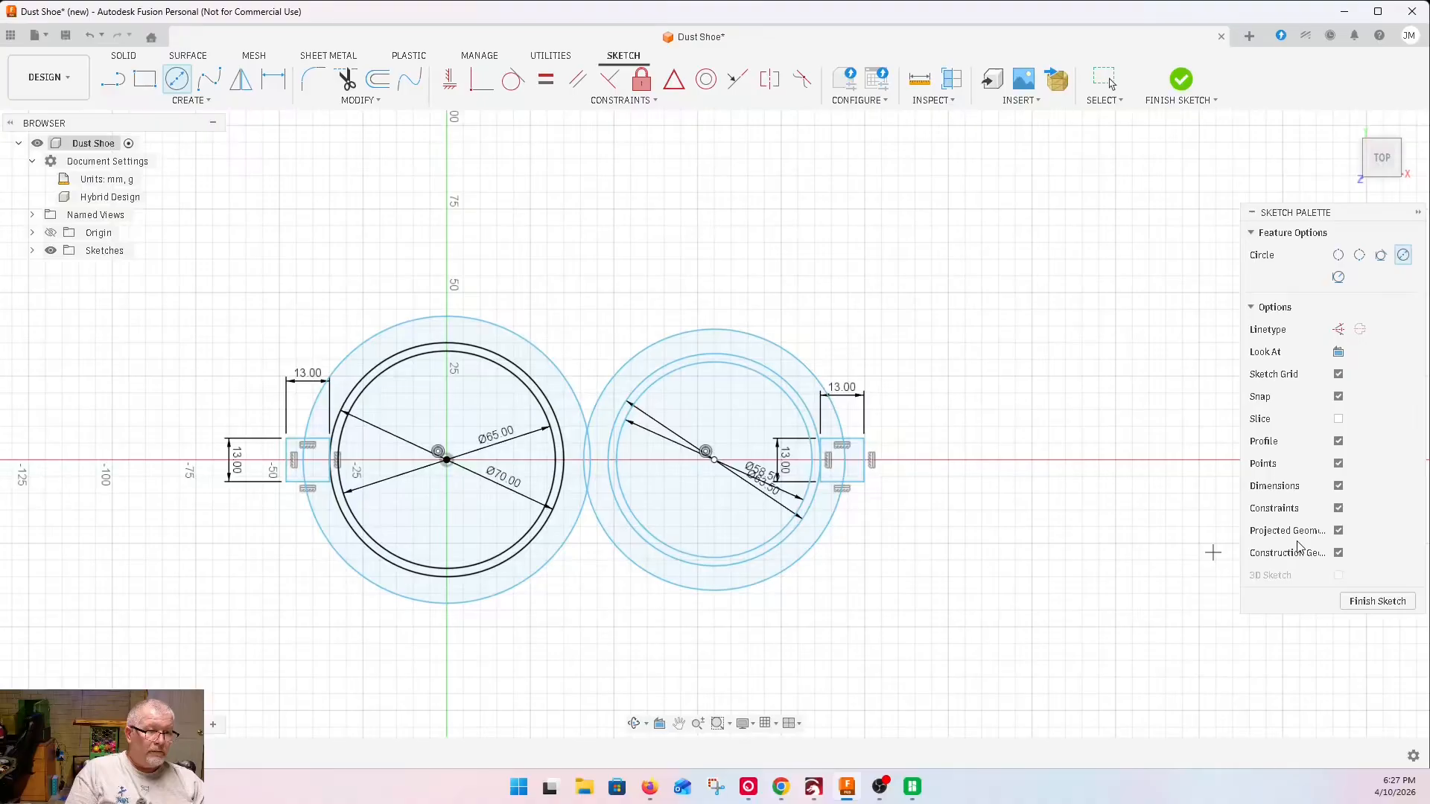
Draw a line from the 70 mm set's outermost circle at the positive Y axis to the top of the 63.5 mm set's outermost circle
key("l")
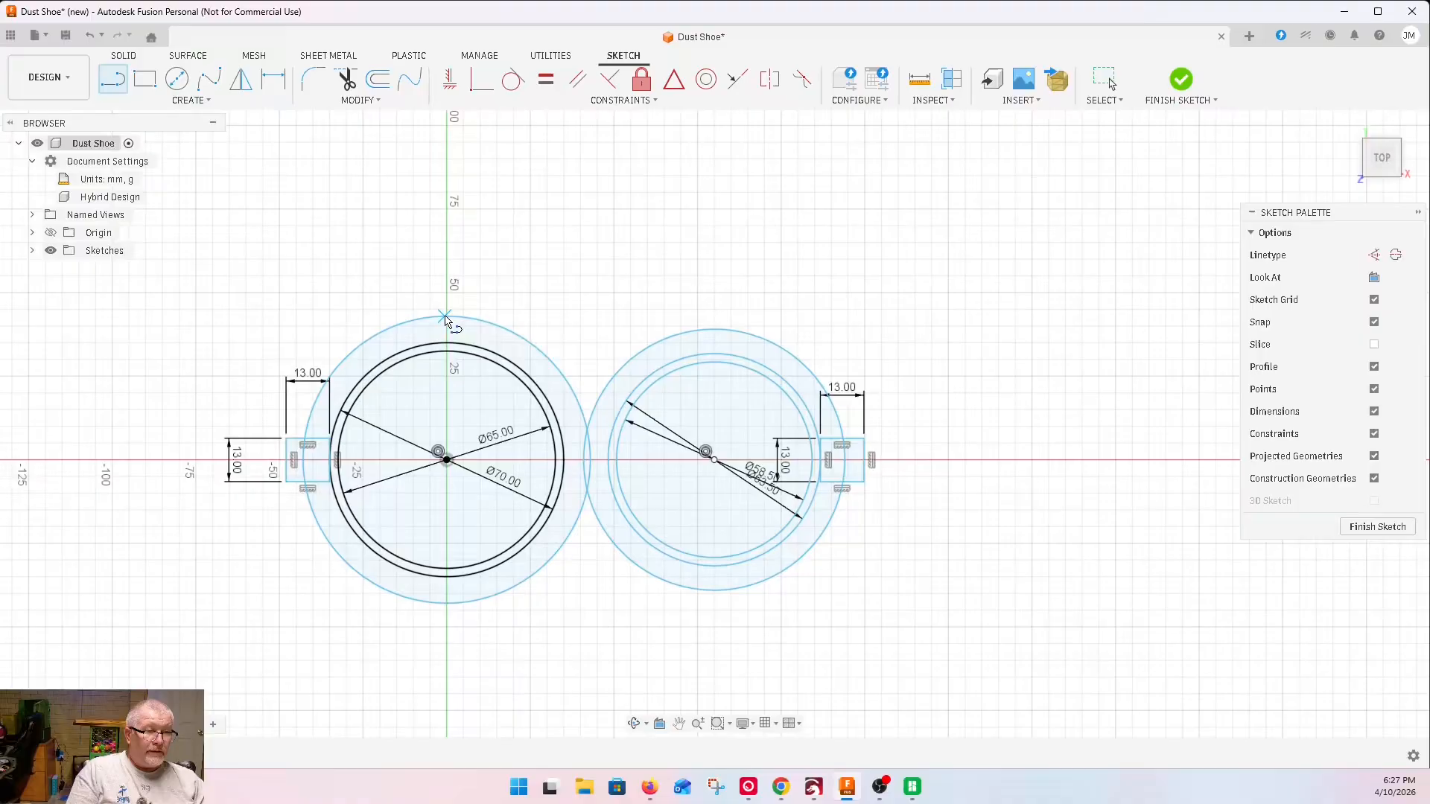
scroll(445, 322, "up", 5)
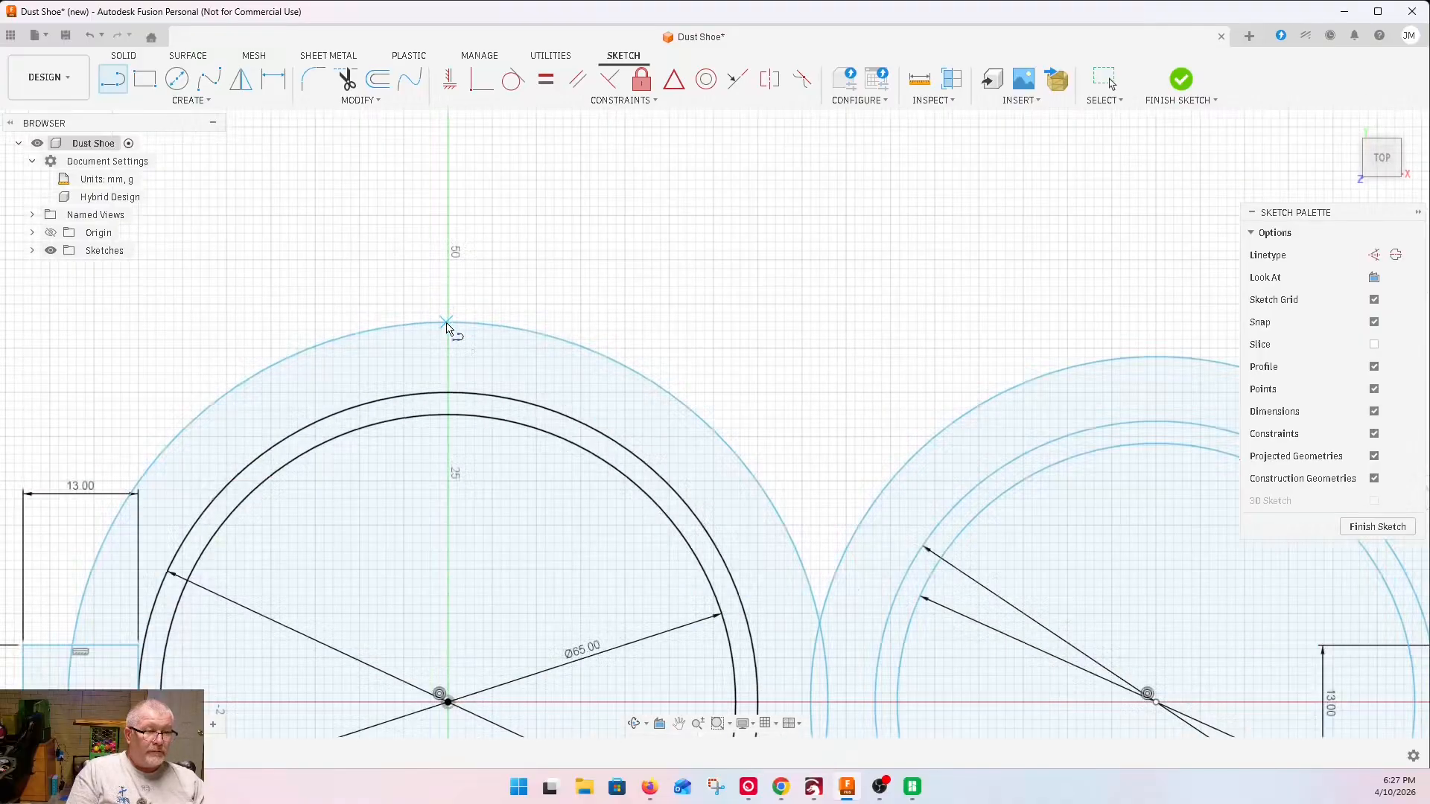
left_click(447, 324)
scroll(283, 321, "down", 4)
scroll(671, 372, "up", 5)
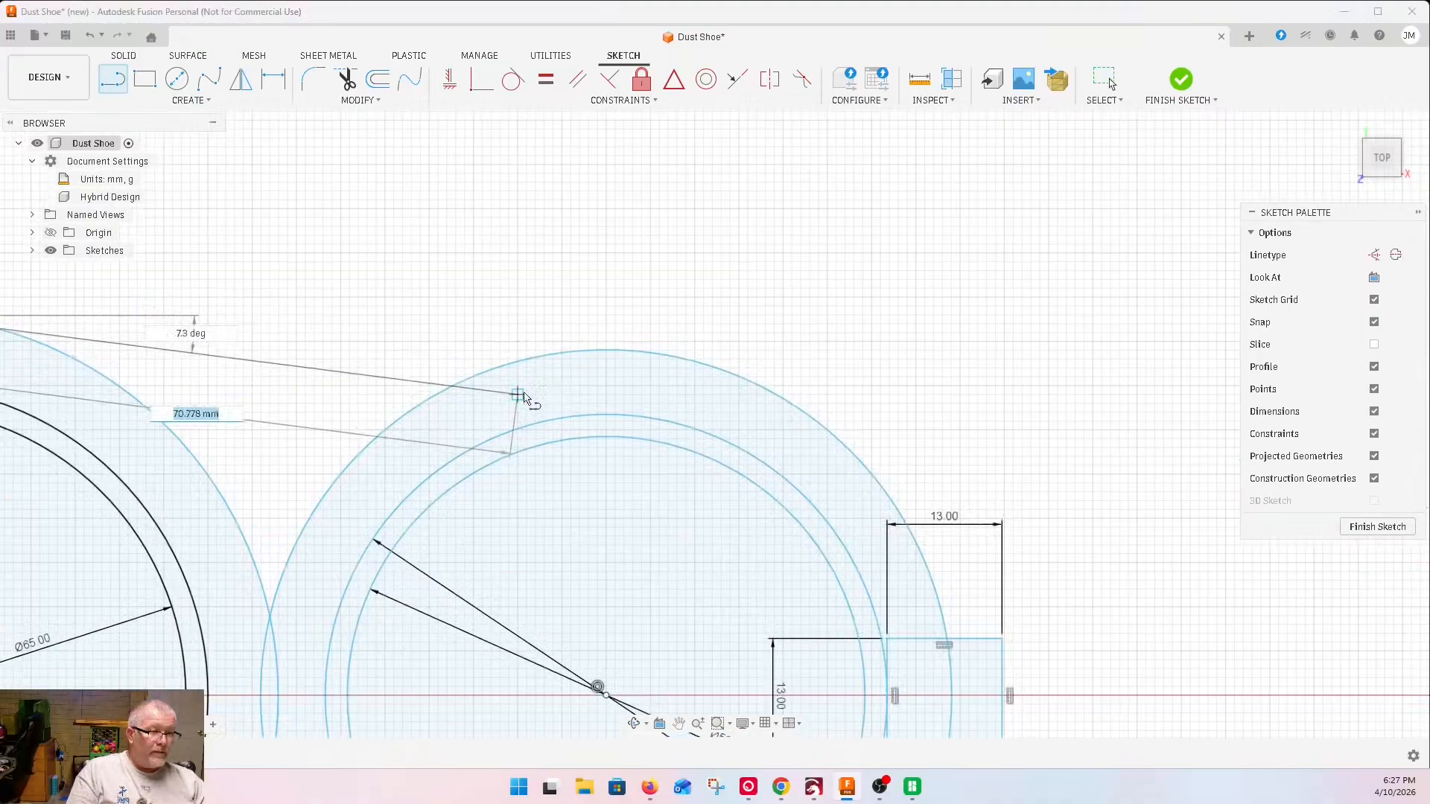
left_click(628, 350)
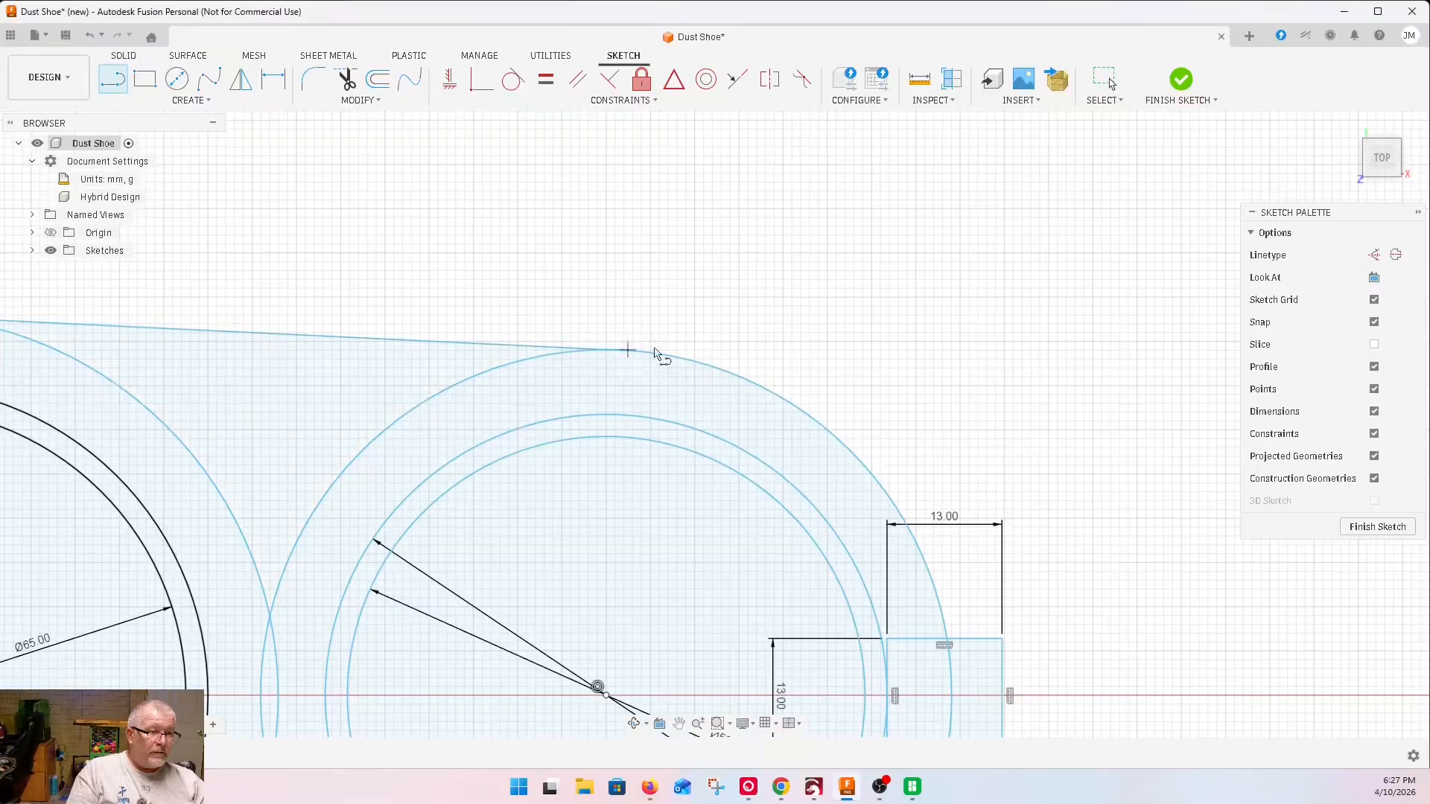
scroll(730, 277, "down", 5)
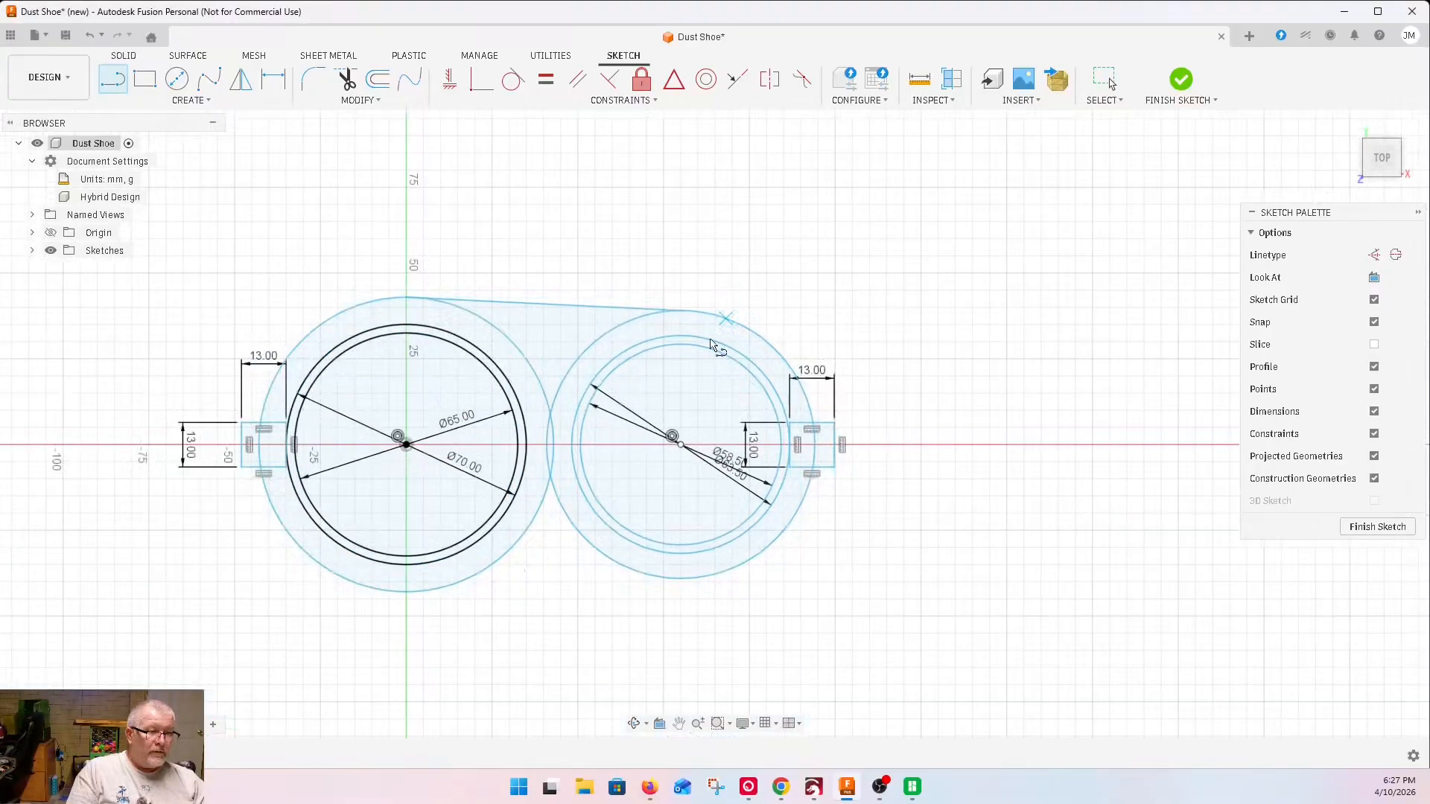
Draw a matching line joining the lowest points of the two outermost circles on the negative Y side
scroll(123, 422, "down", 1)
scroll(284, 581, "up", 5)
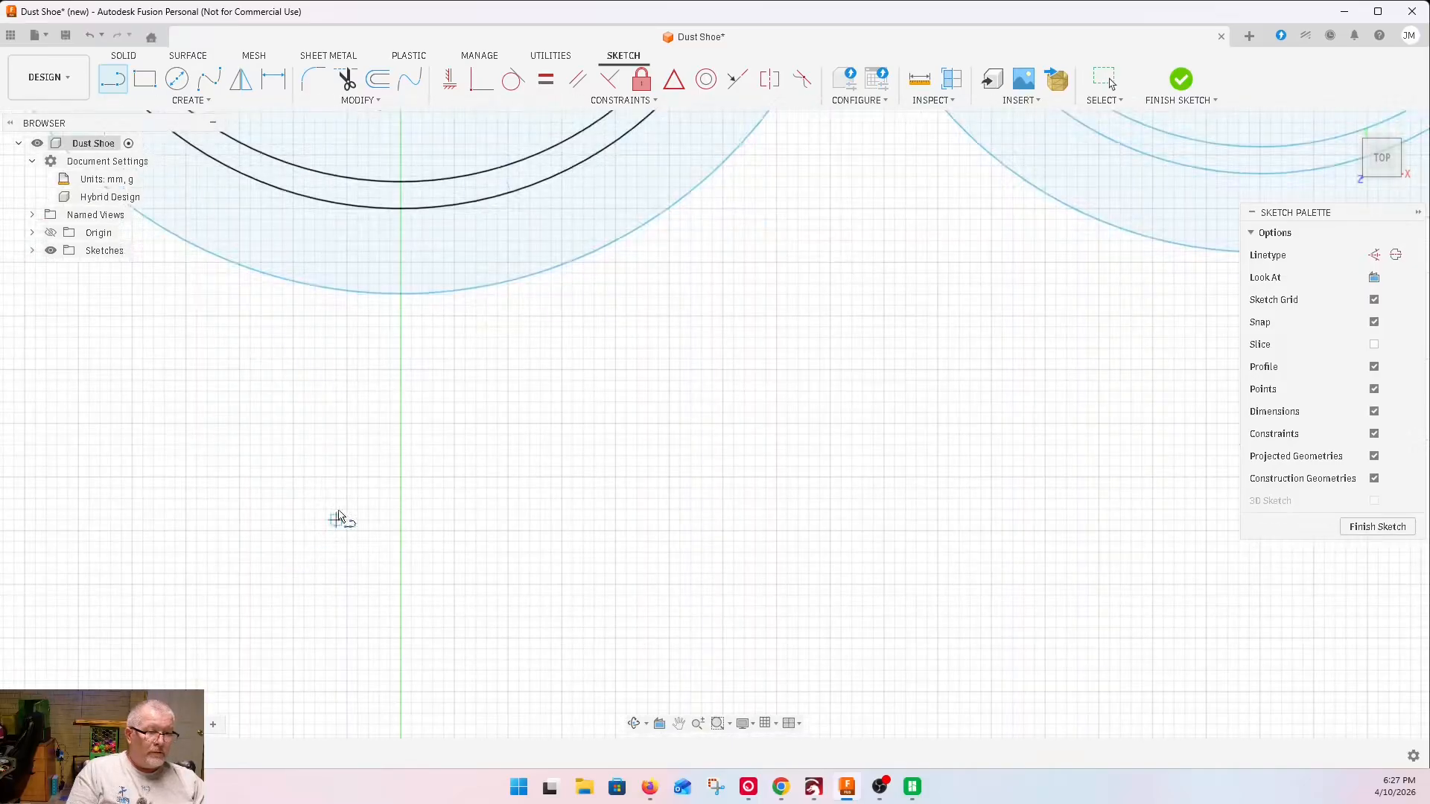
scroll(187, 684, "down", 2)
scroll(332, 495, "down", 2)
scroll(300, 489, "up", 3)
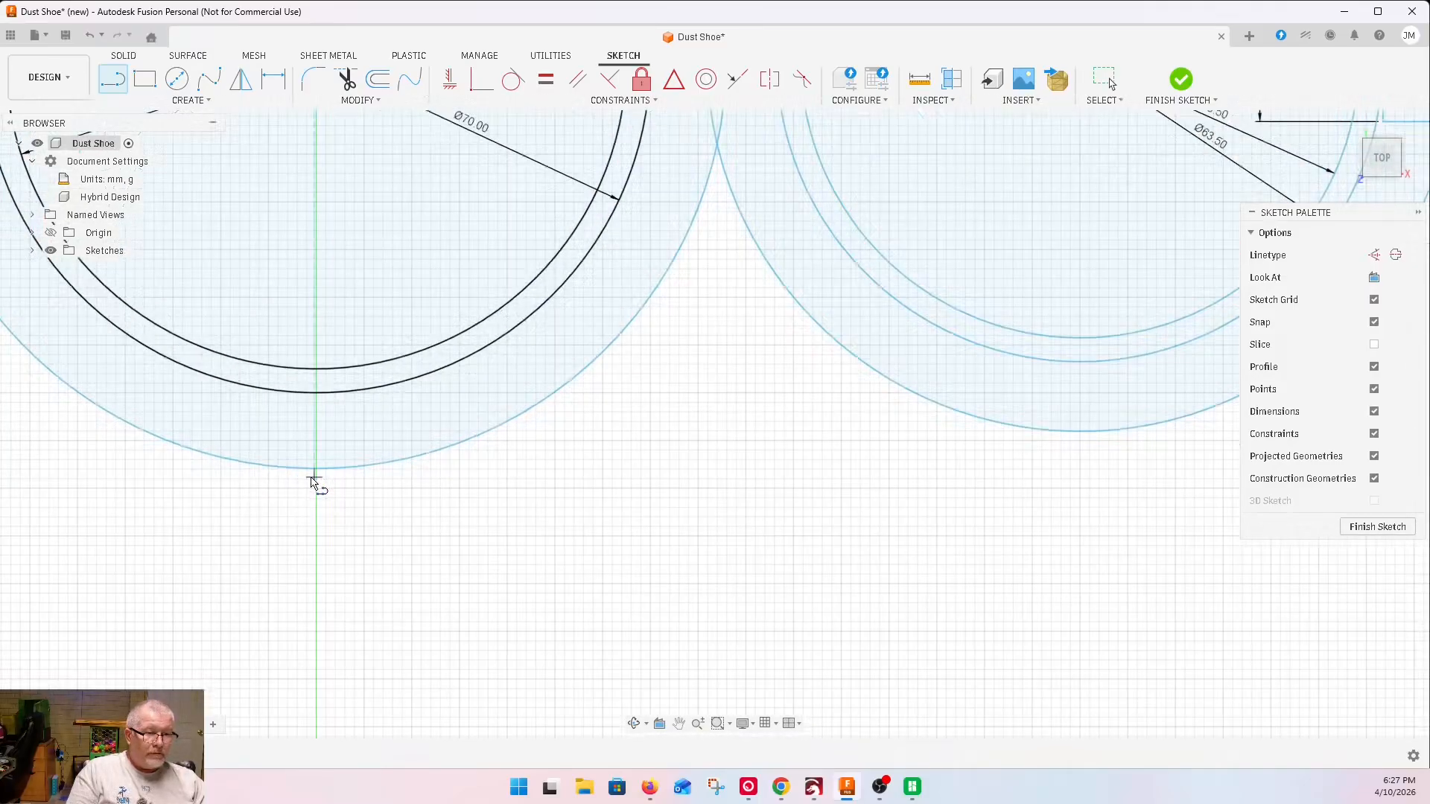
left_click(314, 473)
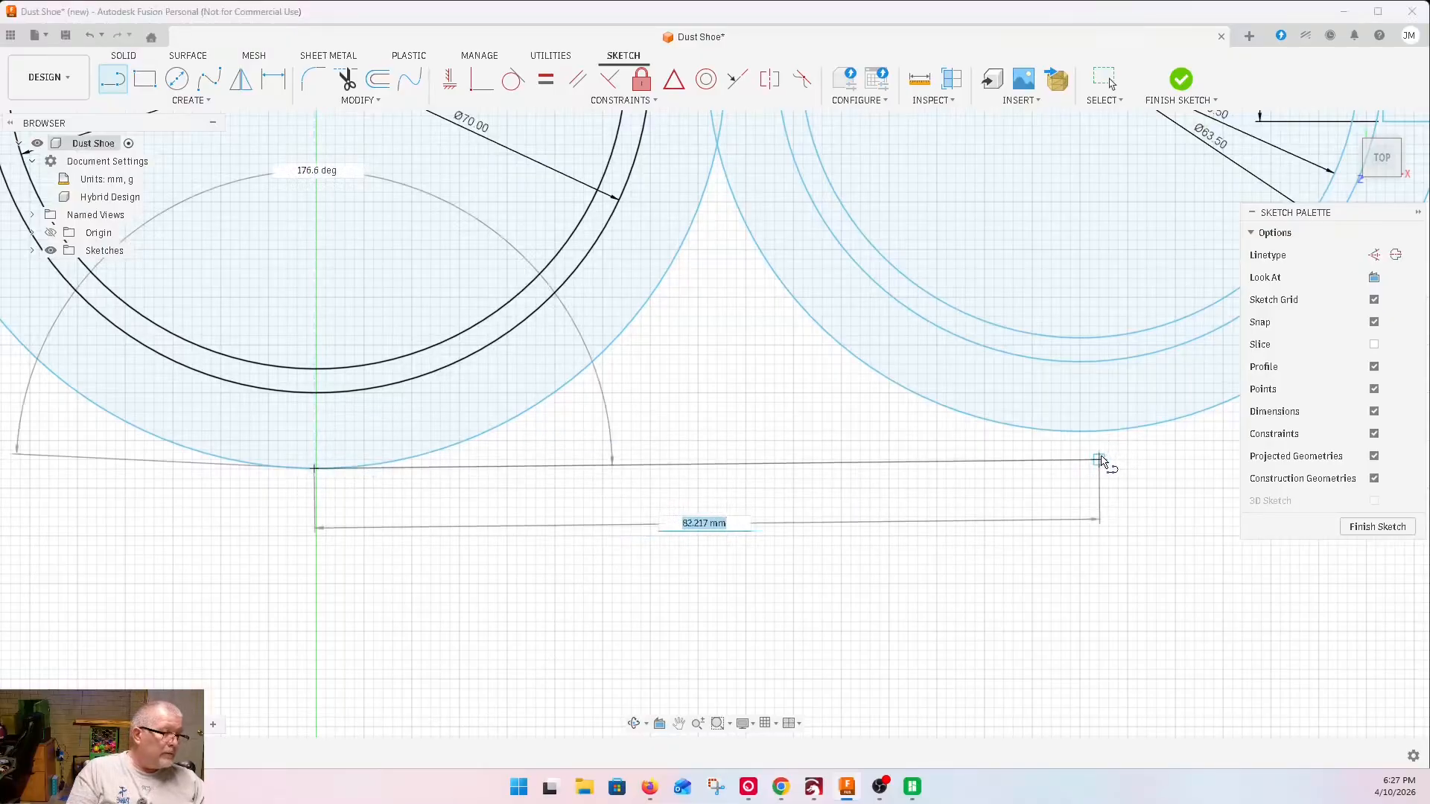
left_click(1081, 432)
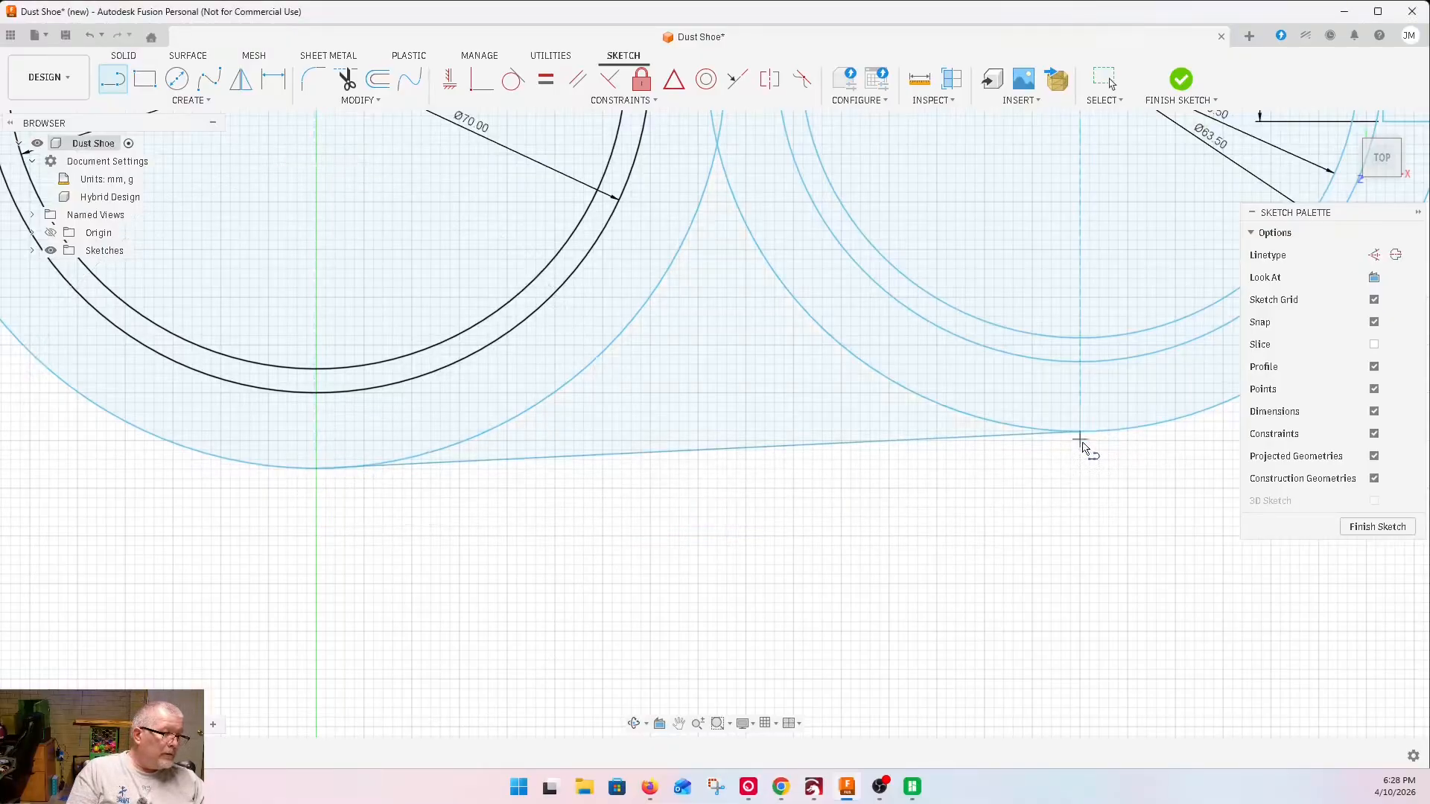
scroll(525, 579, "down", 5)
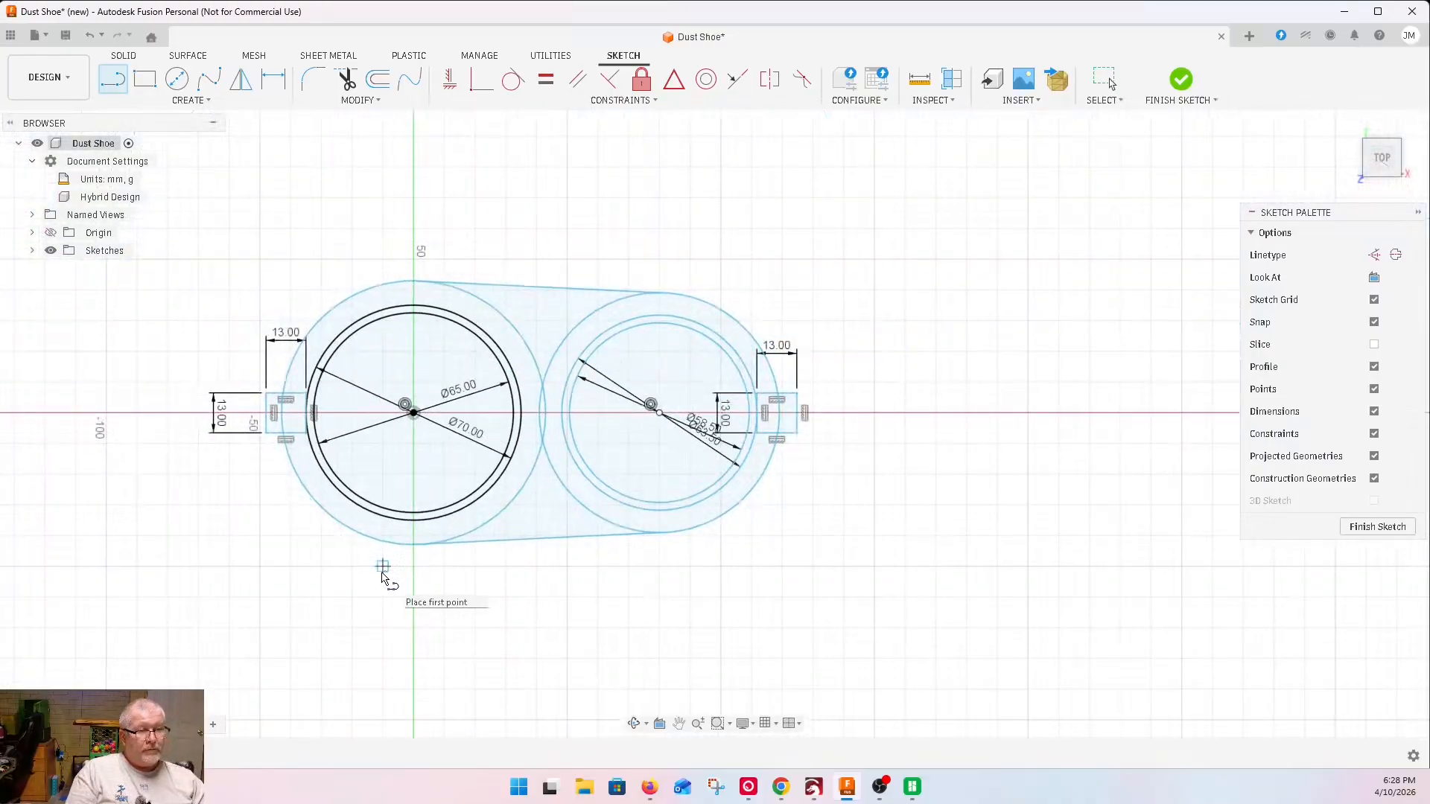
key("Escape")
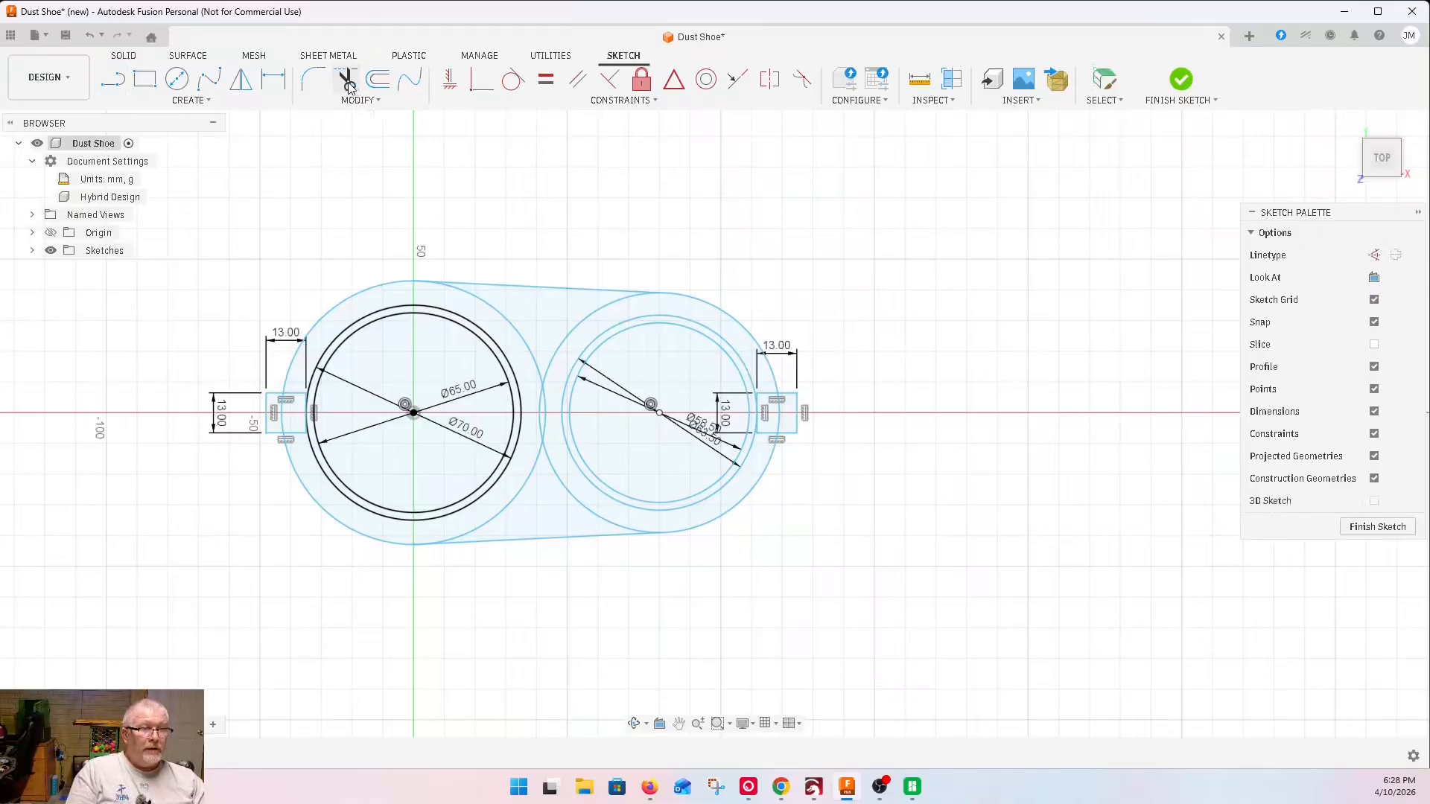
Trim the inner arcs of both outermost circles between the connecting lines, leaving one continuous rounded outline
left_click(481, 322)
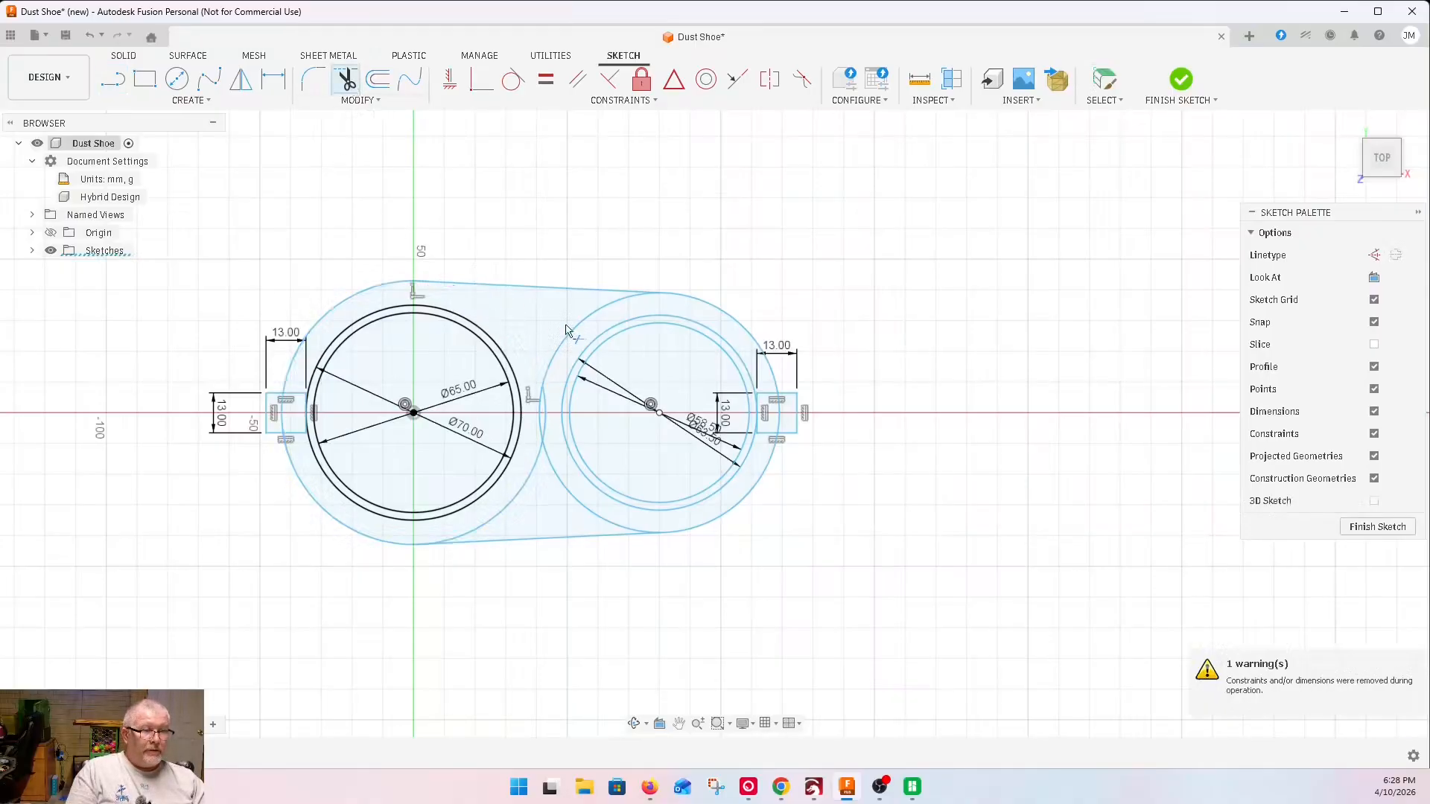
scroll(549, 412, "up", 4)
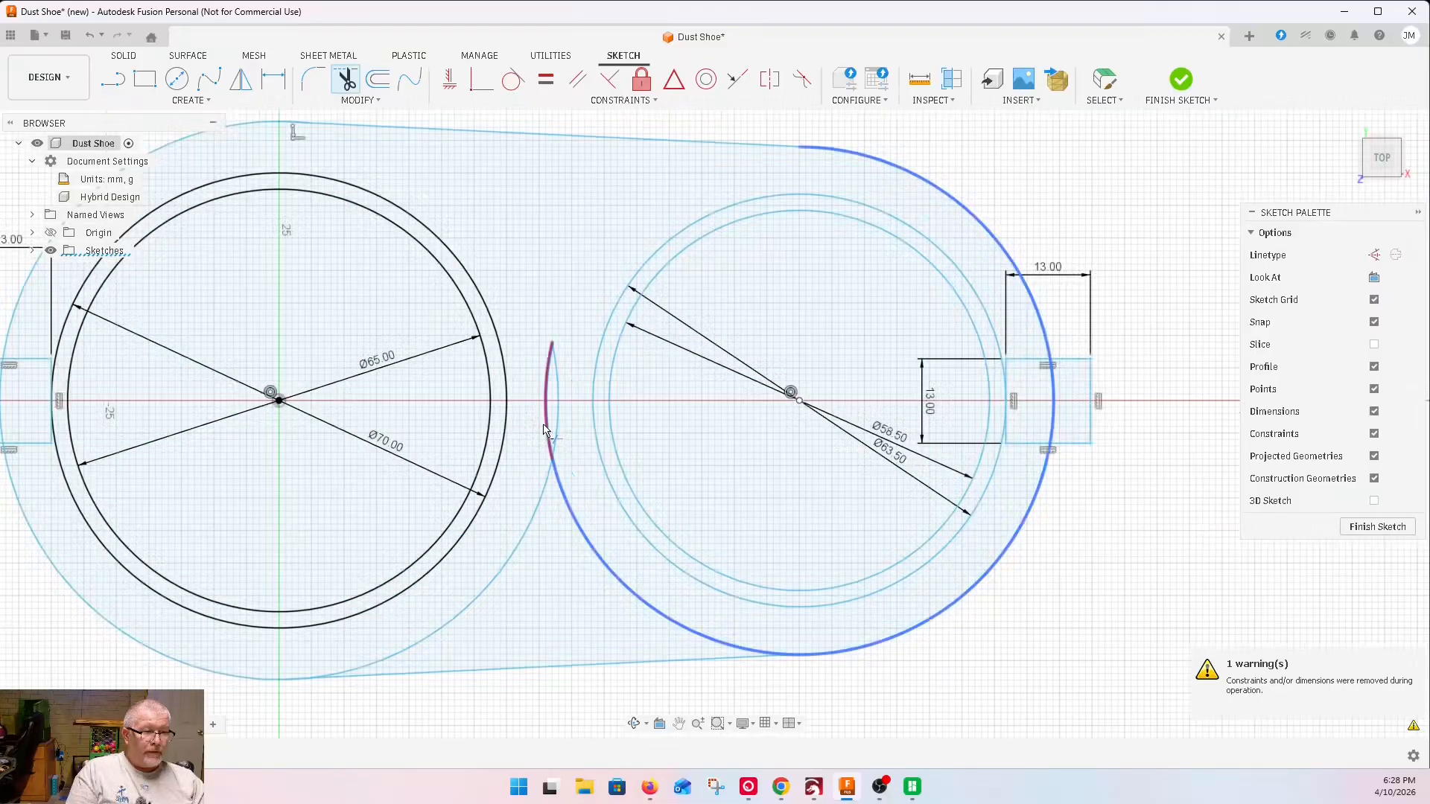
left_click(558, 433)
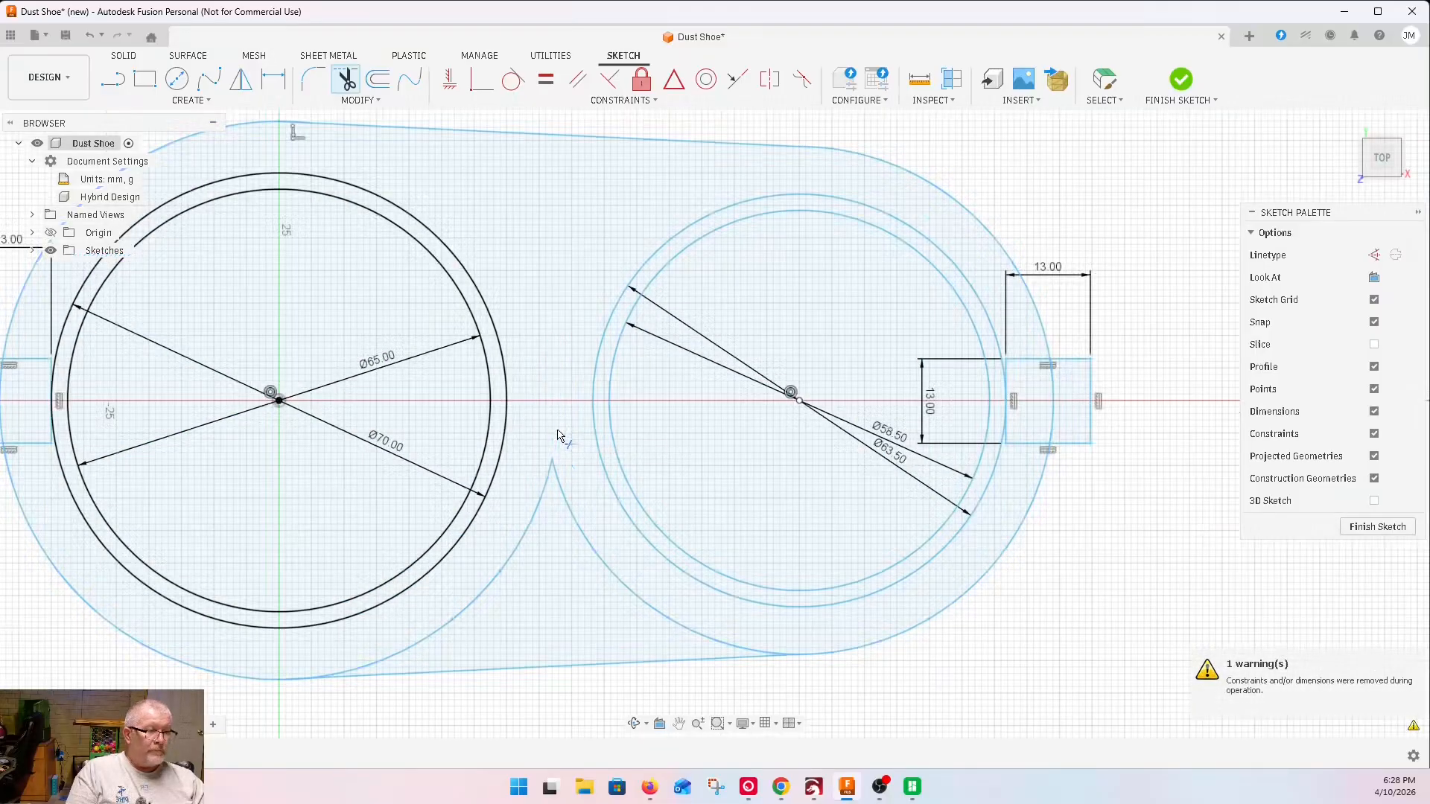
left_click(574, 512)
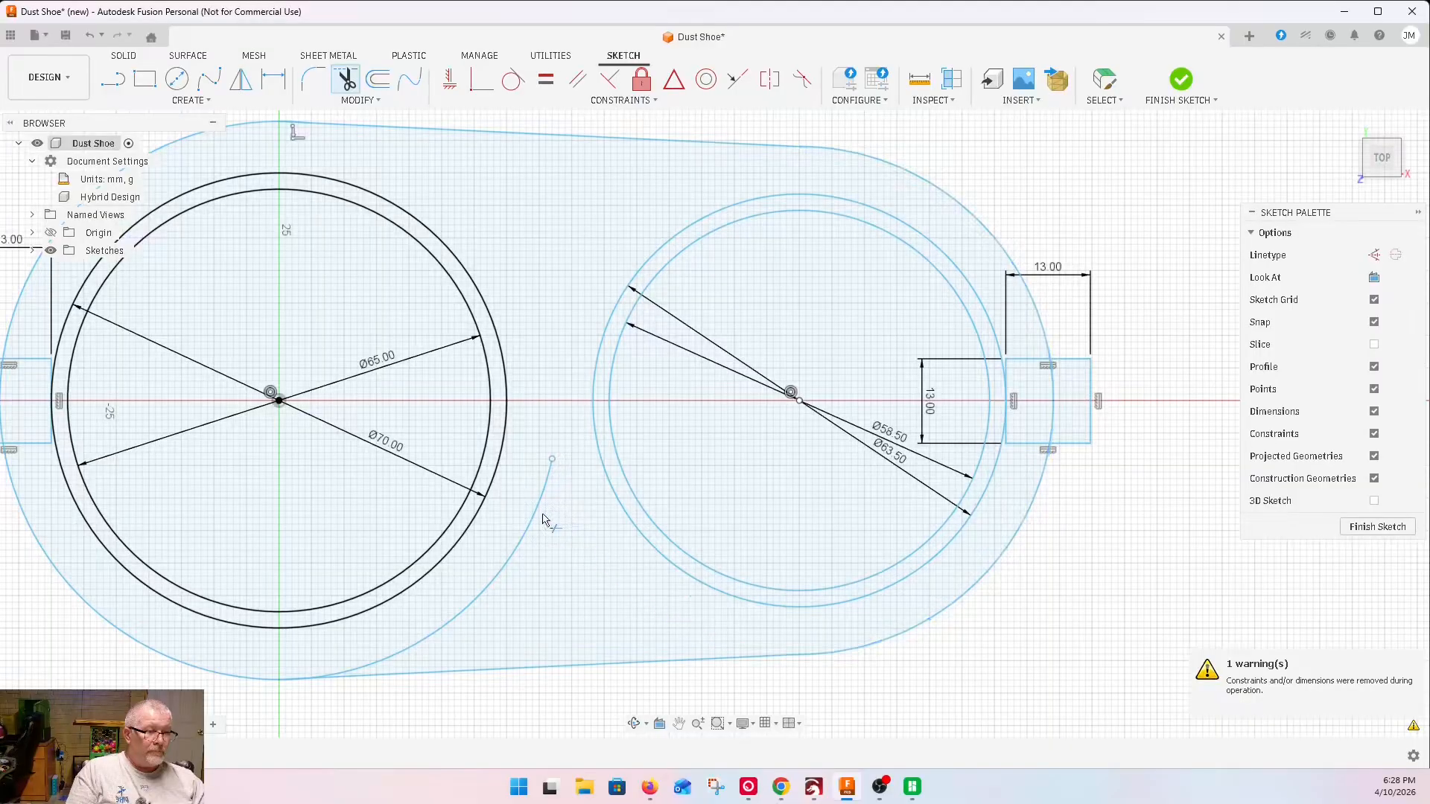
left_click(543, 519)
scroll(543, 519, "down", 4)
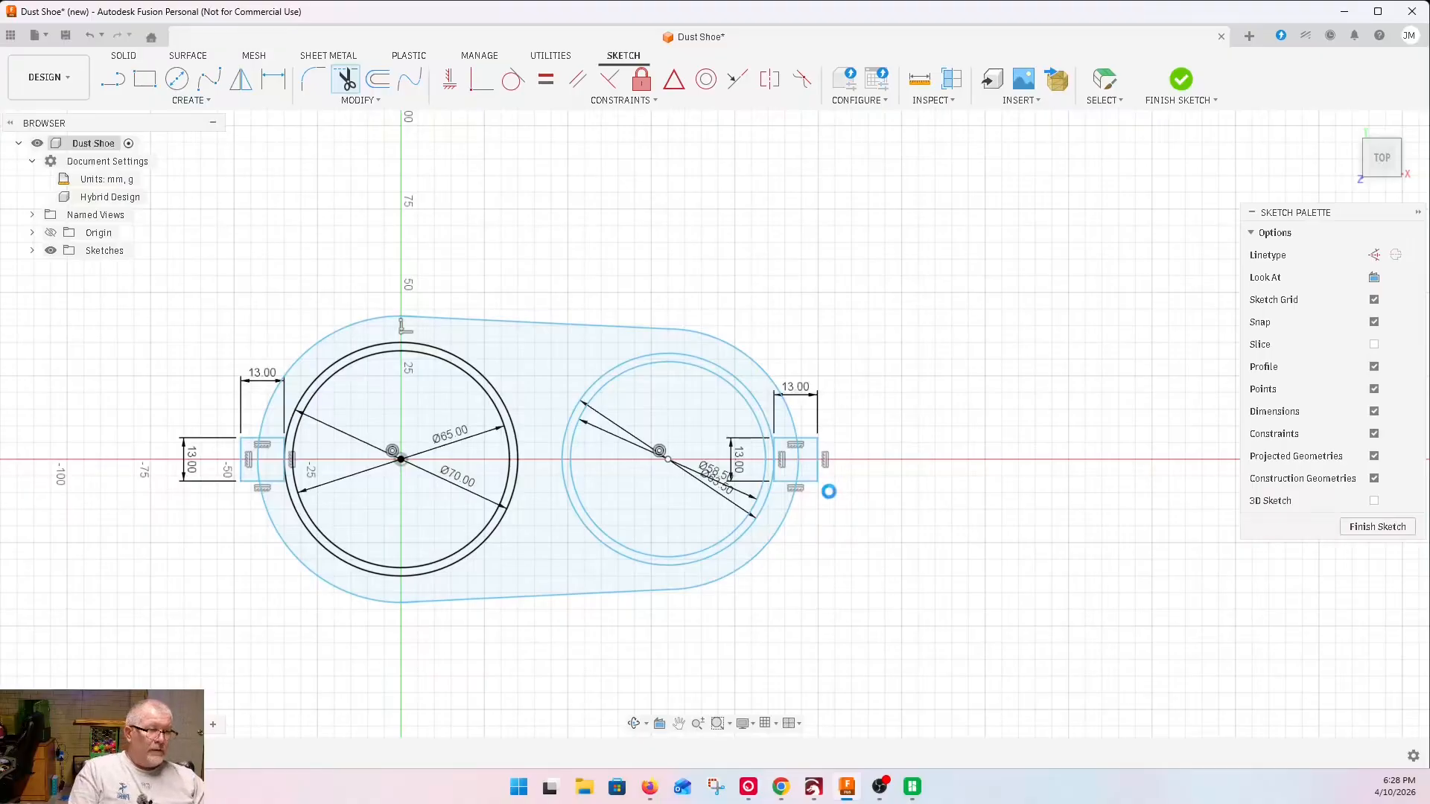
key("Escape")
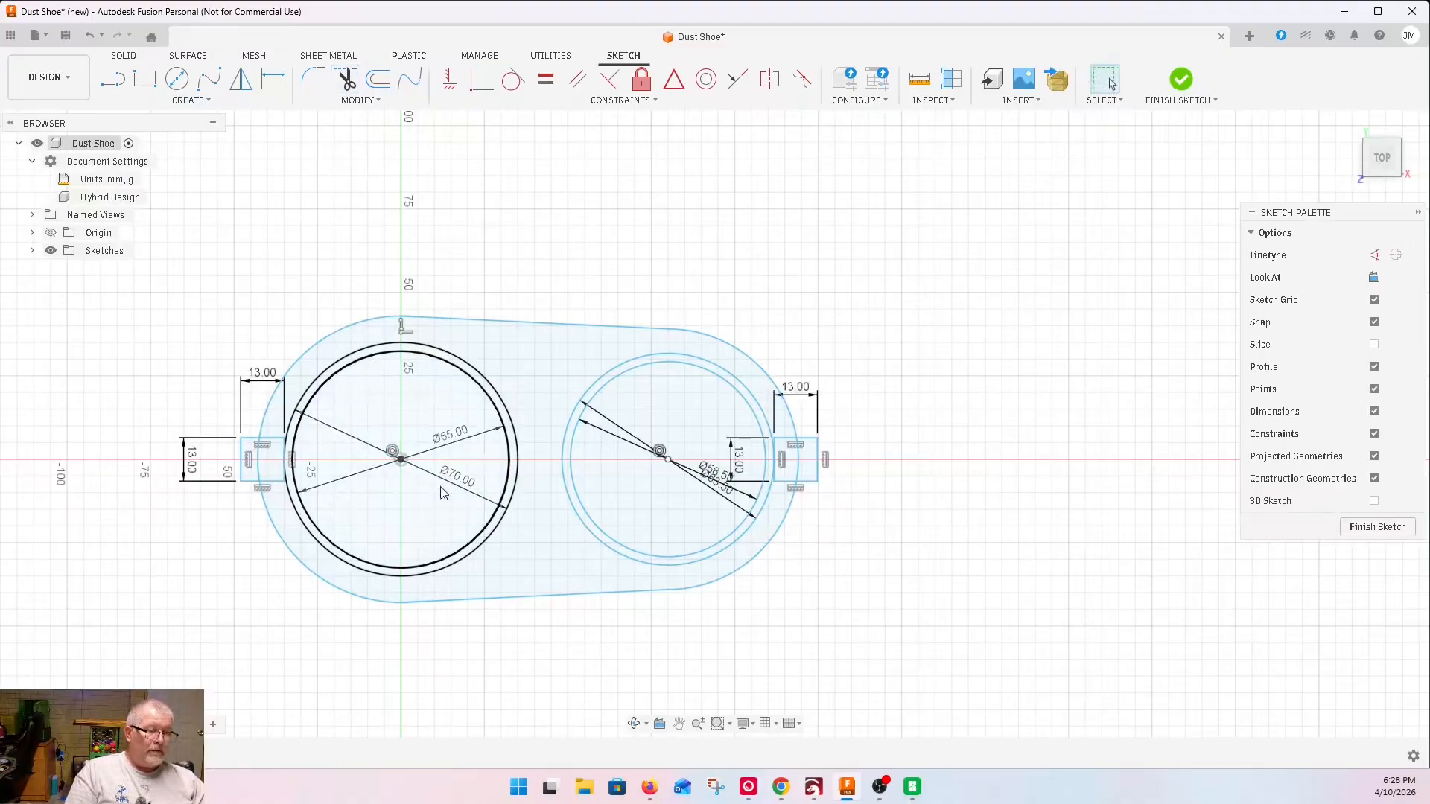
scroll(442, 495, "up", 2)
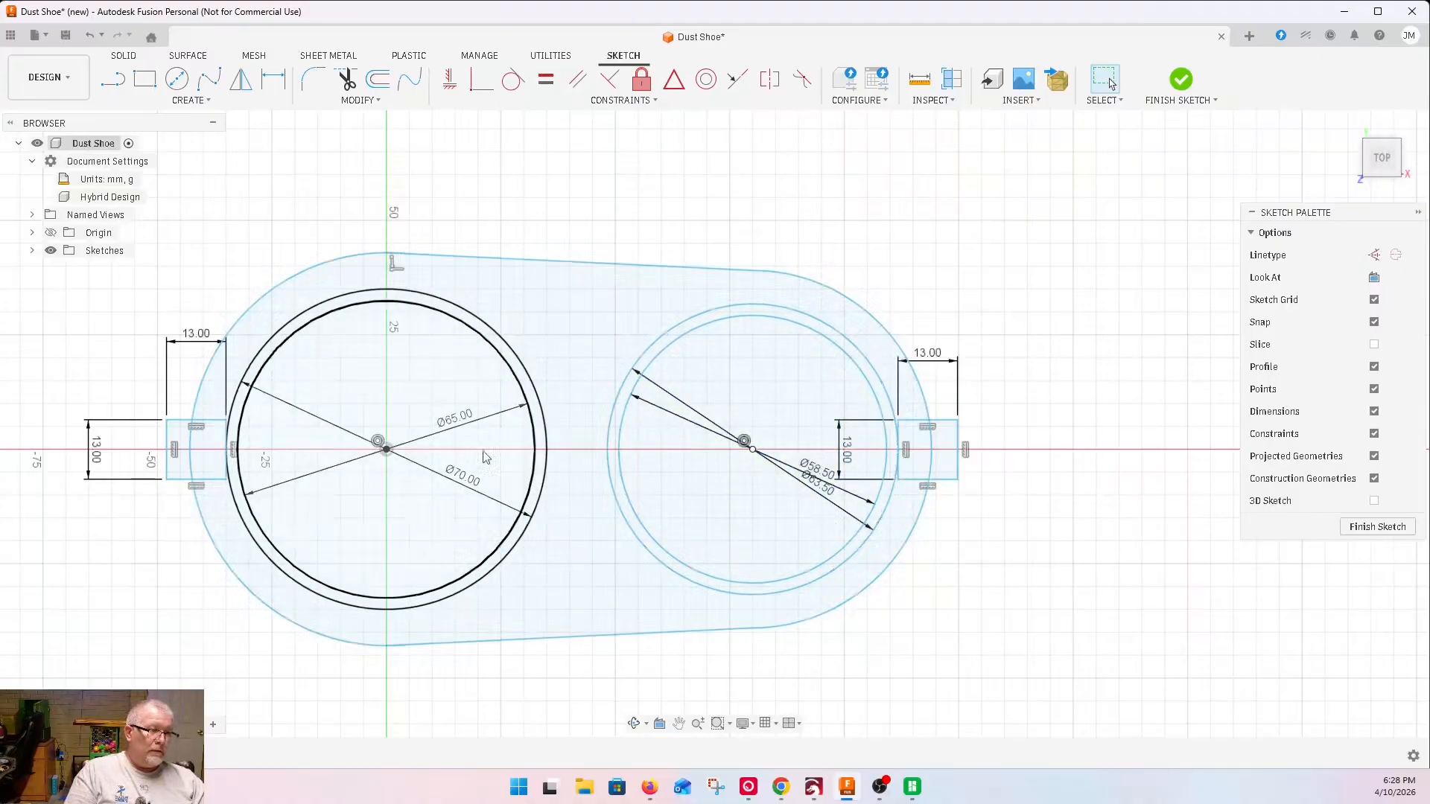
scroll(414, 509, "down", 1)
scroll(163, 519, "up", 2)
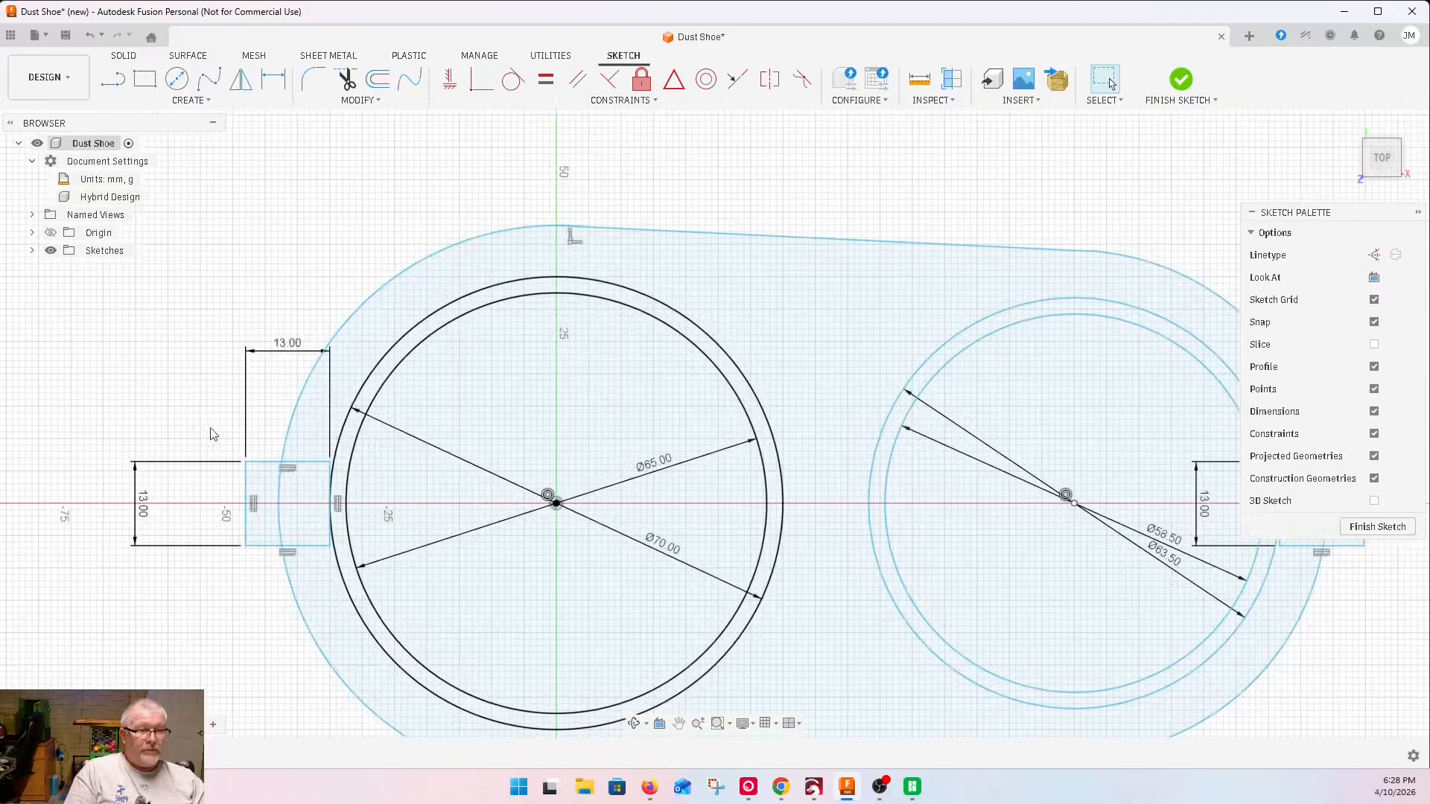
key("c")
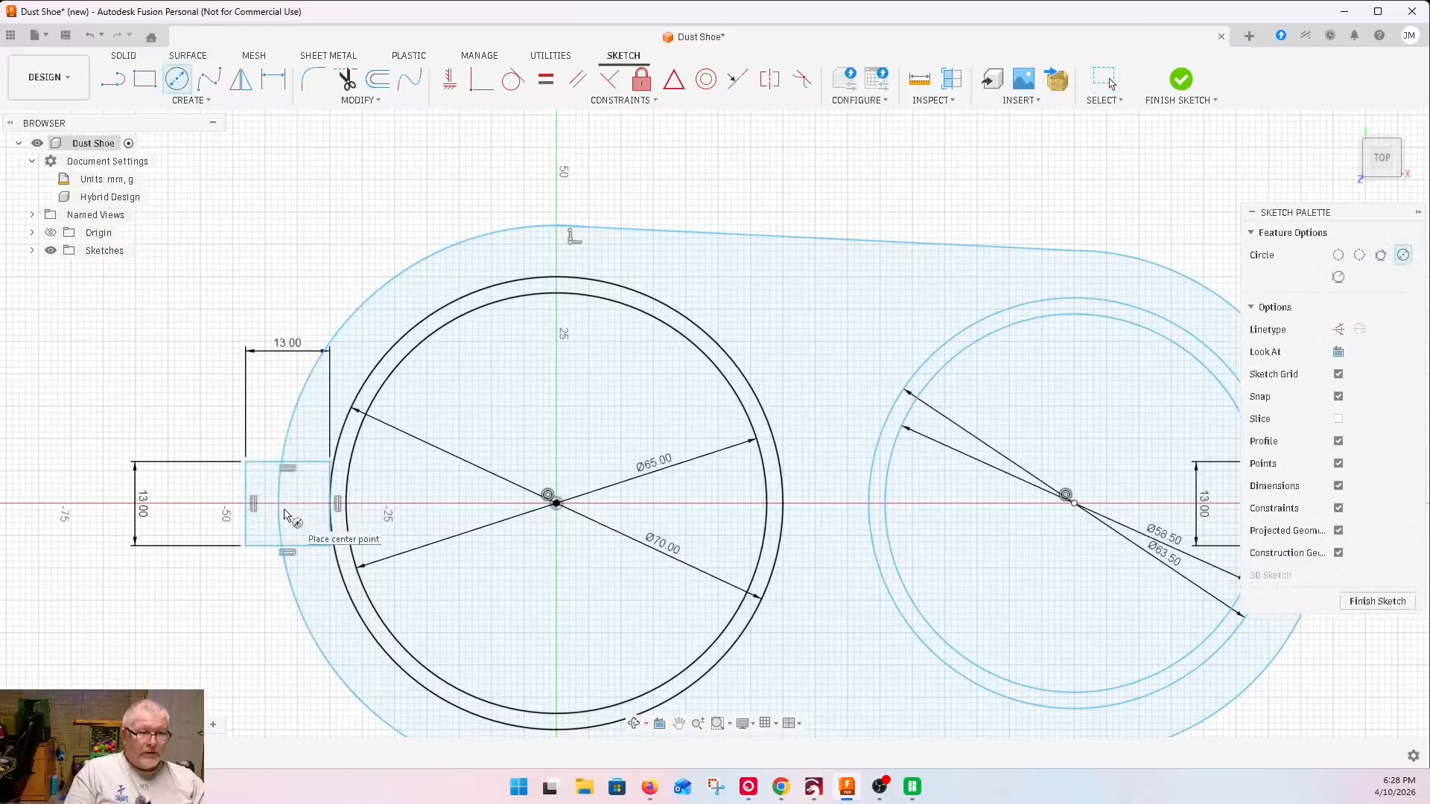
left_click(245, 462)
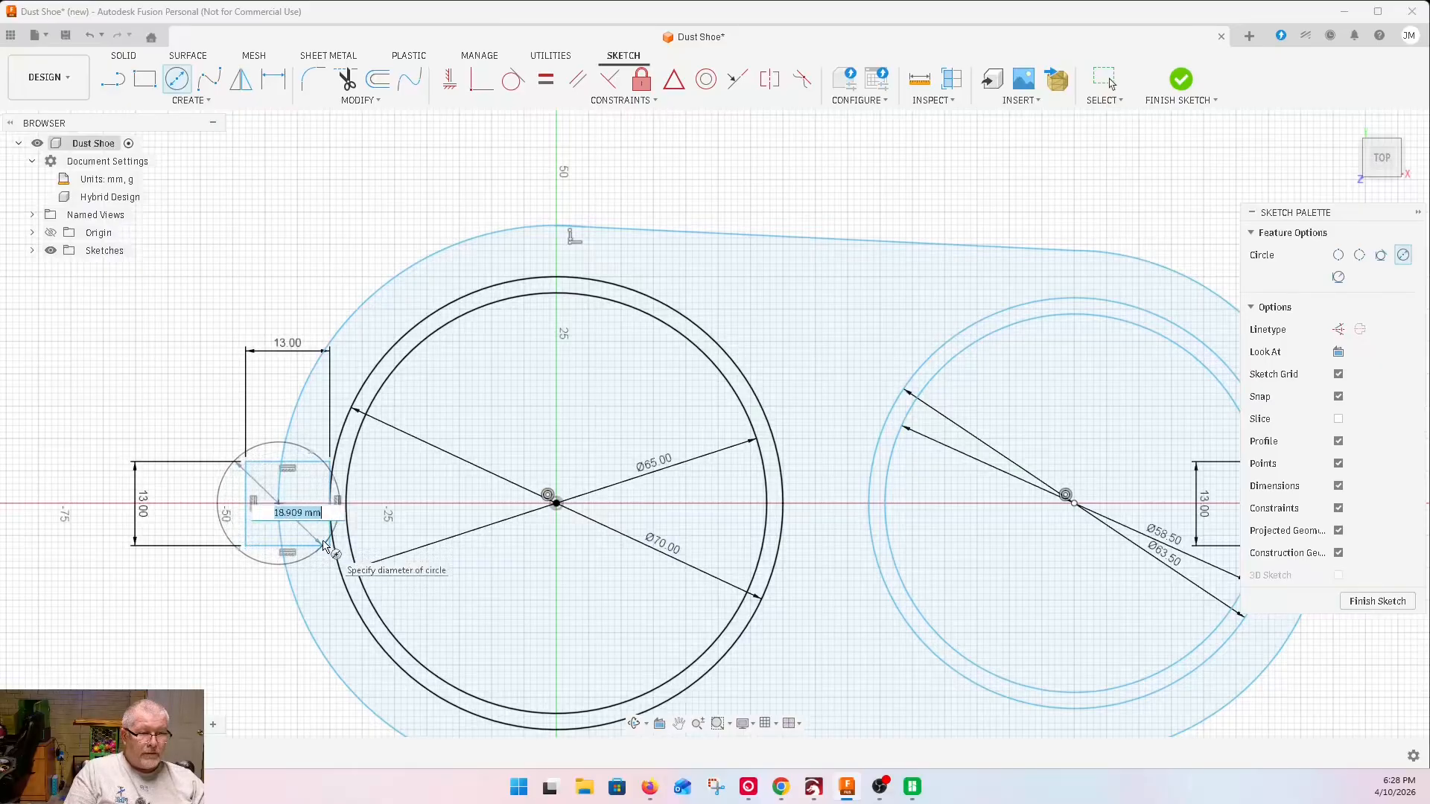
key("Escape")
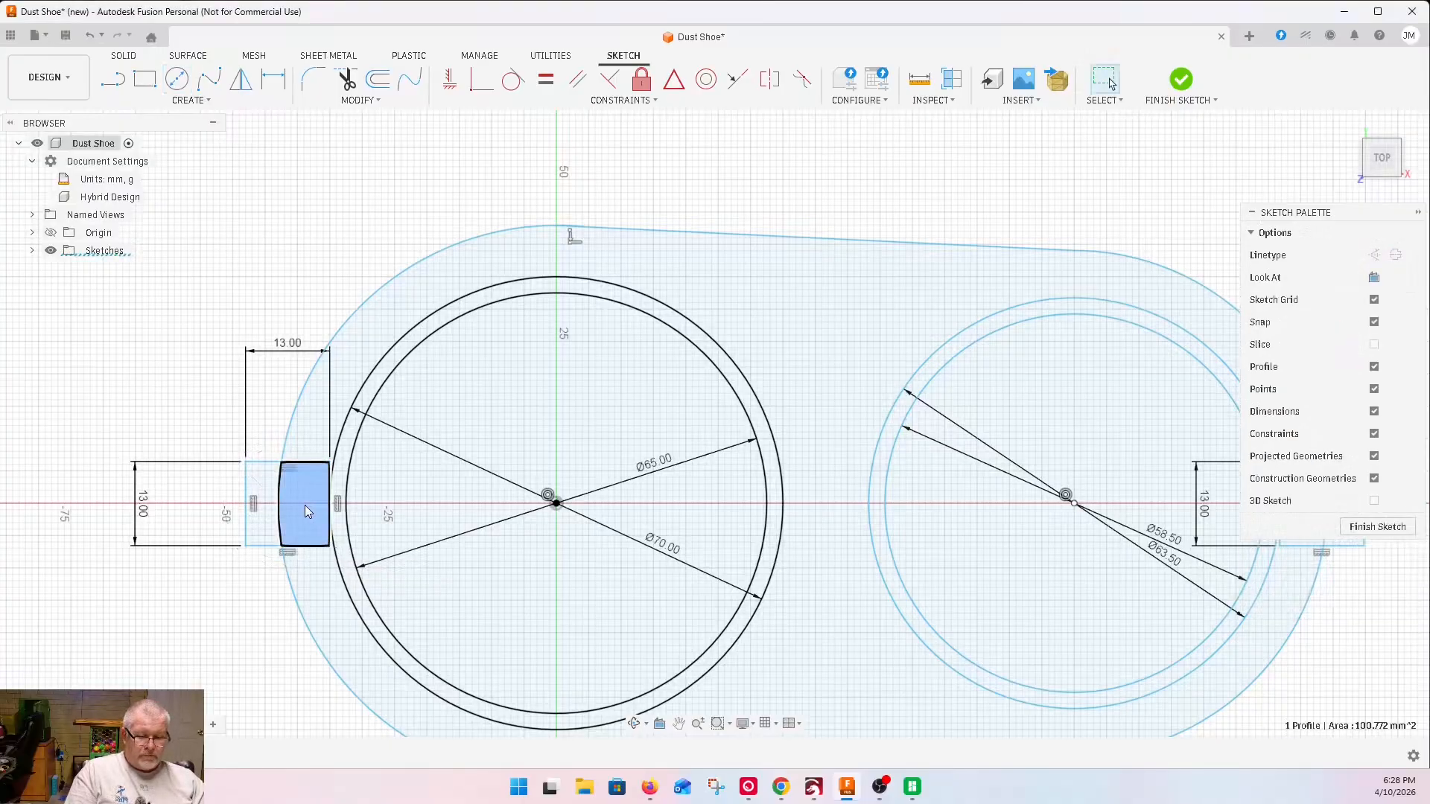
key("c")
left_click(304, 510)
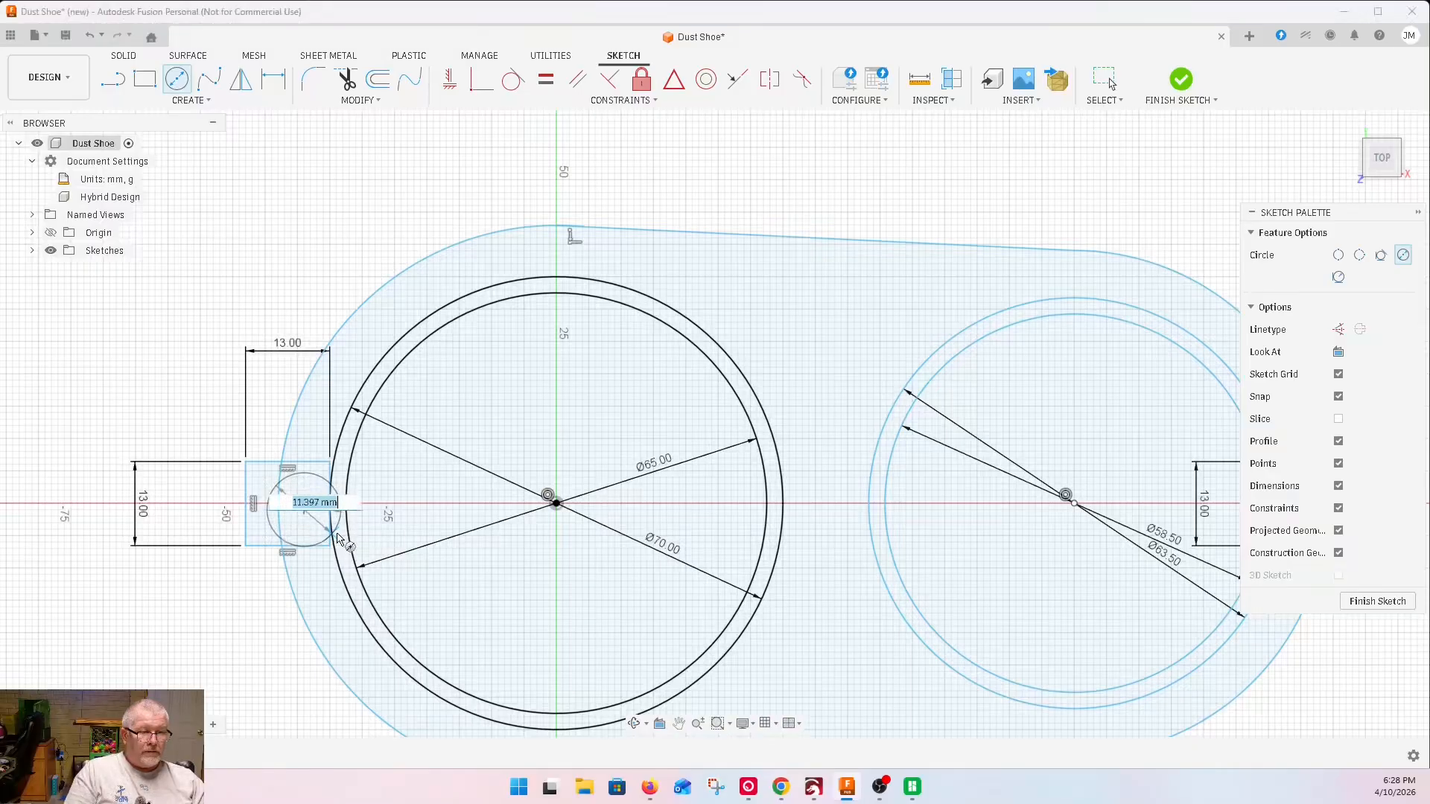
key("Escape")
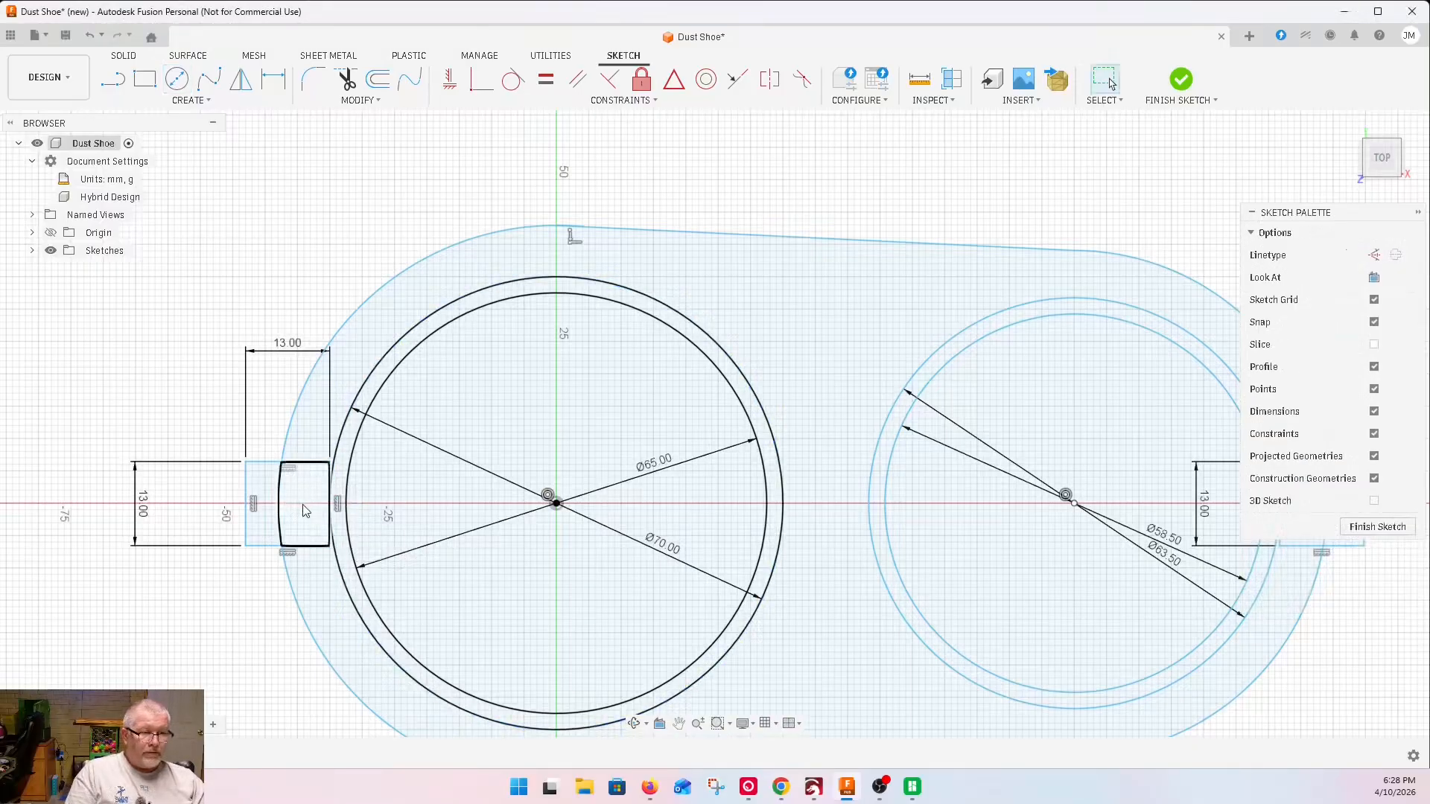
Draw a circle centred on the X axis inside the first 13 mm square, large enough to enclose the whole square
left_click(304, 510)
key("c")
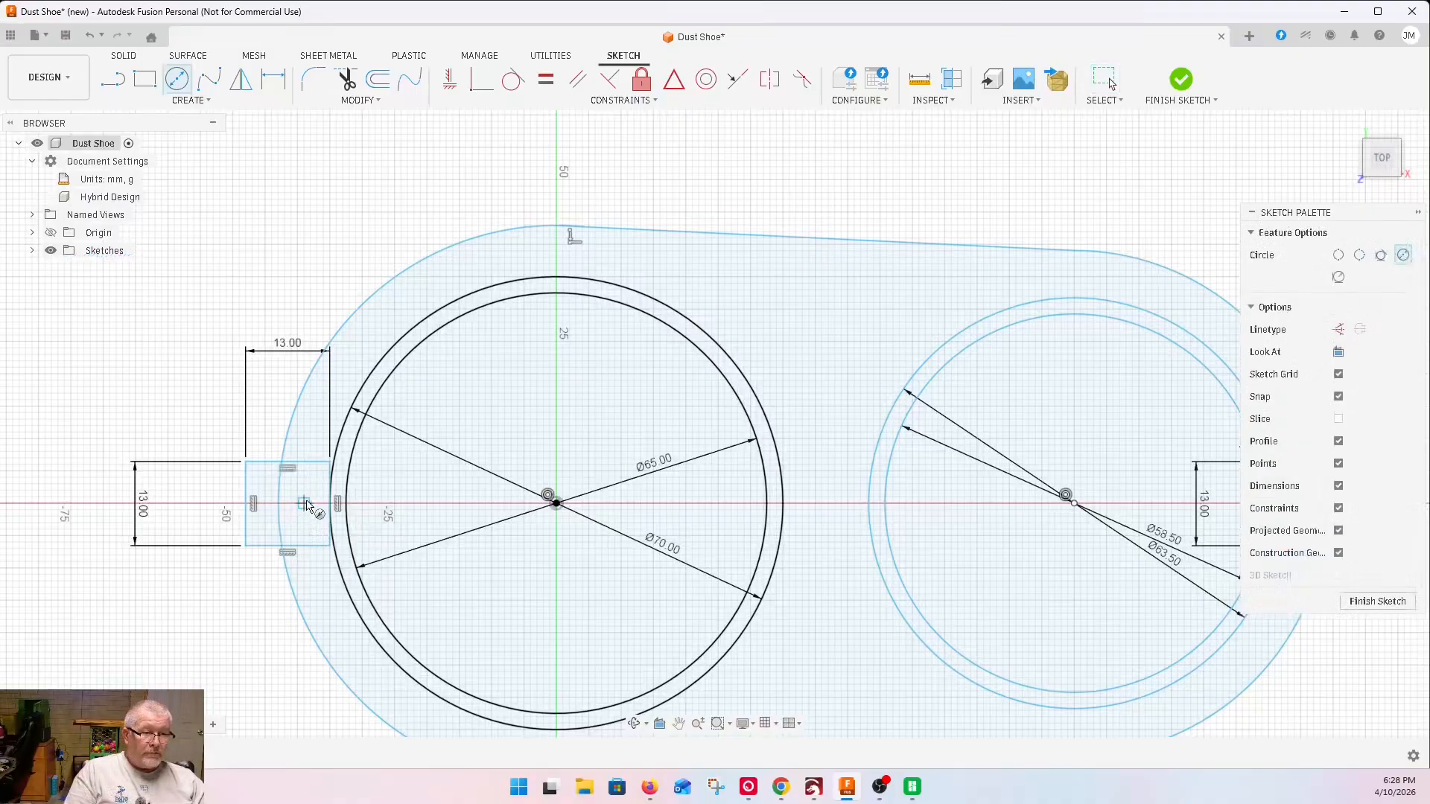
left_click(304, 504)
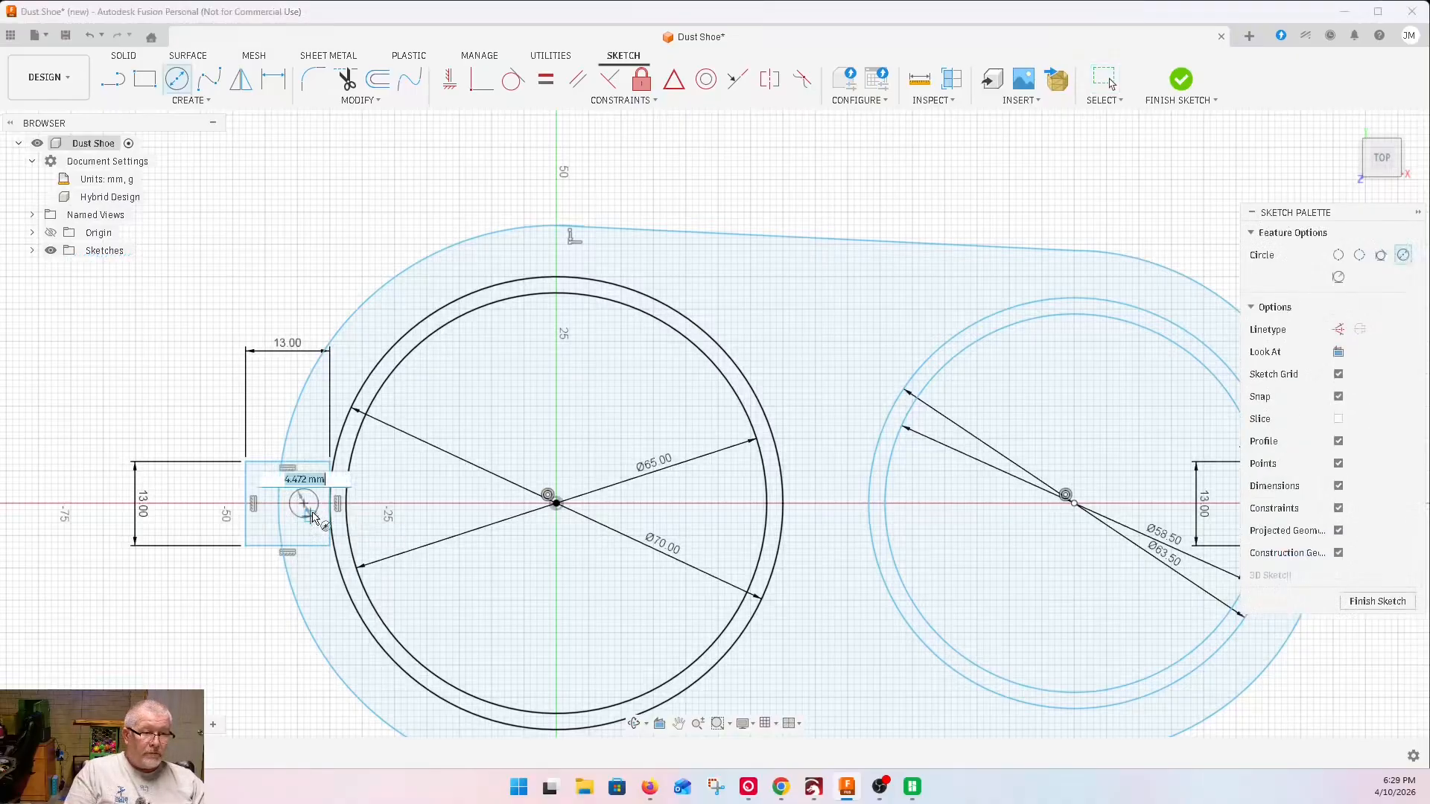
left_click(369, 559)
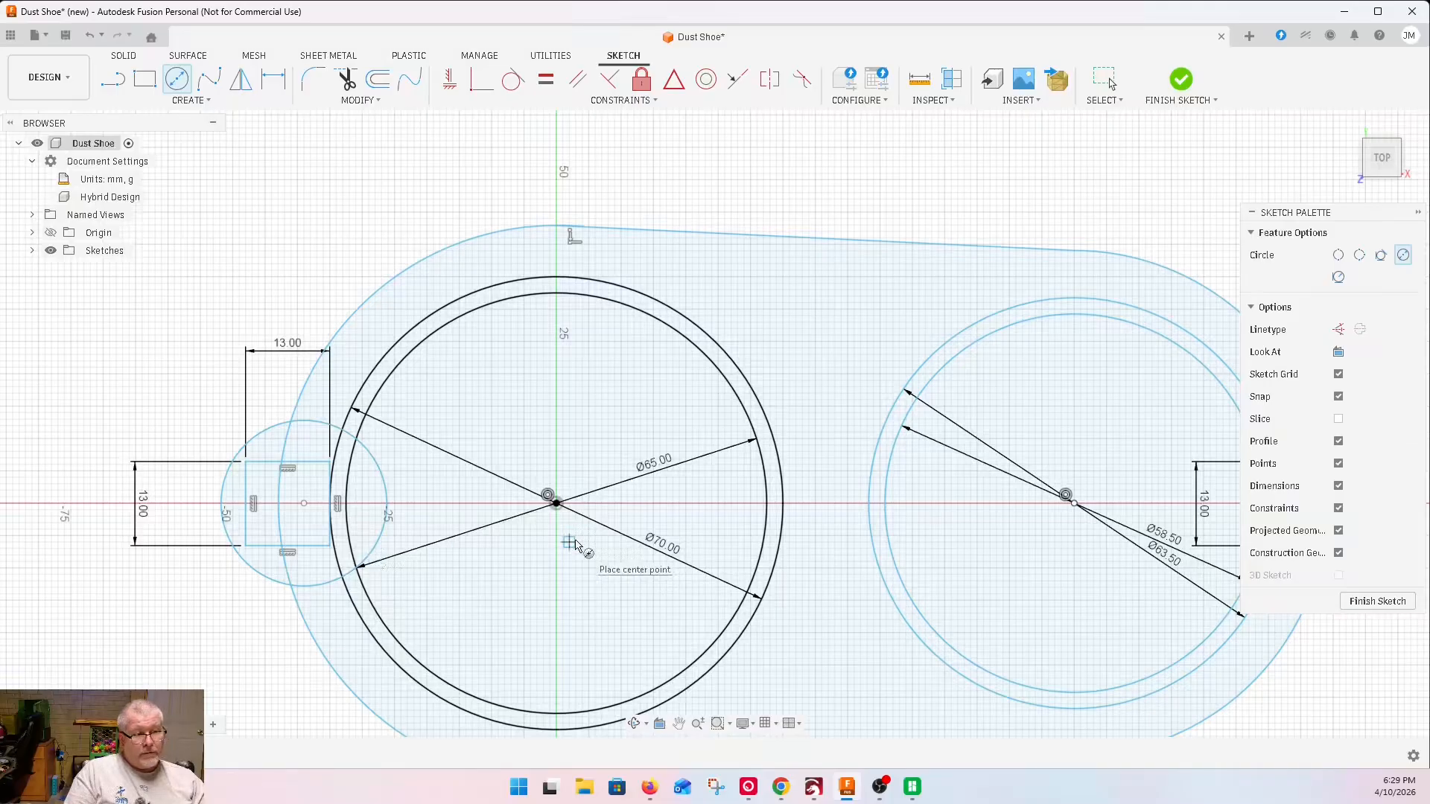
Trim away the parts of the square's enclosing circle that lie inside the main outline and across the 65 and 70 mm circles
left_click(347, 79)
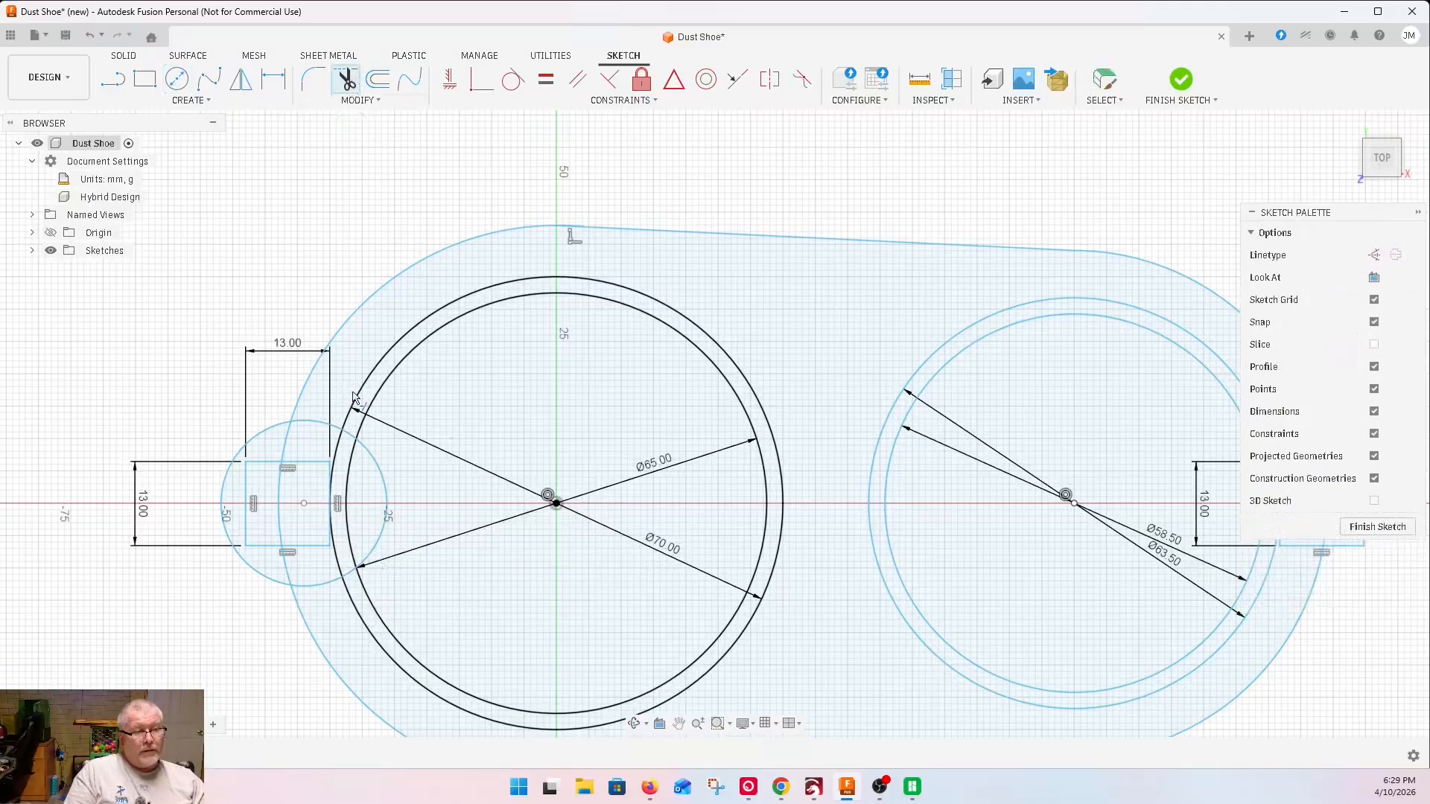
scroll(304, 426, "up", 4)
left_click(302, 419)
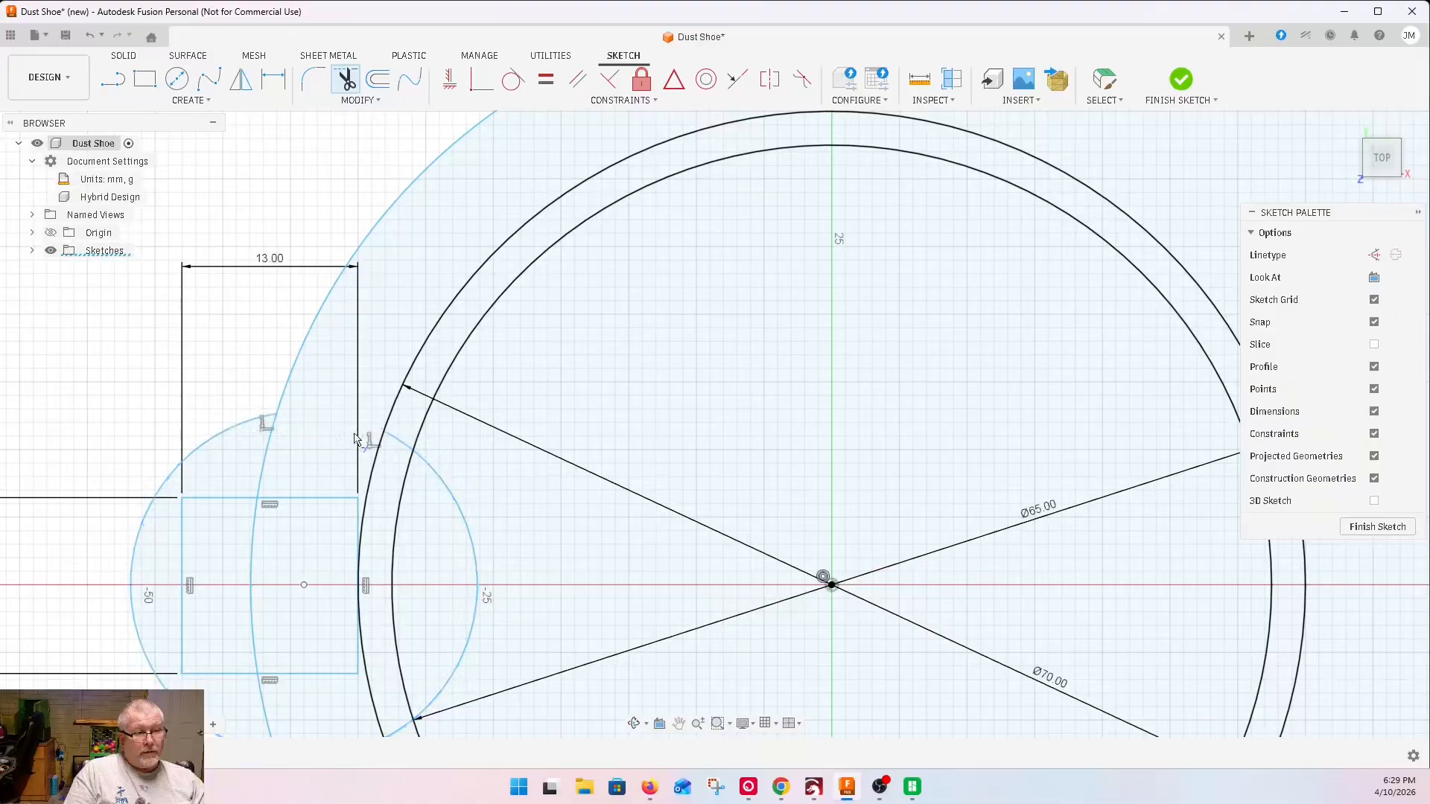
left_click(401, 443)
left_click(442, 482)
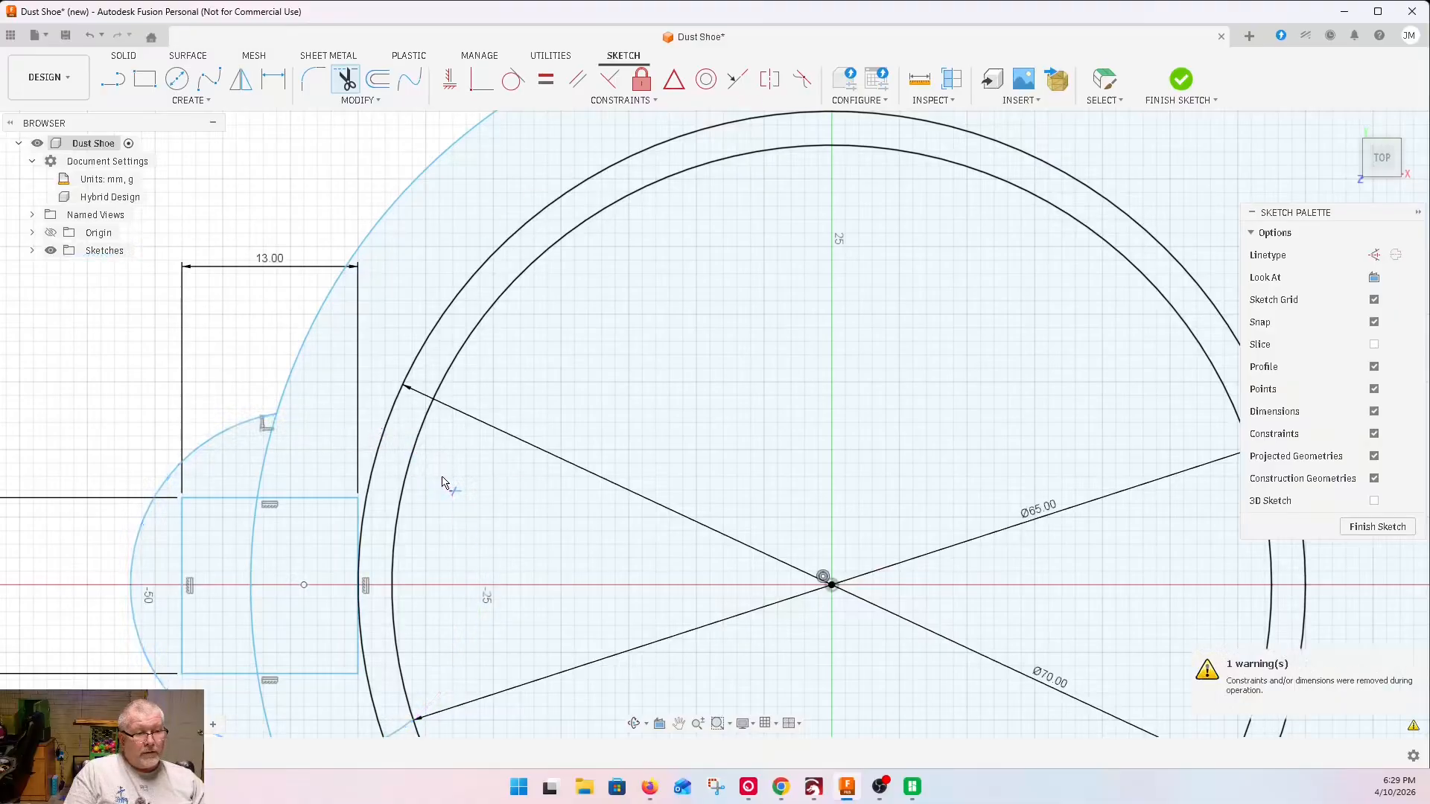
scroll(428, 406, "down", 4)
scroll(405, 518, "up", 3)
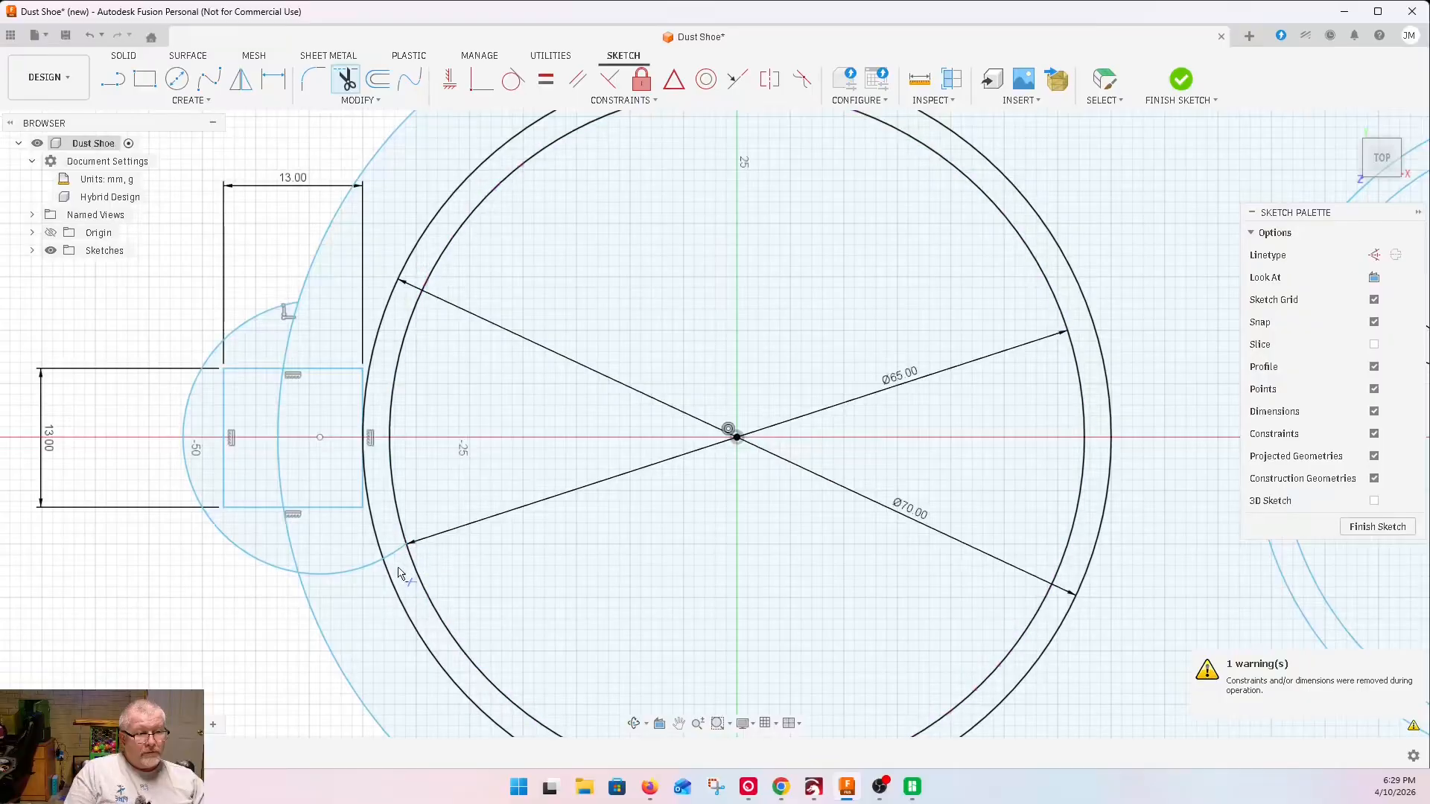
left_click(397, 553)
left_click(354, 574)
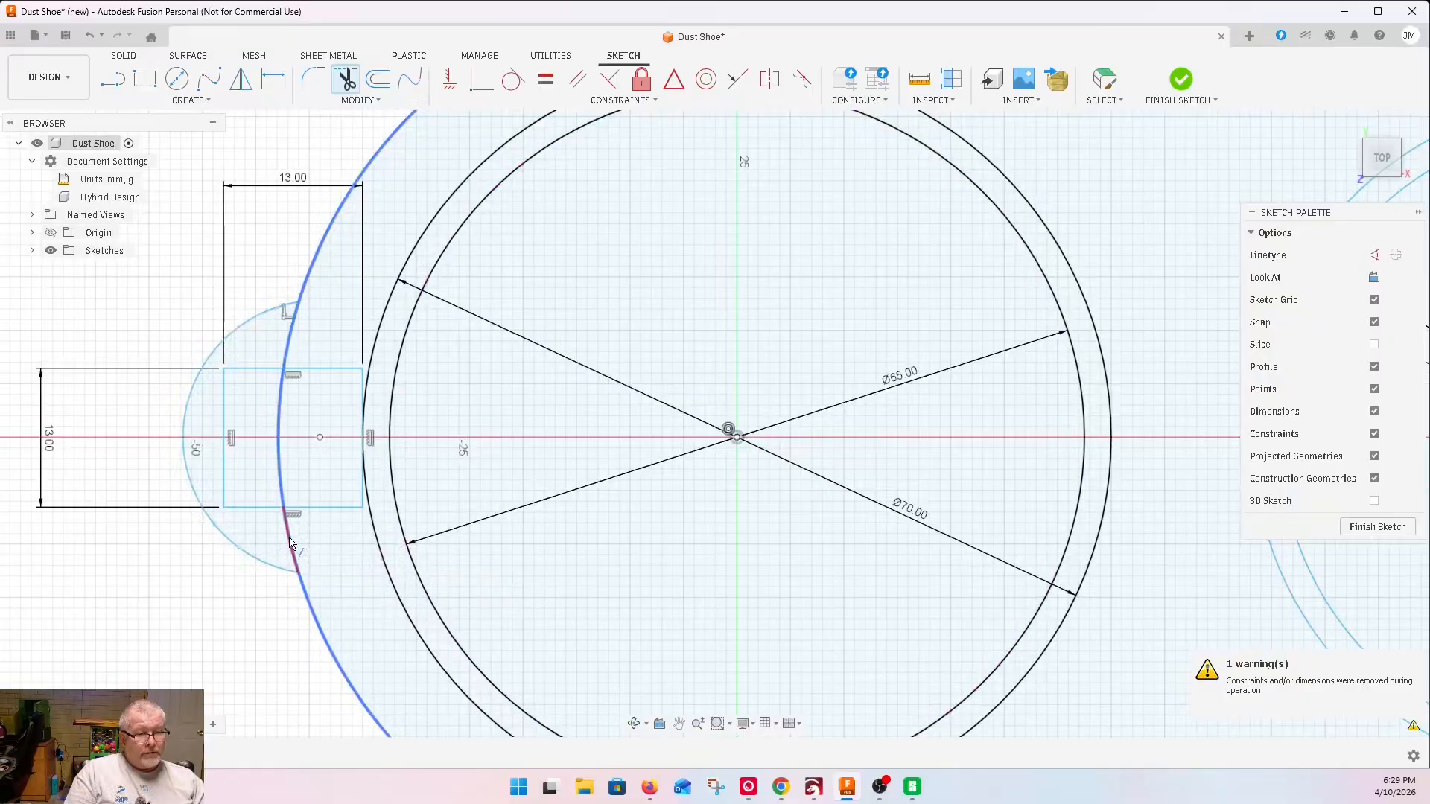
Trim the main outline's arc segments running through the first square and its enclosing lobe
left_click(294, 546)
left_click(275, 416)
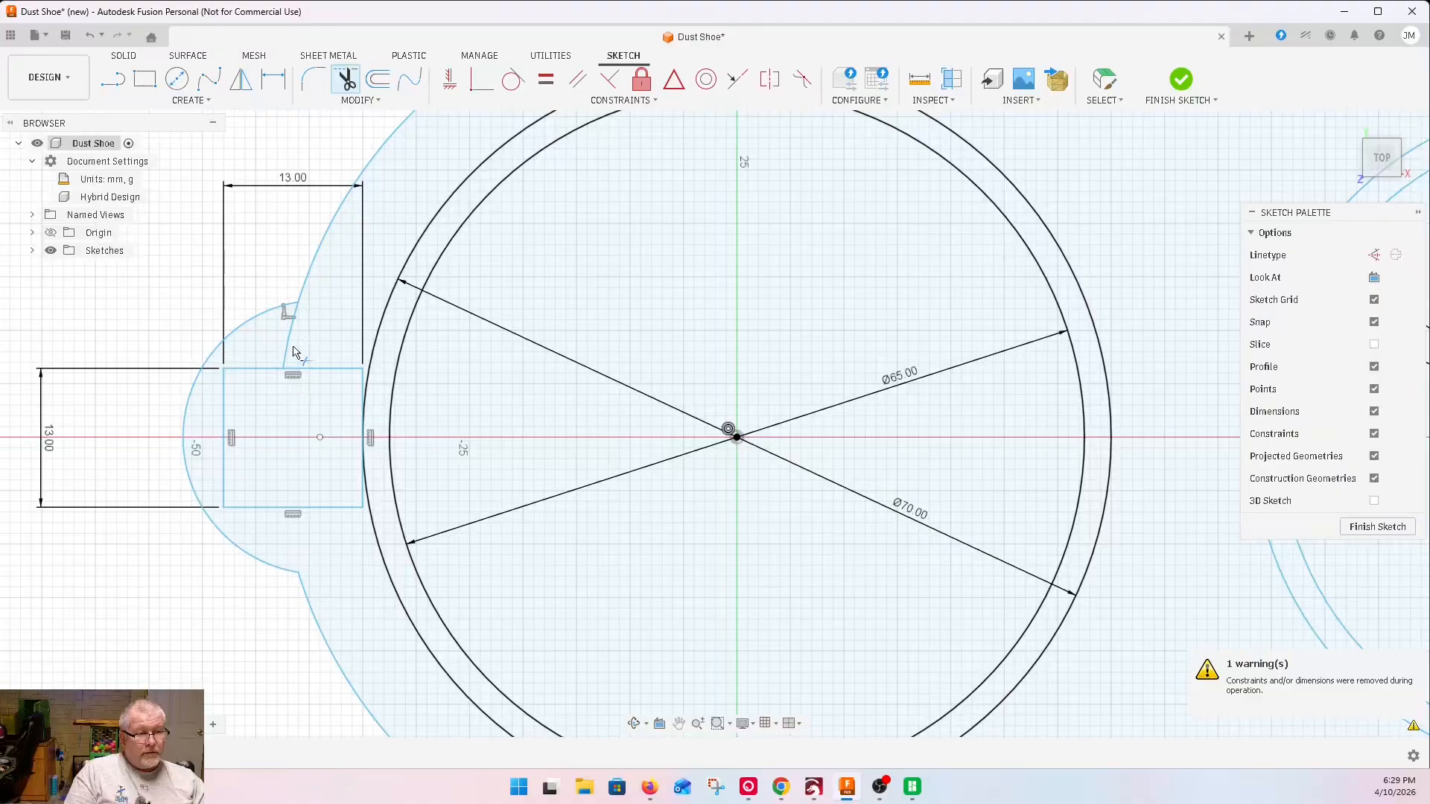
scroll(223, 373, "down", 3)
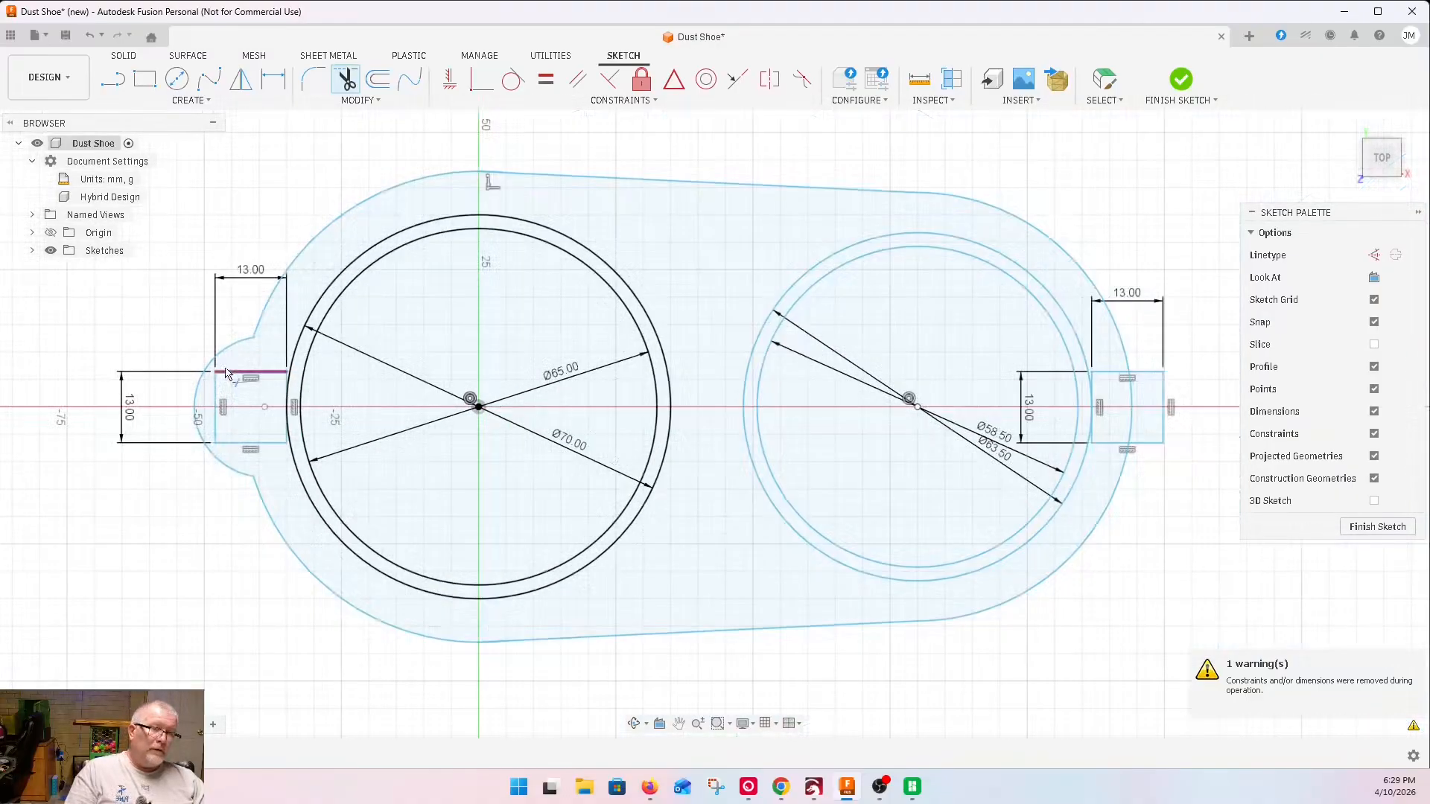
scroll(87, 408, "up", 3)
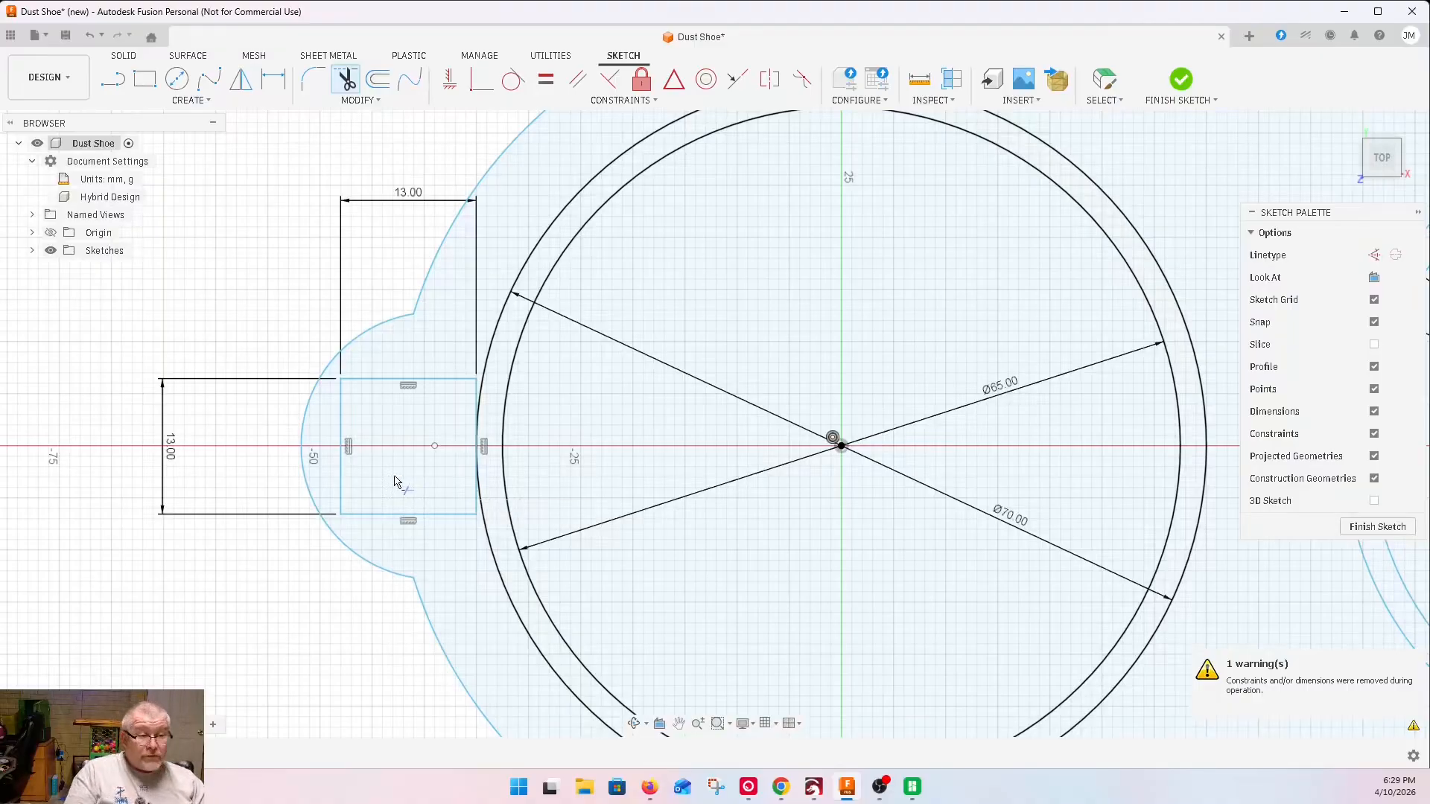
Draw a circle centred on the X axis inside the 13 mm square beside the 63.5 mm circle, large enough to enclose the square
scroll(101, 446, "down", 3)
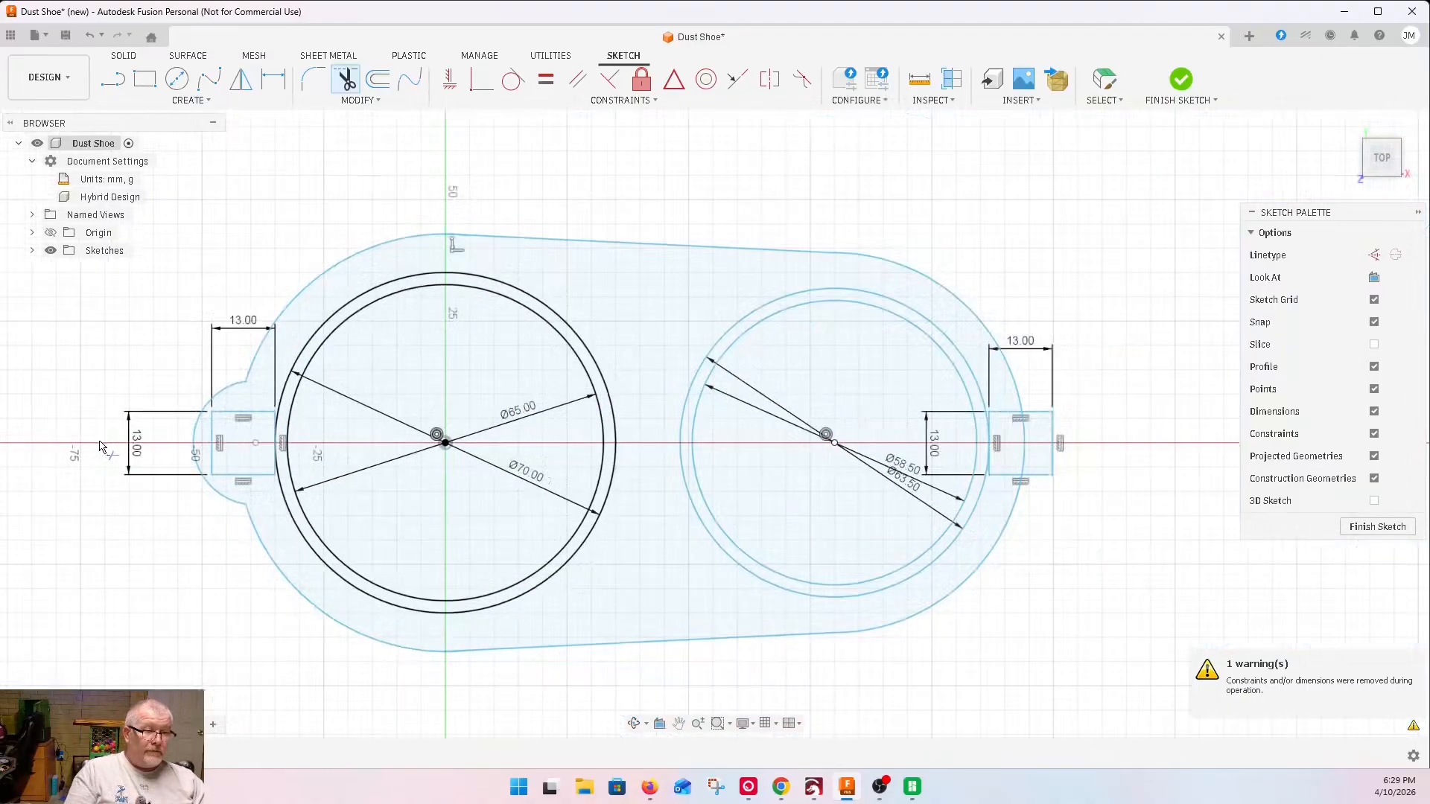
scroll(157, 444, "down", 2)
scroll(762, 432, "up", 5)
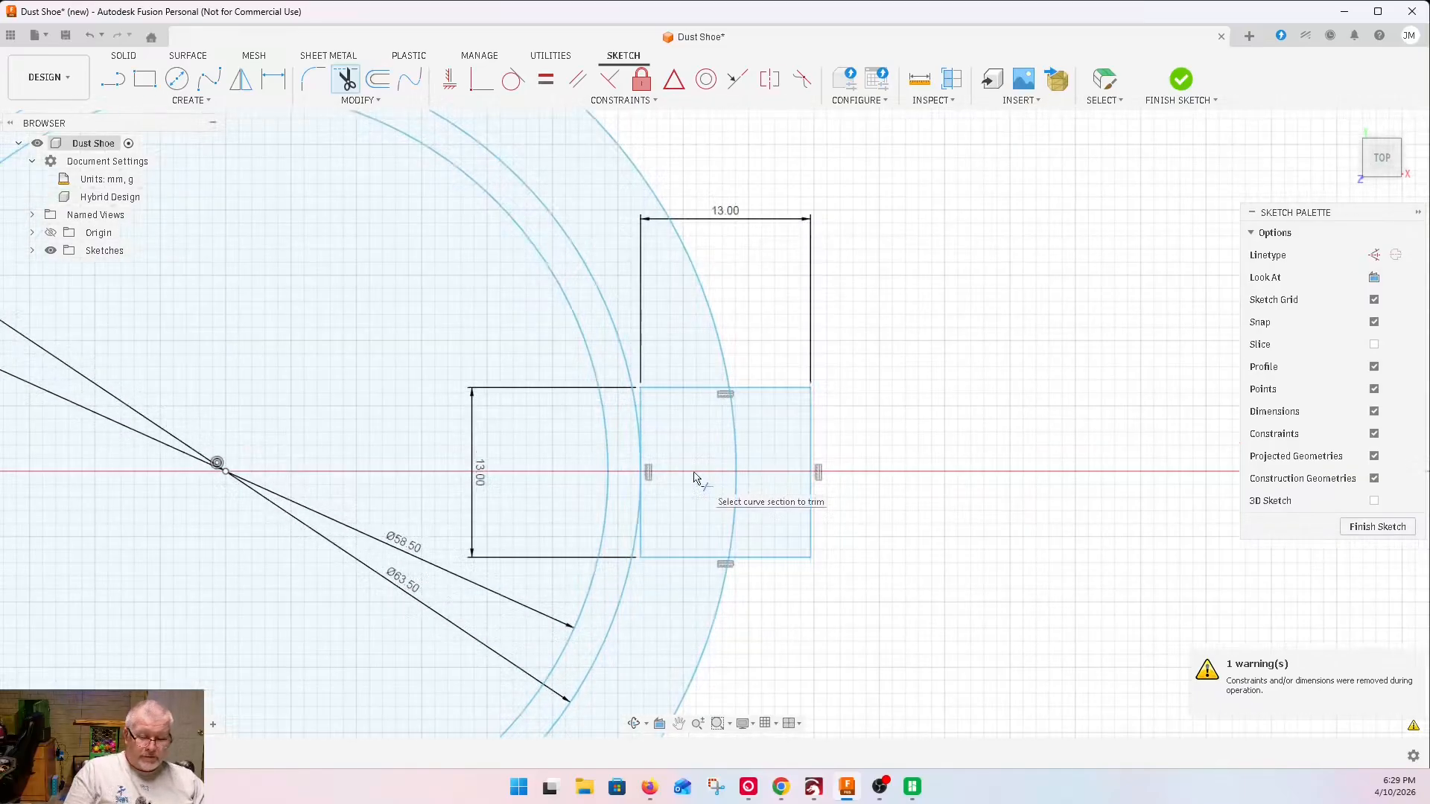
key("c")
left_click(696, 472)
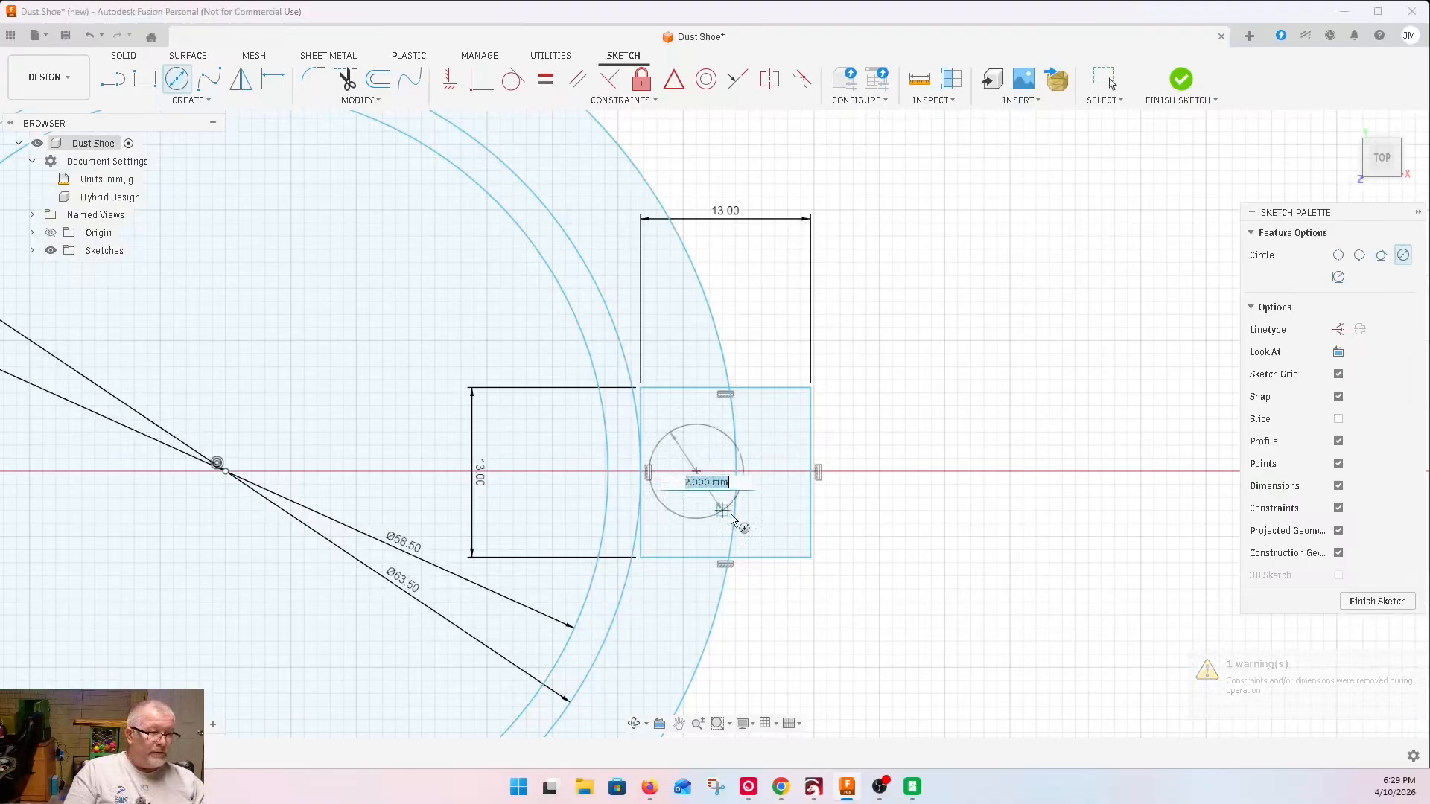
left_click(813, 576)
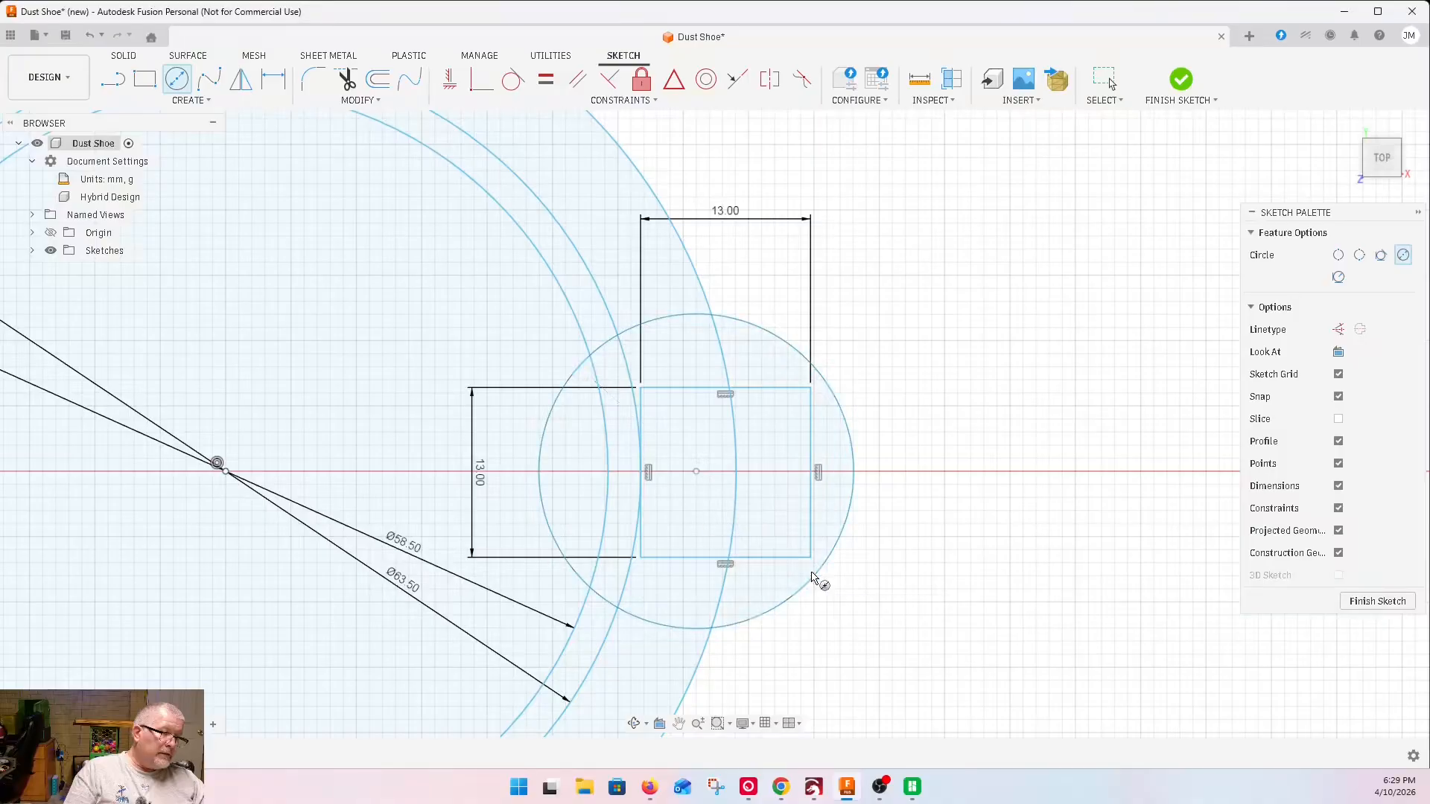
Trim the second enclosing circle's portions inside the main outline and the outline's arc segments crossing that circle and its square
left_click(346, 83)
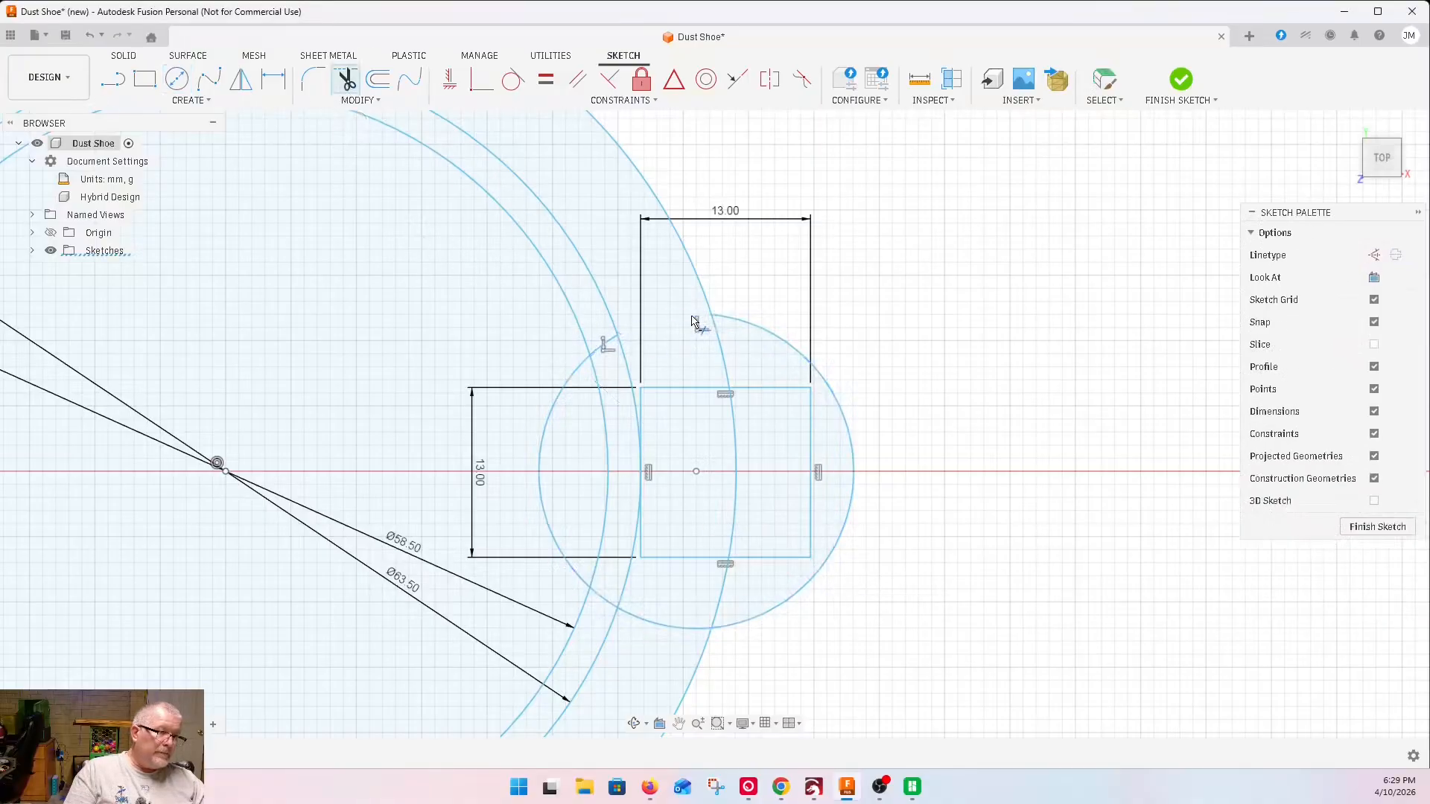
left_click(721, 350)
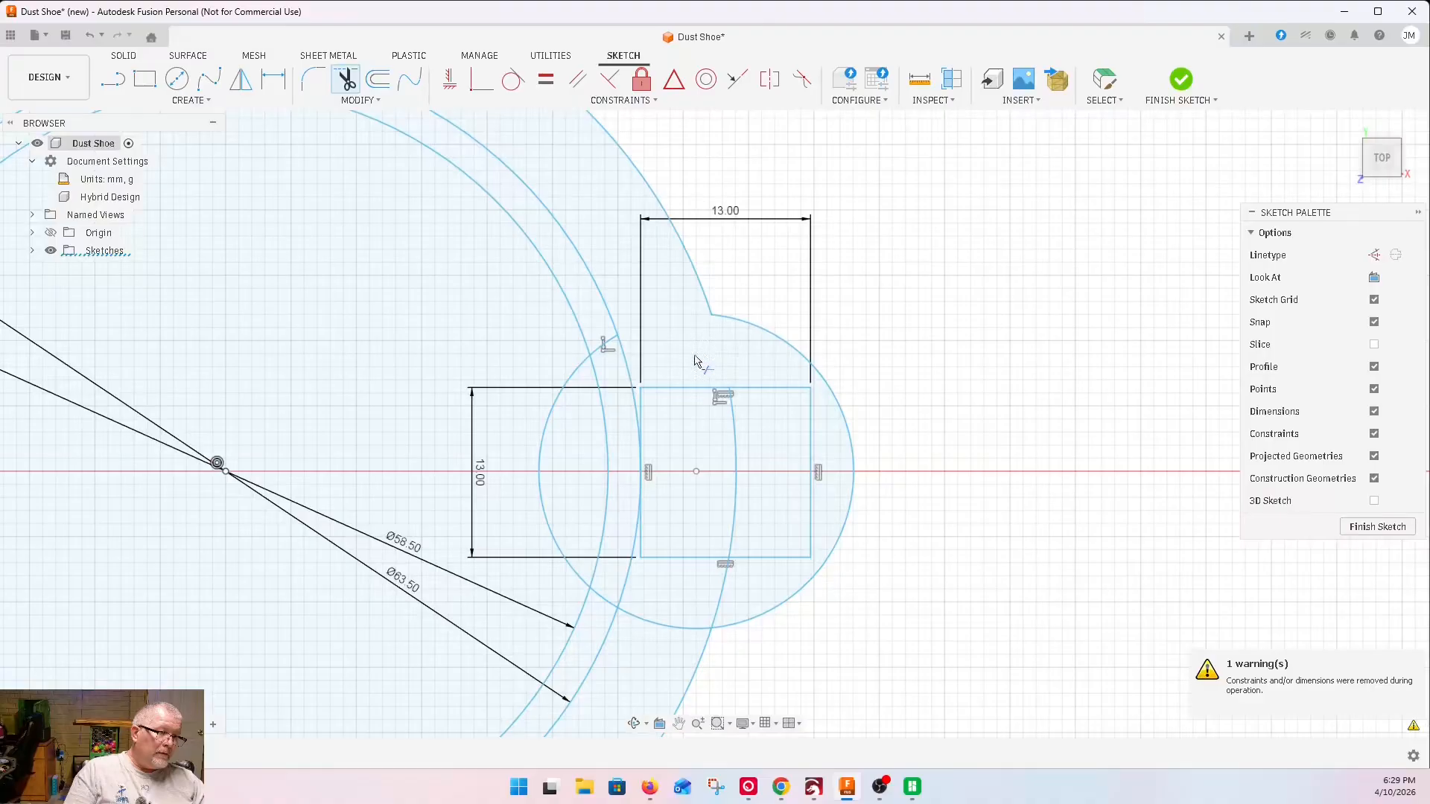
left_click(576, 375)
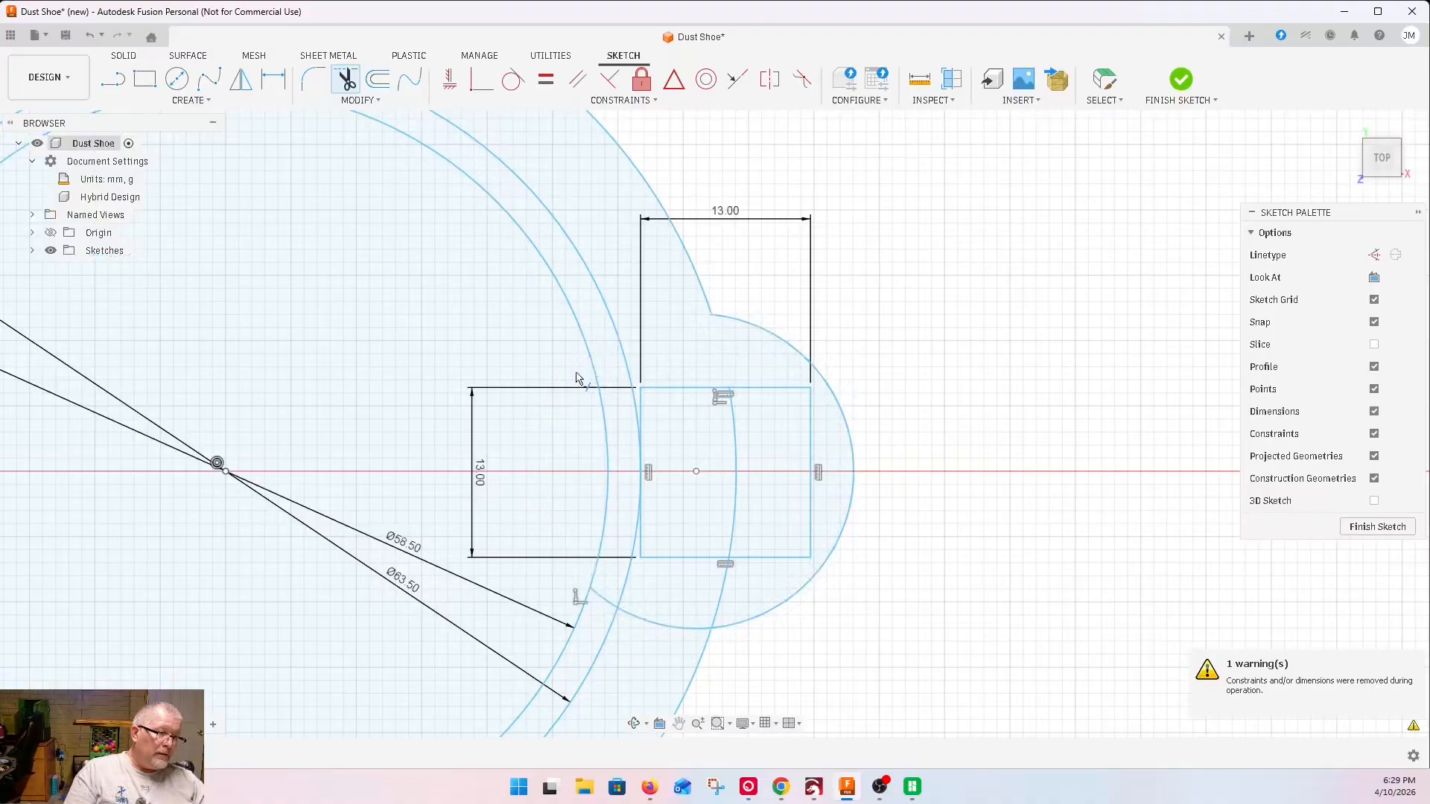
left_click(608, 607)
left_click(655, 630)
left_click(713, 610)
left_click(733, 514)
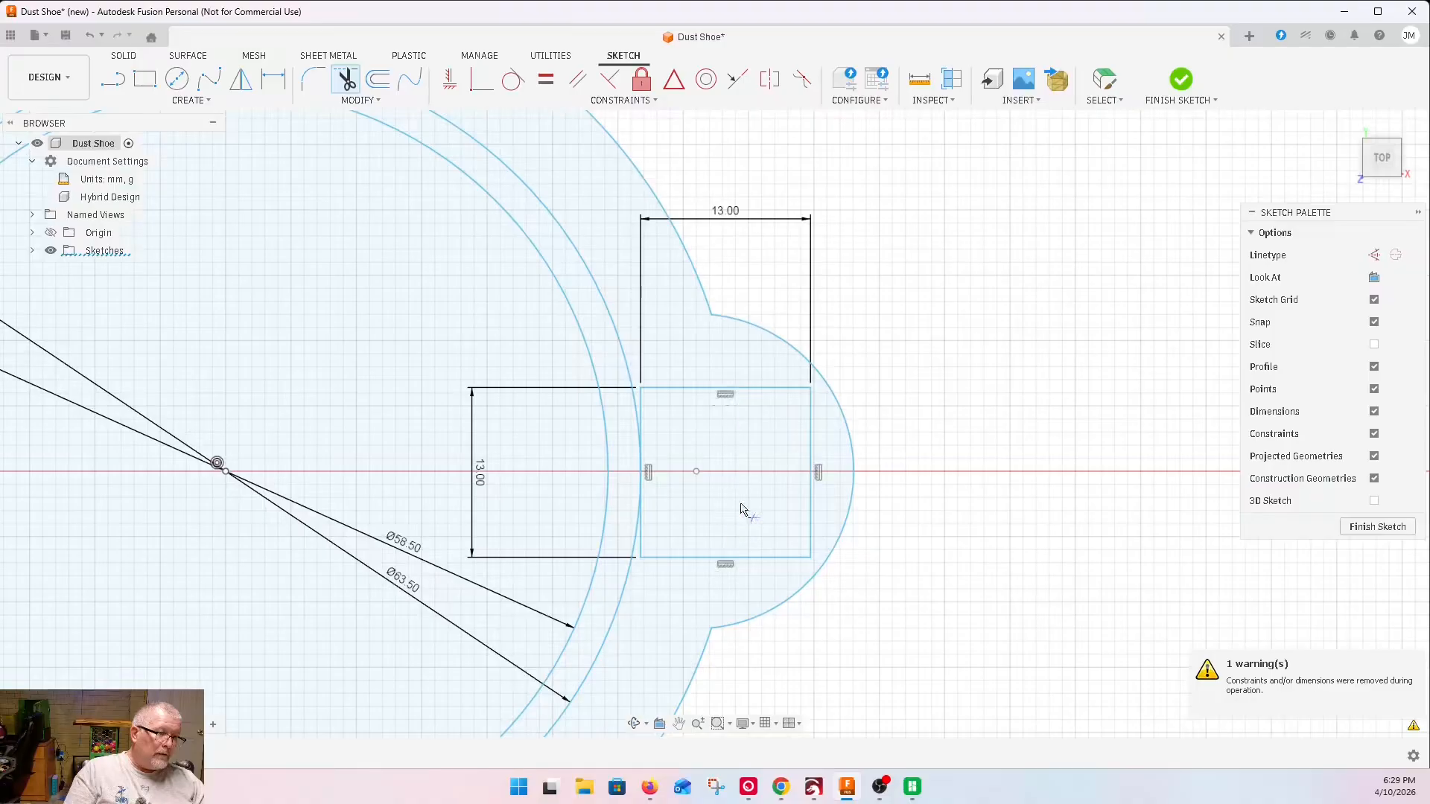
Draw a 13 by 13 mm square between the two circle sets near the upper outline edge and move its dimensions close to it
scroll(877, 425, "down", 8)
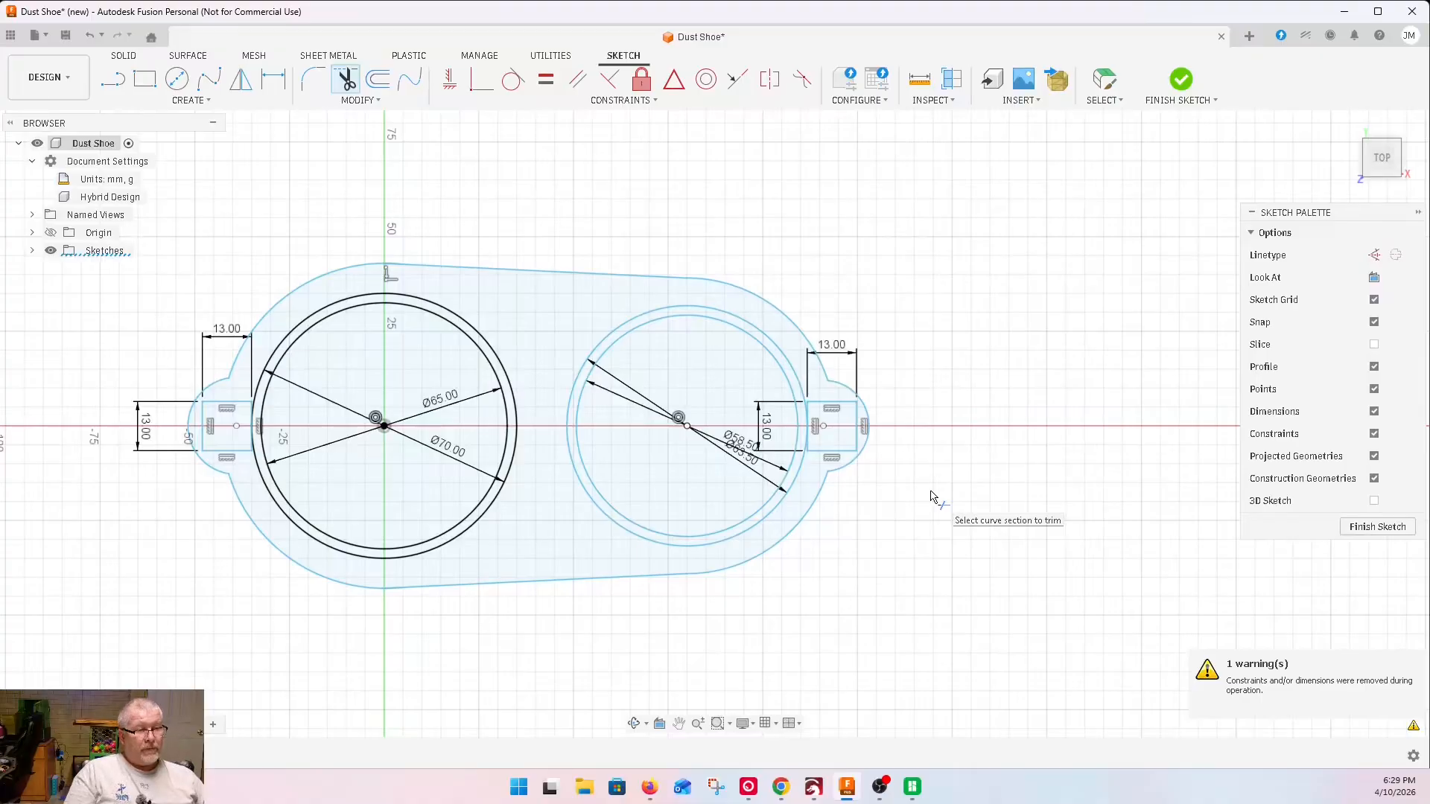
scroll(955, 412, "down", 2)
scroll(550, 522, "up", 3)
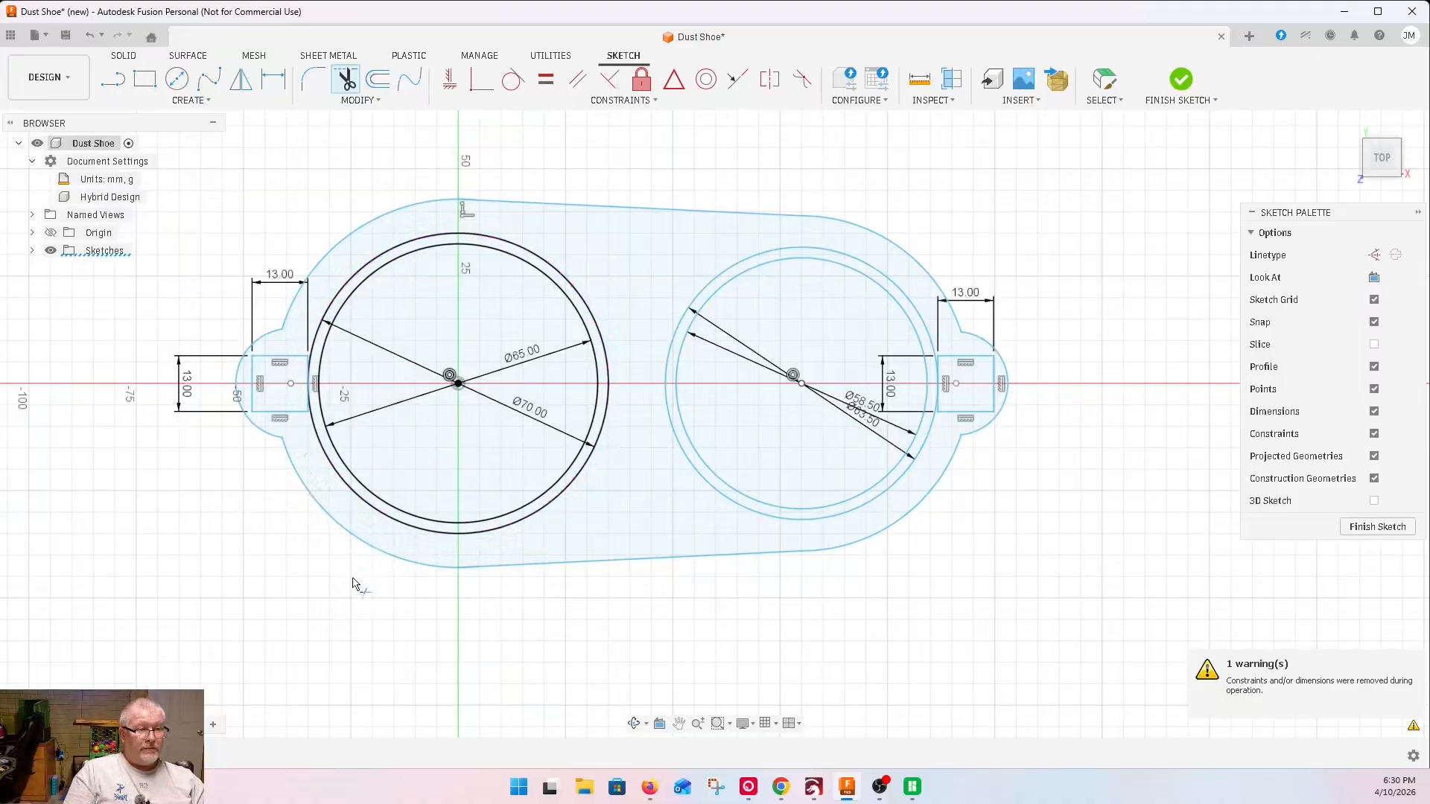
scroll(353, 584, "down", 1)
scroll(353, 561, "down", 1)
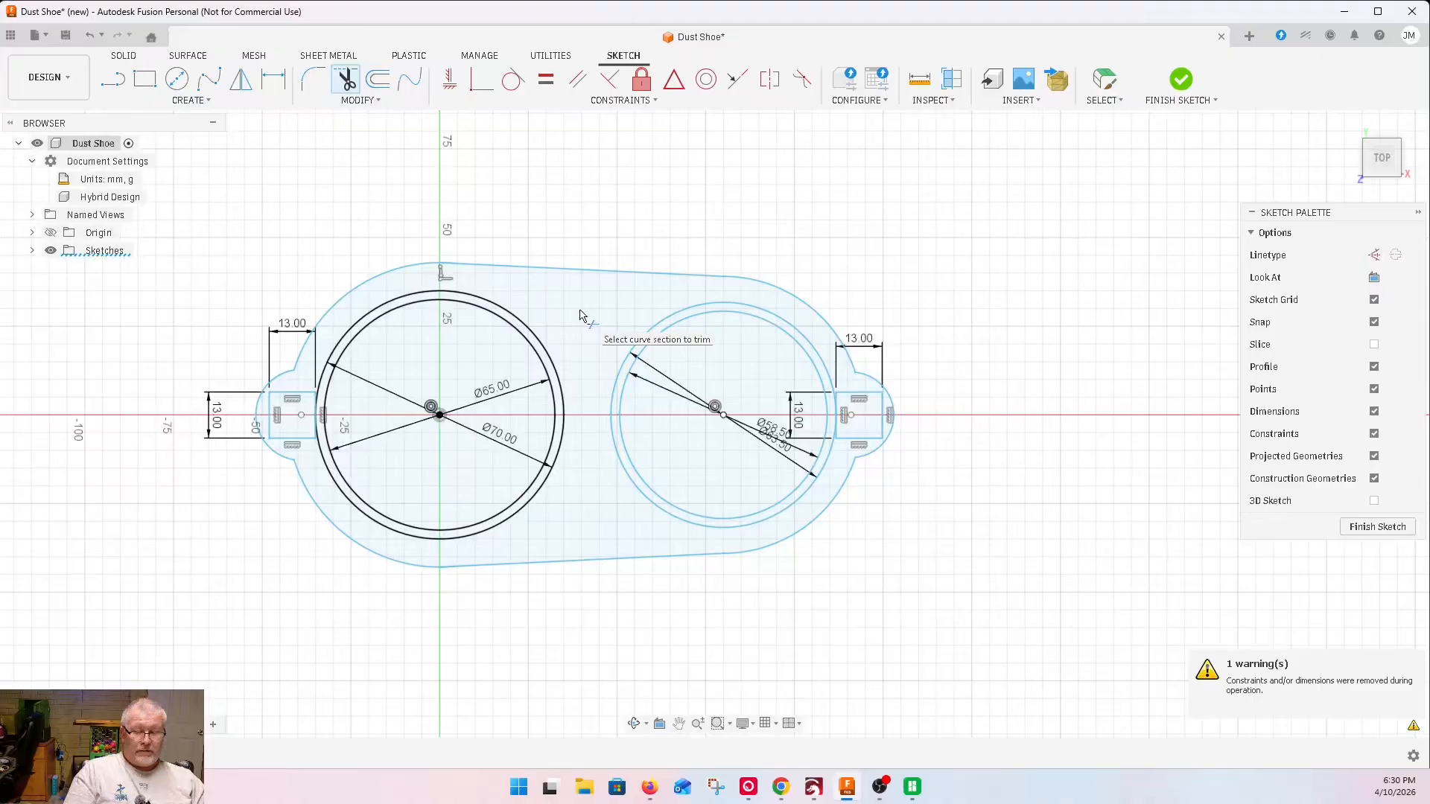
key("r")
left_click(563, 291)
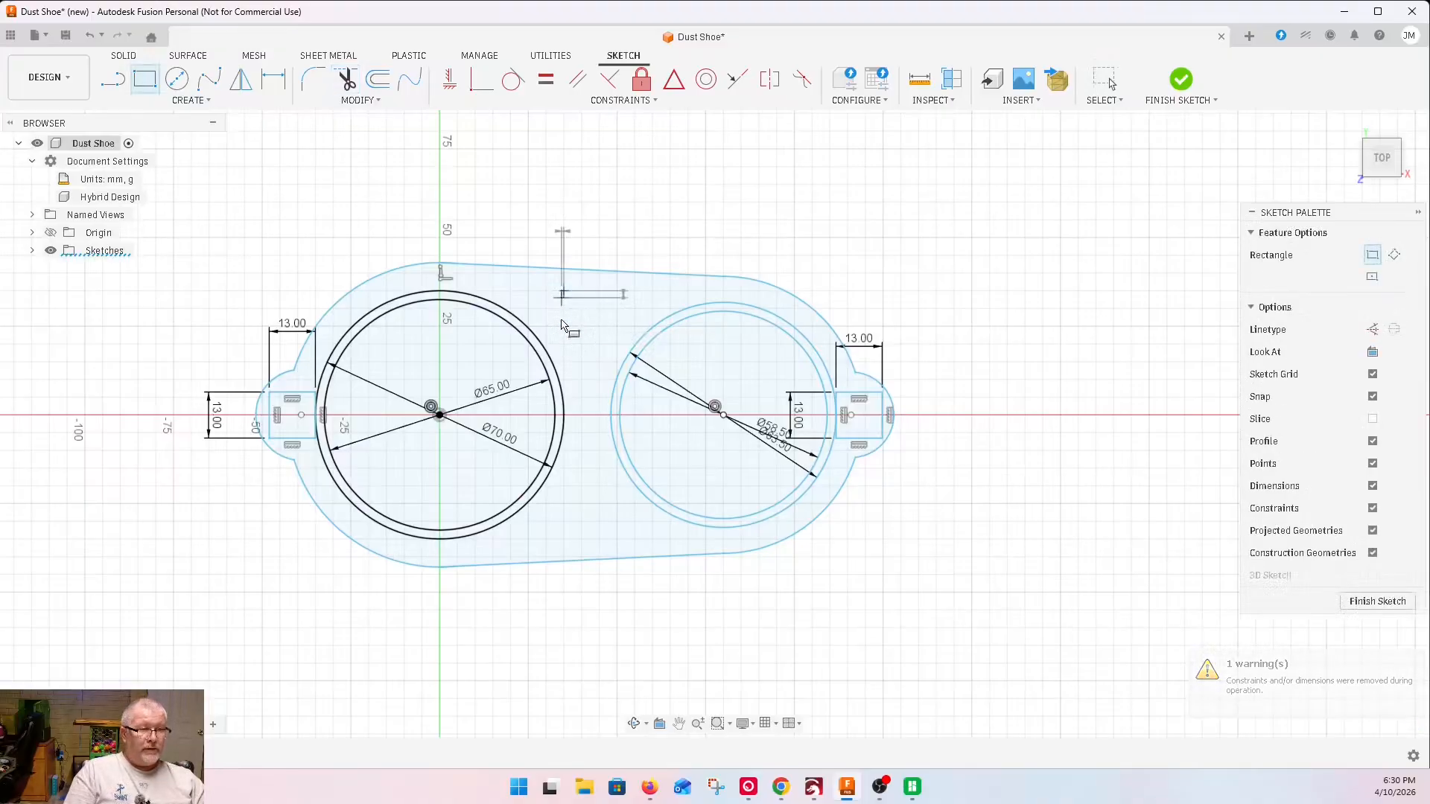
type("13")
key("Tab")
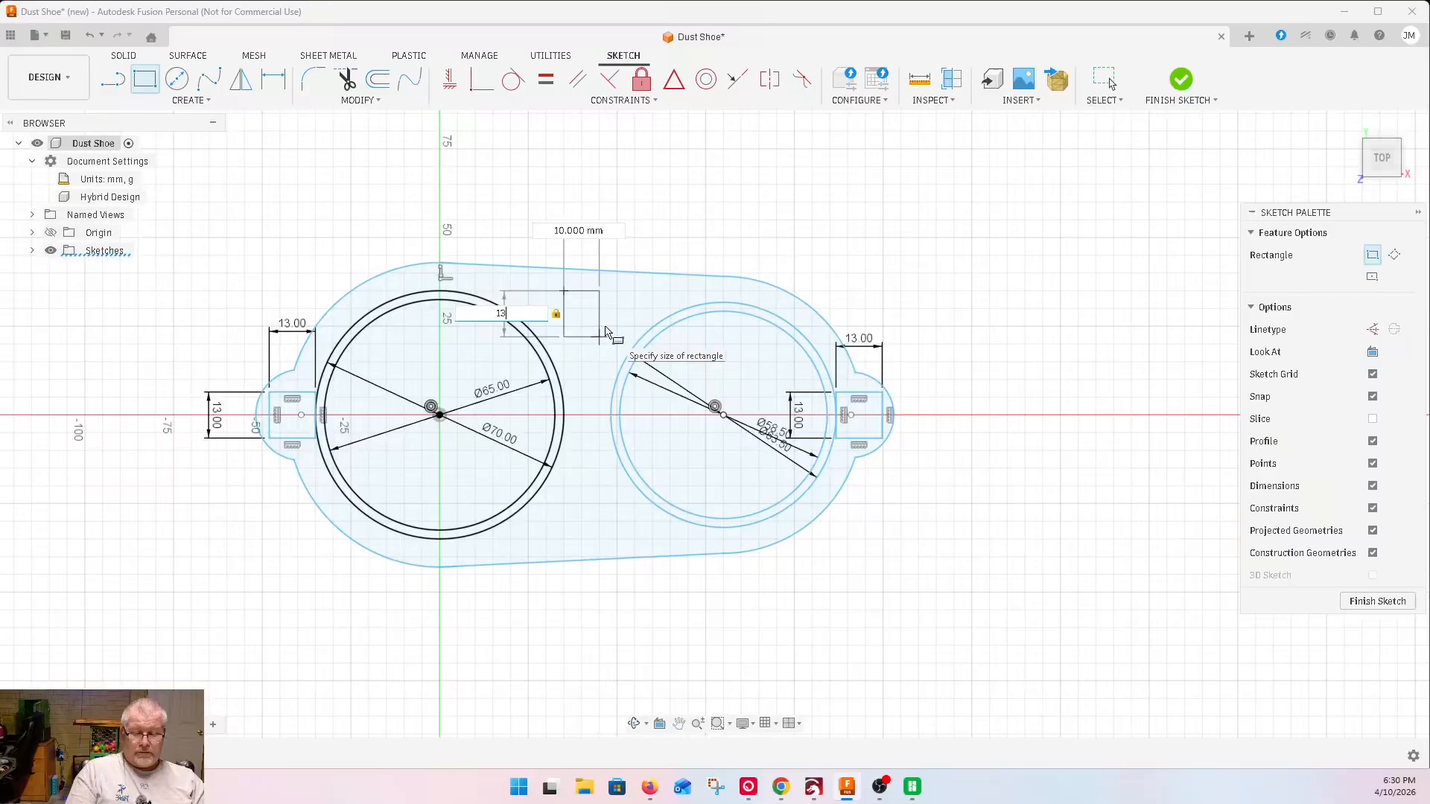
type("13")
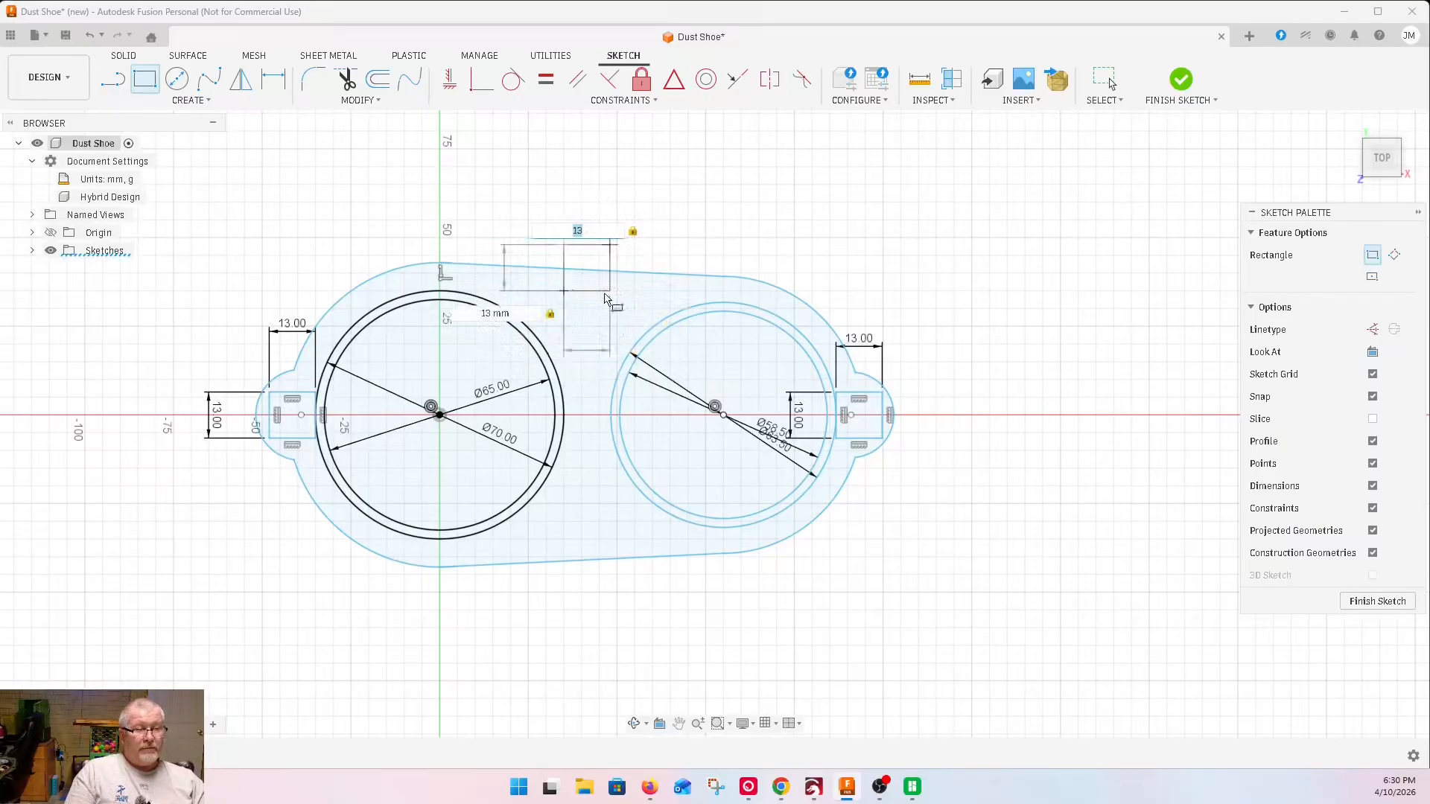
left_click(605, 298)
key("Escape")
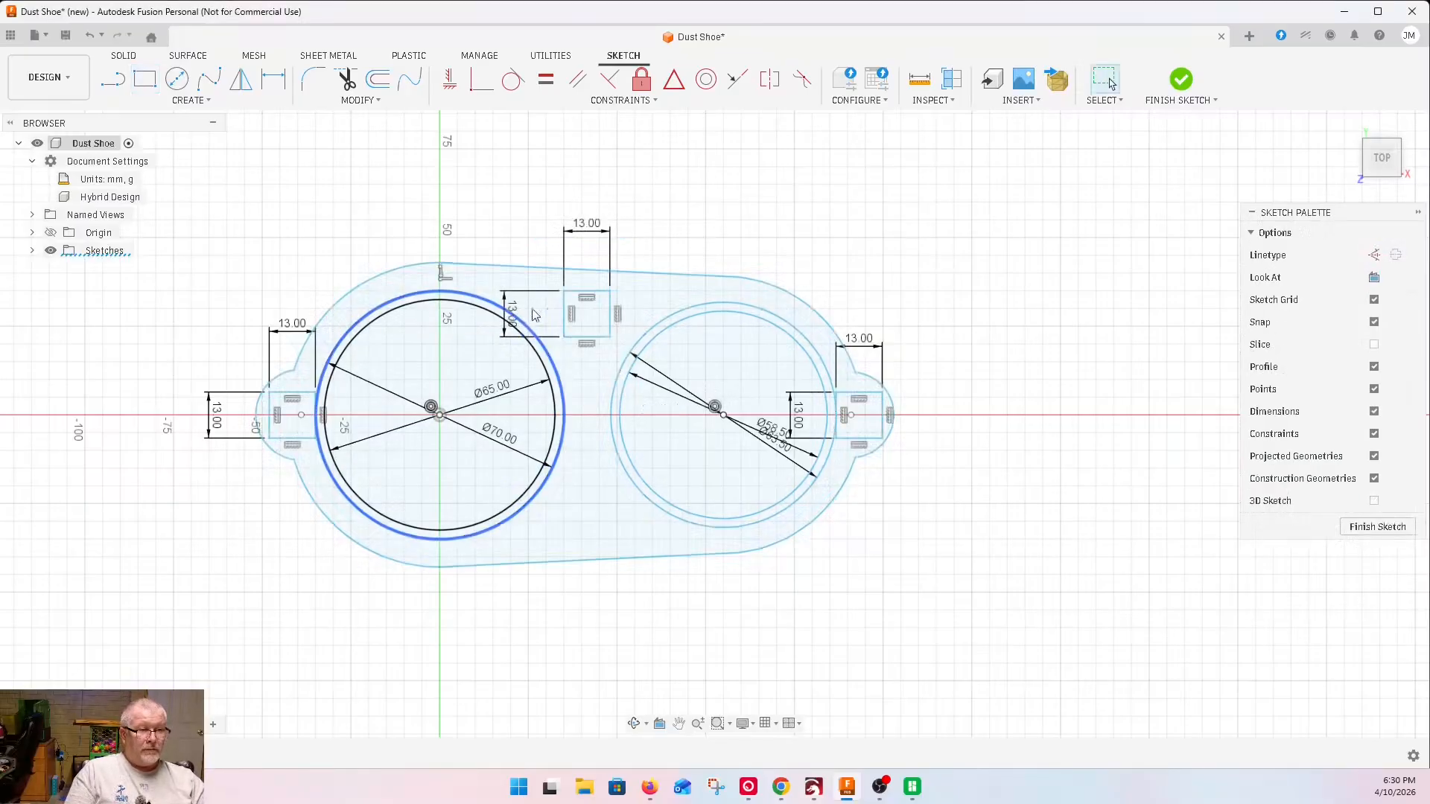
left_click_drag(513, 313, 546, 304)
left_click_drag(591, 235, 587, 283)
Draw a 13 by 13 mm square between the circle sets near the lower outline edge and move its dimensions close to it
scroll(584, 344, "down", 2)
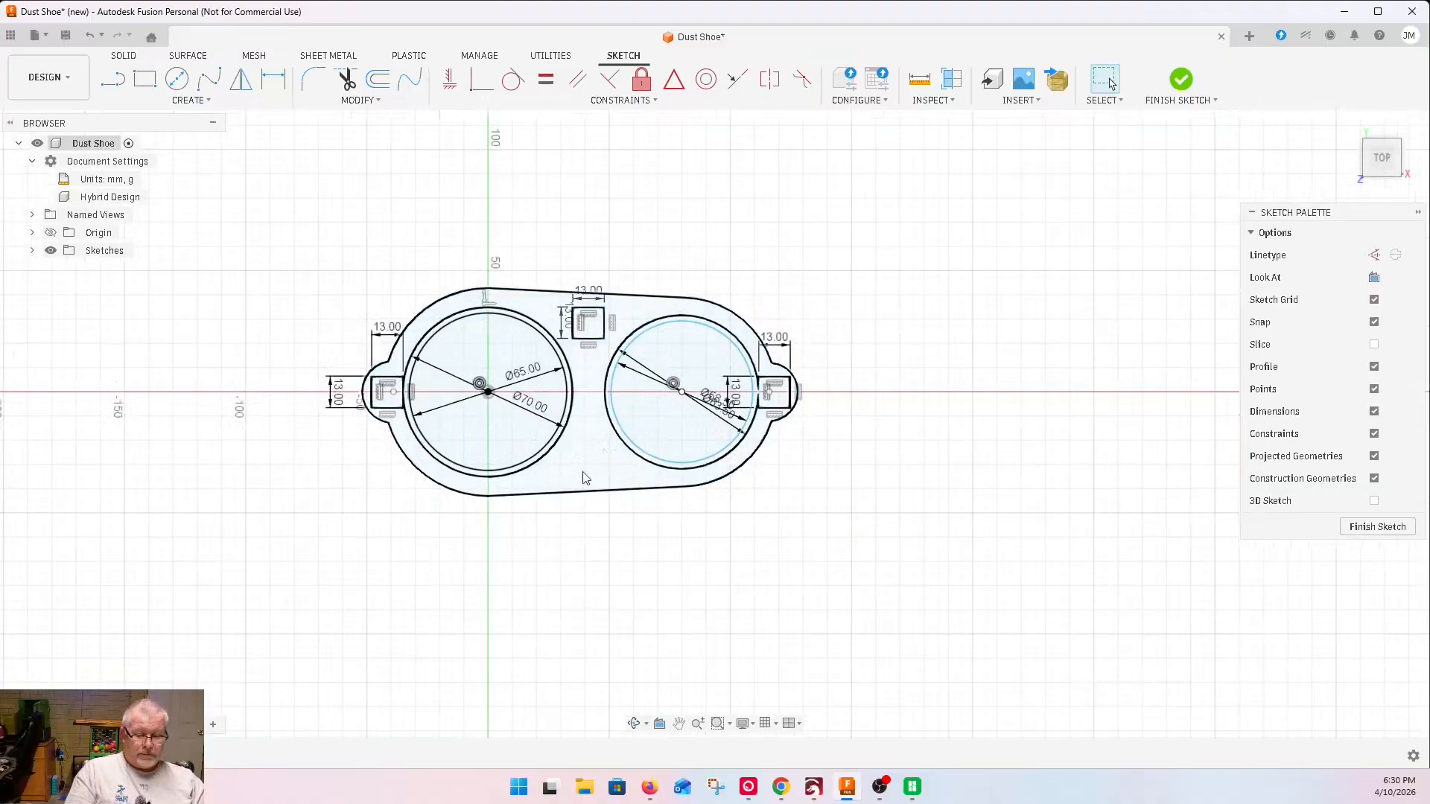
key("r")
left_click(578, 446)
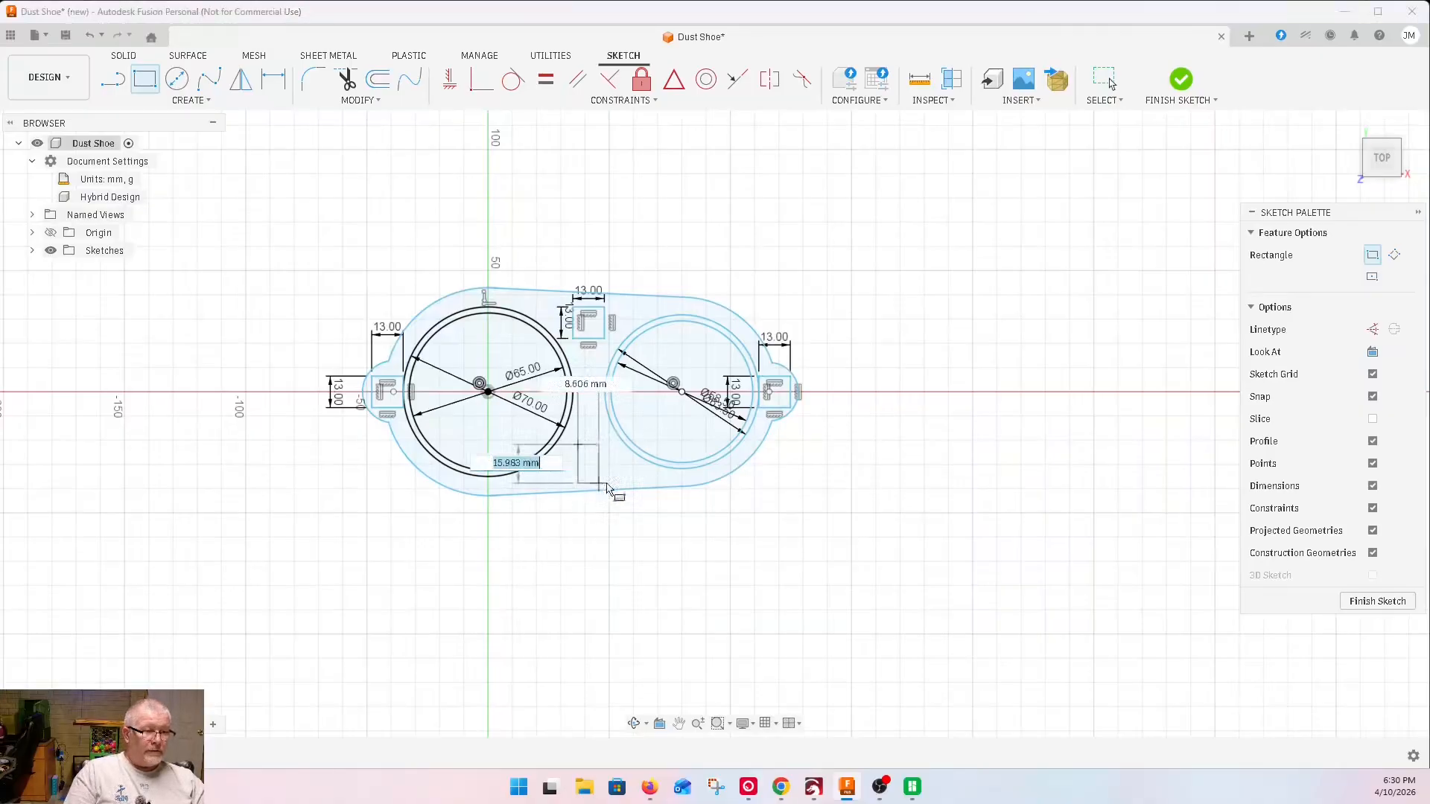
type("13")
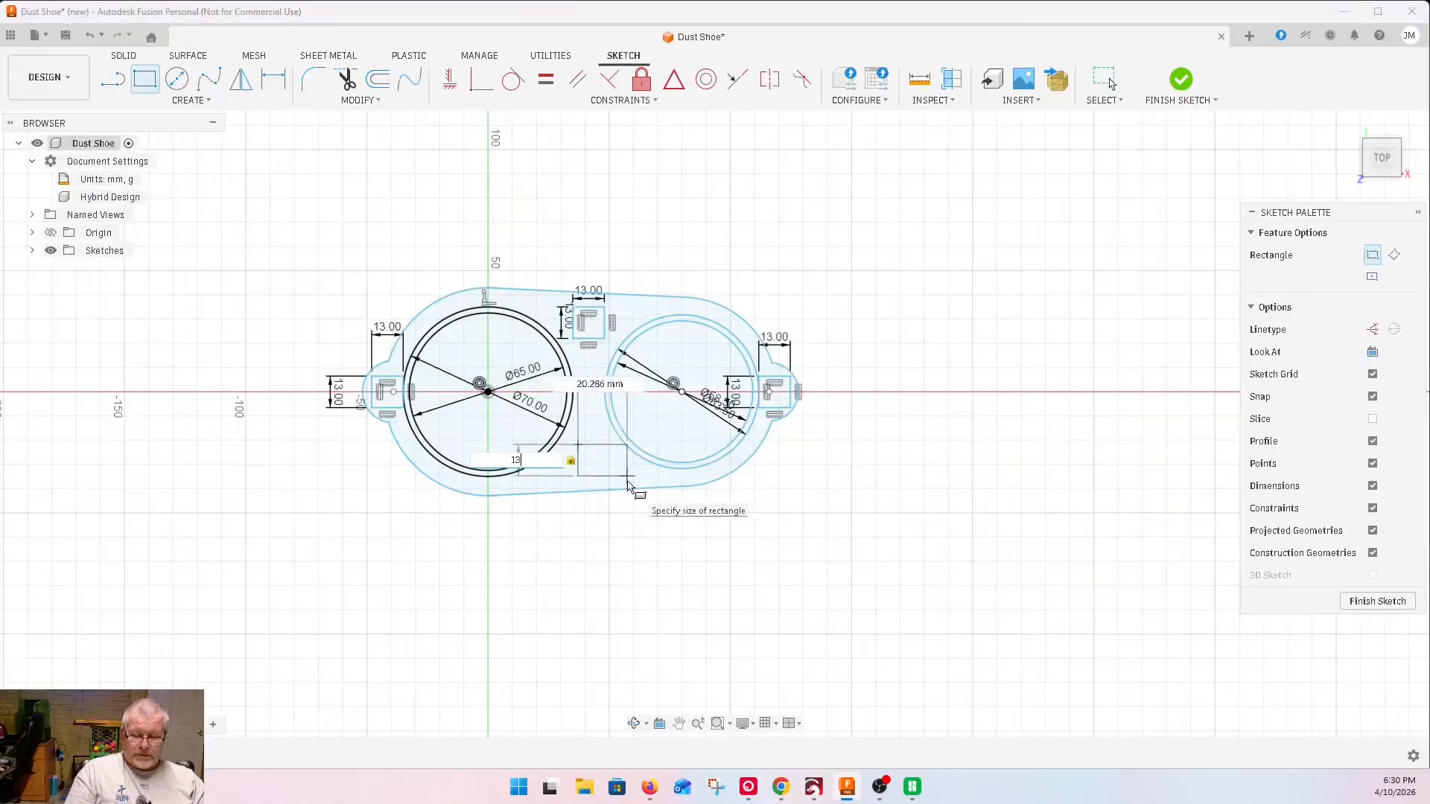
key("Escape")
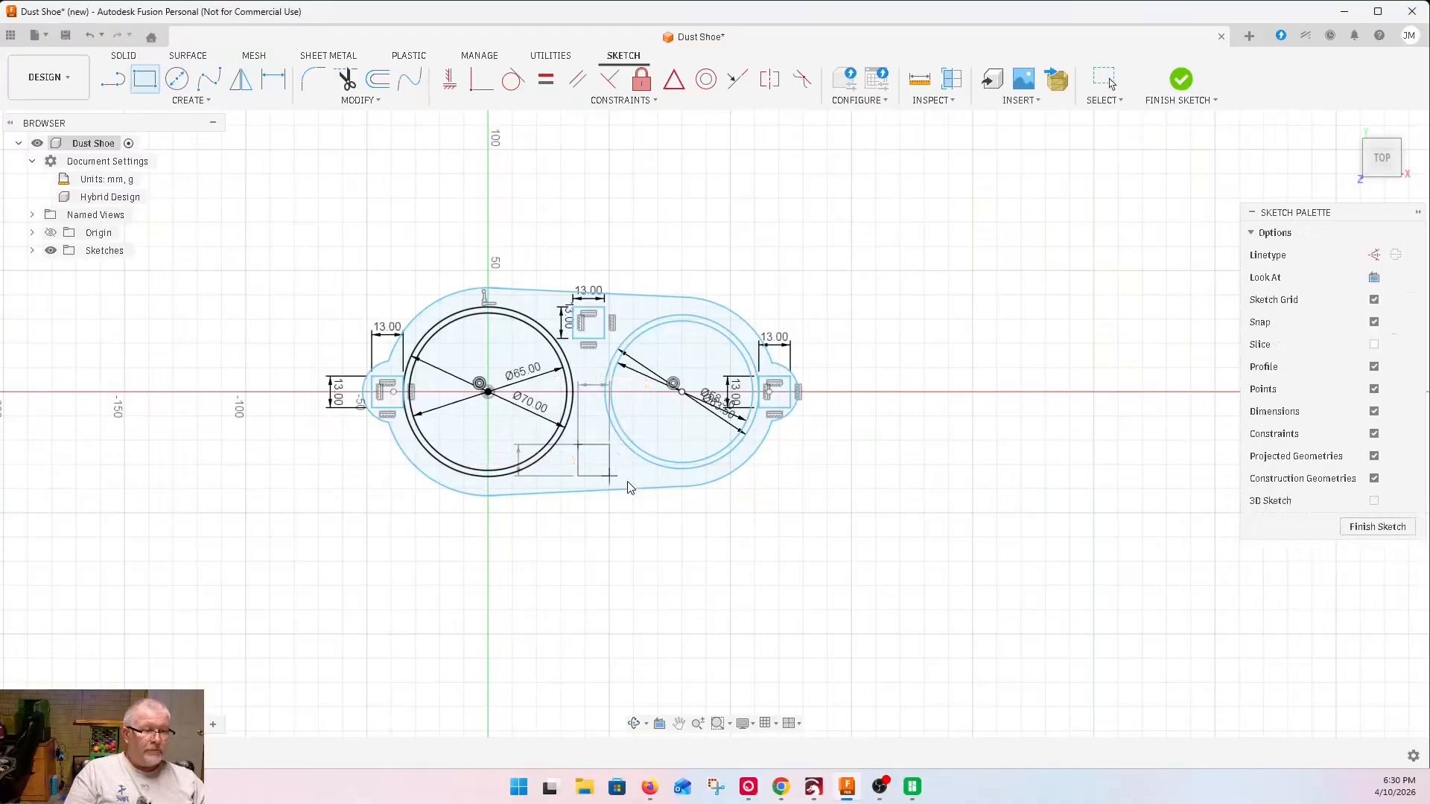
scroll(573, 480, "up", 3)
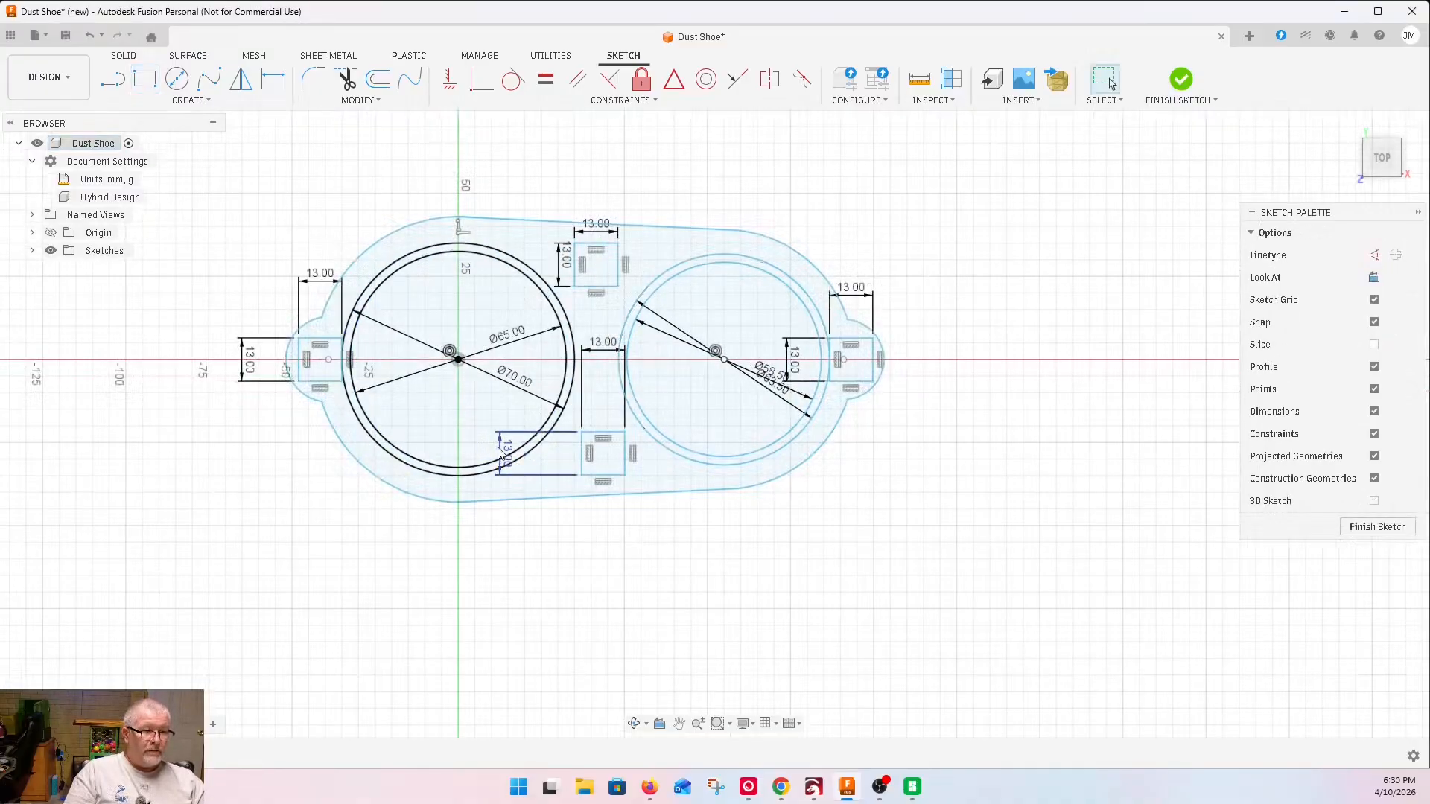
left_click_drag(503, 456, 567, 455)
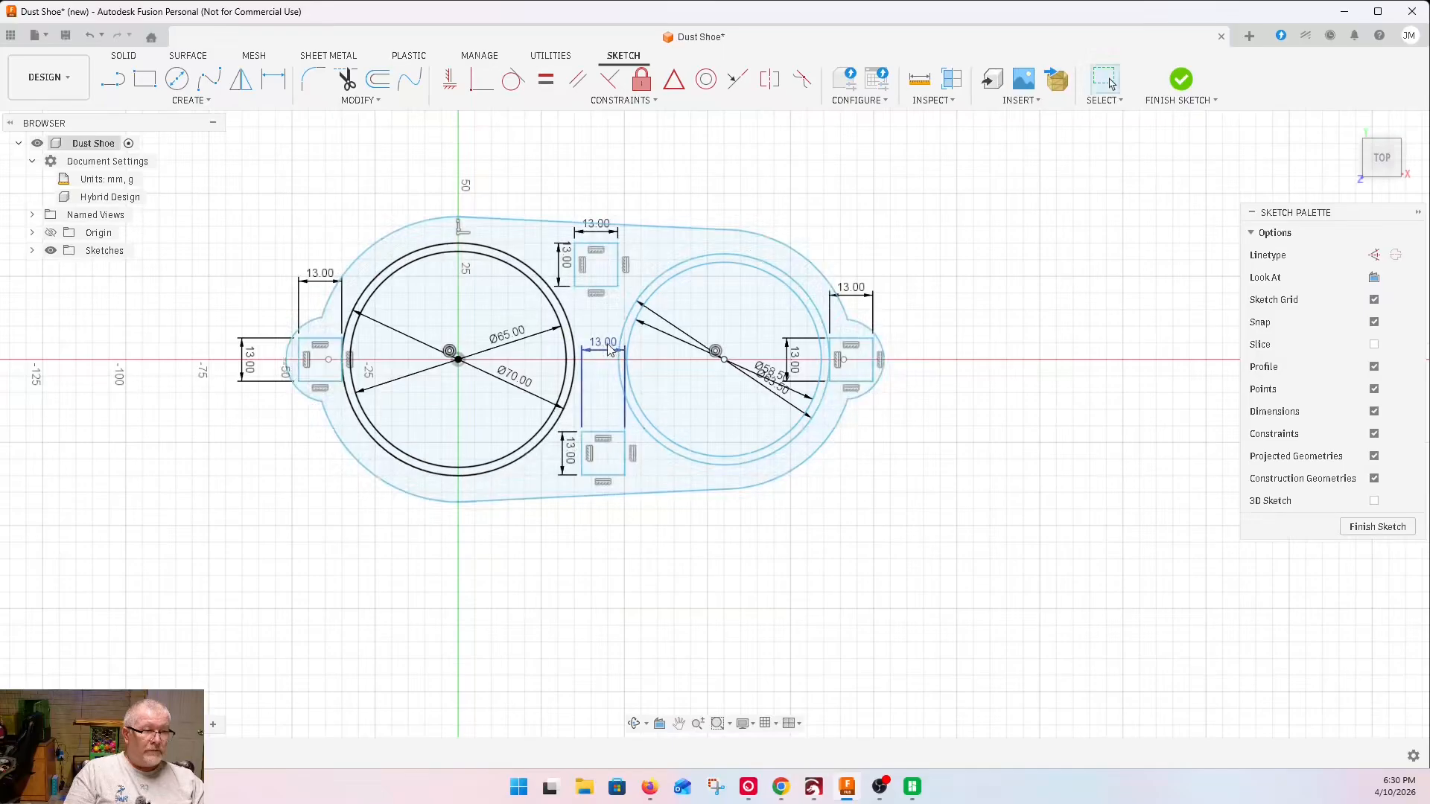
left_click_drag(602, 357, 594, 424)
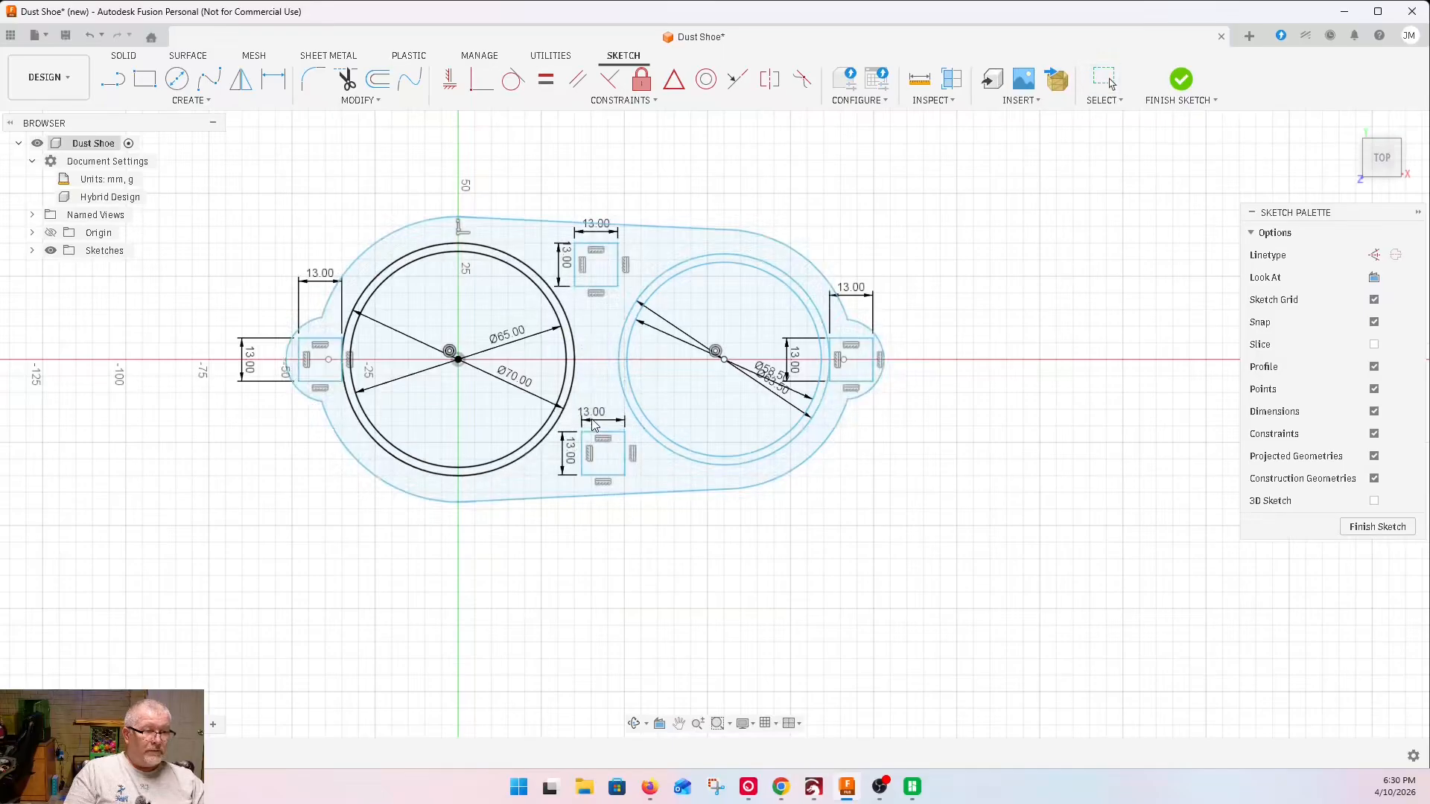
Shift the lower middle square slightly towards the lower outline edge, keeping it between the two circle sets
scroll(598, 439, "down", 3)
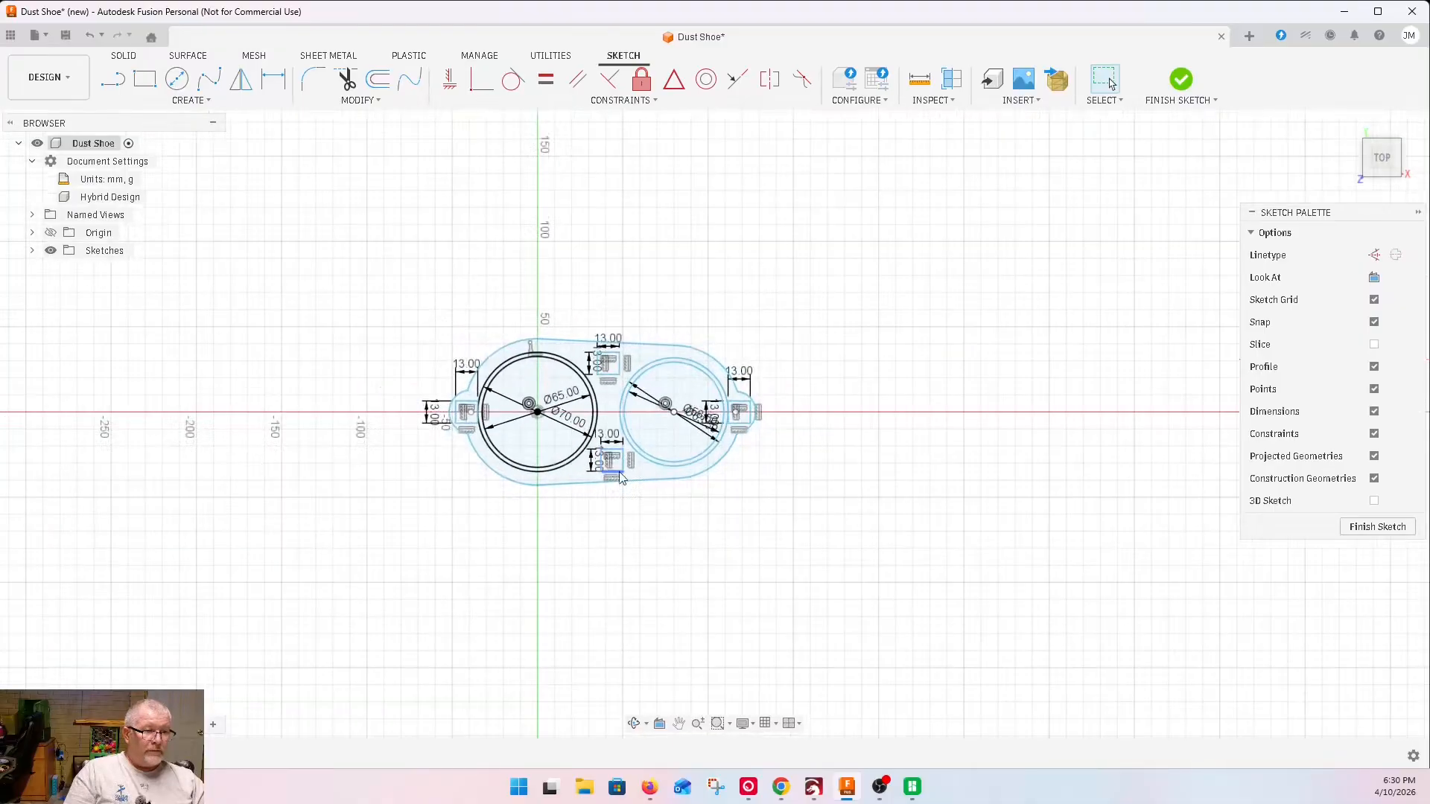
scroll(508, 365, "up", 5)
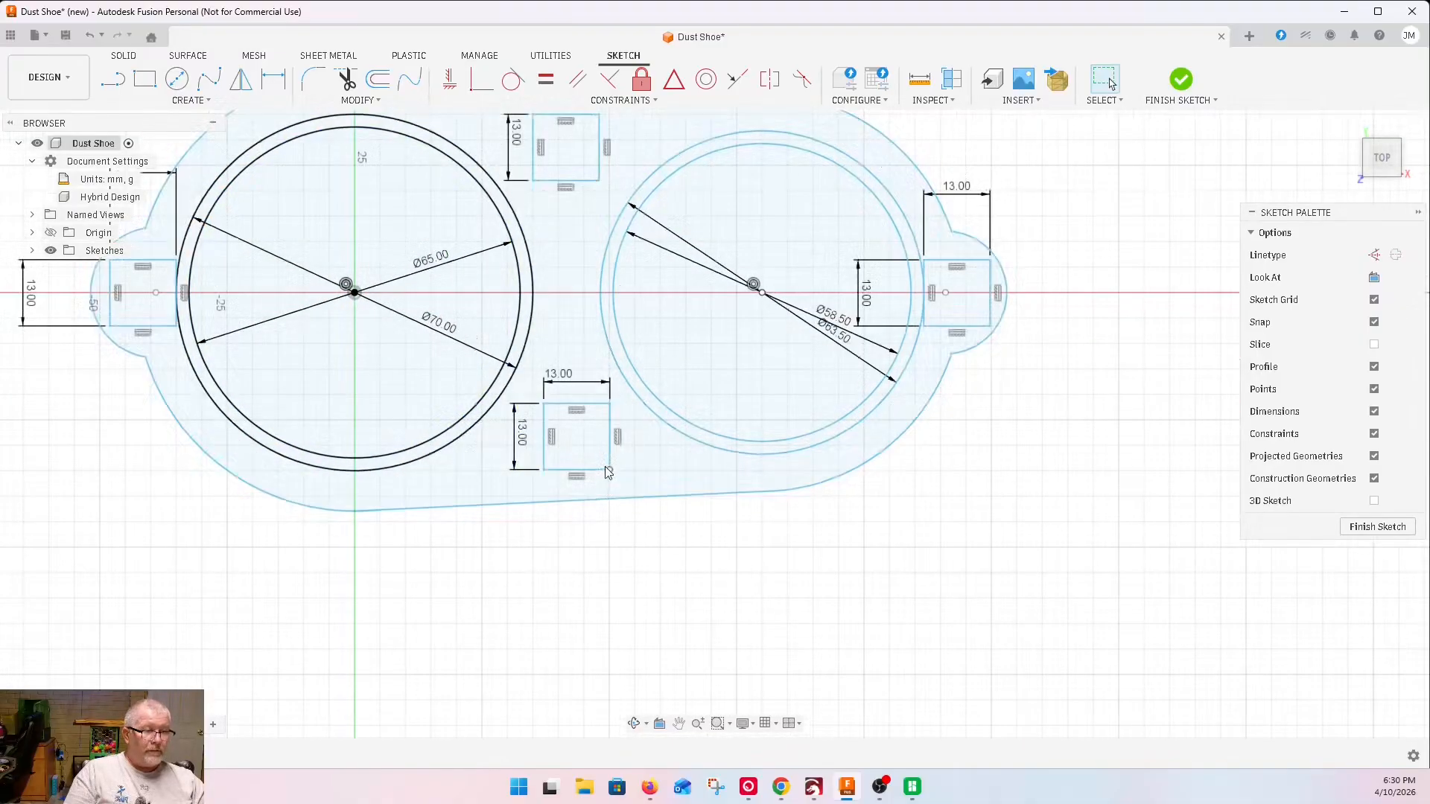
left_click_drag(601, 470, 602, 481)
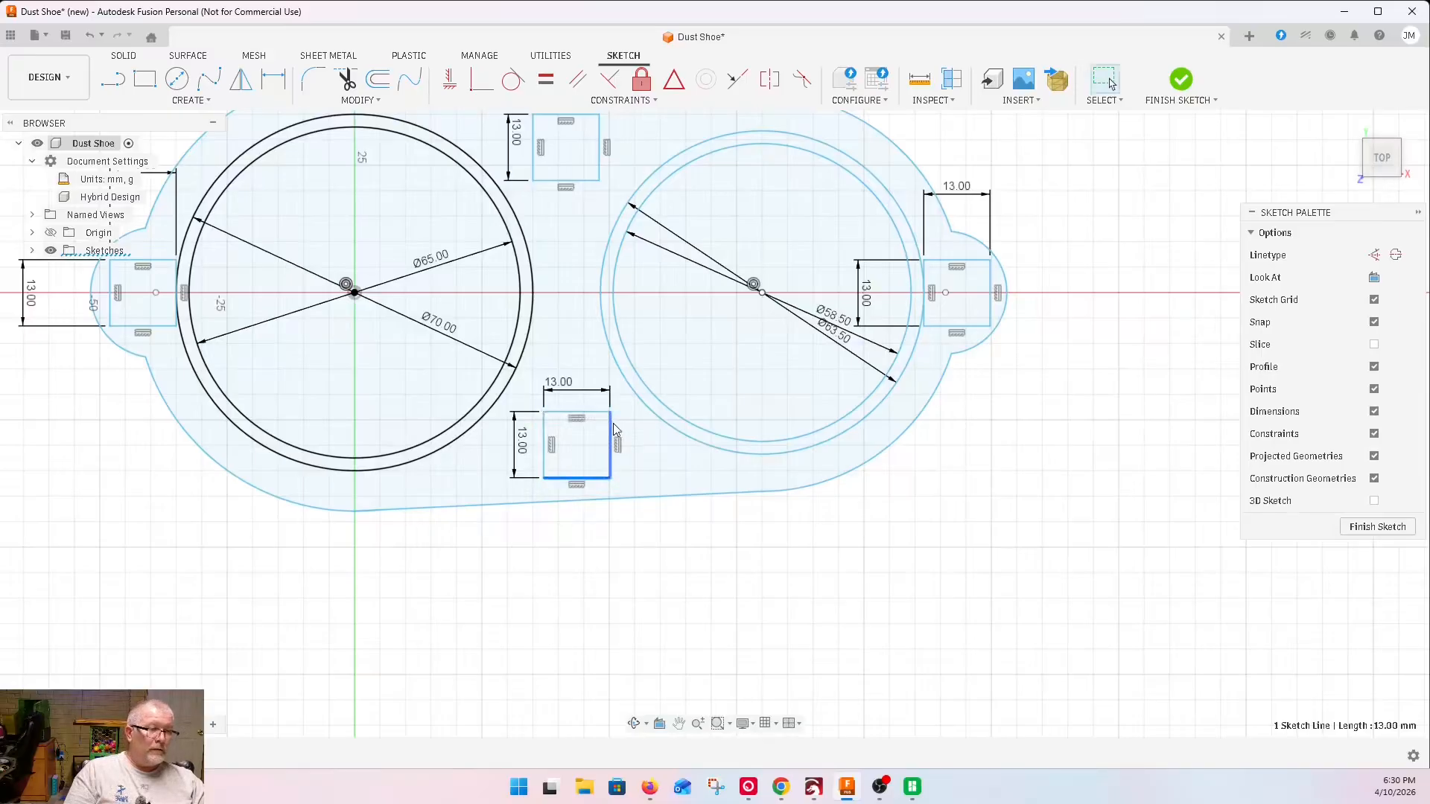
left_click_drag(614, 423, 610, 427)
scroll(514, 523, "up", 2)
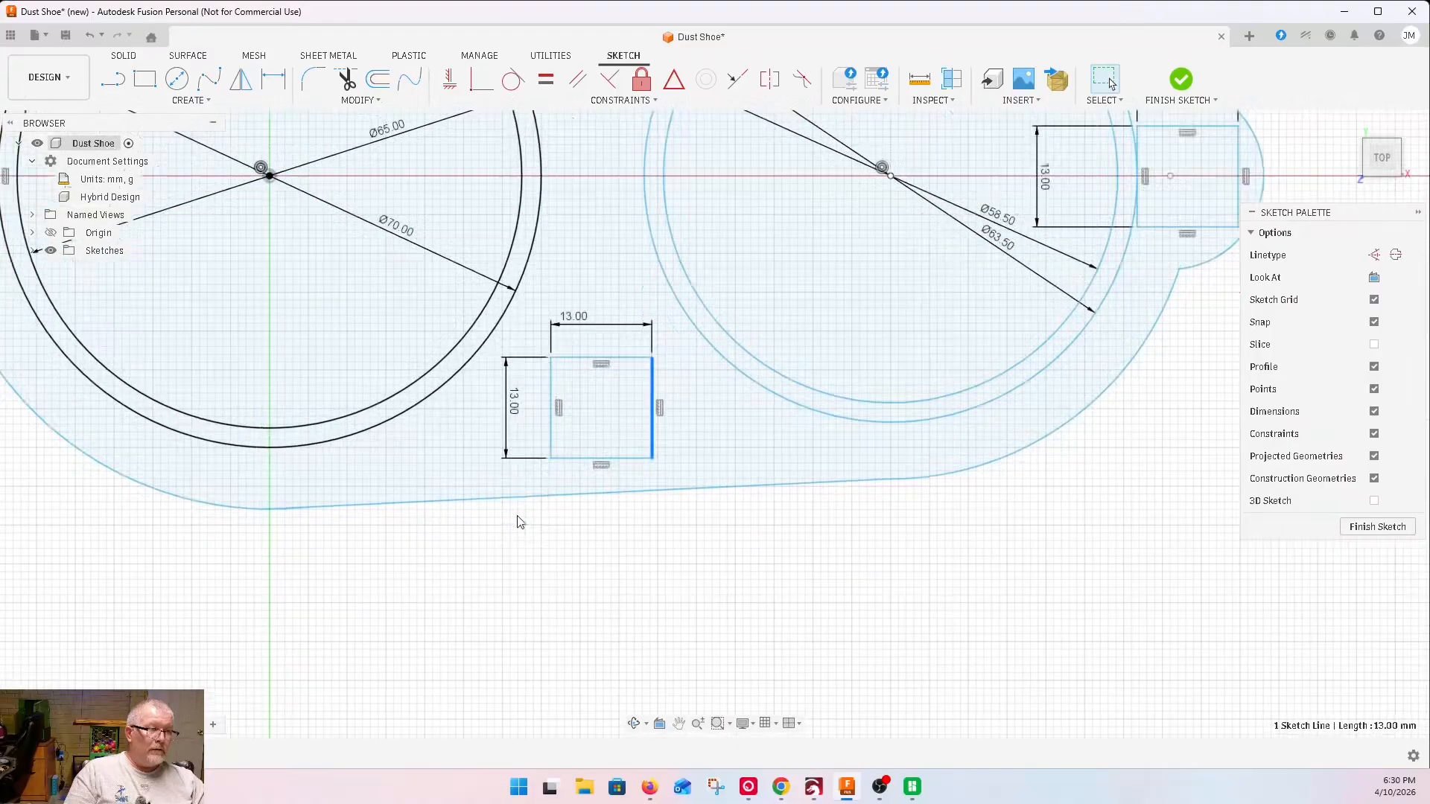
Shift the upper middle square slightly towards the upper outline edge and bring its two dimensions closer to it
scroll(520, 521, "down", 4)
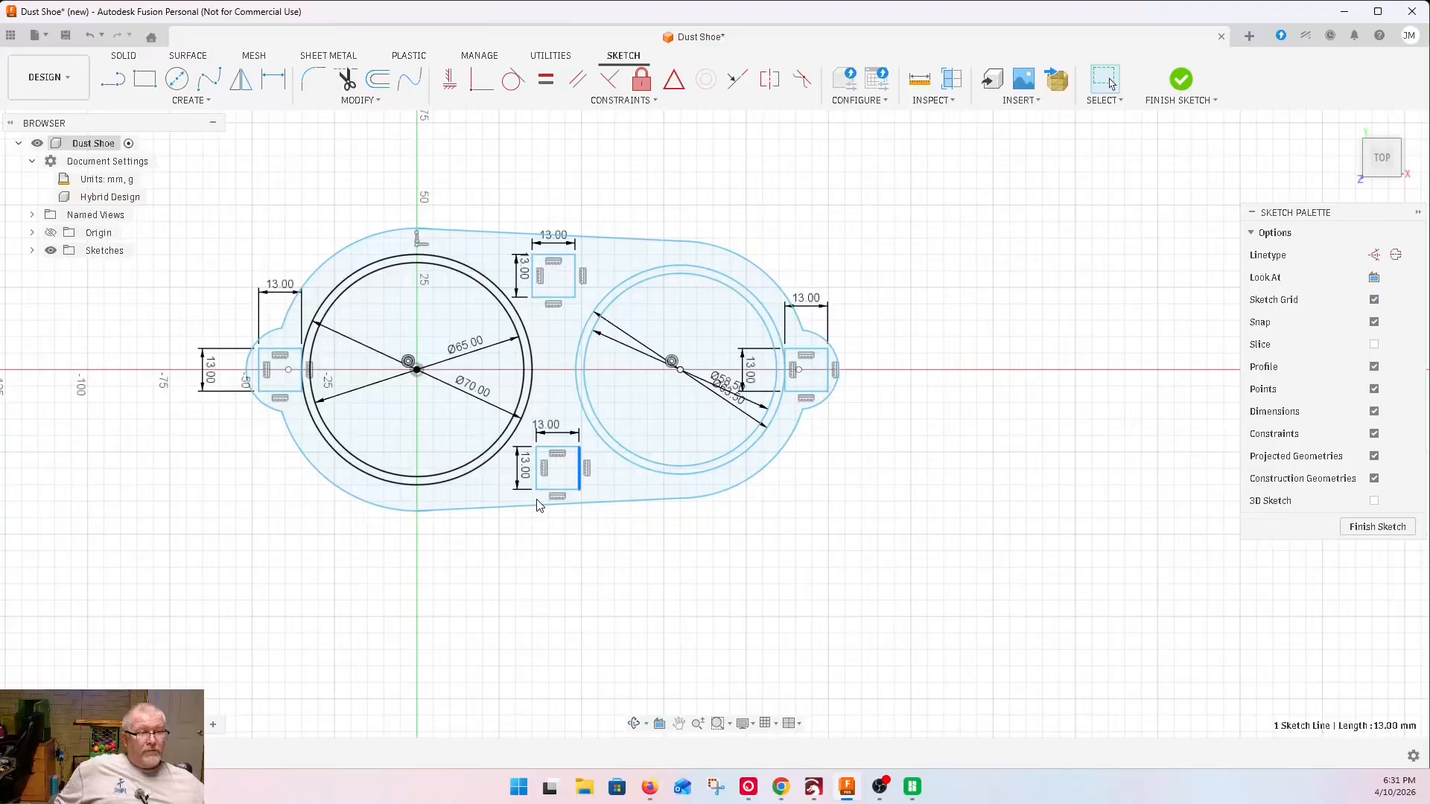
scroll(527, 244, "up", 3)
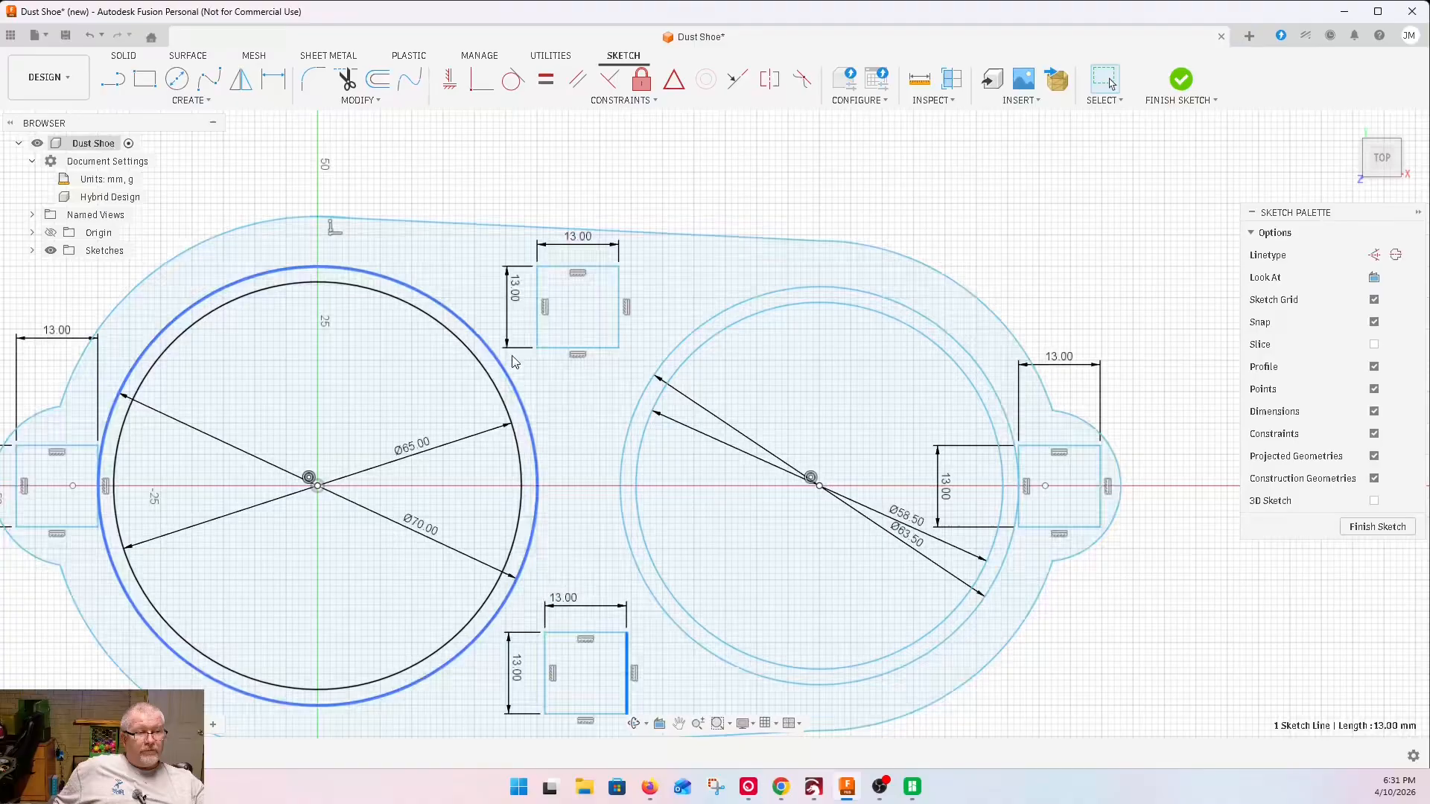
left_click_drag(565, 356, 565, 349)
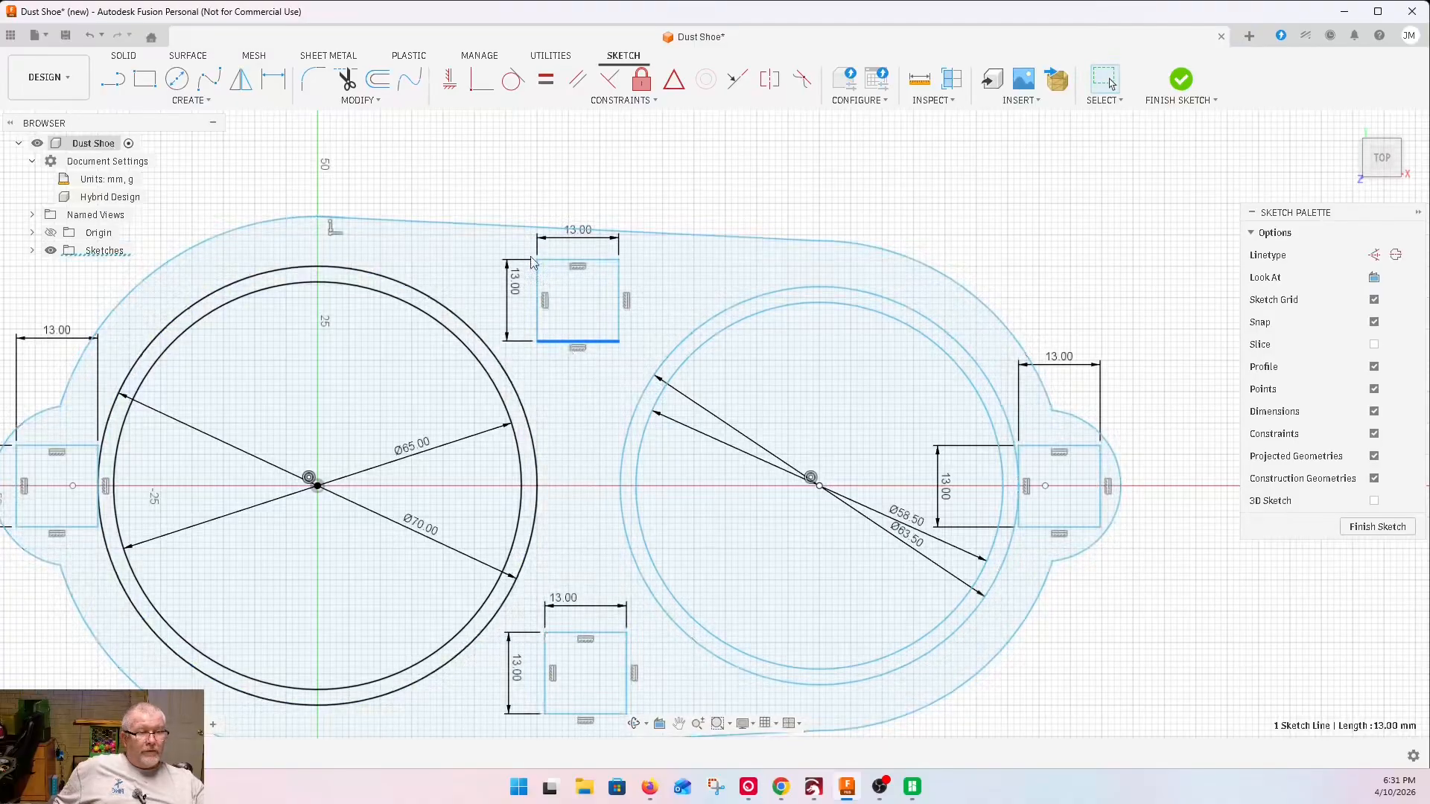
left_click_drag(569, 245, 565, 255)
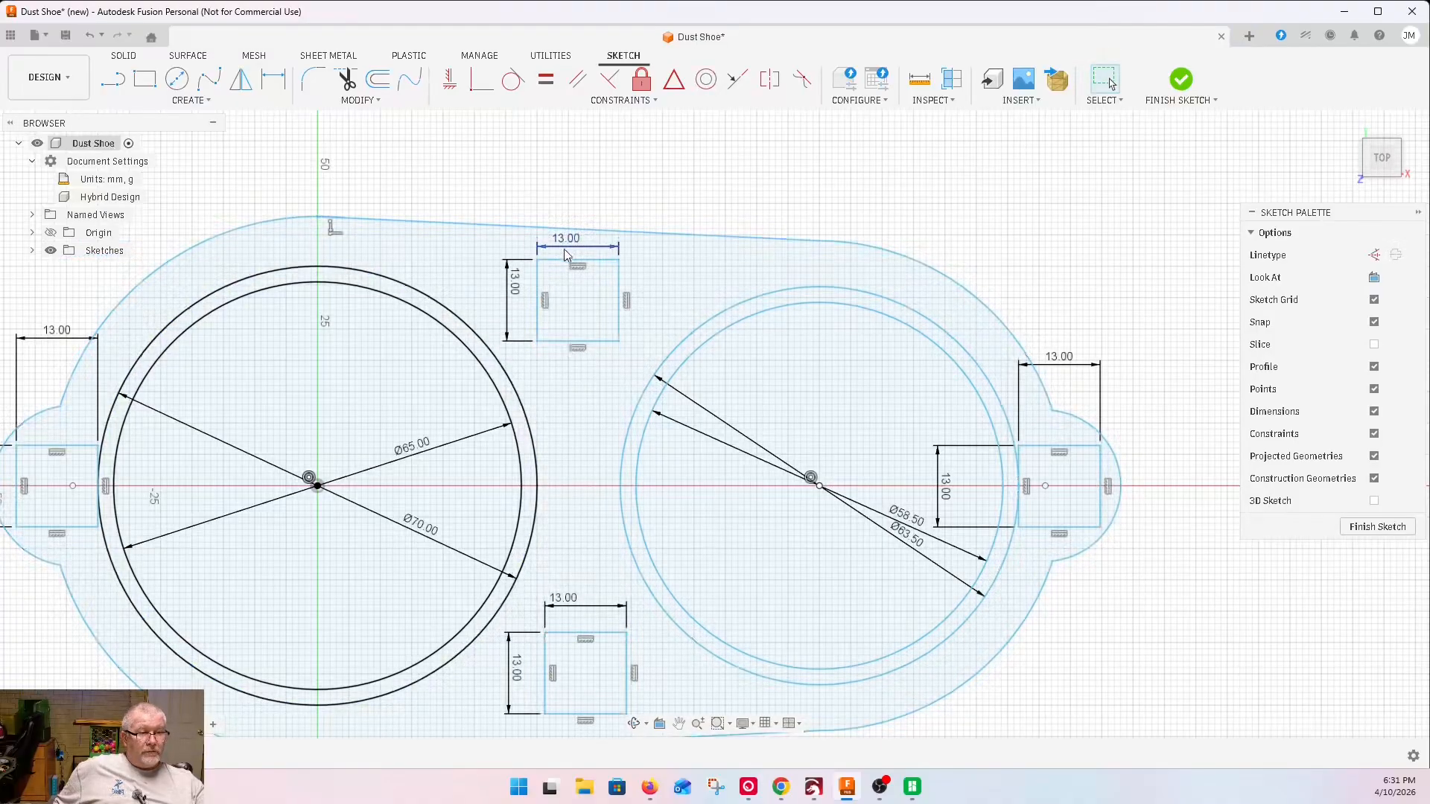
left_click_drag(509, 315, 519, 315)
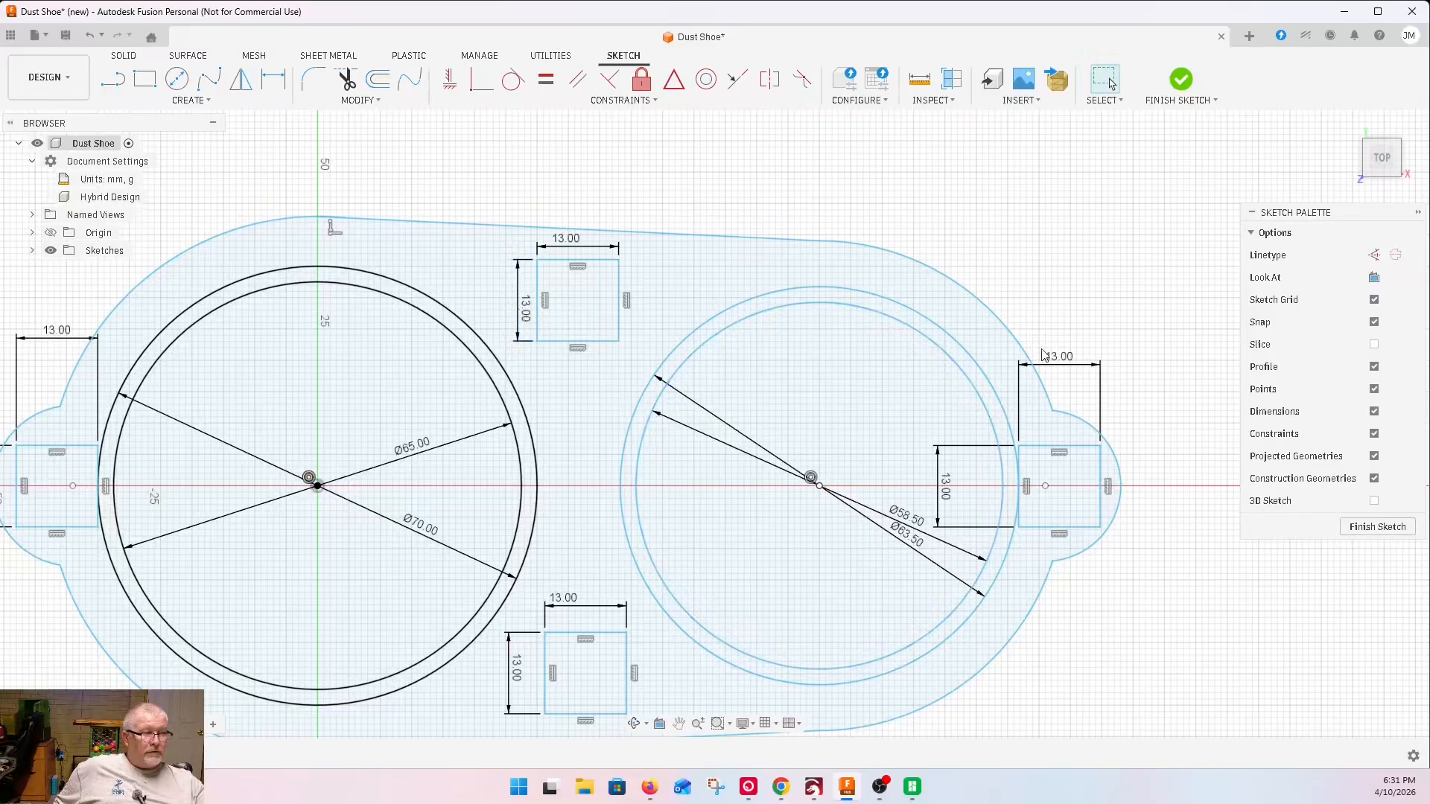
Move both dimensions of the square beside the 63.5 mm circle and the opposite end square's width dimension close to their squares
left_click_drag(1054, 370, 1052, 438)
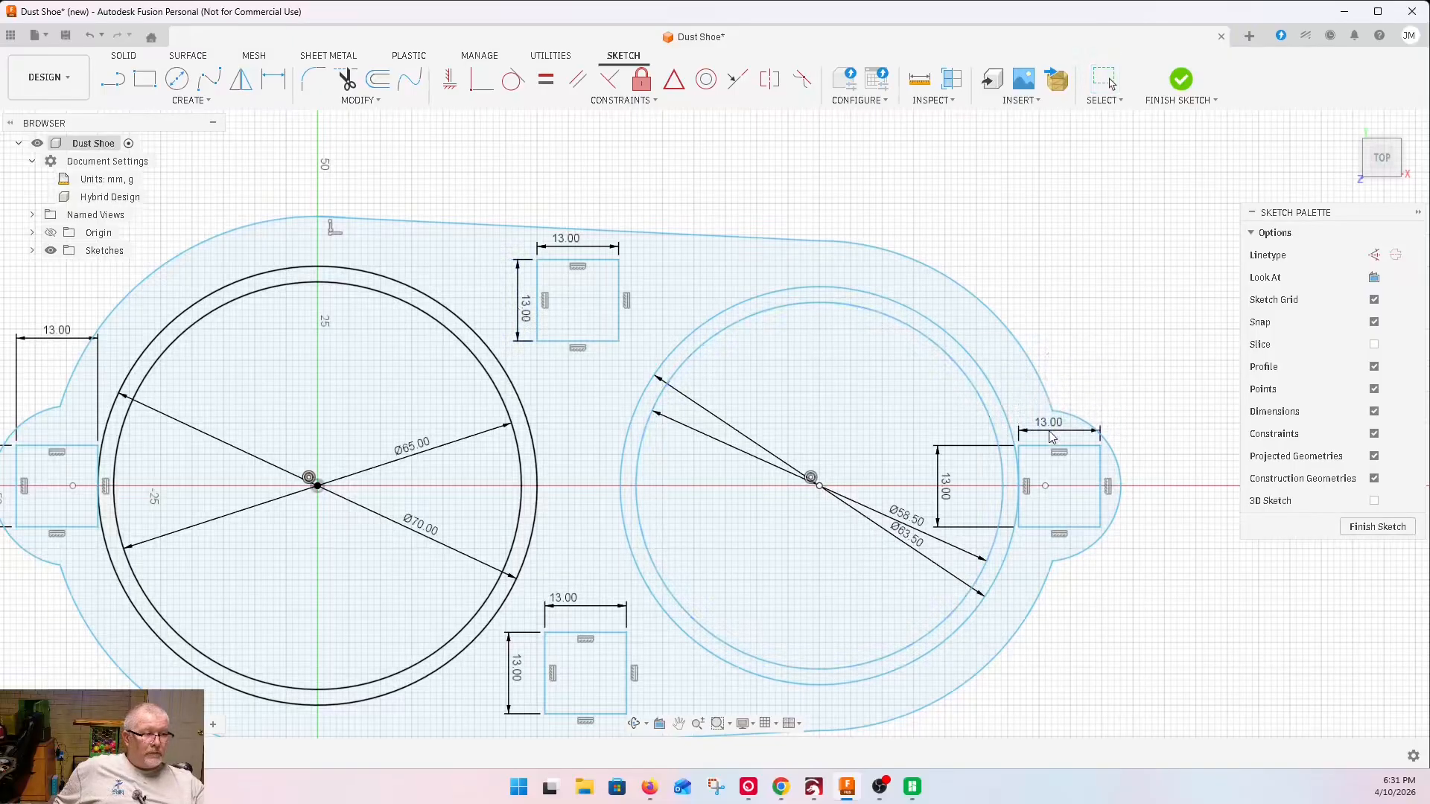
left_click_drag(943, 476, 1011, 484)
scroll(1137, 513, "down", 3)
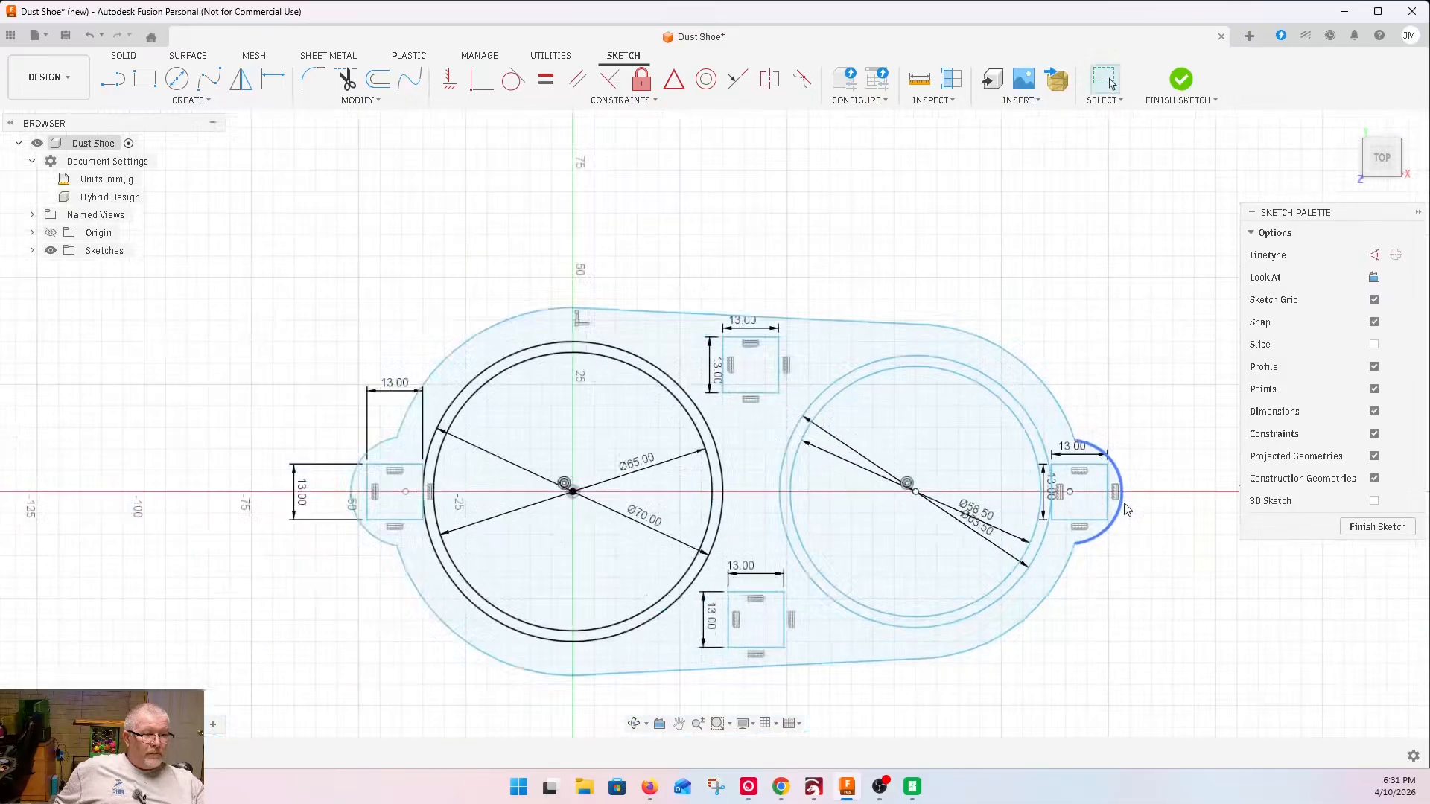
scroll(498, 449, "up", 5)
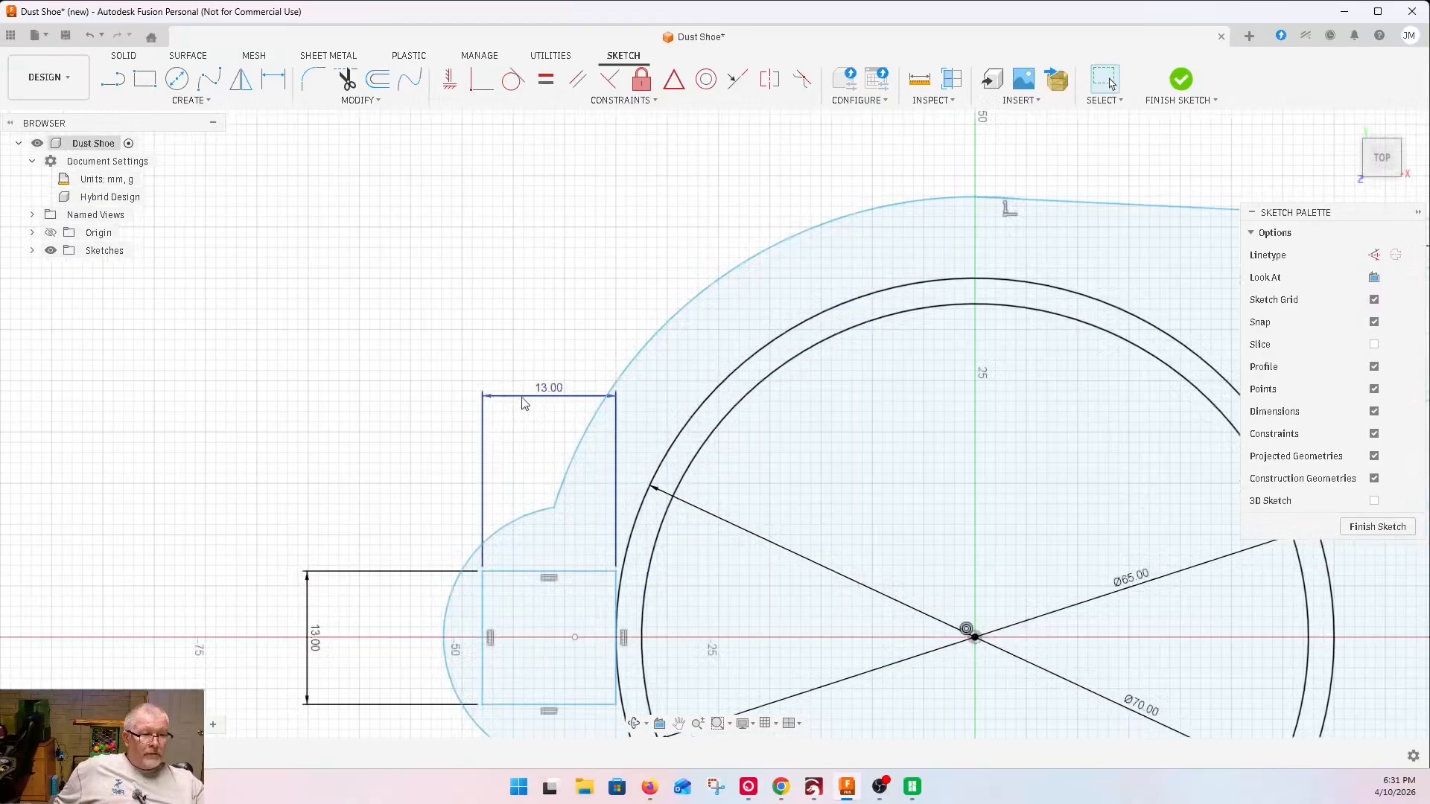
left_click_drag(523, 403, 520, 557)
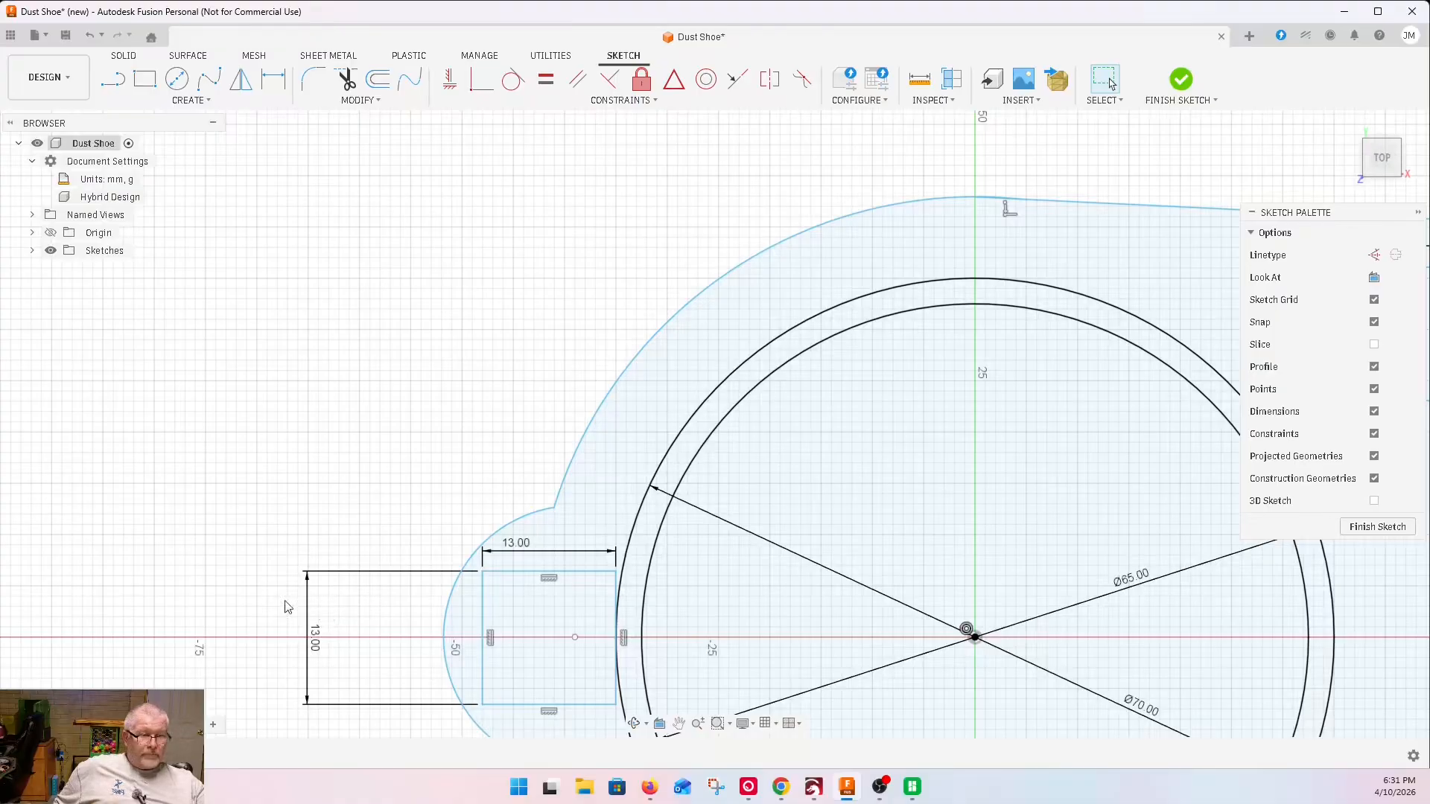
Move the height dimension of the end square beside the 70 mm circle close to the square
left_click_drag(310, 610, 464, 611)
scroll(202, 369, "down", 3)
scroll(186, 343, "down", 2)
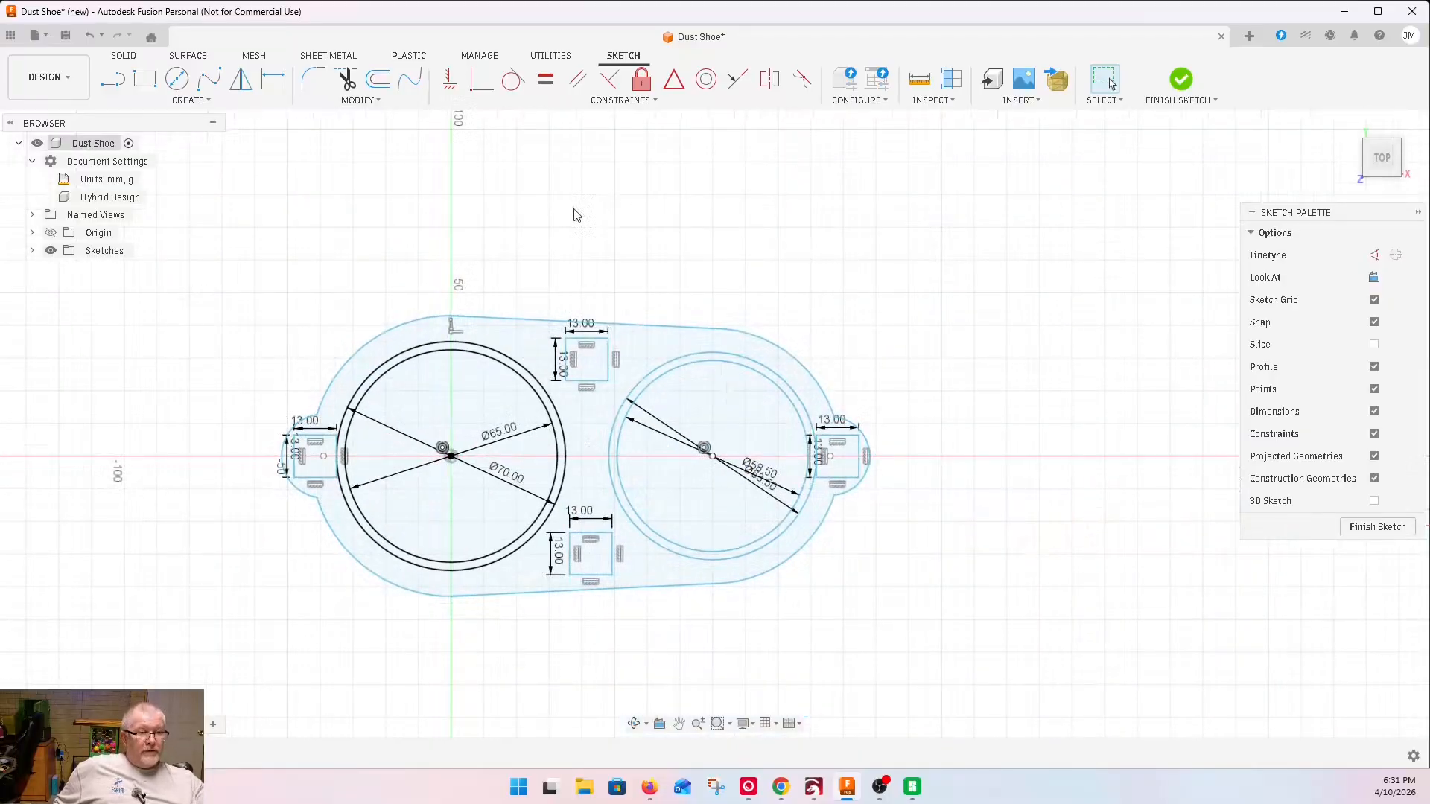
Draw a rectangle 20 mm wide and about 12.6 mm high across the upper outline edge above the 70 mm circle
scroll(600, 522, "up", 2)
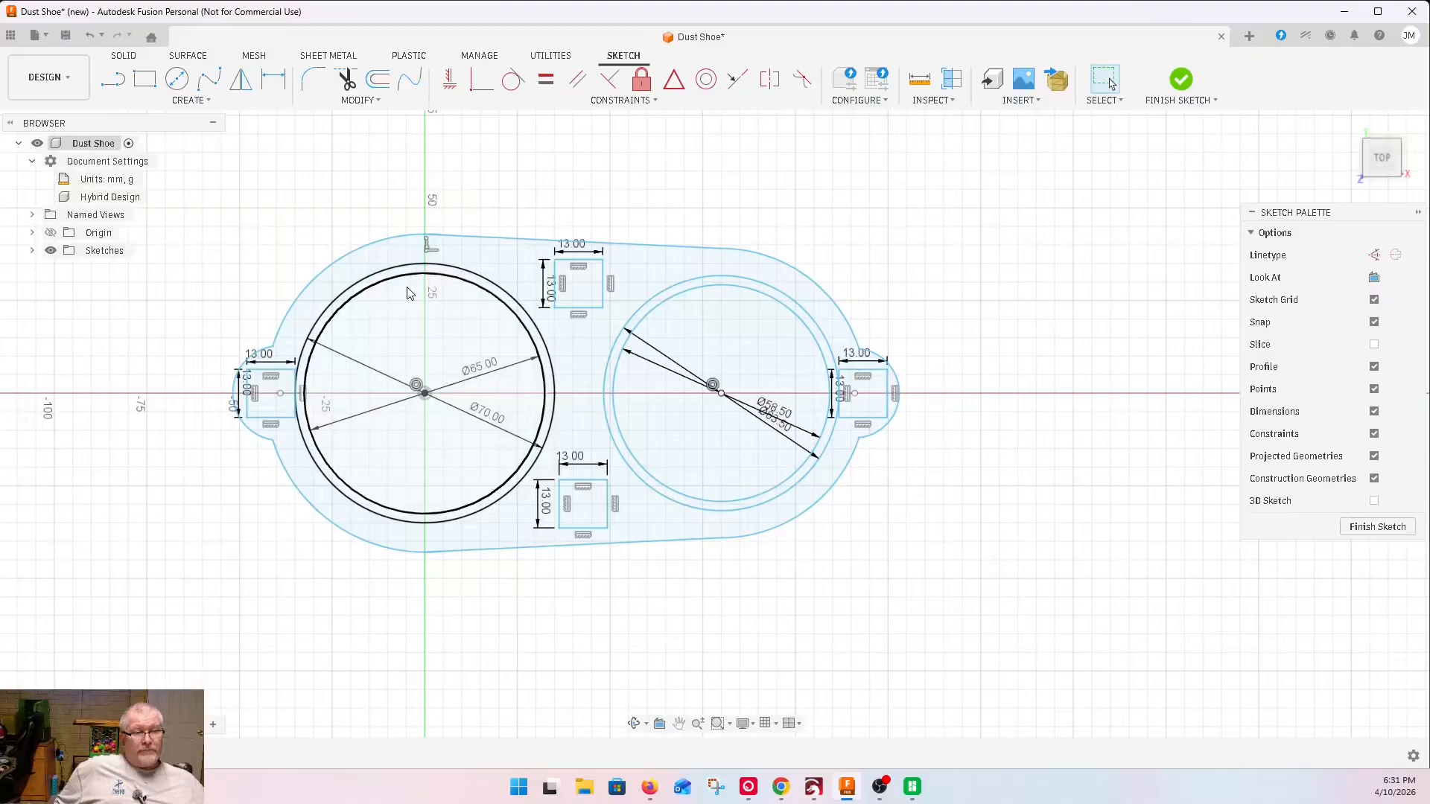
scroll(389, 319, "up", 2)
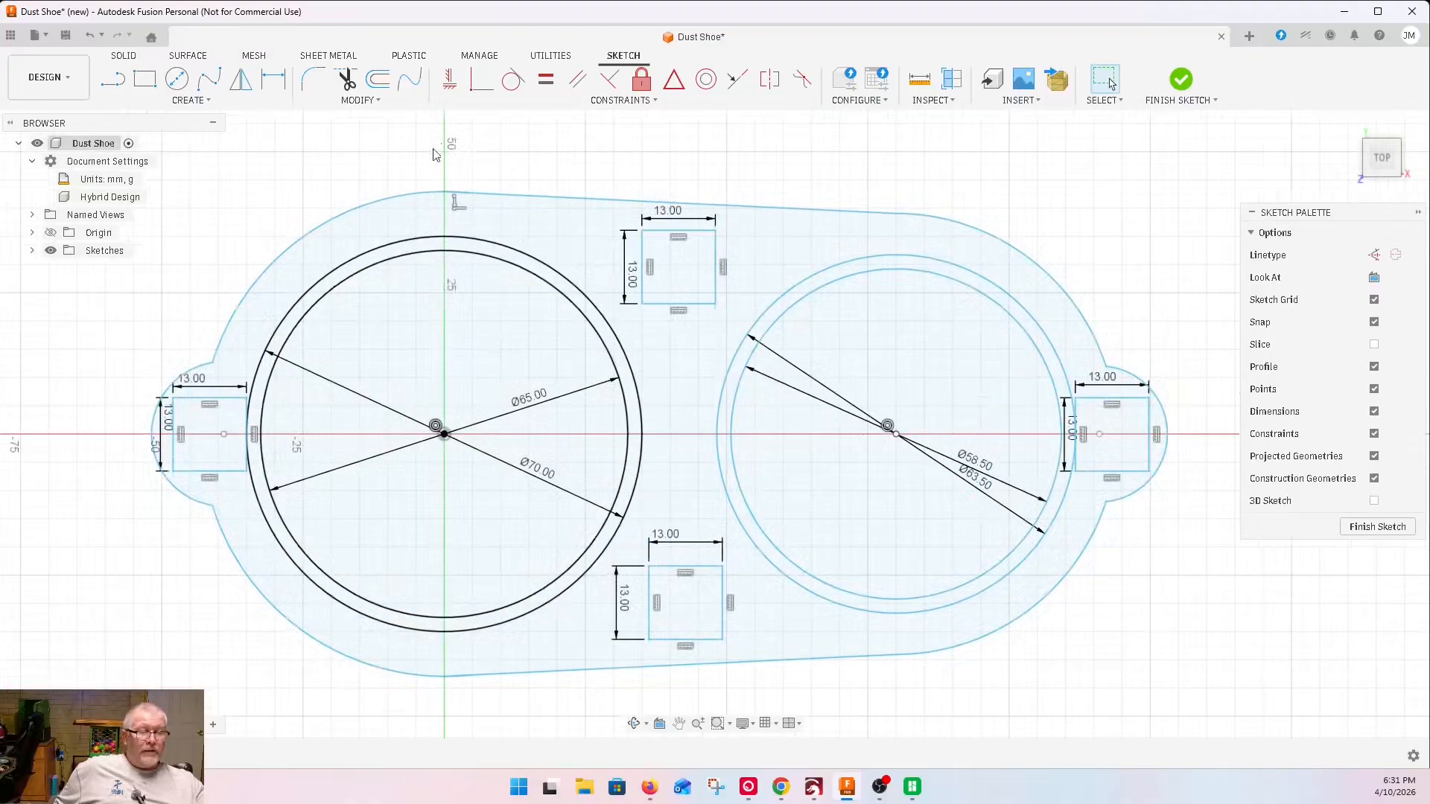
scroll(425, 246, "down", 2)
scroll(408, 321, "up", 3)
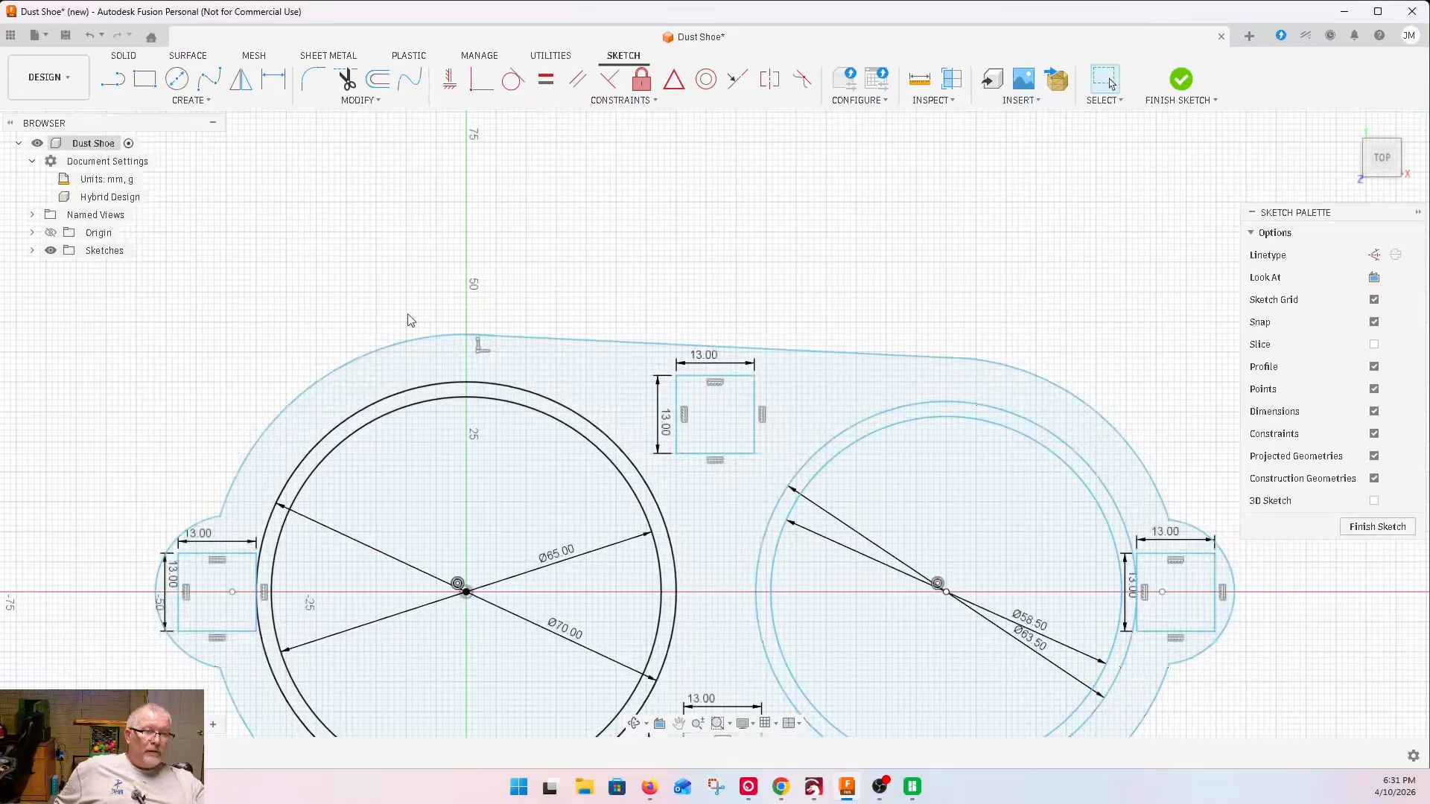
left_click(408, 371)
key("r")
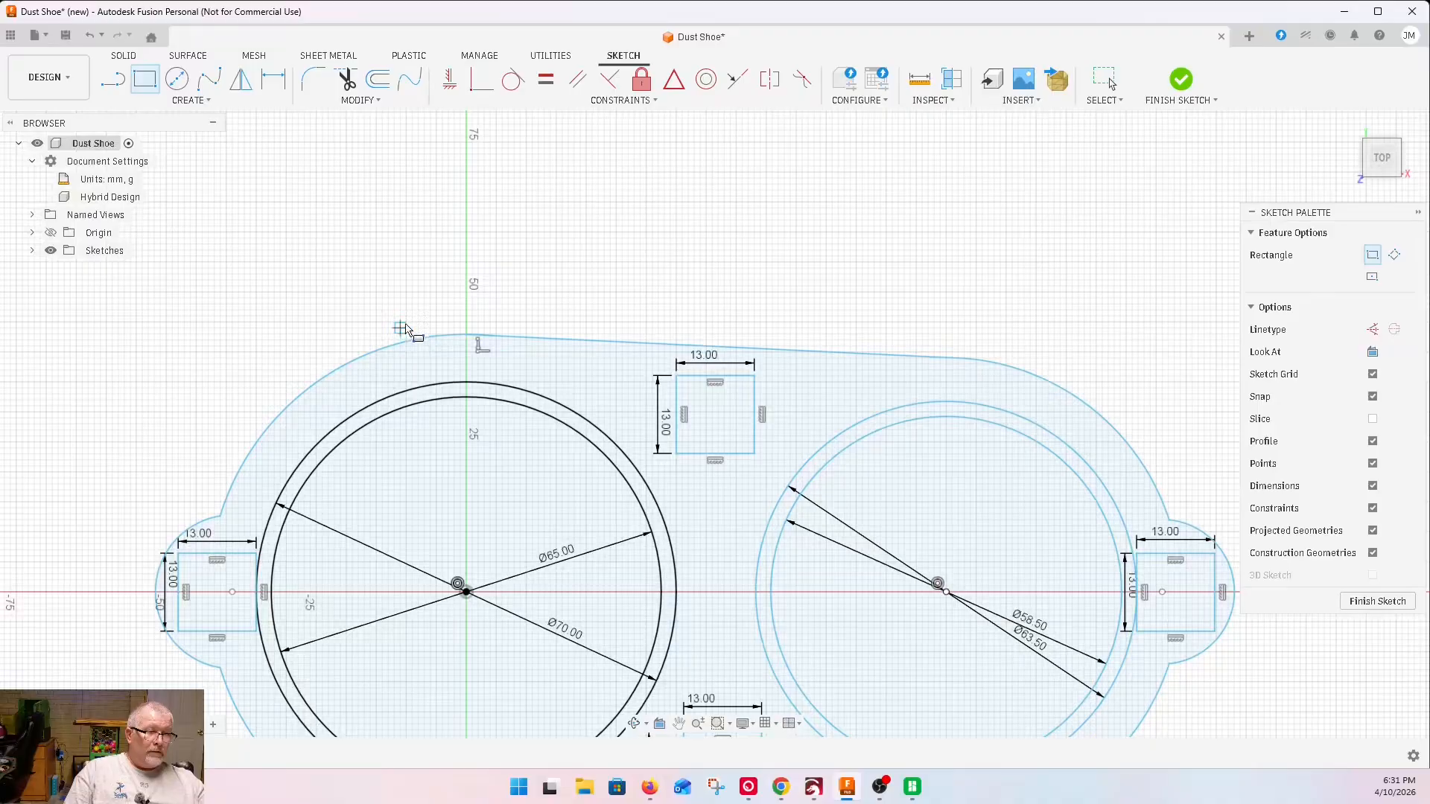
left_click(394, 328)
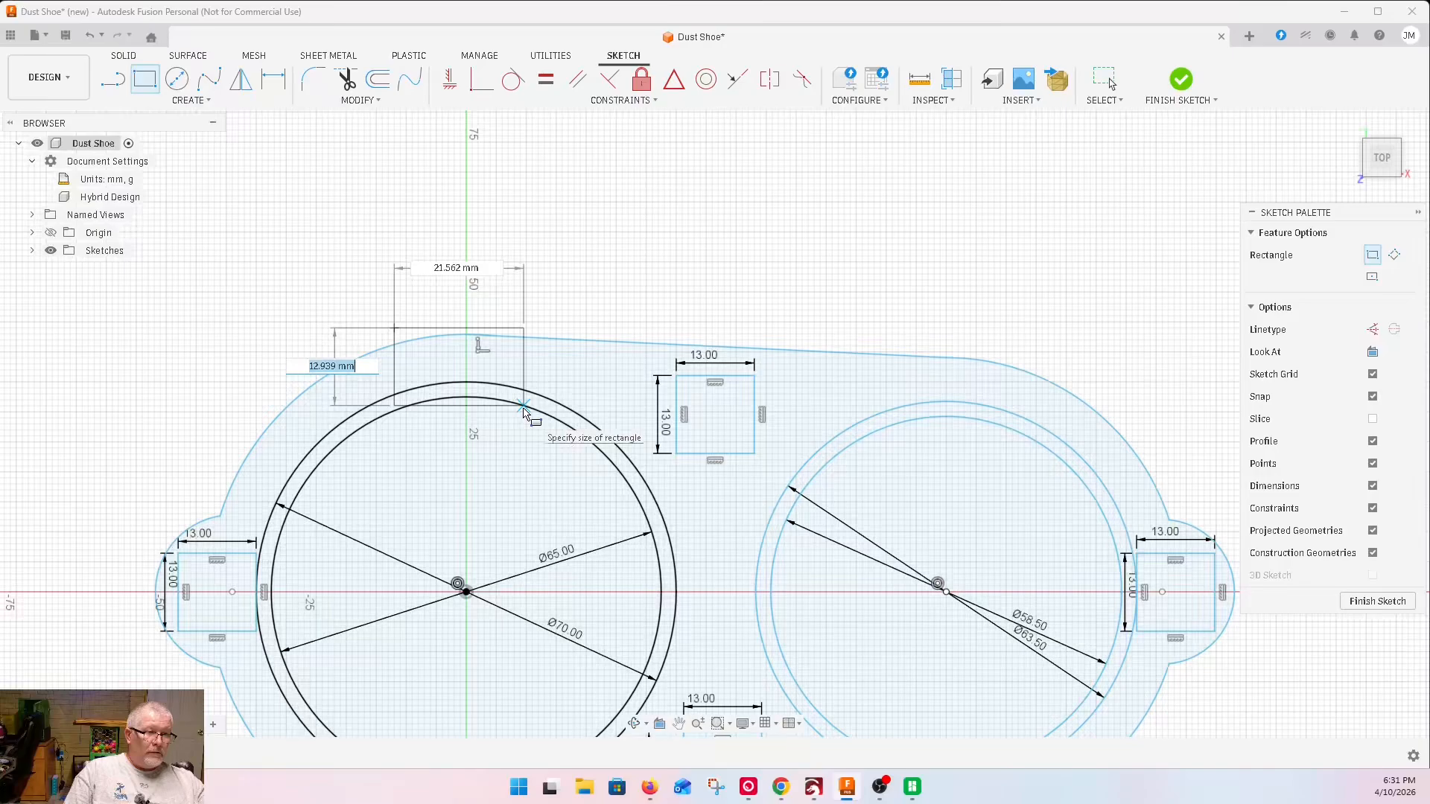
key("Tab")
type("20")
key("Return")
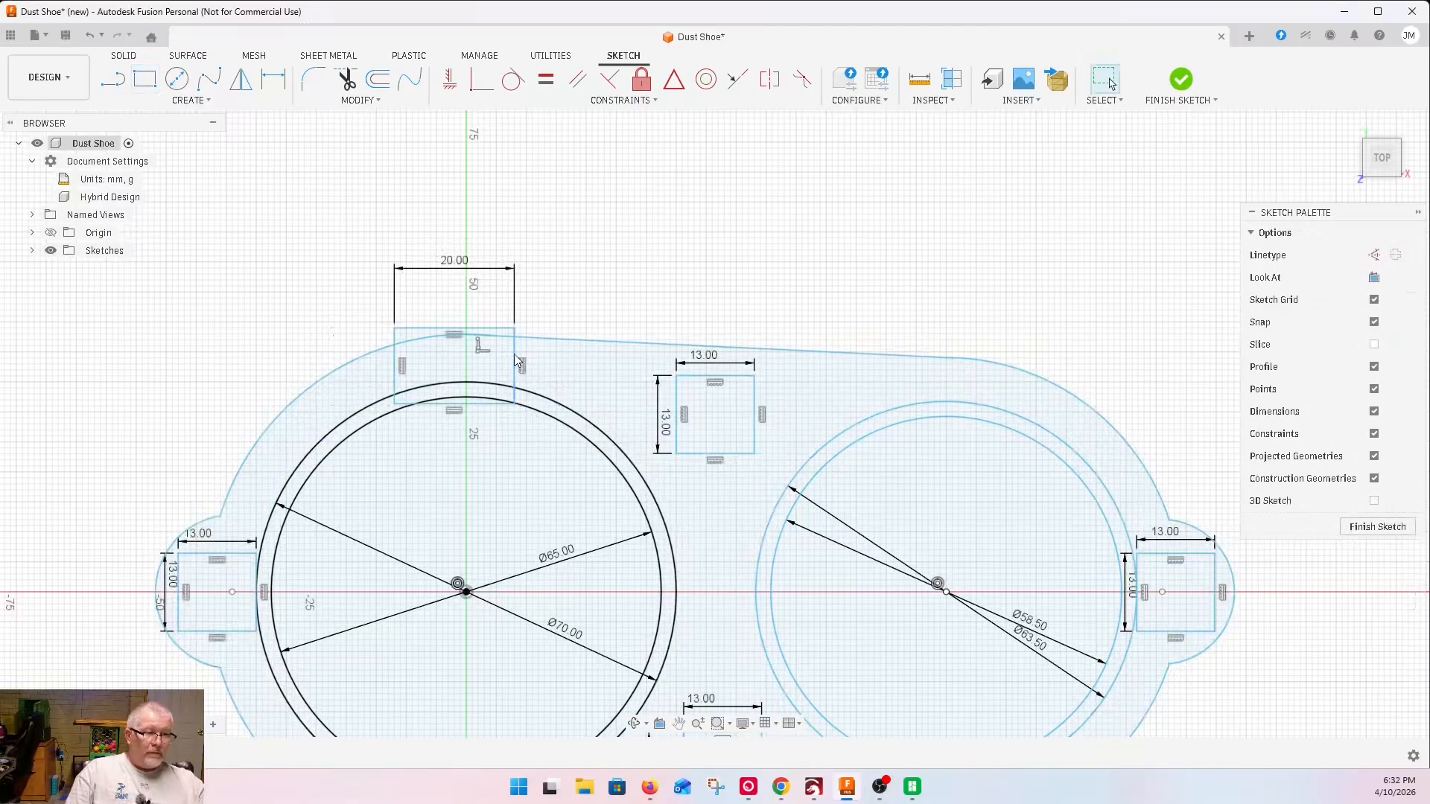
Centre the 20 mm wide rectangle on the vertical axis and shift it slightly outward past the upper outline edge
scroll(520, 377, "down", 3)
scroll(518, 372, "up", 6)
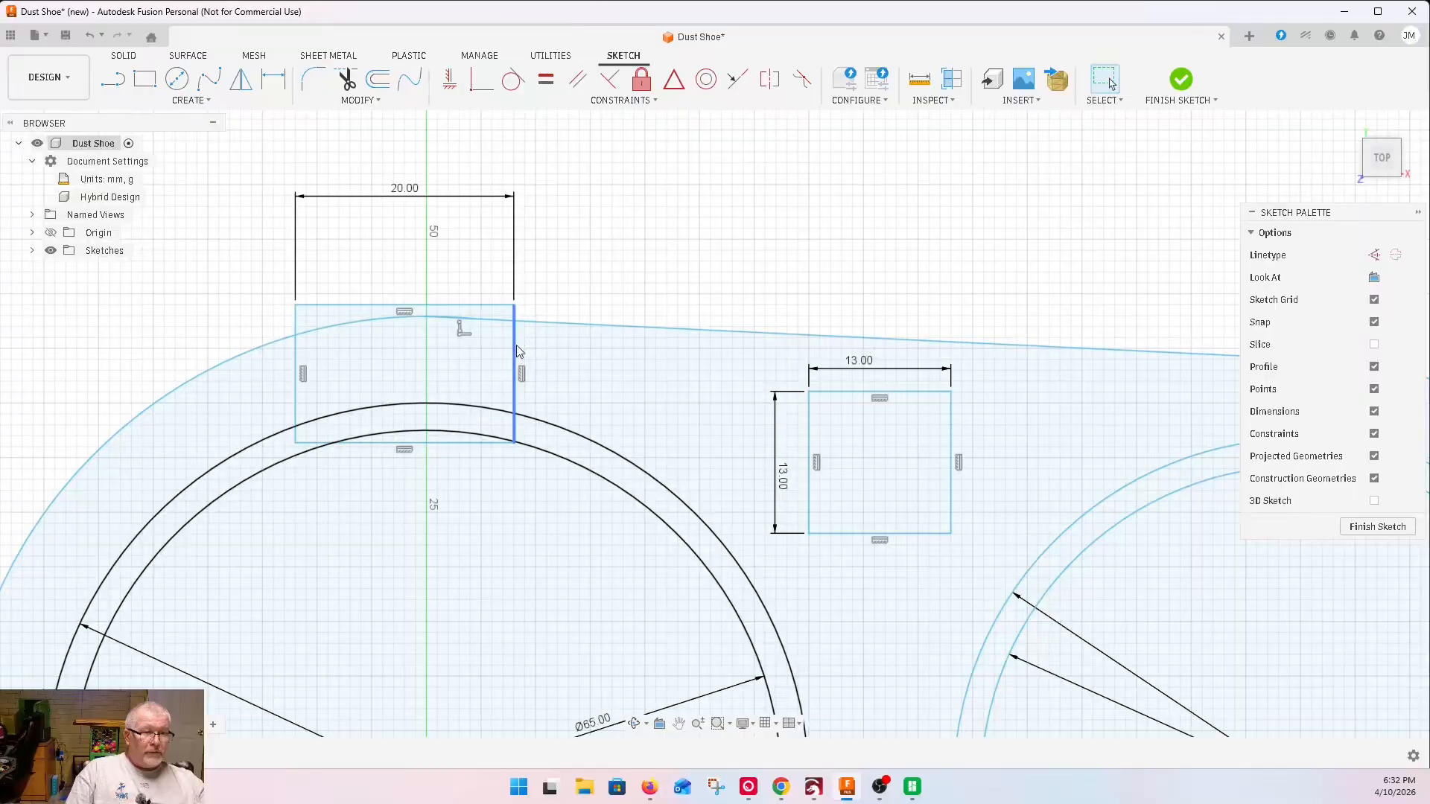
left_click_drag(519, 347, 540, 344)
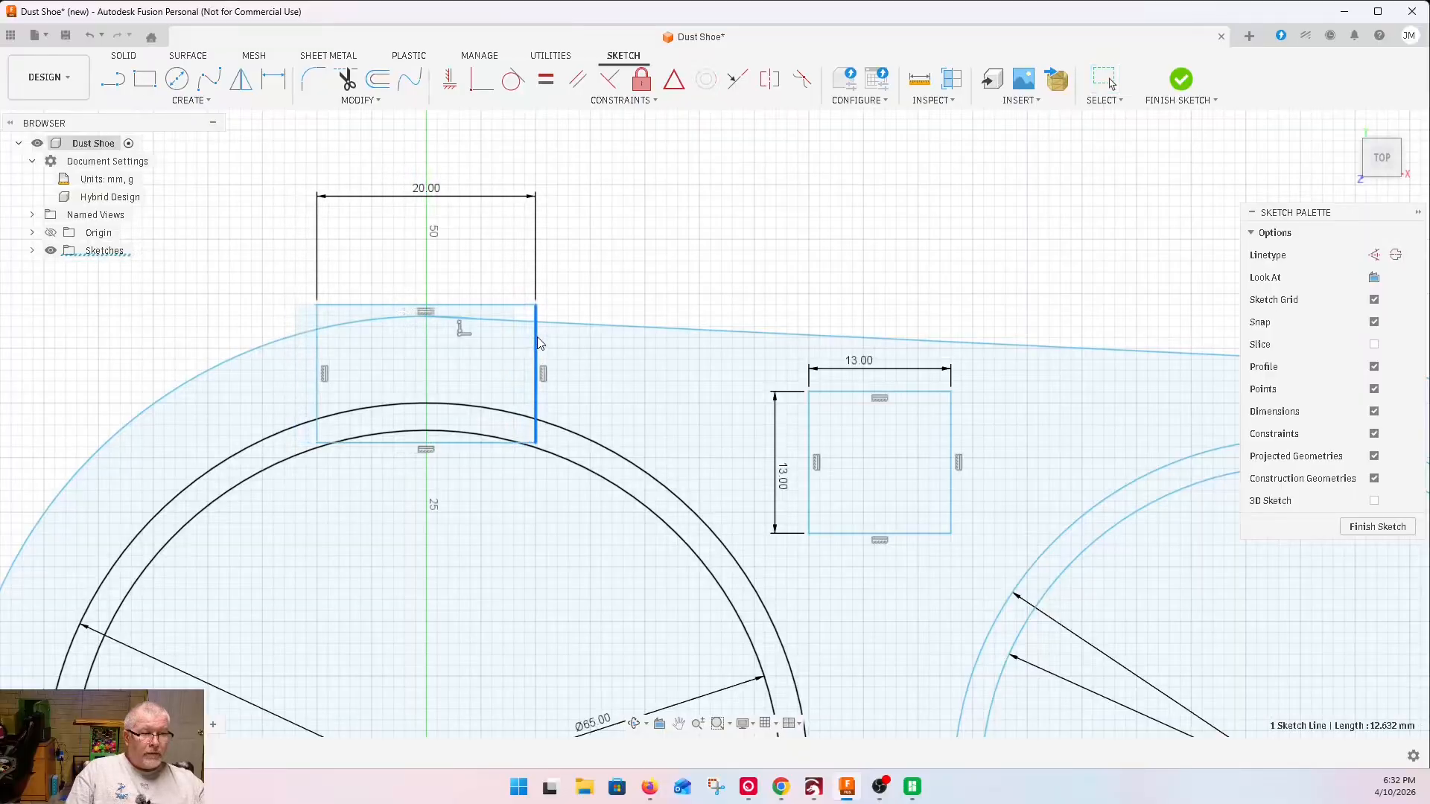
double_click(400, 307)
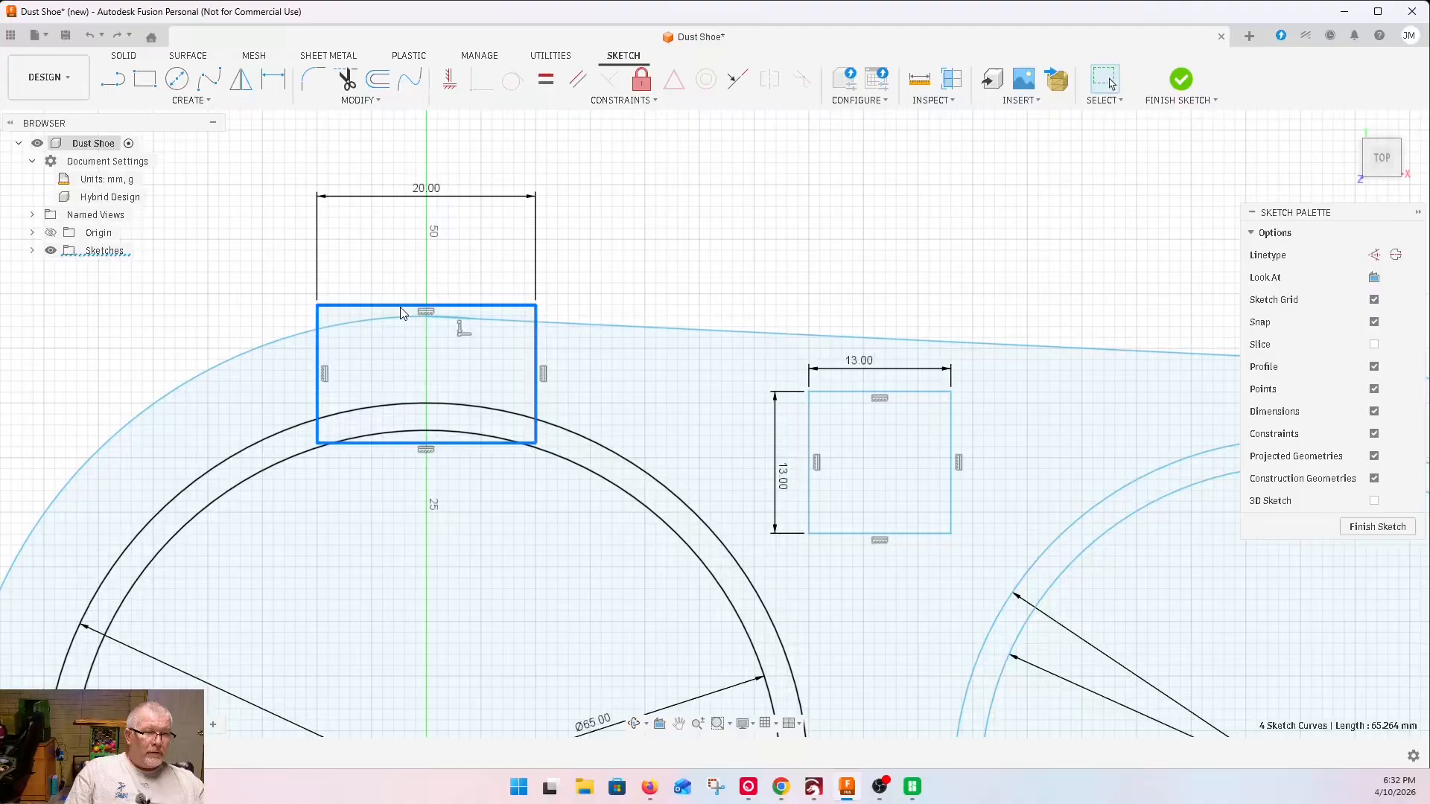
left_click_drag(400, 307, 422, 290)
scroll(414, 268, "down", 2)
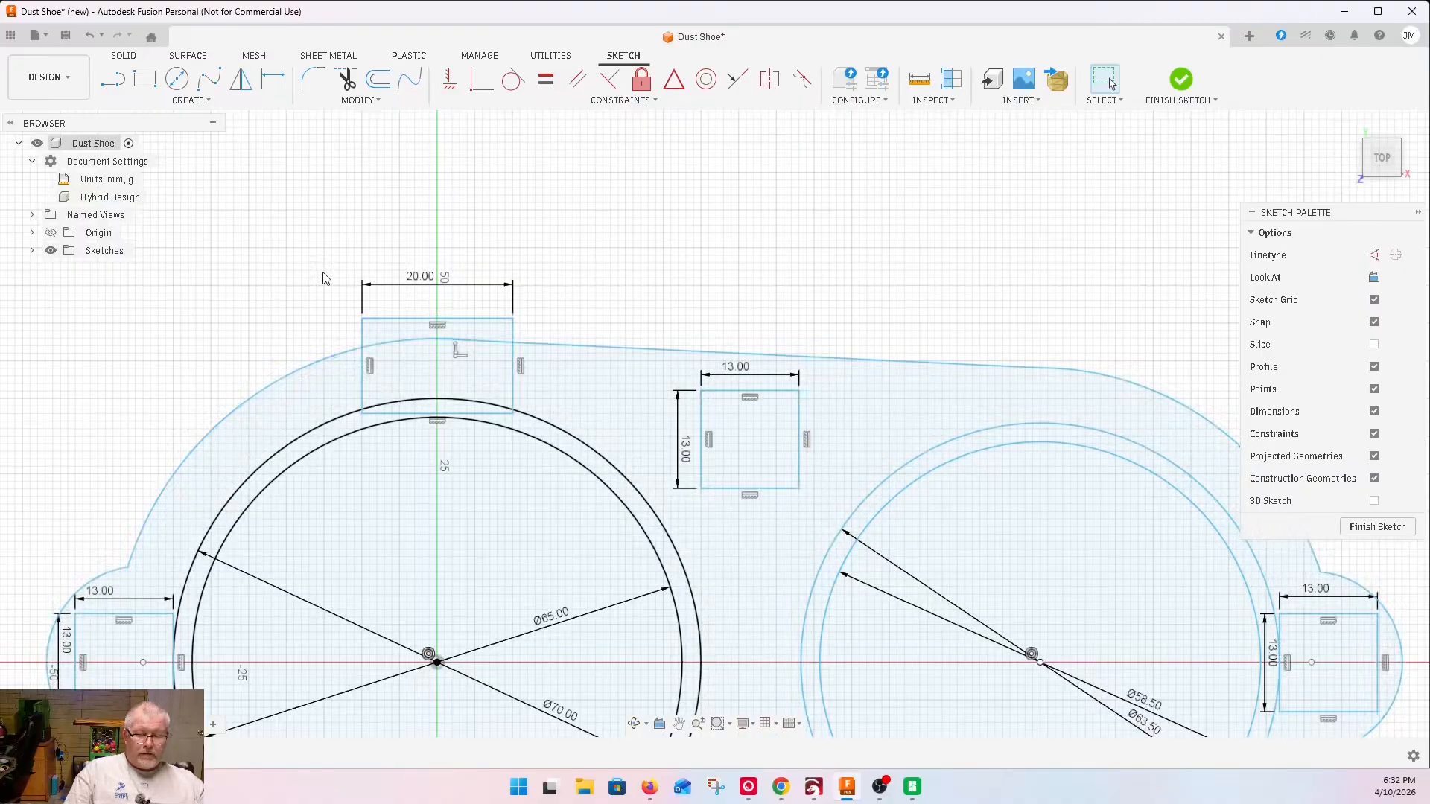
Draw a narrow upright rectangle about 3 by 17 mm through the 20 mm wide rectangle and centre it on the vertical axis
key("r")
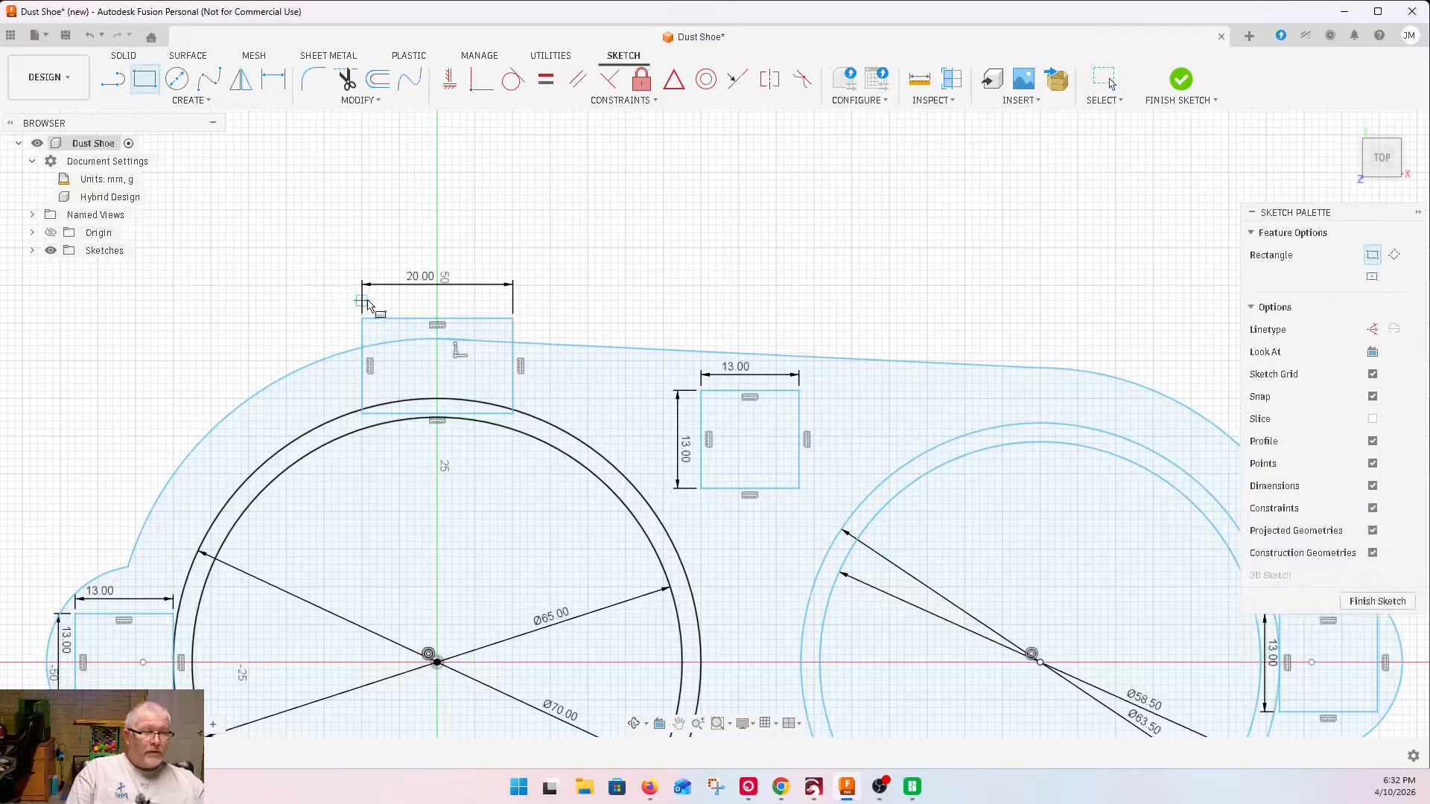
left_click(430, 308)
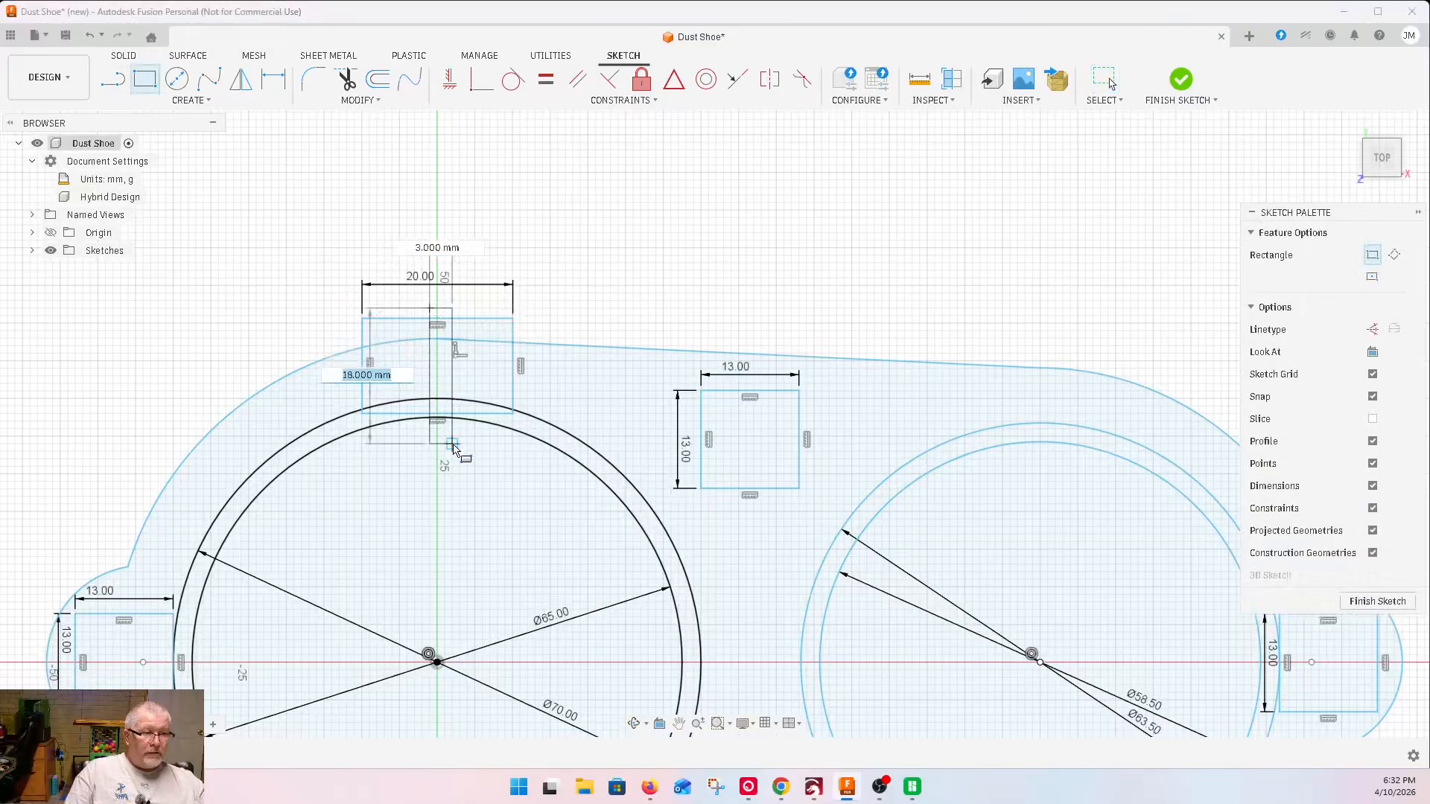
left_click(453, 442)
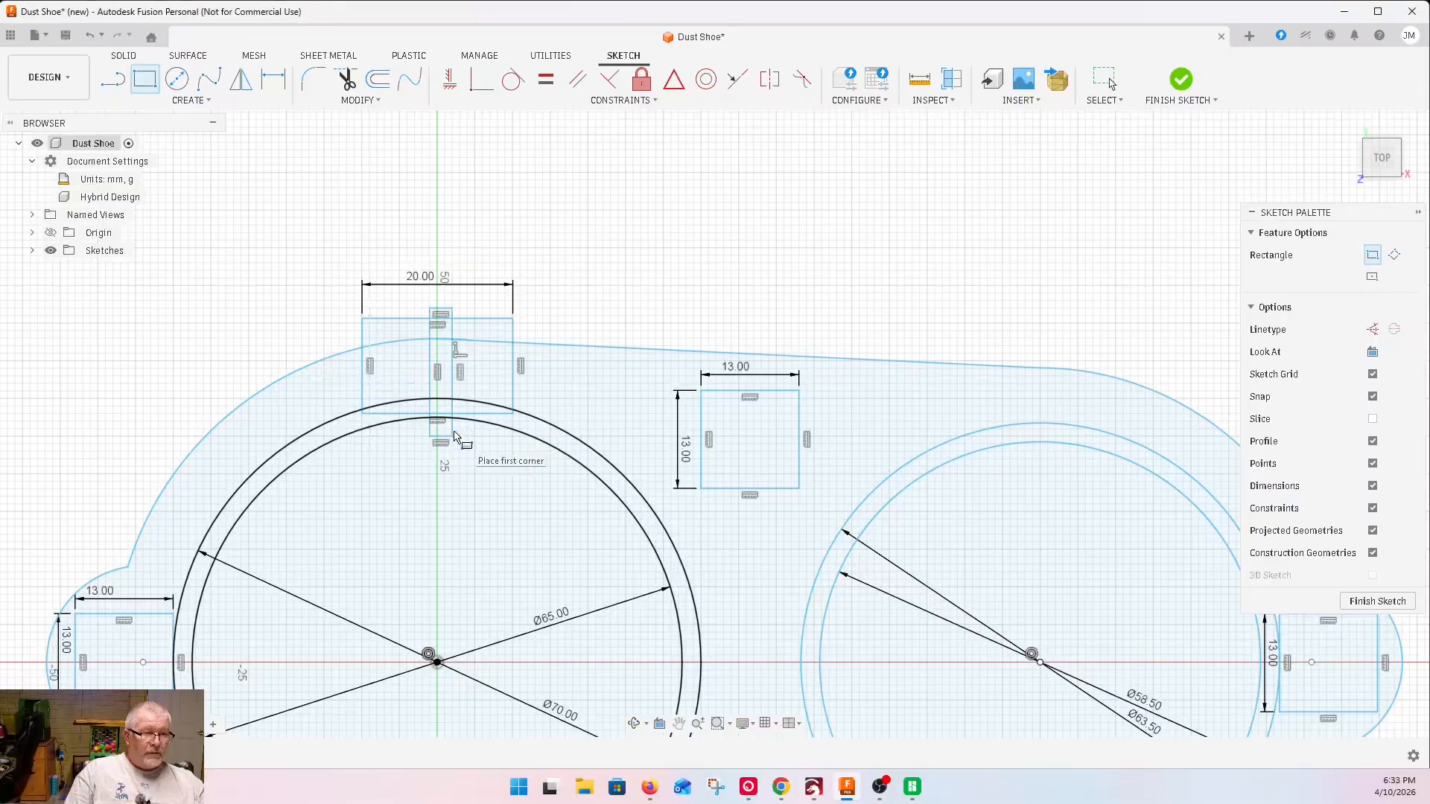
key("Escape")
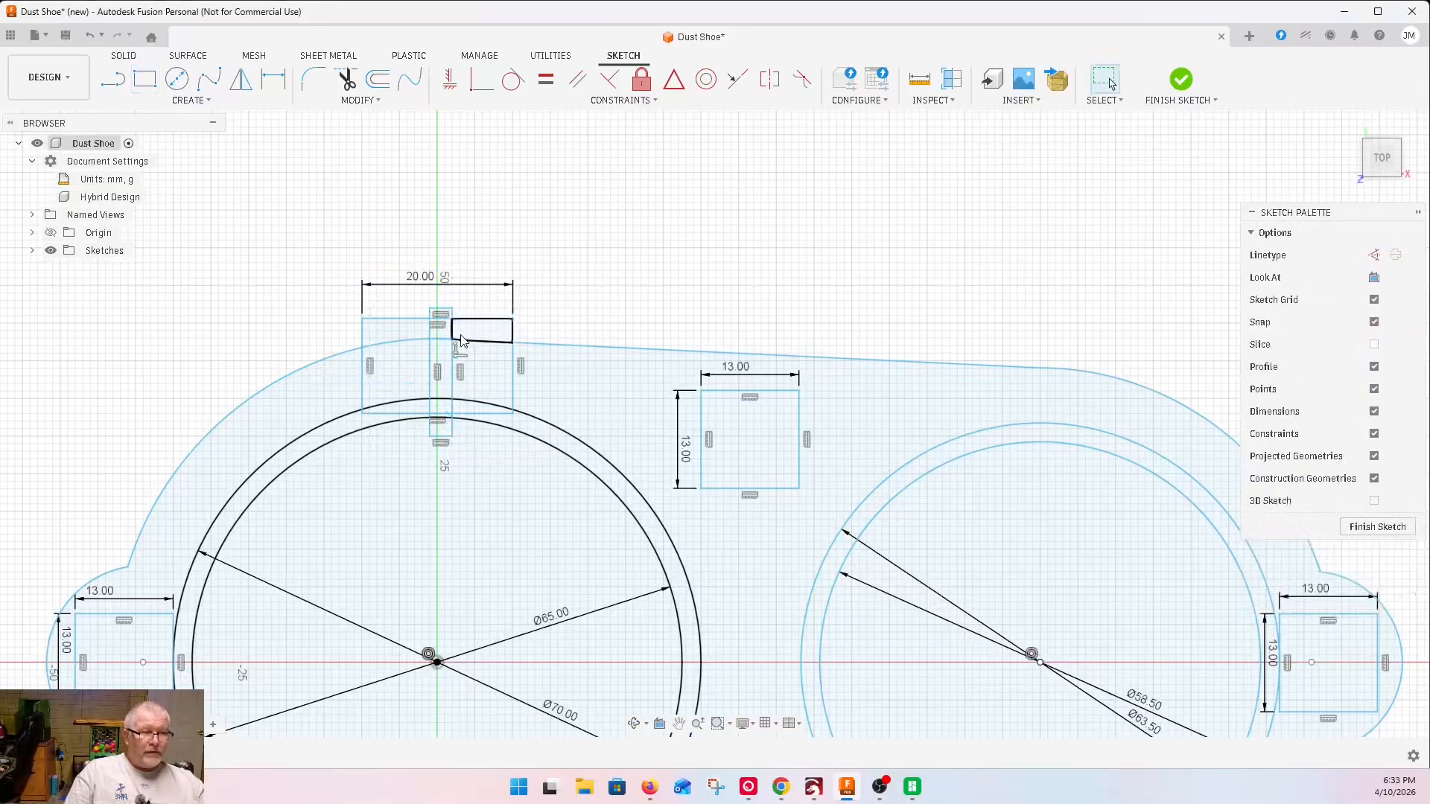
double_click(457, 340)
left_click_drag(457, 340, 451, 327)
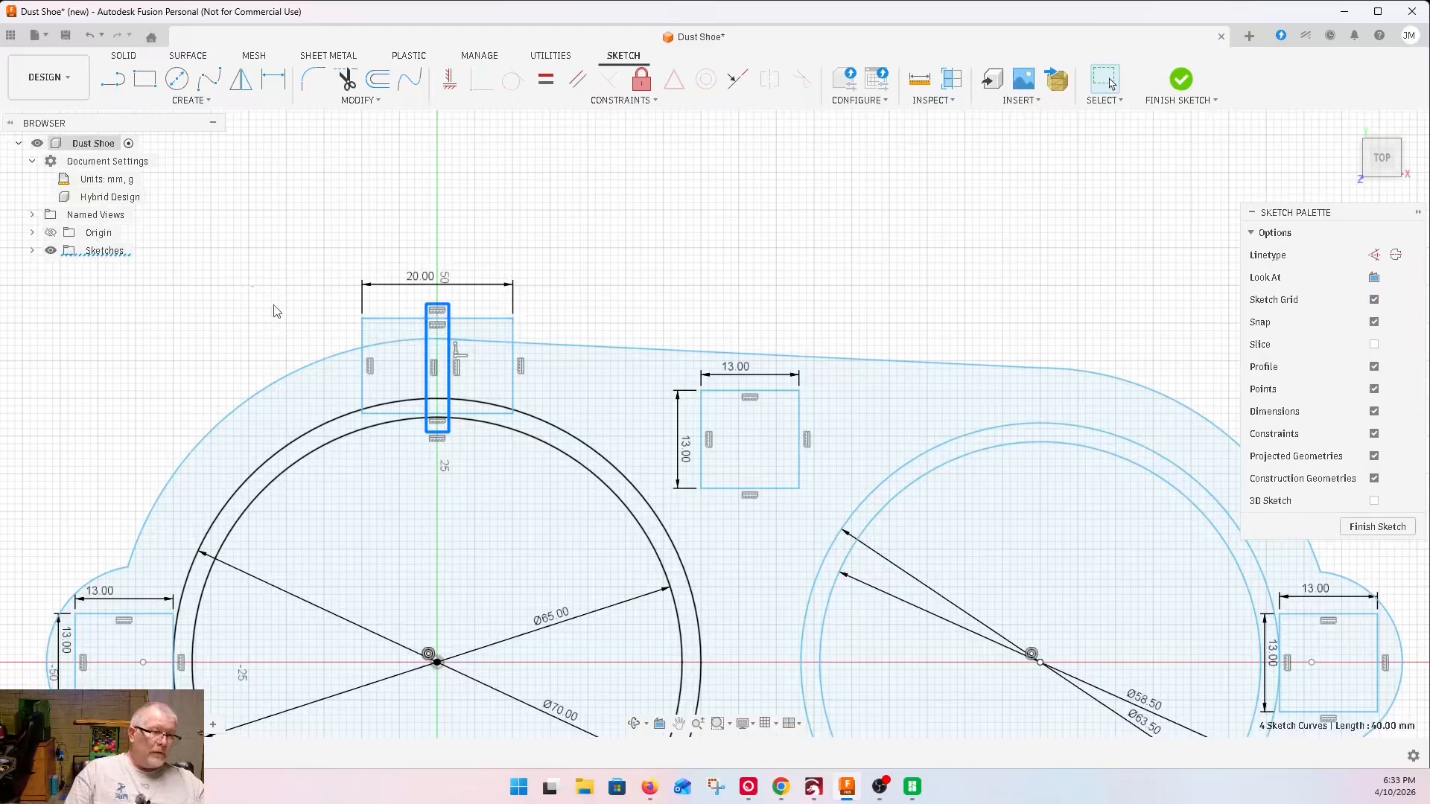
Narrow the slim upright rectangle to about 2 mm by moving its long edges inward, keeping it centred on the vertical axis
scroll(276, 310, "down", 5)
scroll(439, 298, "up", 8)
left_click(523, 330)
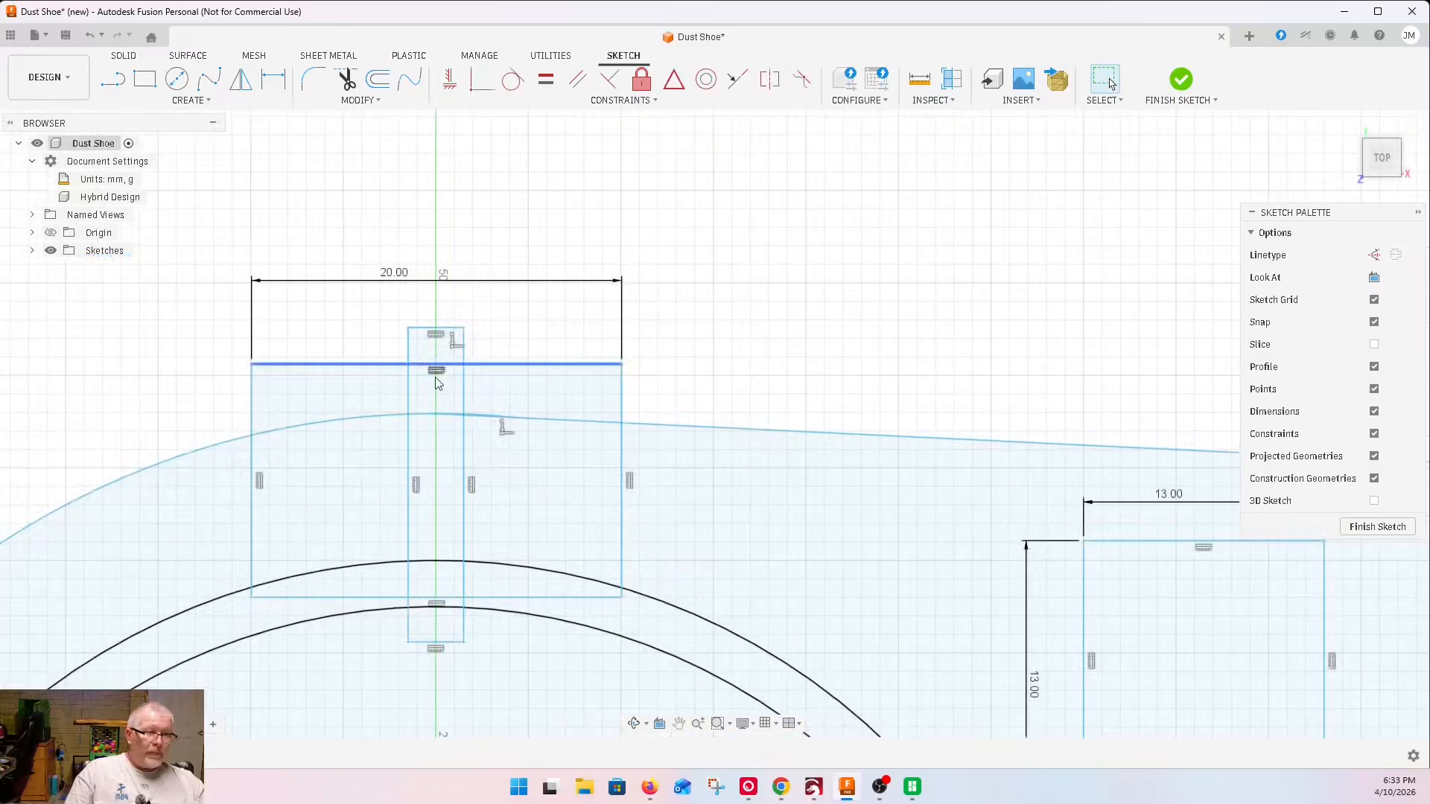
scroll(430, 385, "up", 4)
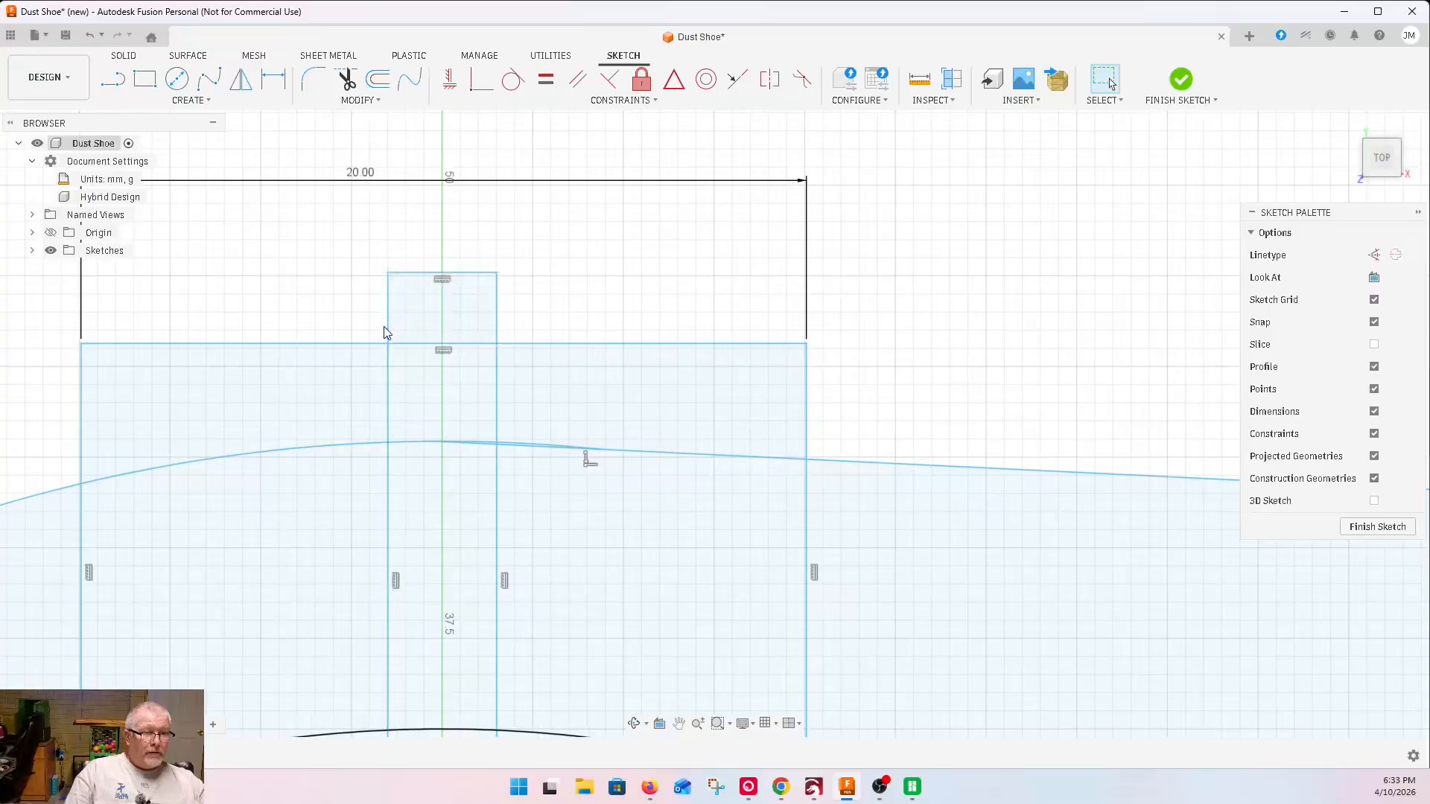
left_click_drag(385, 328, 395, 328)
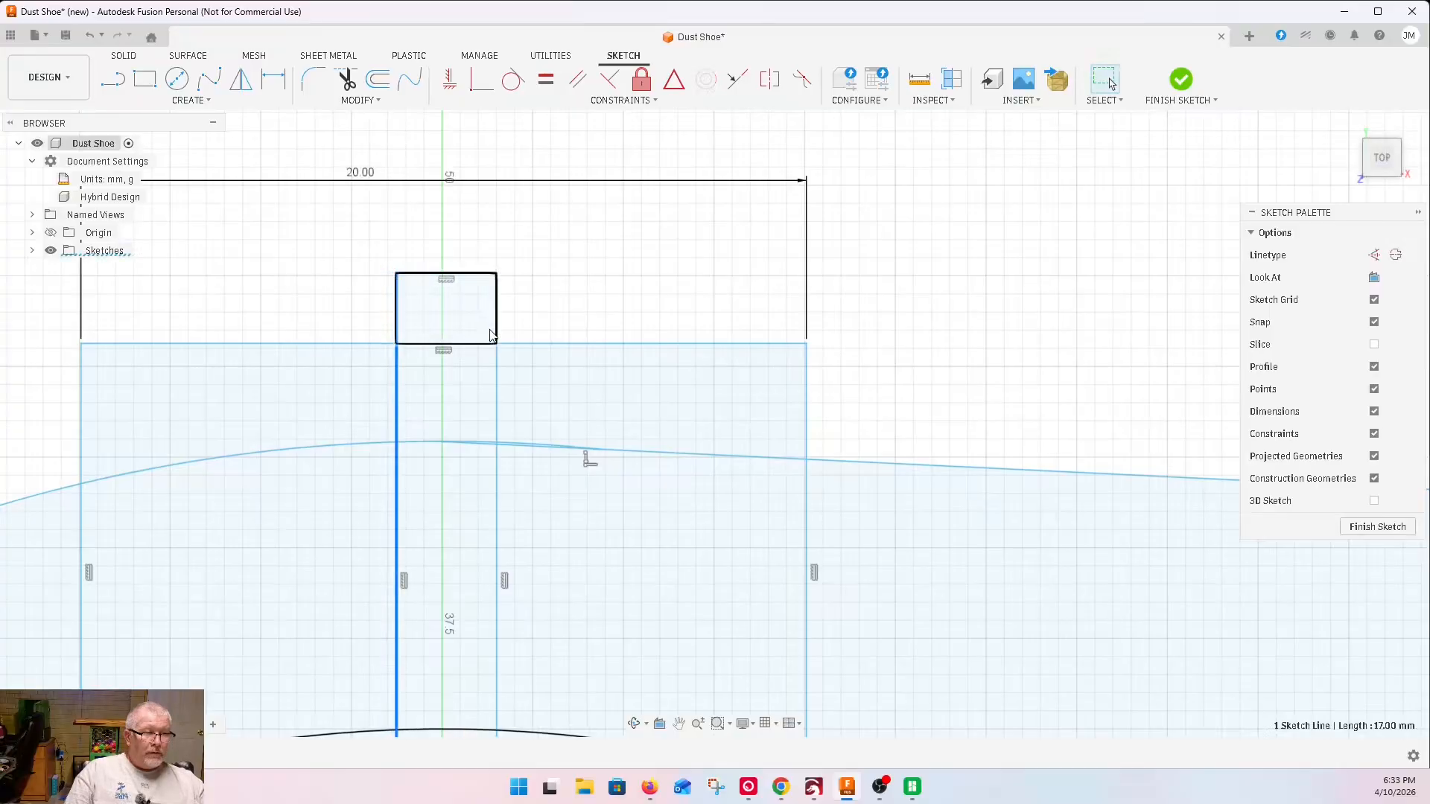
left_click_drag(494, 328, 480, 329)
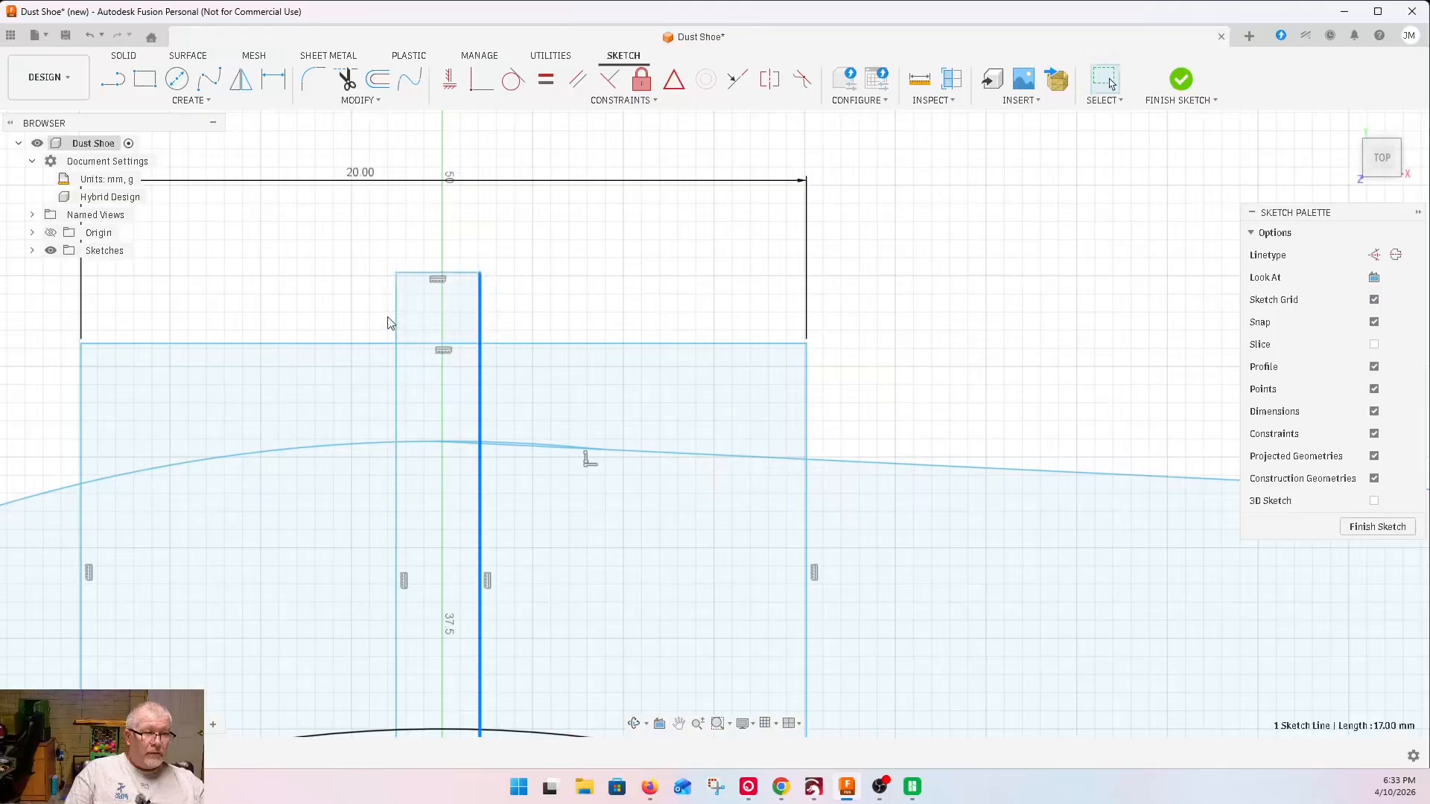
left_click_drag(394, 322, 407, 317)
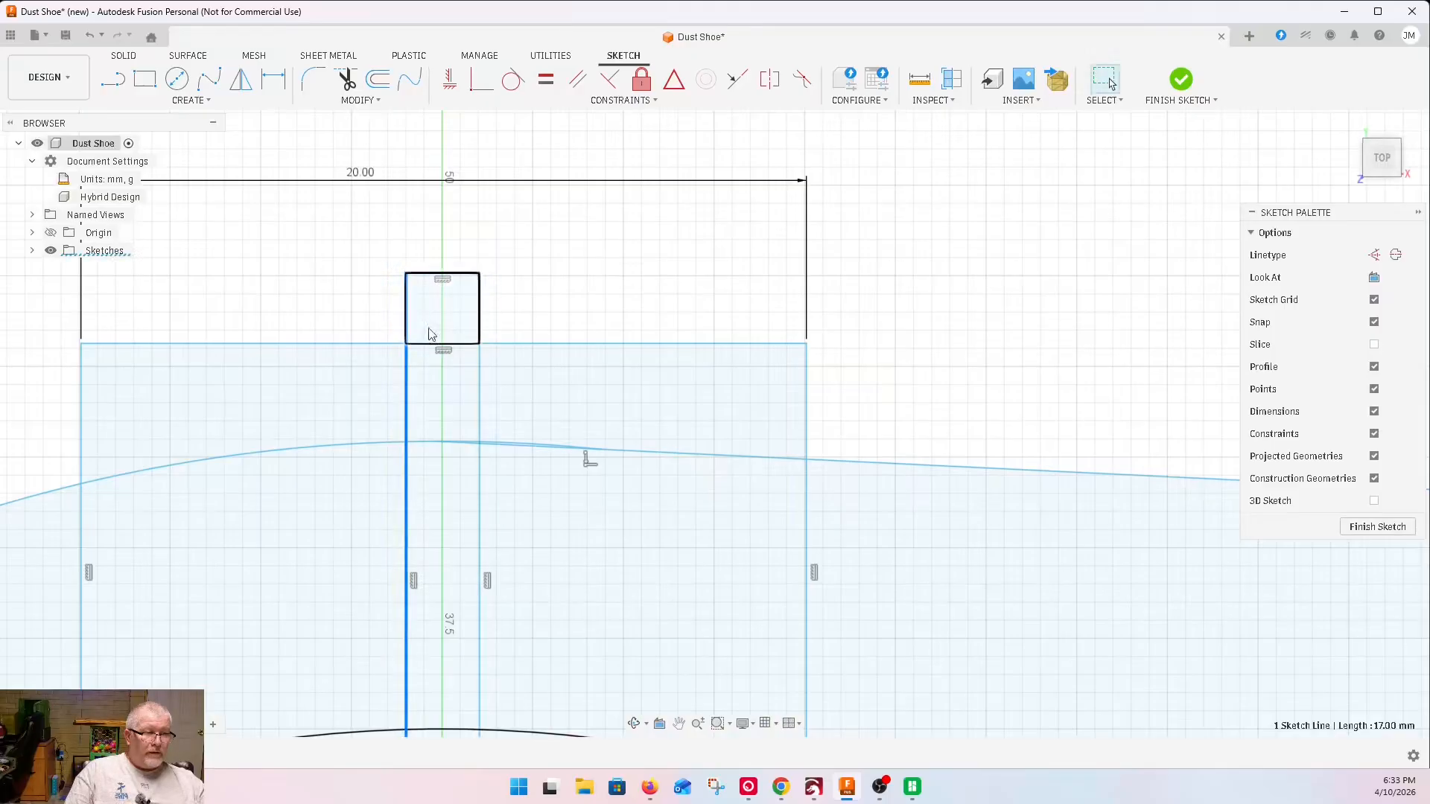
scroll(407, 318, "down", 6)
scroll(397, 324, "down", 1)
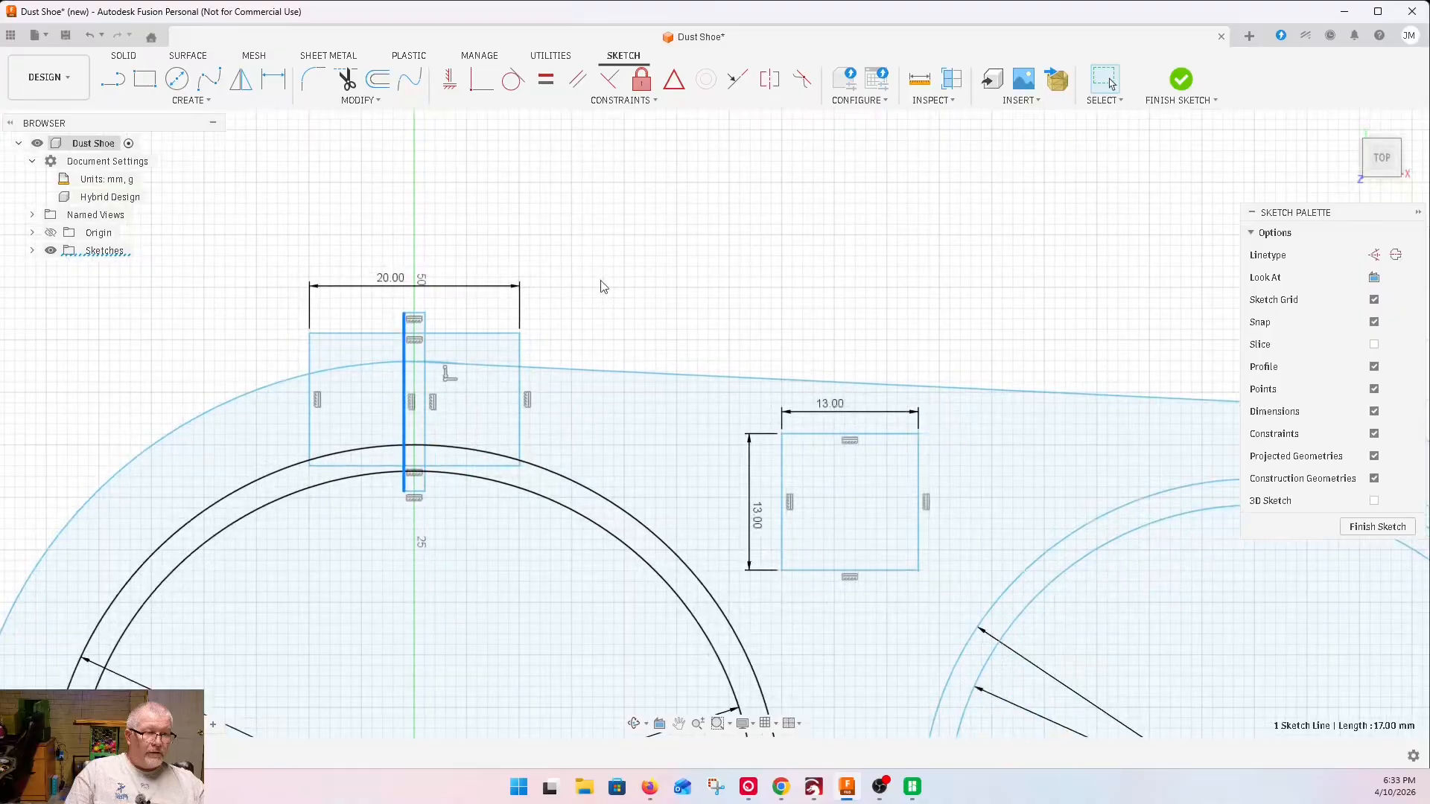
left_click(684, 280)
scroll(380, 238, "down", 3)
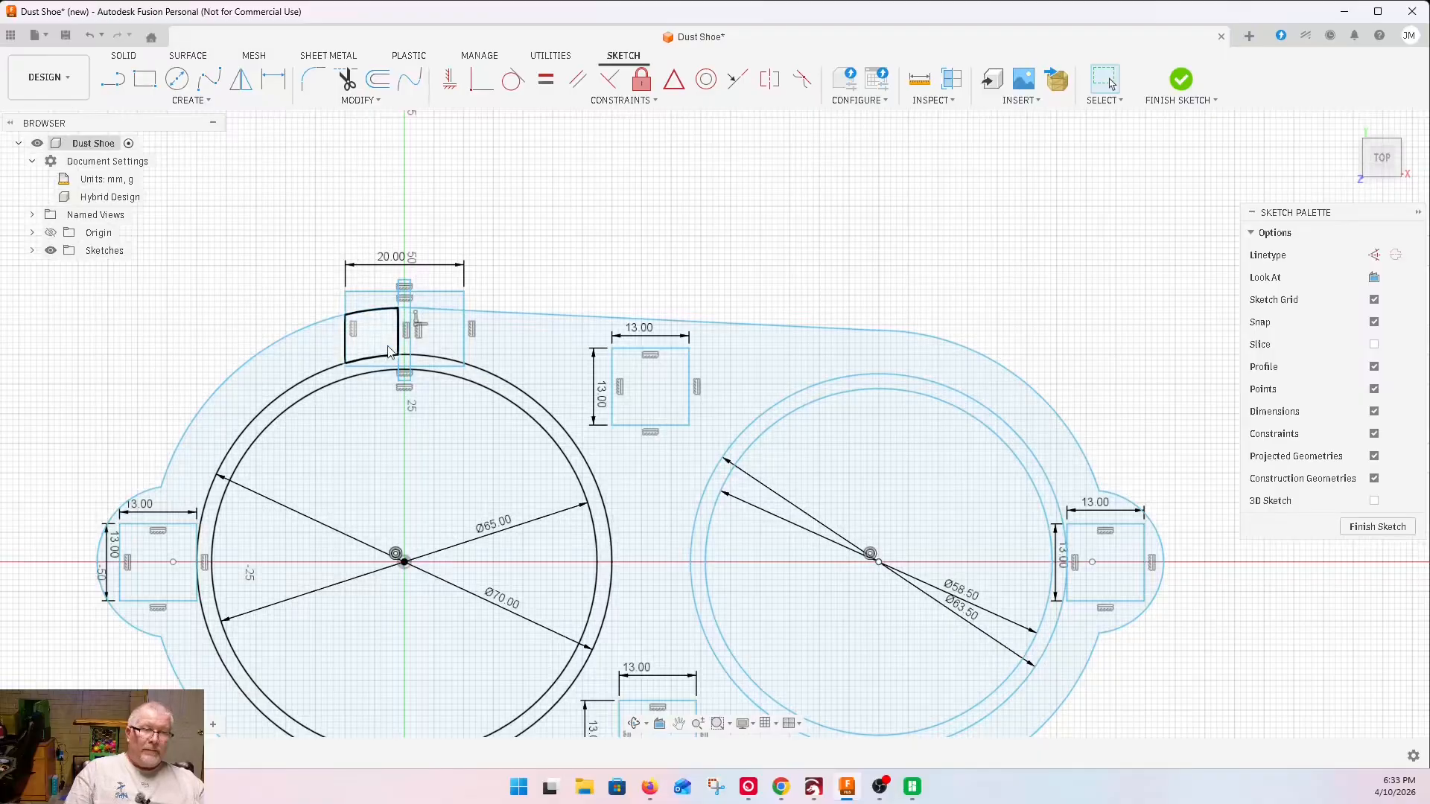
Select the entire sketch, finish it and extrude all its profiles 56 mm as a new body
scroll(431, 254, "down", 5)
mouse_move(153, 198)
left_mouse_down()
mouse_move(646, 541)
mouse_move(974, 686)
mouse_move(978, 702)
left_mouse_up()
left_click(1378, 585)
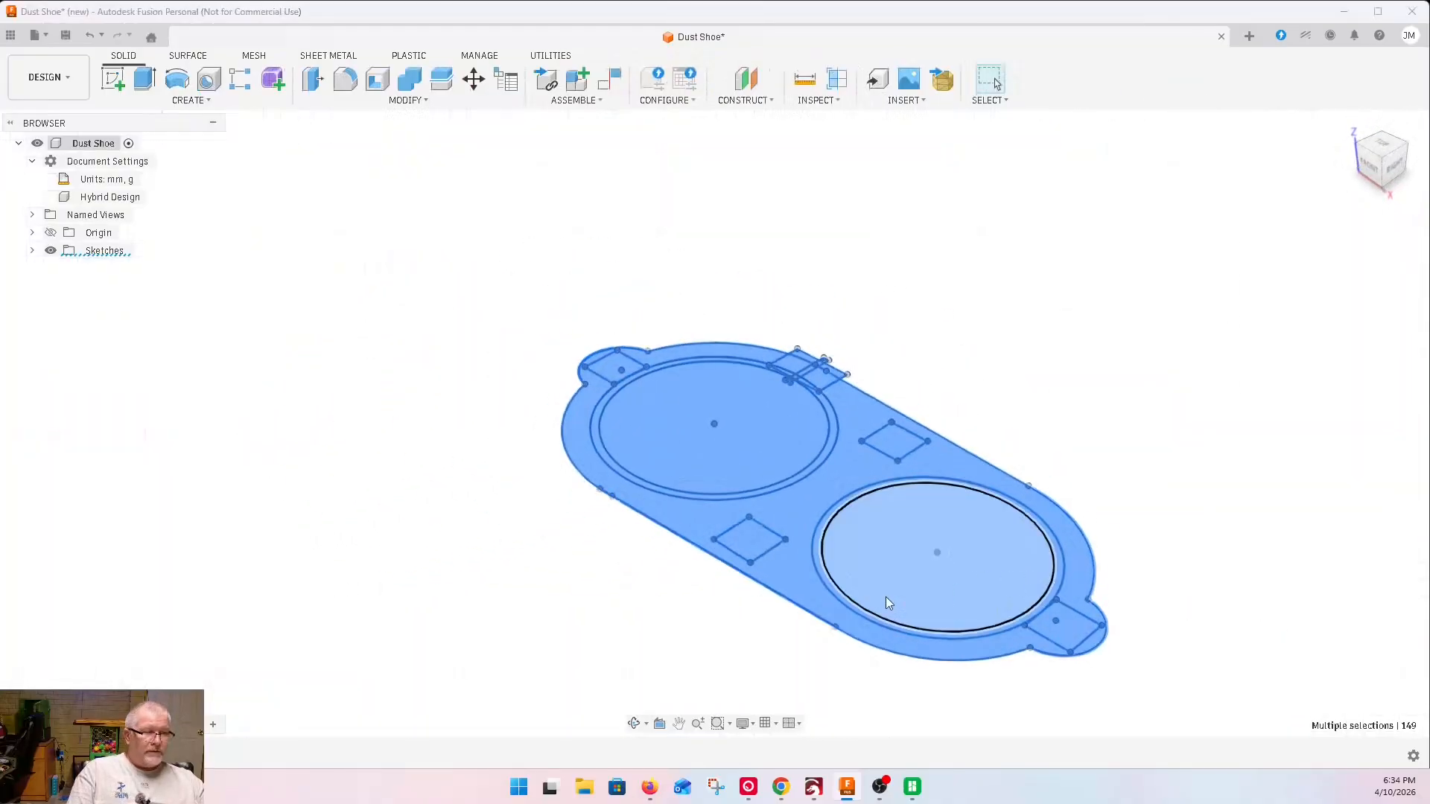
type("e76")
key("Return")
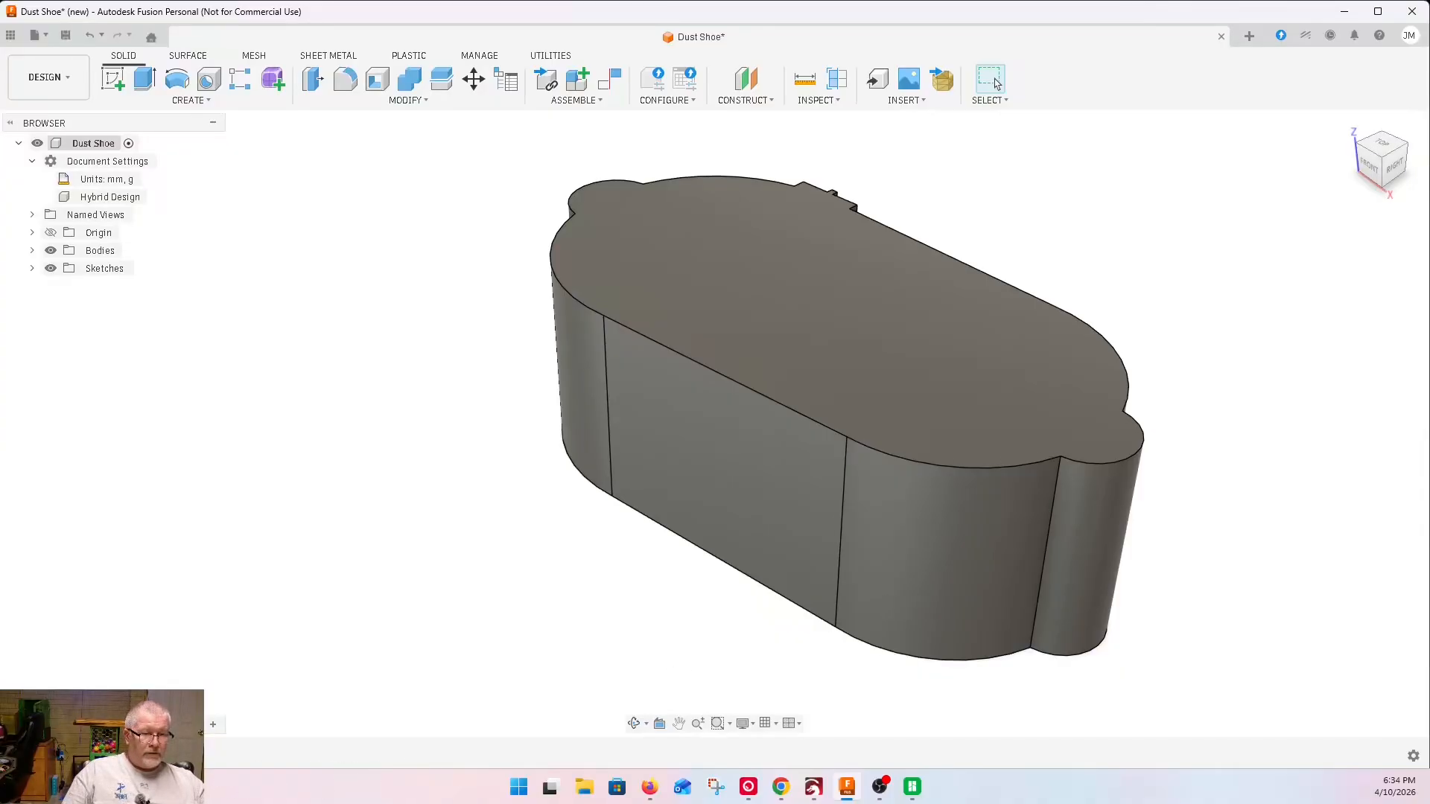
Edit the base extrusion and set its distance to 5 mm
double_click(118, 755)
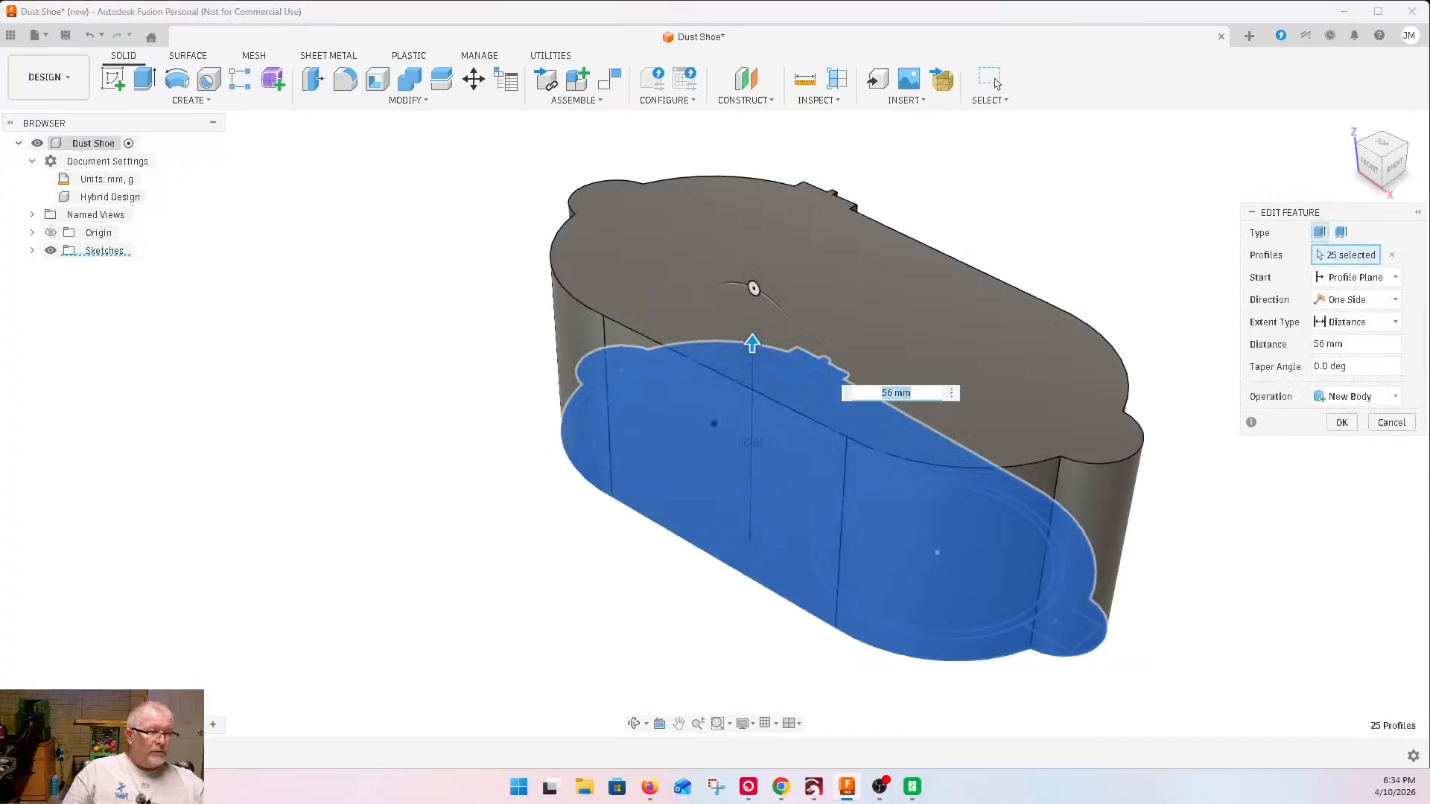
type("5")
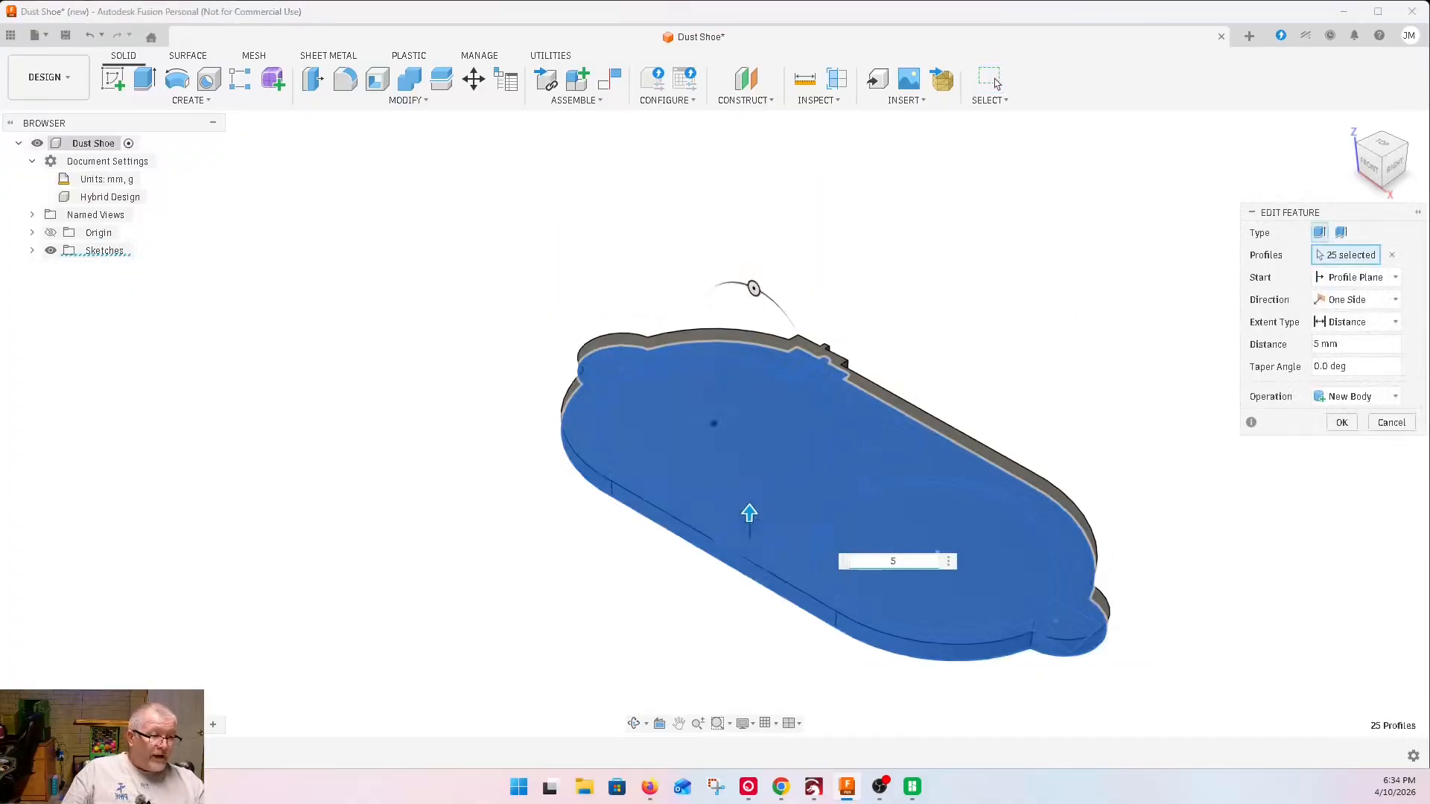
key("Return")
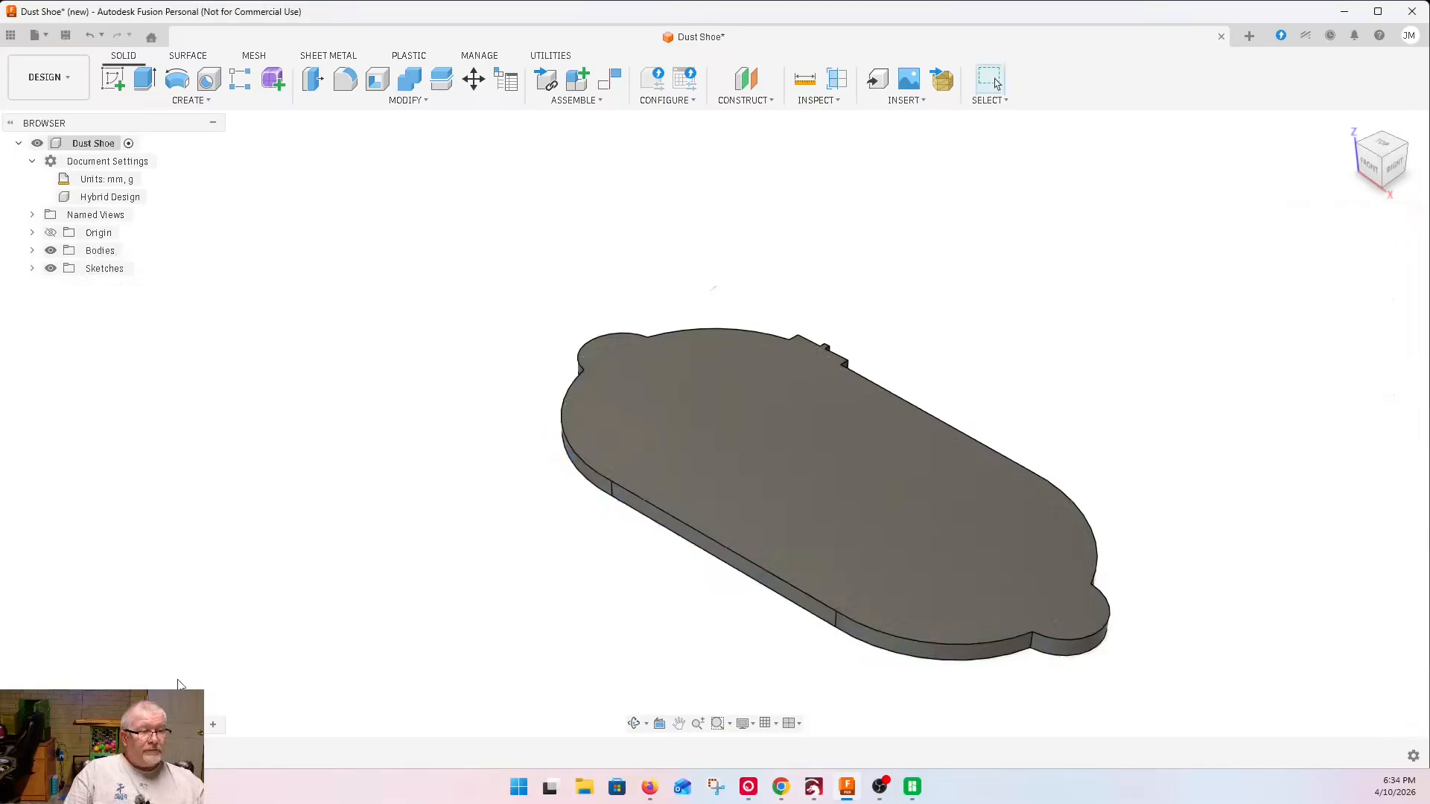
Inspect the small tab on the plate's edge, then make the base sketch visible again
left_click(1350, 128)
middle_click_drag(1192, 141, 1185, 230, "shift")
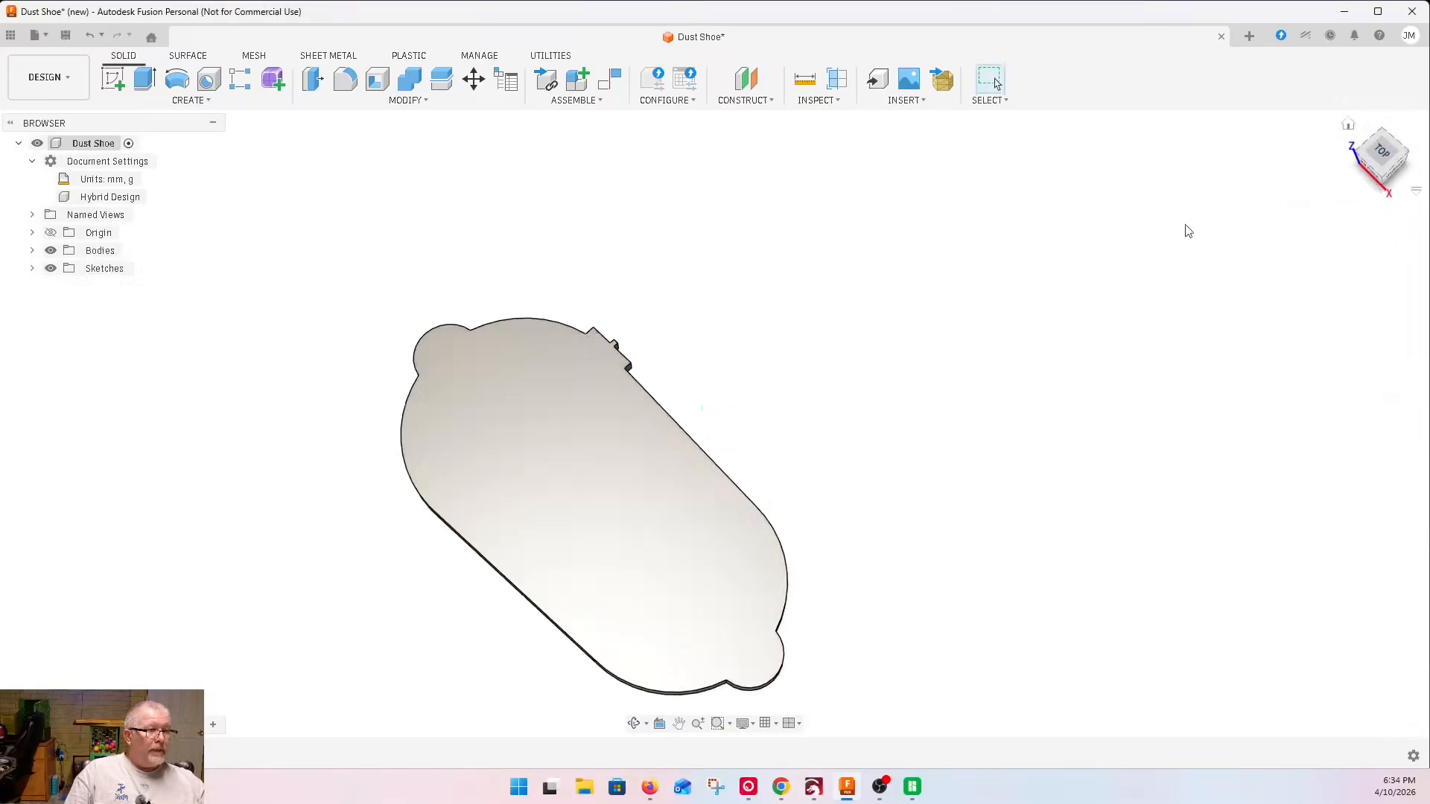
scroll(610, 354, "up", 5)
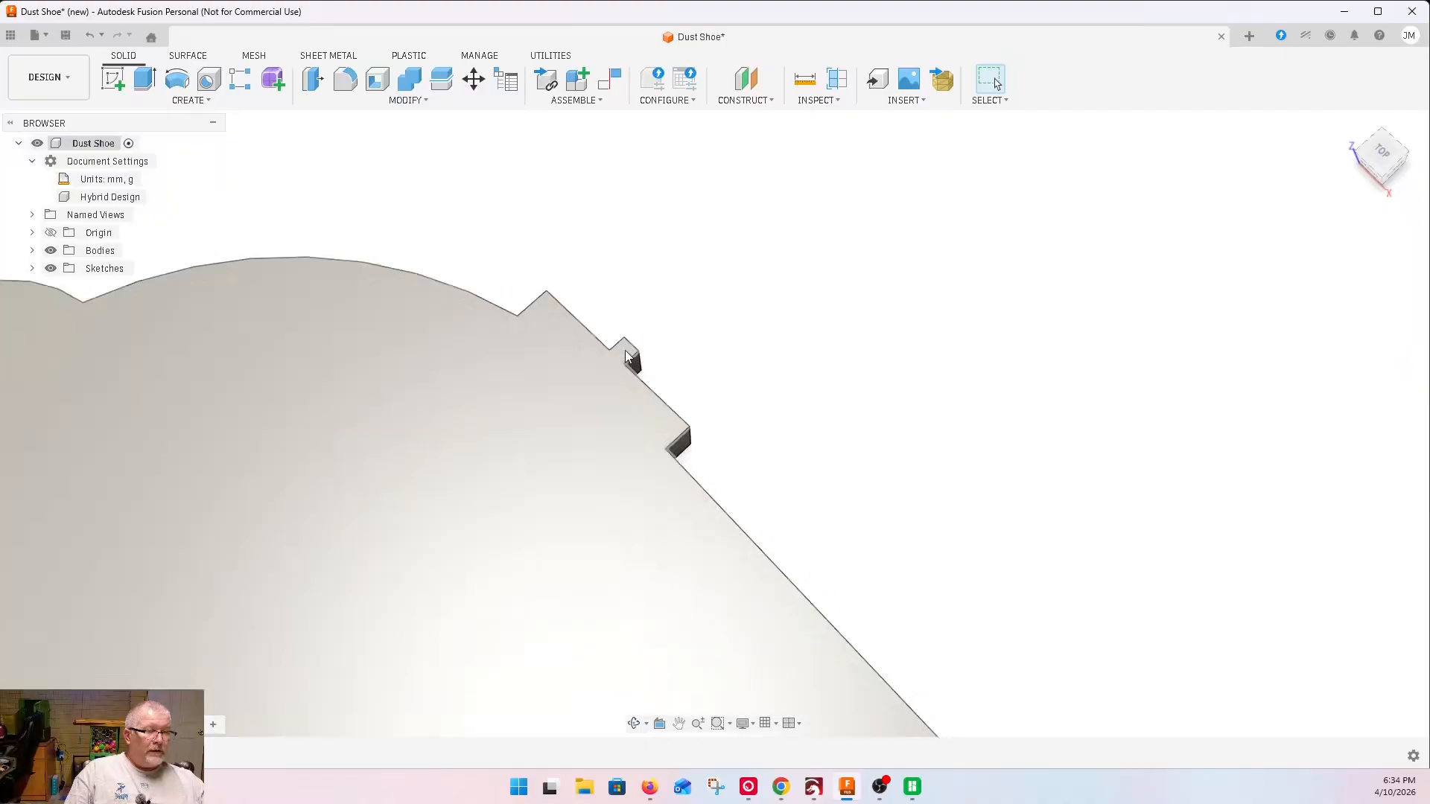
scroll(628, 357, "down", 6)
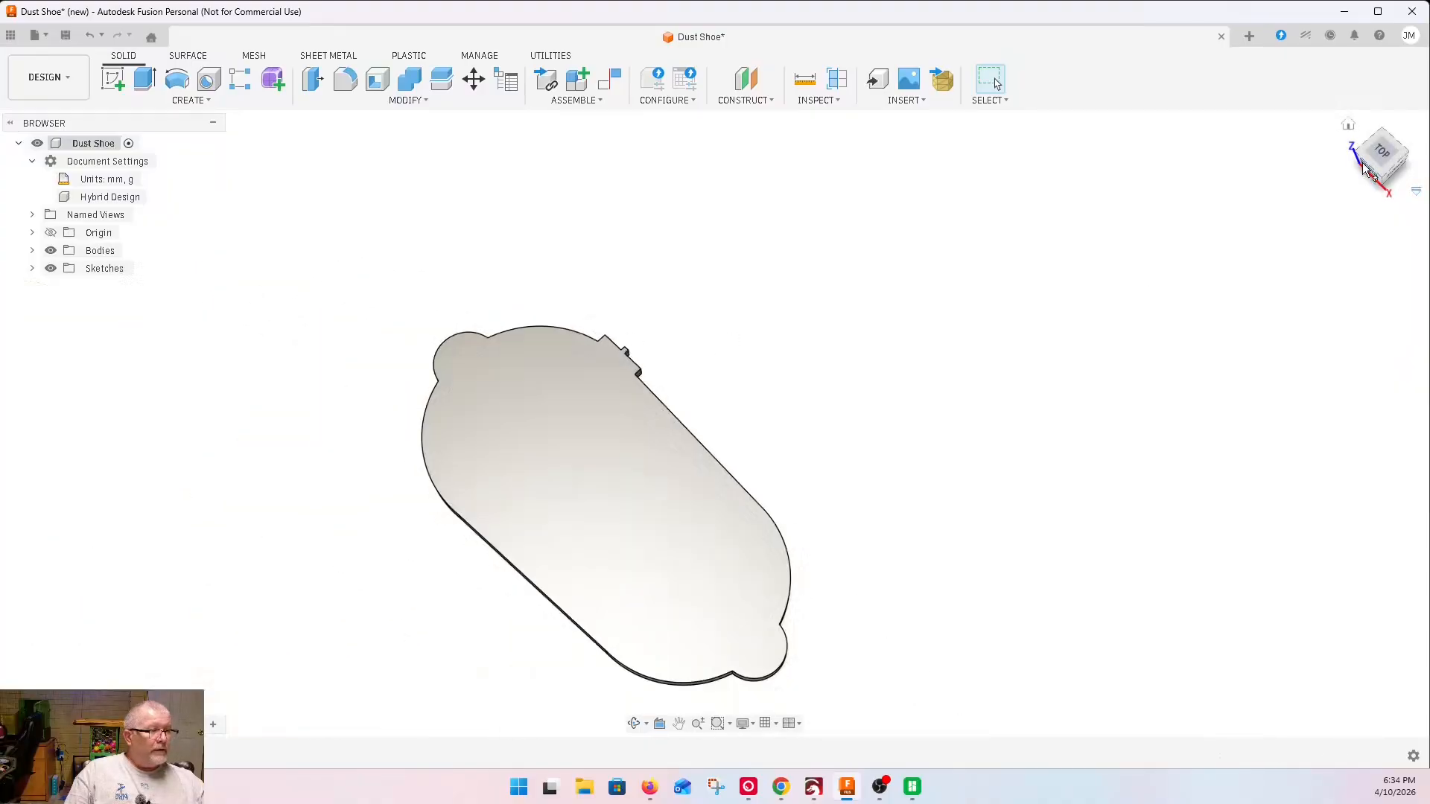
mouse_move(1383, 157)
left_mouse_down()
mouse_move(1375, 126)
mouse_move(1384, 183)
left_mouse_up()
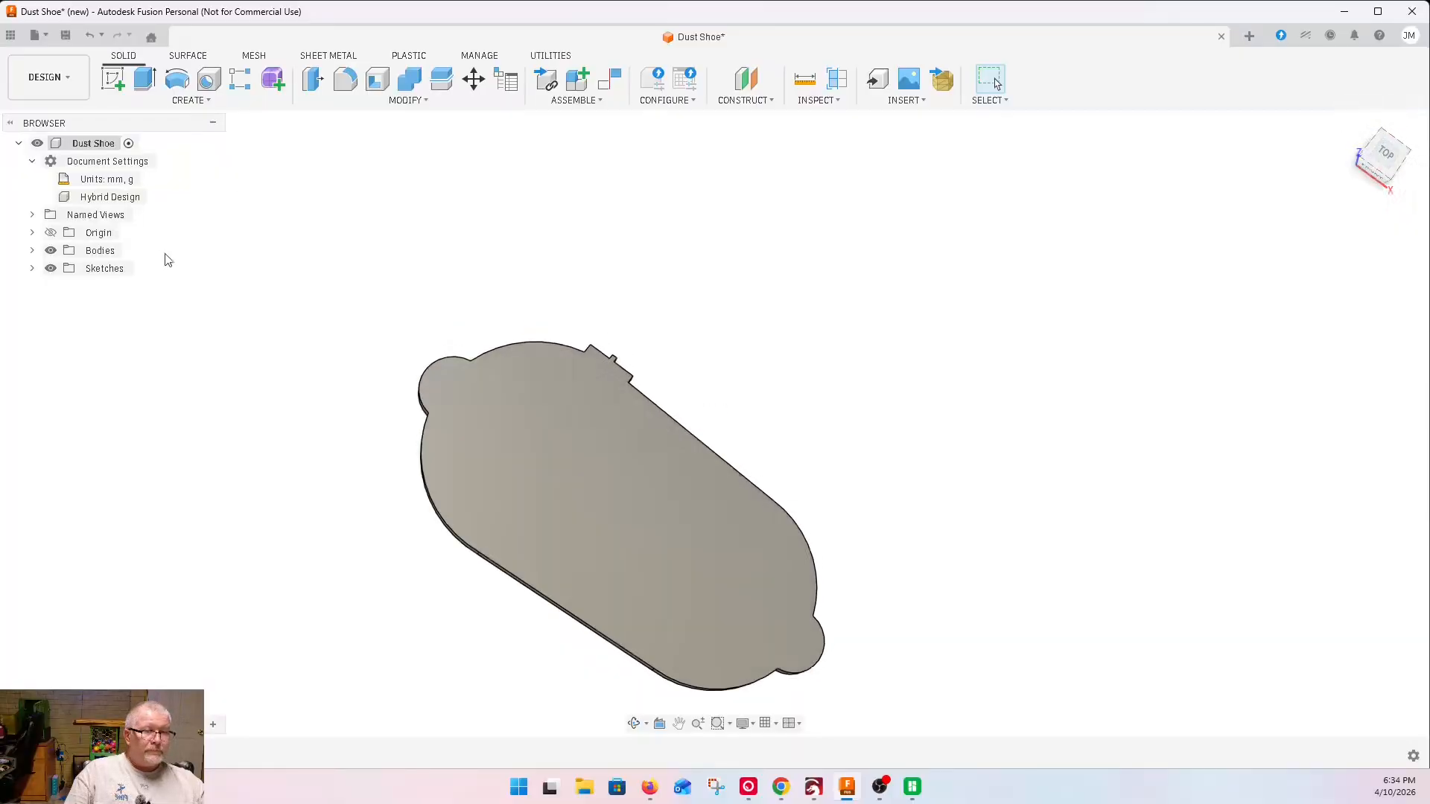
left_click(32, 268)
left_click(64, 287)
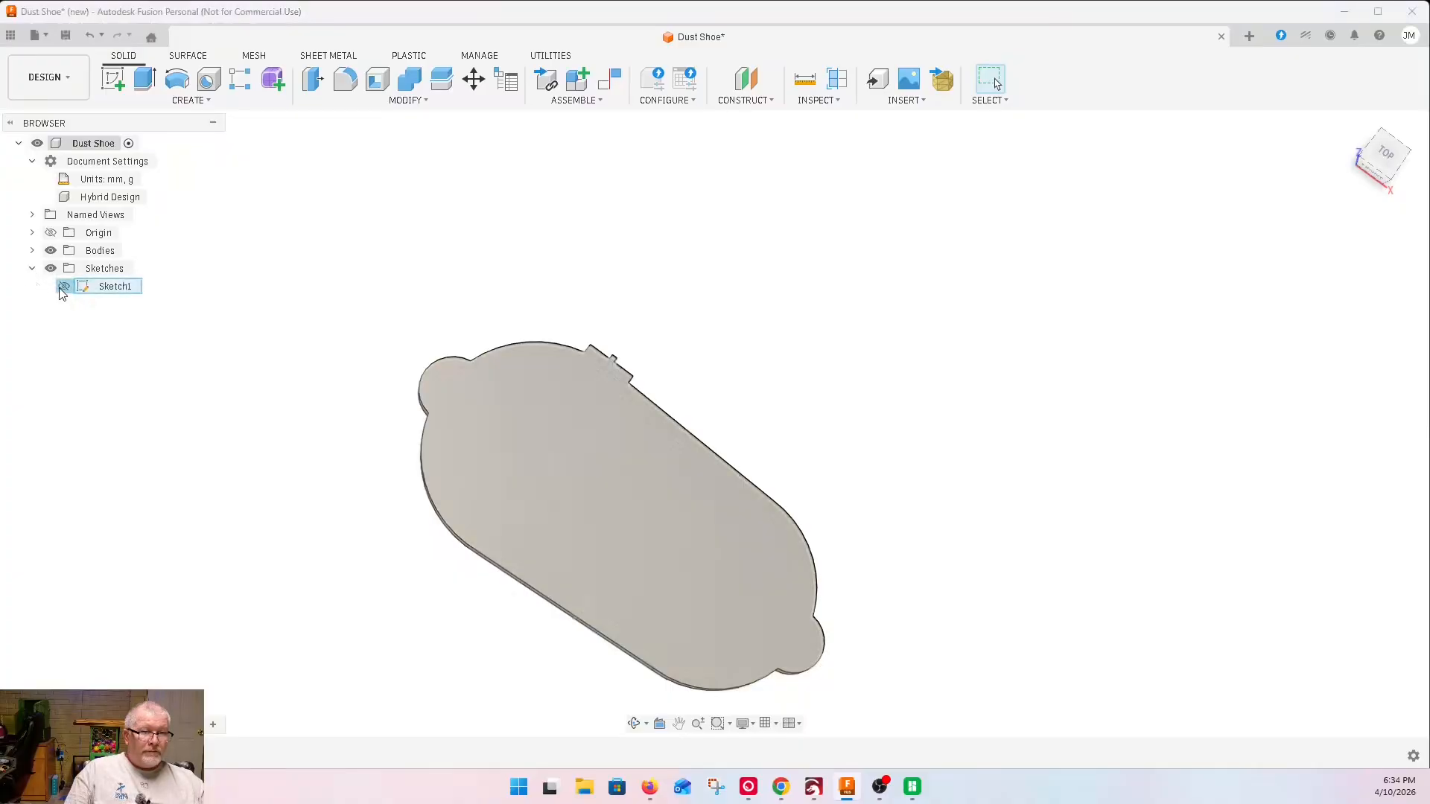
Cut the two inner circle profiles and the thin ring around the opening farther from the tab through all of the plate
scroll(601, 374, "up", 10)
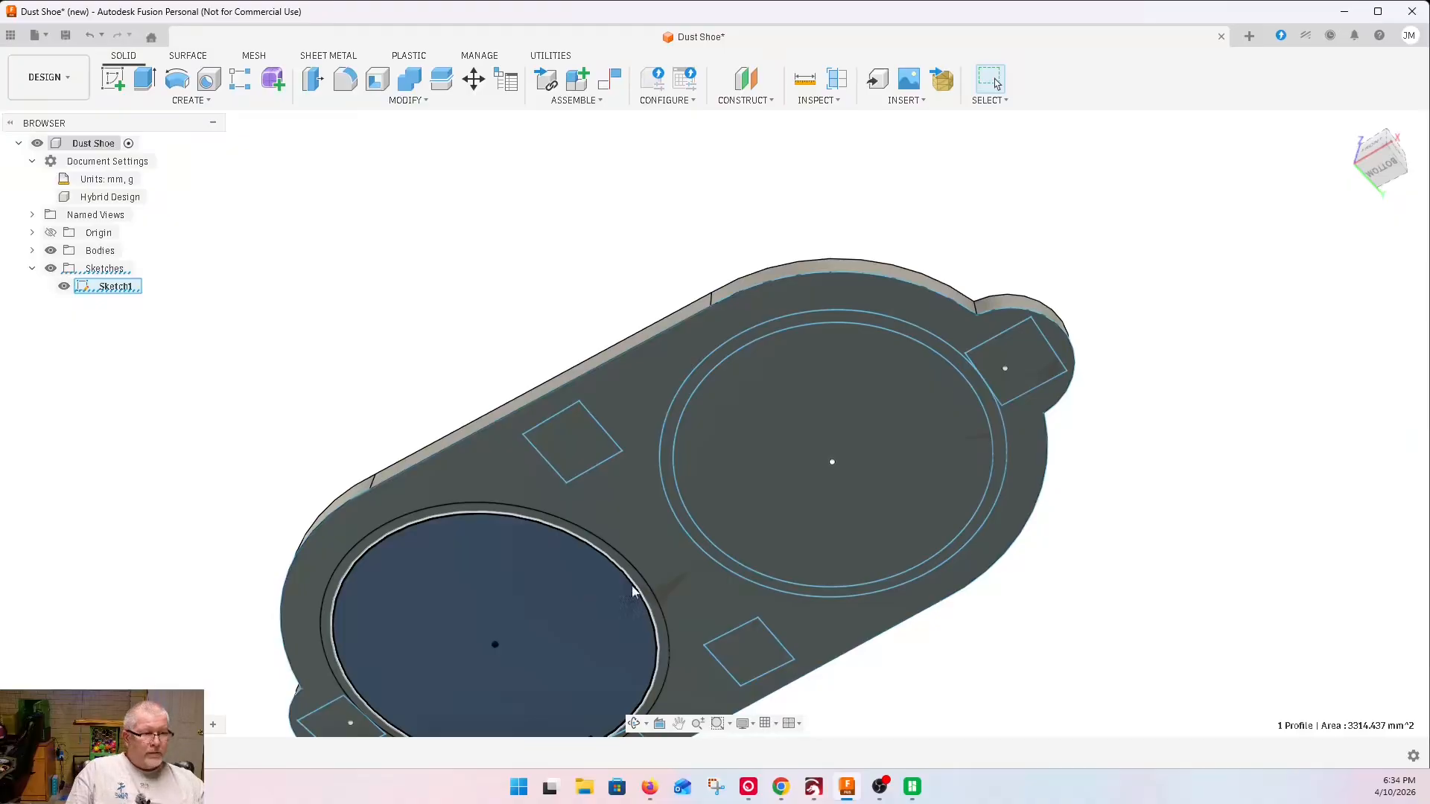
left_click(827, 436, "shift")
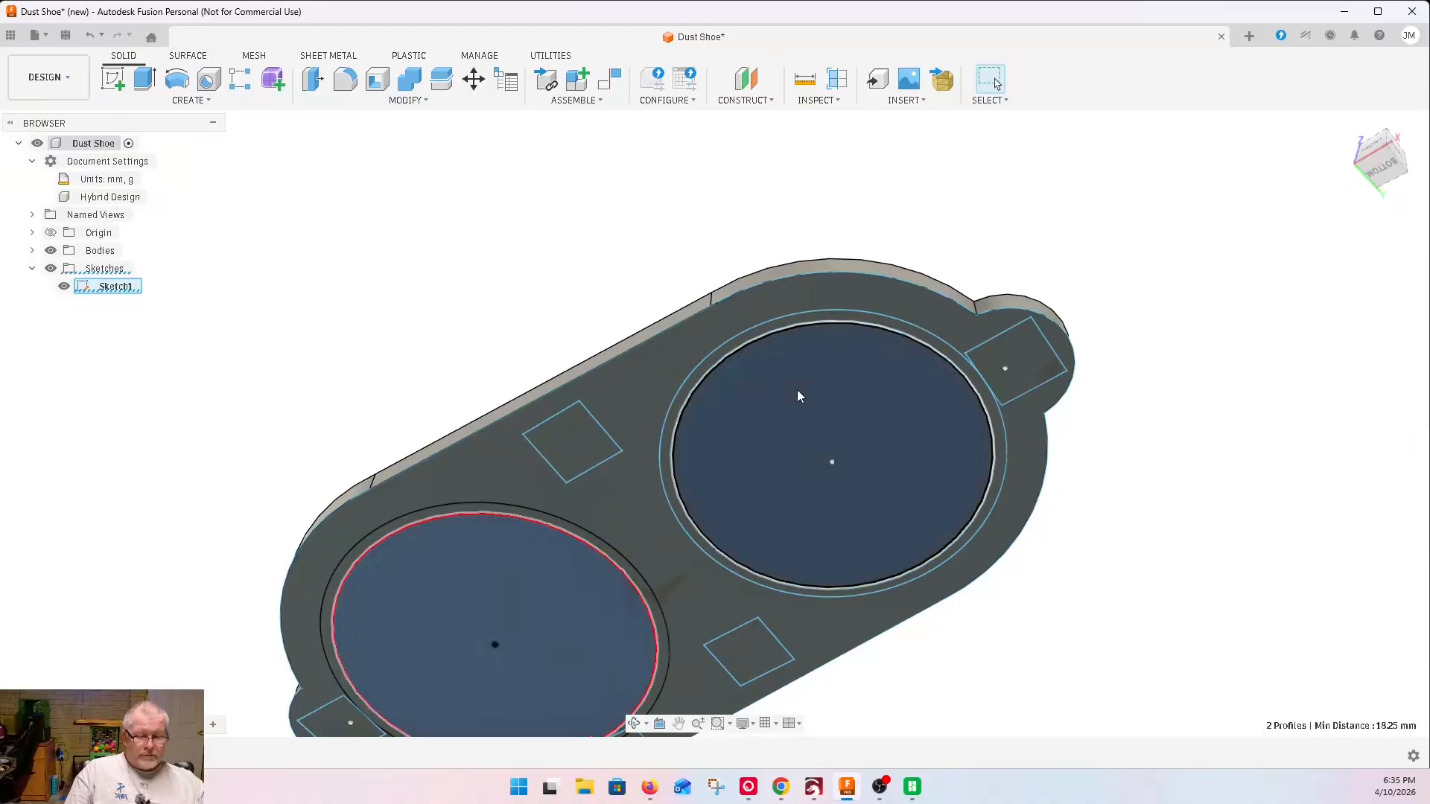
key("e")
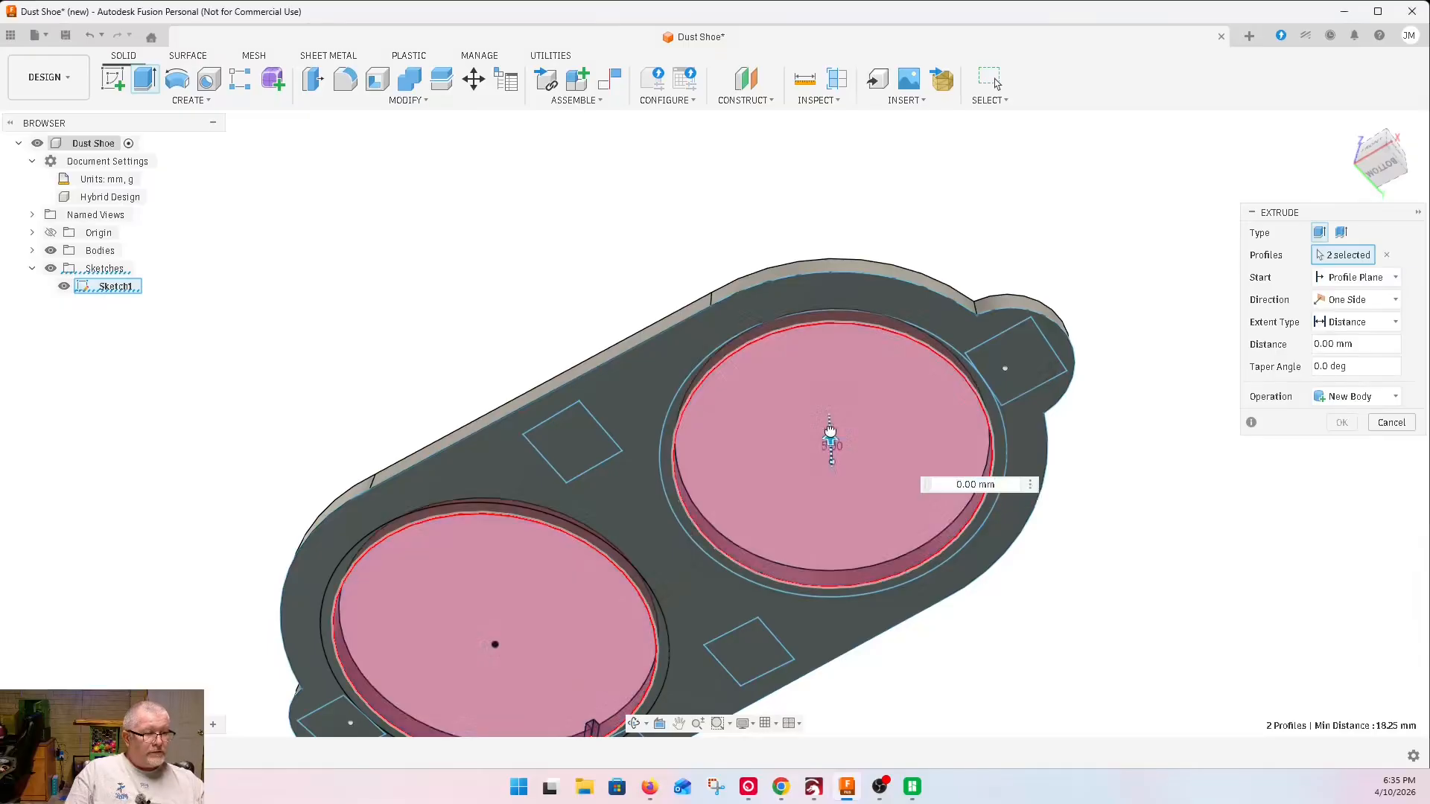
left_click_drag(830, 432, 829, 409)
left_click(1328, 325)
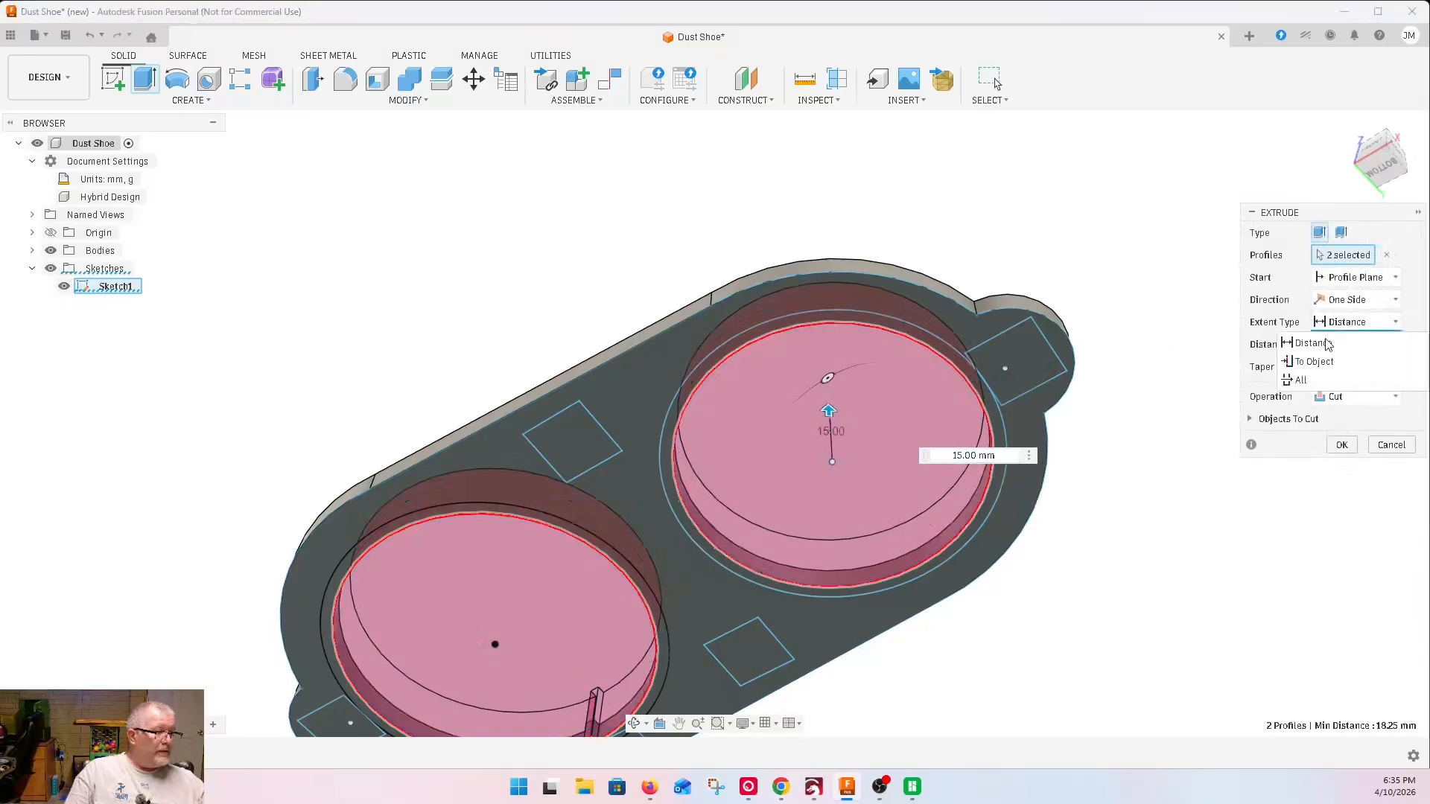
left_click(1305, 384)
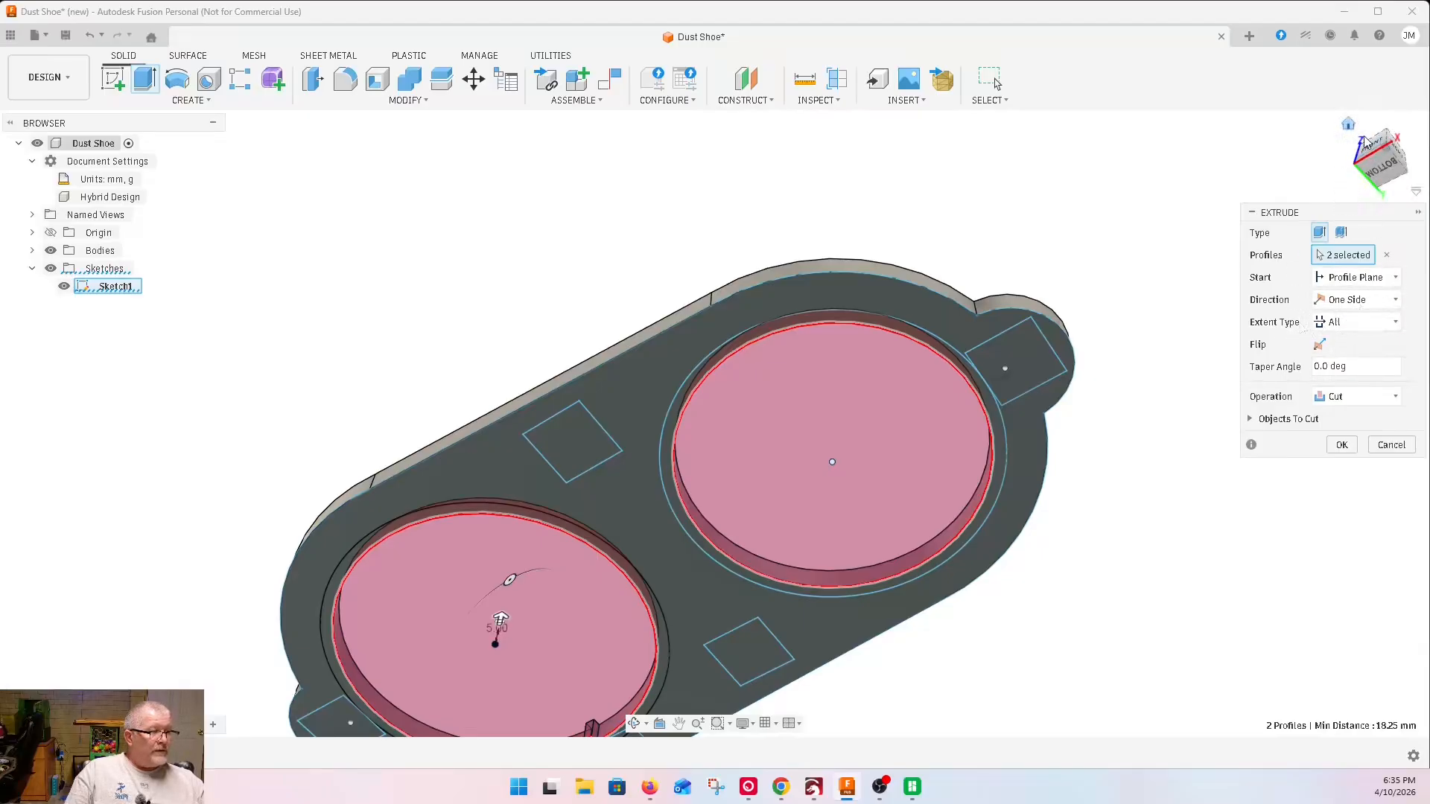
left_click_drag(1383, 154, 1370, 313)
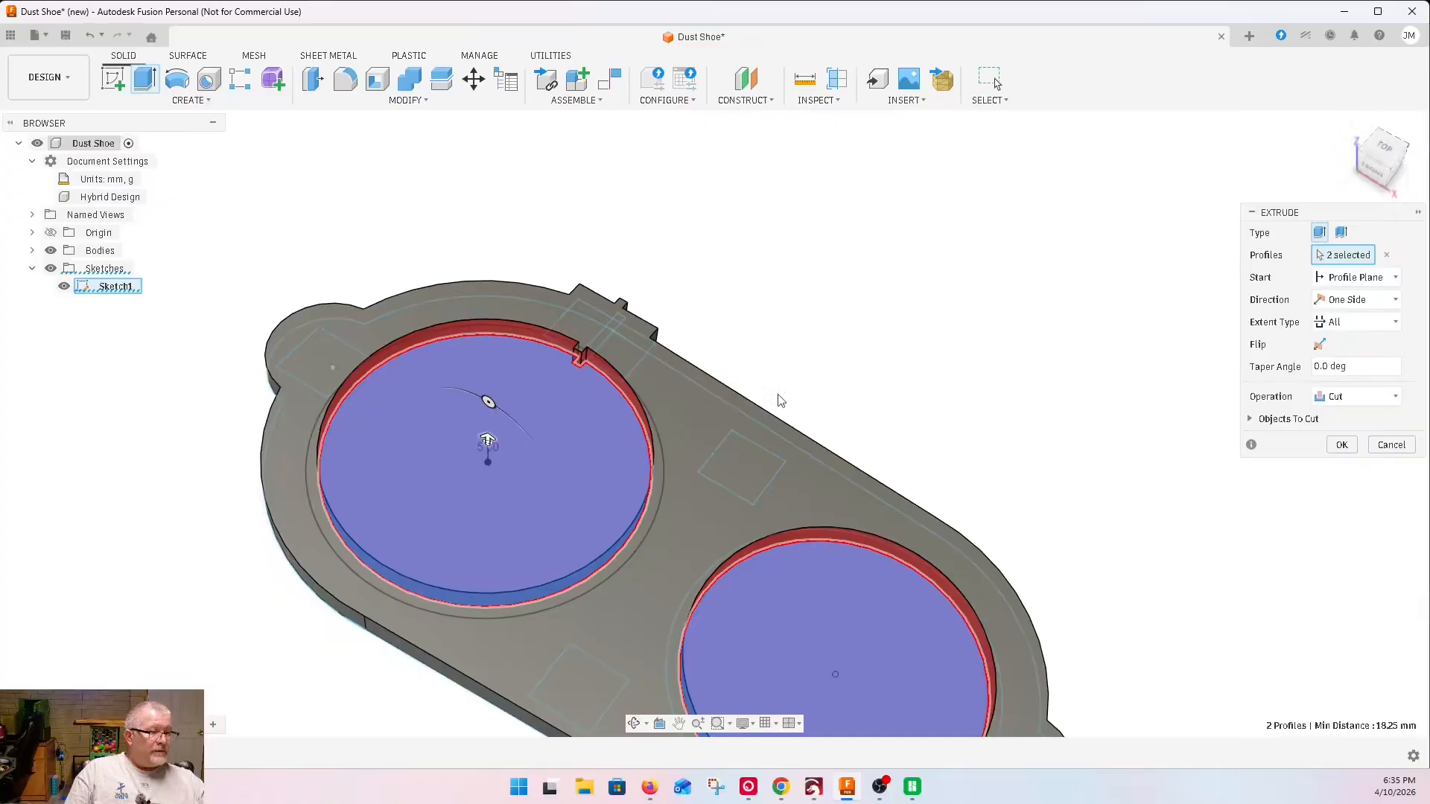
left_click(678, 635)
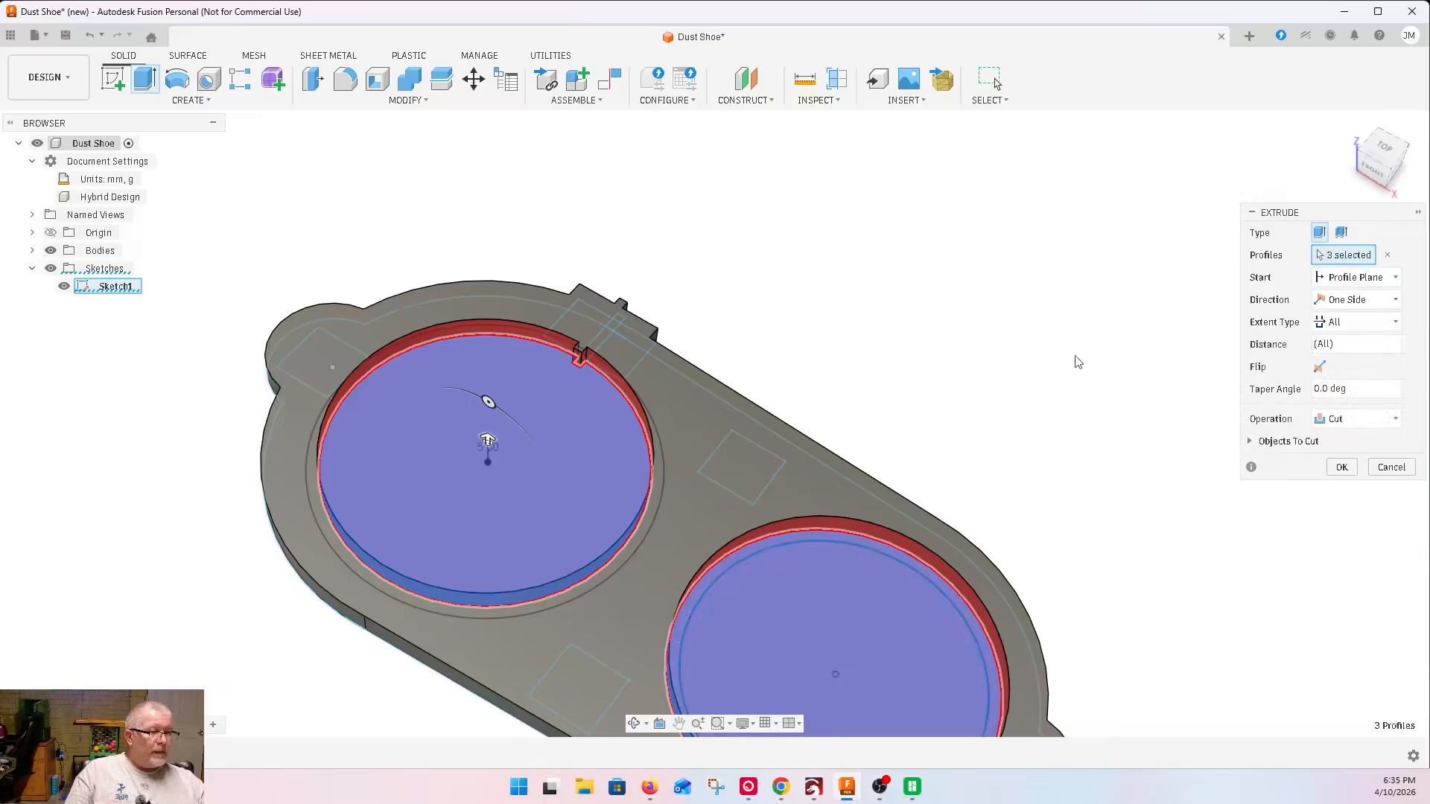
left_click_drag(1390, 159, 1380, 133)
left_click(1342, 467)
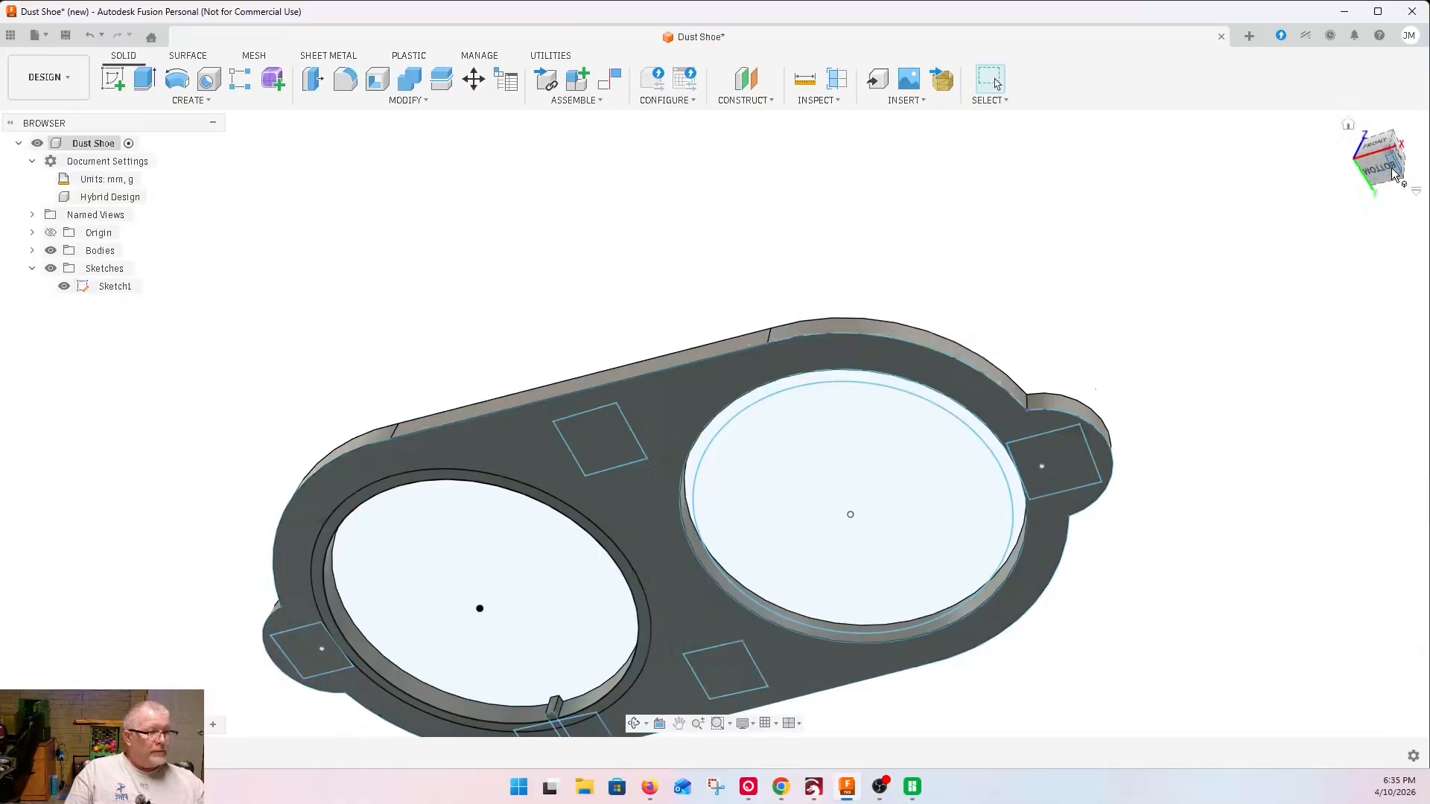
Edit the through cut and remove the thin ring profile, leaving only the two inner circles as profiles
left_click_drag(1393, 169, 1389, 223)
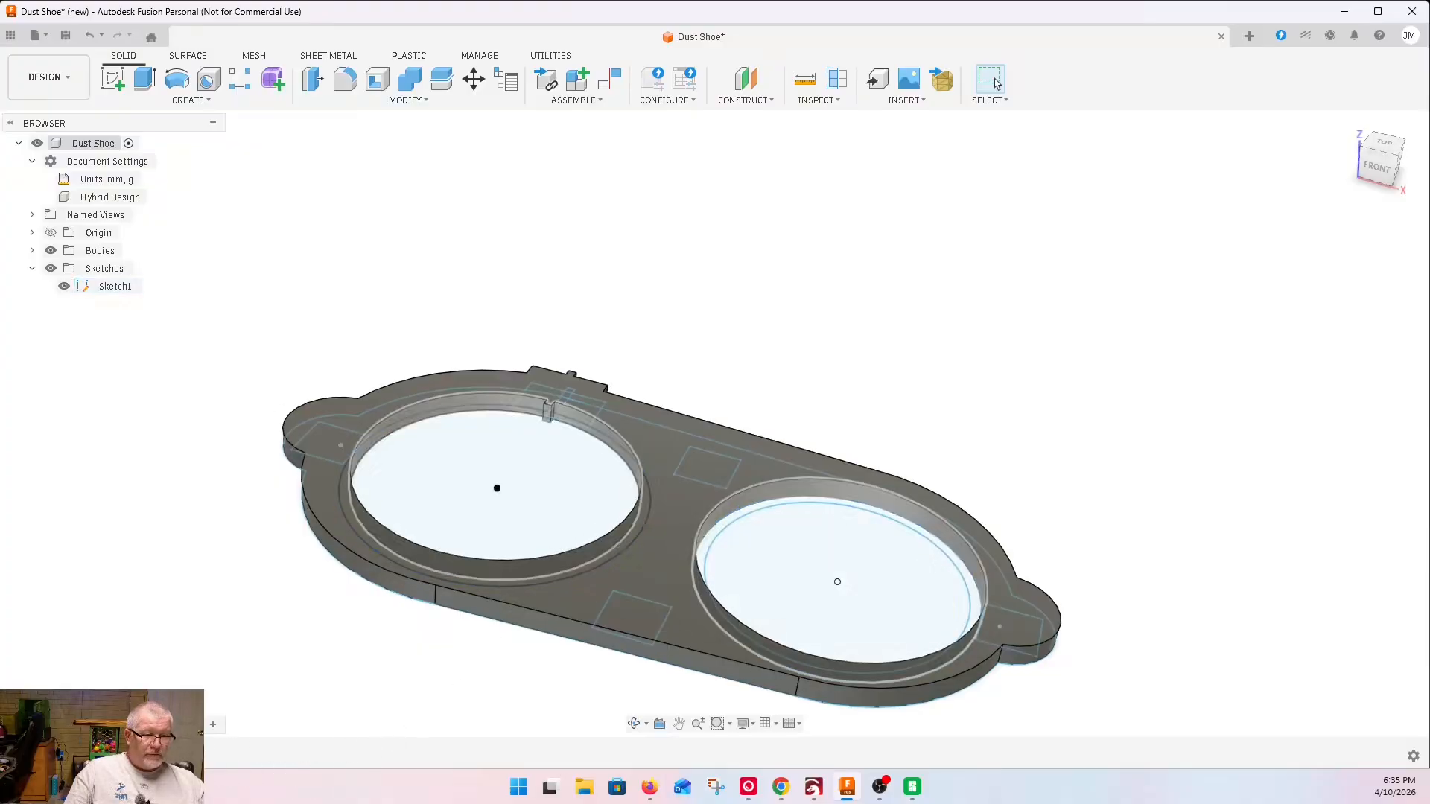
double_click(146, 755)
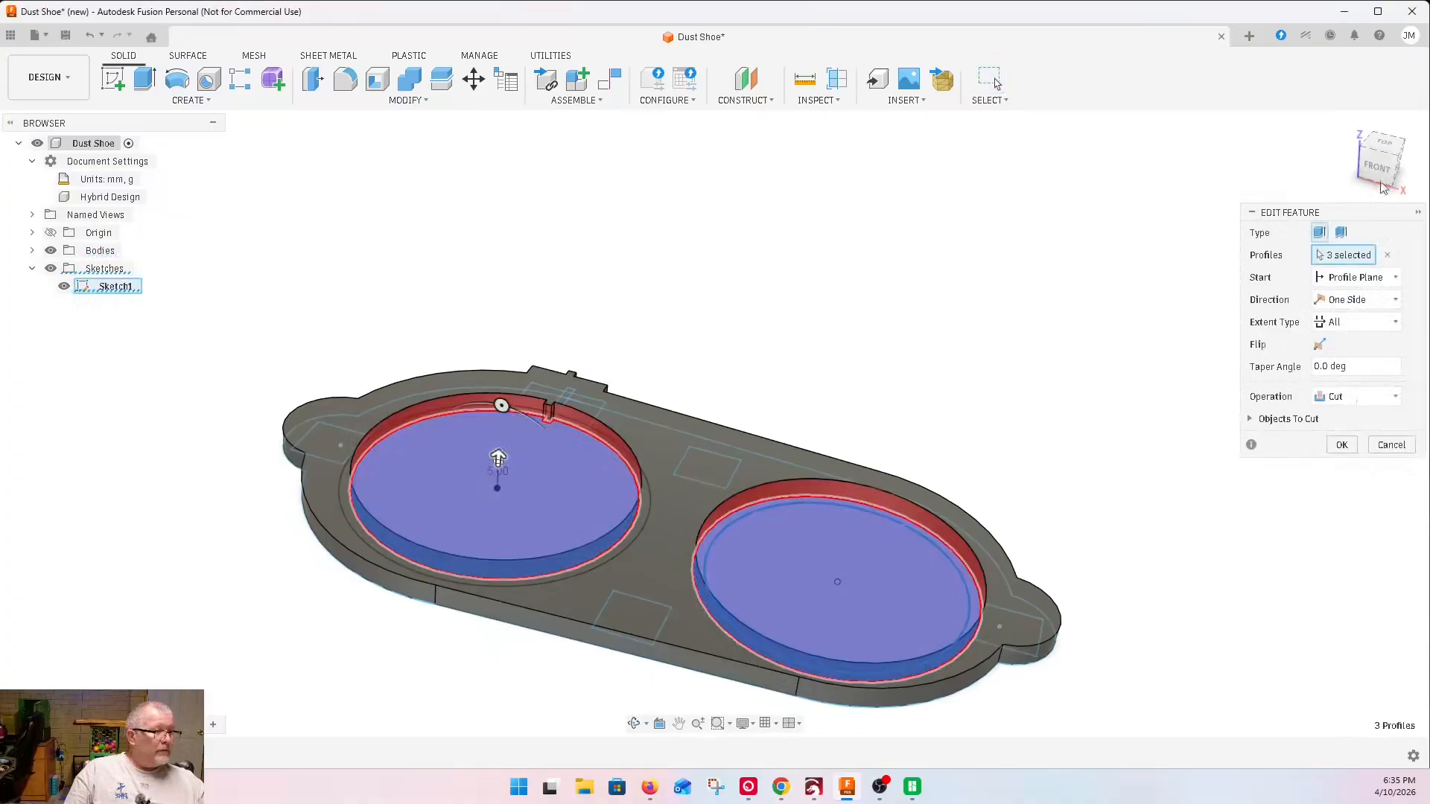
left_click(1383, 187)
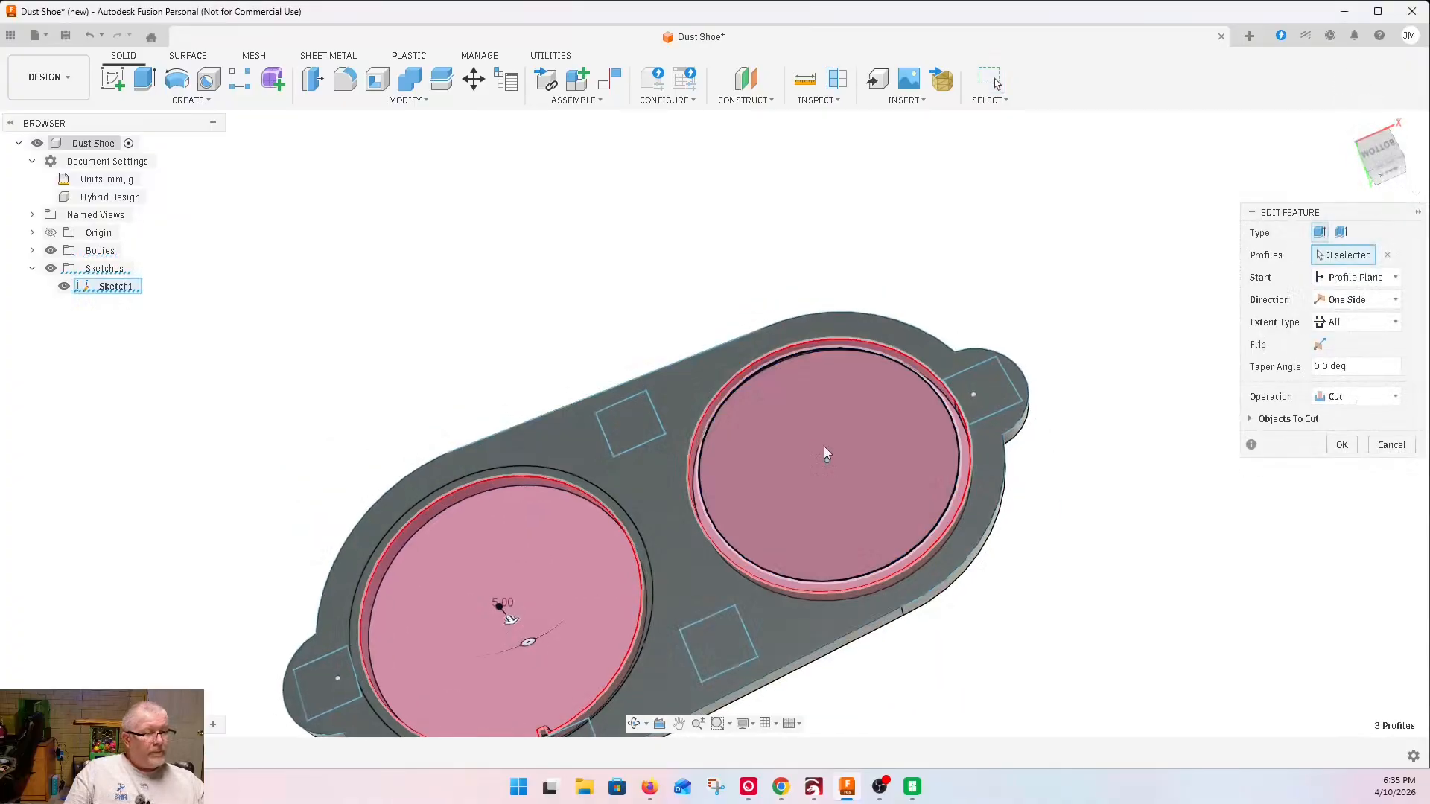
scroll(825, 453, "up", 5)
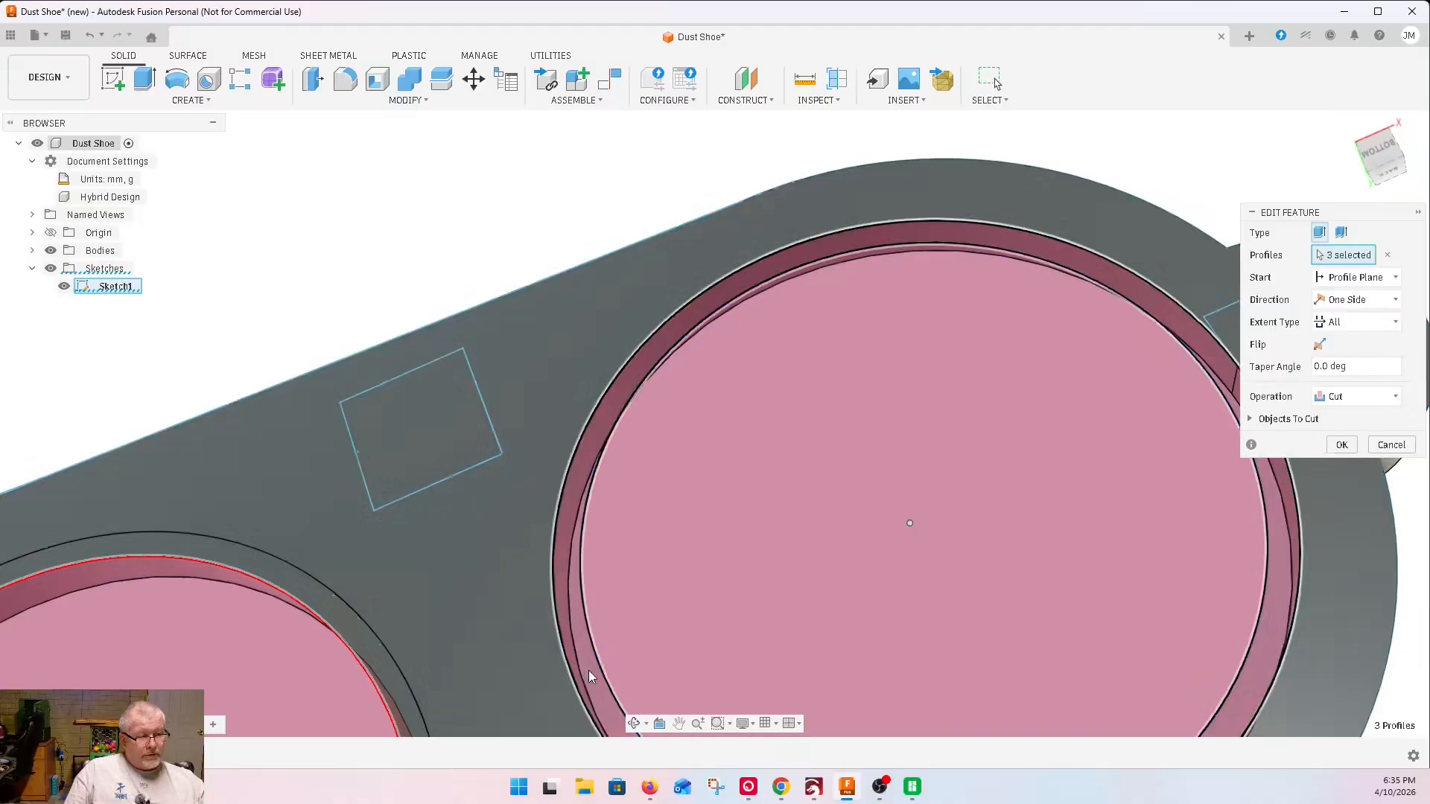
left_click(588, 676)
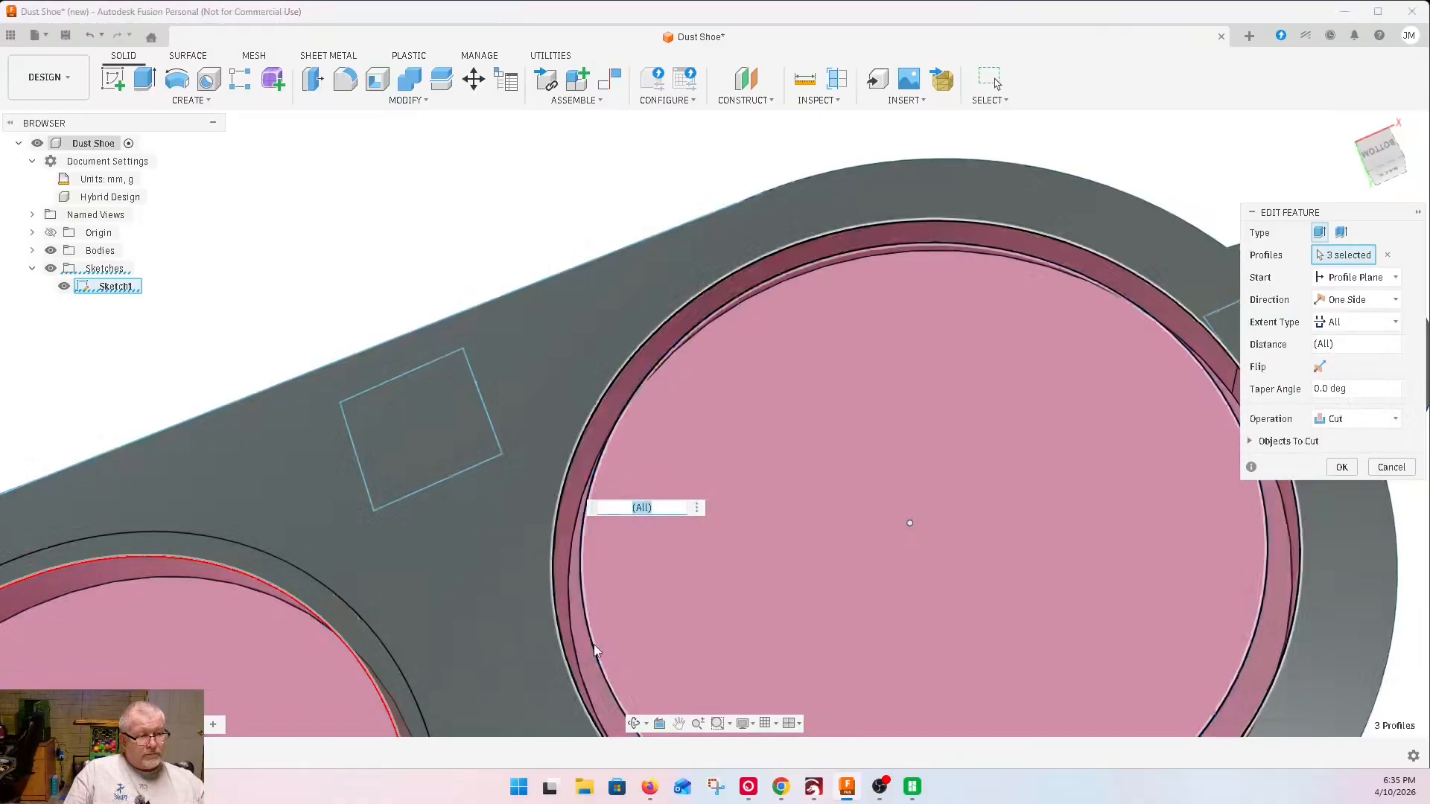
left_click(588, 682)
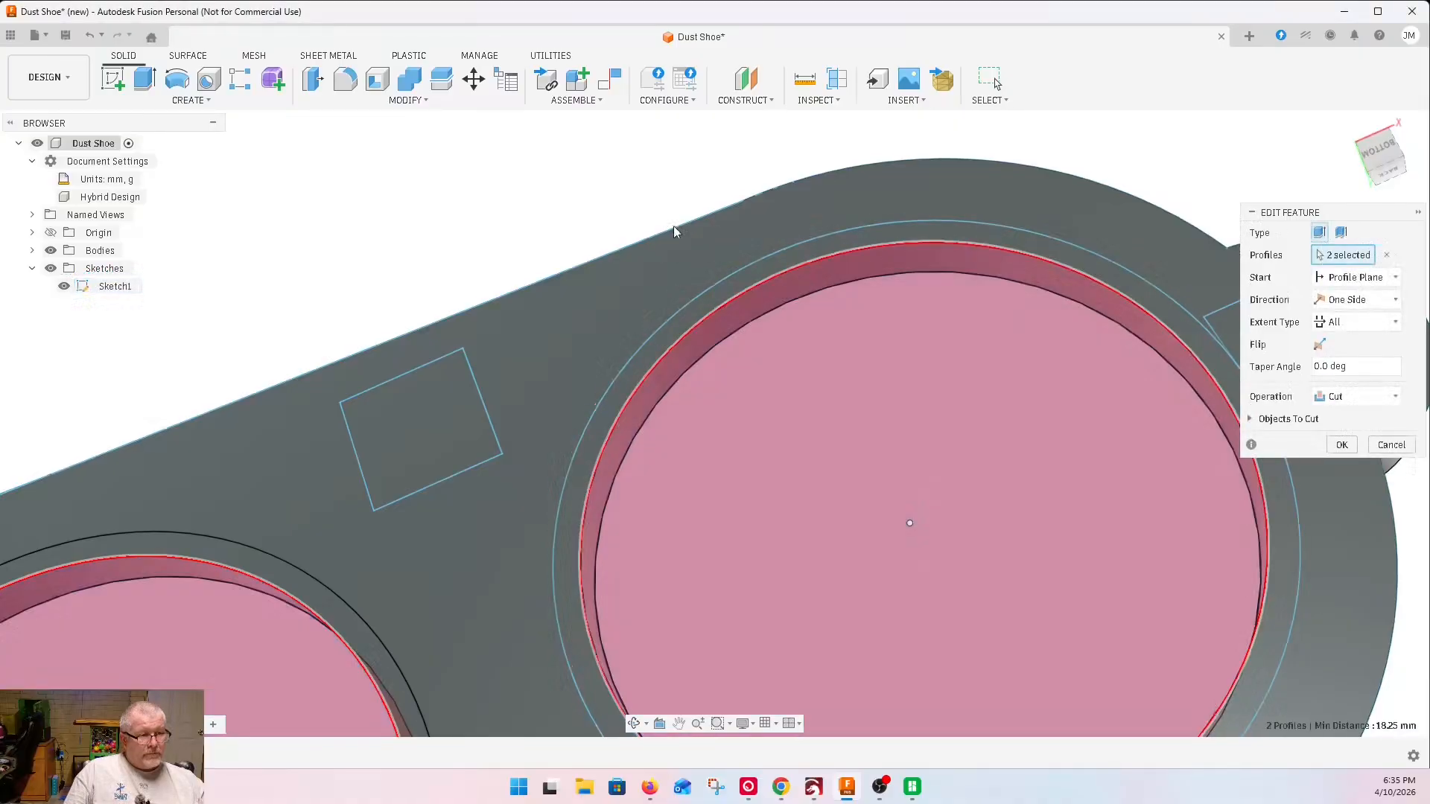
scroll(711, 235, "down", 3)
scroll(711, 235, "down", 3)
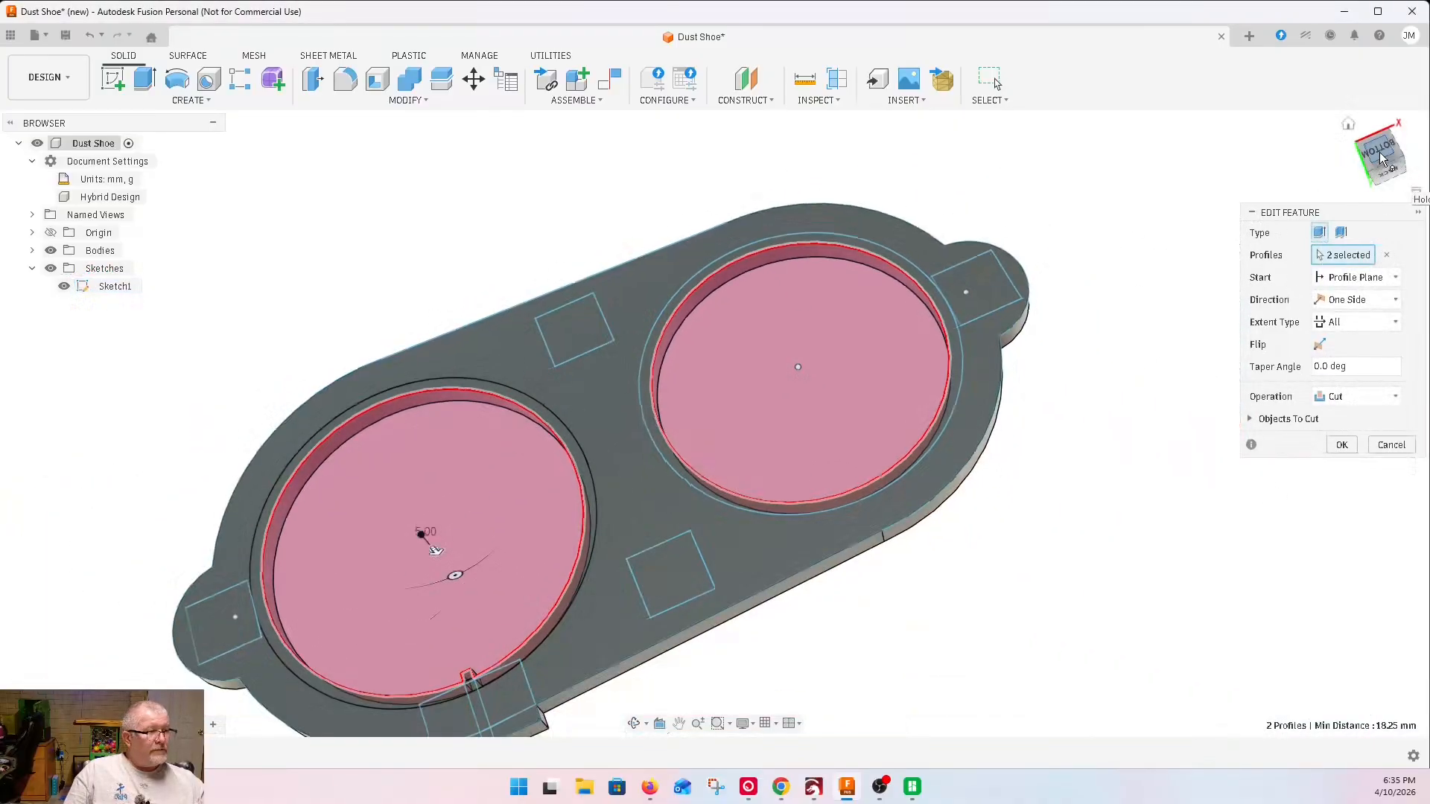
mouse_move(1383, 158)
left_mouse_down()
mouse_move(1395, 214)
mouse_move(1362, 373)
left_mouse_up()
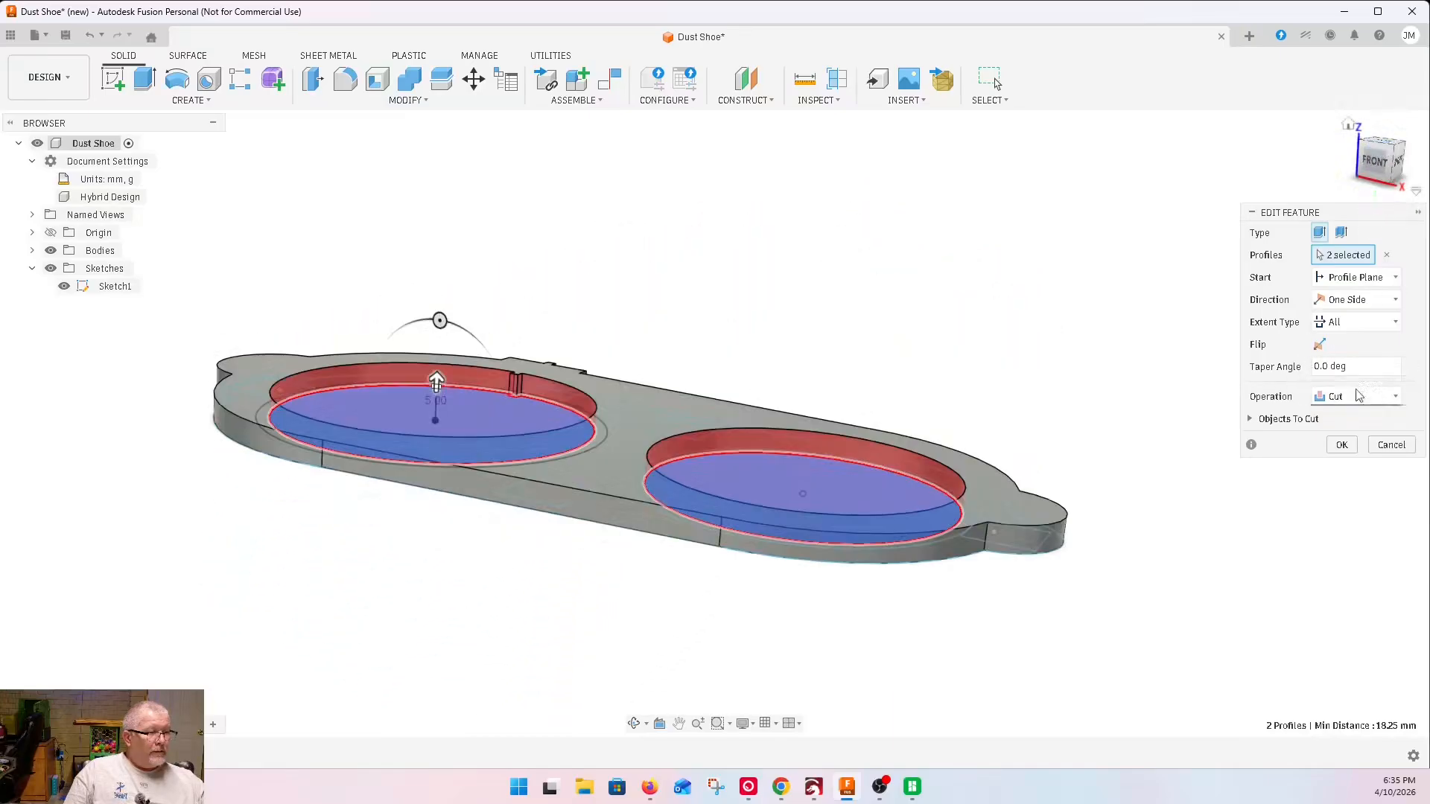
left_click(1342, 445)
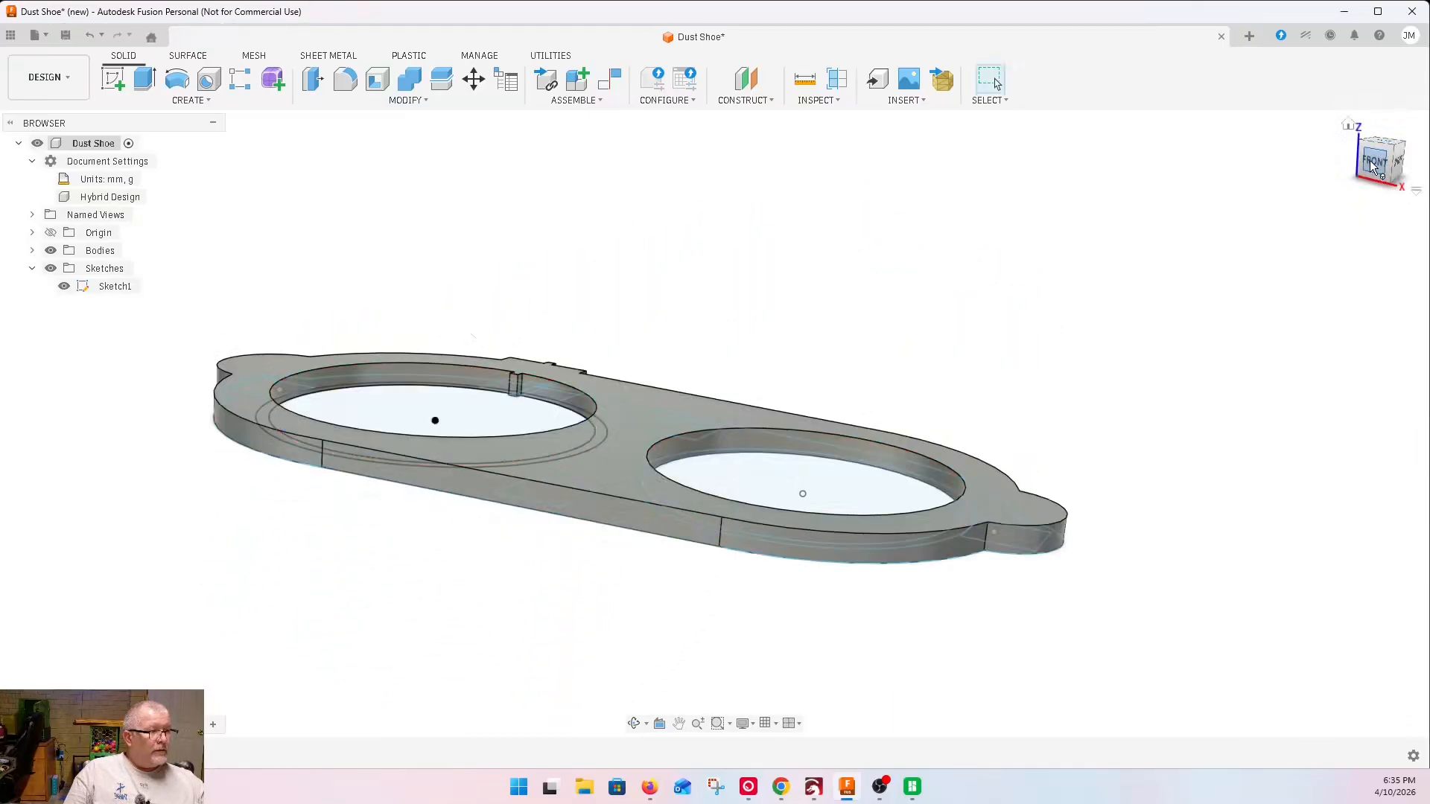
Extrude the thin ring profile around the opening farther from the tab upward by 35 mm
left_click_drag(1371, 165, 1364, 26)
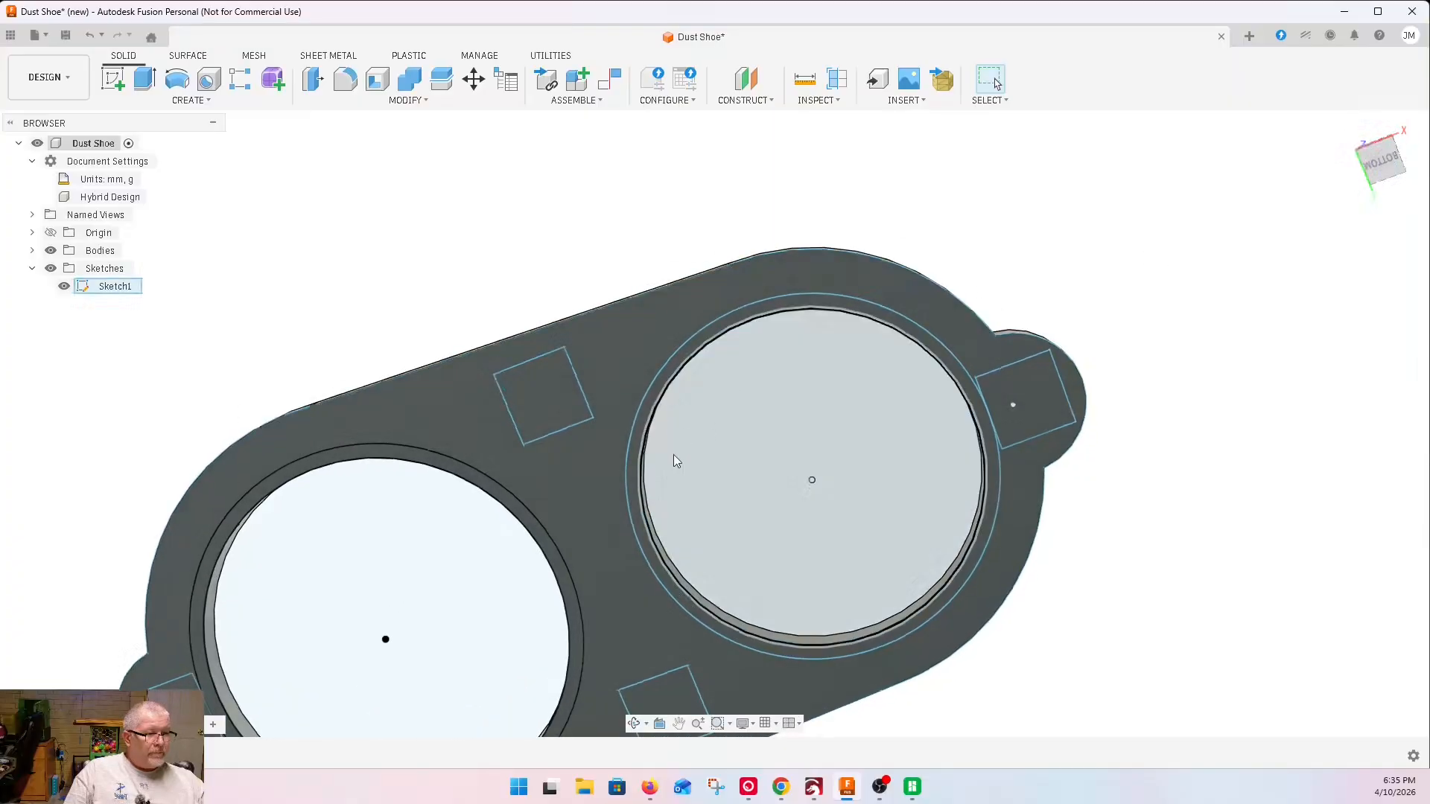
left_click(632, 480)
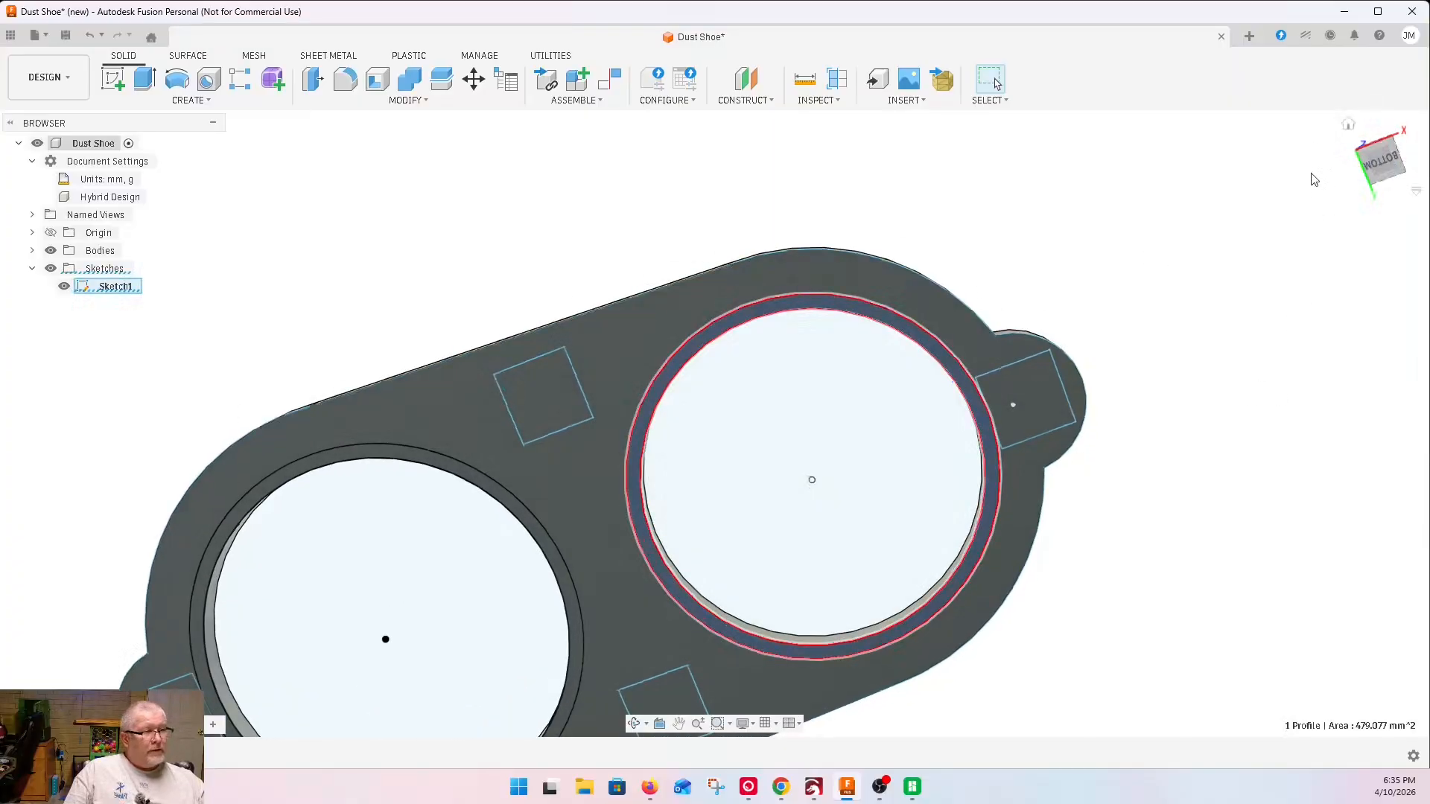
left_click(1379, 166)
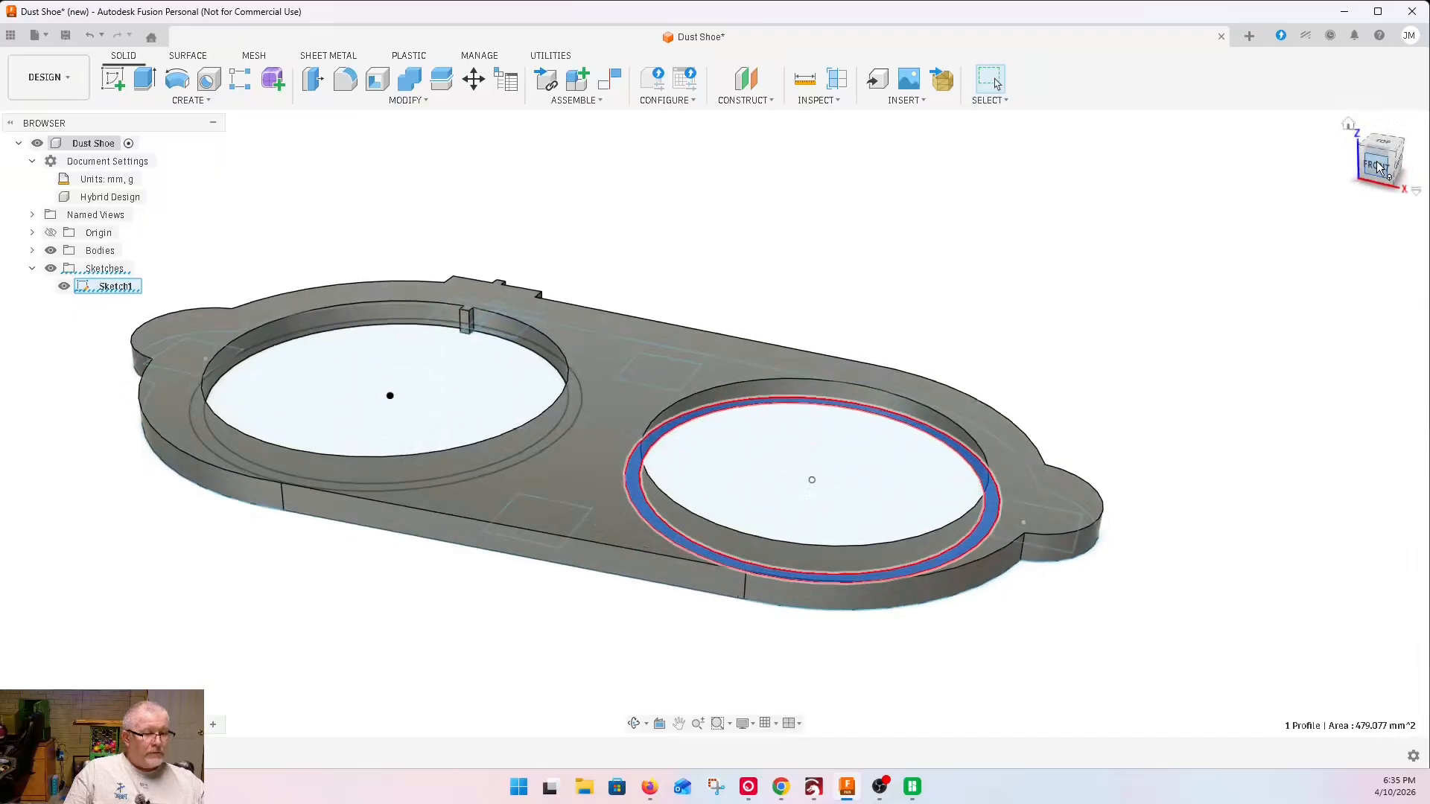
key("e")
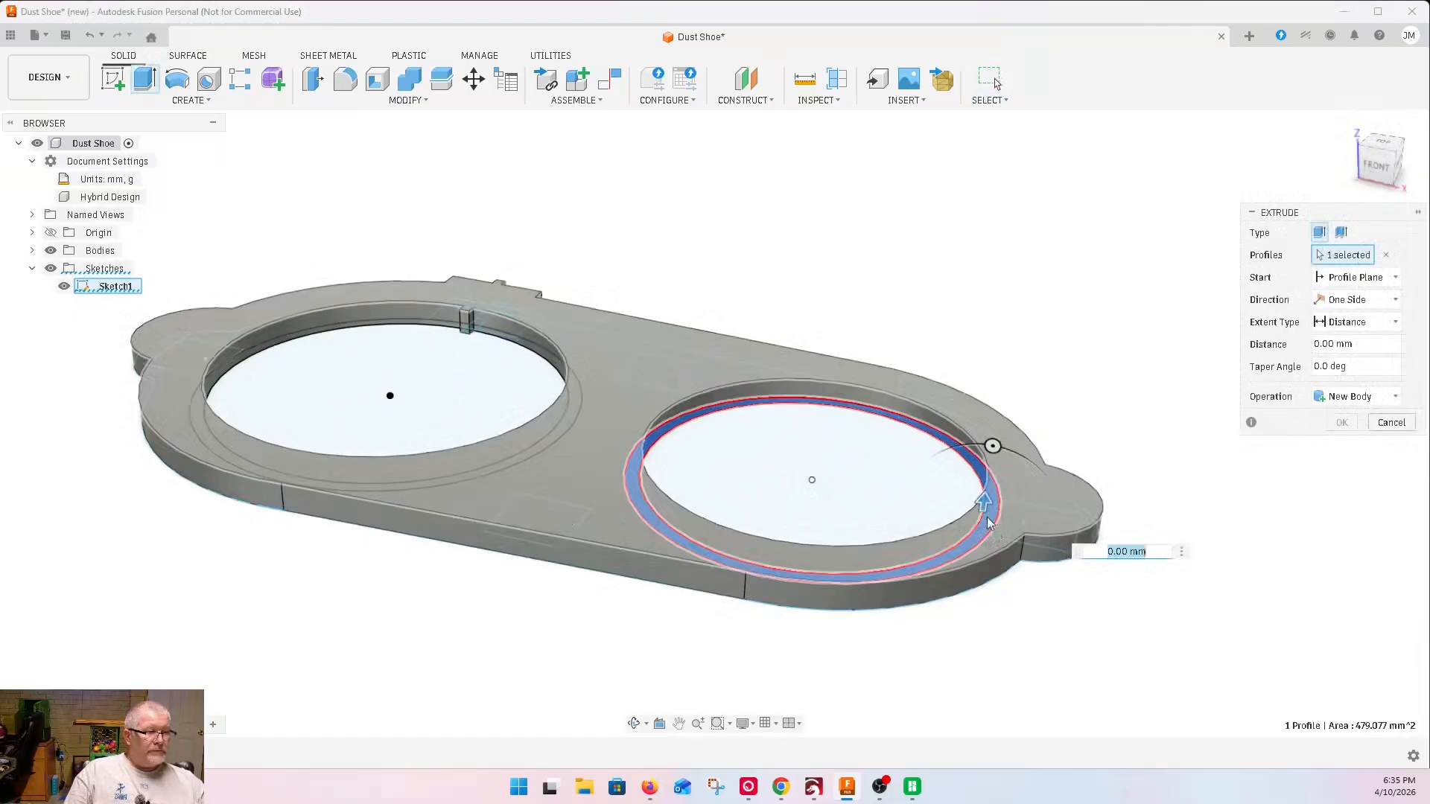
left_click_drag(987, 455, 996, 319)
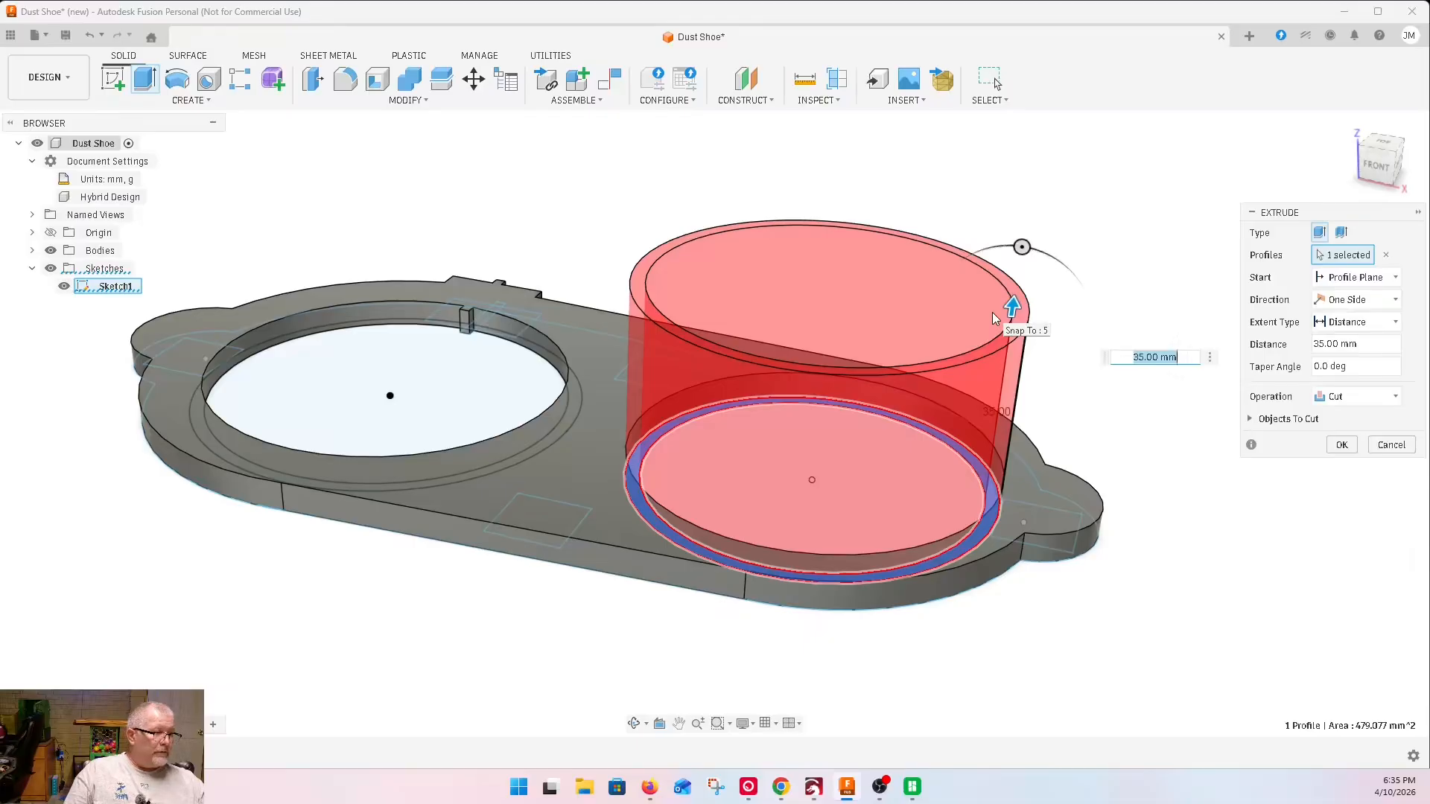
type("30")
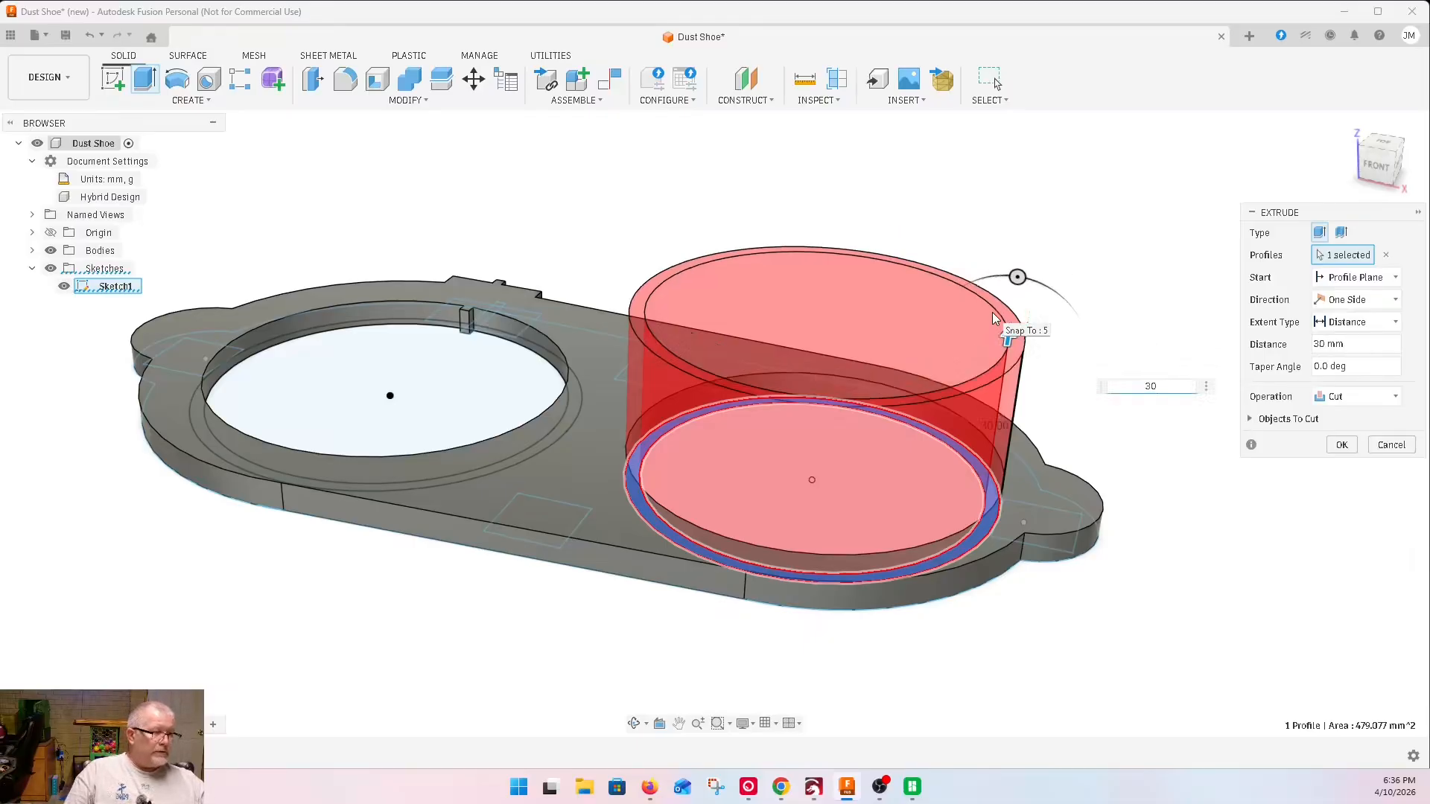
type("5")
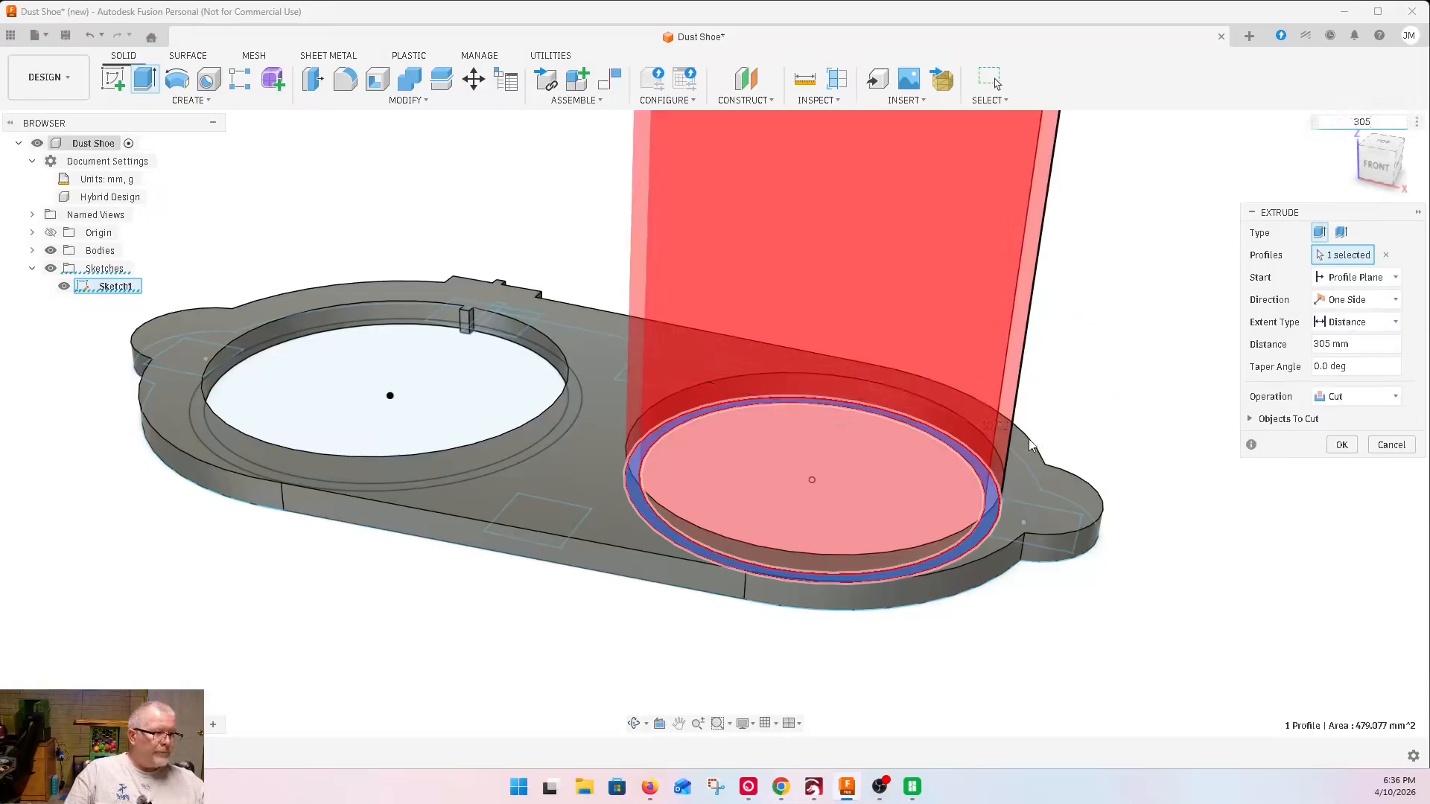
scroll(802, 532, "down", 5)
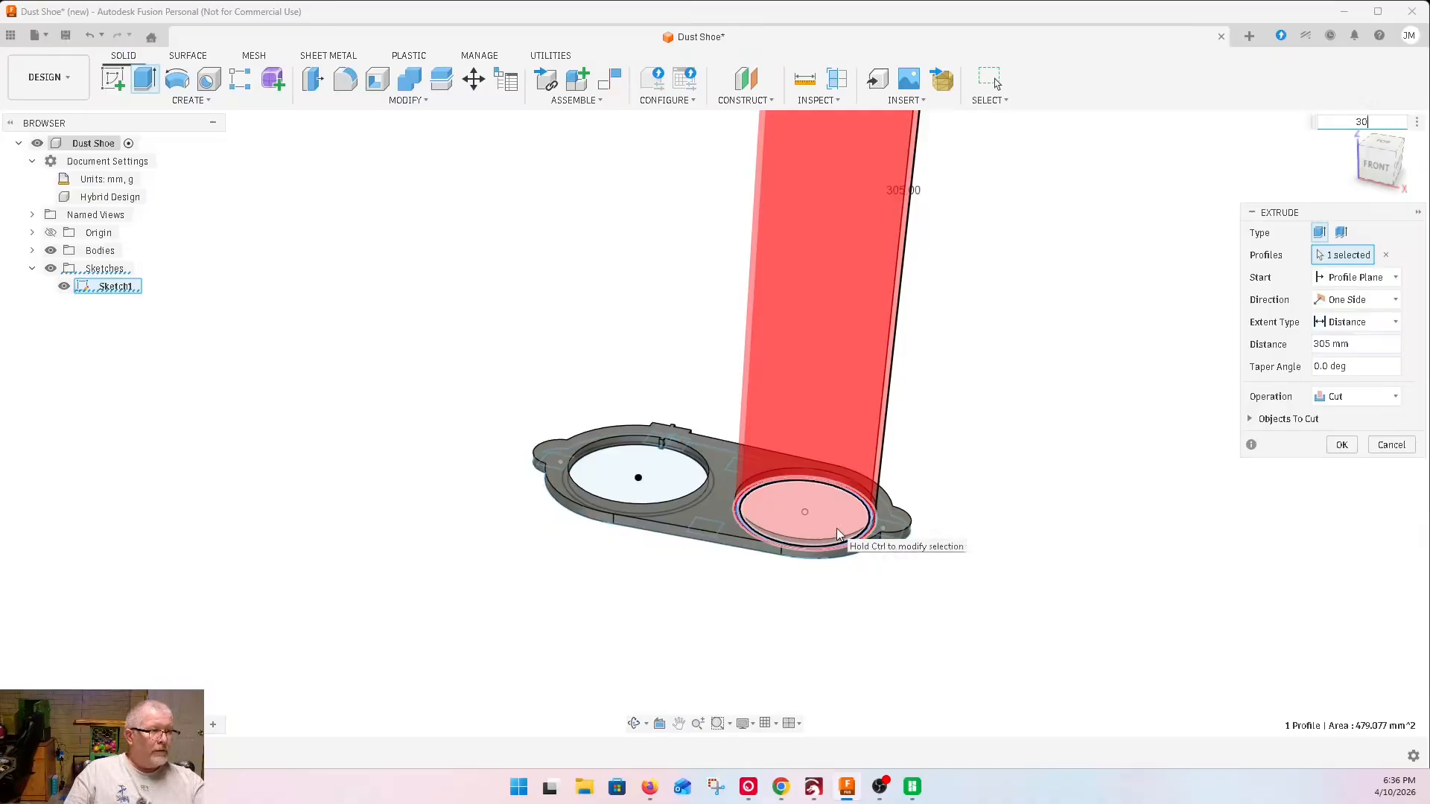
key("BackSpace")
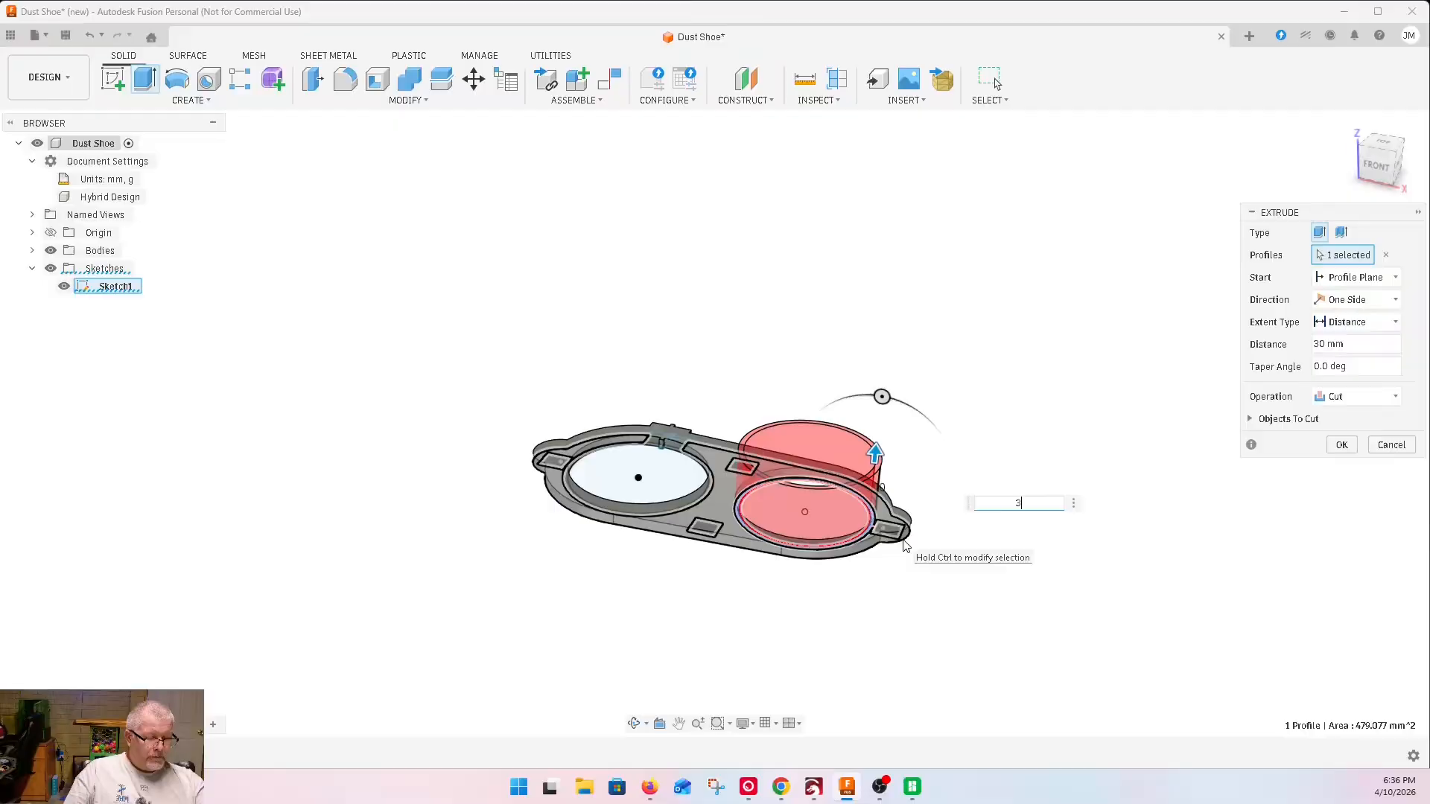
type("5")
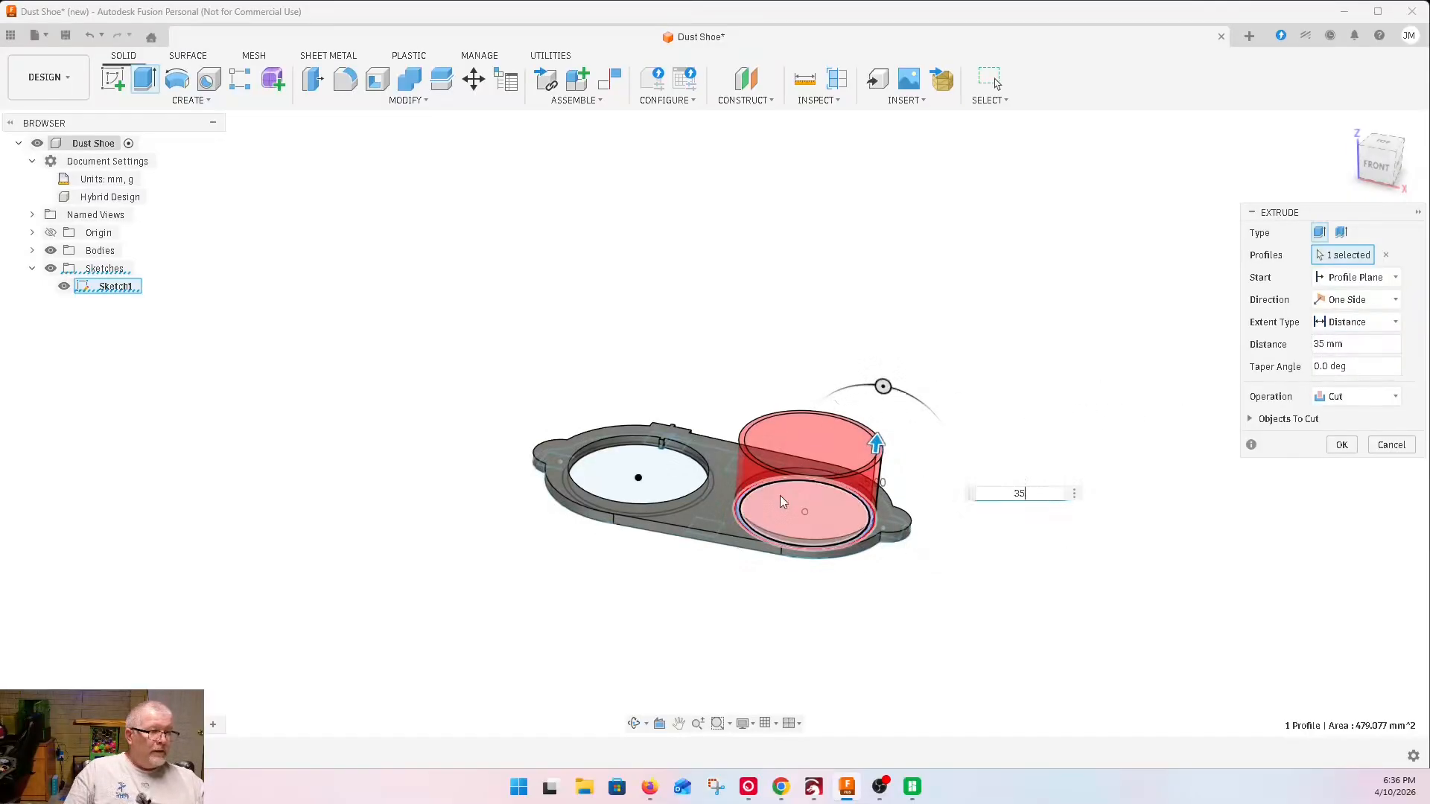
Set the ring extrusion's operation to Join and complete it
scroll(782, 495, "up", 5)
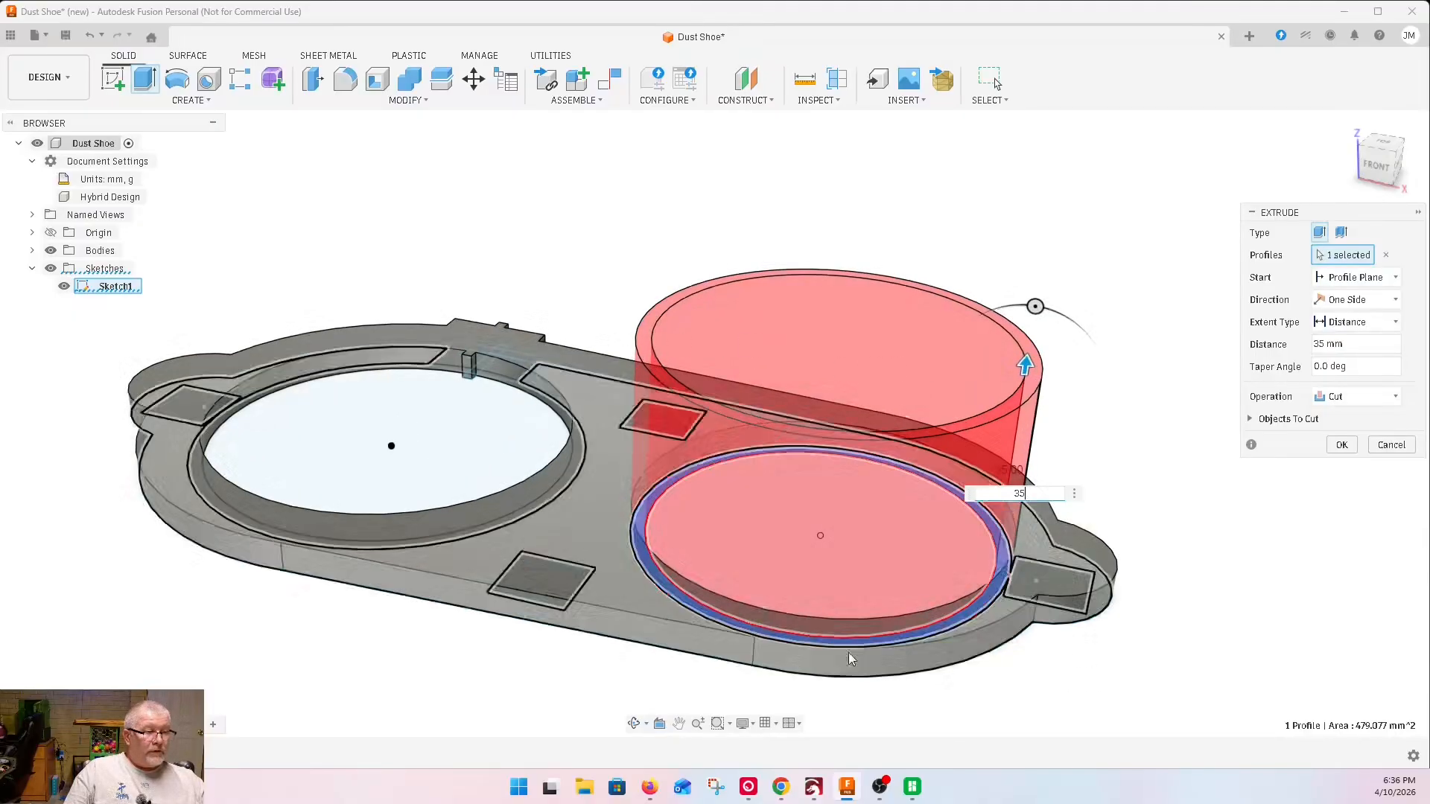
left_click(1348, 398)
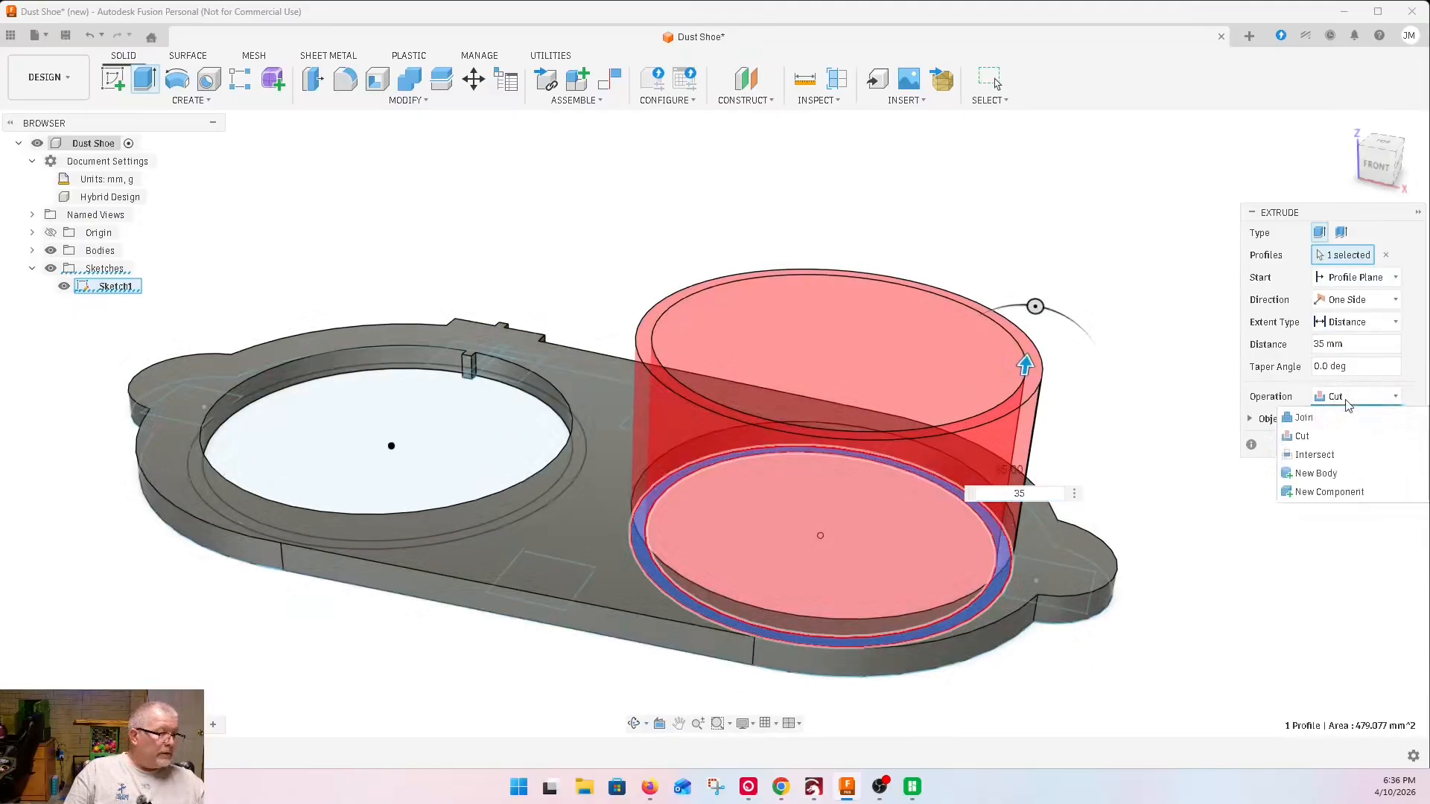
left_click(1310, 420)
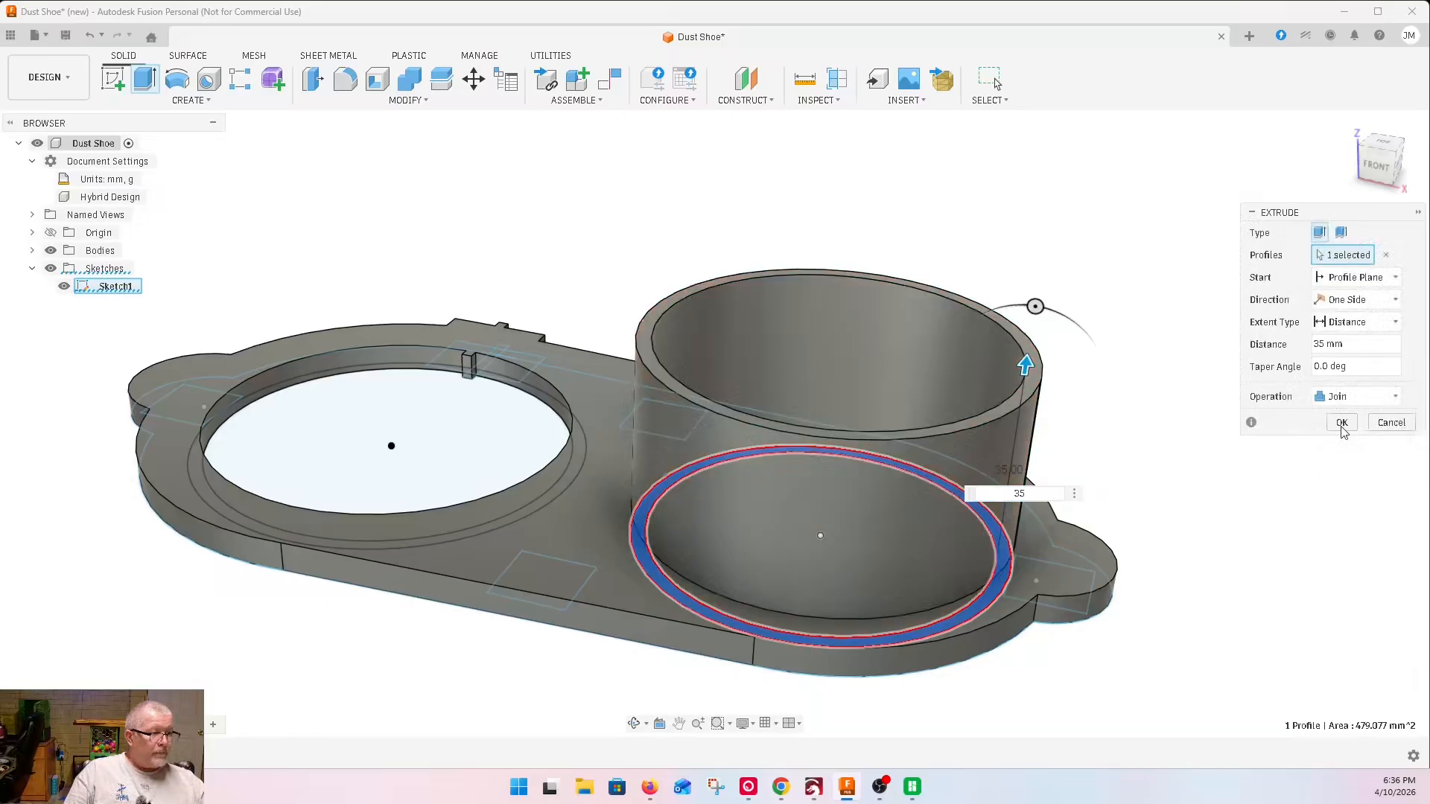
left_click(1342, 423)
Try to extrude the thin ring profile around the opening beside the tab upward by 25 mm as a cut, and undo it
scroll(1085, 447, "down", 4)
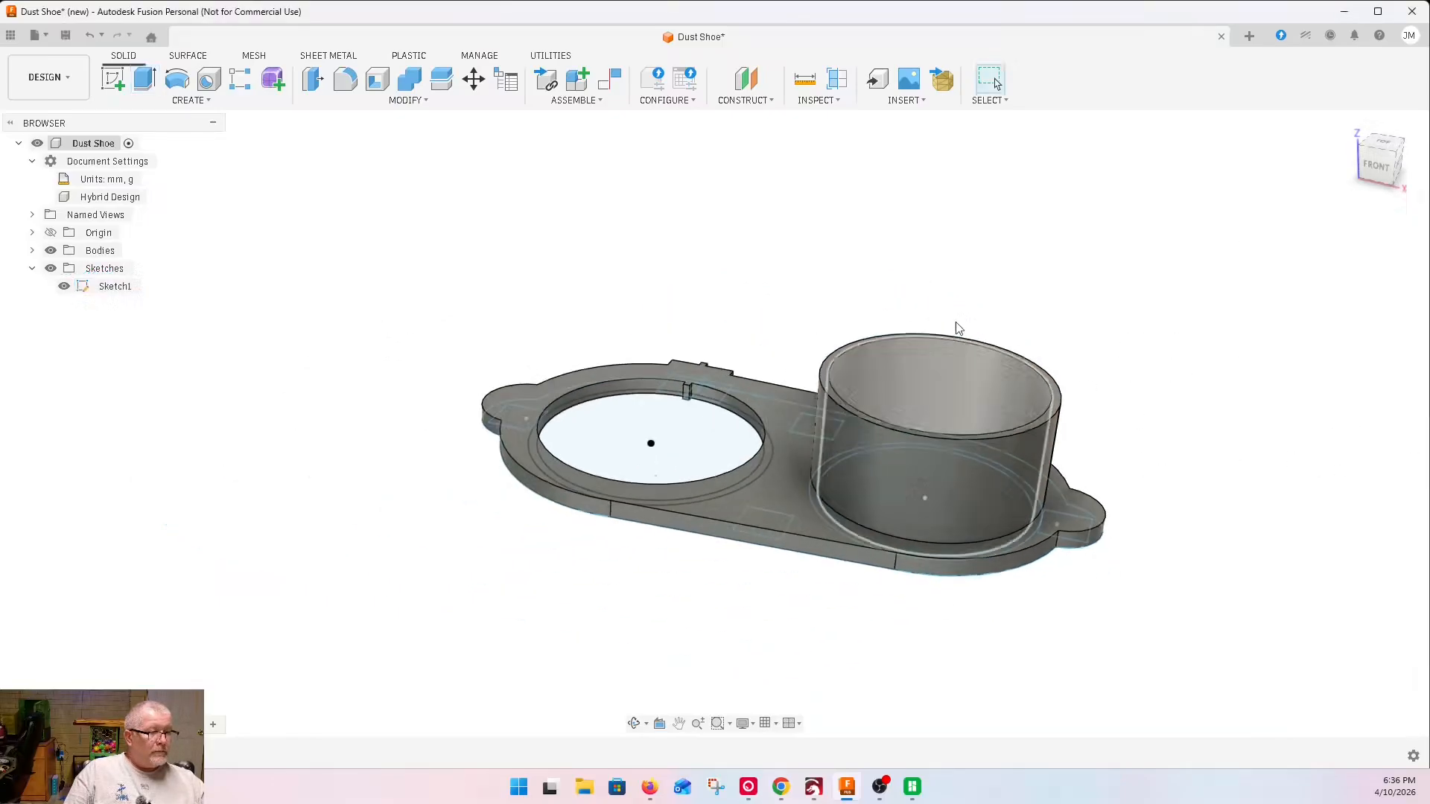
mouse_move(713, 423)
middle_mouse_down("shift")
mouse_move(760, 500)
mouse_move(1082, 300)
middle_mouse_up("shift")
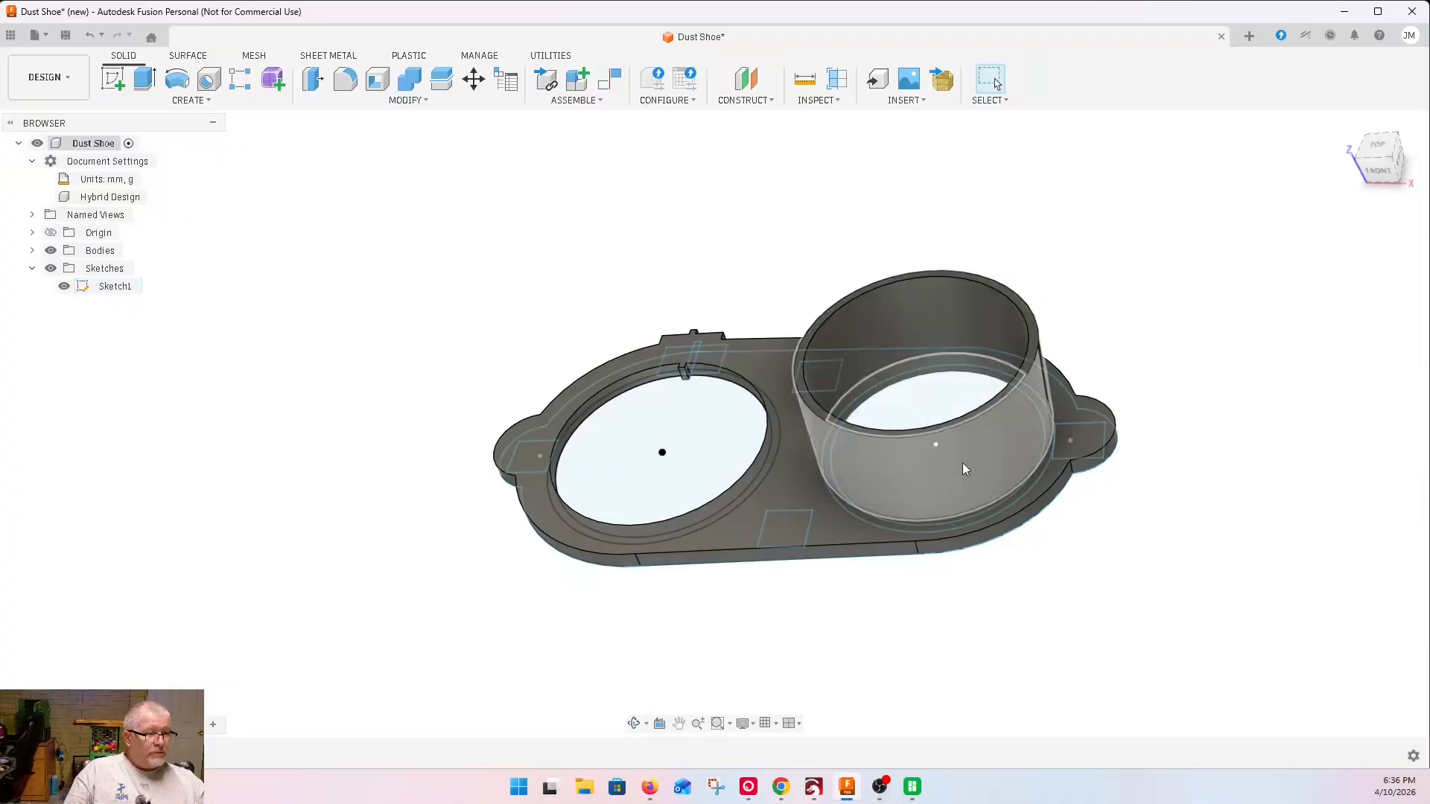
left_click_drag(1380, 176, 1422, 173)
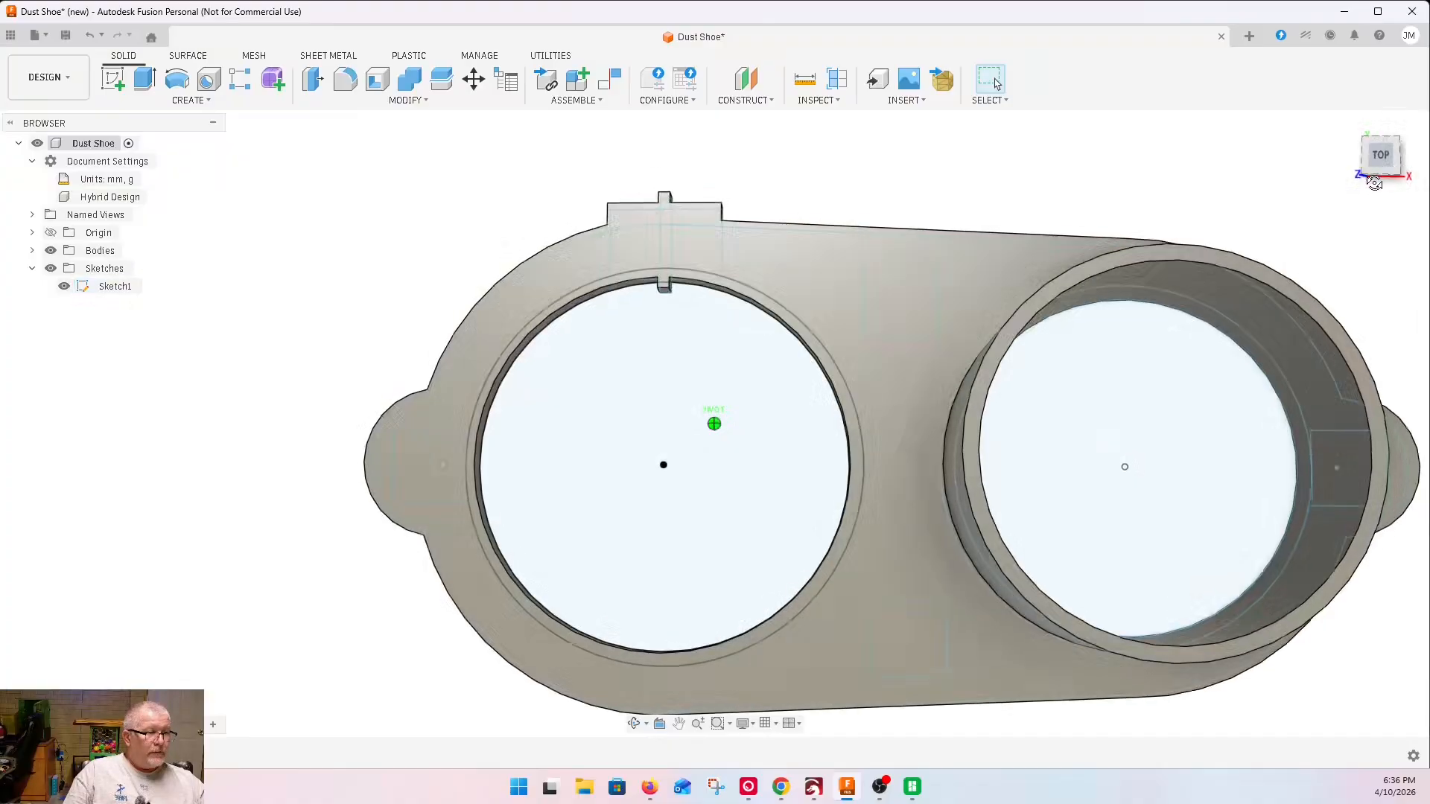
left_click_drag(1374, 183, 1384, 126)
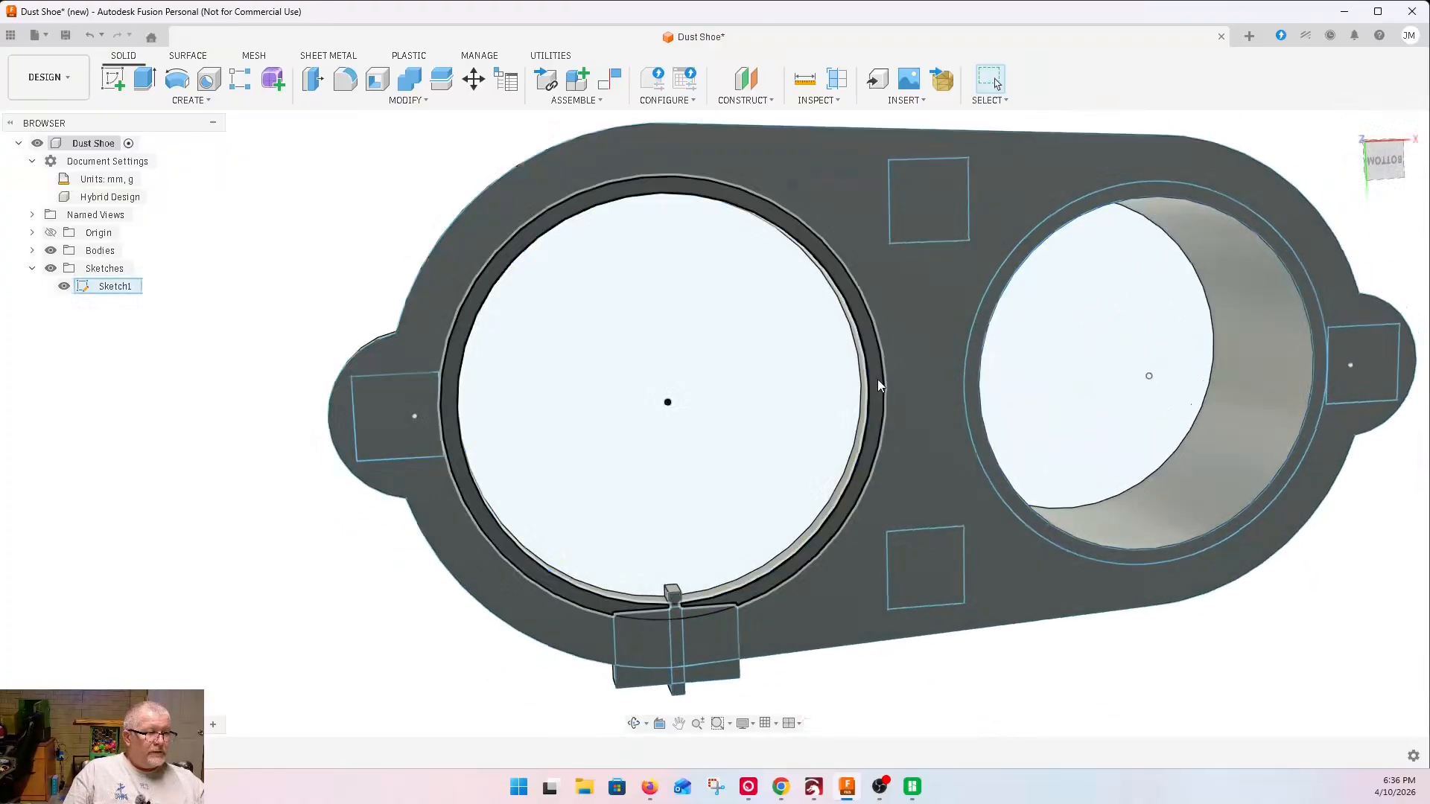
left_click(877, 380)
left_click(1384, 170)
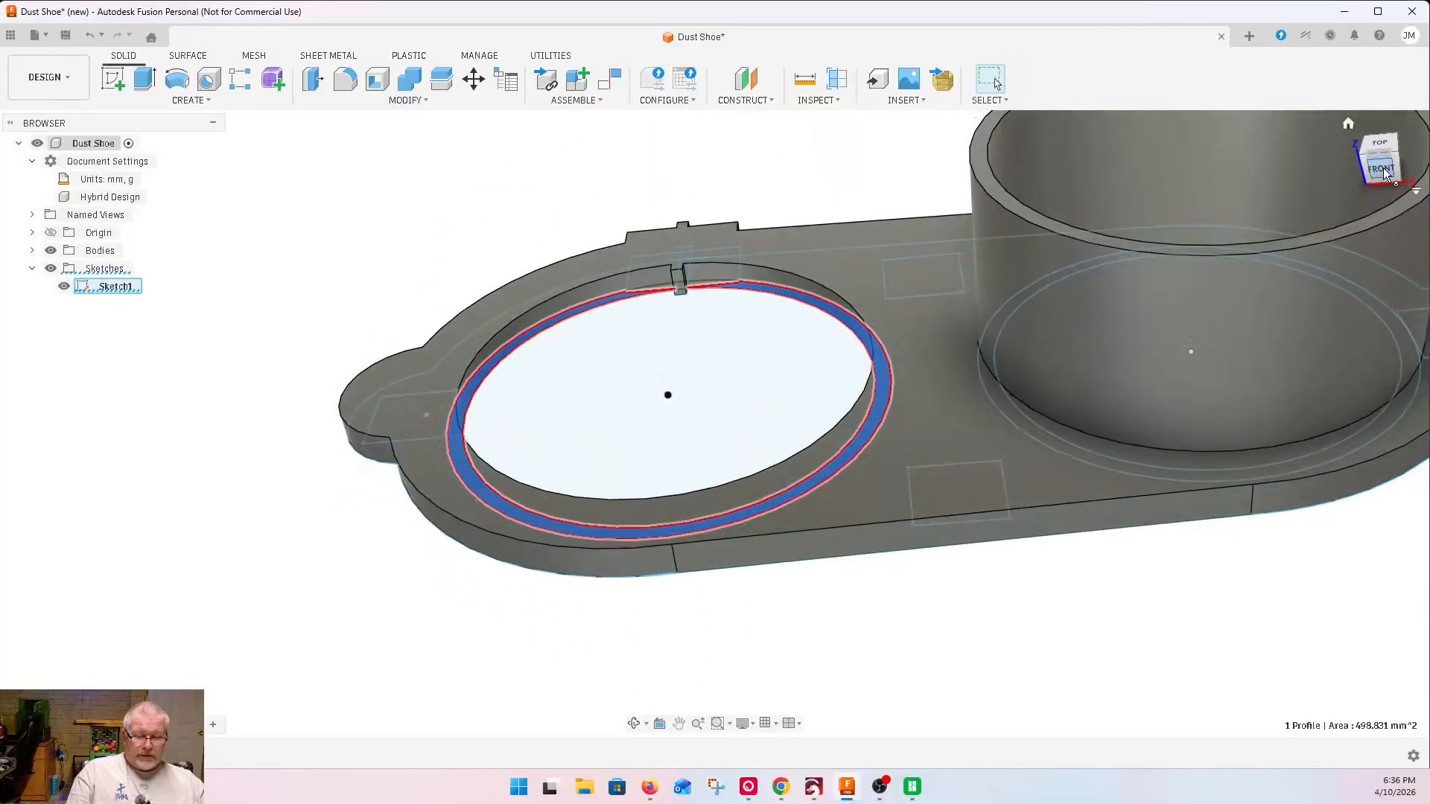
type("e")
type("25")
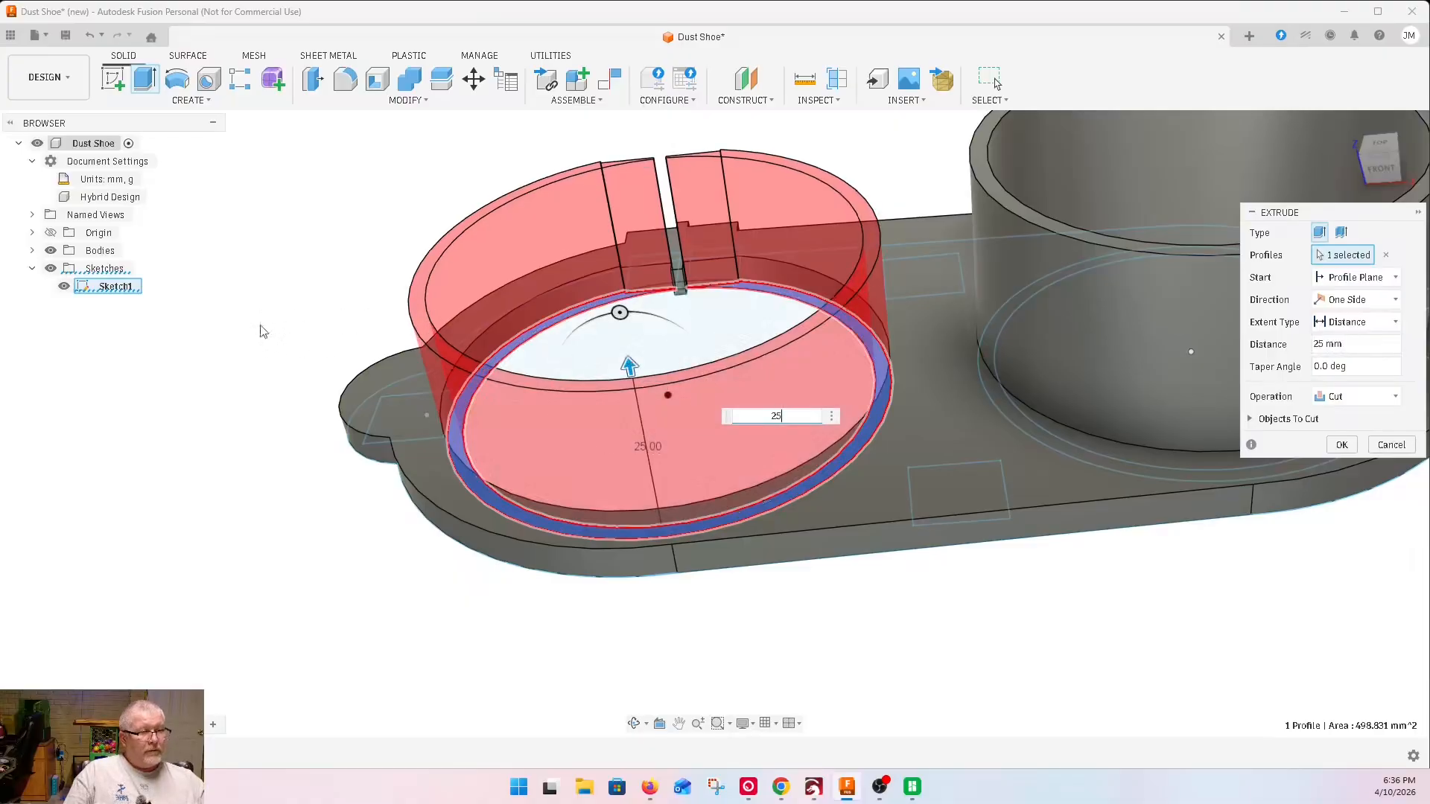
scroll(425, 334, "down", 3)
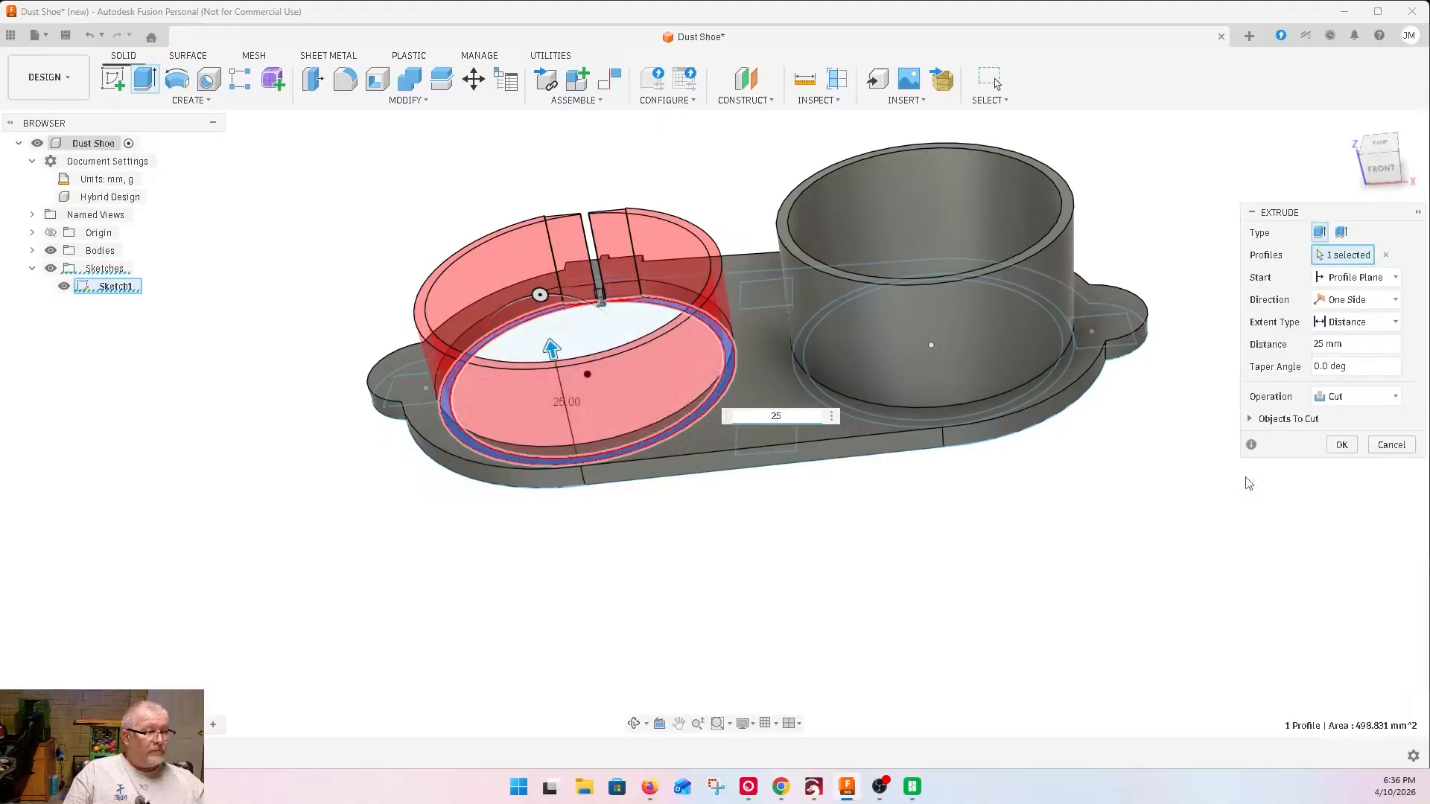
left_click(1341, 445)
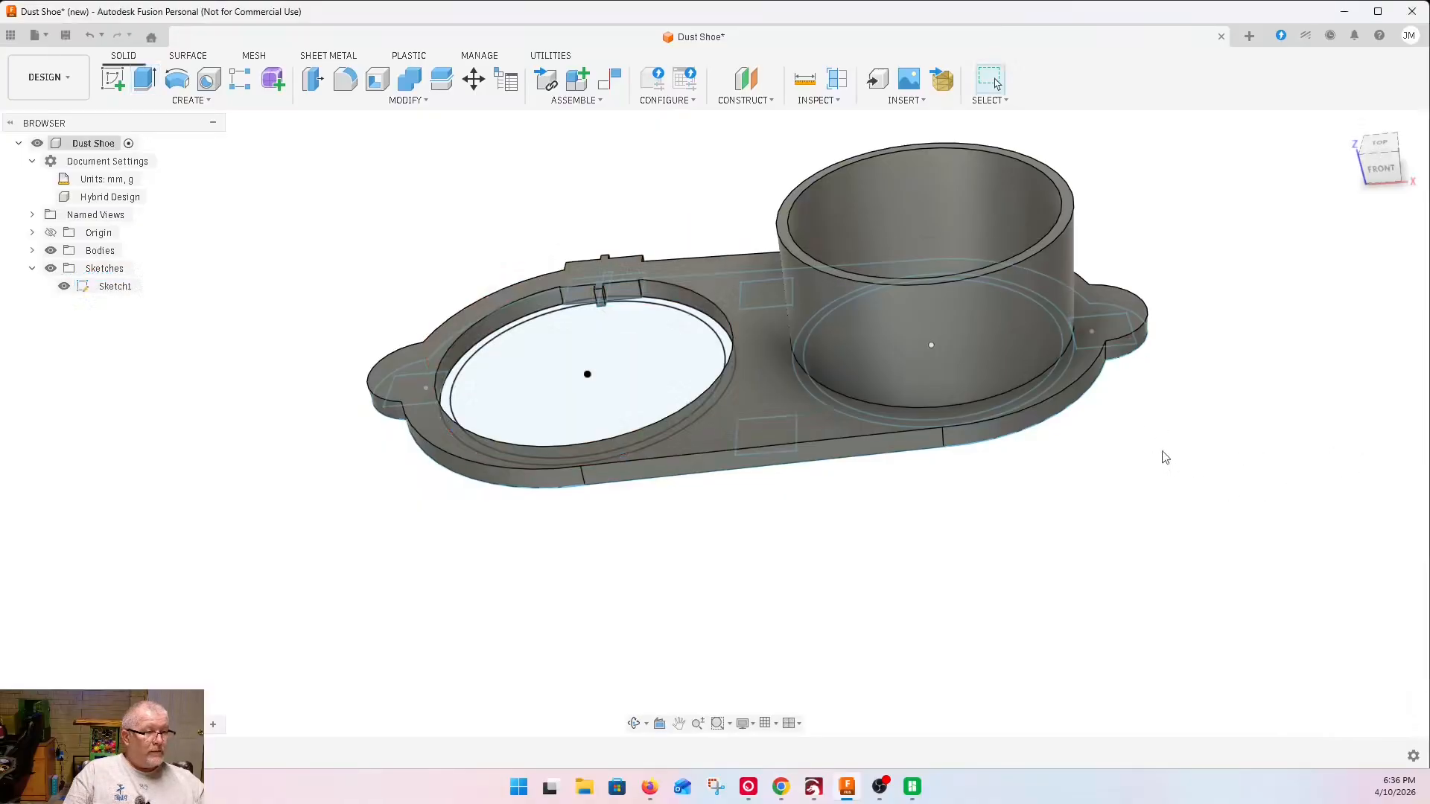
key("ctrl+z")
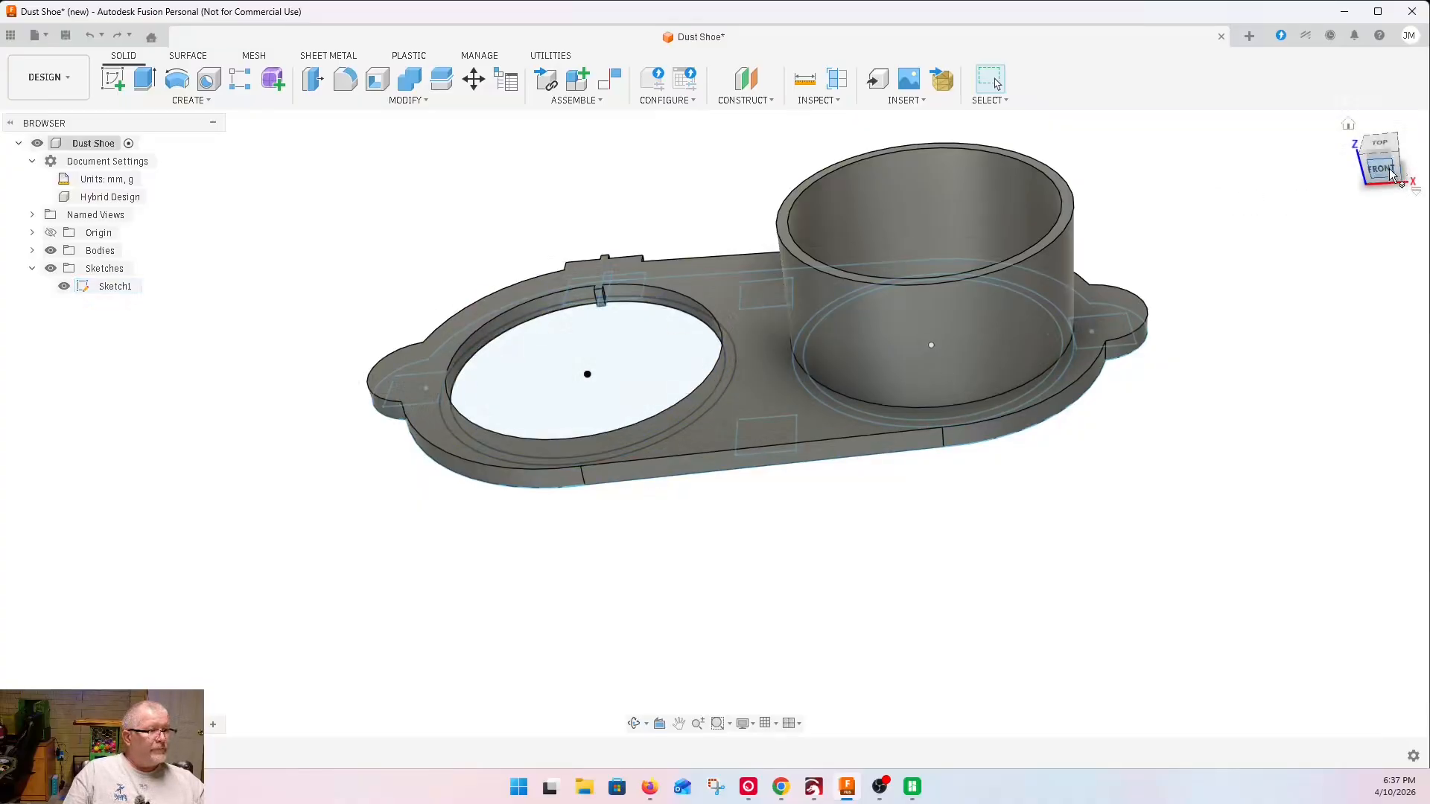
Extrude the thin ring profile around the opening beside the tab upward by 25 mm
left_click_drag(1382, 171, 1383, 119)
scroll(739, 348, "up", 4)
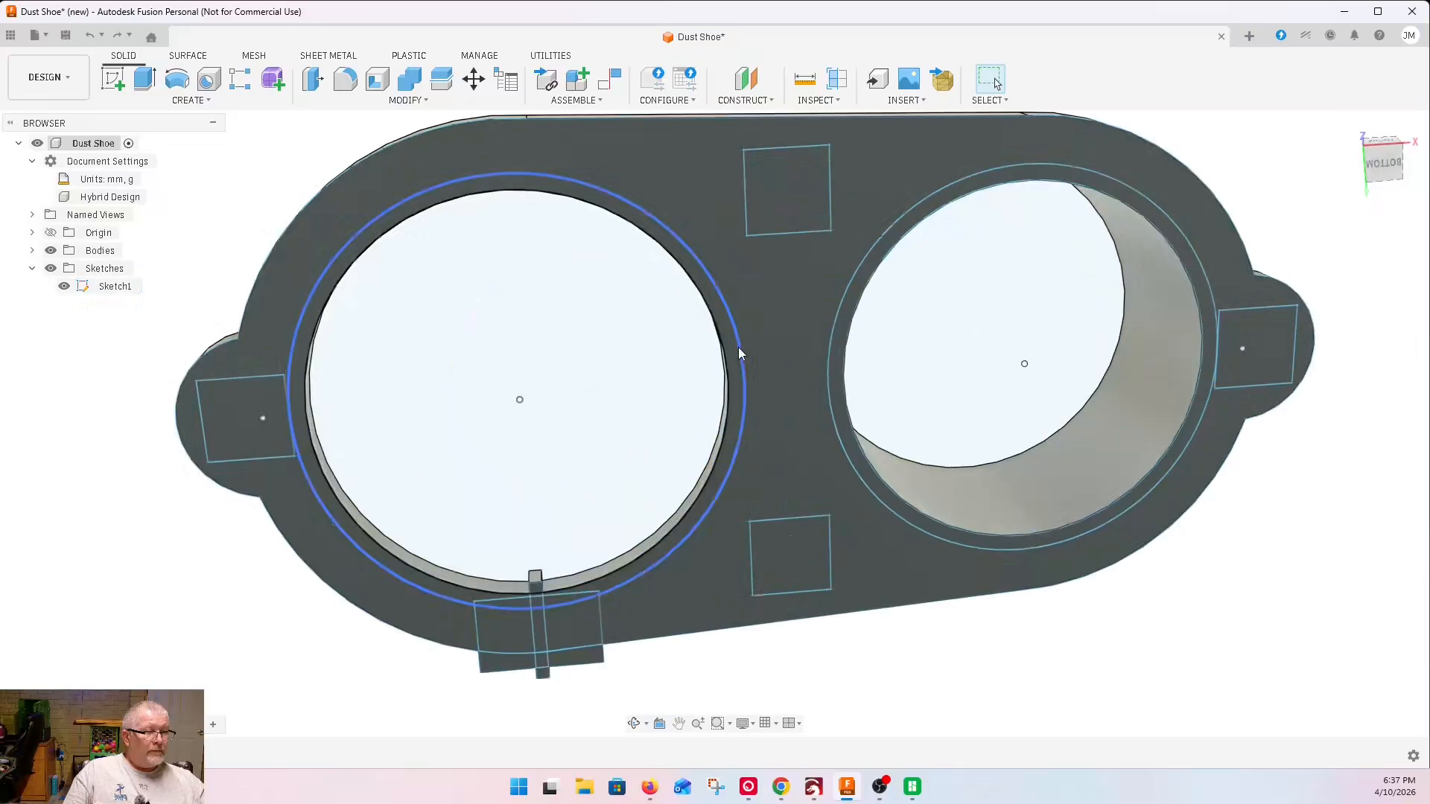
left_click(733, 348)
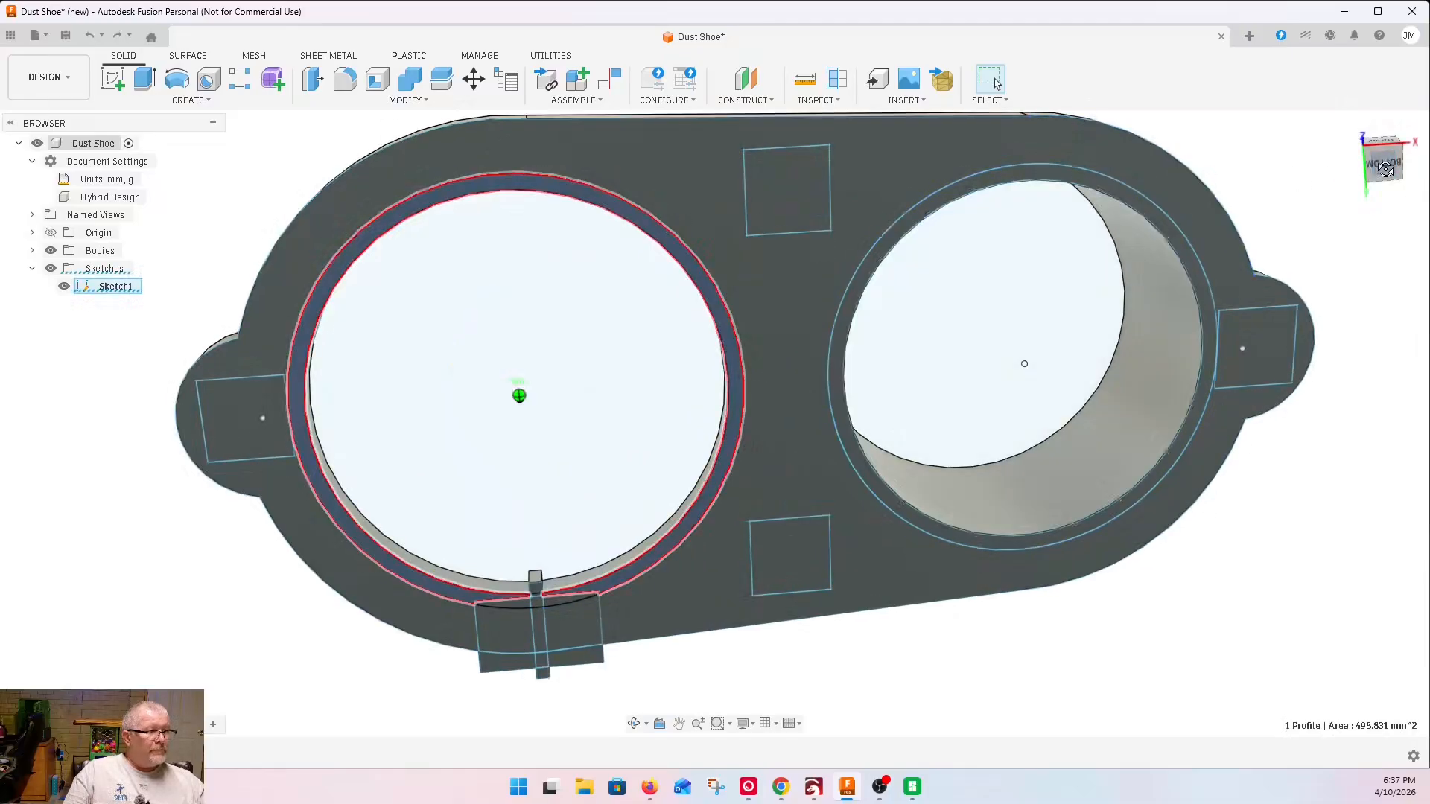
left_click_drag(1386, 169, 1384, 207)
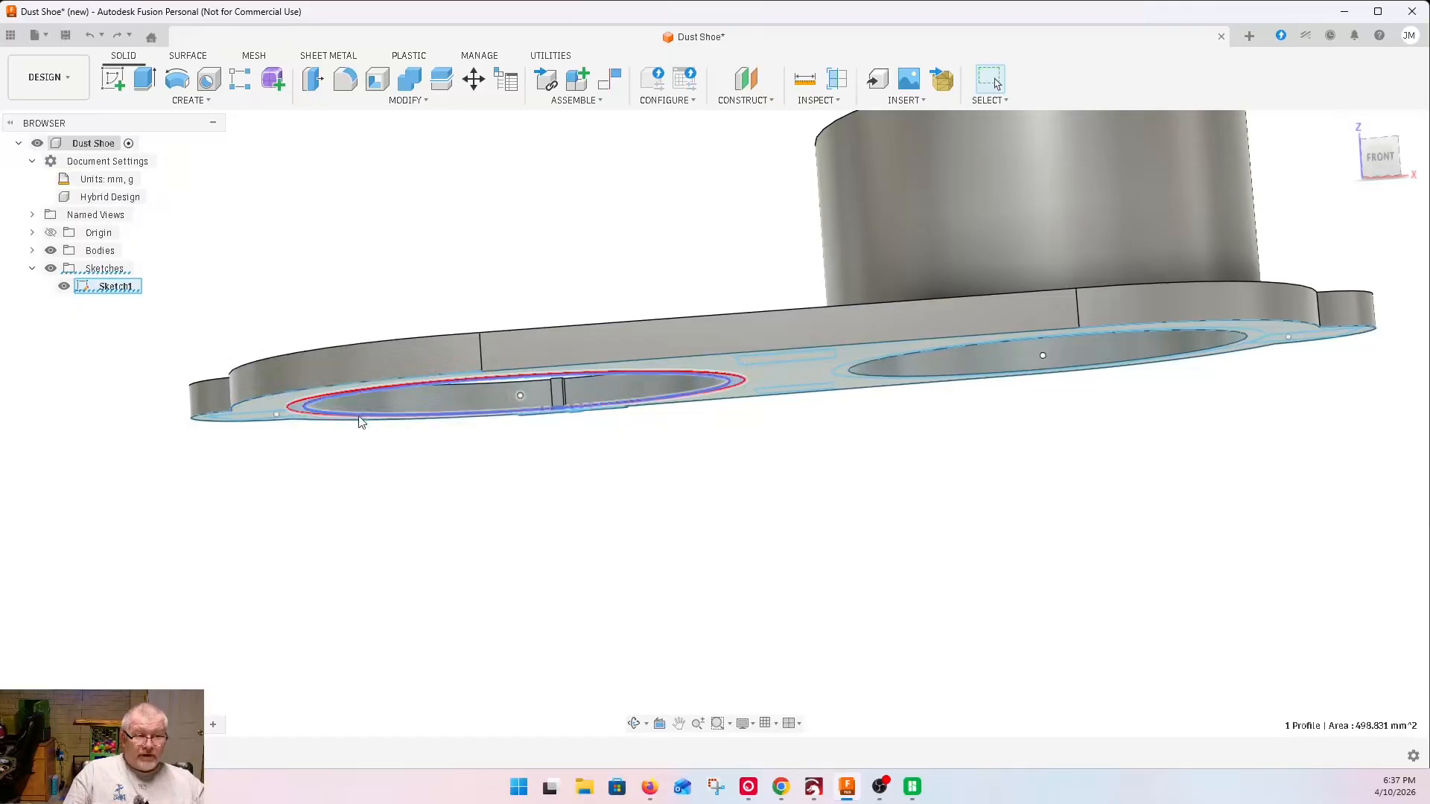
left_click(1366, 154)
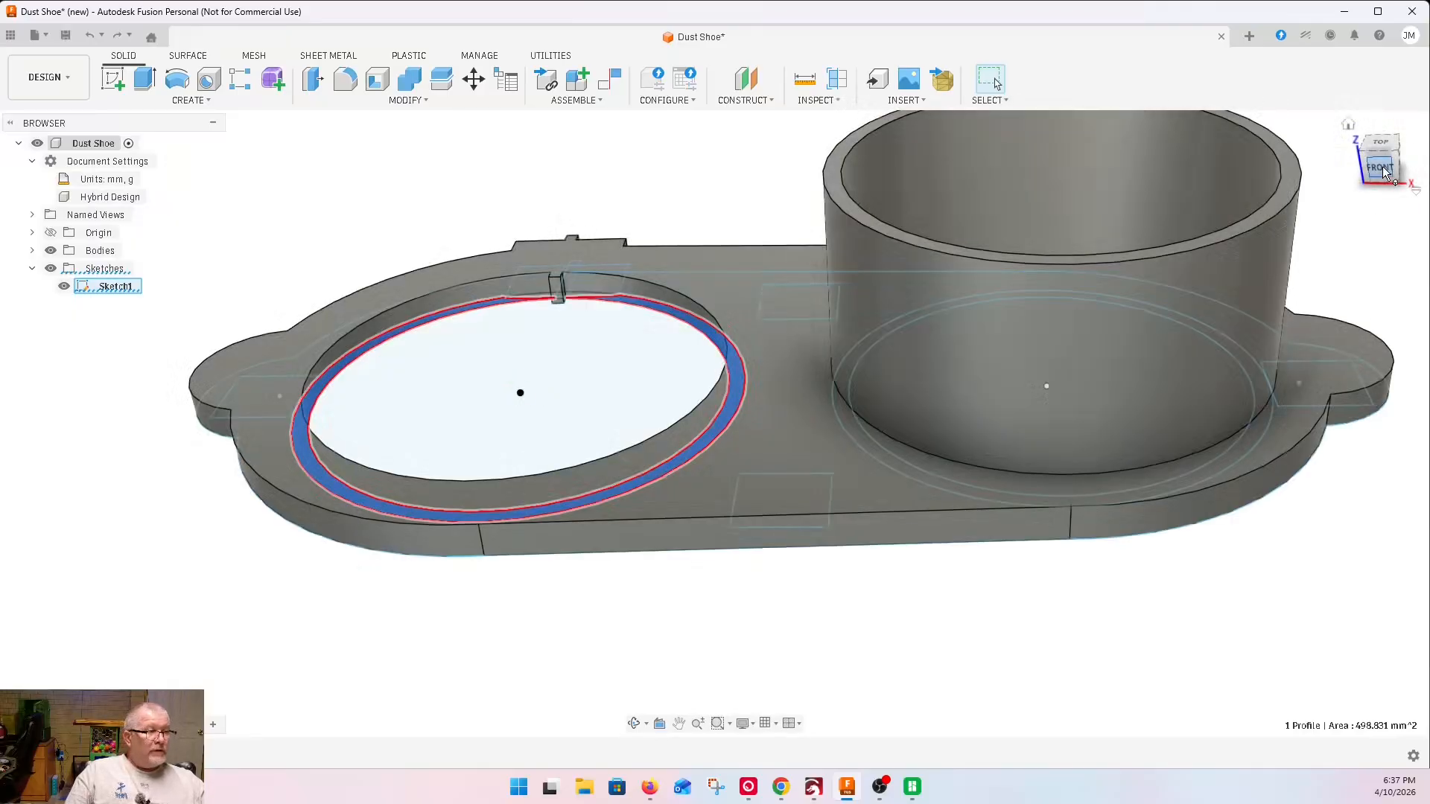
left_click_drag(1384, 173, 1381, 112)
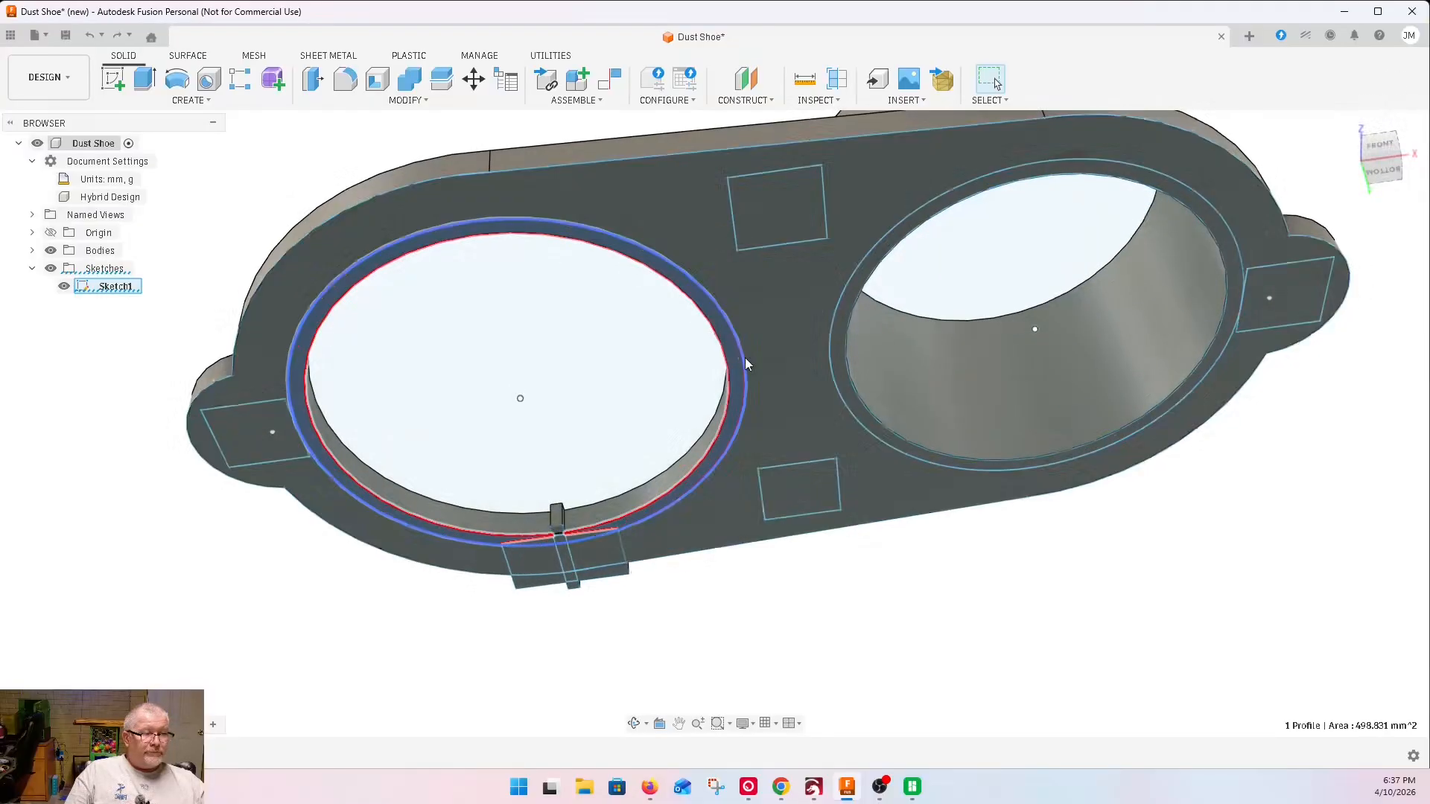
left_click(734, 363)
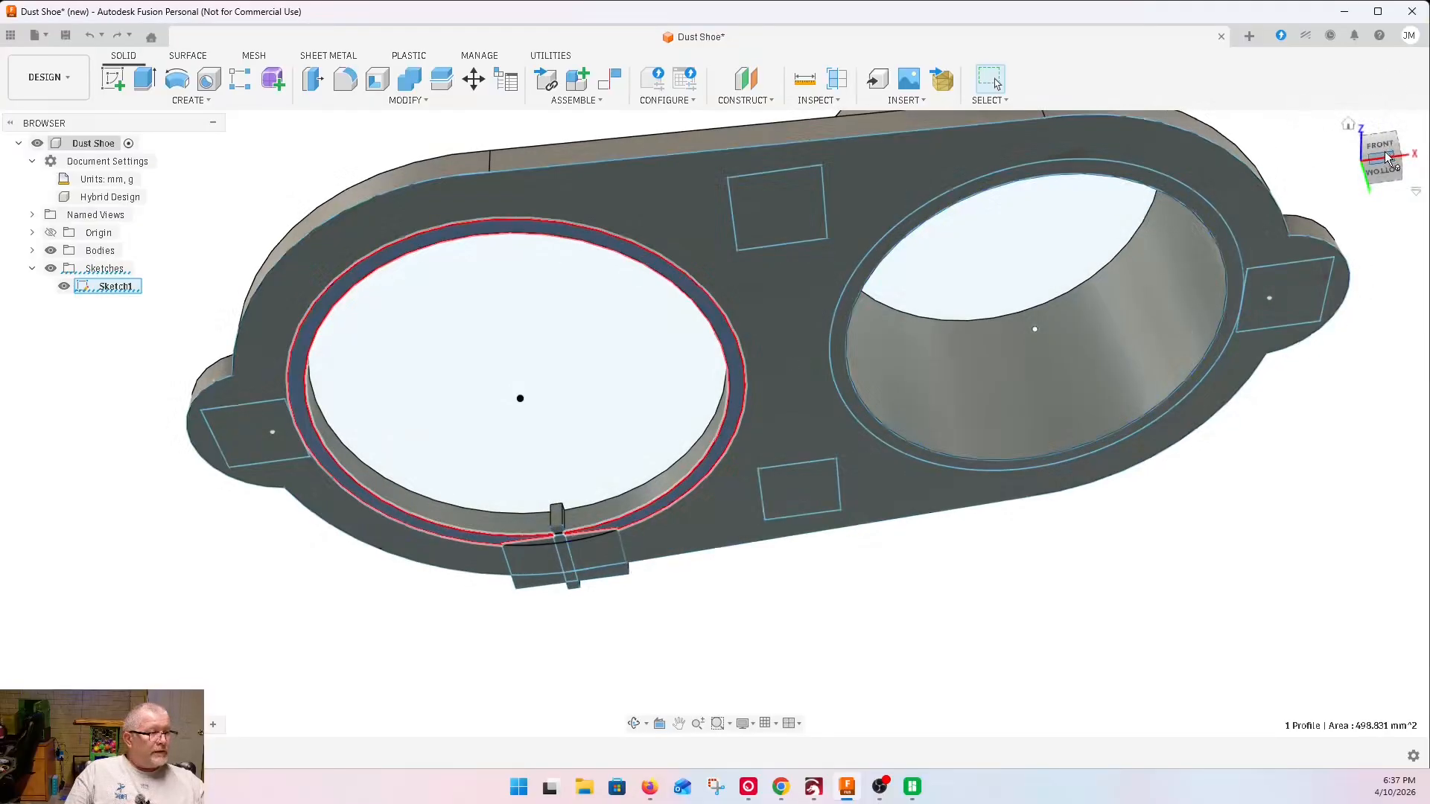
left_click_drag(1390, 149, 1380, 188)
key("e")
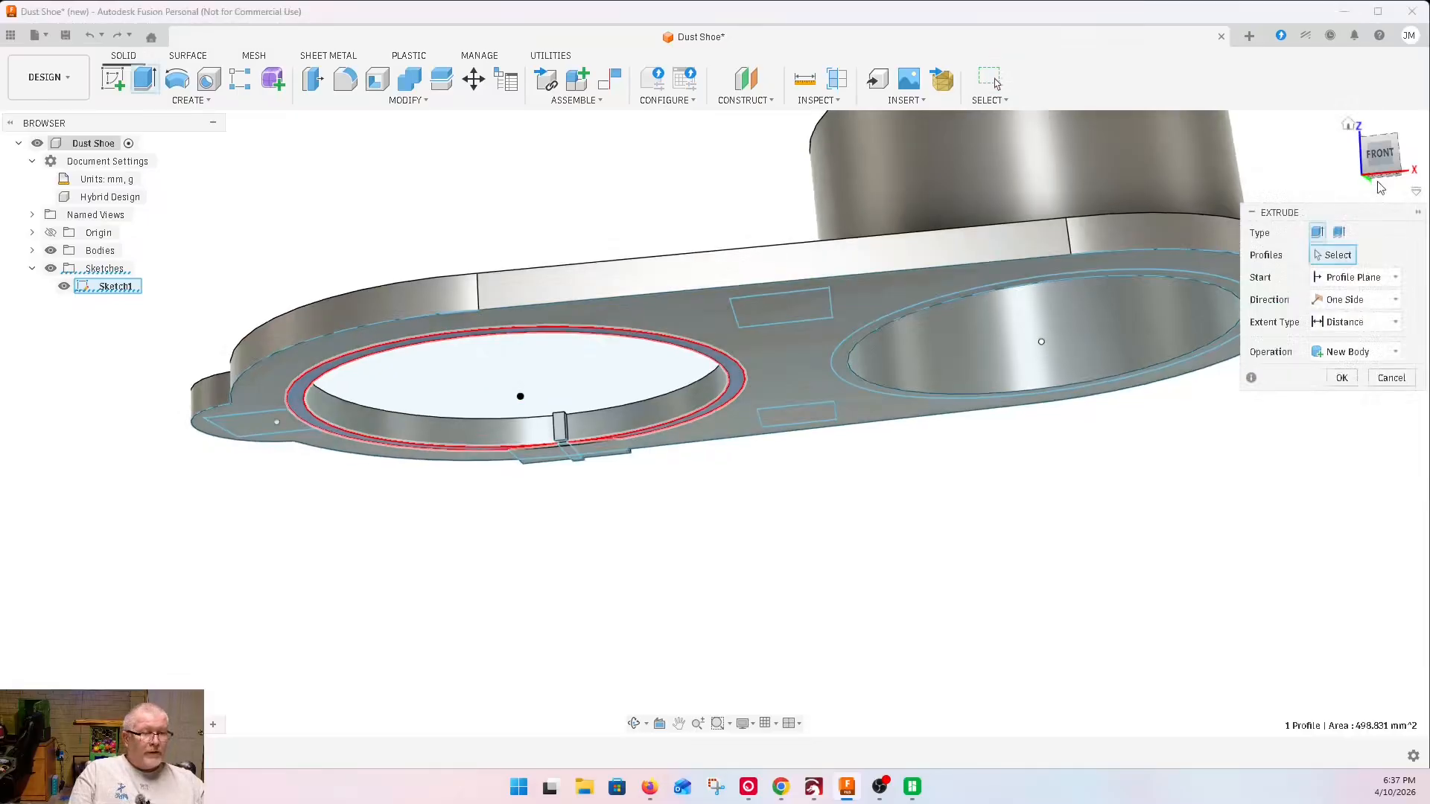
left_click_drag(1376, 166, 1377, 196)
left_click_drag(479, 421, 457, 236)
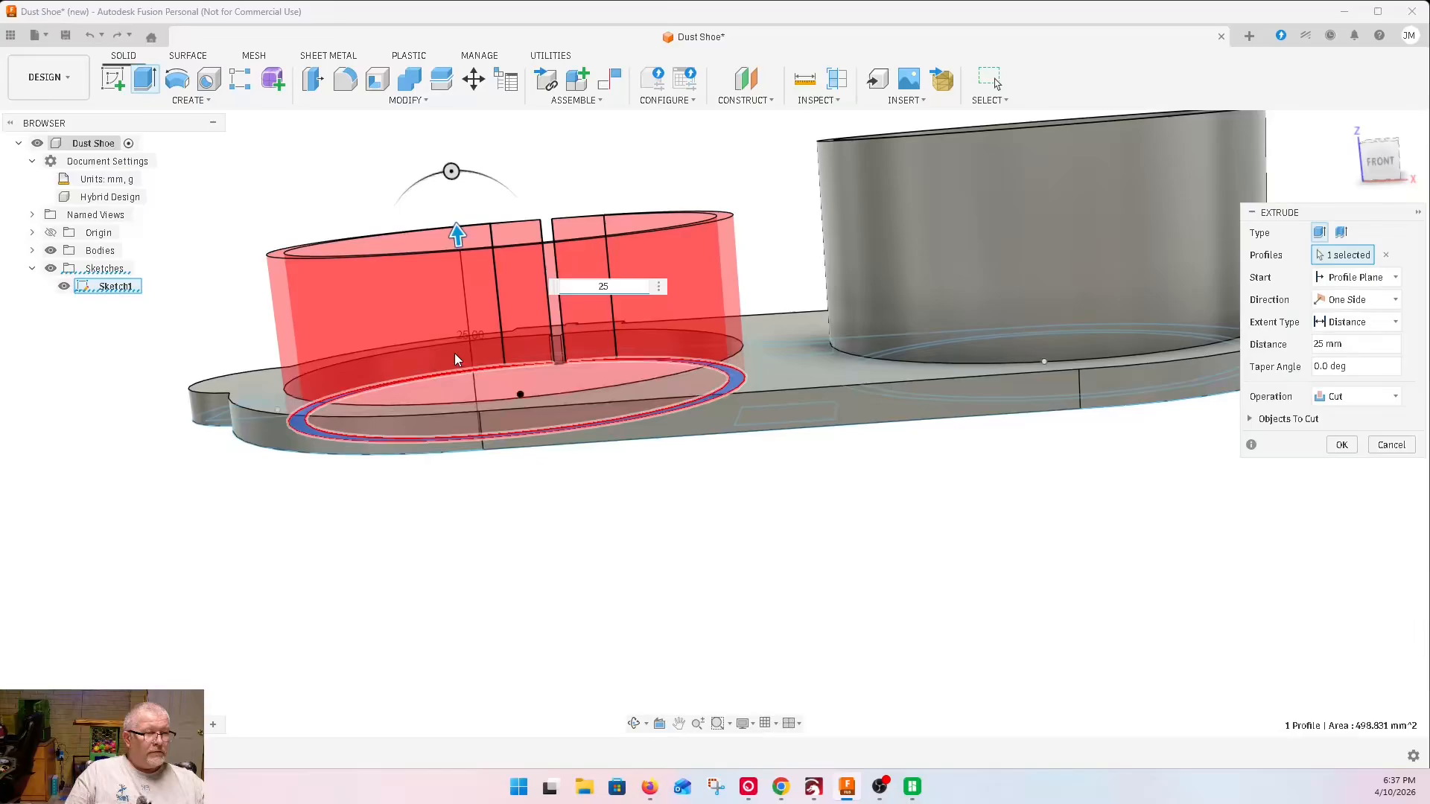
Set the operation of the ring extrusion beside the tab to Join and complete the feature
left_click(1341, 398)
left_click(1308, 417)
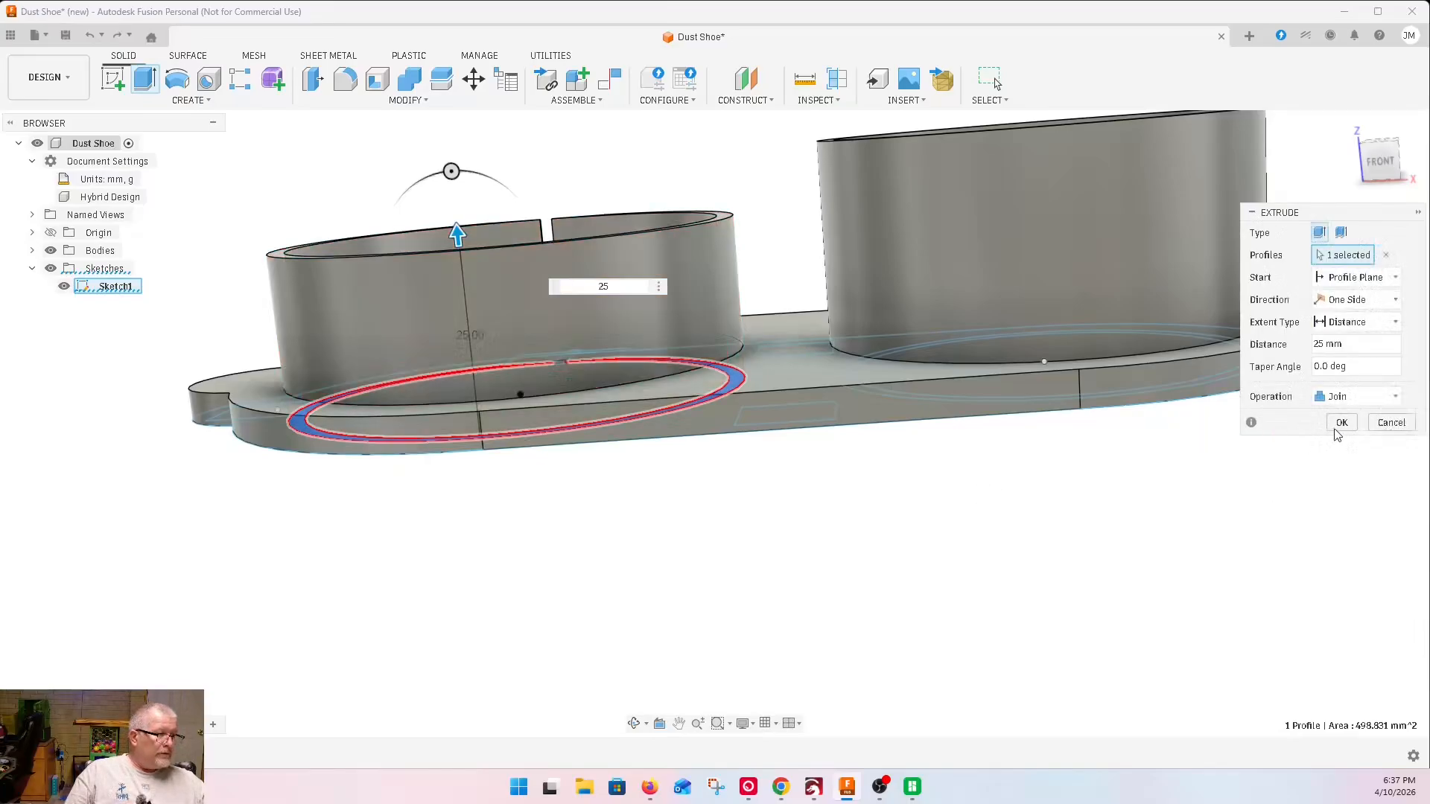
left_click(1340, 423)
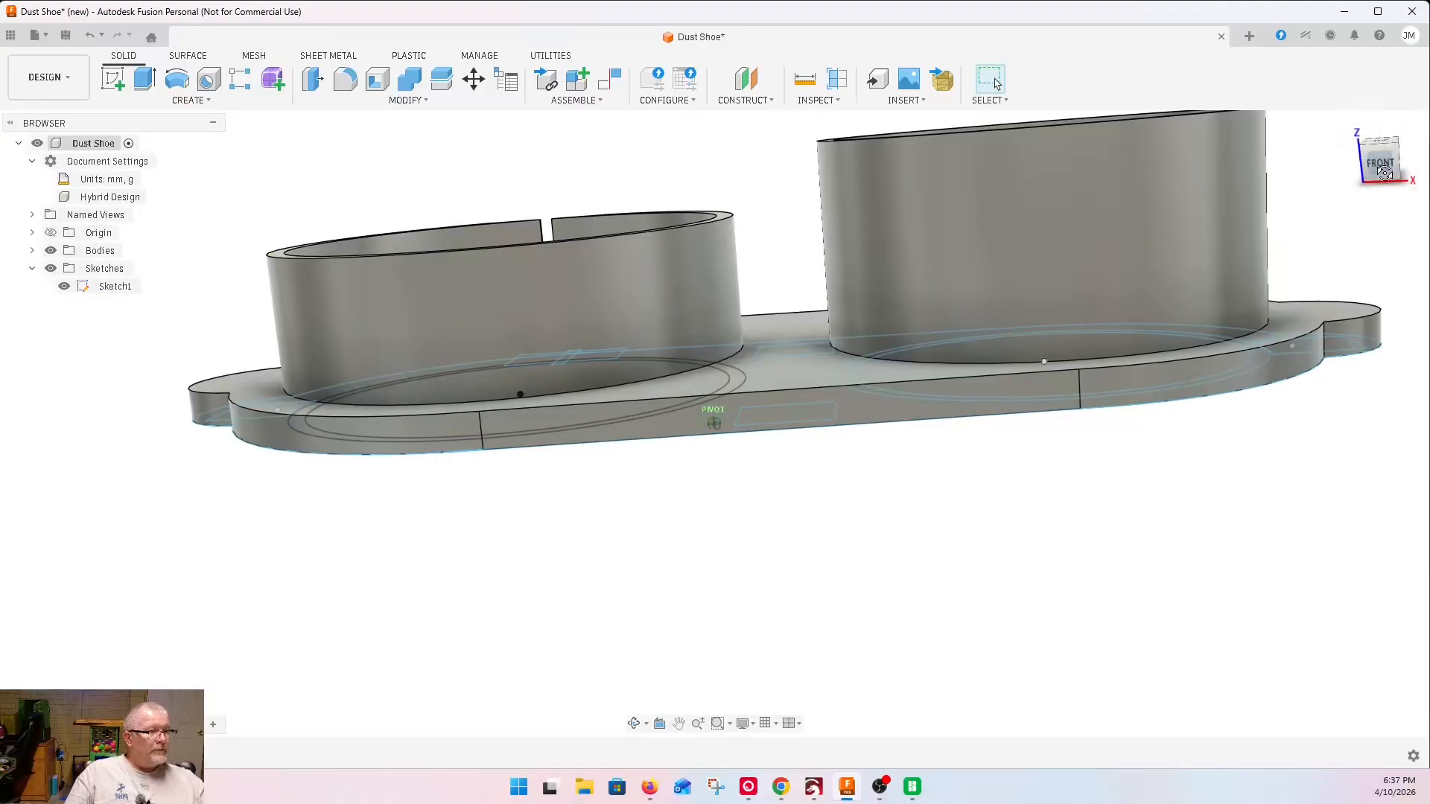
left_click_drag(1385, 172, 1382, 225)
scroll(835, 550, "up", 3)
scroll(834, 551, "down", 6)
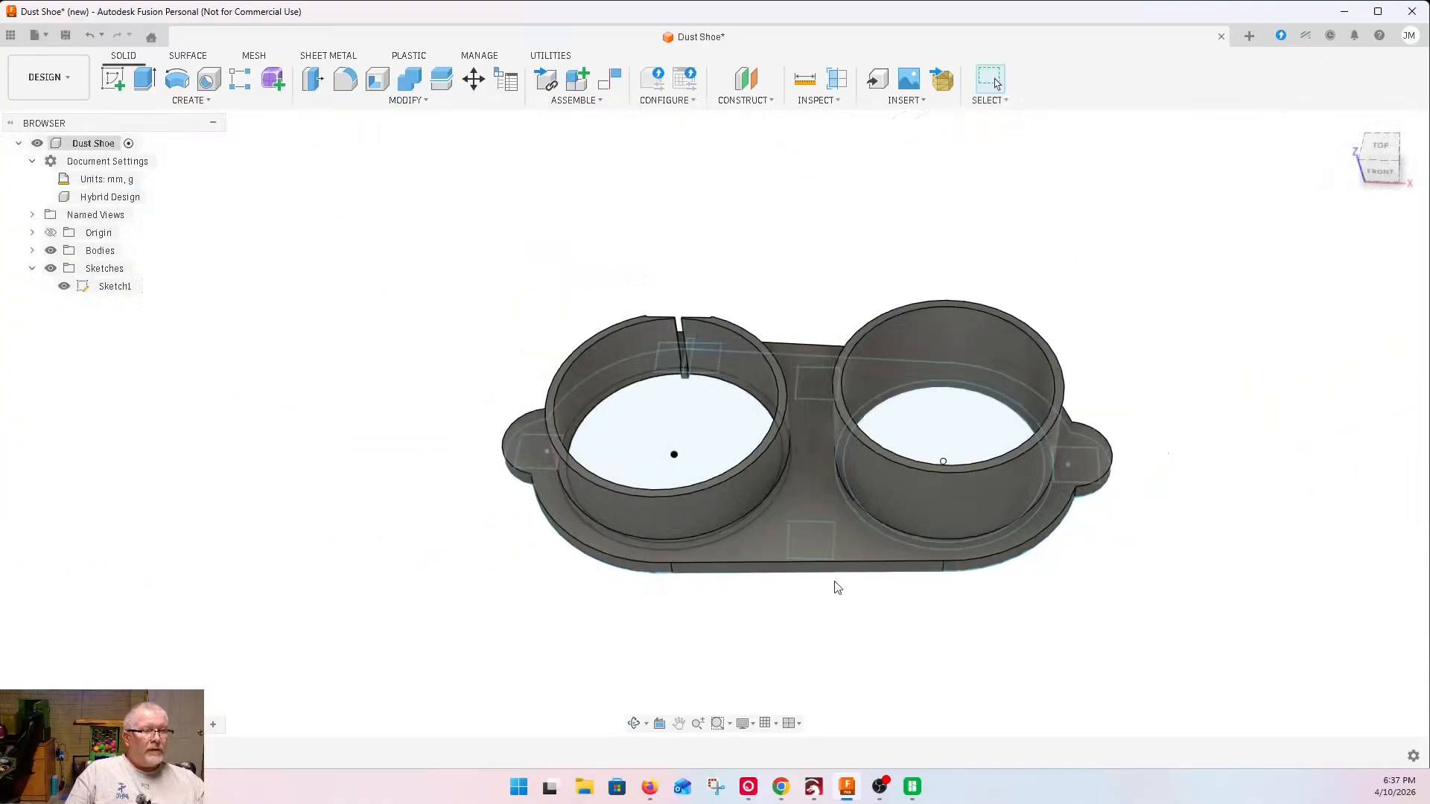
left_click_drag(1382, 157, 1390, 202)
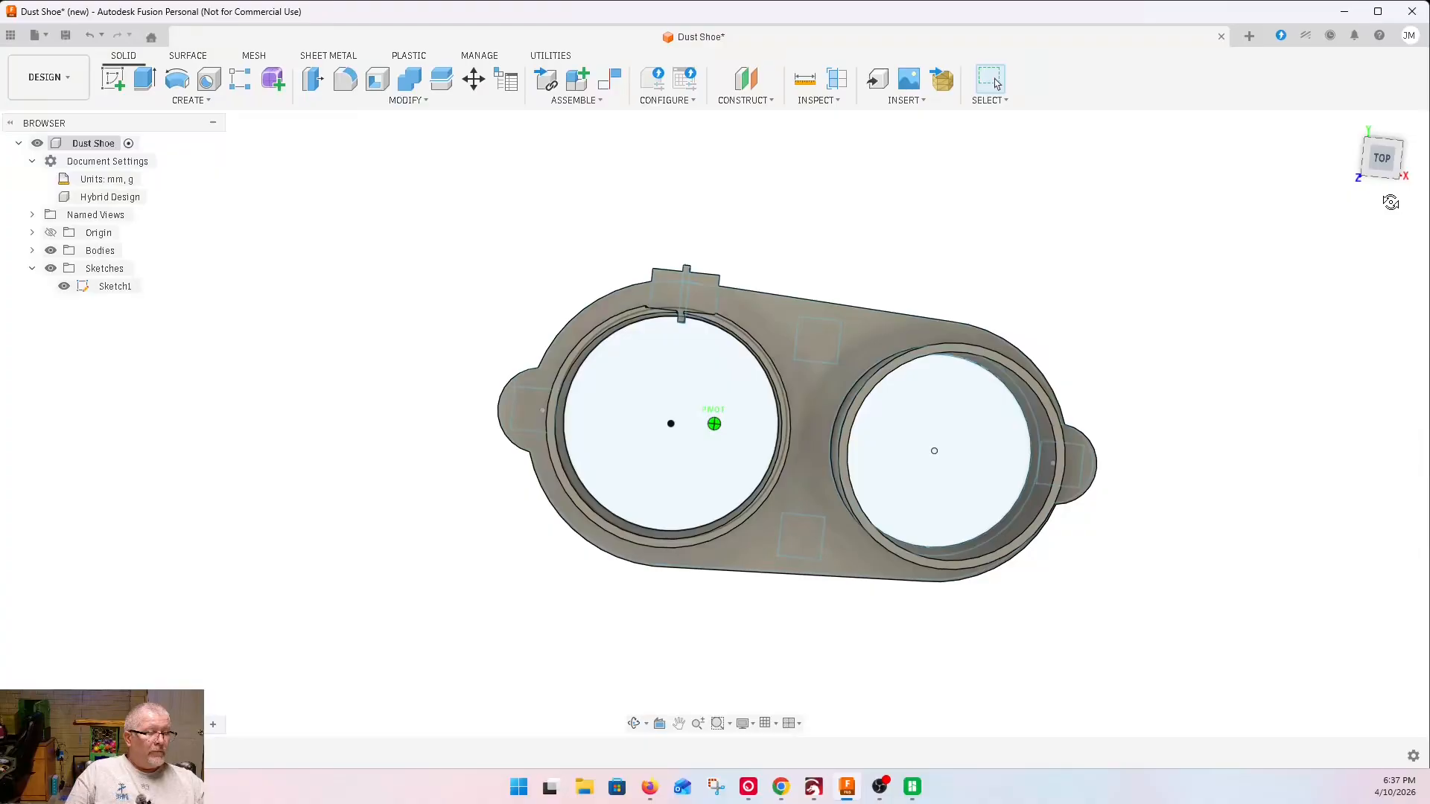
scroll(653, 297, "up", 5)
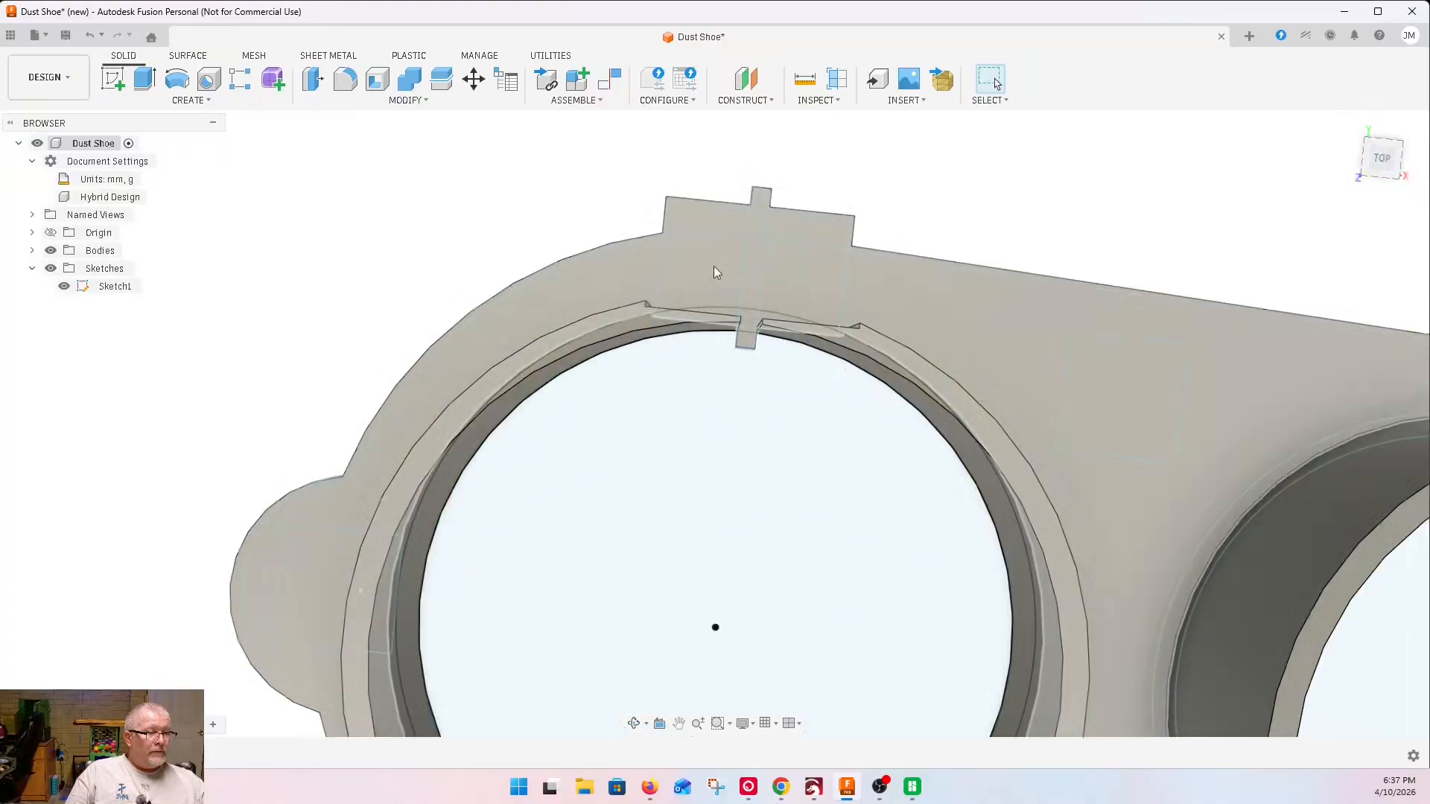
left_click_drag(1383, 160, 1381, 31)
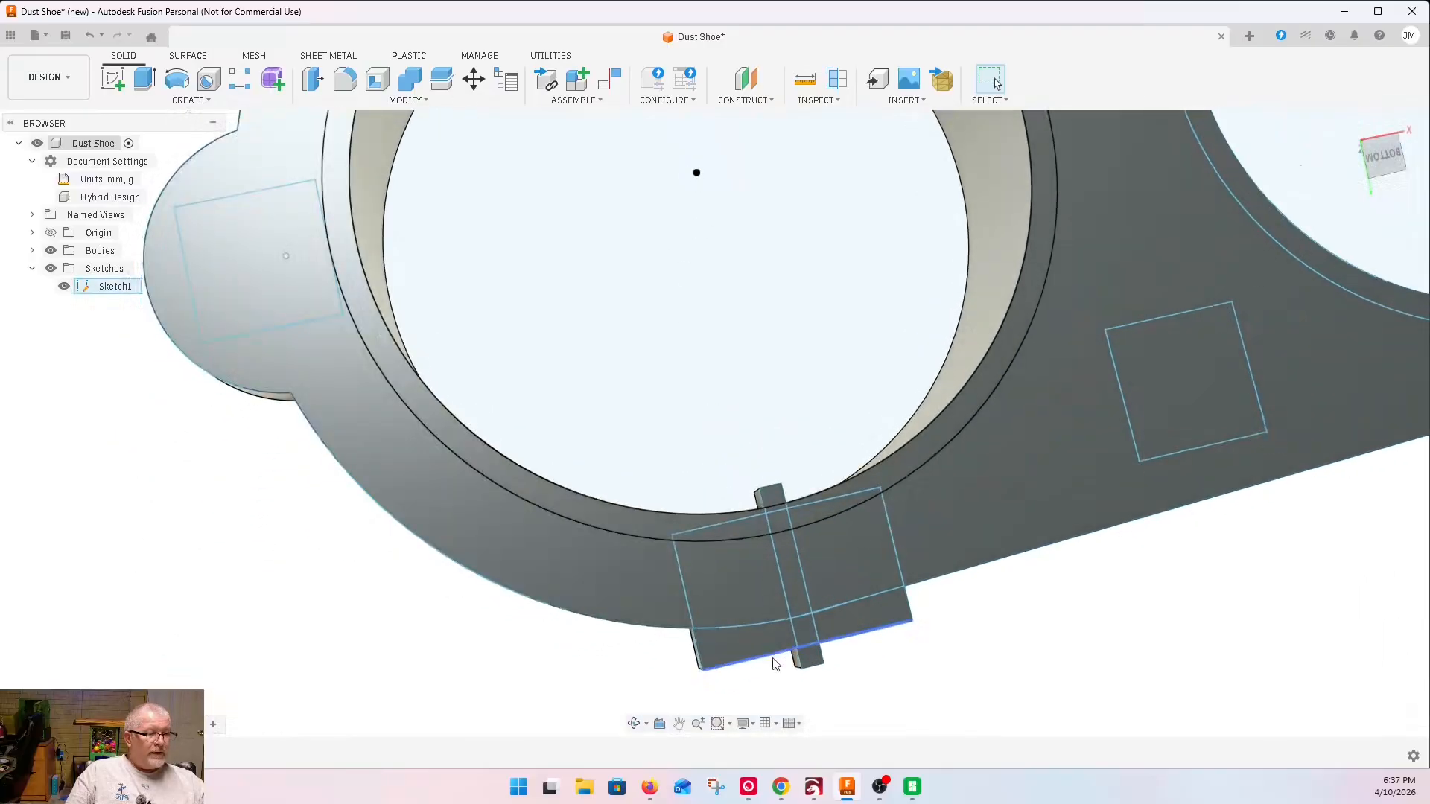
left_click(745, 601)
left_click(826, 588)
left_click(748, 600, "shift")
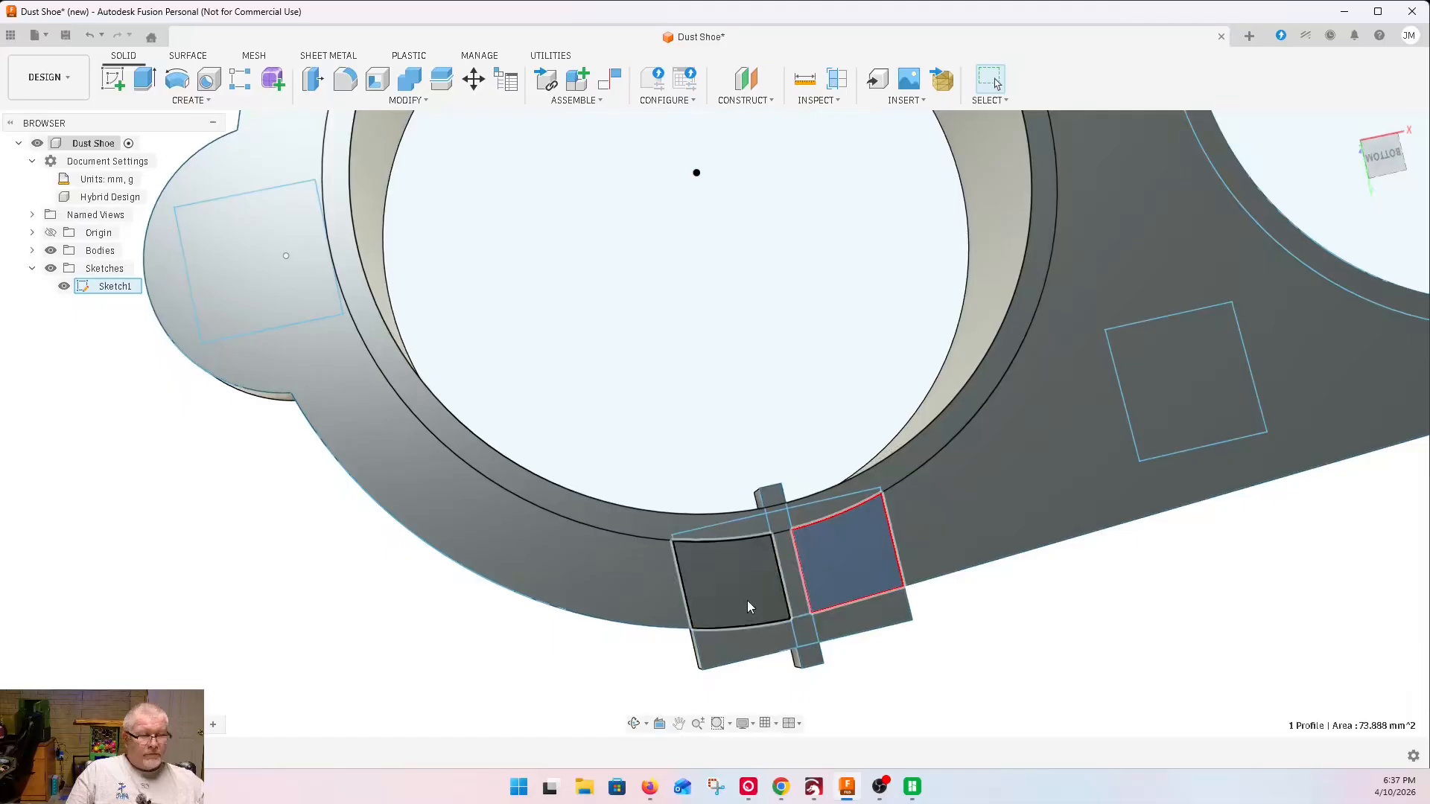
left_click(1379, 175)
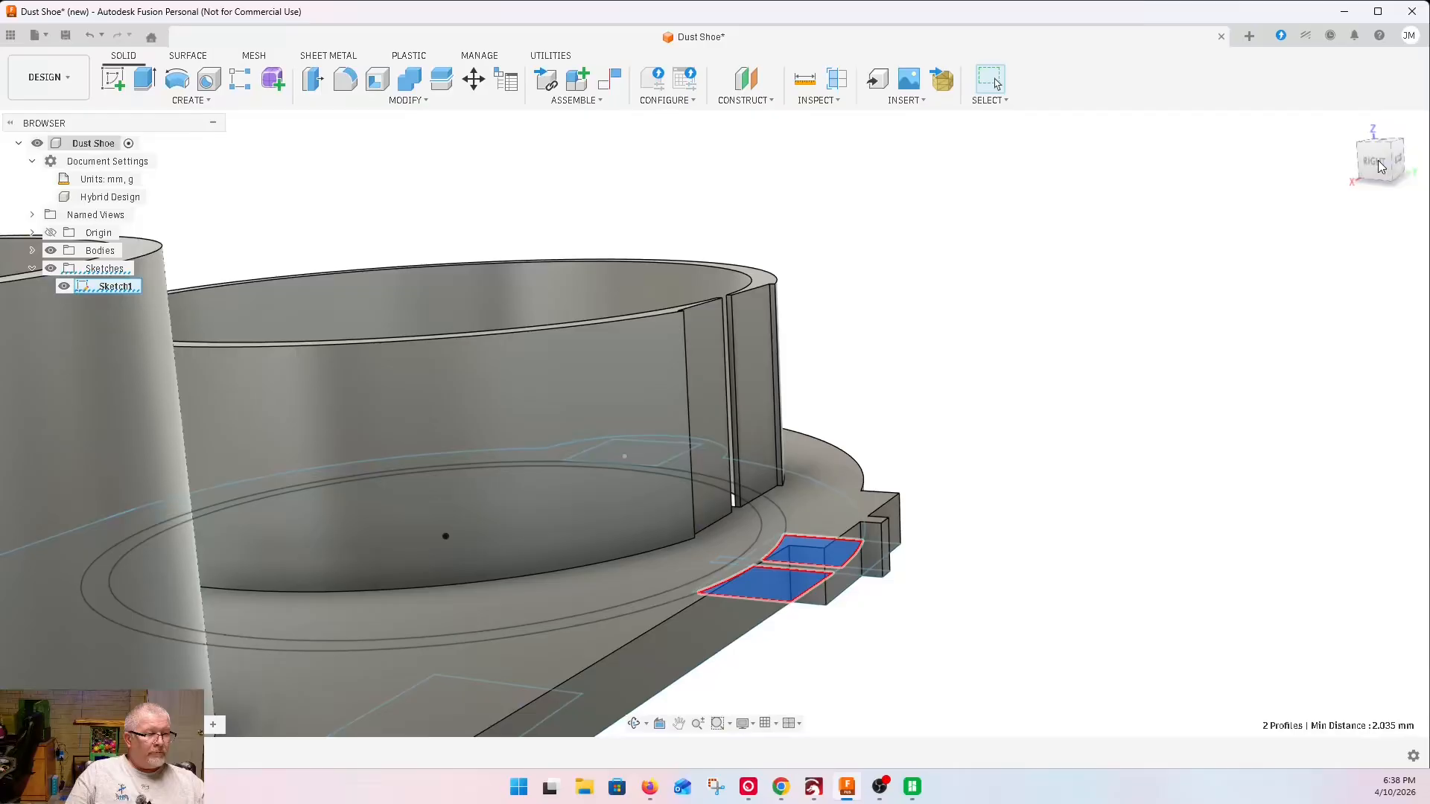
key("e")
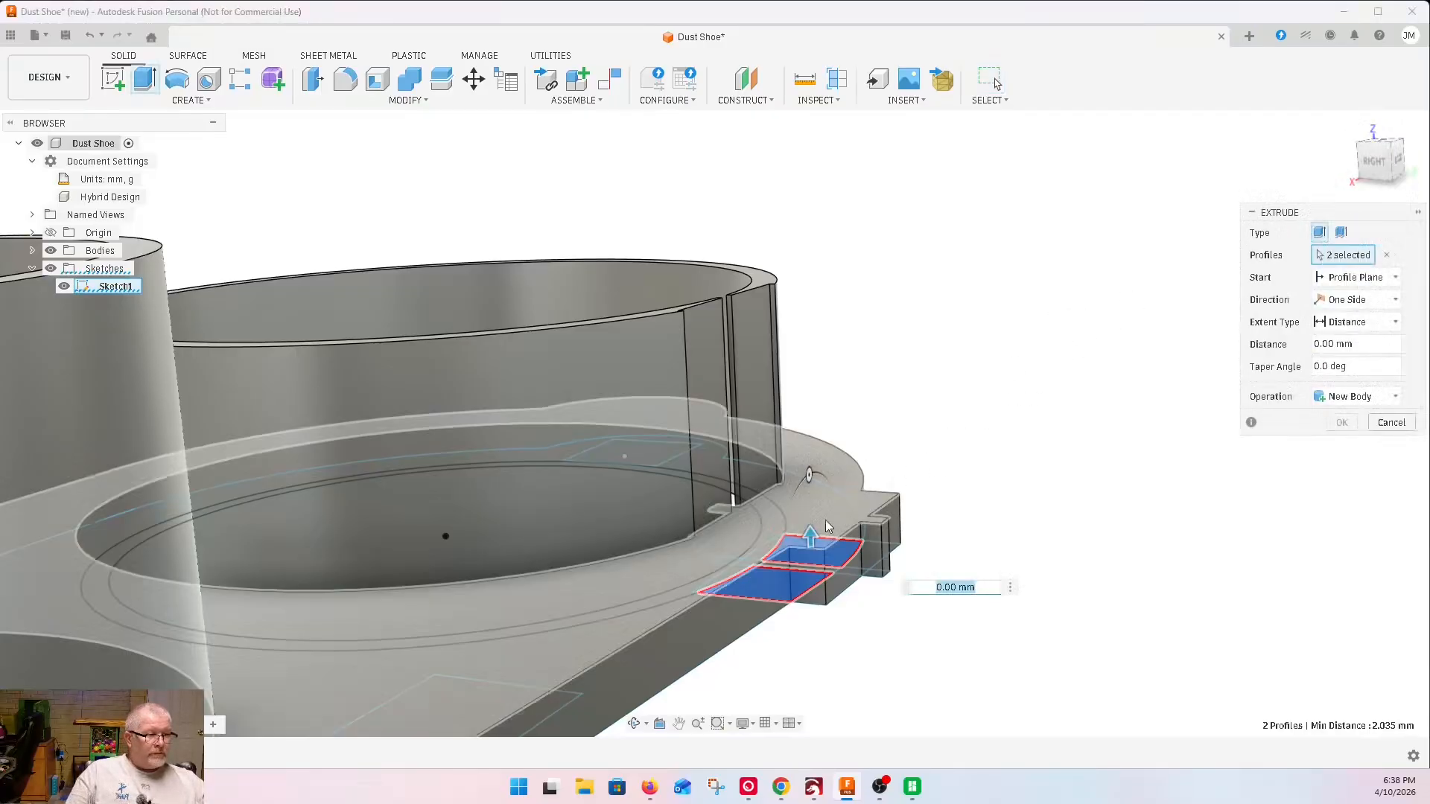
left_click_drag(811, 535, 781, 332)
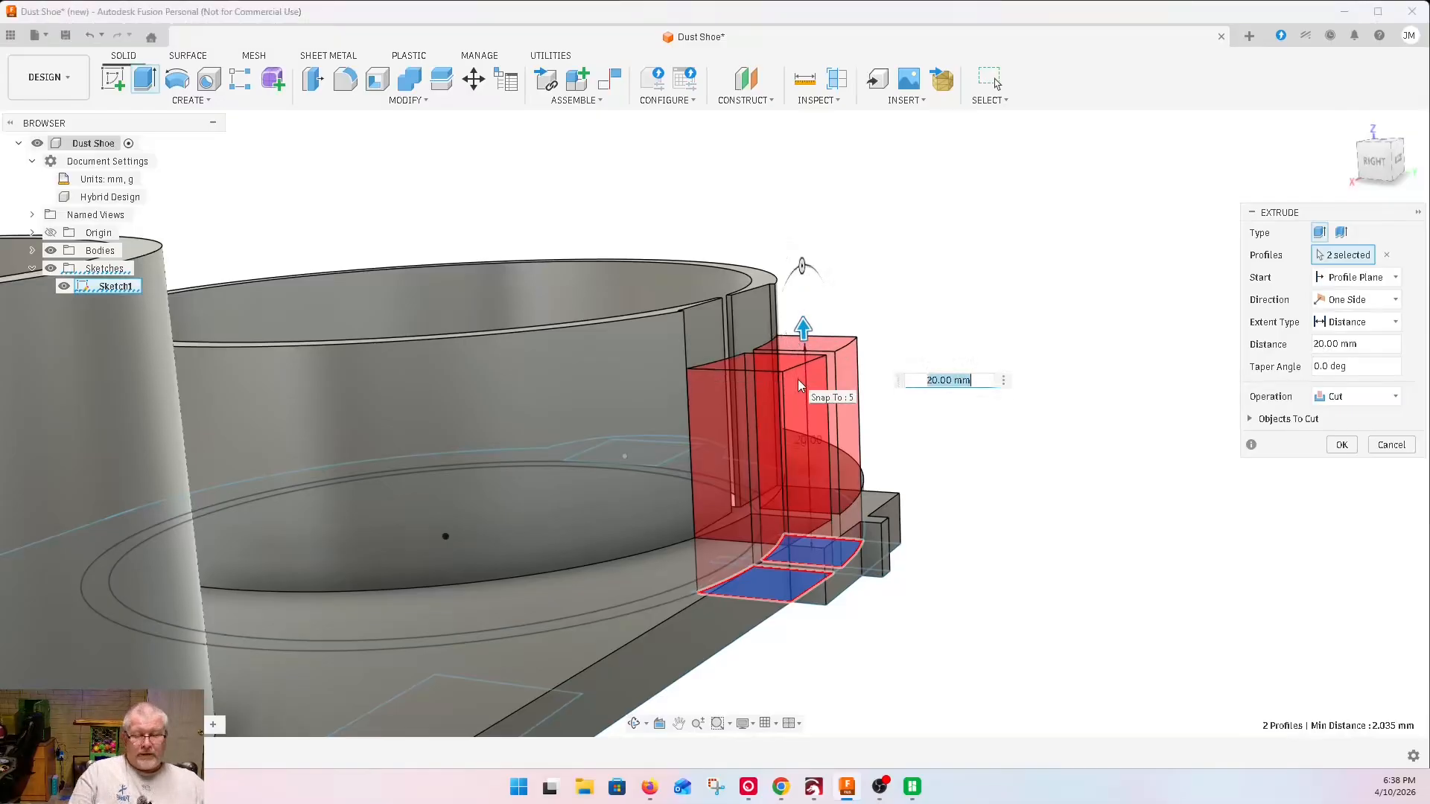
key("Return")
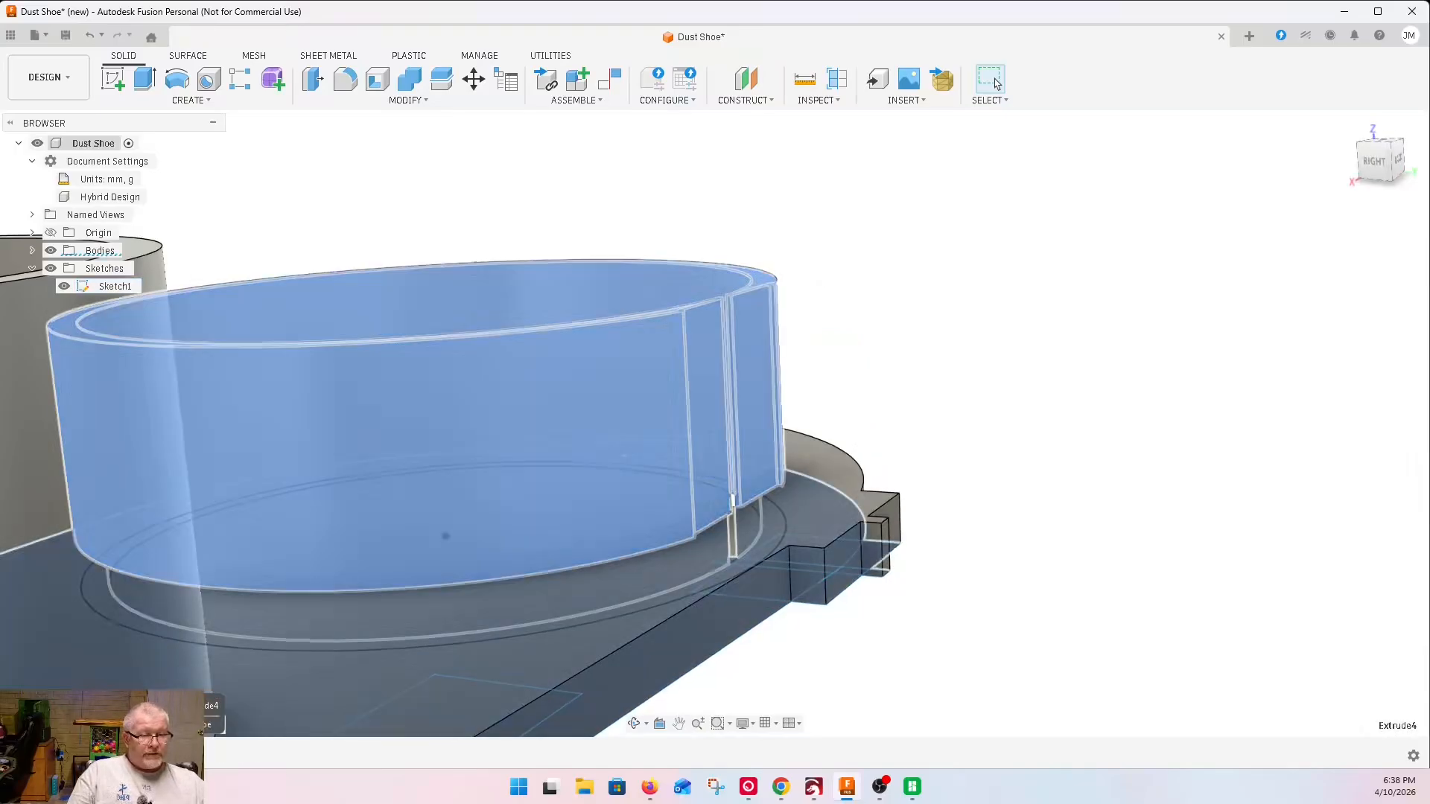
left_click(179, 756)
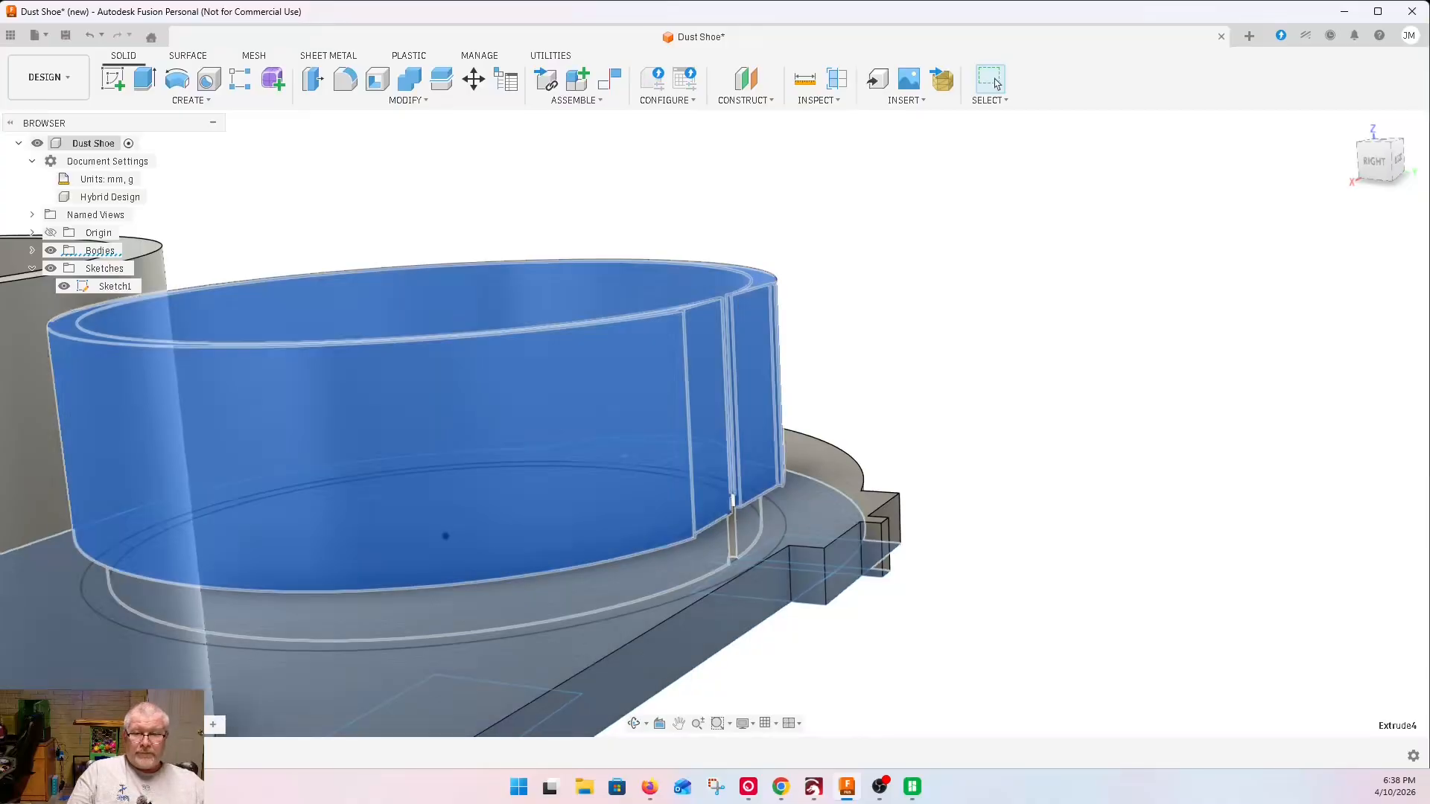
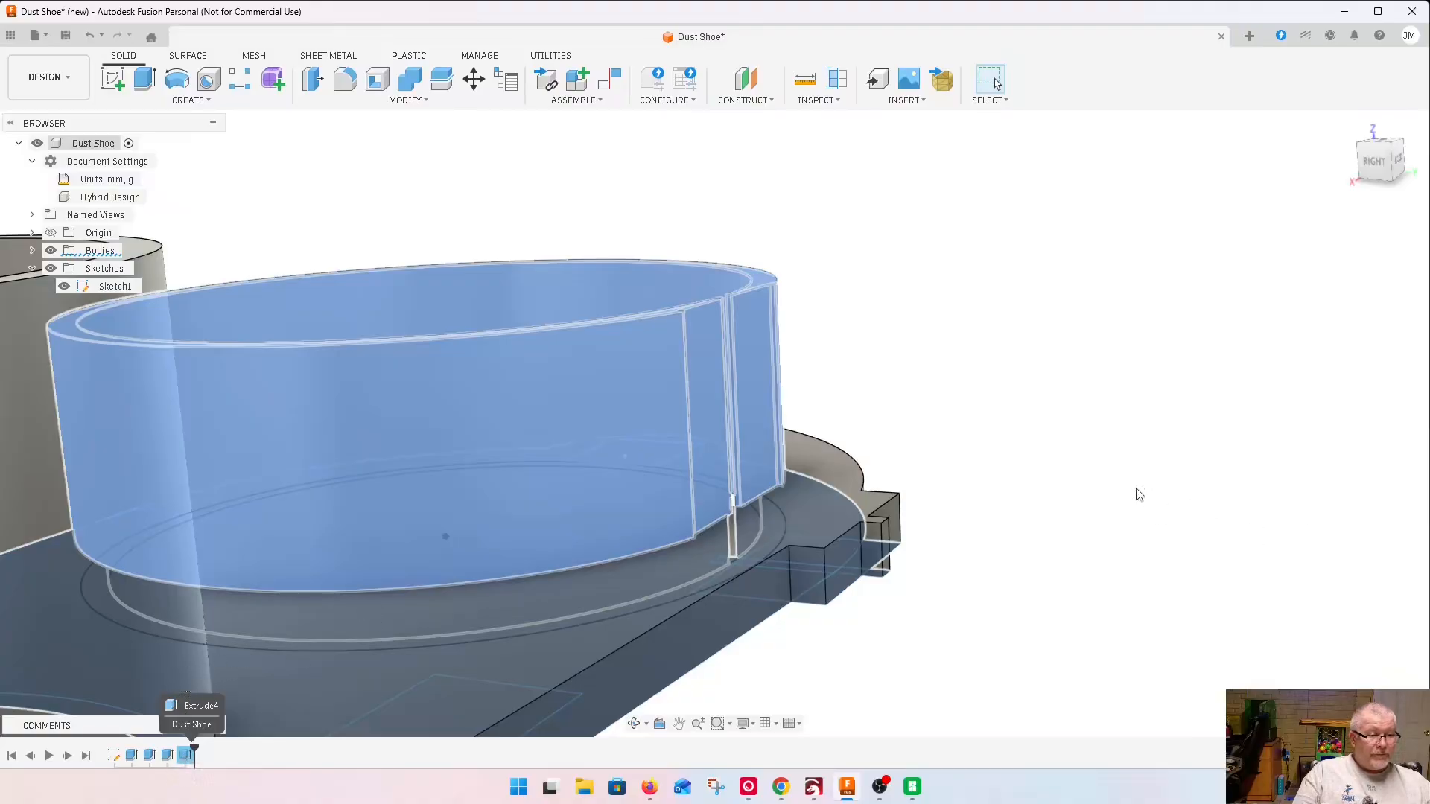
scroll(956, 377, "up", 3)
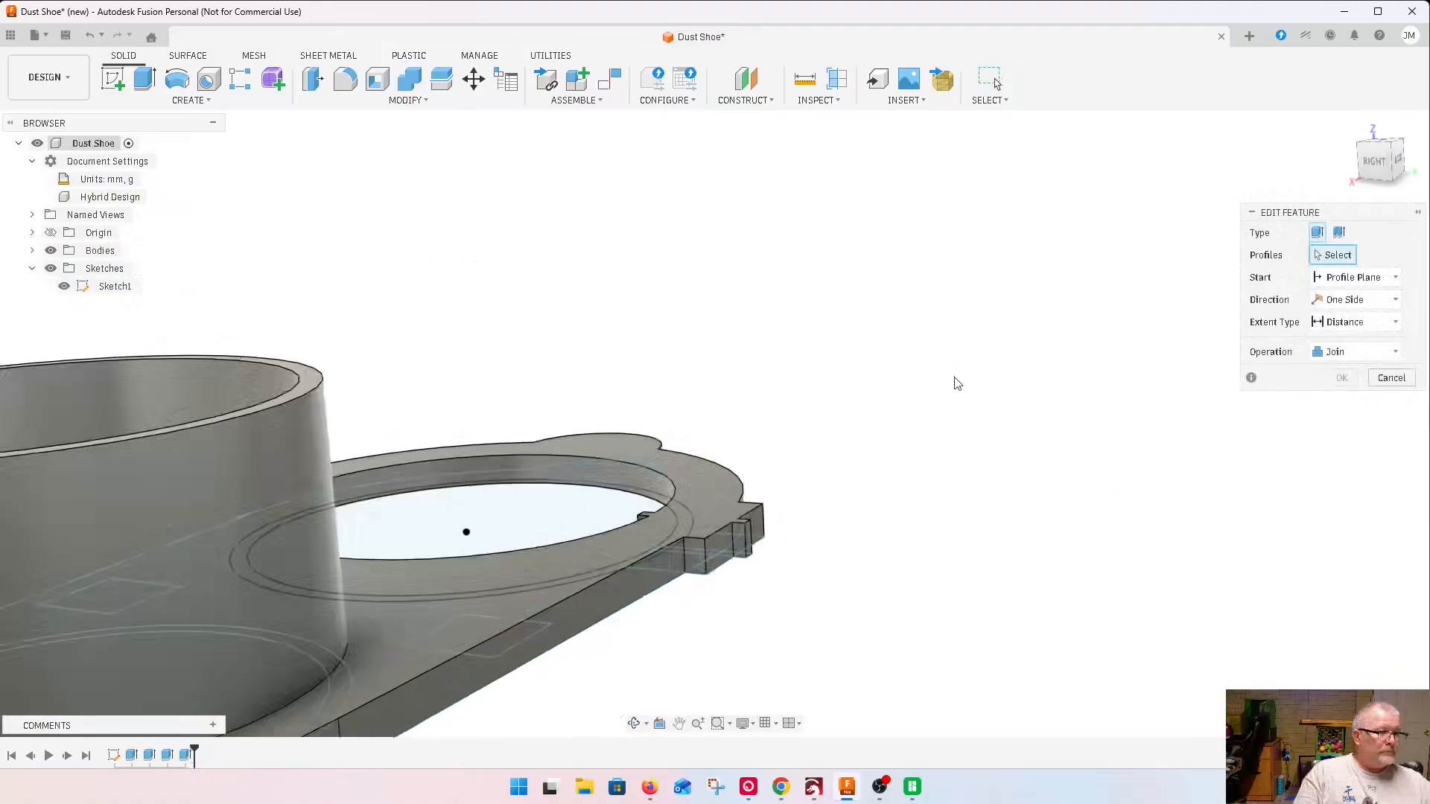
scroll(955, 381, "down", 3)
left_click(1409, 383)
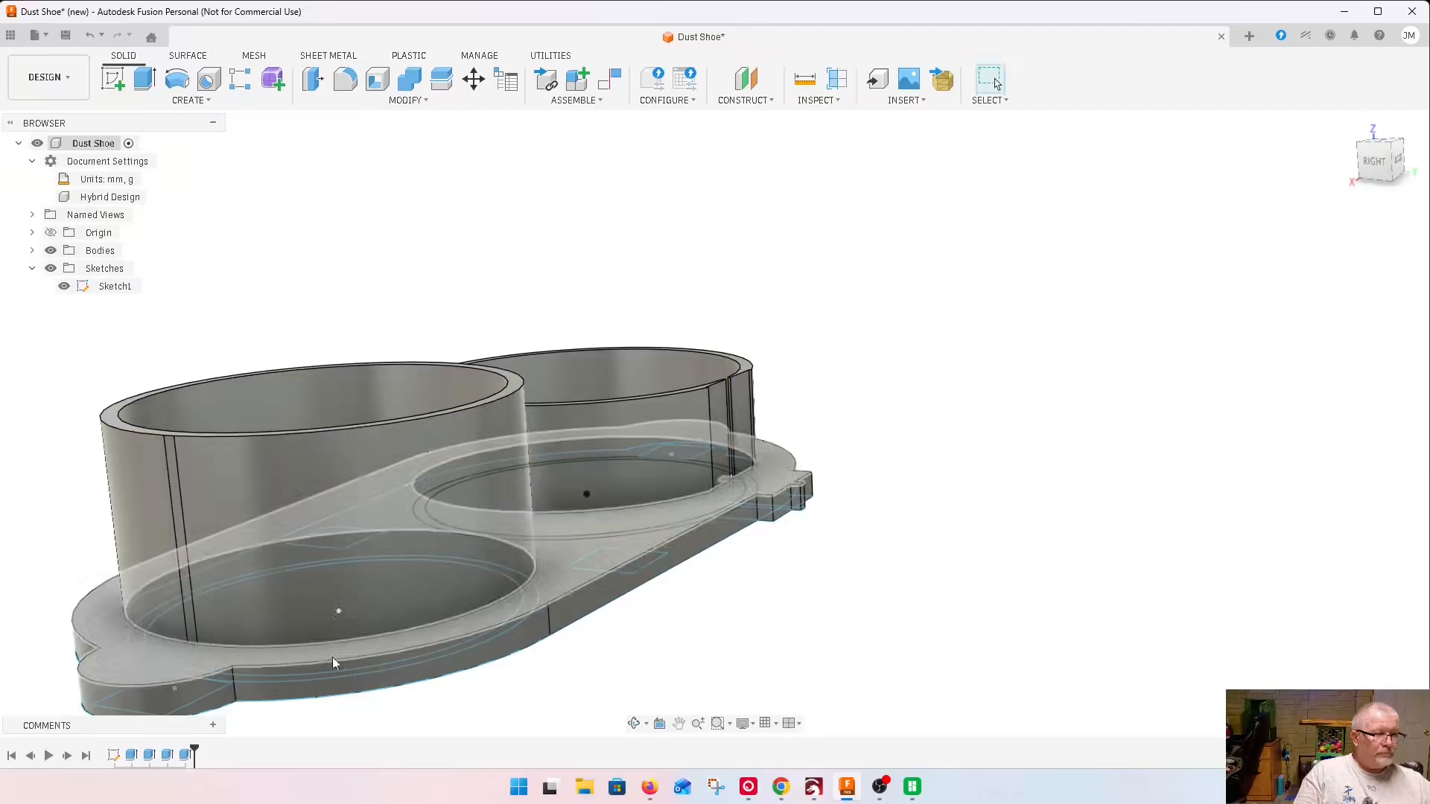
Edit the 25 mm ring extrusion beside the tab to include the four tab profiles flanking the narrow slot inside the plate outline
right_click(185, 756)
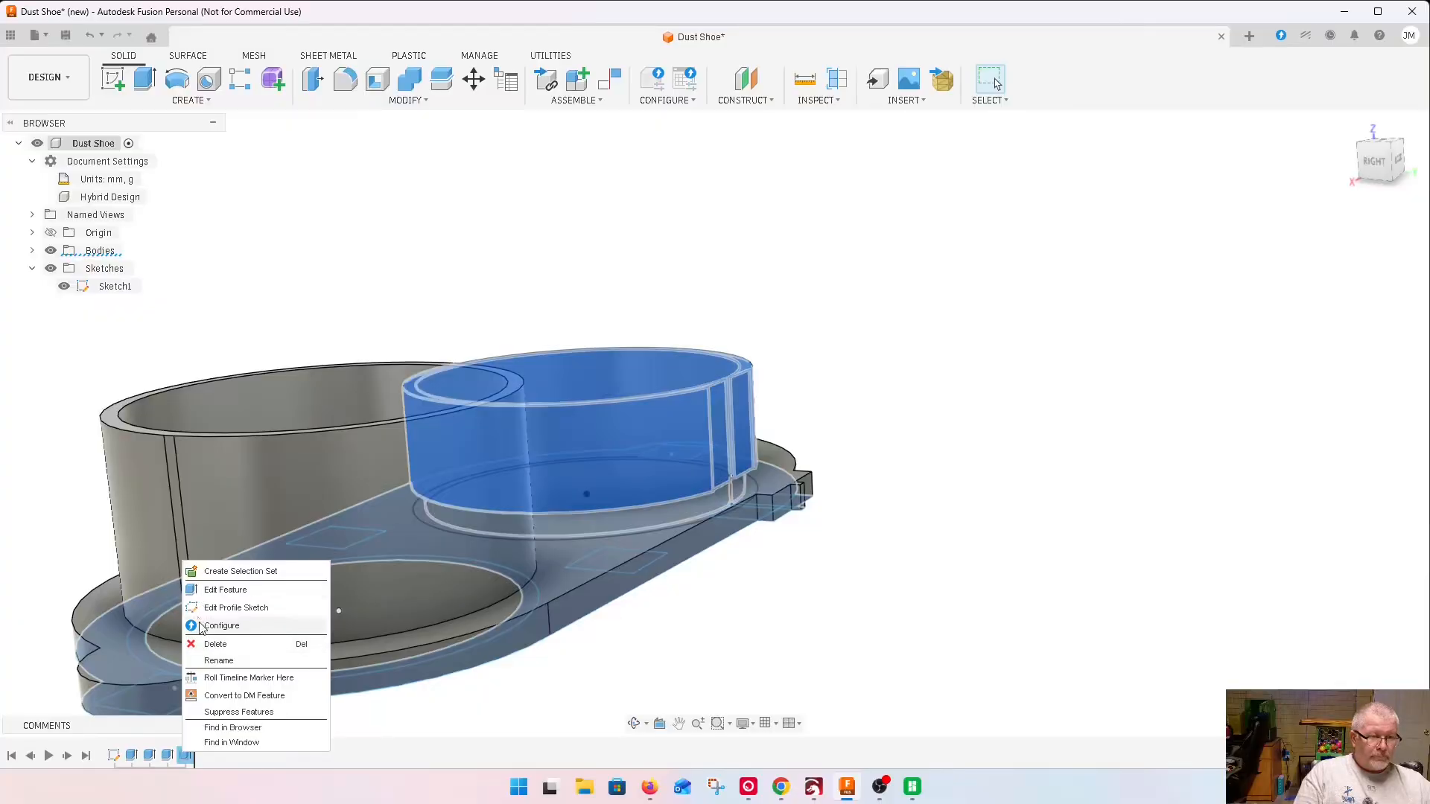
left_click(227, 592)
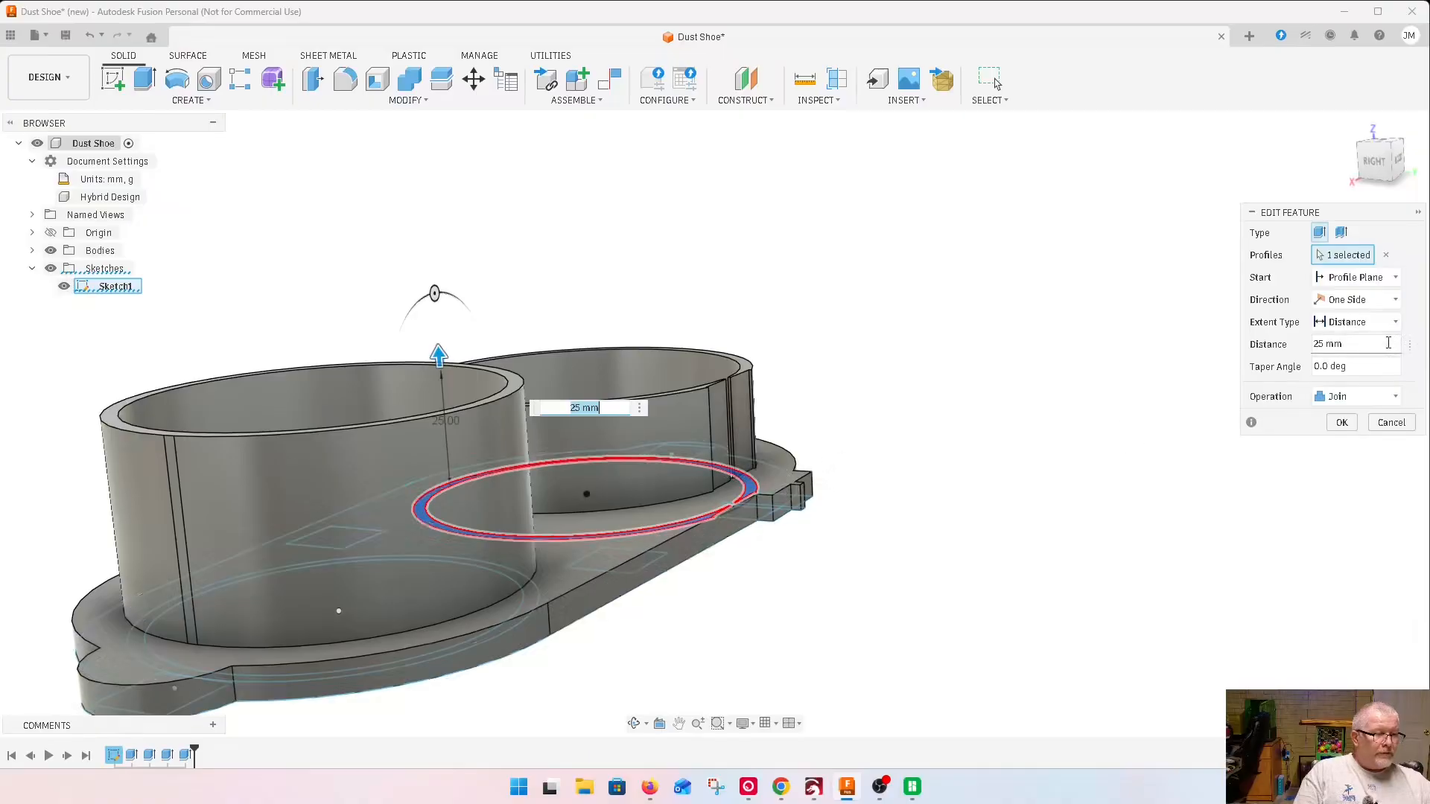
mouse_move(1379, 165)
left_mouse_down()
mouse_move(1359, 131)
mouse_move(1372, 165)
left_mouse_up()
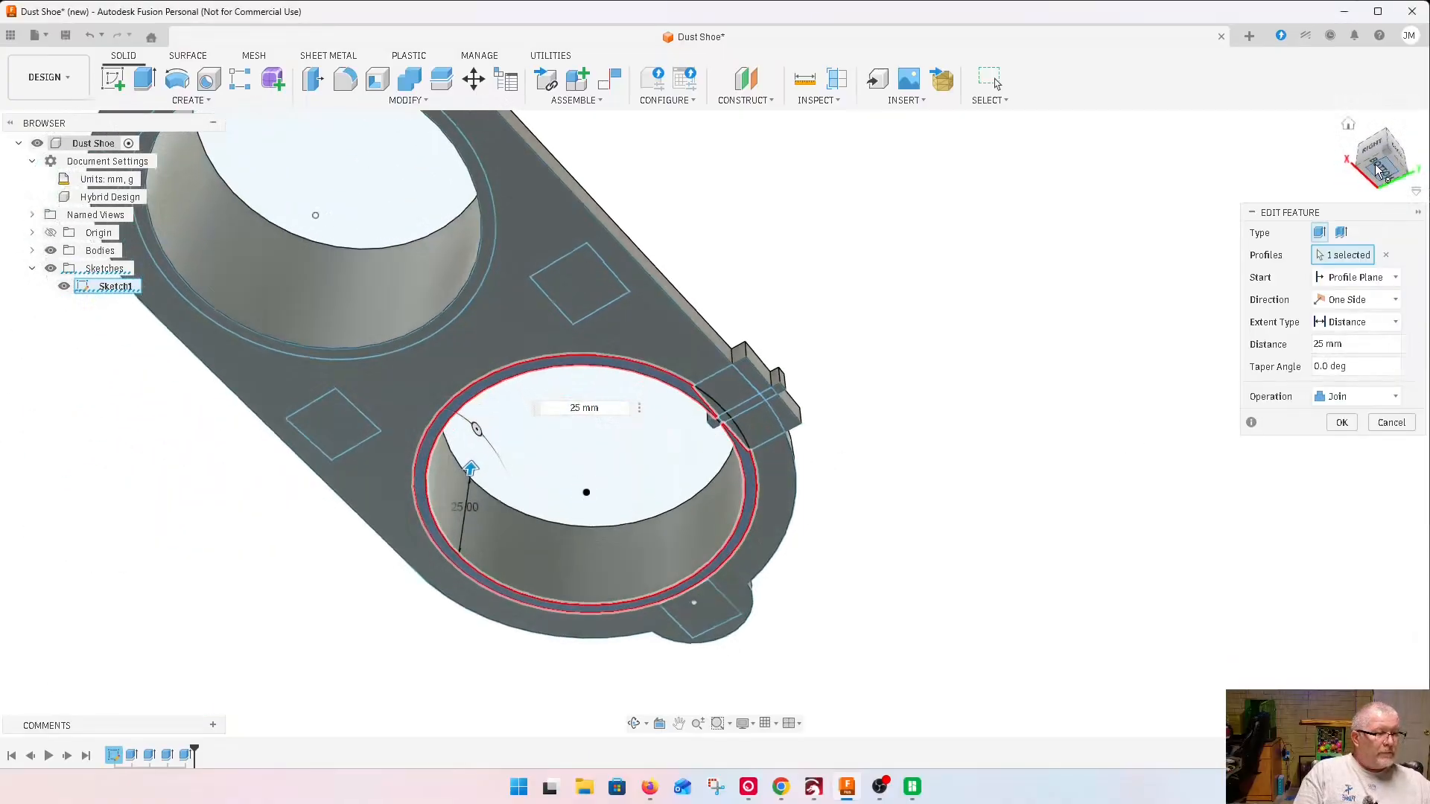
left_click(727, 389)
left_click(751, 427)
scroll(713, 439, "up", 3)
scroll(715, 427, "up", 5)
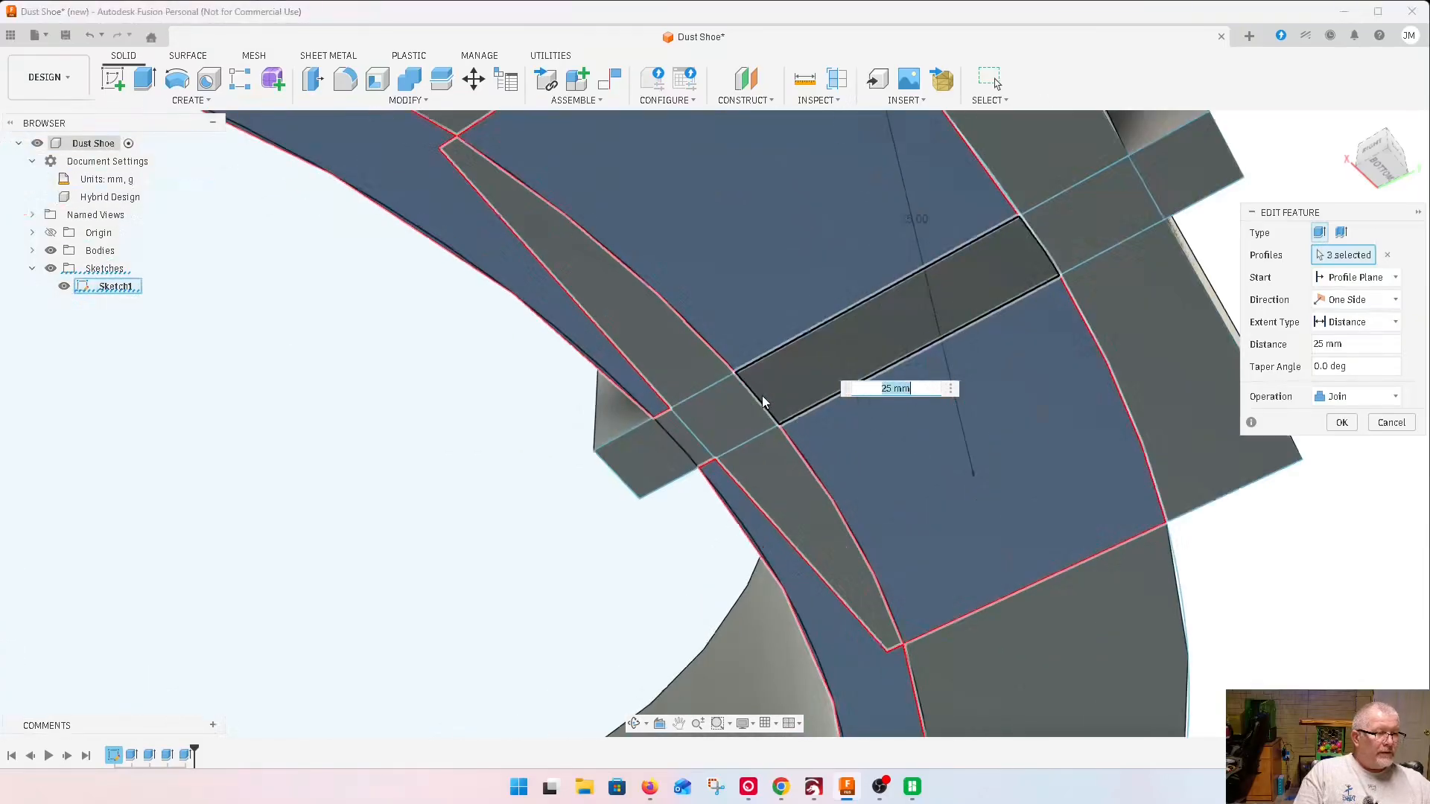
left_click(762, 396)
left_click(780, 487)
scroll(785, 492, "down", 8)
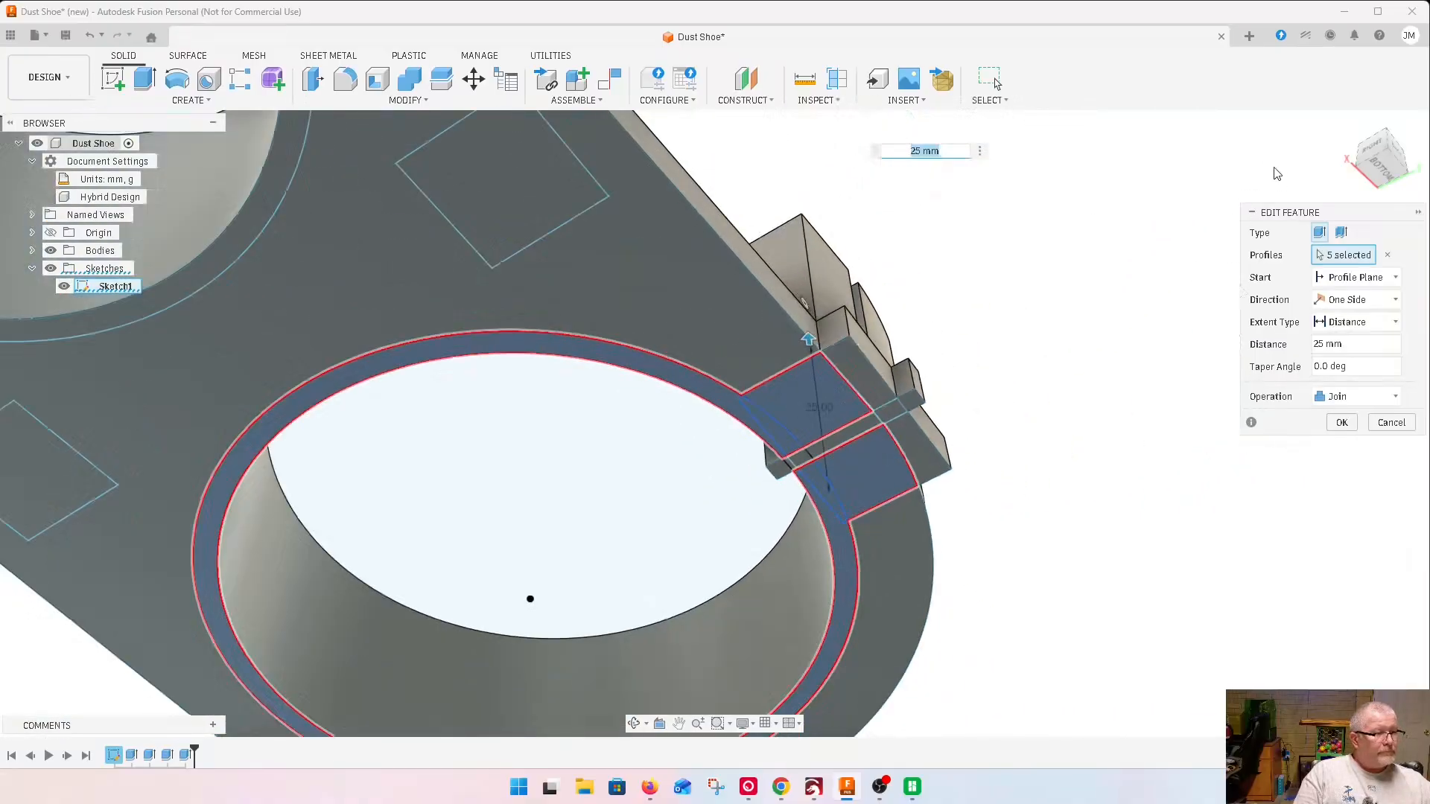
mouse_move(1349, 165)
left_mouse_down()
mouse_move(1363, 204)
mouse_move(1377, 151)
left_mouse_up()
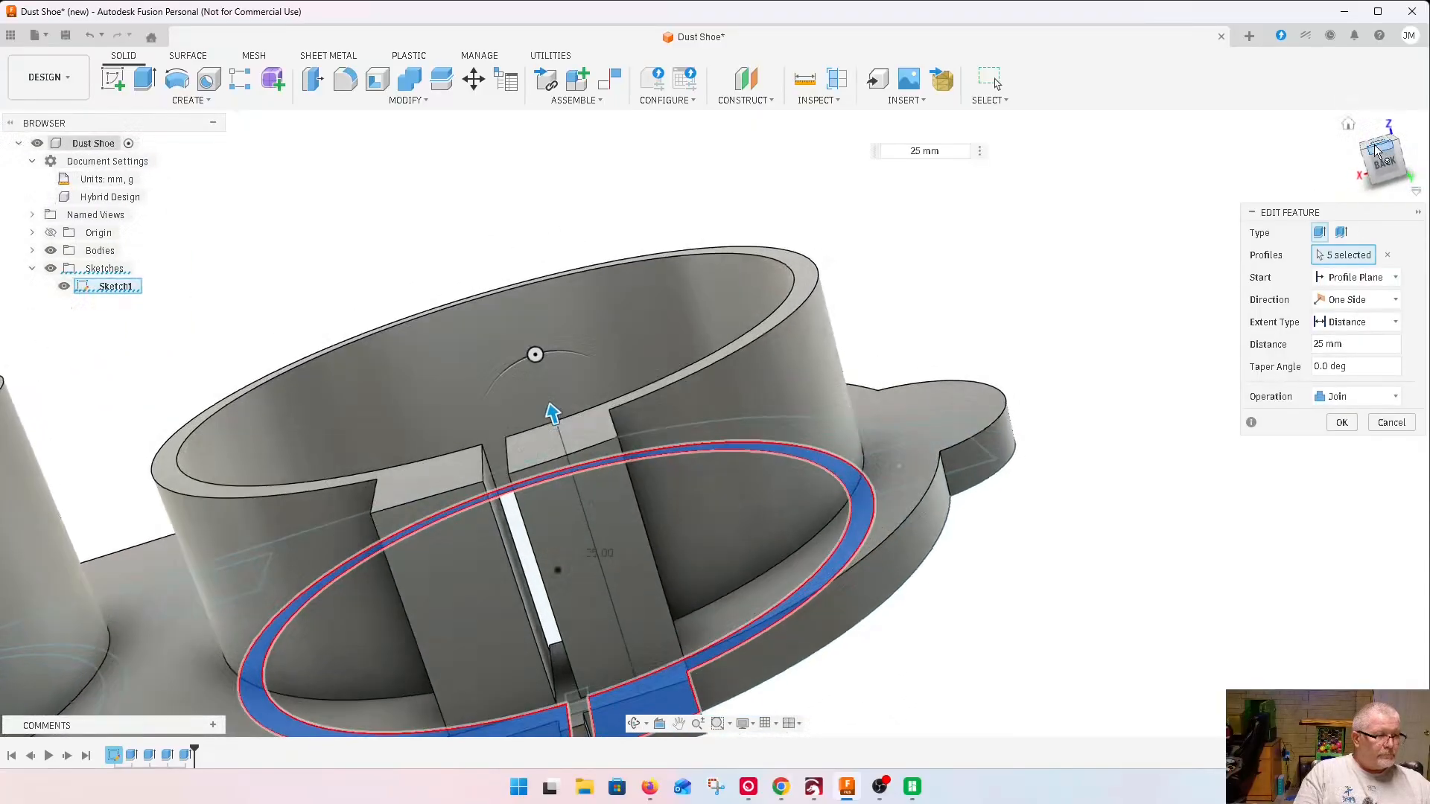
left_click(1342, 423)
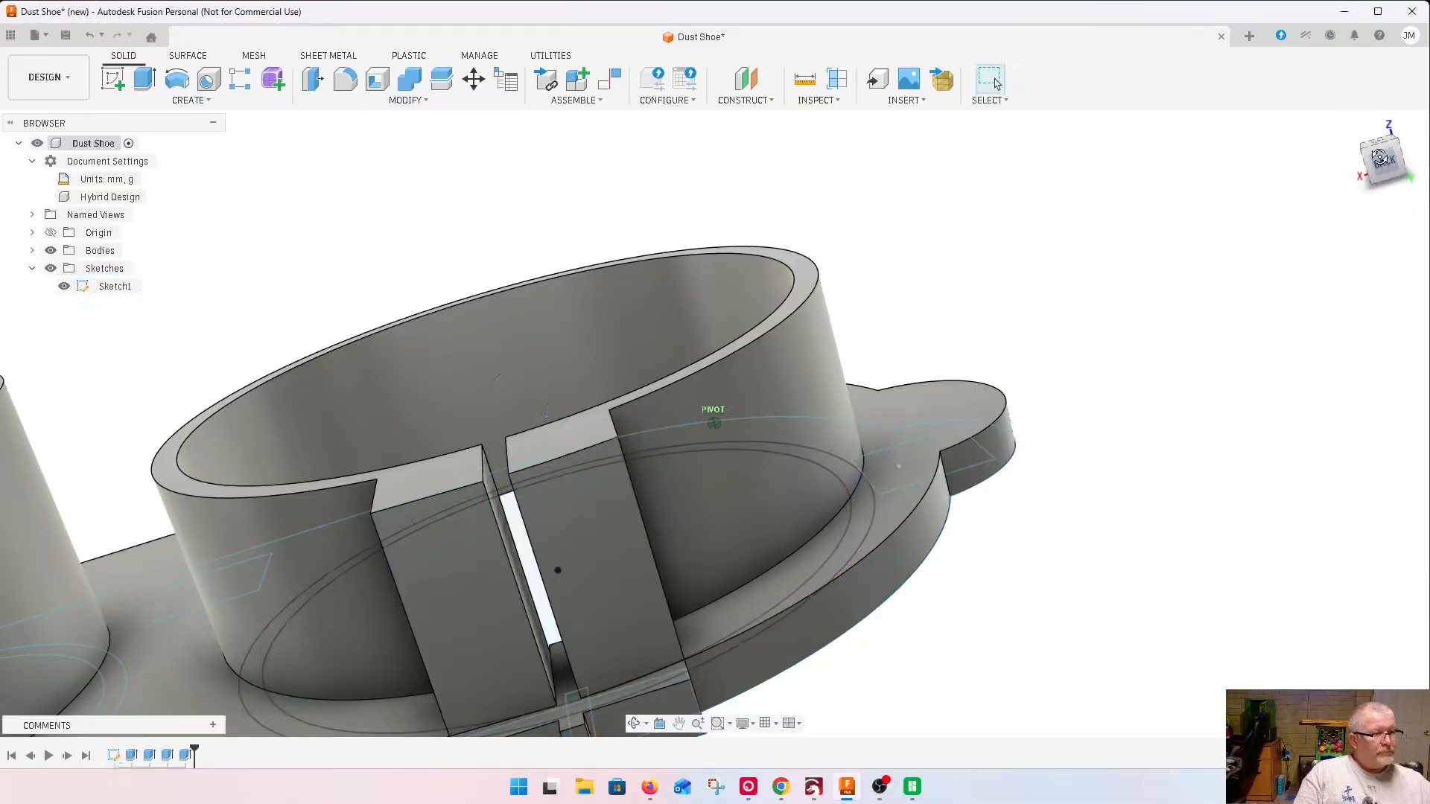
Edit the same 25 mm extrusion to include the two outer tab profiles on either side of the slot
mouse_move(1380, 157)
left_mouse_down()
mouse_move(1370, 111)
mouse_move(1402, 159)
mouse_move(1365, 106)
mouse_move(1350, 118)
mouse_move(1389, 172)
left_mouse_up()
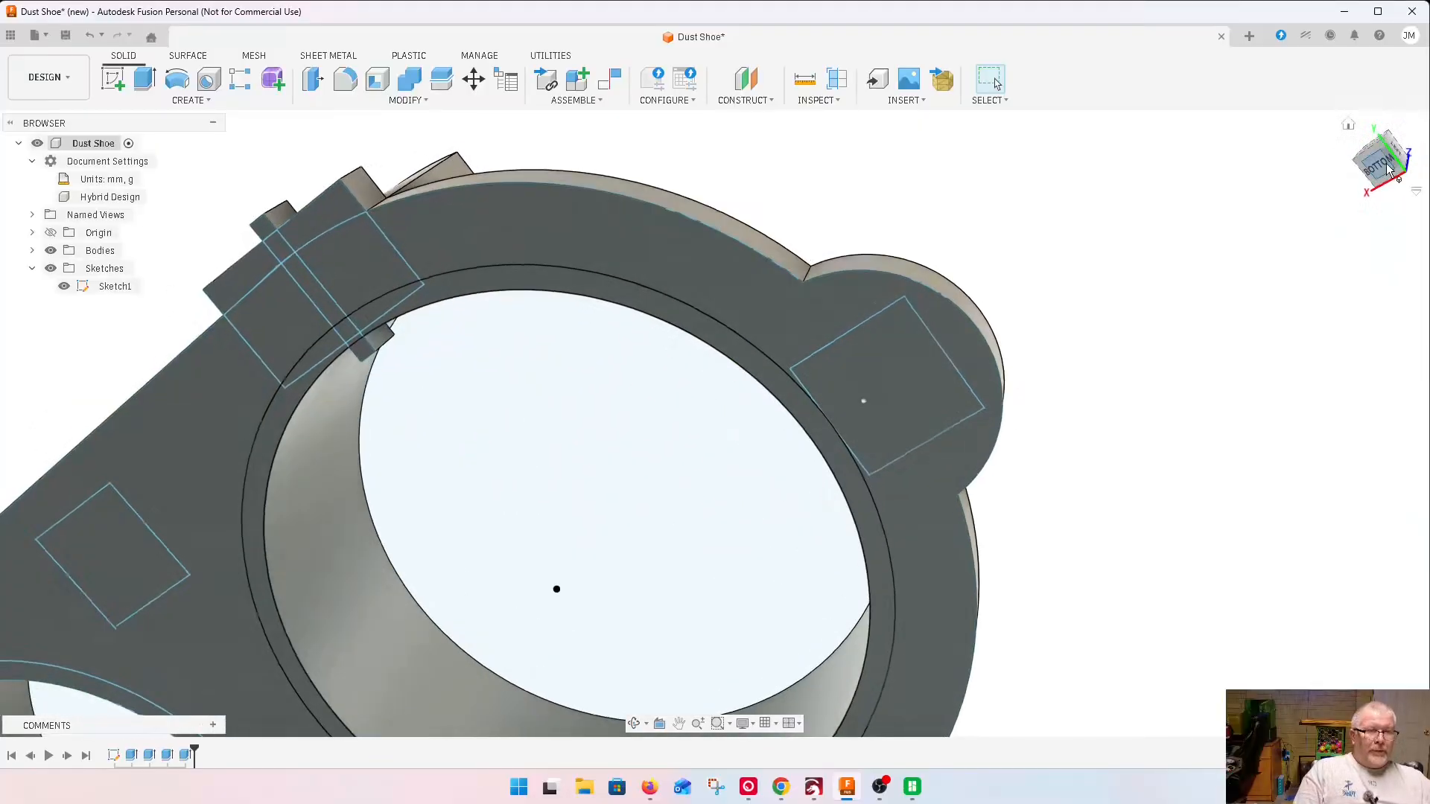
right_click(185, 756)
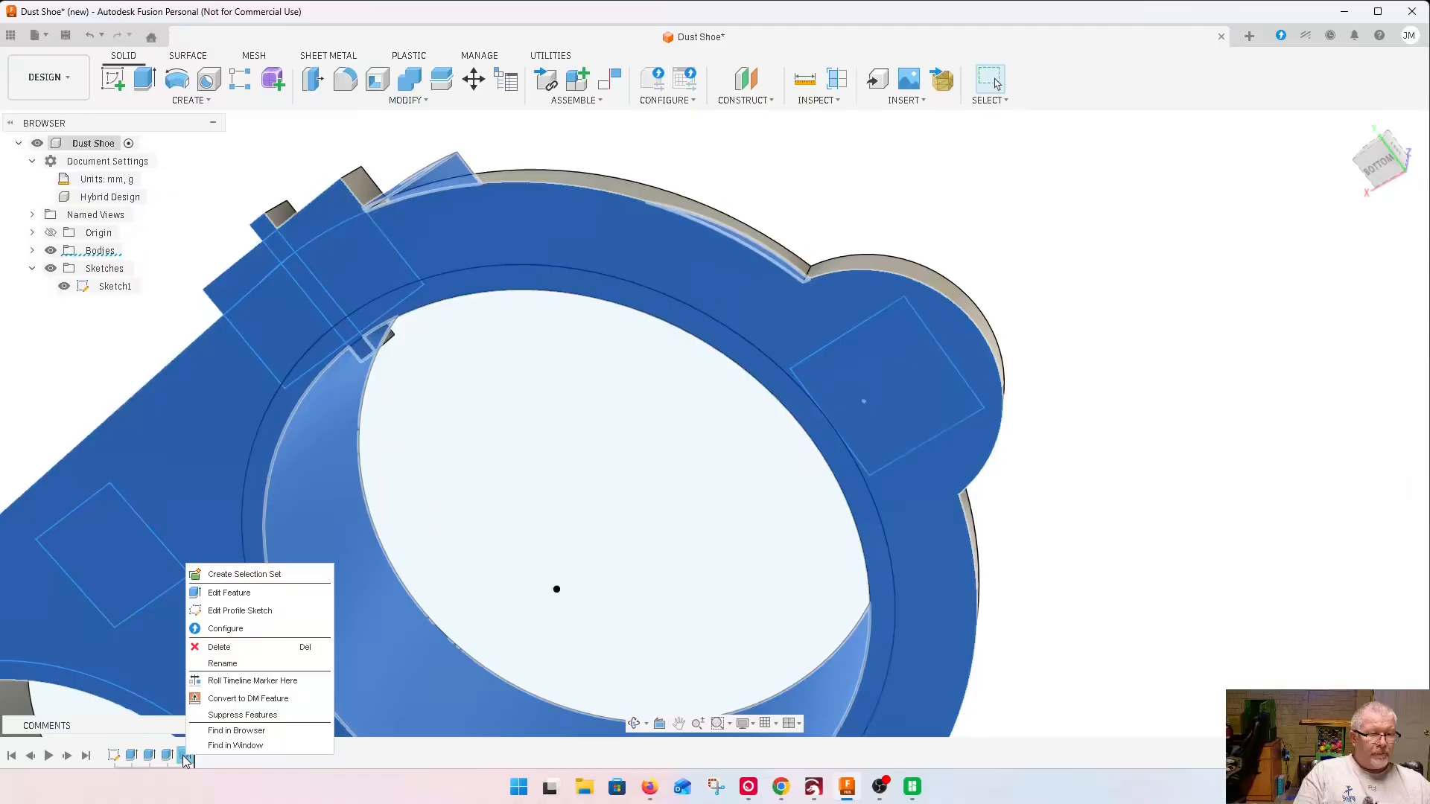
left_click(225, 594)
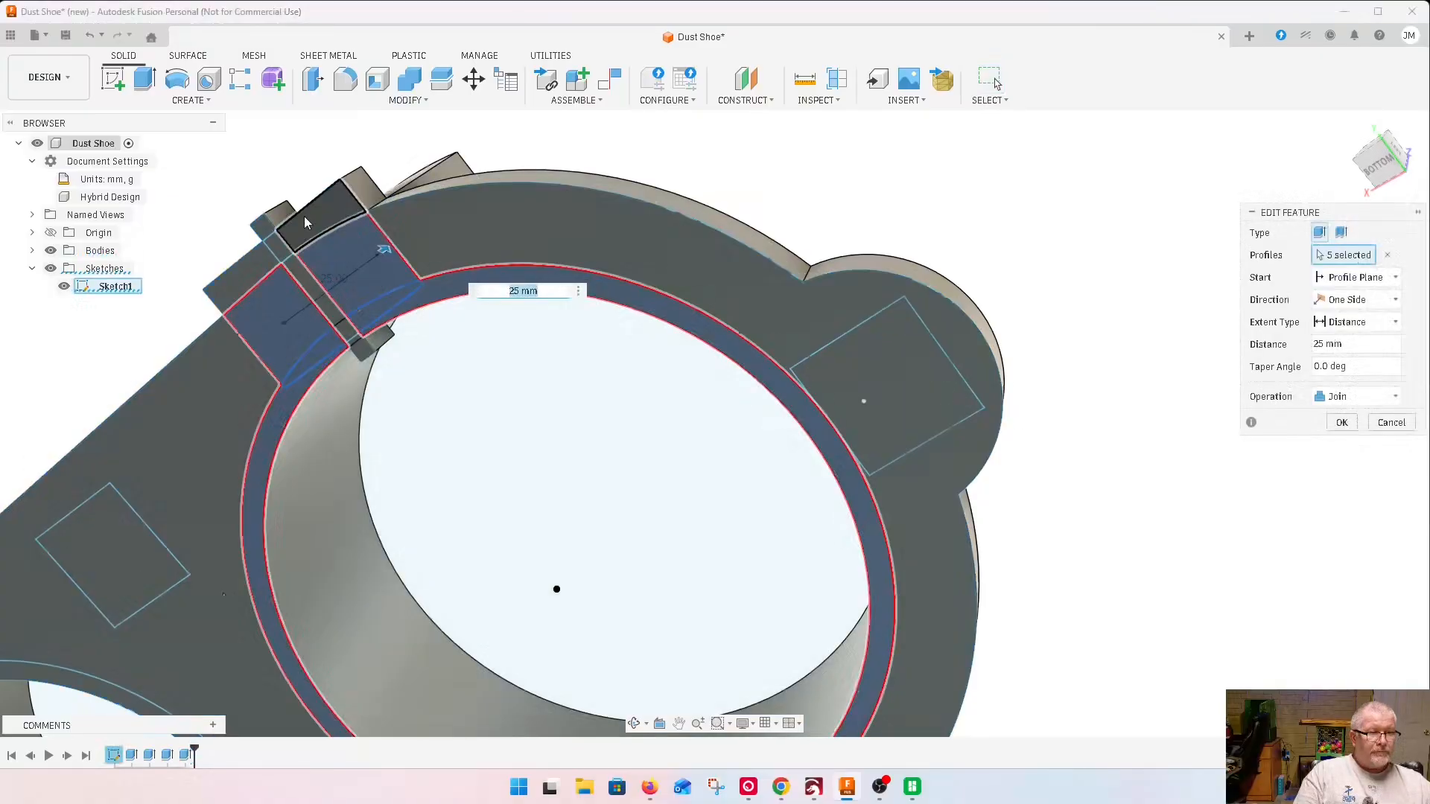
left_click(313, 227)
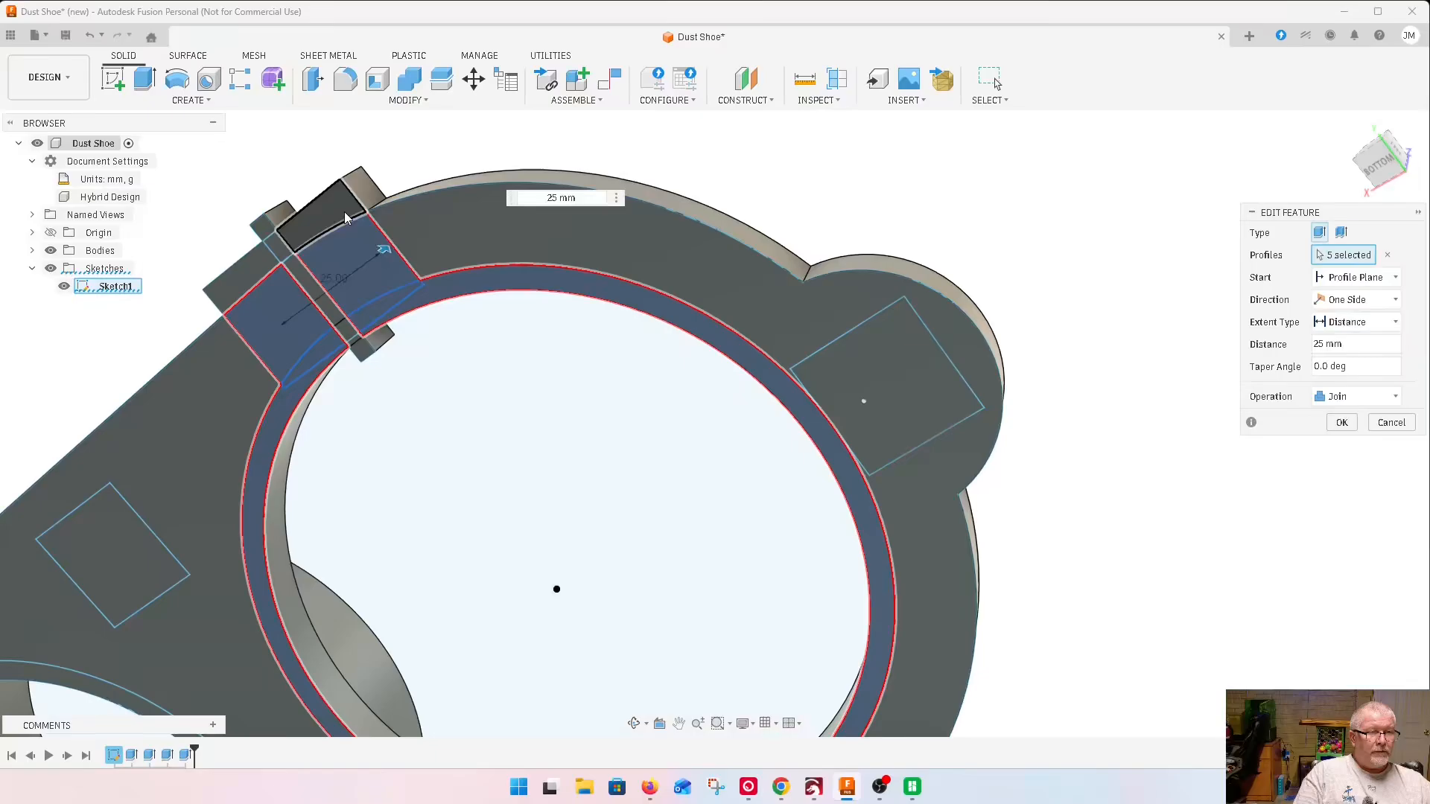
left_click(255, 276)
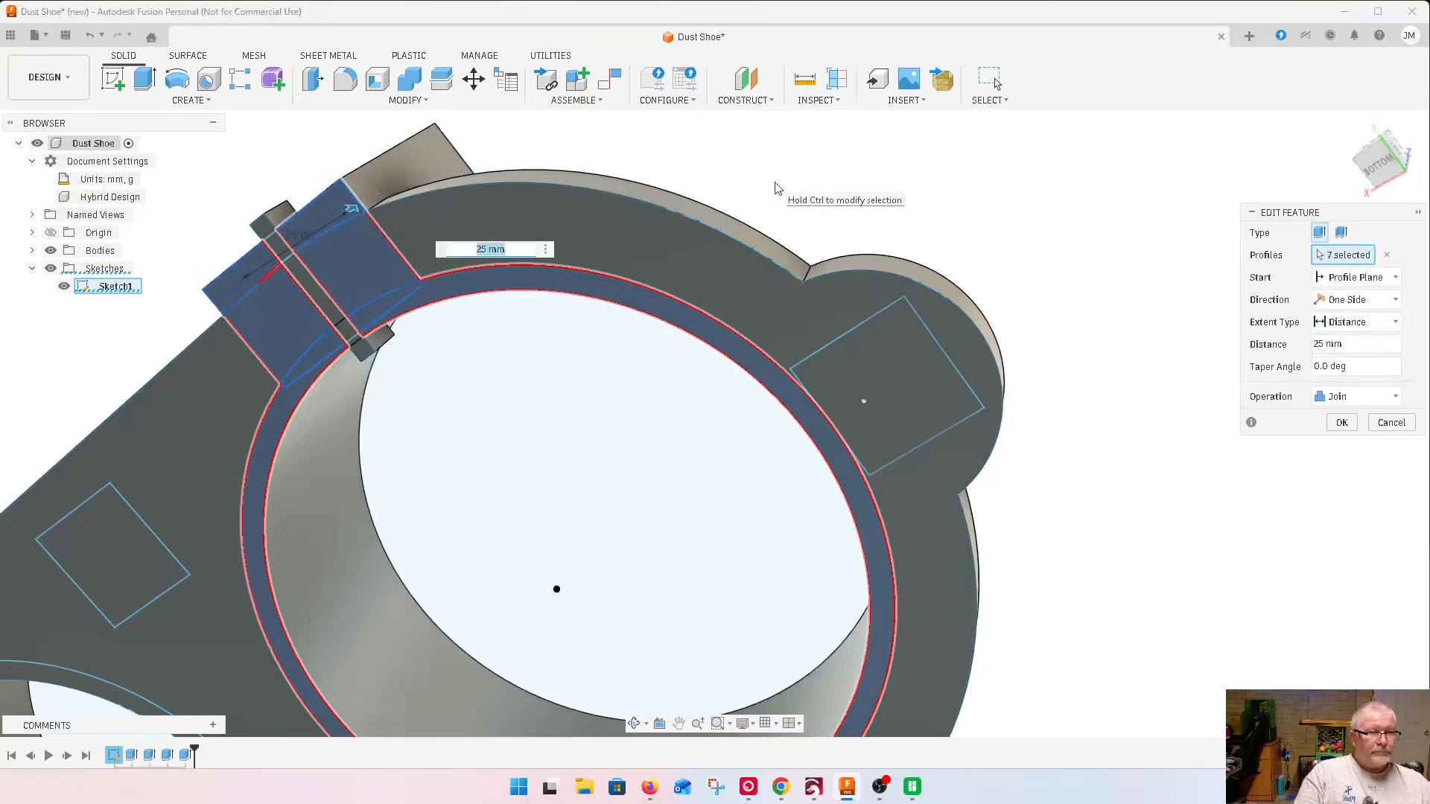
left_click(1343, 422)
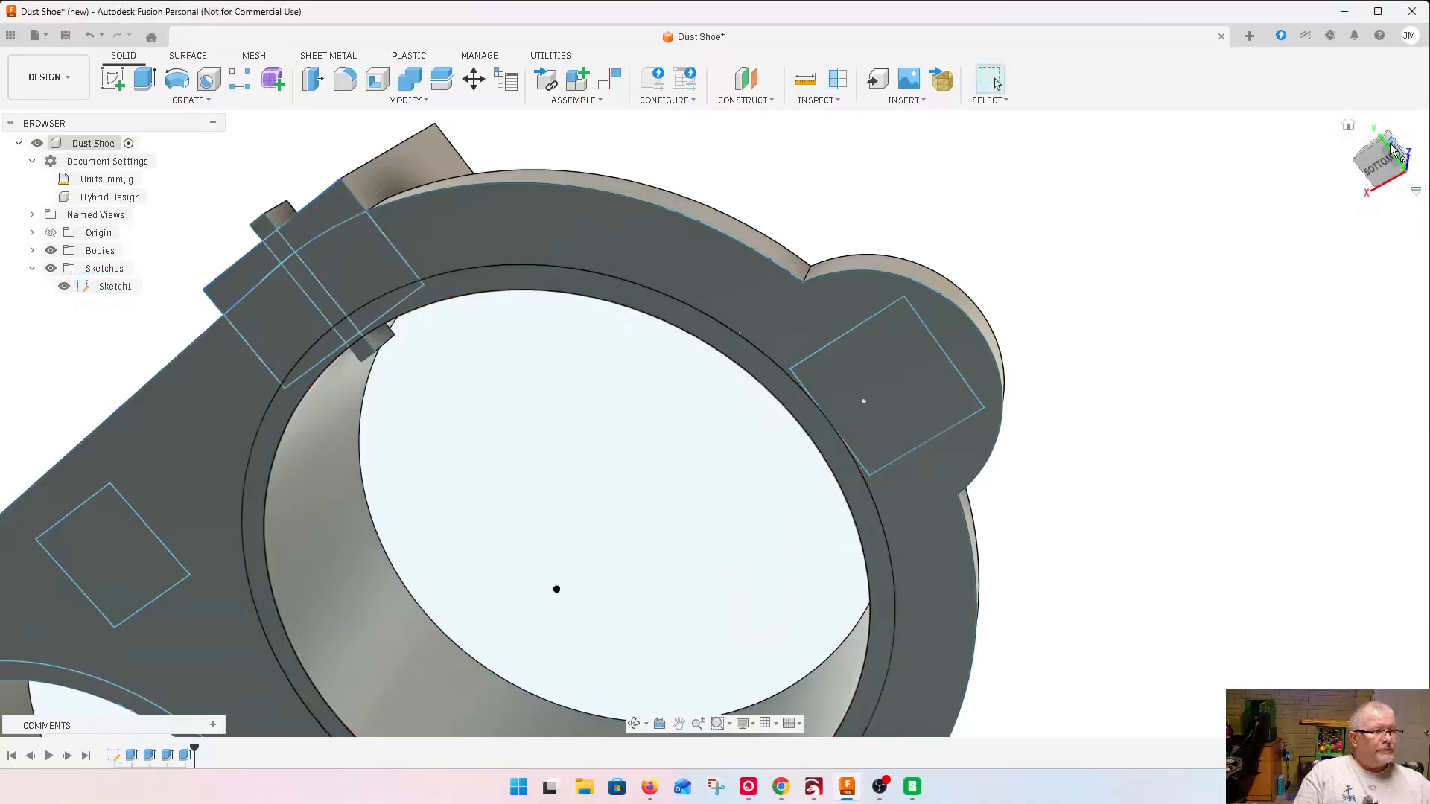
Extrude the six narrow slot profiles across the tab and ring upward by about 2 mm as a cut, and open the extent type choices
mouse_move(1389, 151)
left_mouse_down()
mouse_move(1401, 158)
mouse_move(1397, 145)
left_mouse_up()
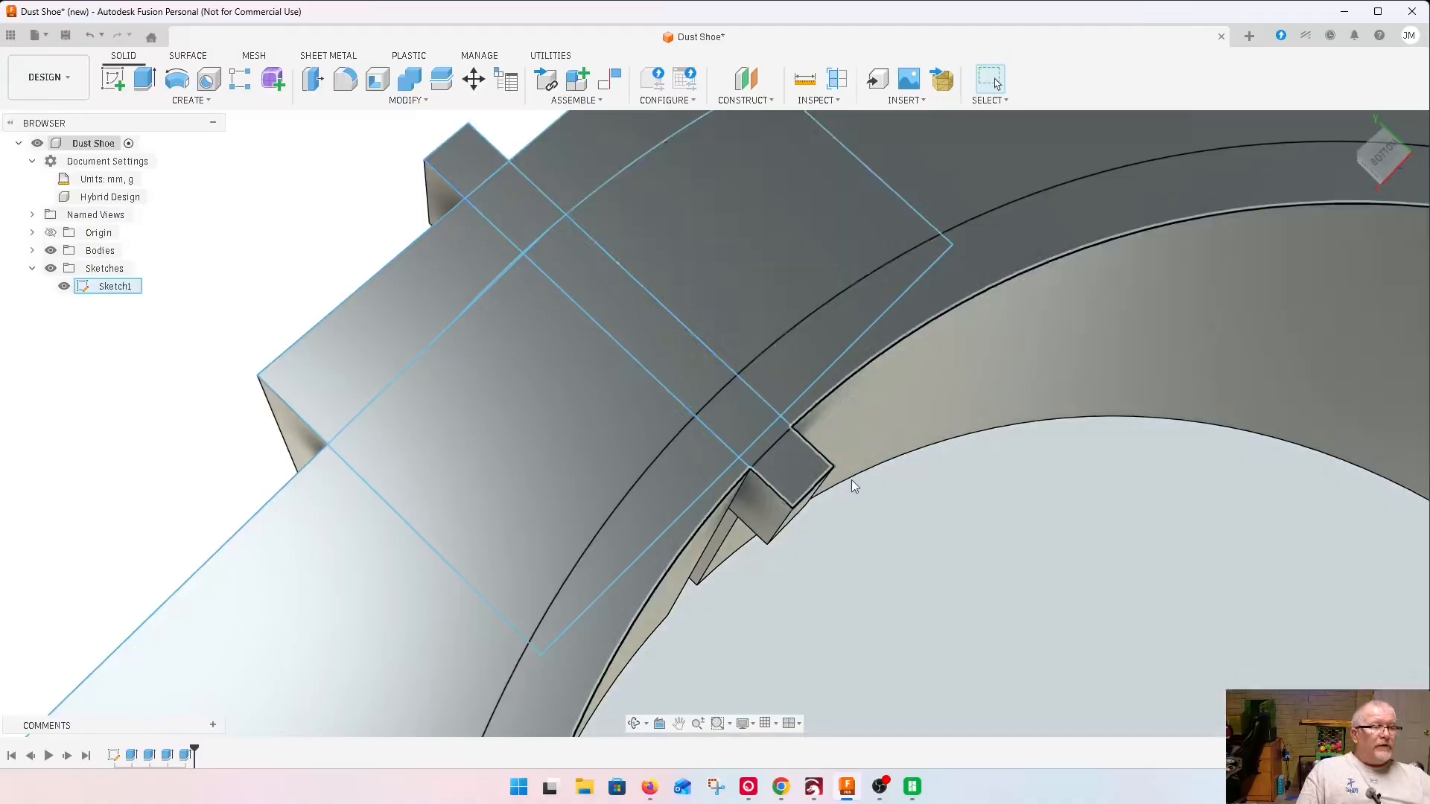
mouse_move(1387, 162)
left_mouse_down()
mouse_move(1397, 294)
mouse_move(932, 466)
left_mouse_up()
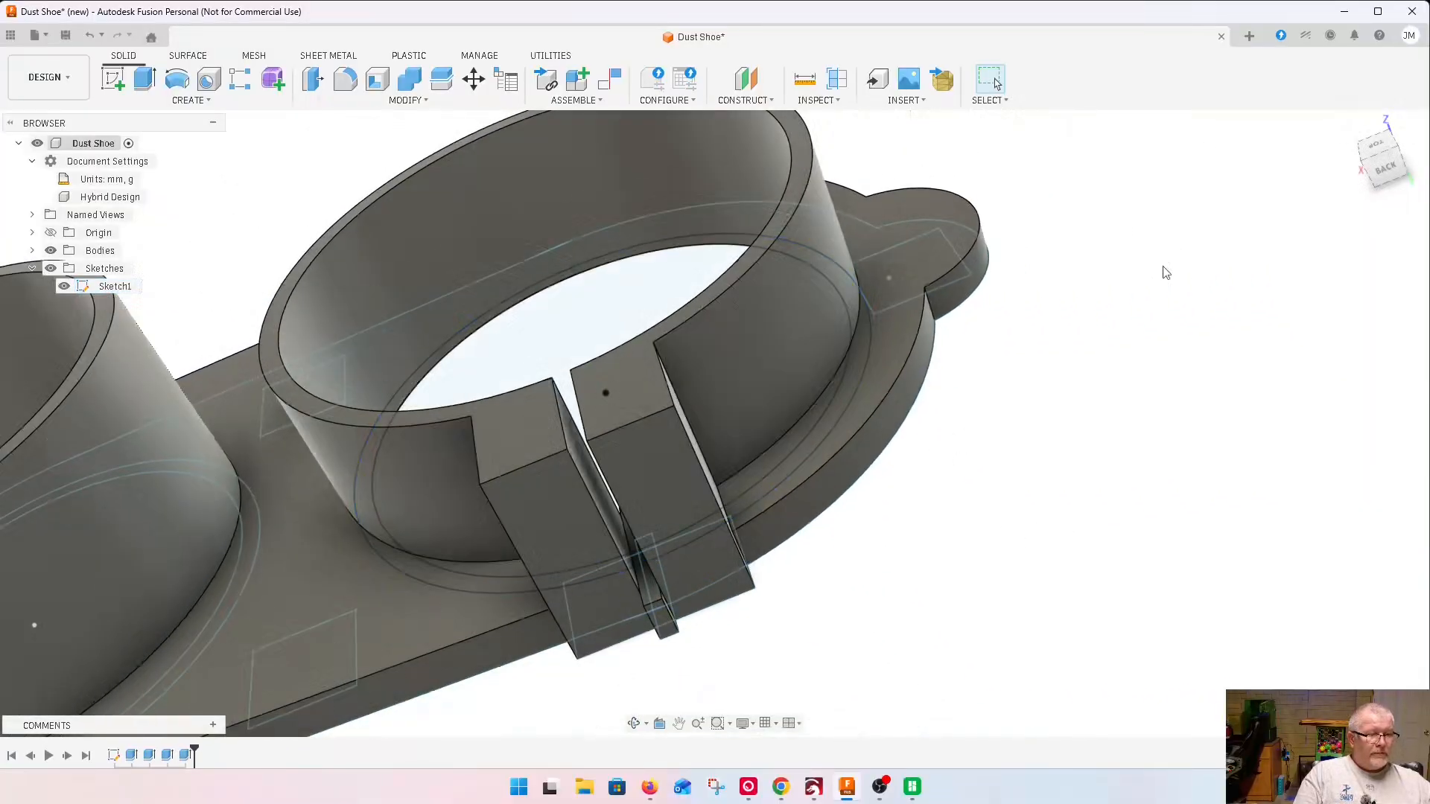
left_click_drag(1390, 174, 900, 419)
scroll(899, 418, "up", 2)
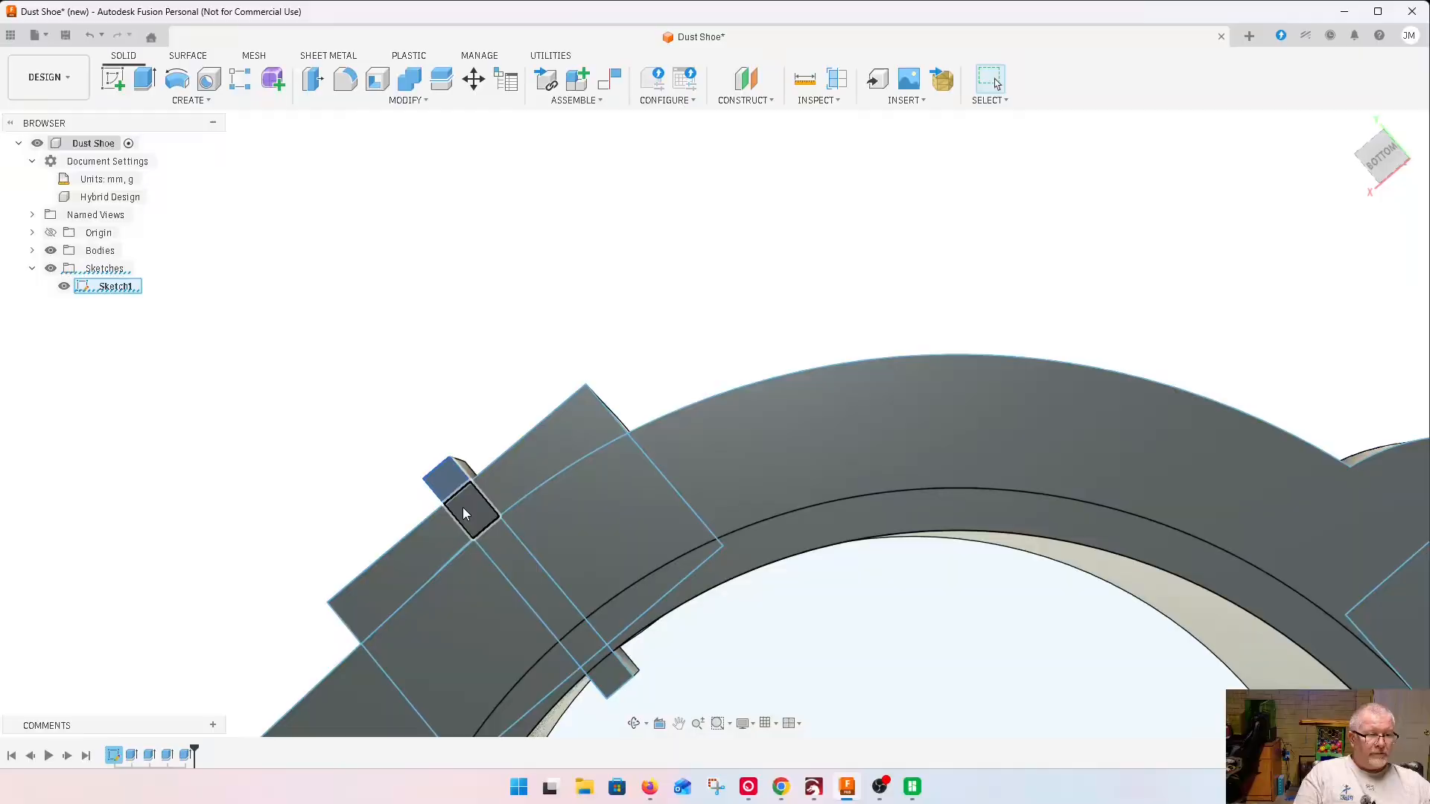
left_click(463, 508)
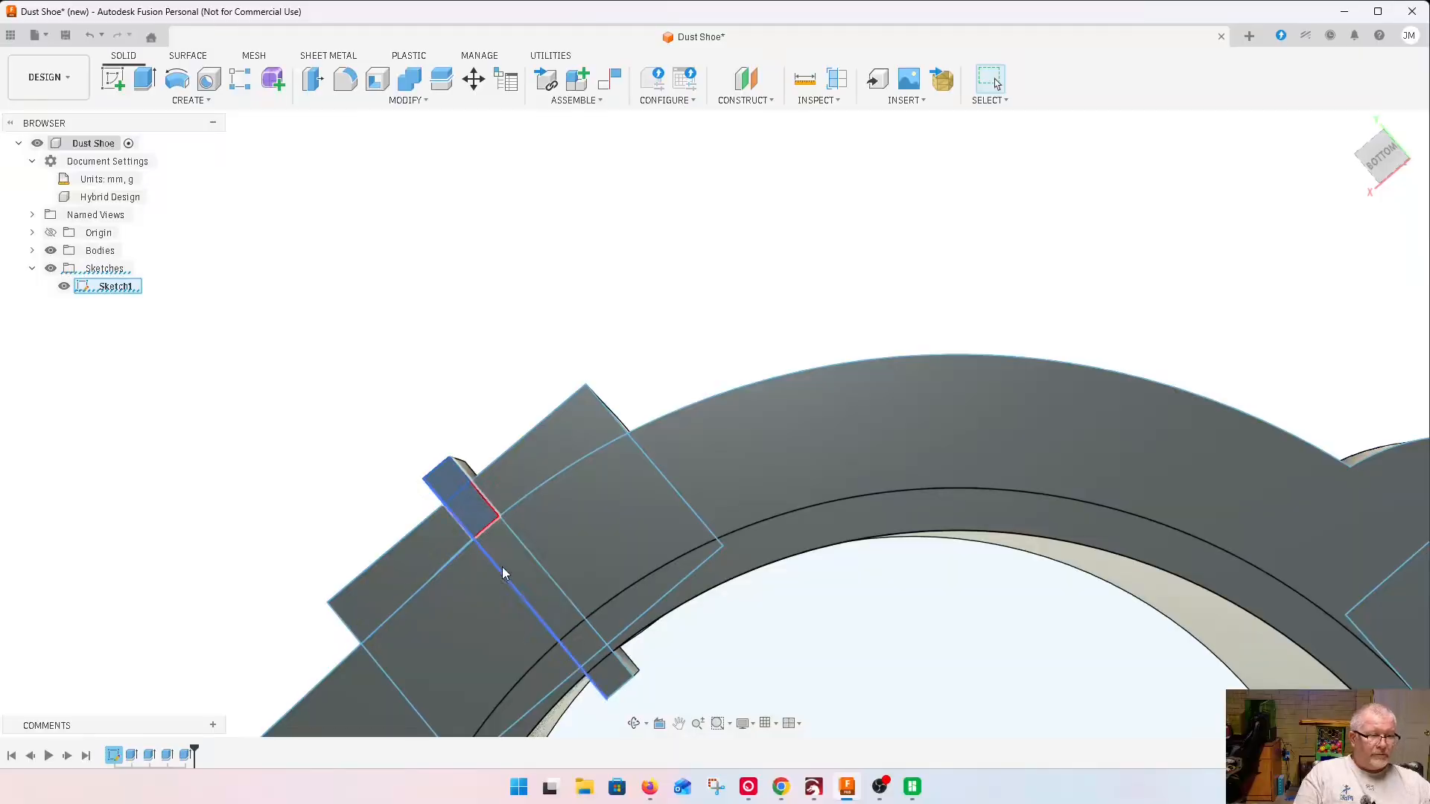
left_click(464, 372)
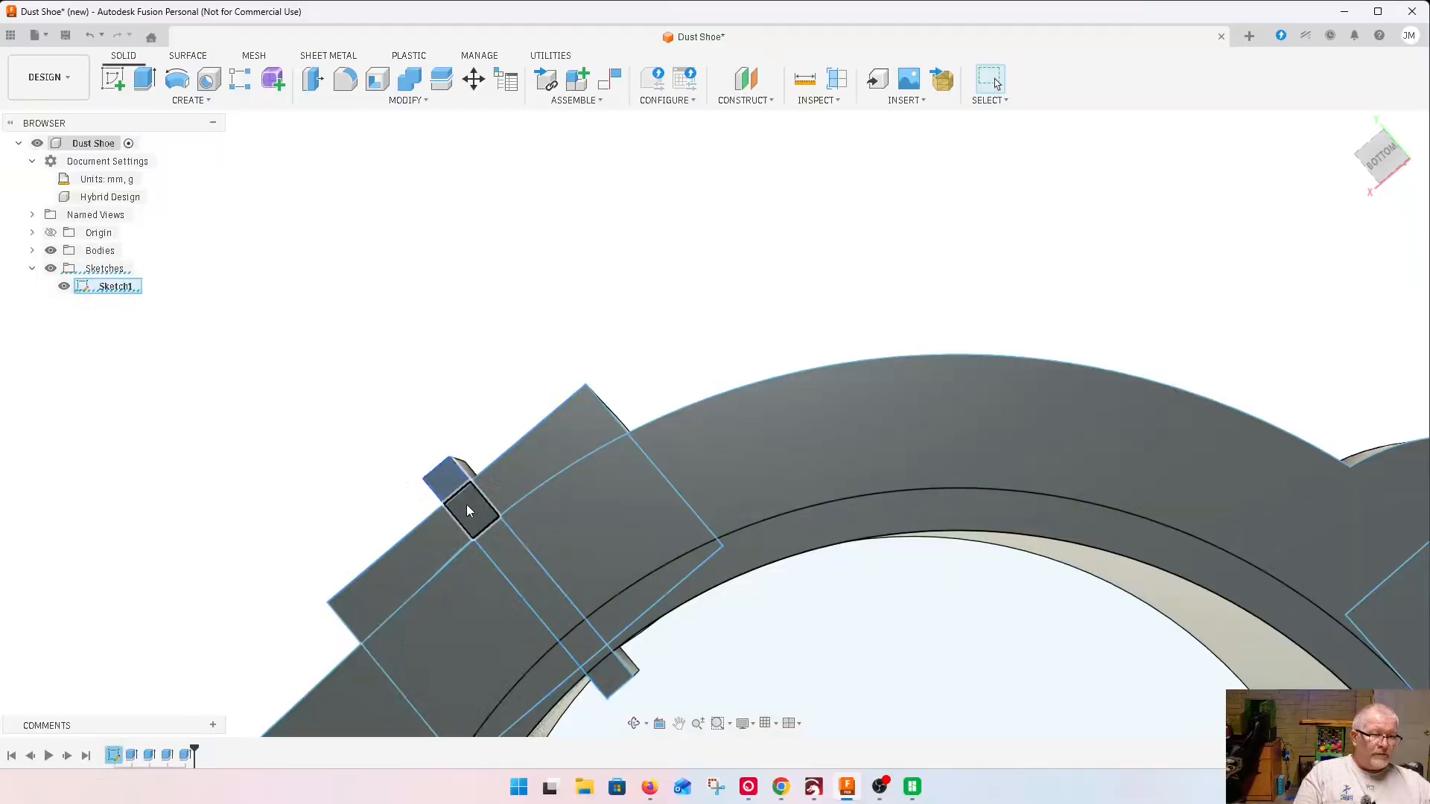
left_click(466, 504)
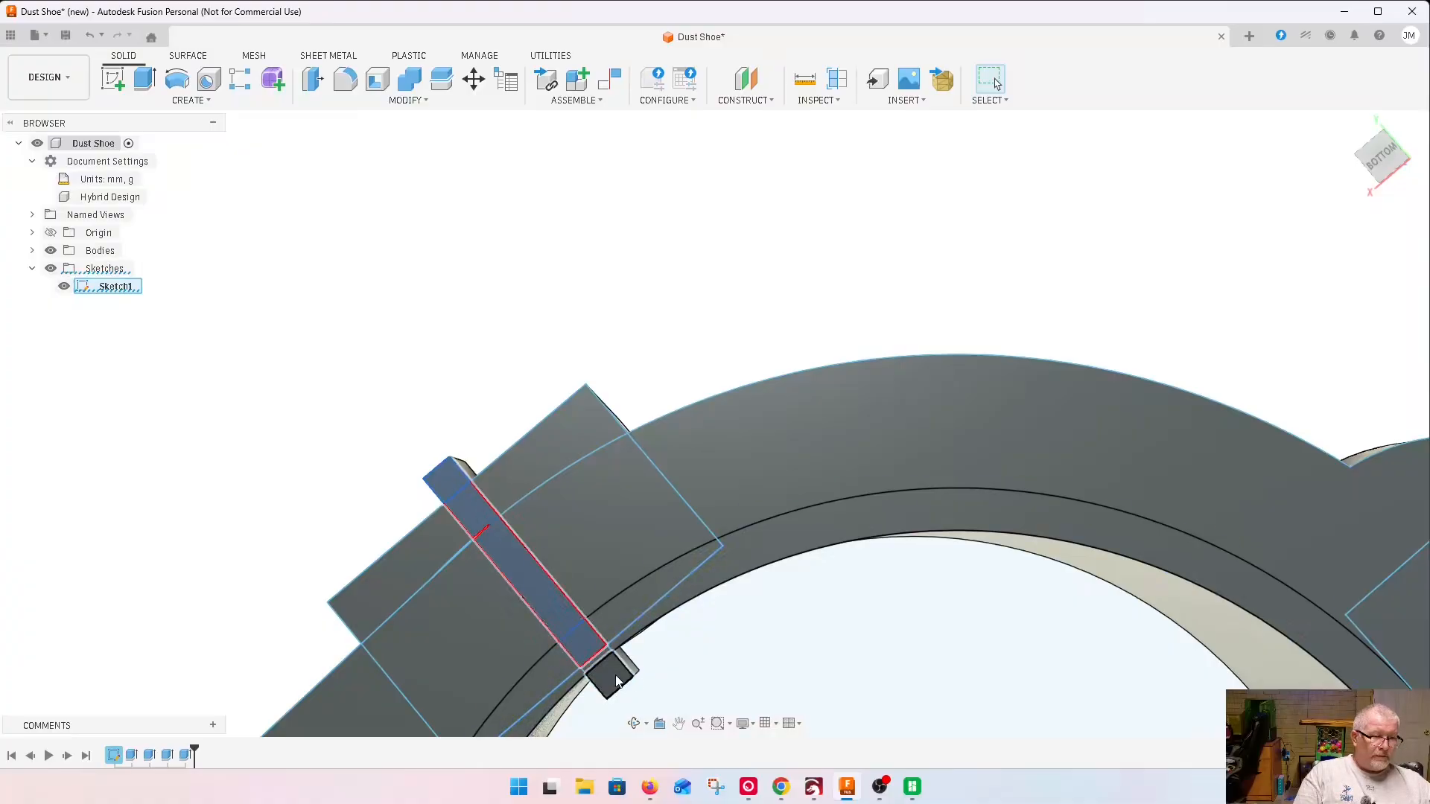
scroll(596, 667, "up", 5)
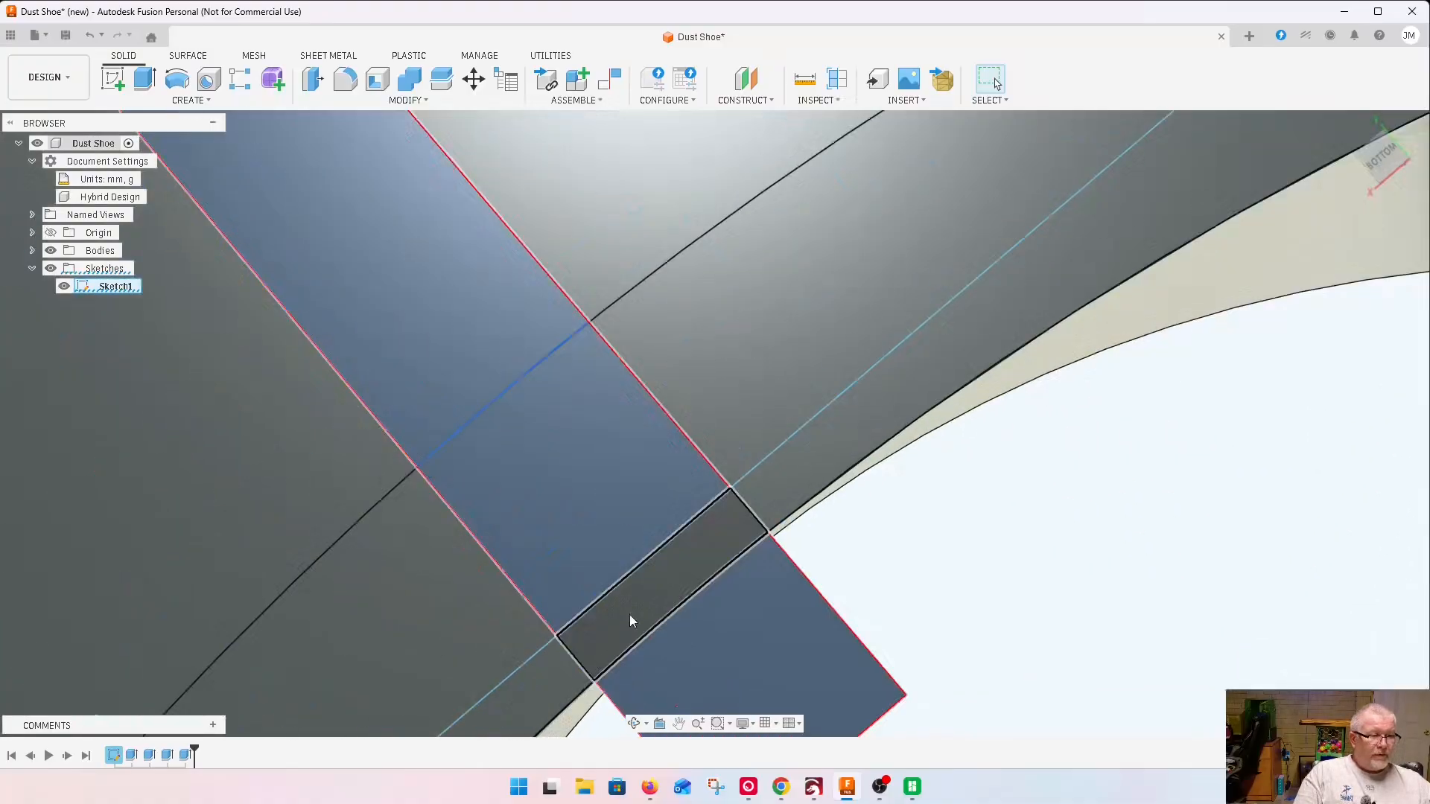
scroll(630, 619, "up", 3)
scroll(537, 357, "down", 6)
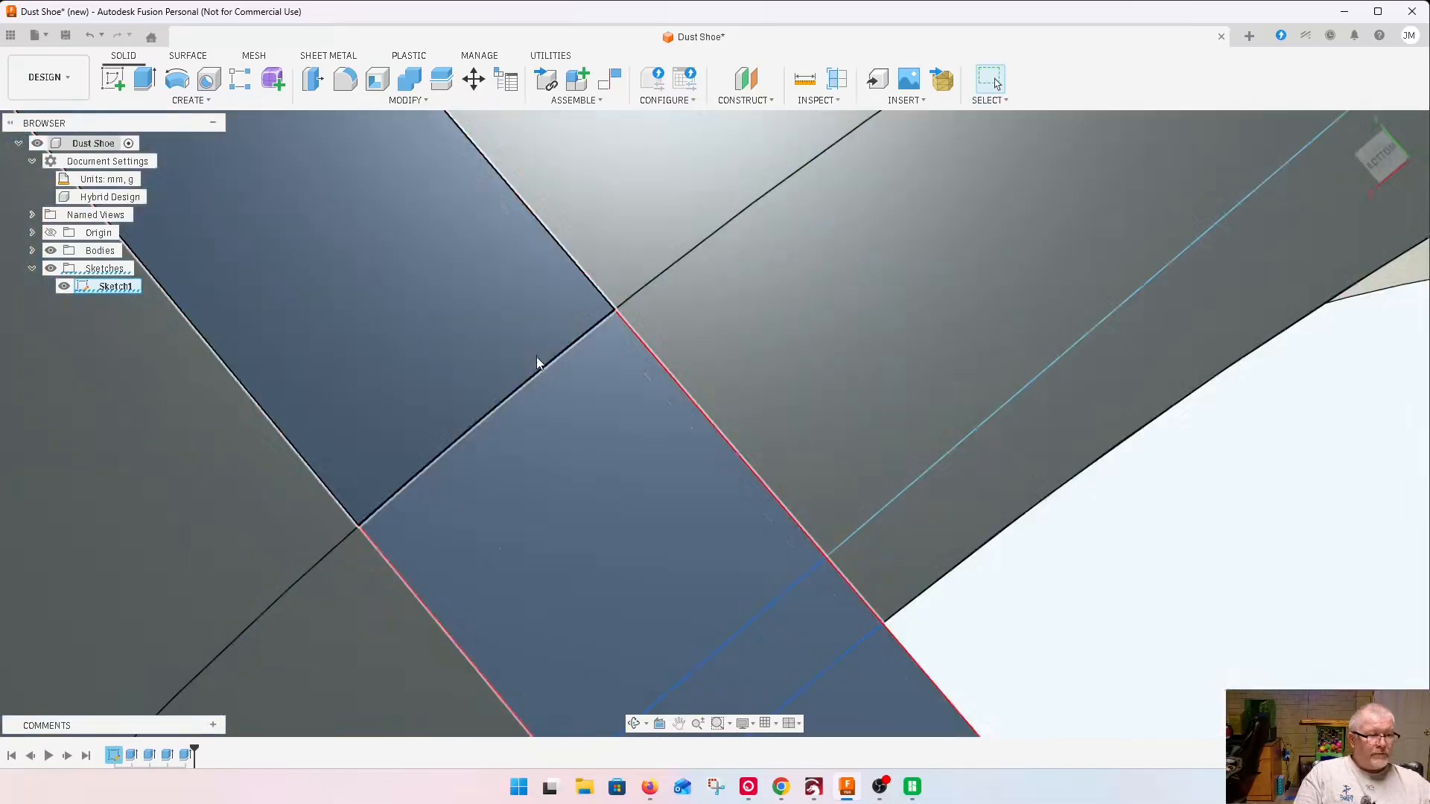
scroll(538, 367, "down", 2)
key("e")
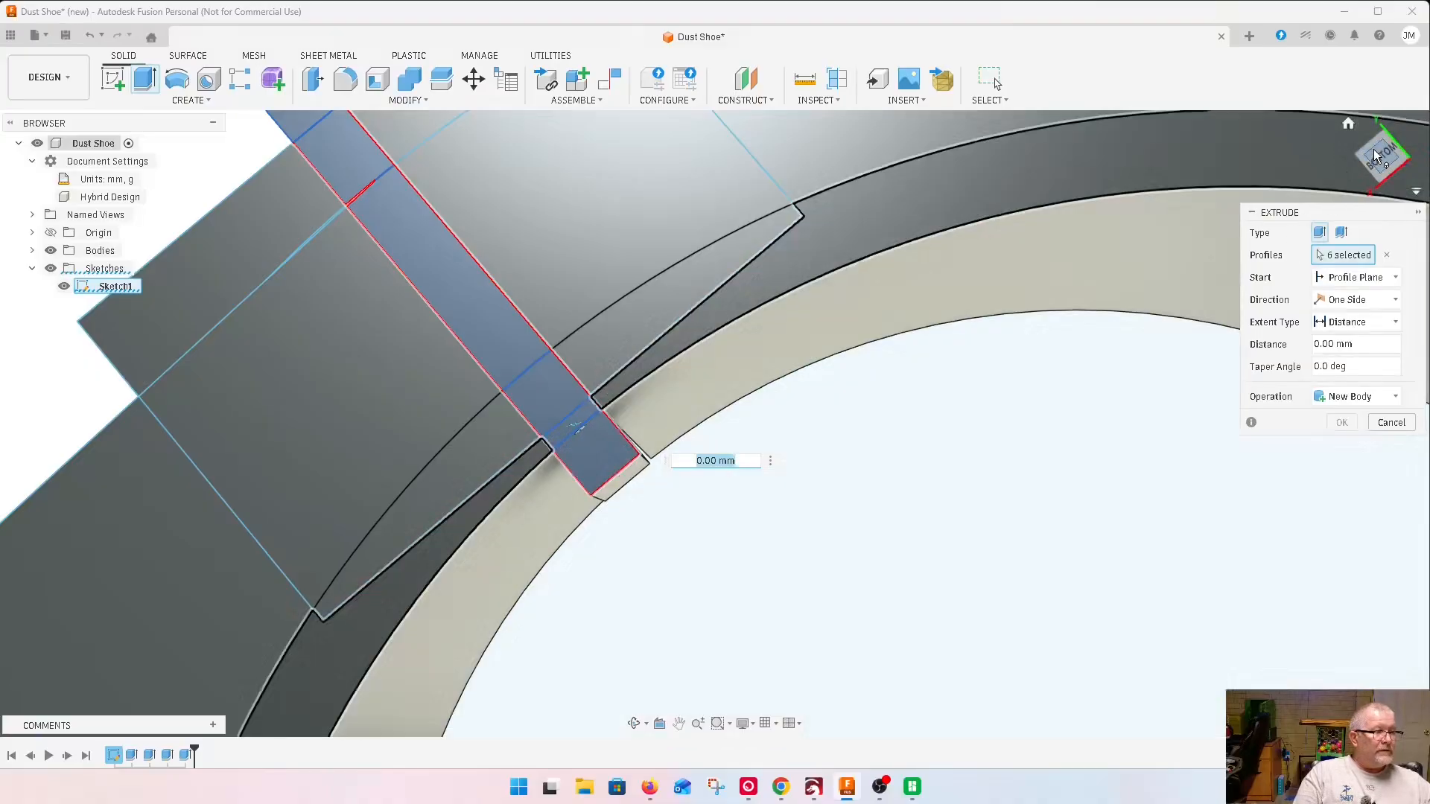
mouse_move(835, 477)
middle_mouse_down("shift")
mouse_move(894, 575)
mouse_move(732, 231)
middle_mouse_up("shift")
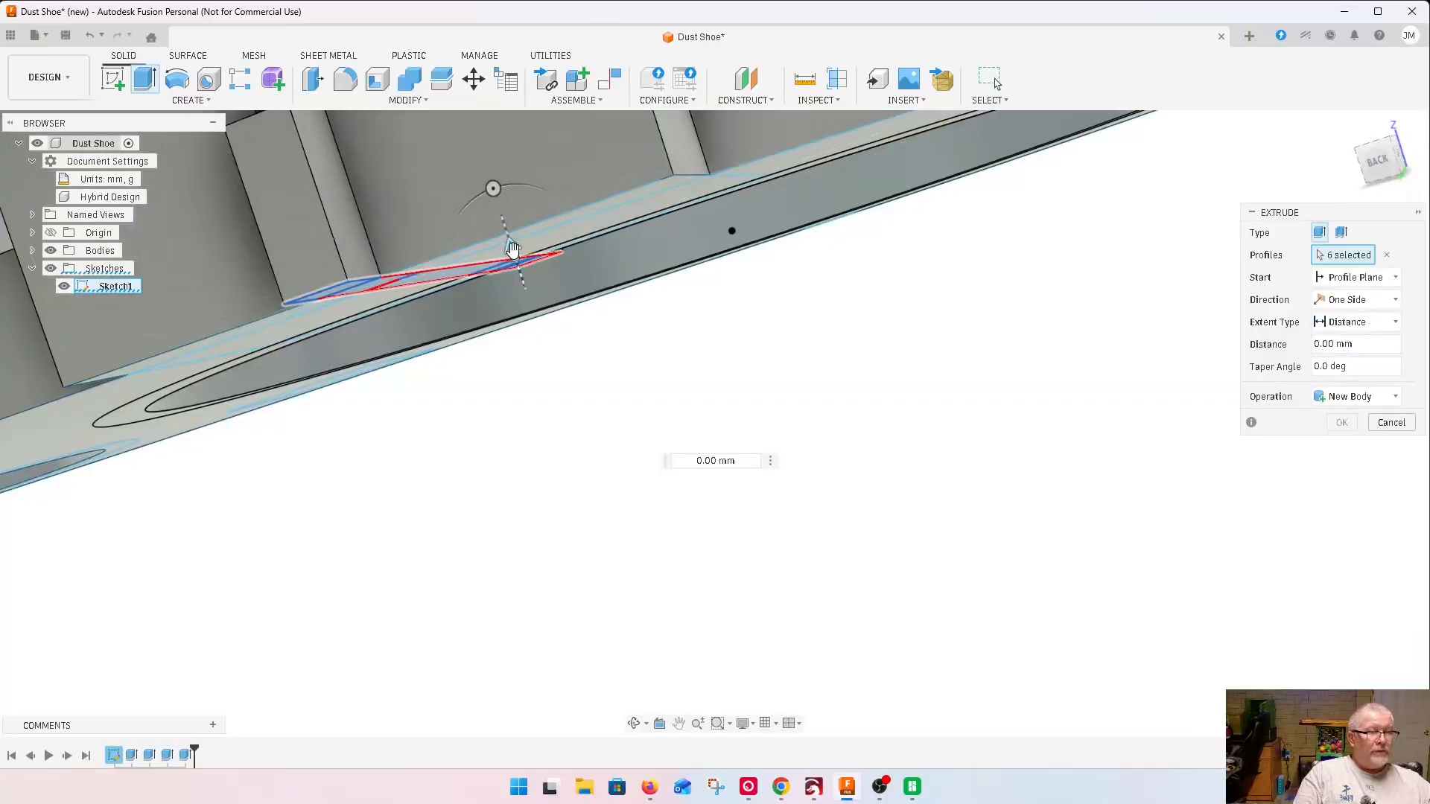
left_click_drag(512, 248, 496, 197)
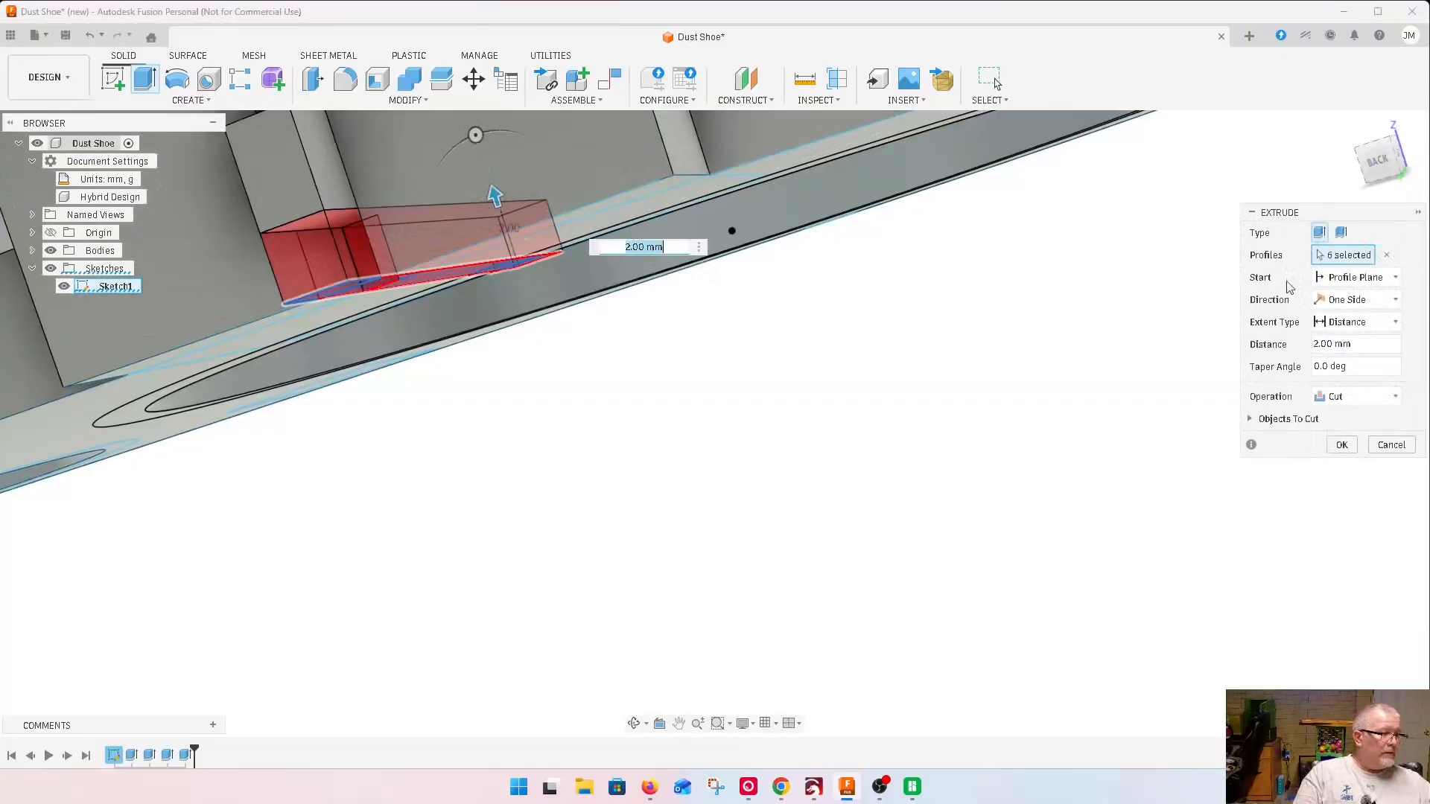
left_click(1356, 322)
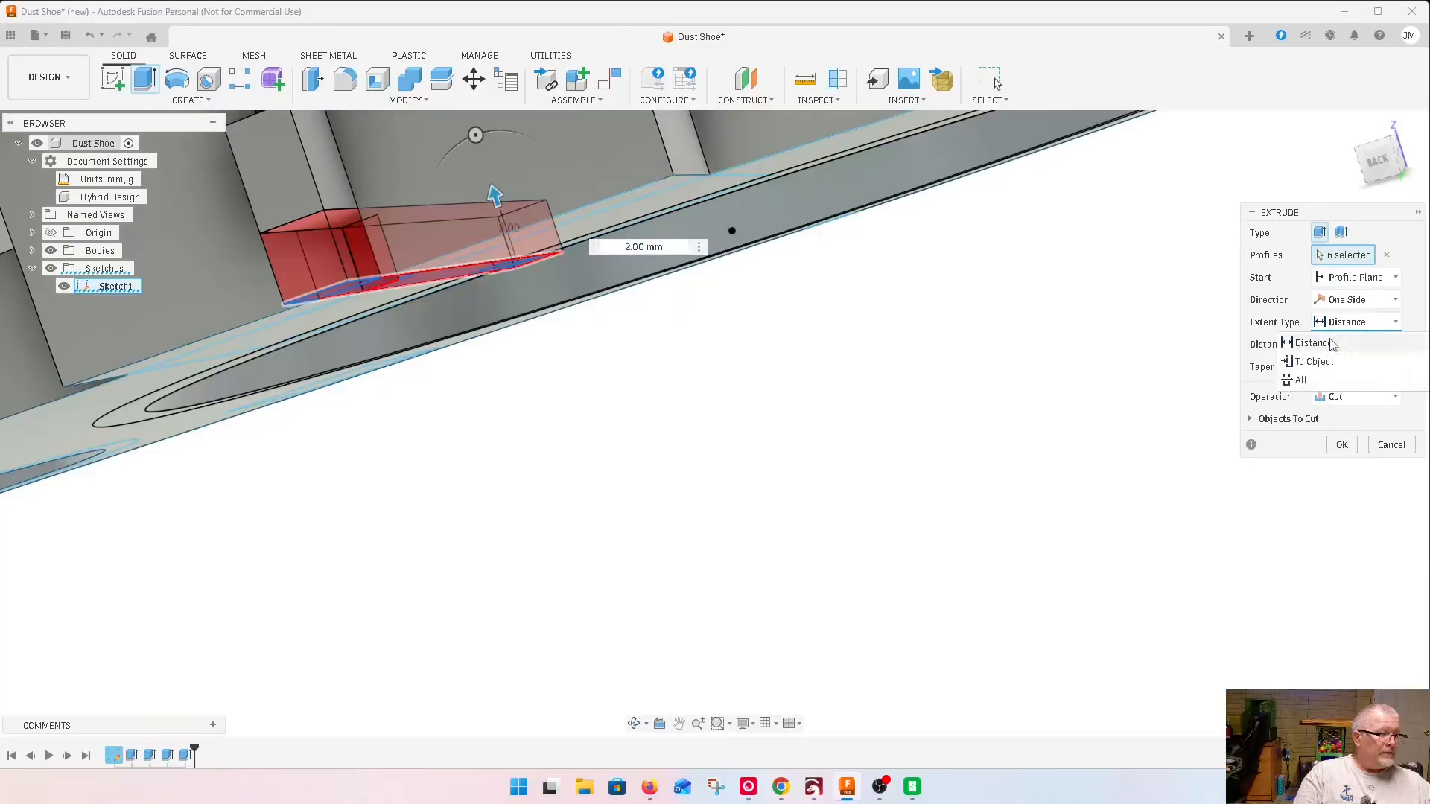
Cut the six selected slot profiles through the clamp block using an extent type of All
left_click(1315, 388)
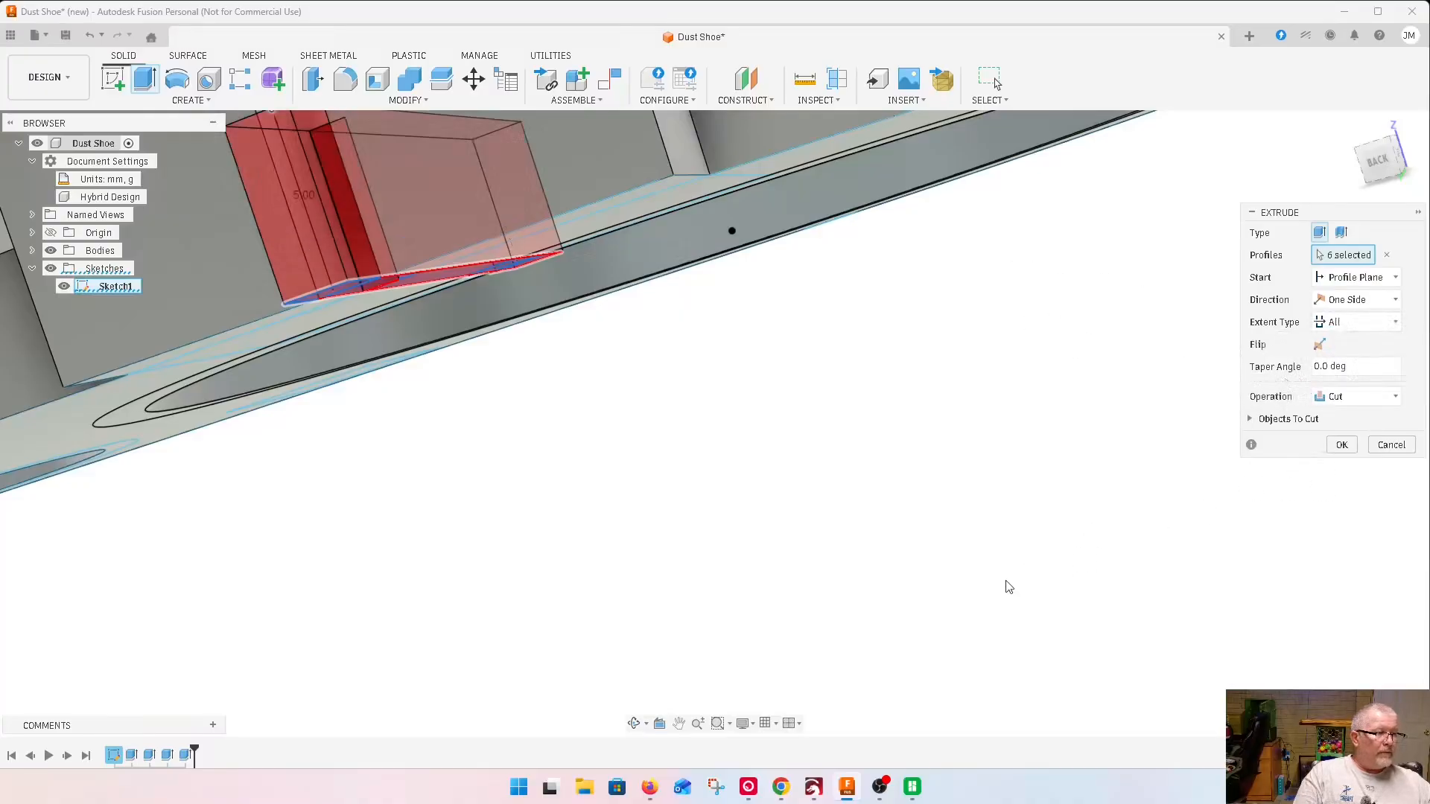
scroll(1009, 577, "down", 5)
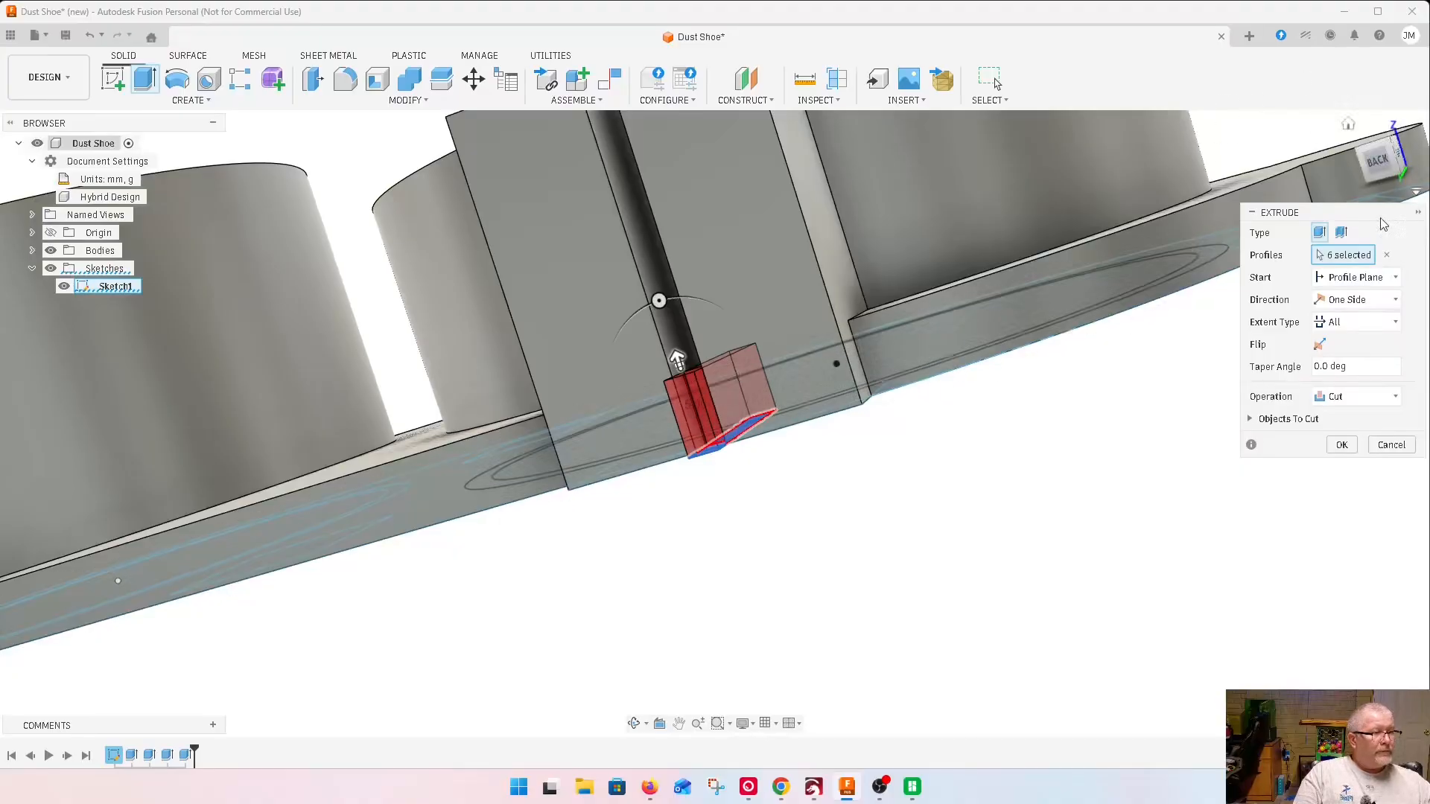
left_click_drag(1380, 165, 1374, 200)
left_click(1342, 445)
scroll(852, 462, "down", 4)
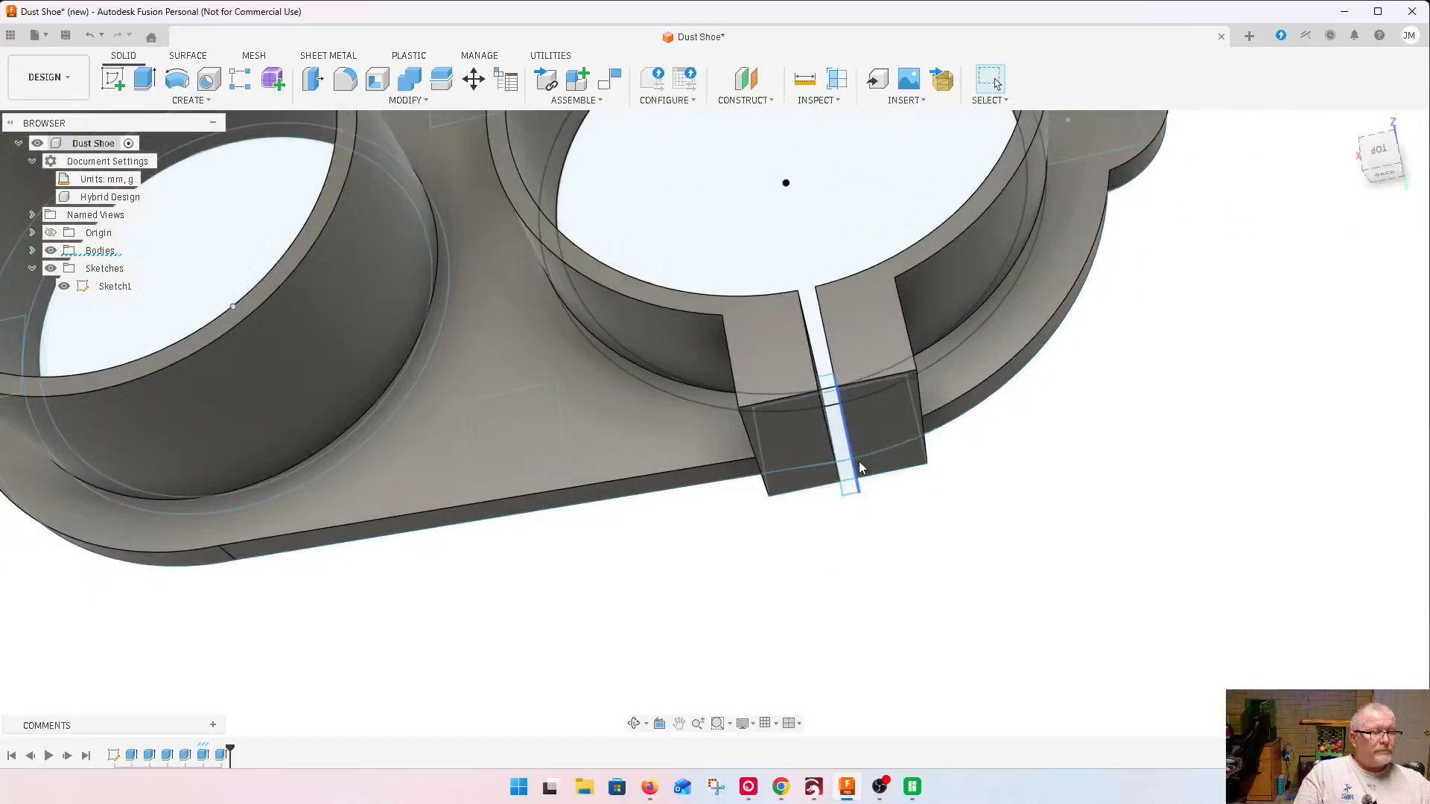
mouse_move(1382, 152)
left_mouse_down()
mouse_move(1383, 187)
mouse_move(1387, 161)
left_mouse_up()
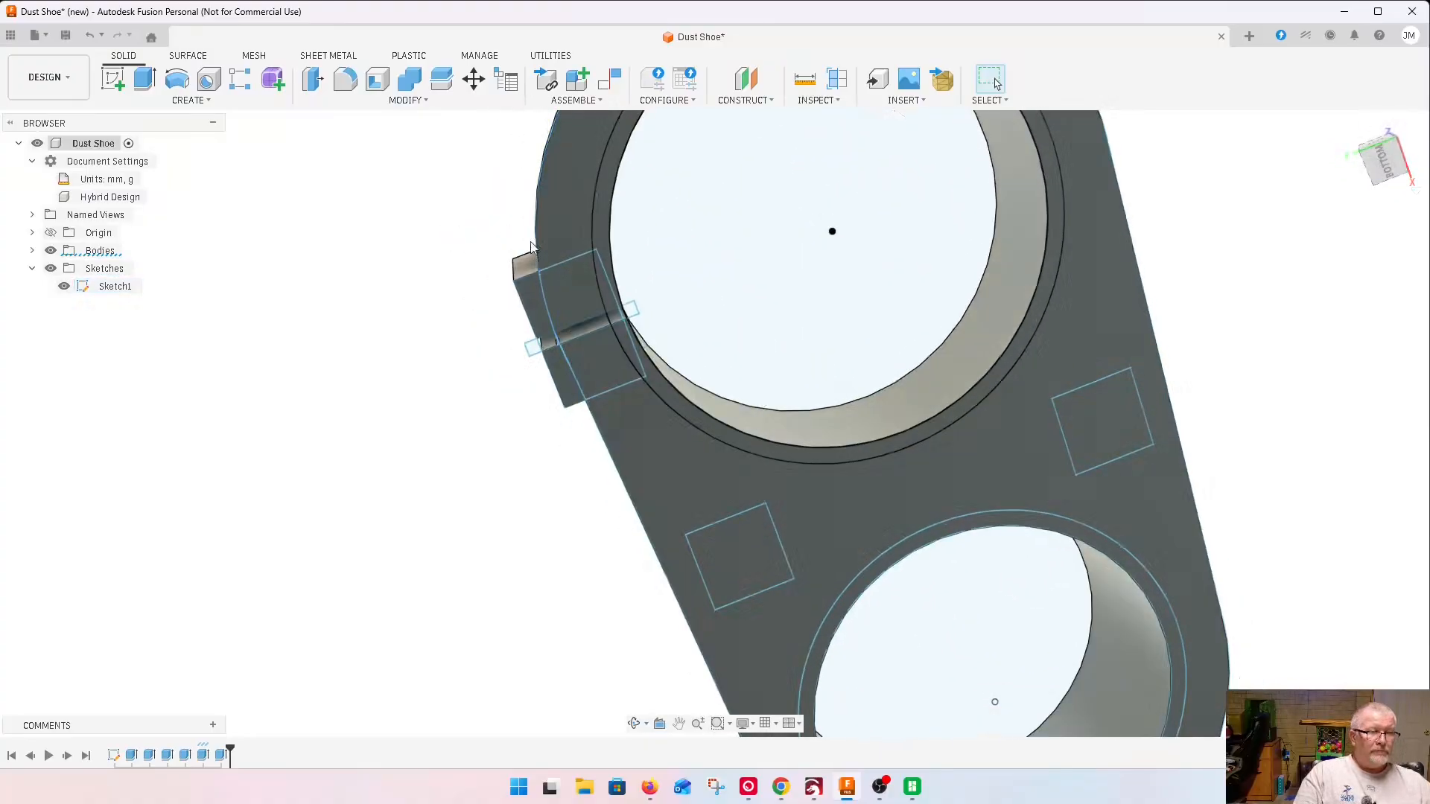
Hide Sketch1 and look over the slotted clamp and the body without sketch lines
left_click(65, 287)
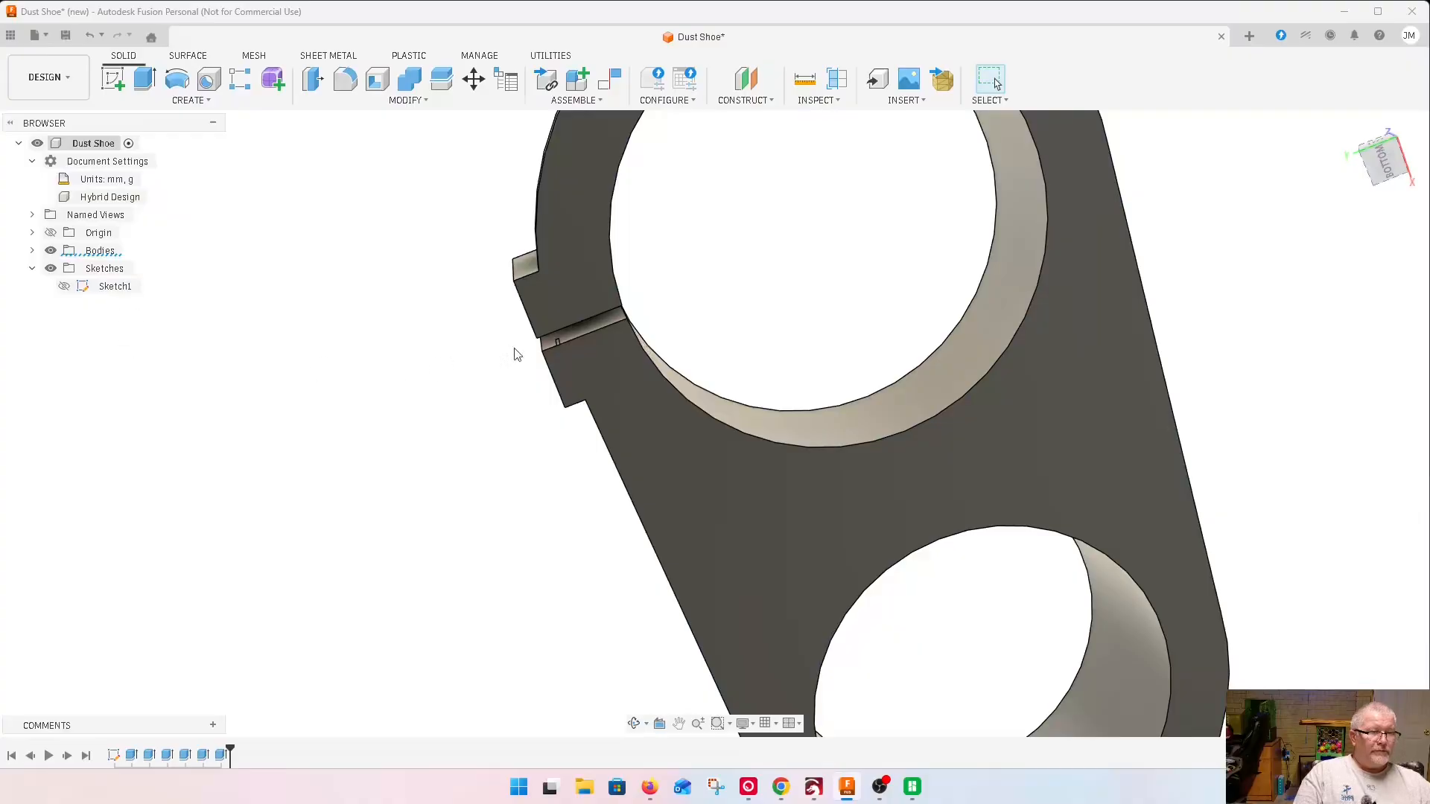
left_click_drag(1392, 170, 1381, 212)
scroll(972, 292, "down", 5)
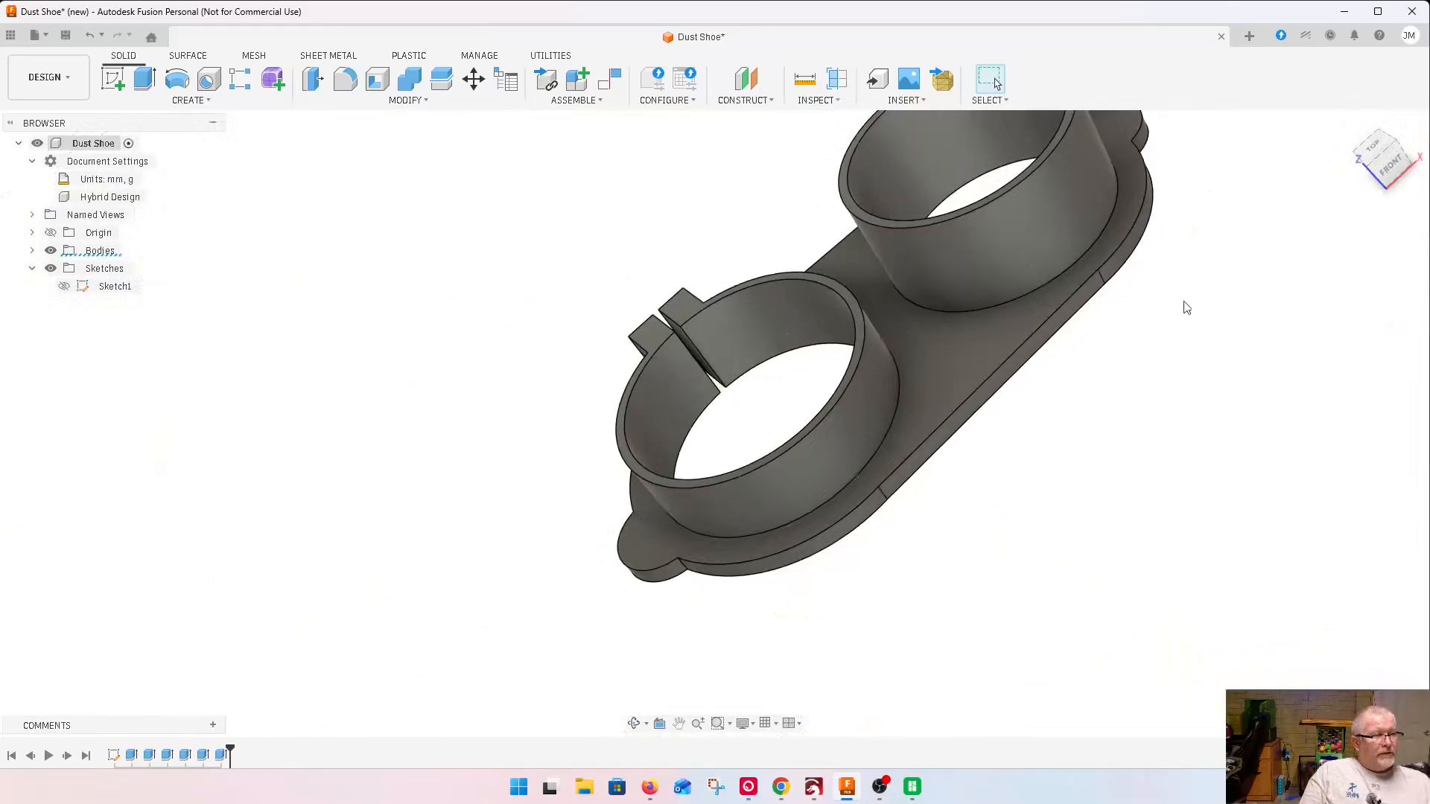
middle_click_drag(1102, 309, 935, 429)
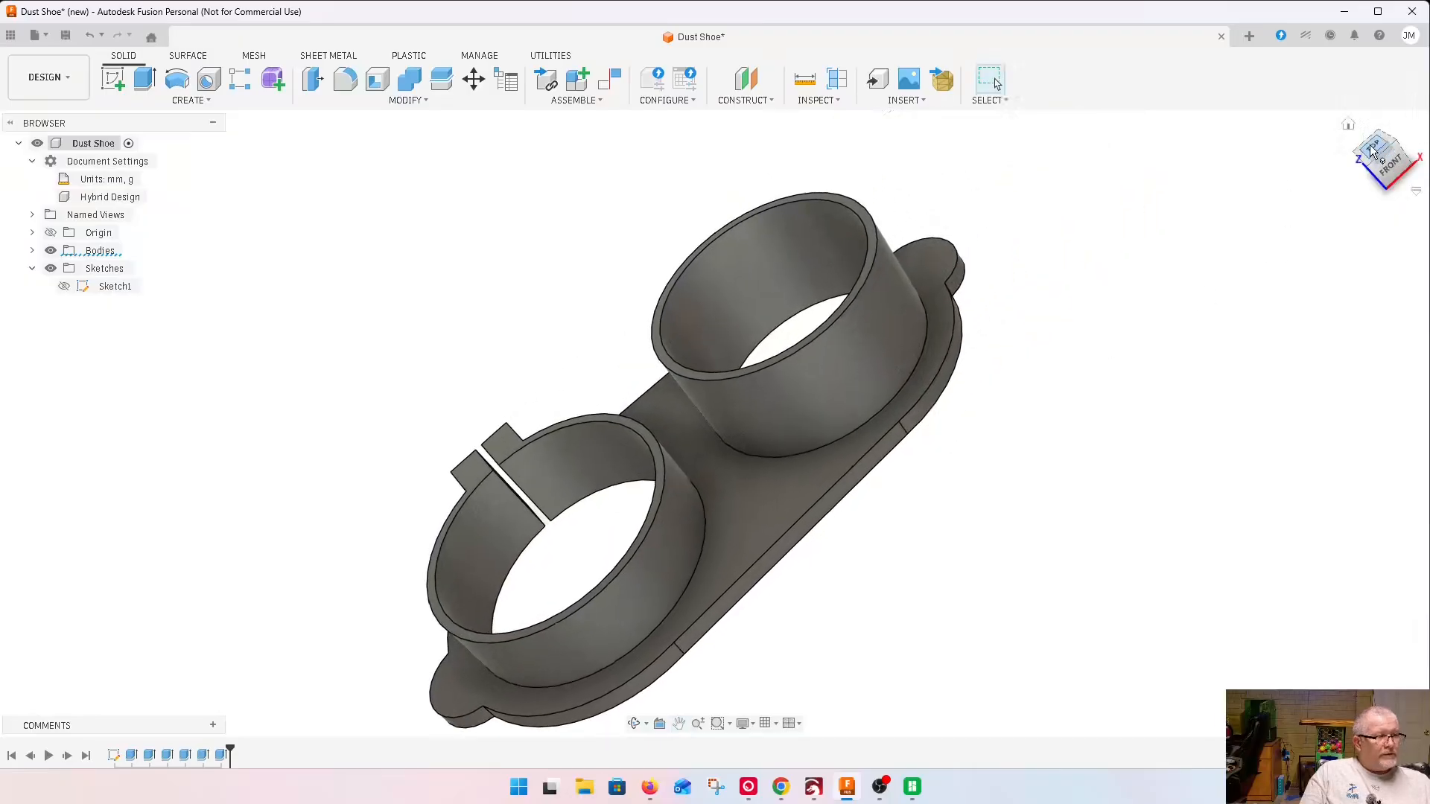
left_click_drag(1373, 151, 1333, 156)
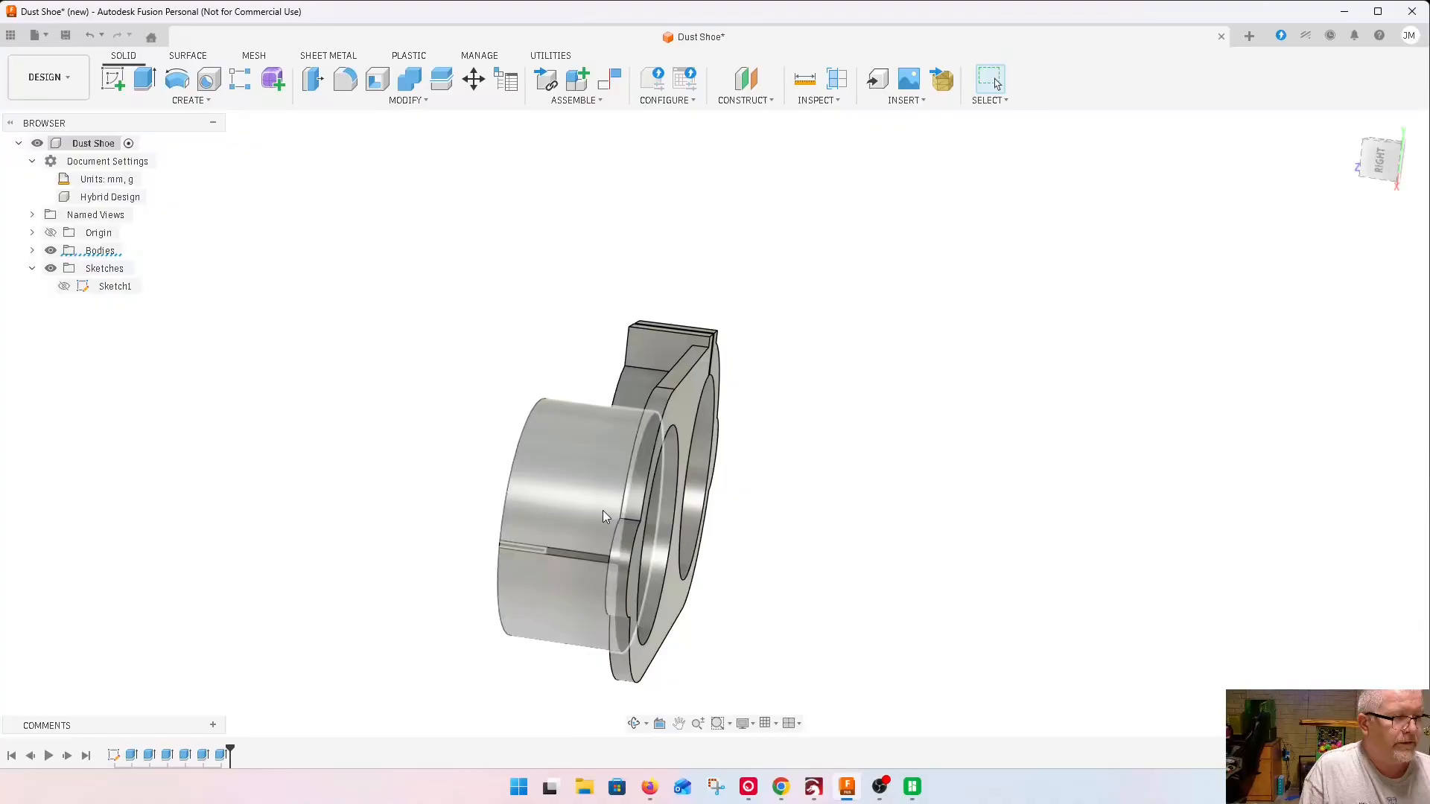
Sketch a 7 mm diameter circle on the clamp block's outer side face, above the base plate
scroll(708, 345, "up", 3)
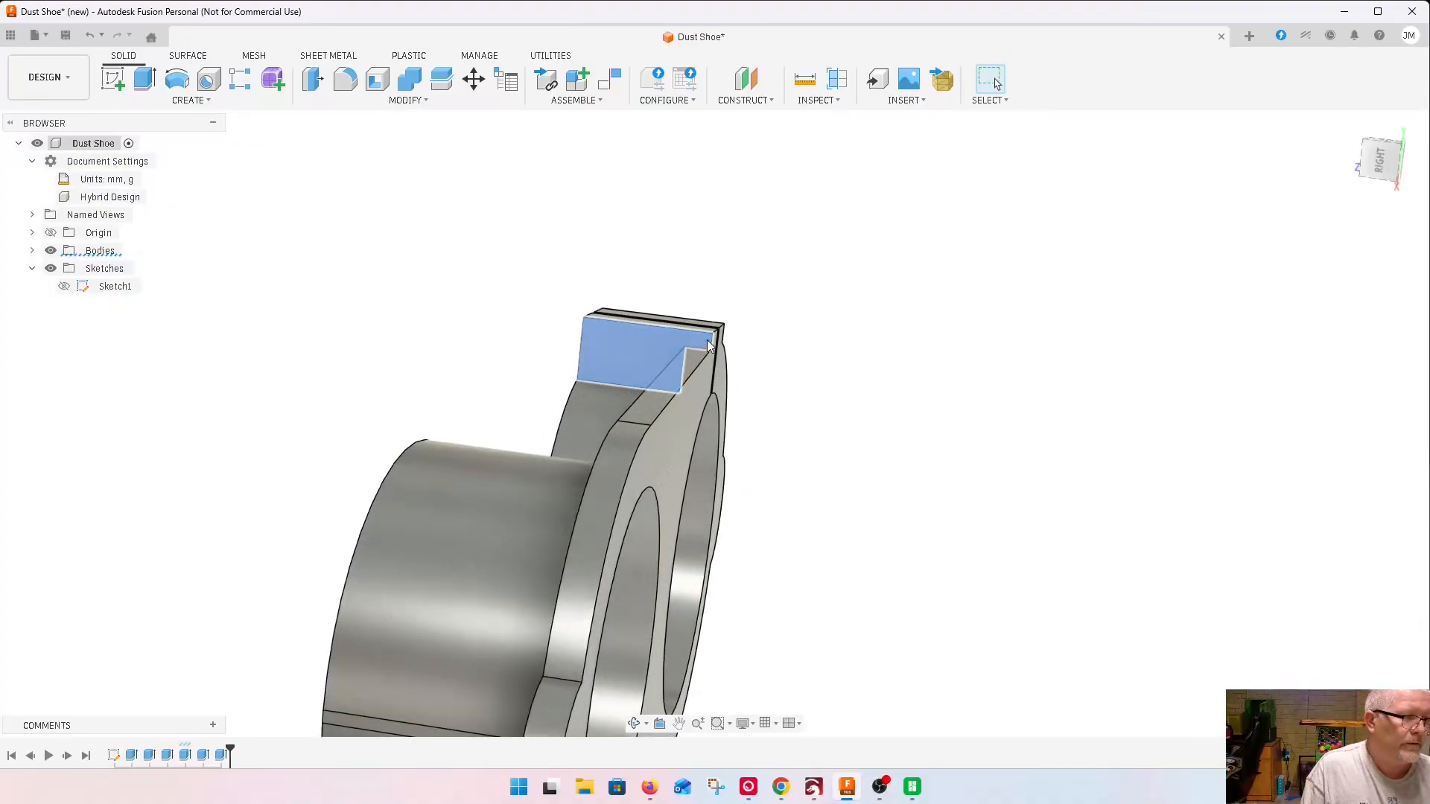
scroll(708, 343, "up", 3)
left_click(709, 333)
left_click(1378, 153)
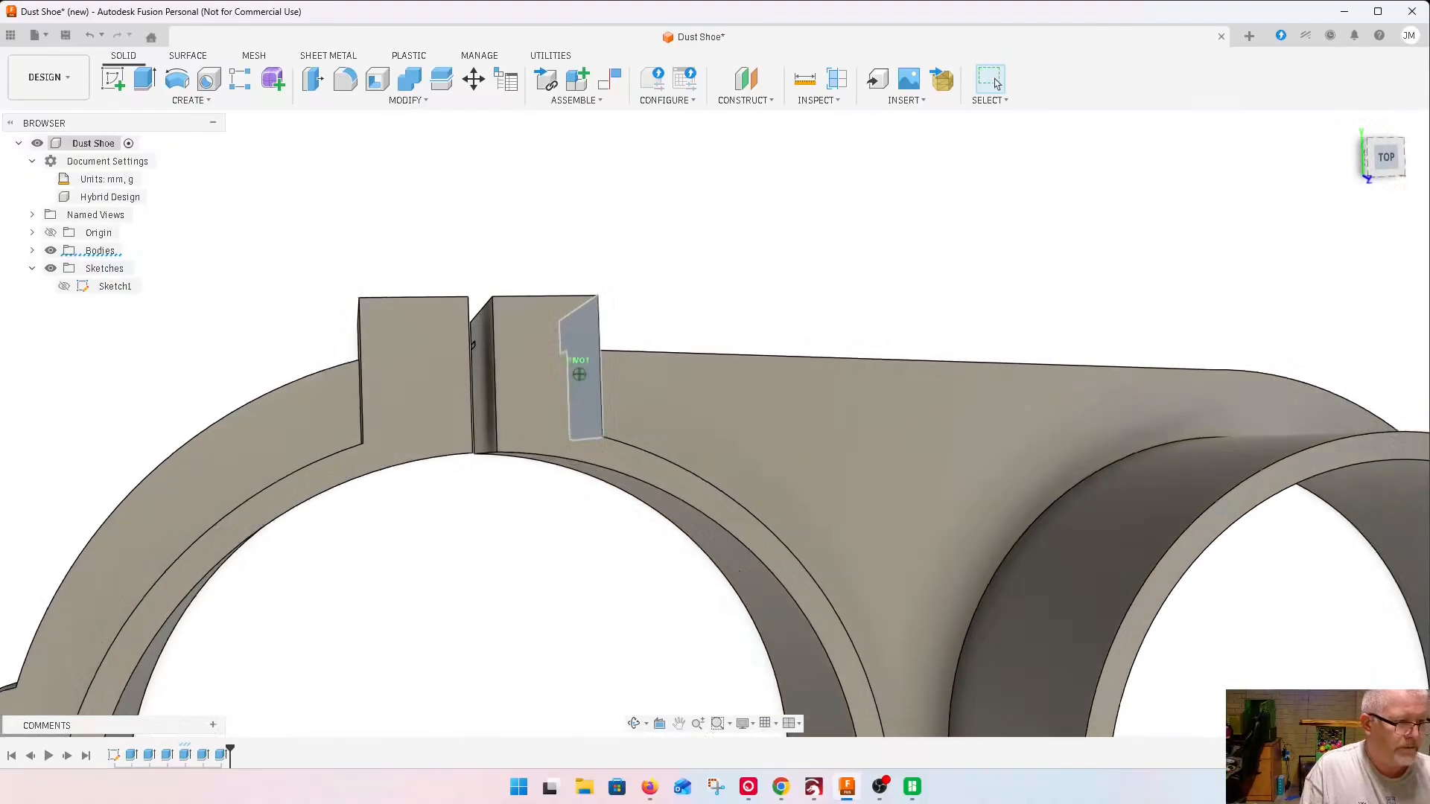
middle_click_drag(789, 374, 551, 378, "shift")
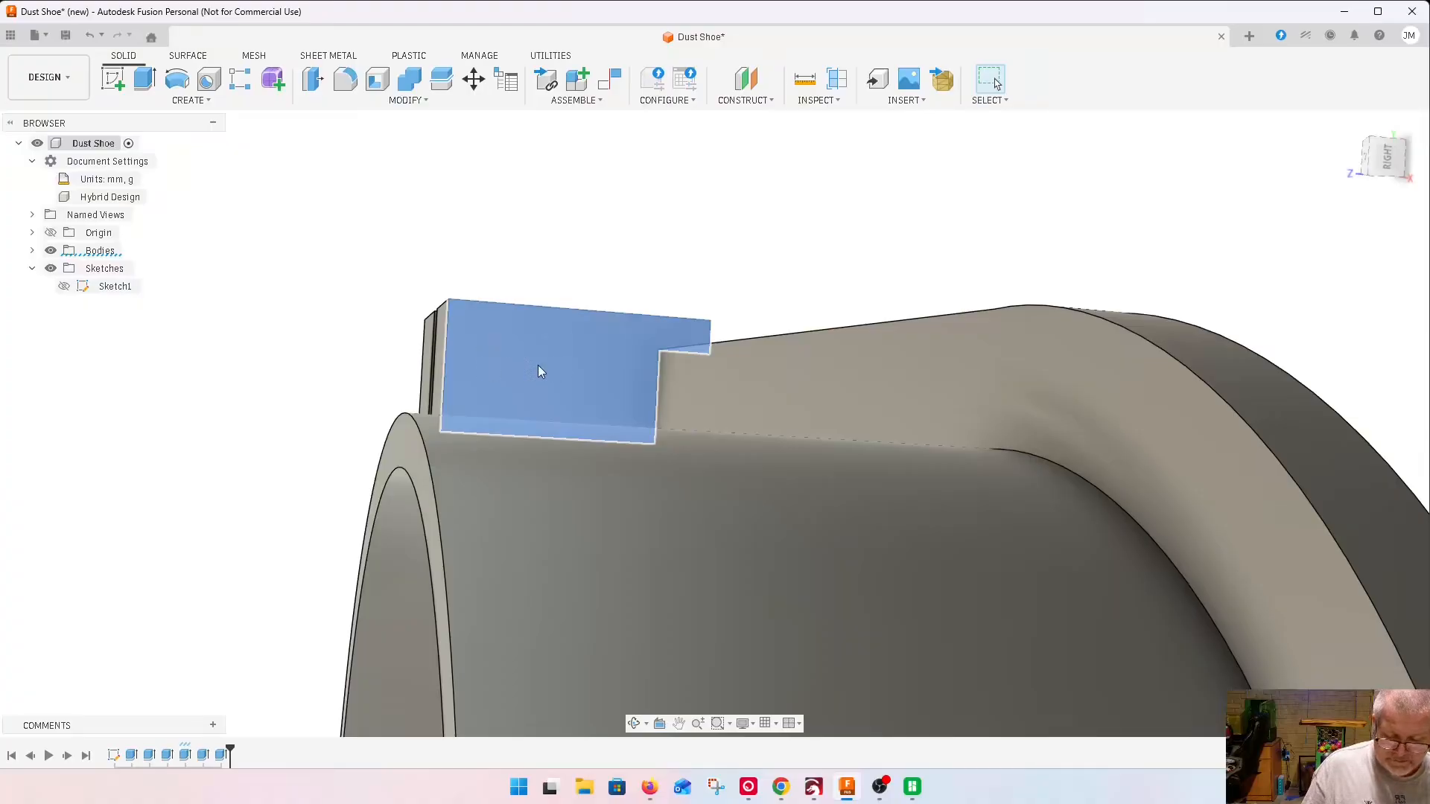
key("c")
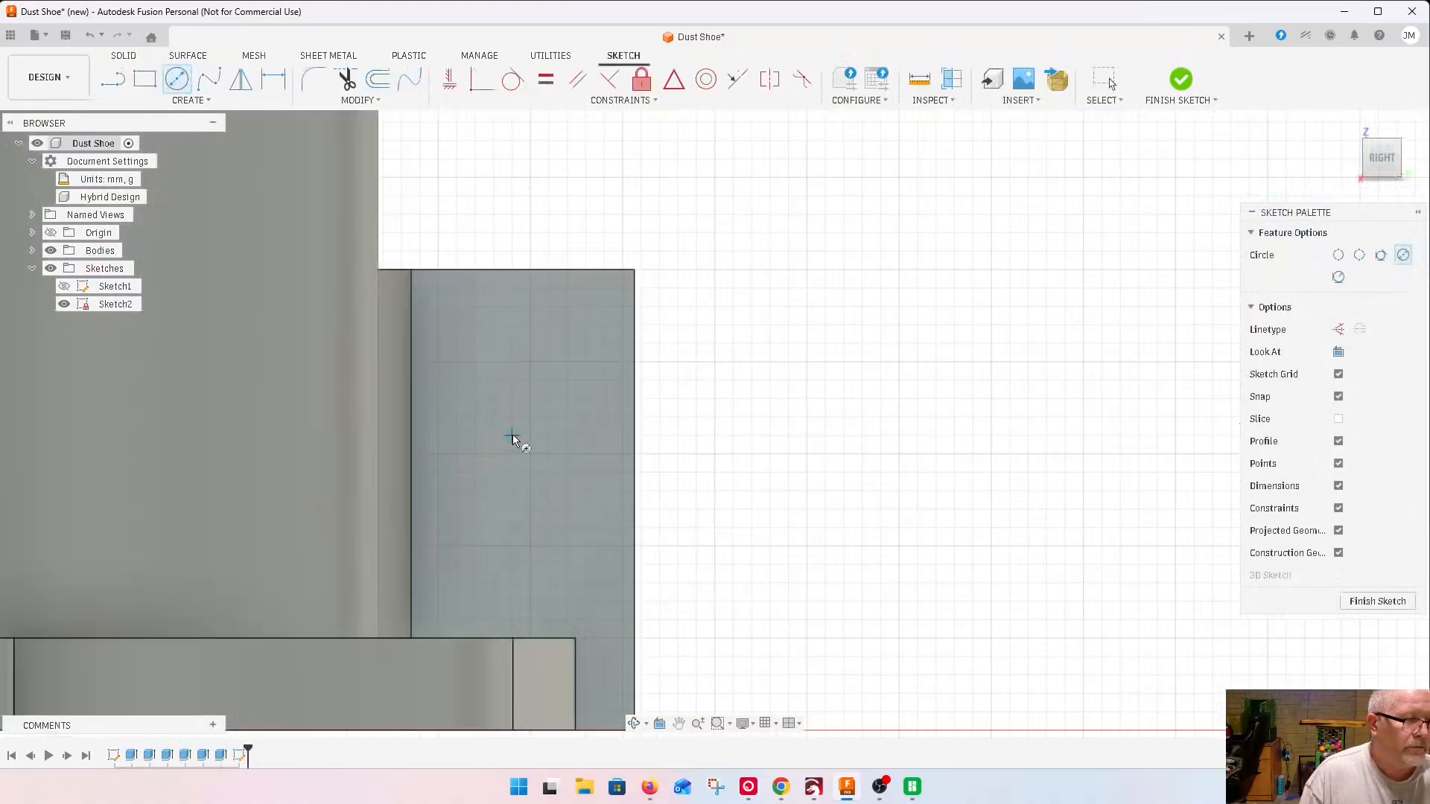
left_click(531, 418)
type("7")
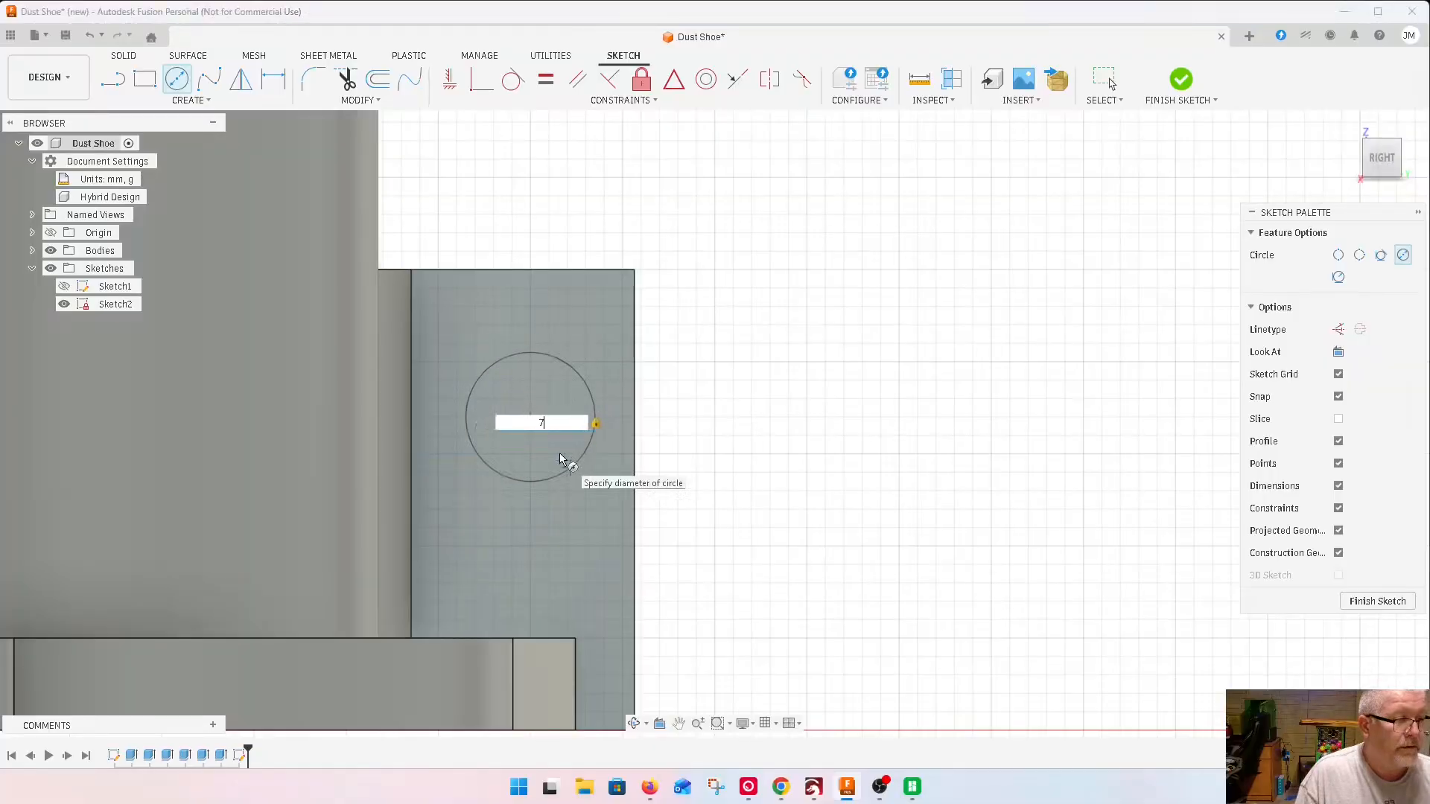
key("Return")
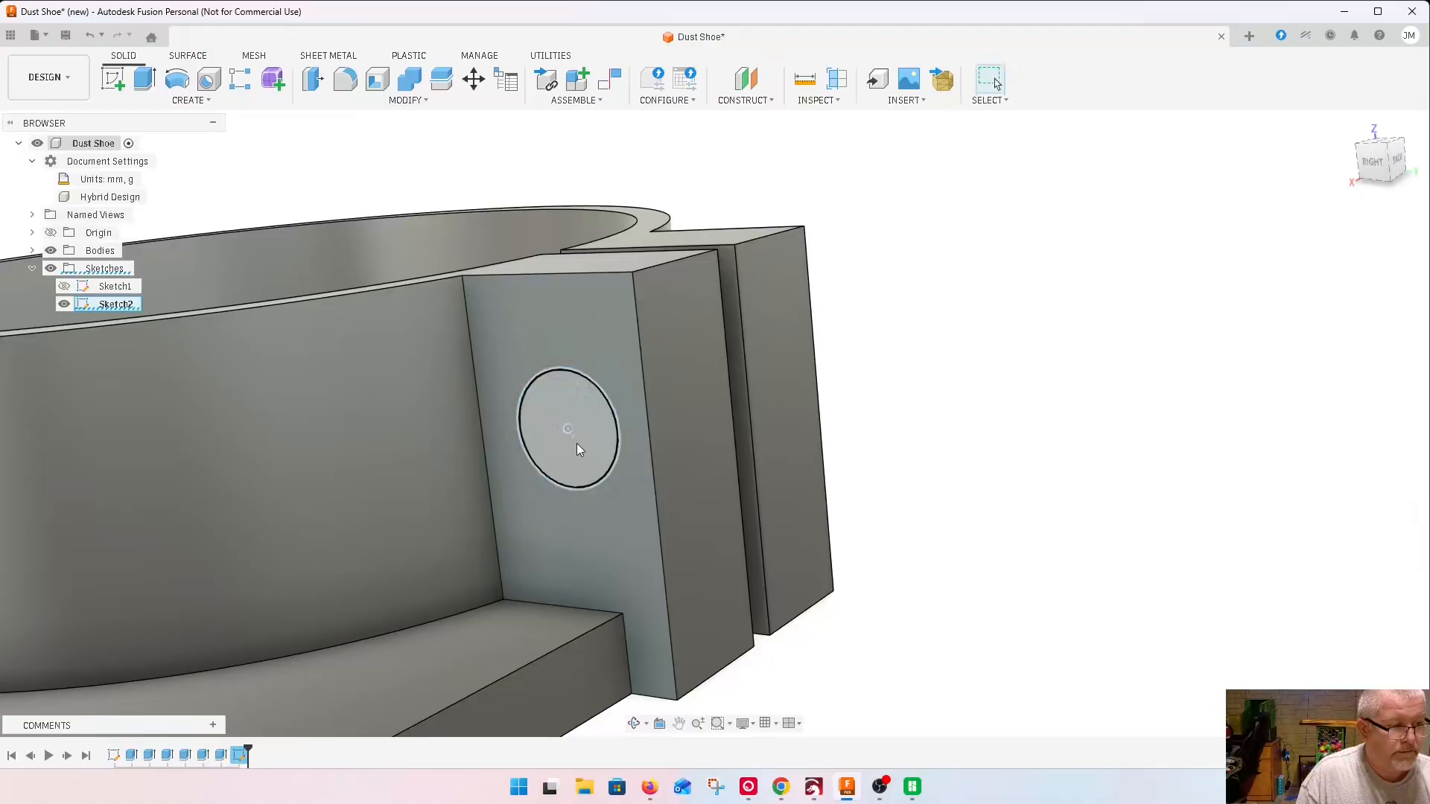
Extrude the circle as a cut with extent type All through both halves of the clamp block
left_click(578, 451)
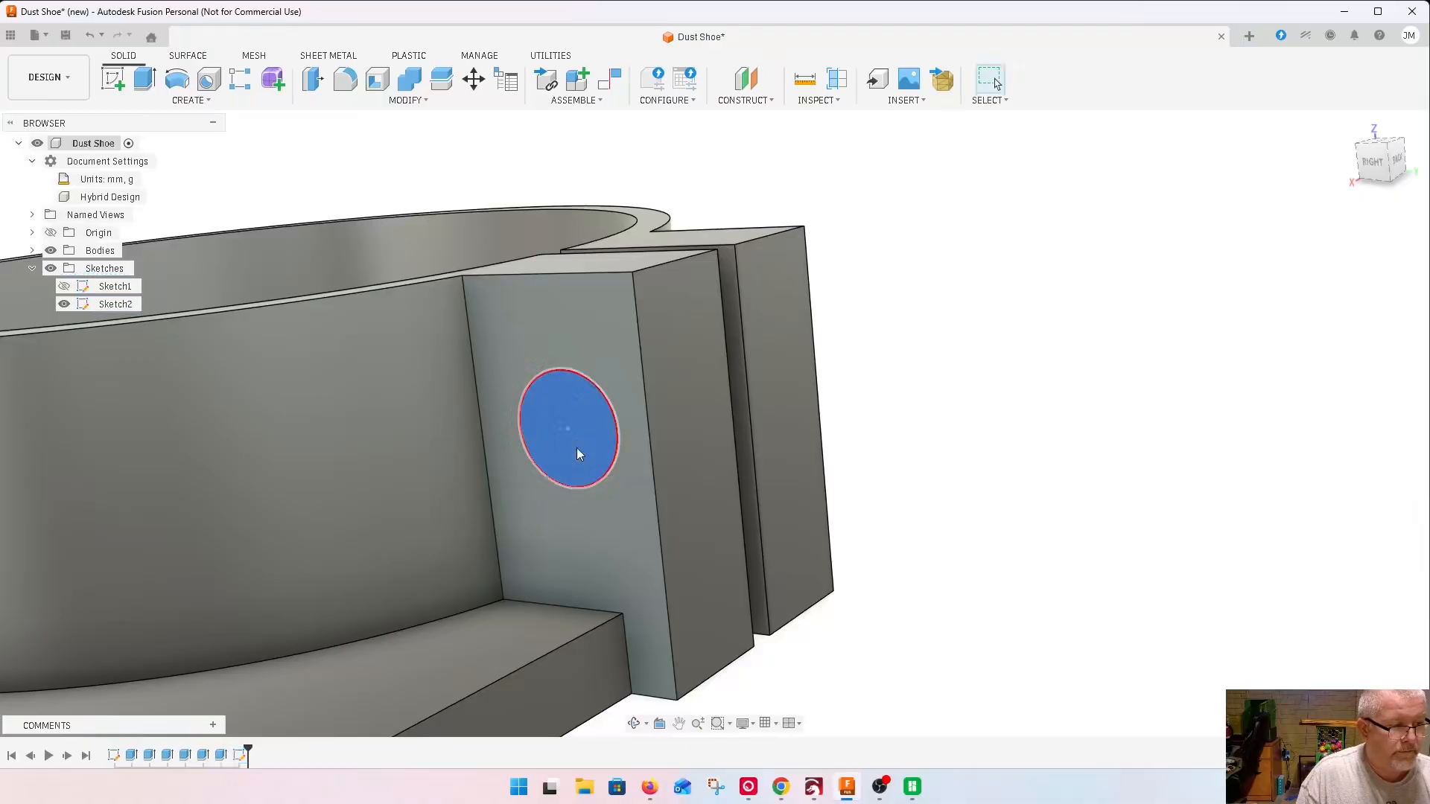
key("e")
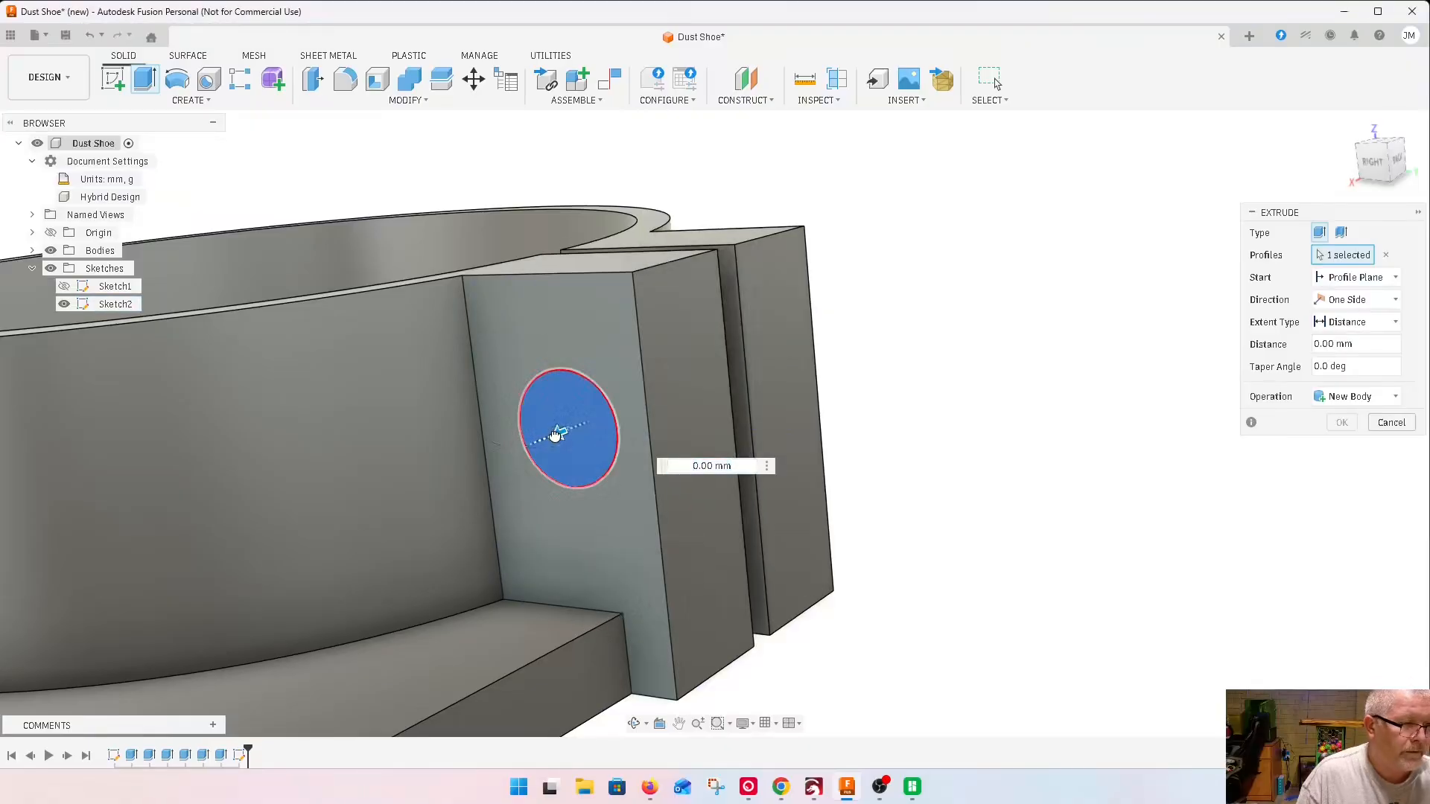
left_click_drag(561, 432, 822, 328)
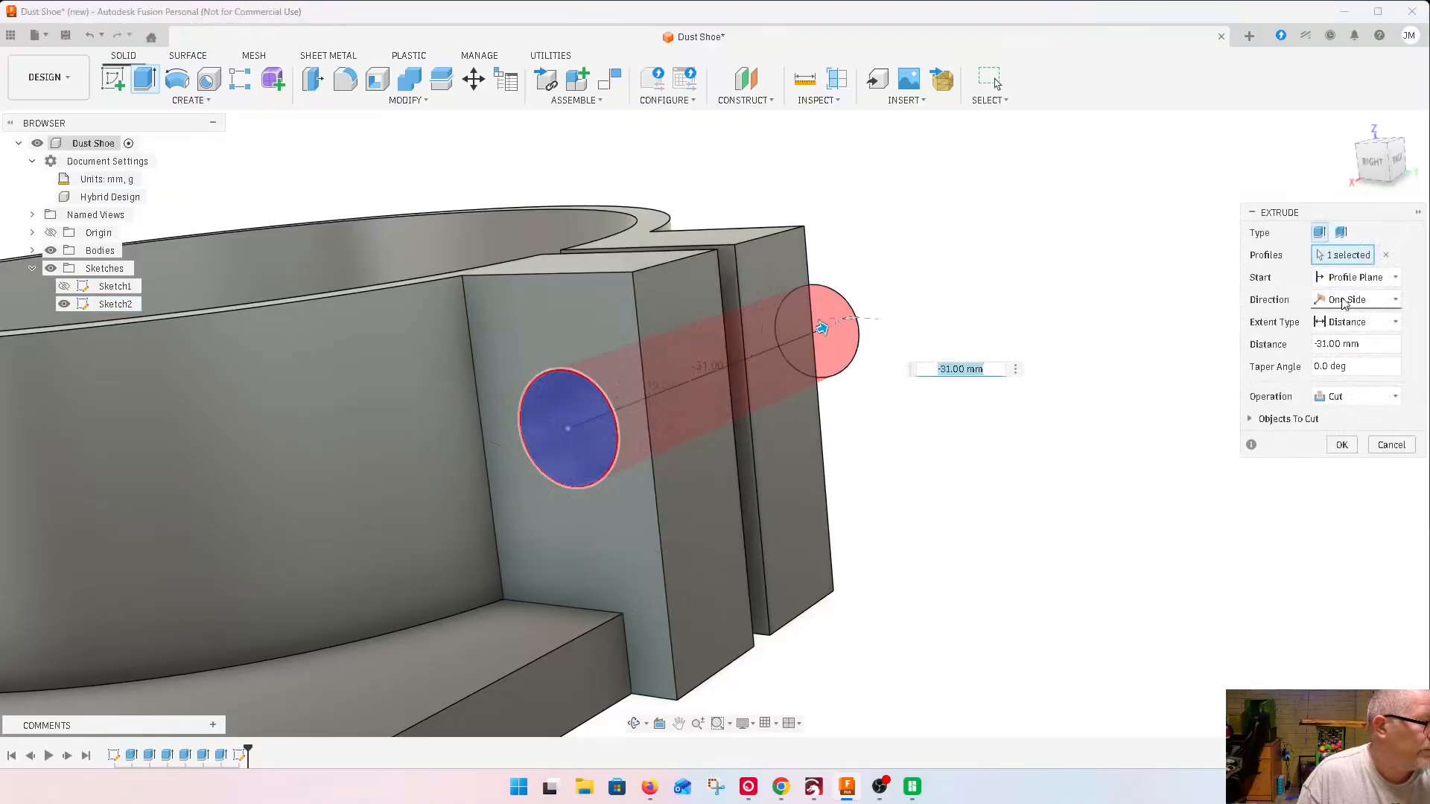
left_click(1346, 325)
left_click(1302, 381)
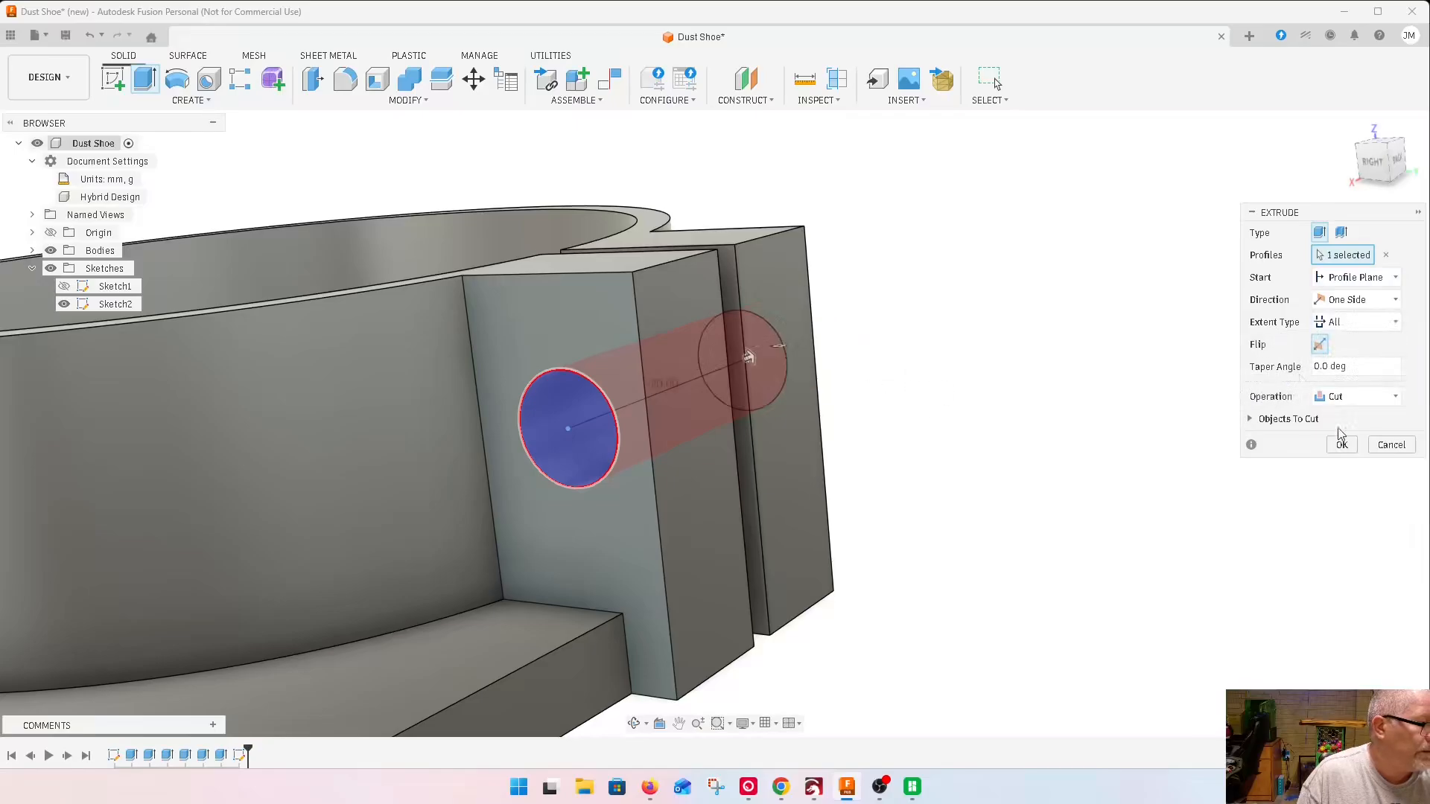
left_click(1354, 451)
Delete Sketch3, keep Sketch2 hidden and make Sketch1 visible again
mouse_move(1047, 424)
middle_mouse_down("shift")
mouse_move(856, 321)
mouse_move(715, 358)
mouse_move(562, 368)
mouse_move(537, 291)
middle_mouse_up("shift")
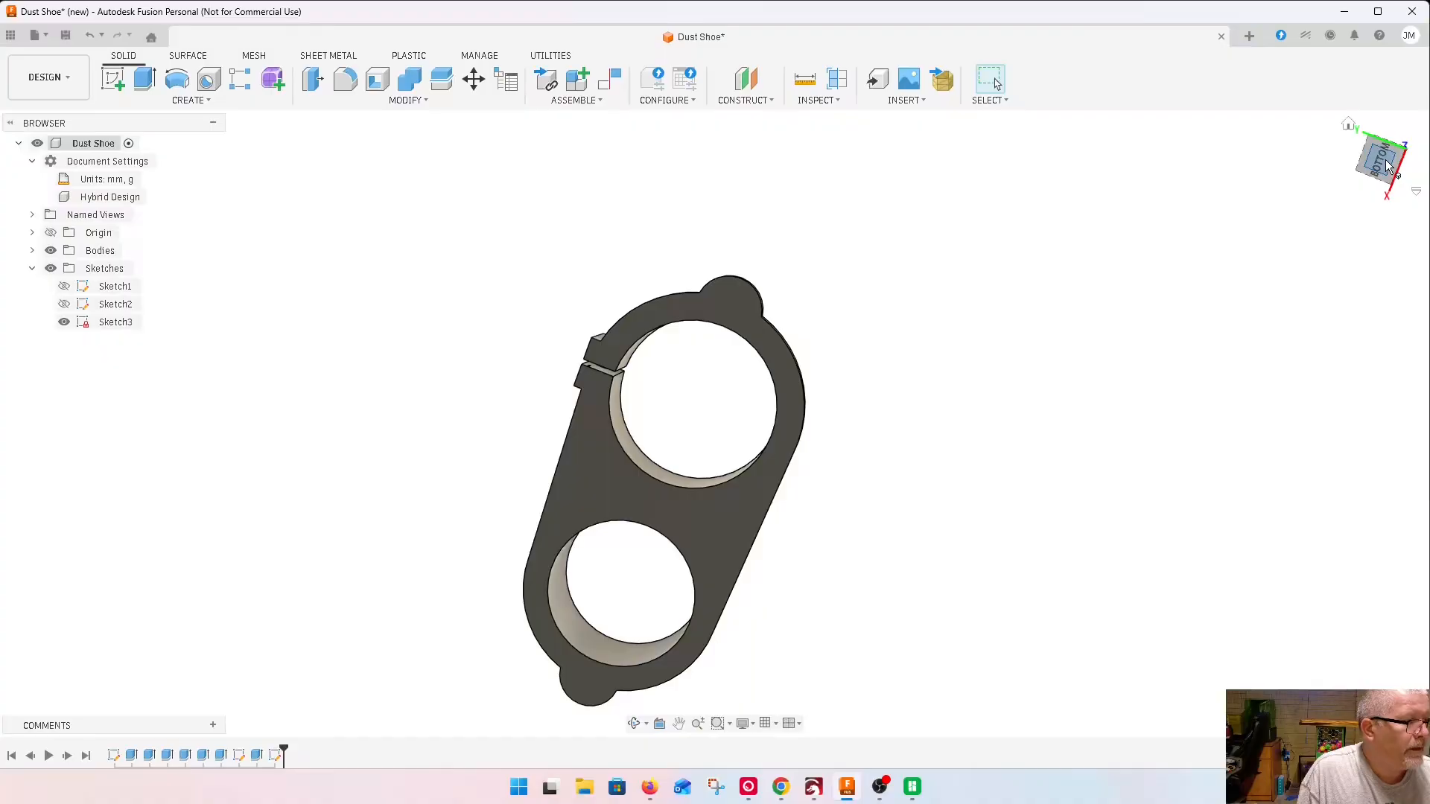
left_click(1387, 165)
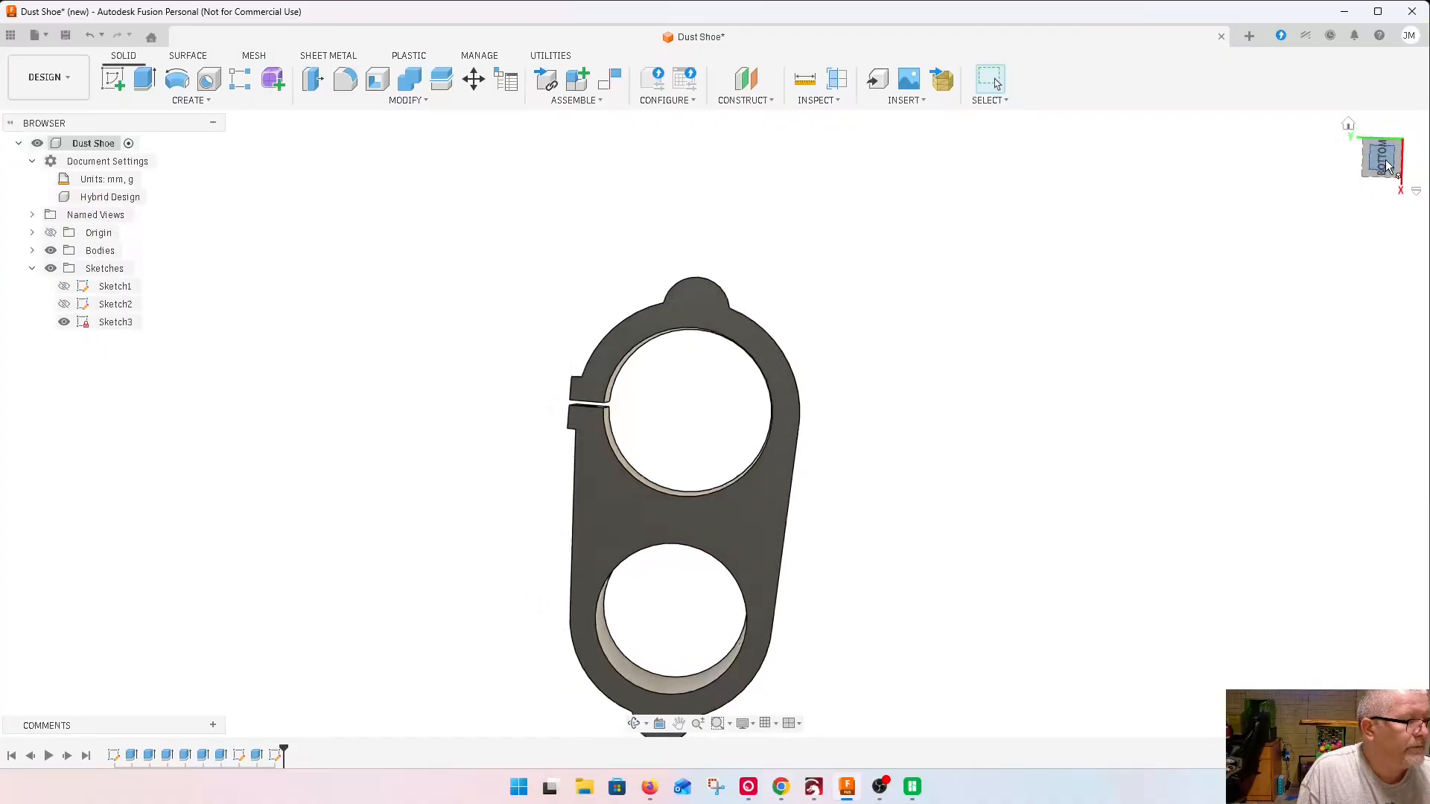
left_click(1425, 146)
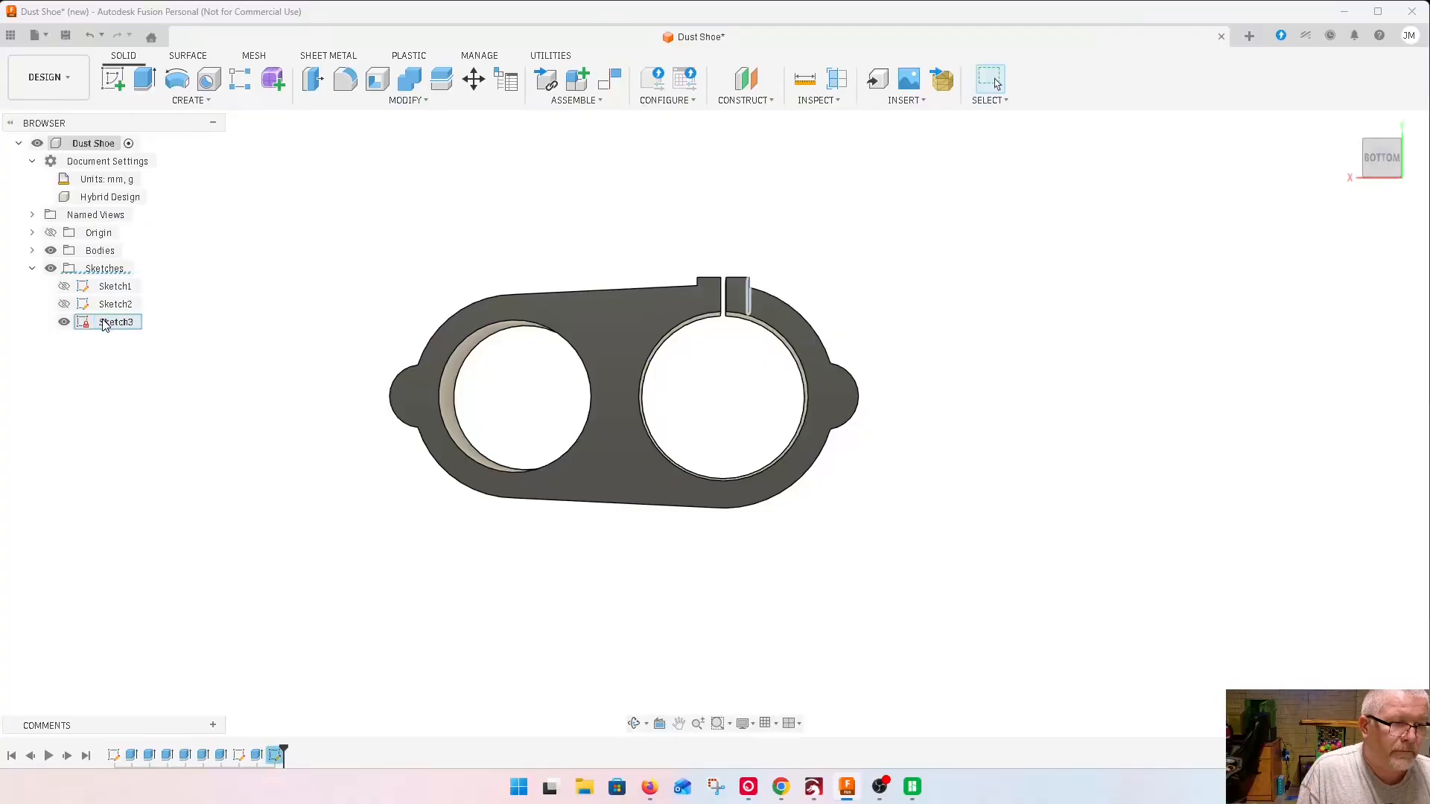
left_click(1399, 149)
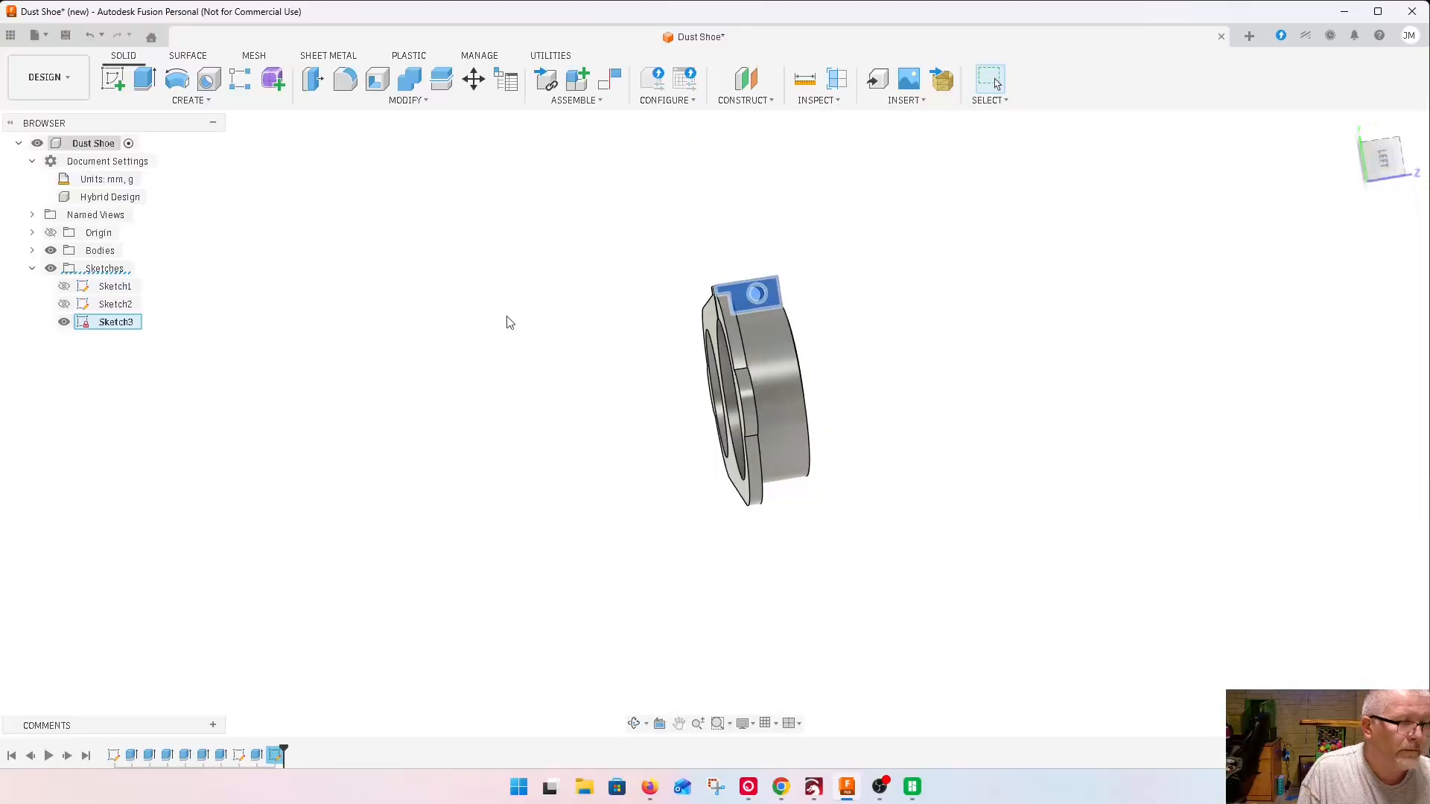
right_click(109, 323)
key("Delete")
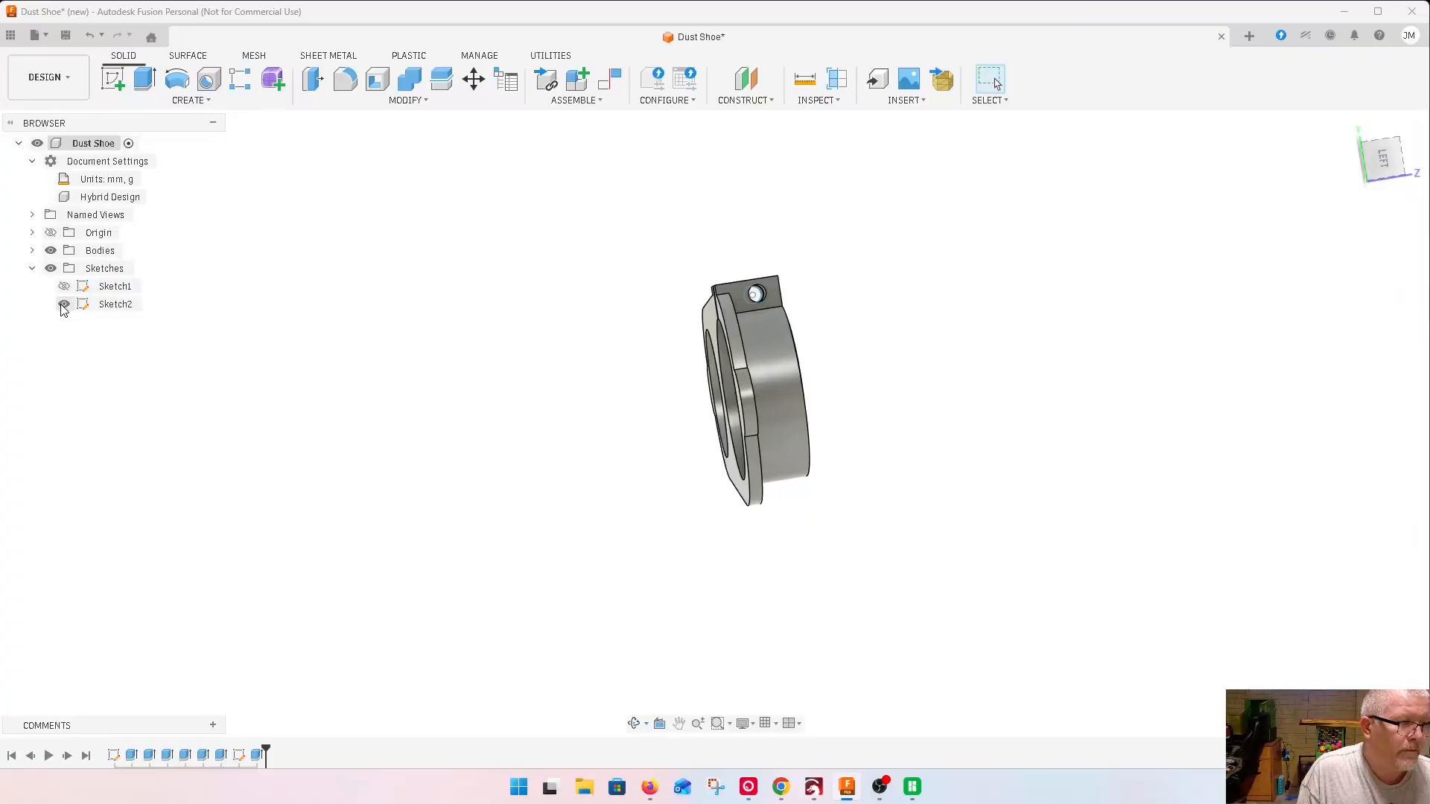
left_click(64, 304)
left_click(64, 286)
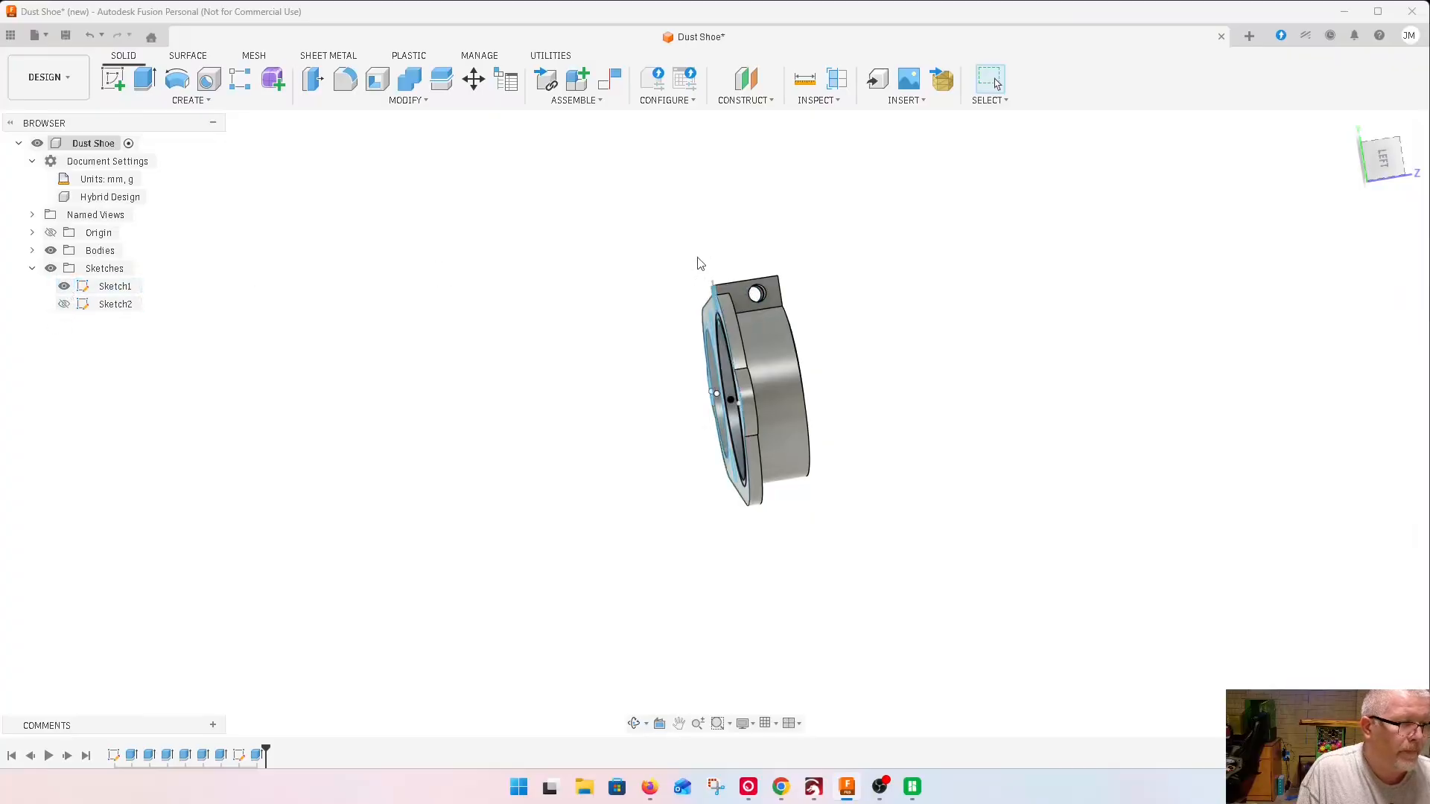
Extrude the four square profiles on the base plate's underside as 5 mm deep cuts, leaving out the square at the clamp block
left_click(1382, 173)
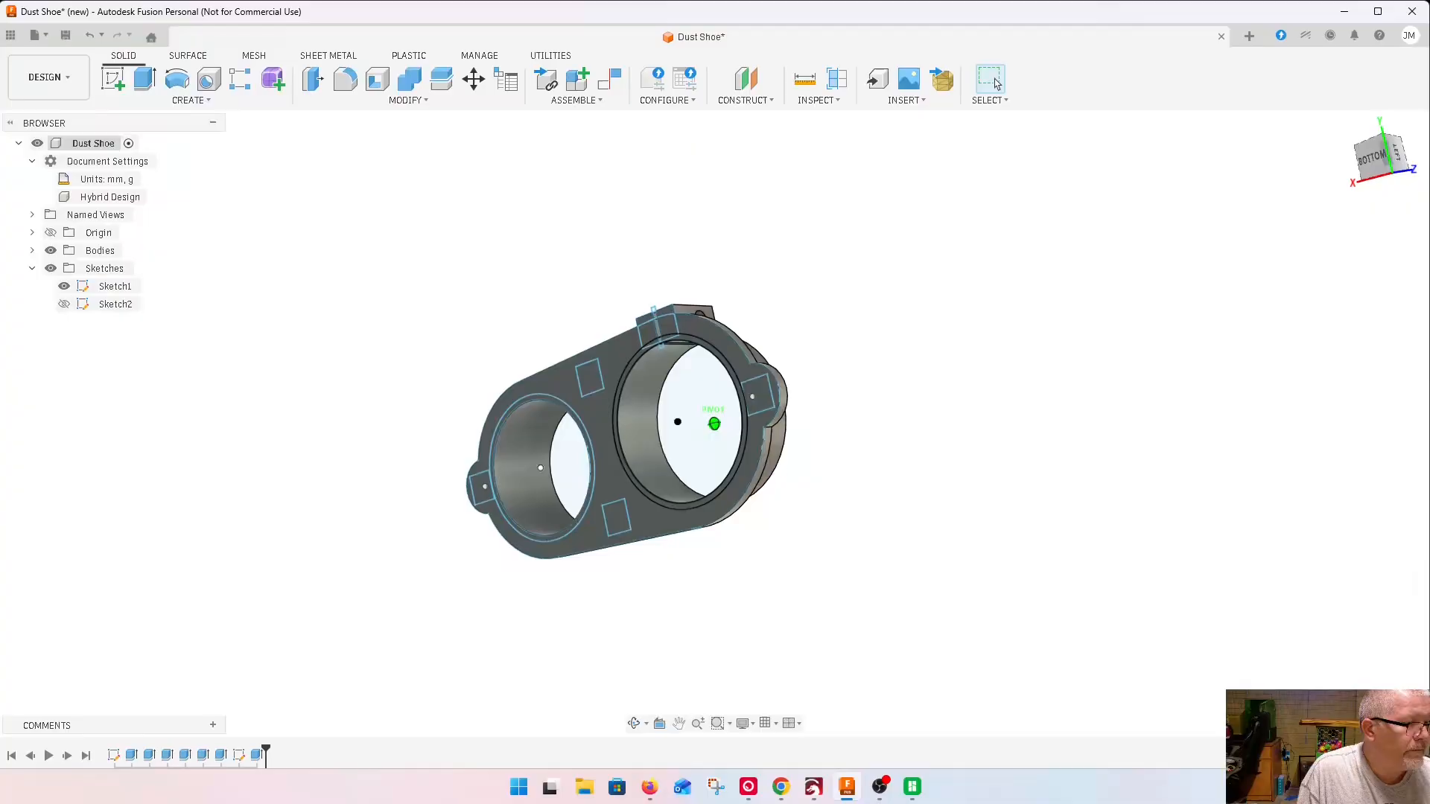
scroll(454, 365, "up", 5)
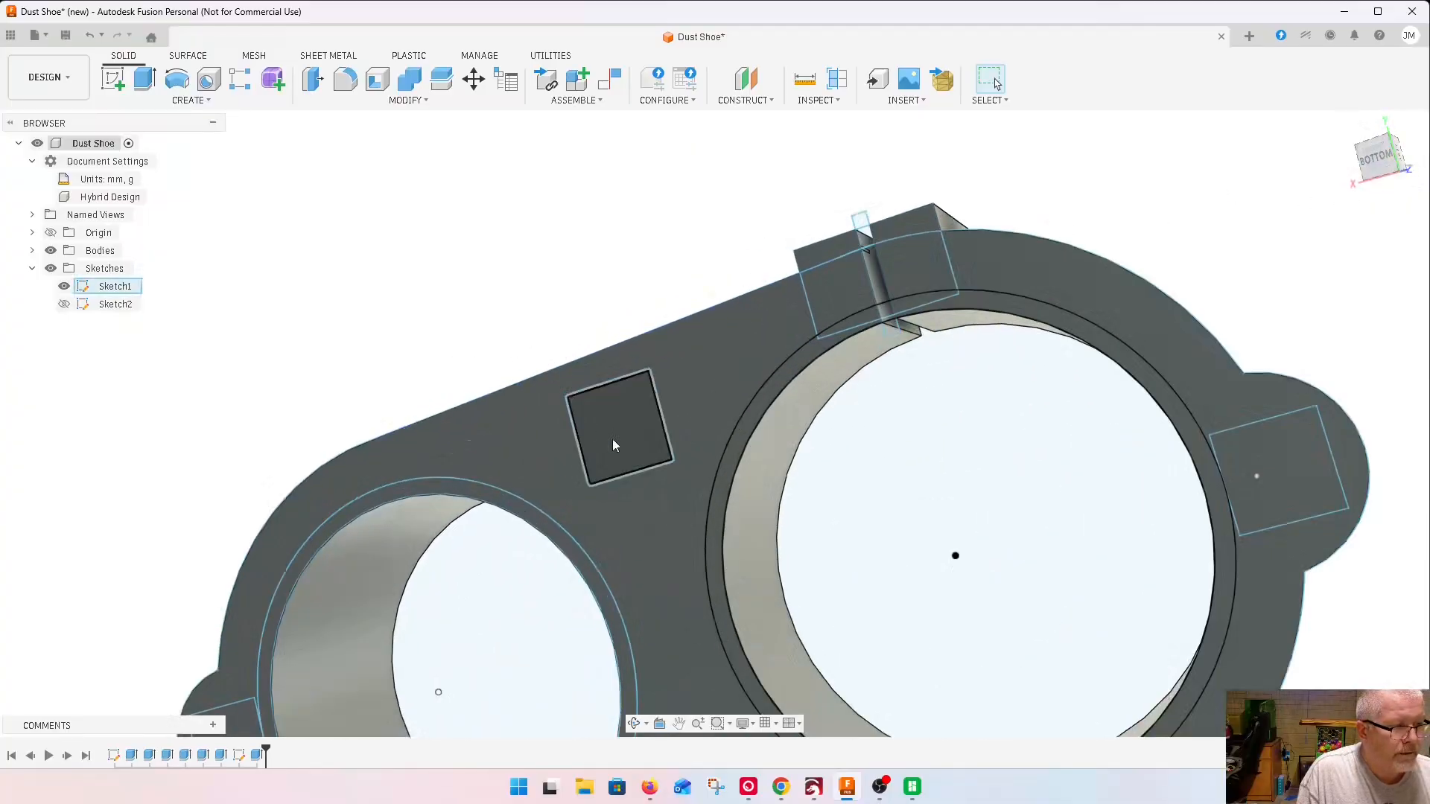
left_click(631, 445)
scroll(790, 223, "down", 4)
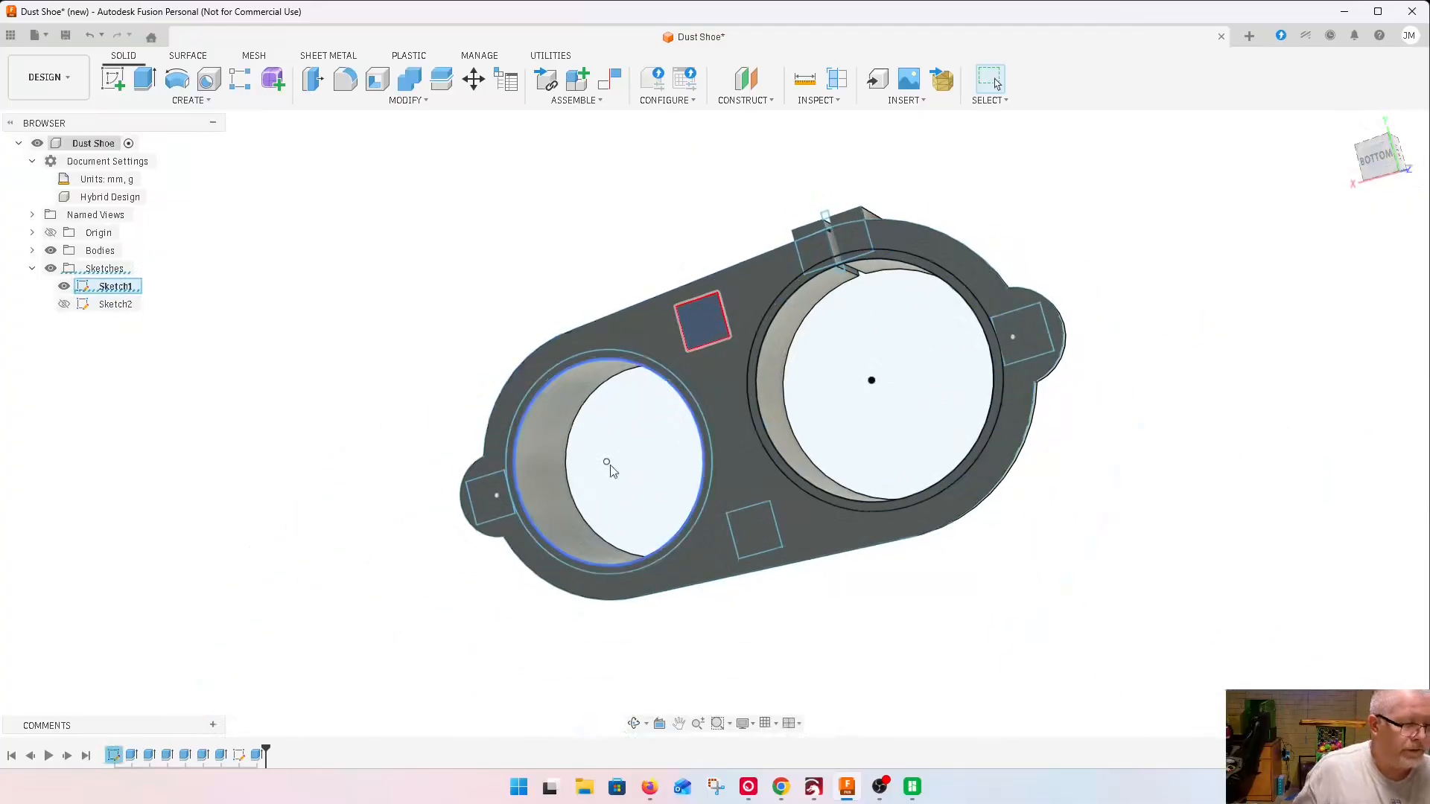
scroll(499, 514, "up", 3)
left_click(489, 505, "ctrl")
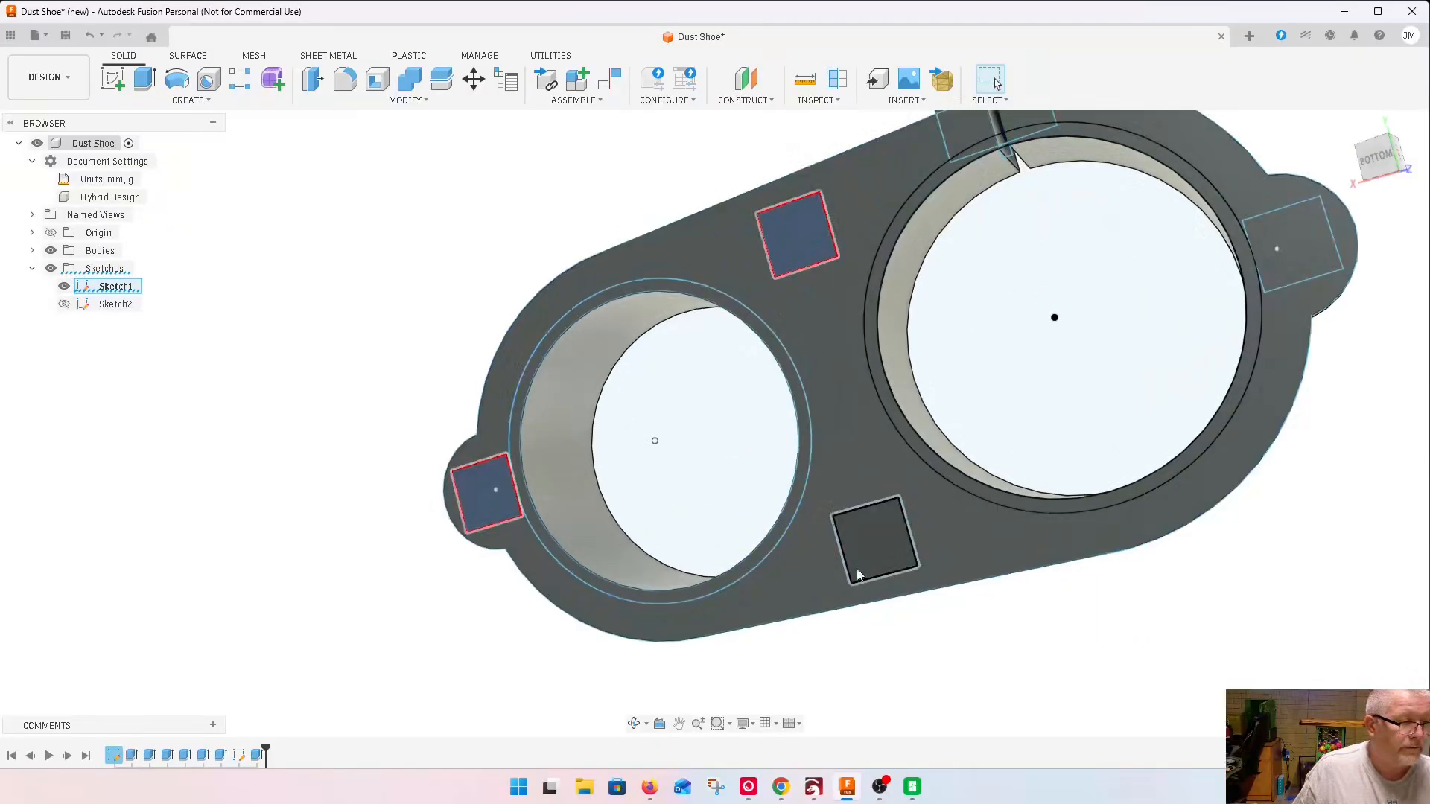
left_click(876, 540, "ctrl")
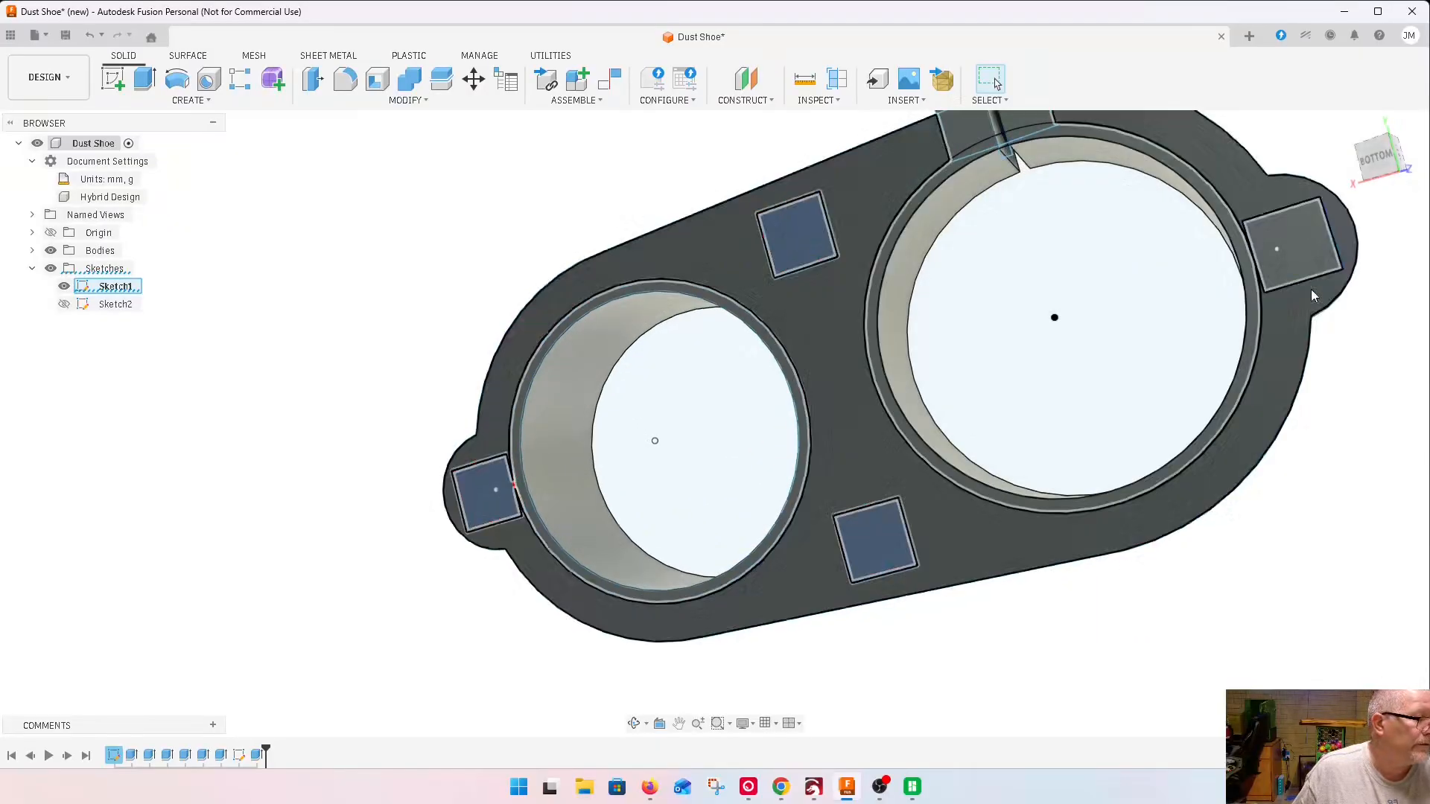
left_click(1289, 265, "ctrl")
scroll(1306, 256, "up", 3)
scroll(1303, 256, "up", 2)
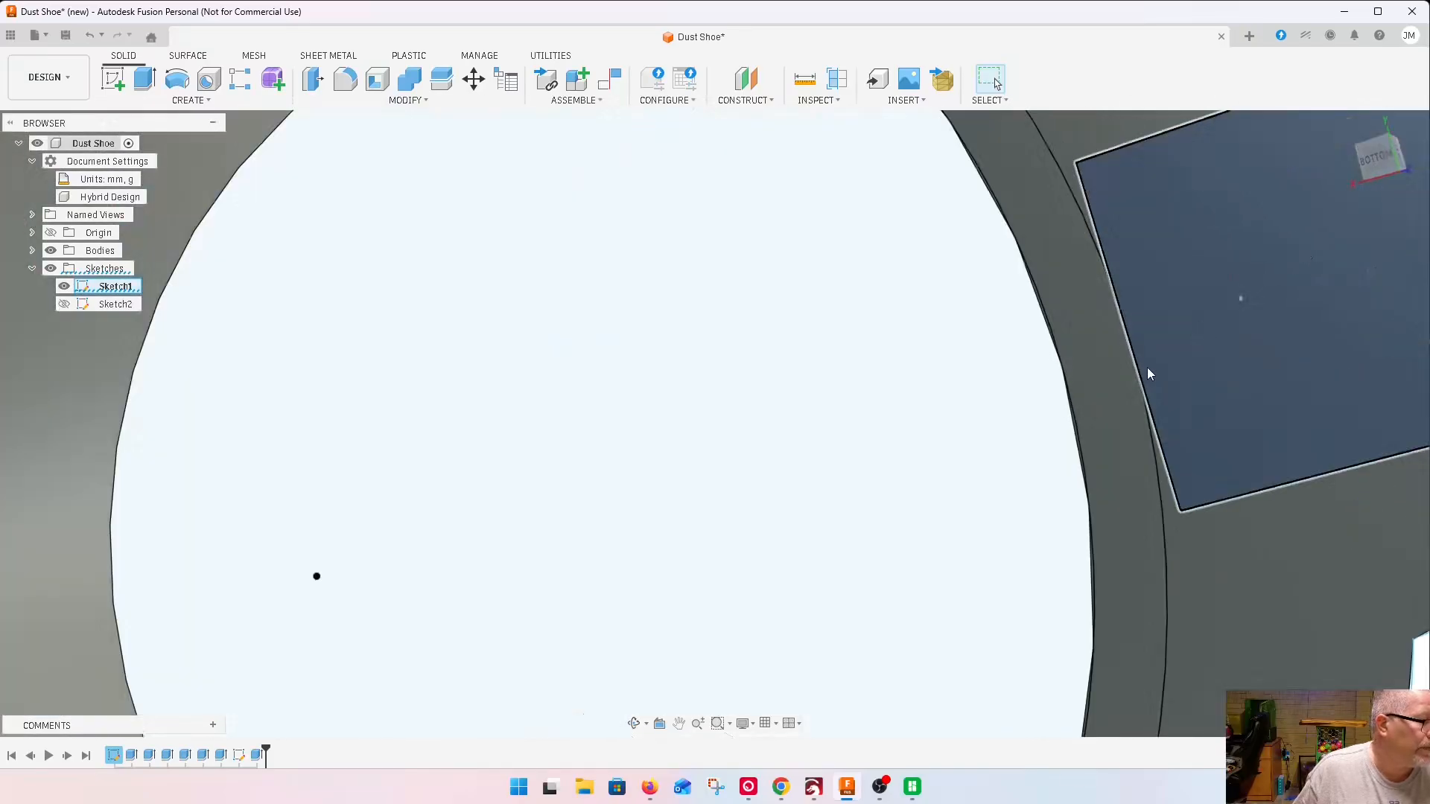
scroll(1182, 312, "down", 8)
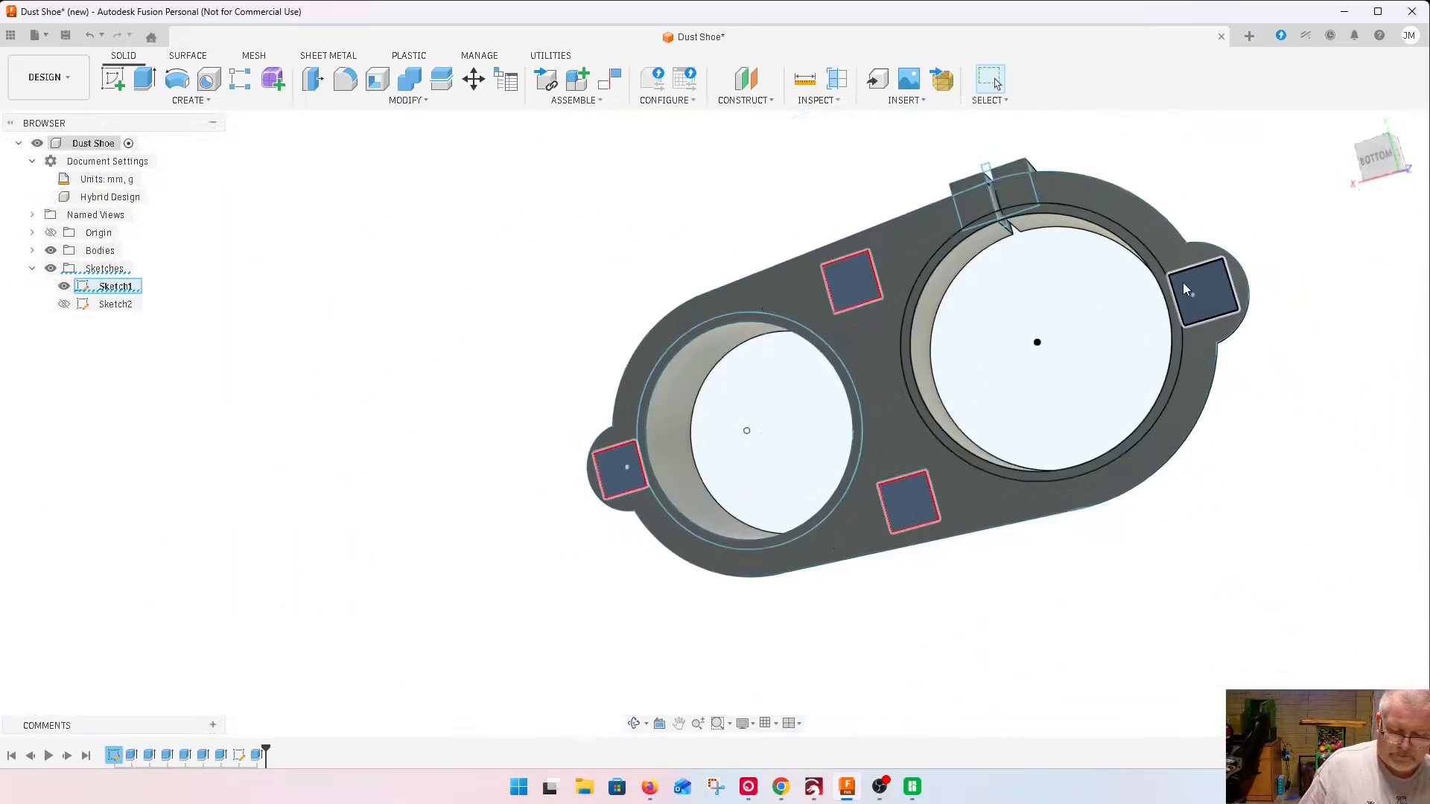
key("e")
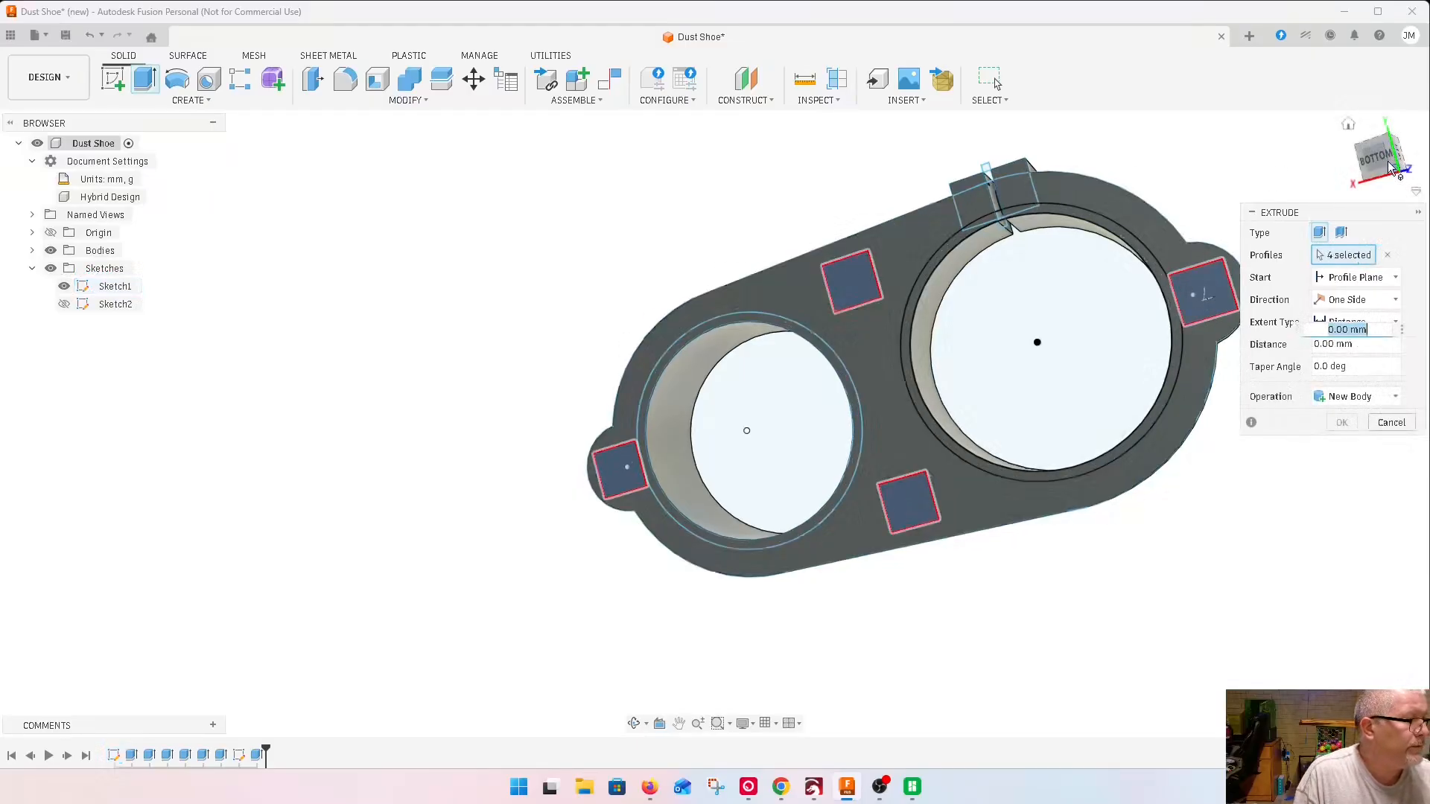
left_click_drag(1390, 169, 1382, 155)
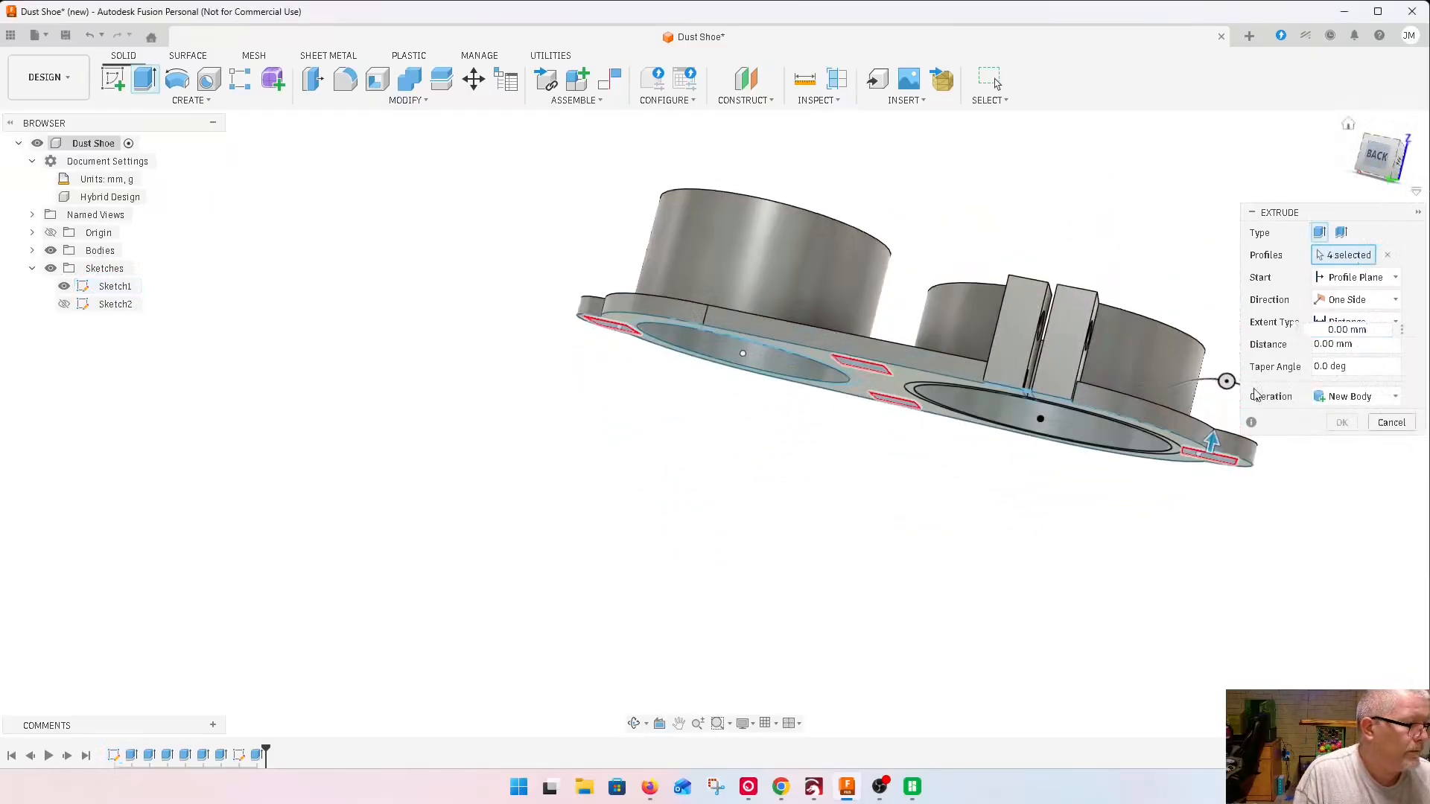
left_click_drag(1209, 441, 1213, 423)
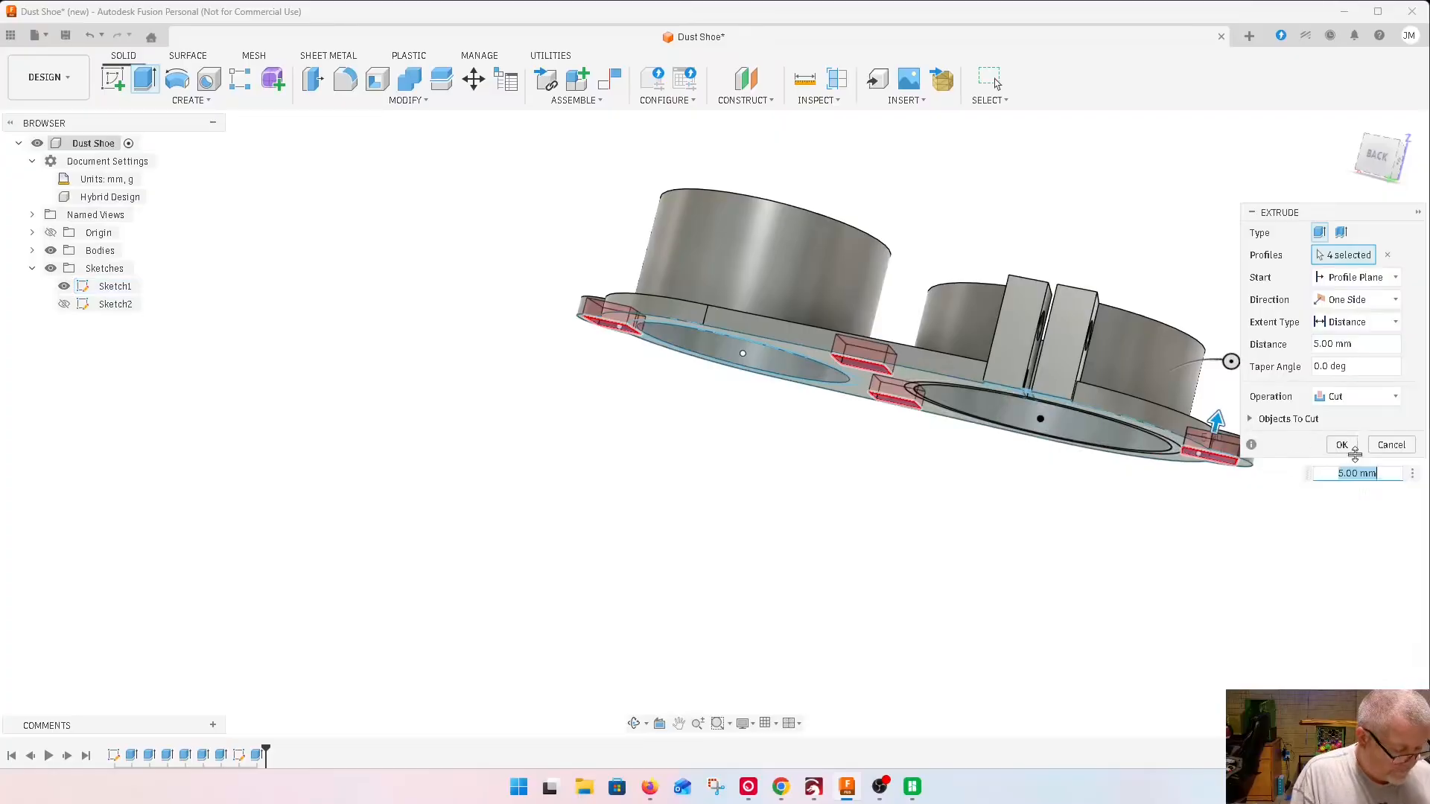
left_click(1349, 449)
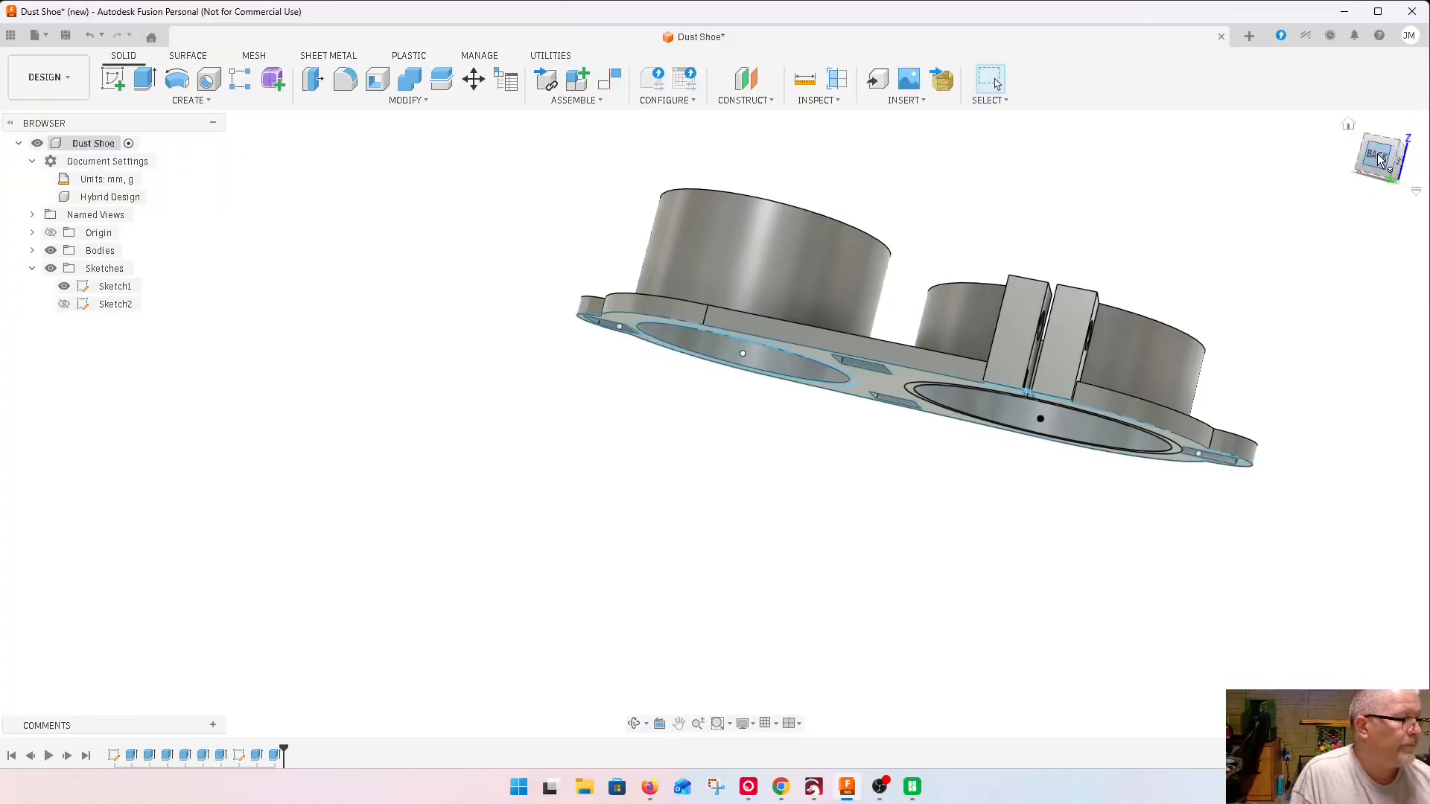
Hide Sketch1 and fillet the outer edges where both round collars meet the top face of the base plate
left_click_drag(1379, 160, 1357, 302)
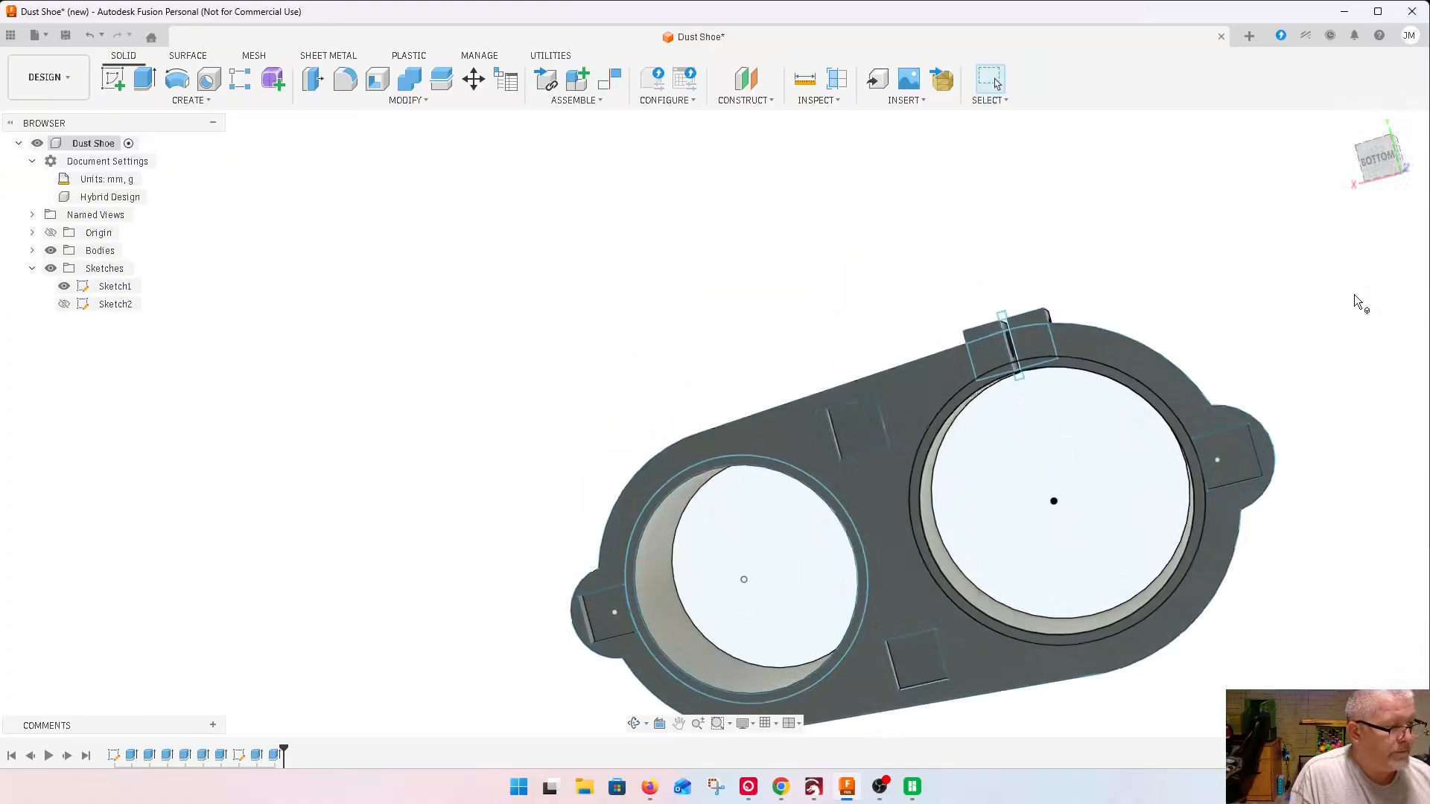
scroll(896, 470, "up", 2)
scroll(820, 465, "down", 1)
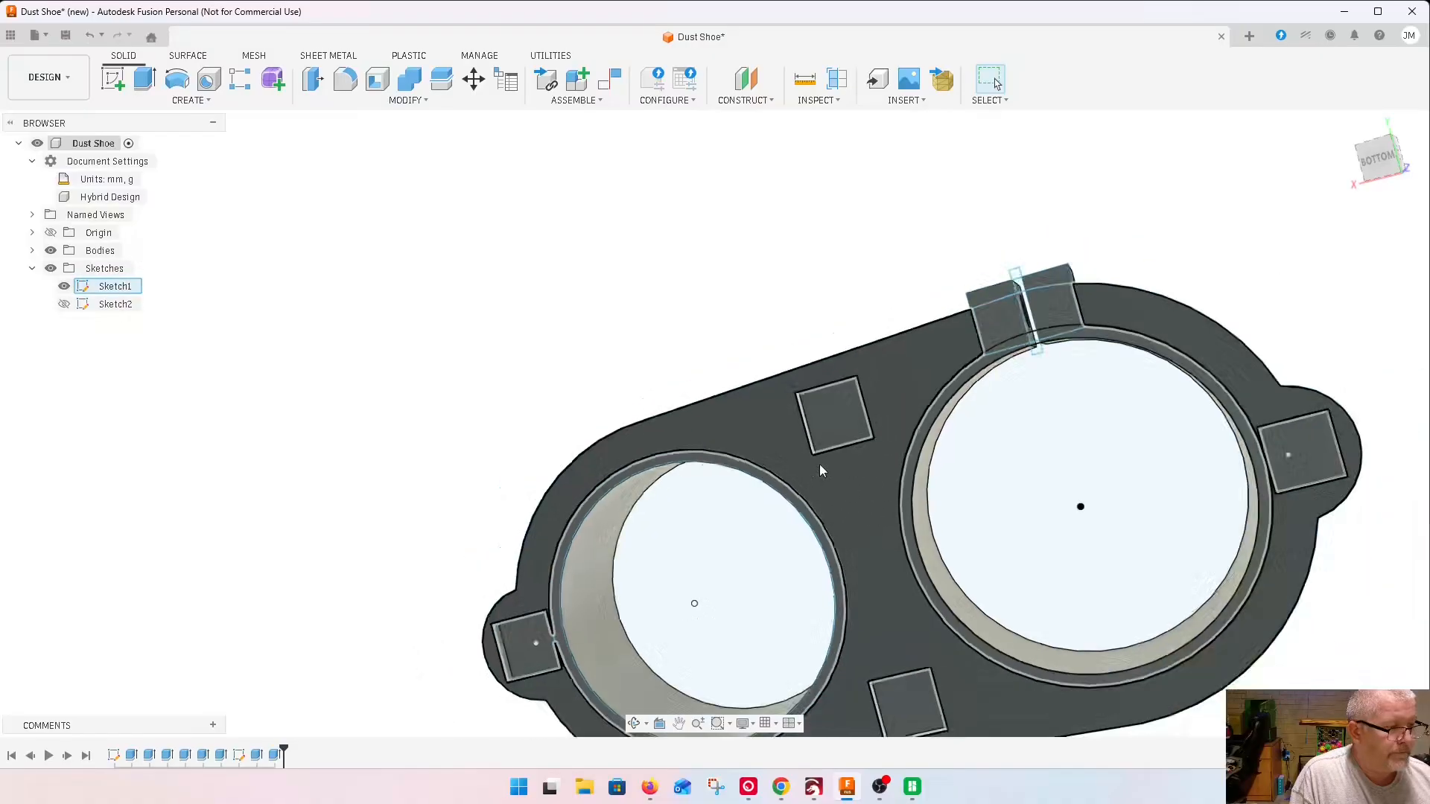
scroll(822, 469, "down", 3)
mouse_move(1377, 162)
left_mouse_down()
mouse_move(1387, 317)
mouse_move(1323, 374)
mouse_move(1138, 365)
mouse_move(1103, 350)
mouse_move(1099, 328)
mouse_move(1311, 332)
left_mouse_up()
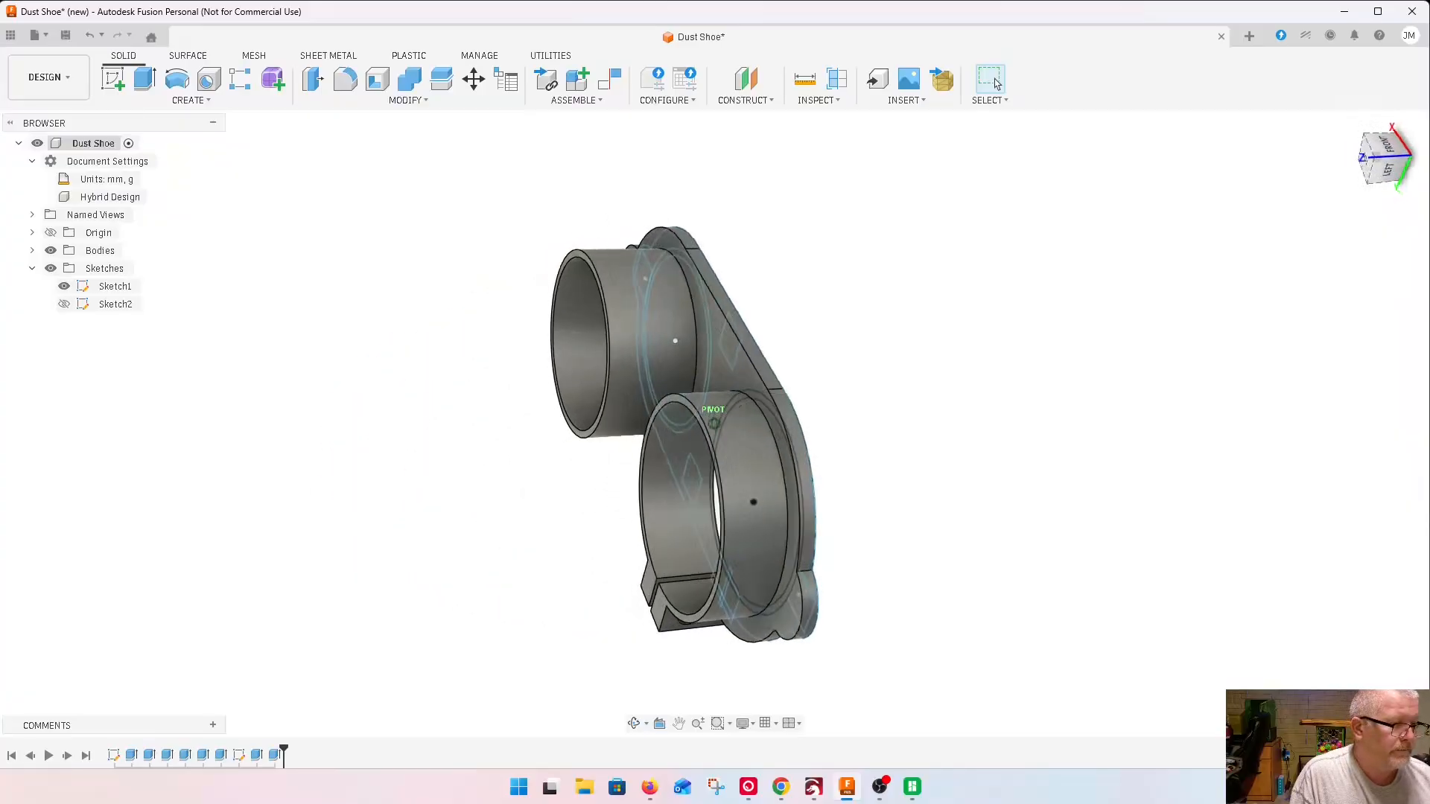
scroll(679, 467, "up", 3)
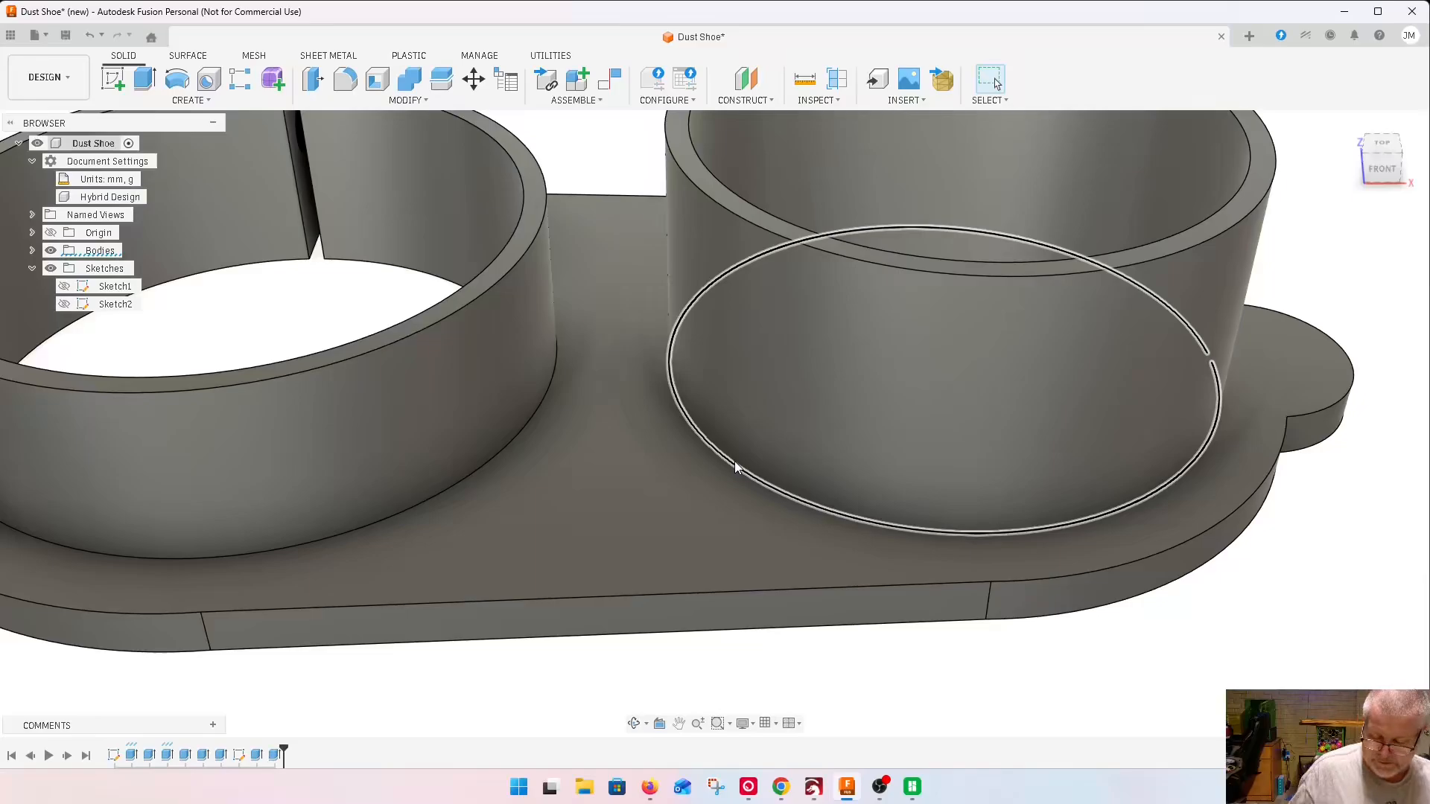
left_click(735, 465)
left_click(490, 463, "ctrl")
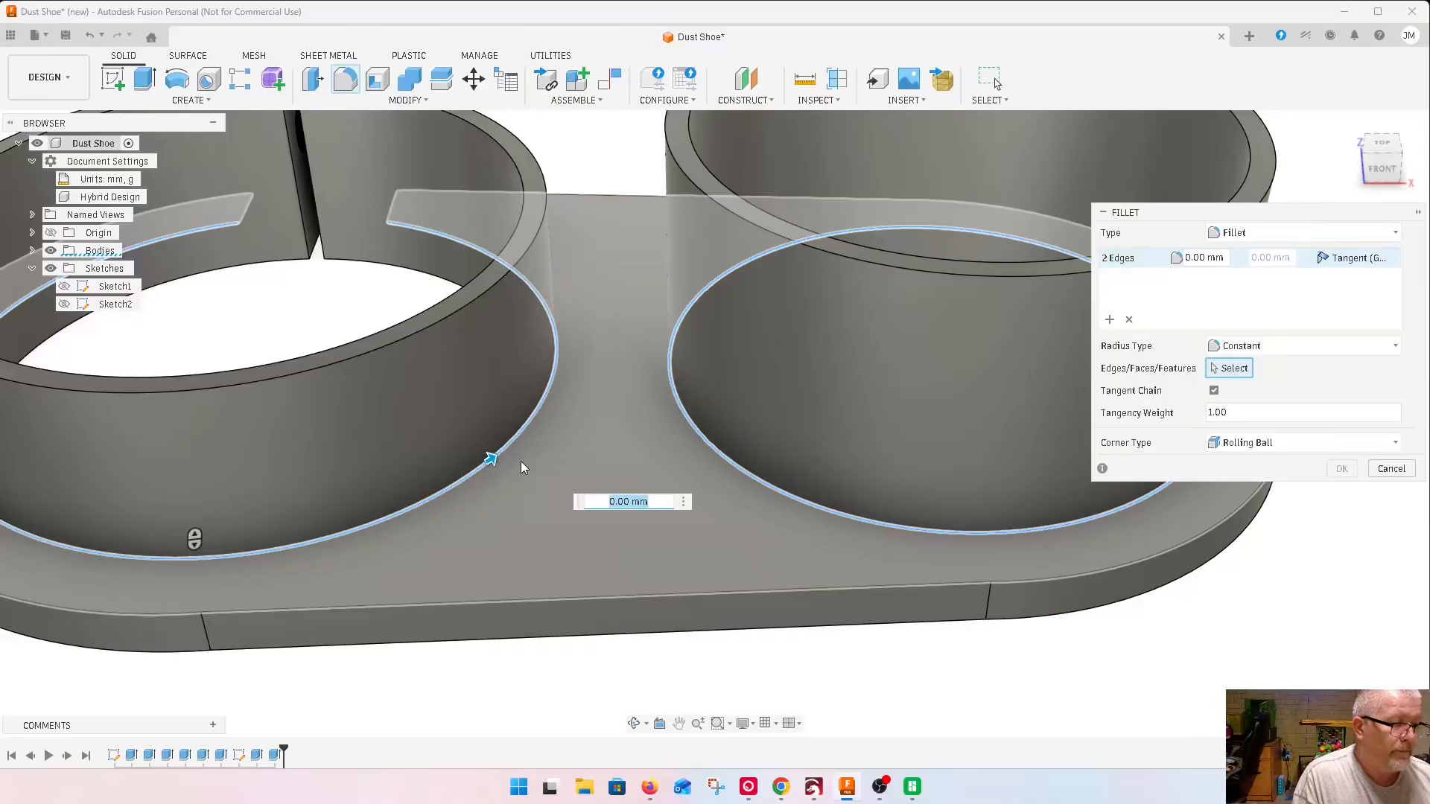
scroll(521, 462, "up", 6)
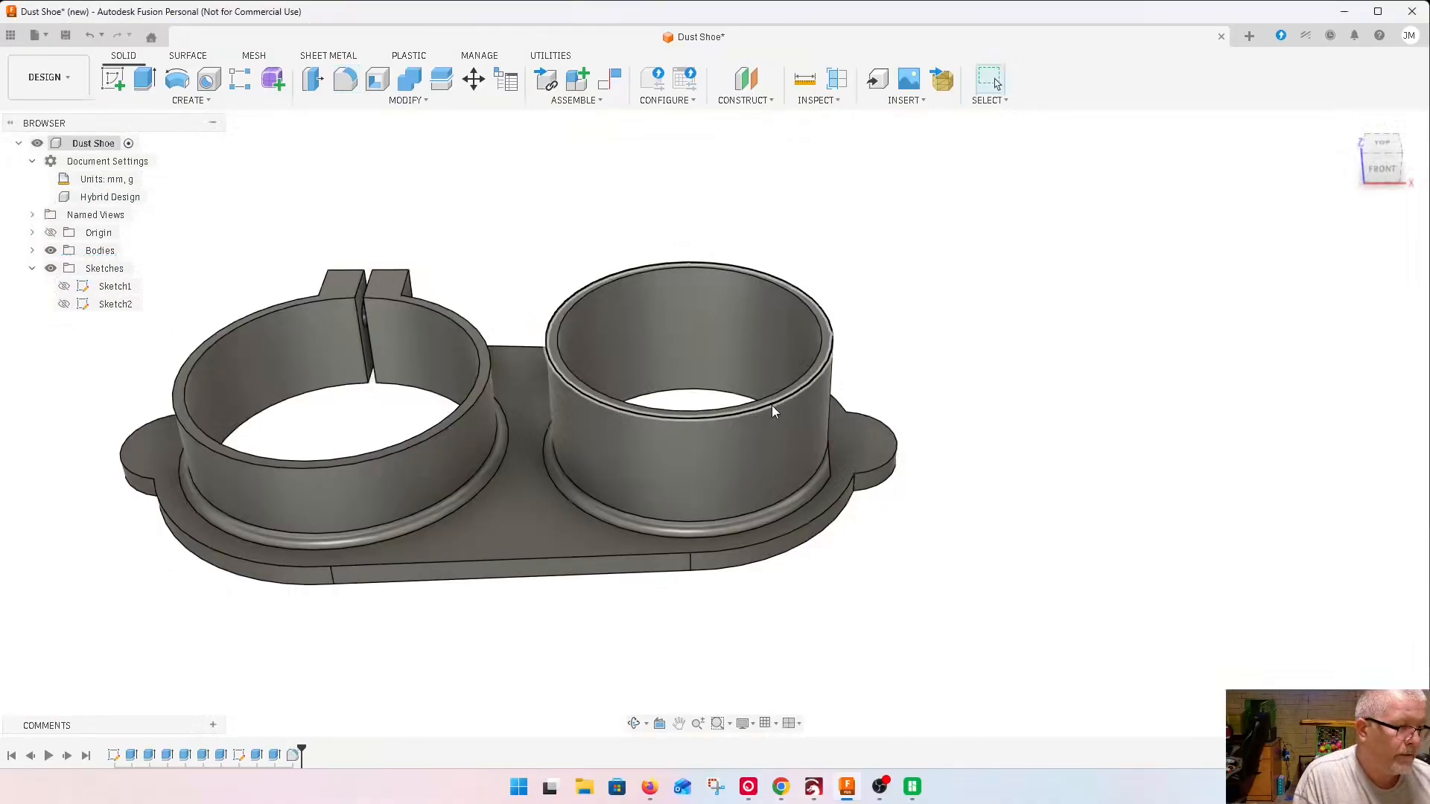
Fillet the outer top rim edge of the taller collar without the clamp block
left_click(771, 410)
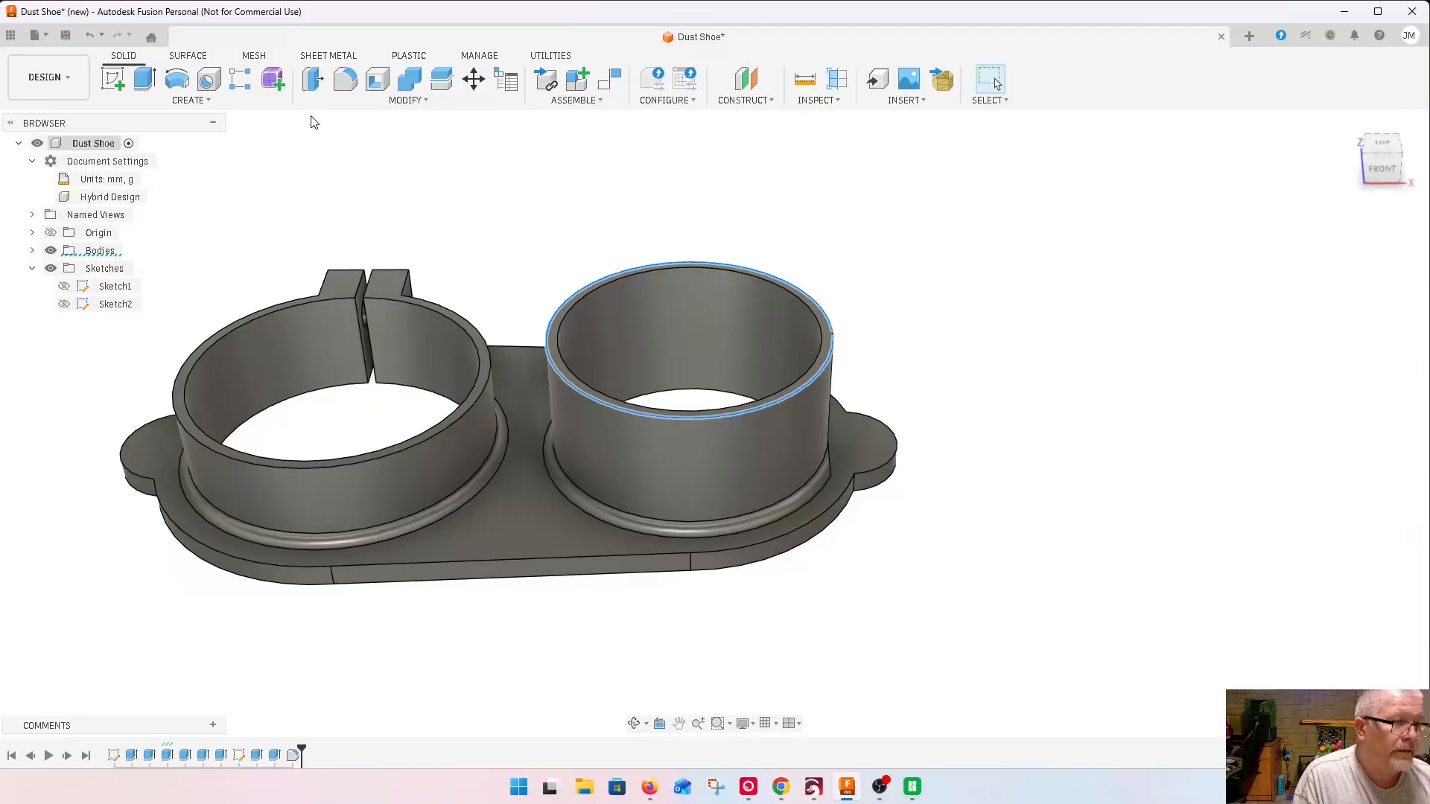
left_click(345, 79)
scroll(736, 423, "up", 5)
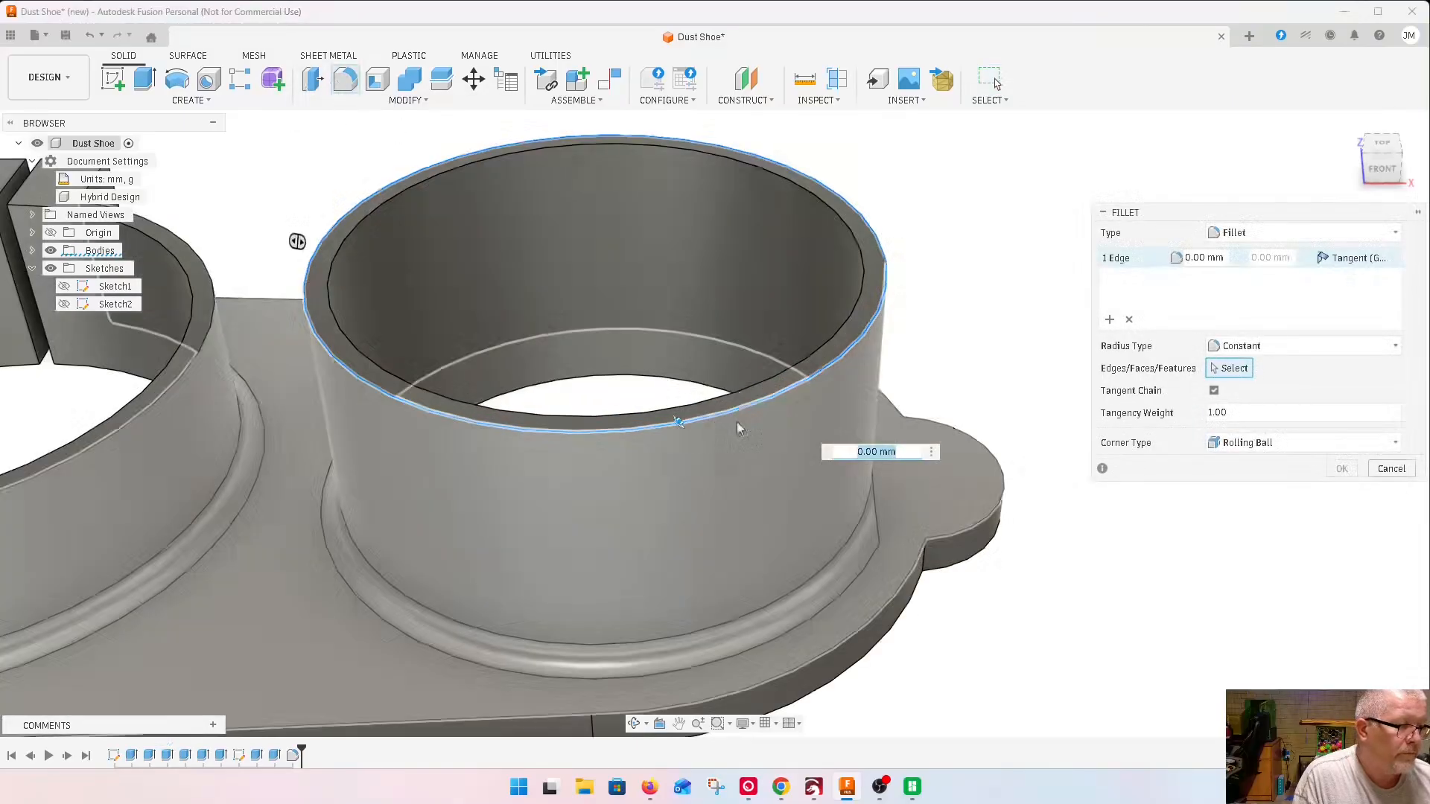
left_click_drag(679, 422, 677, 421)
key("Return")
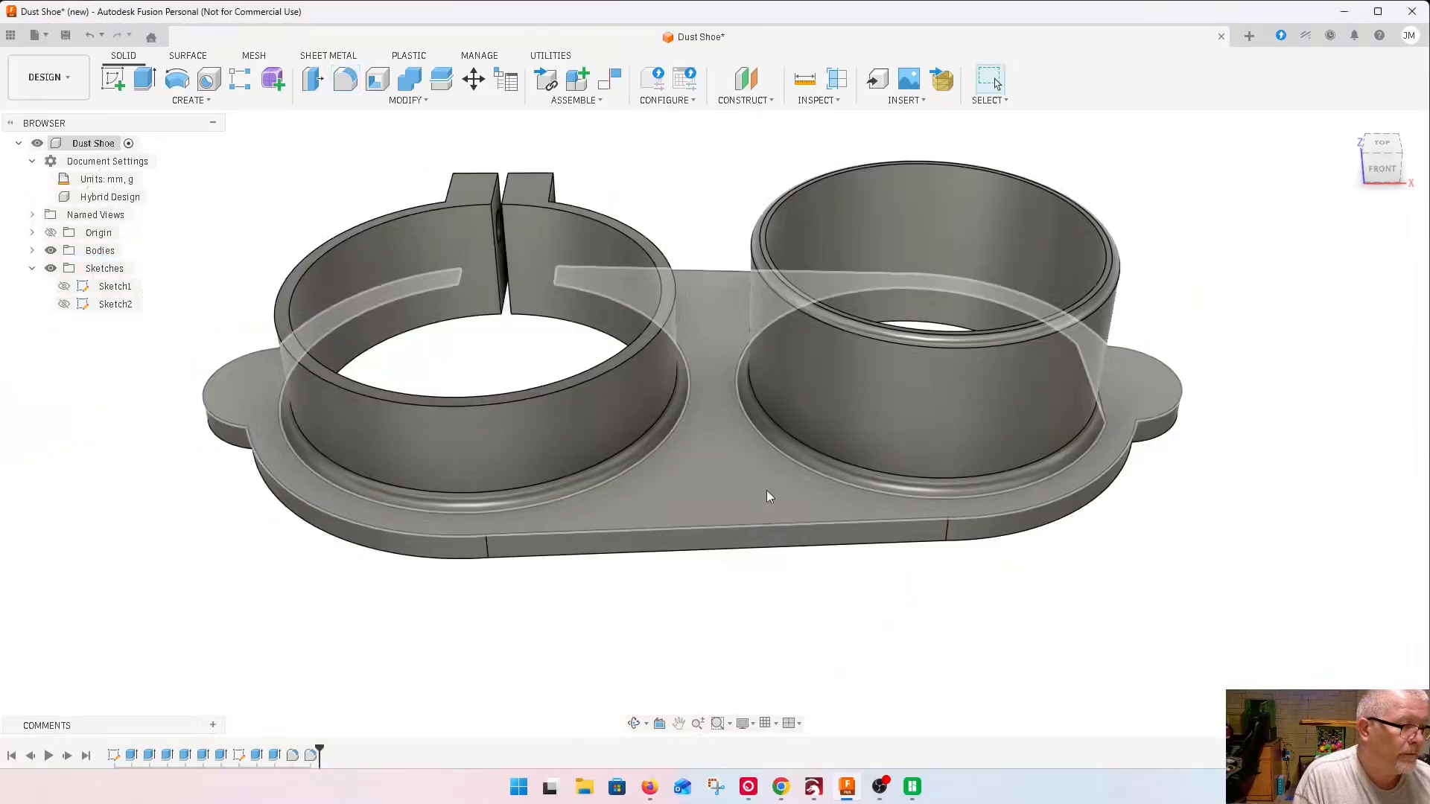
Fillet the eight upper outline edges of the base plate, including both rounded end tabs and the sections beside the clamp block
left_click(752, 529)
left_click(730, 461)
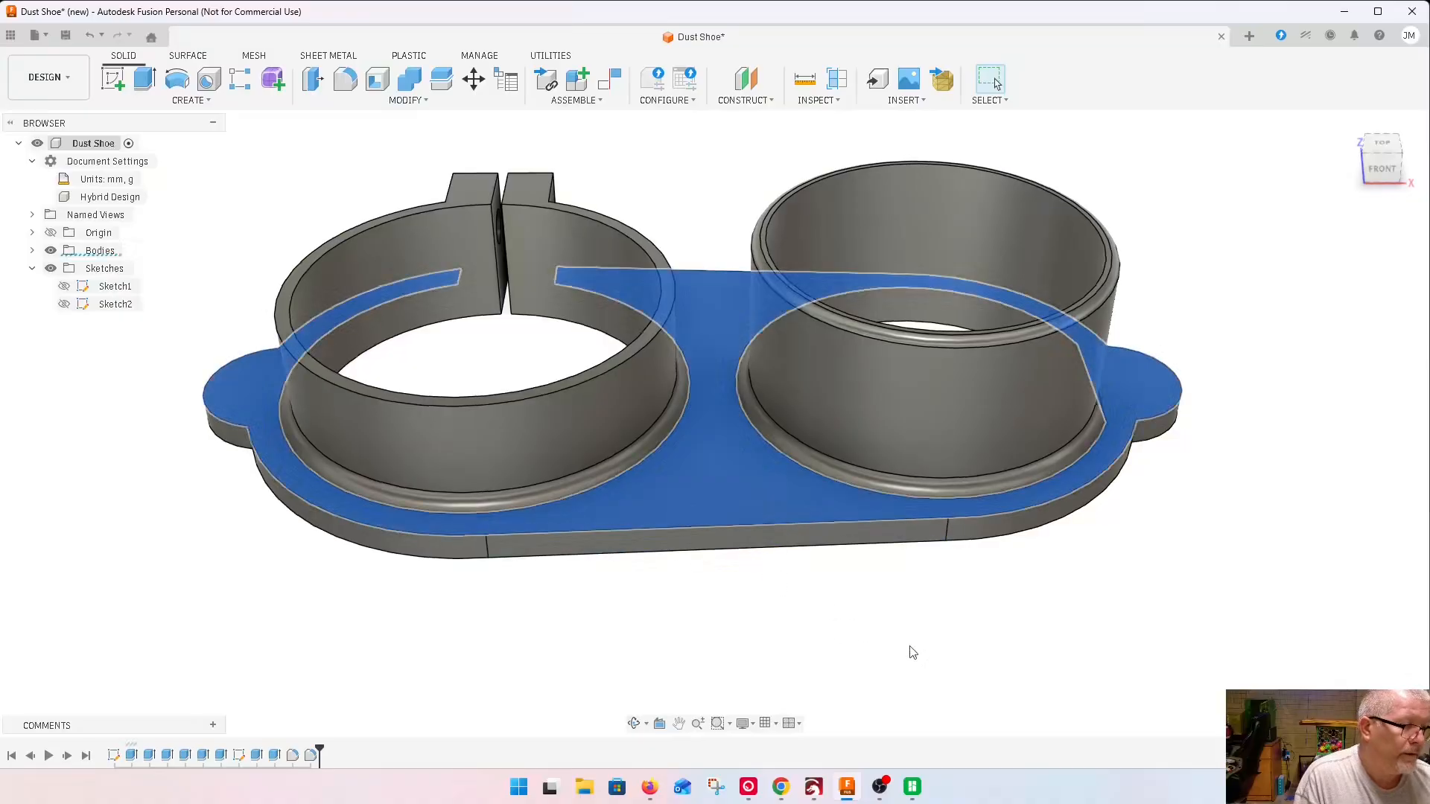
left_click(909, 649)
left_click(776, 526)
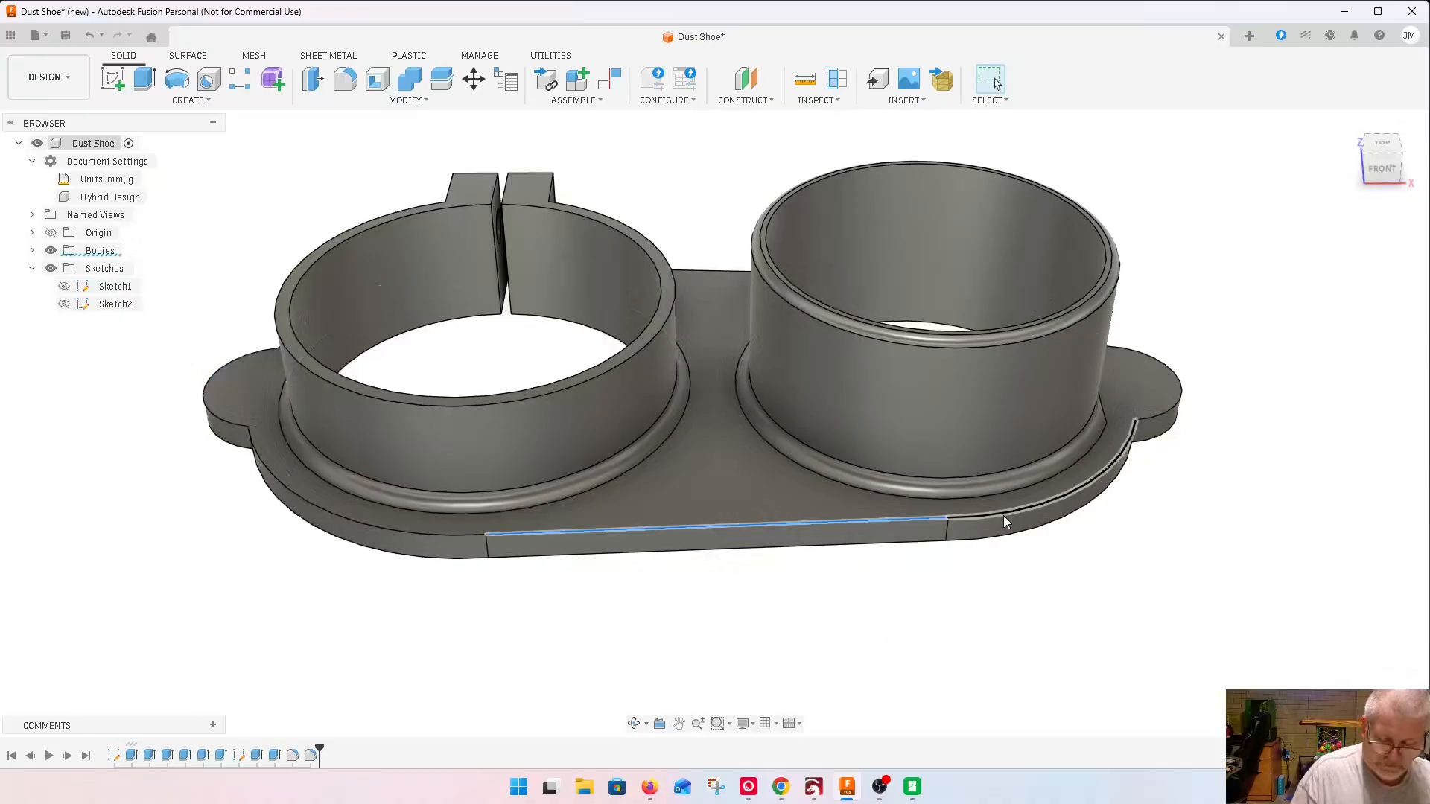
left_click(1003, 516, "shift")
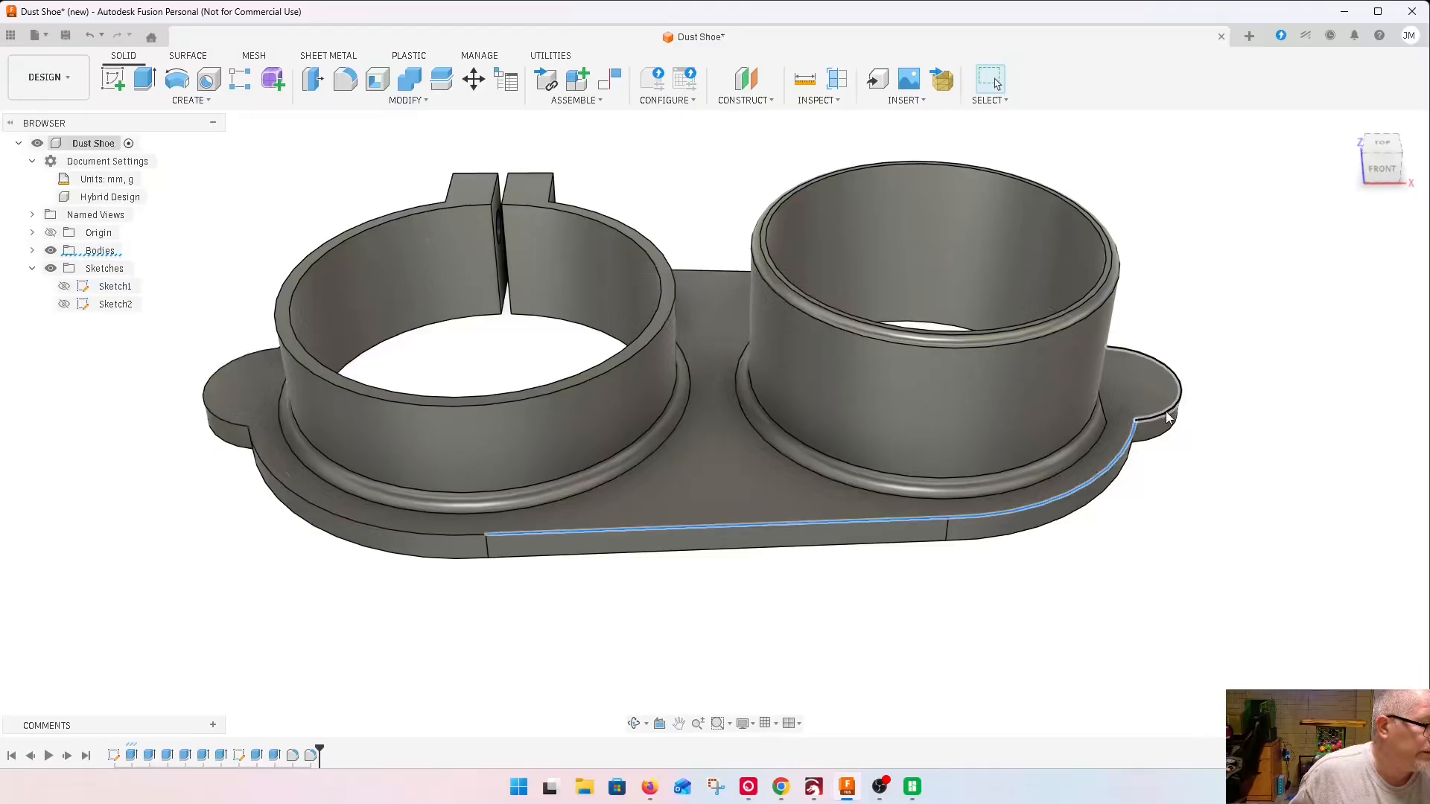
left_click(396, 531, "shift")
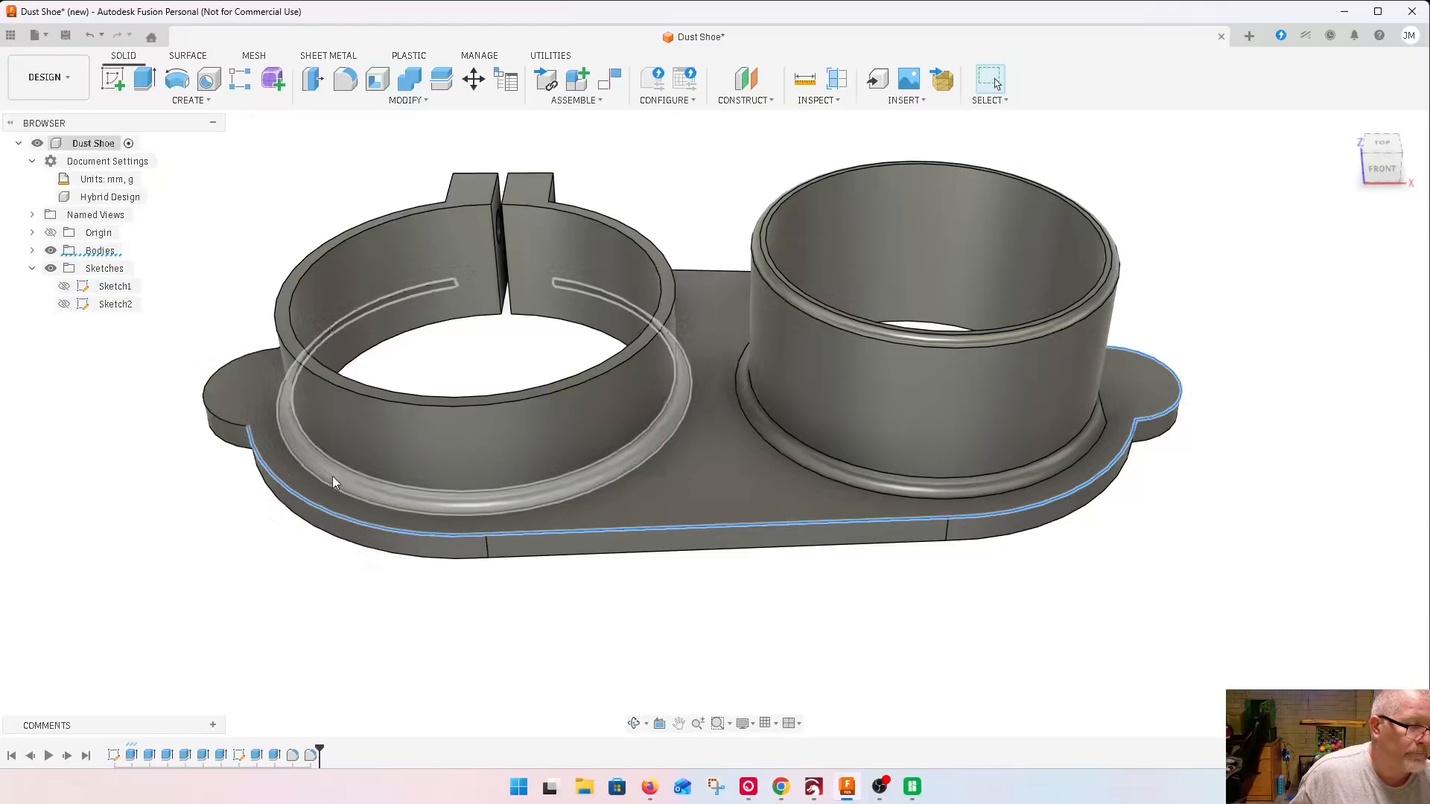
left_click(231, 430, "shift")
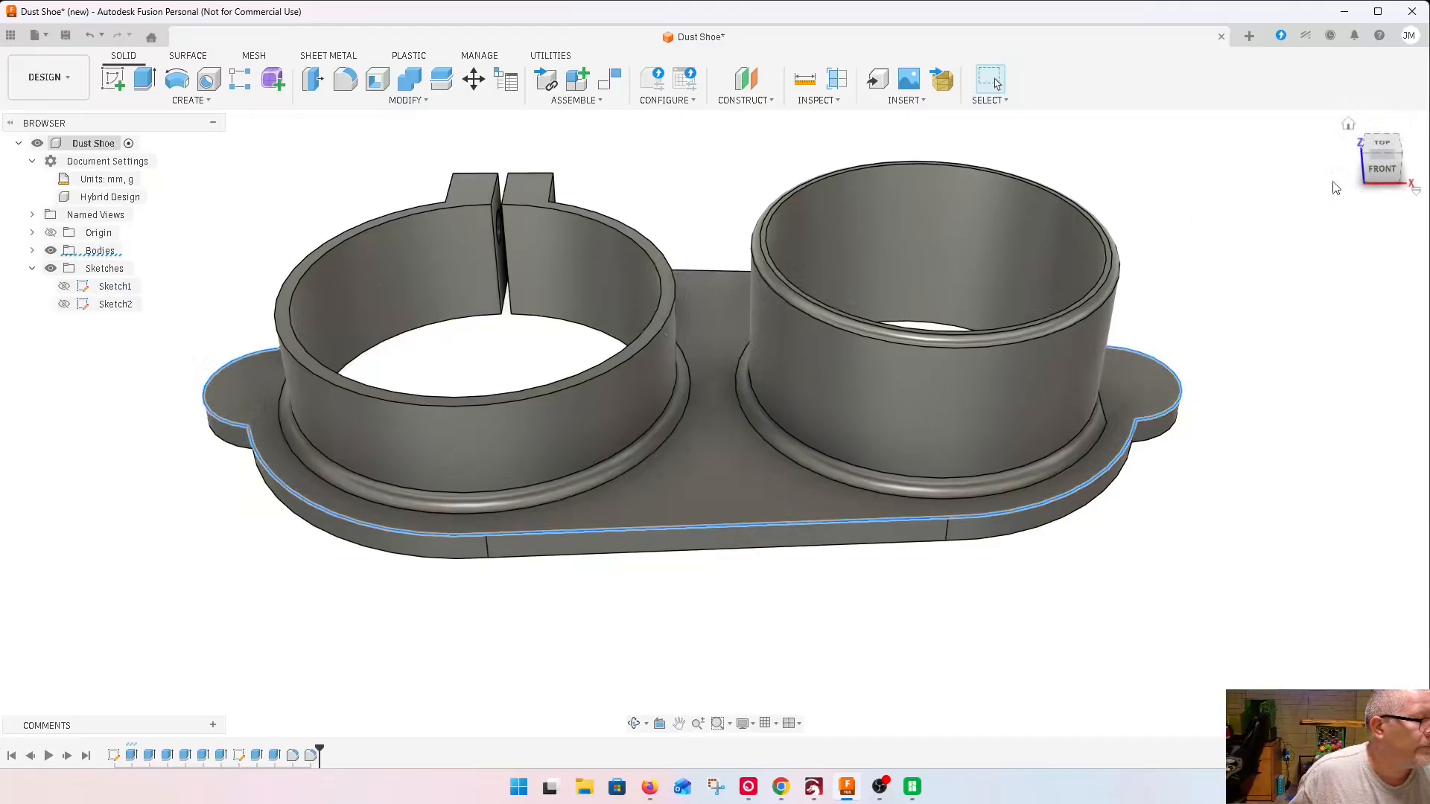
left_click(1374, 164)
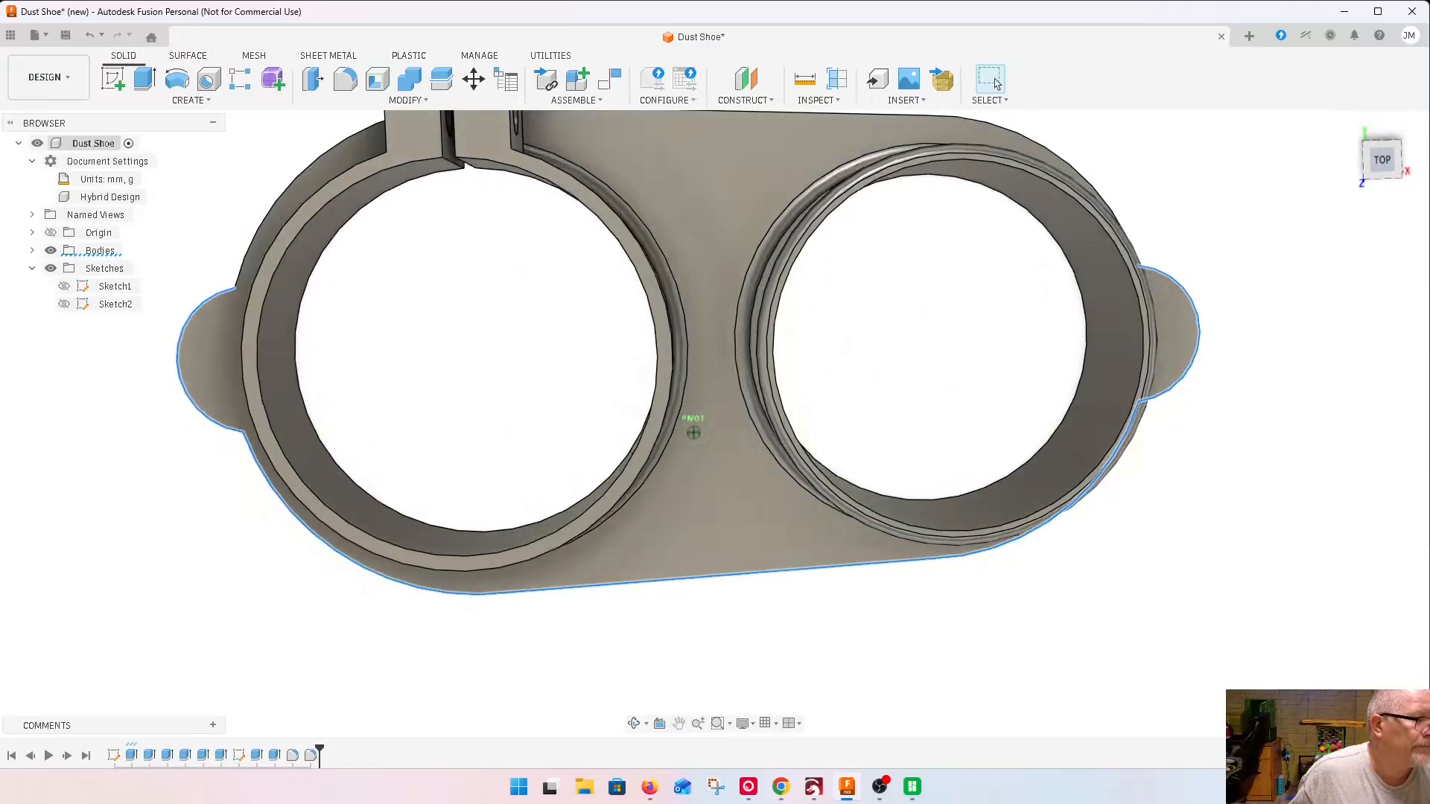
left_click(1047, 139, "shift")
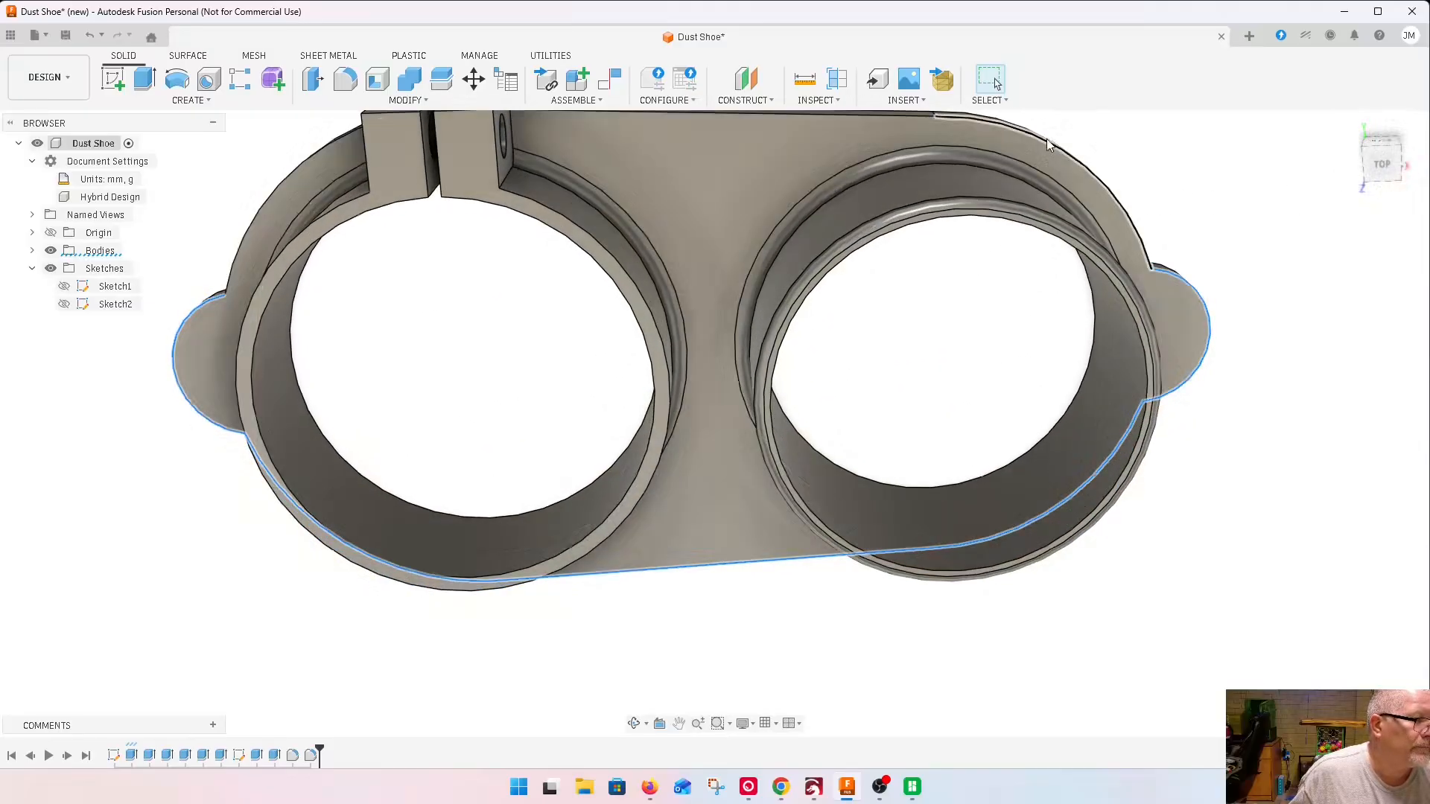
left_click(816, 113, "shift")
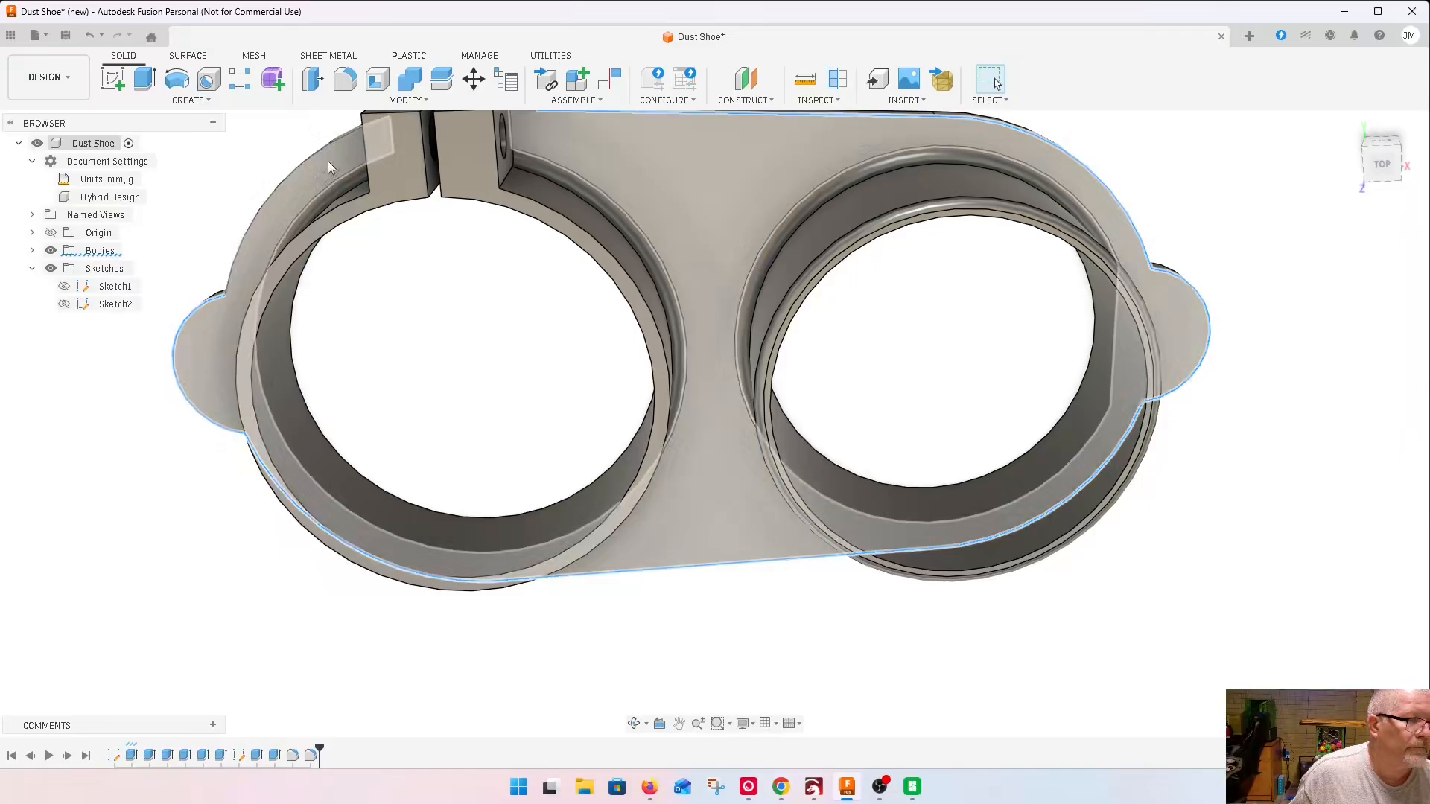
left_click(311, 154, "shift")
scroll(359, 280, "down", 5)
scroll(417, 188, "up", 5)
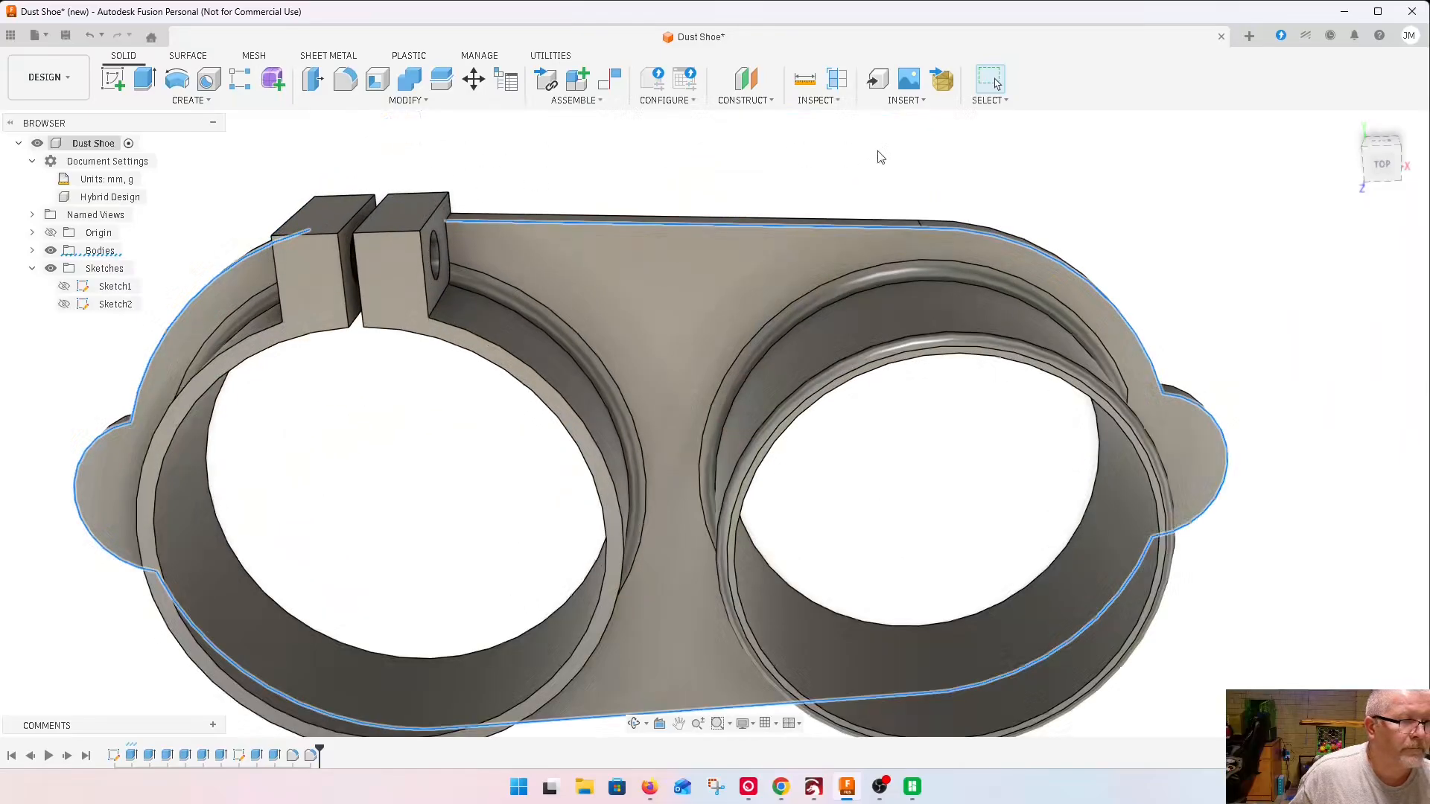
left_click(345, 79)
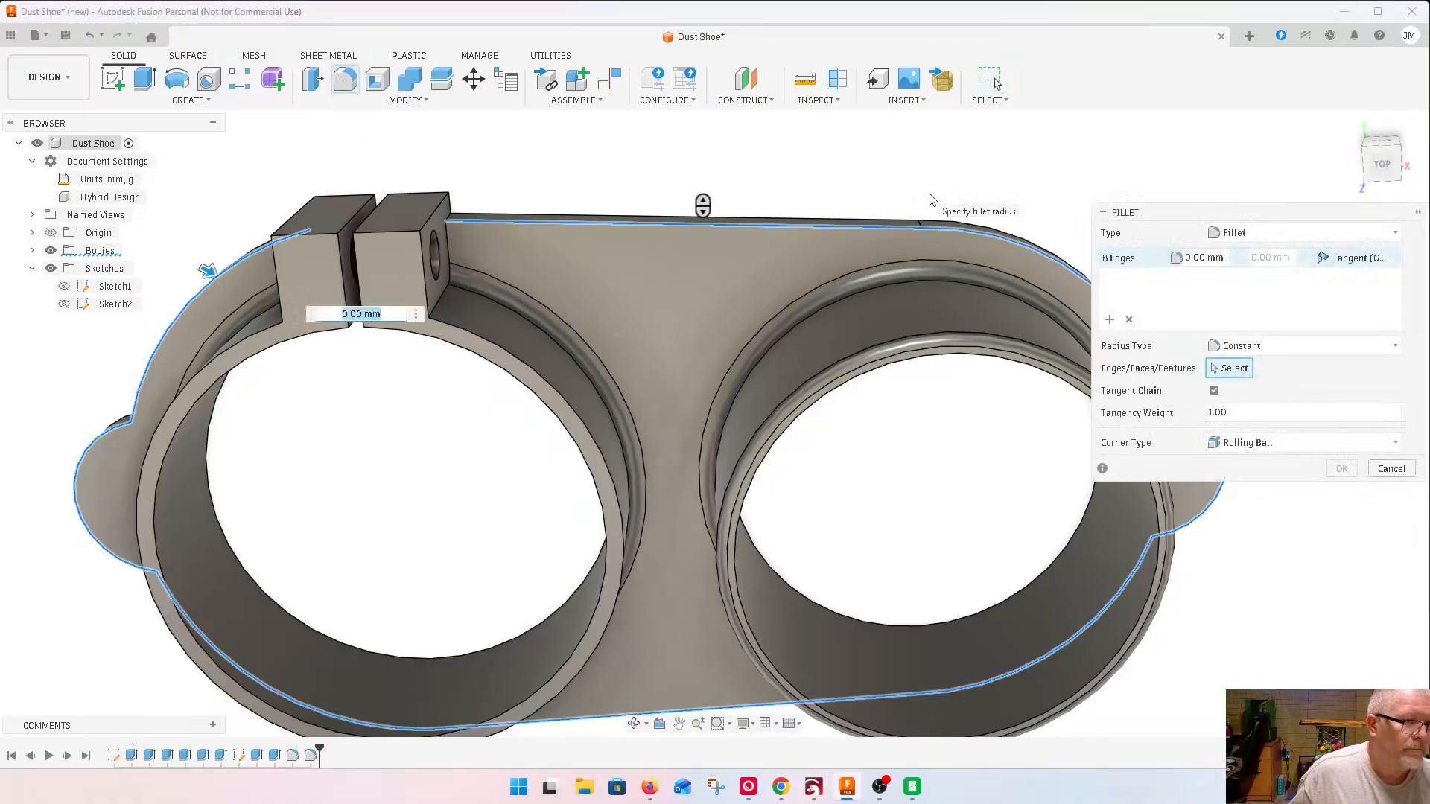
key("Return")
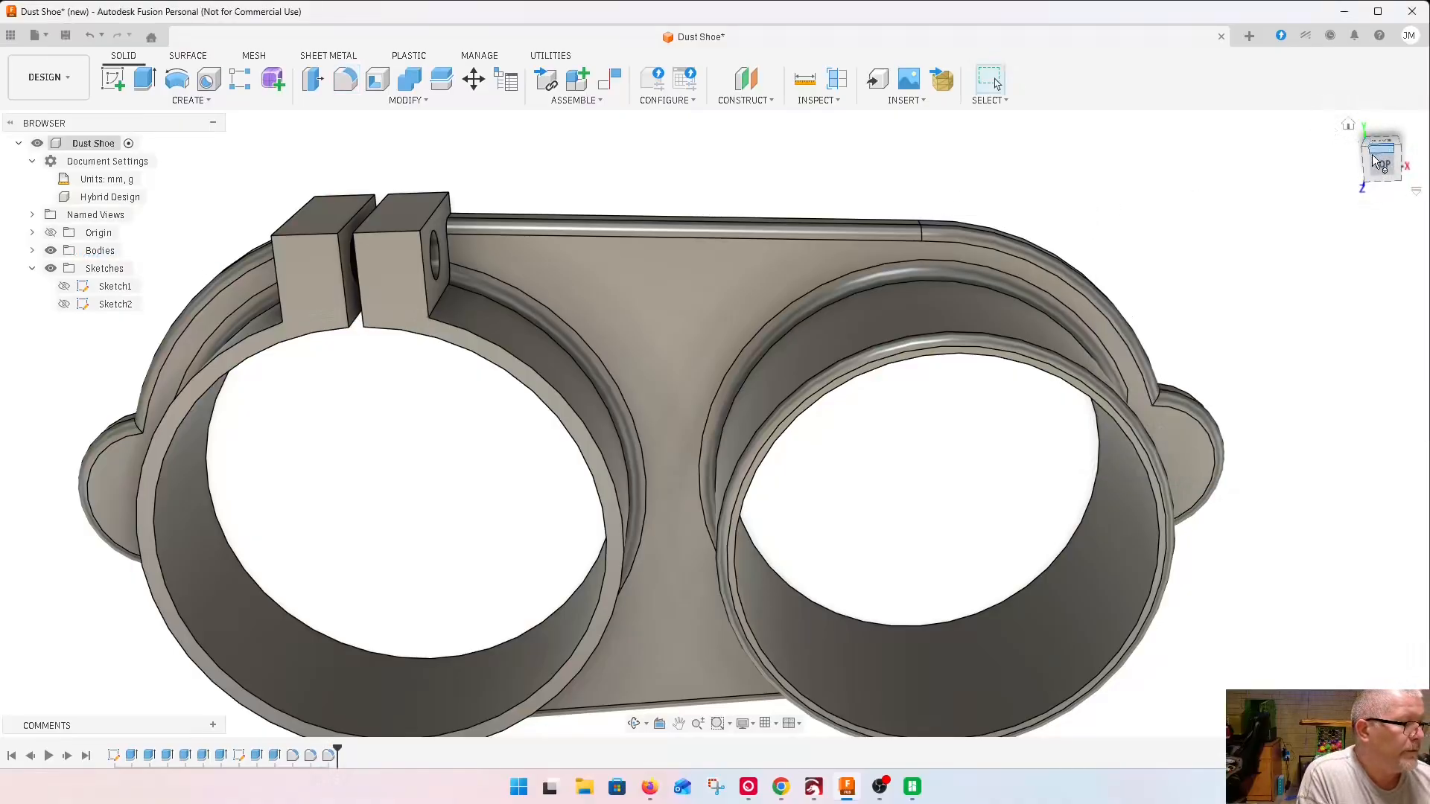
Examine the filleted dust shoe from the sides, the pocketed underside and the clamp side
left_click_drag(1380, 164, 1378, 125)
middle_click_drag(1162, 518, 1161, 471, "shift")
scroll(1088, 563, "down", 5)
key("F6")
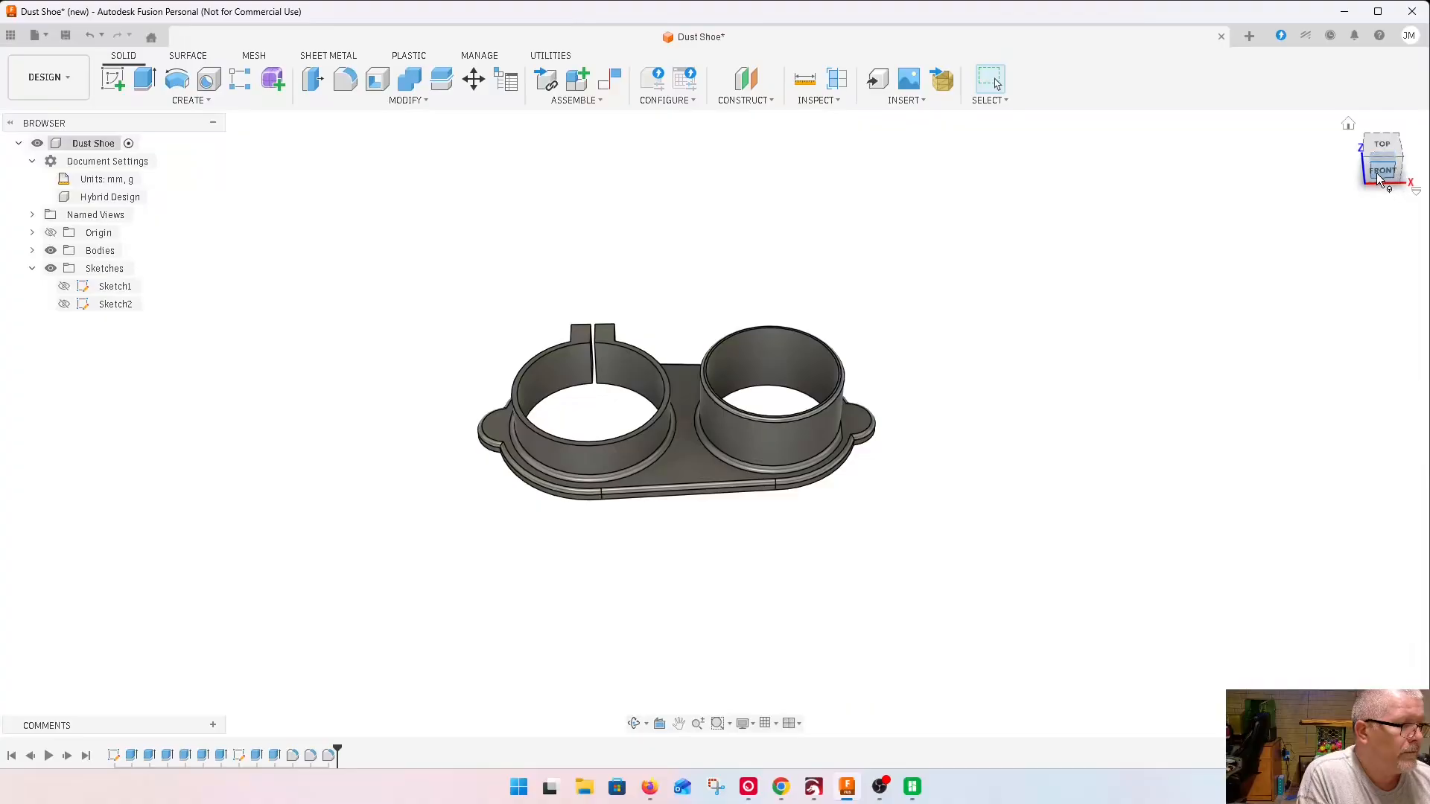
mouse_move(1378, 179)
left_mouse_down()
mouse_move(1363, 137)
mouse_move(1275, 139)
mouse_move(1208, 160)
mouse_move(1192, 224)
mouse_move(1238, 219)
left_mouse_up()
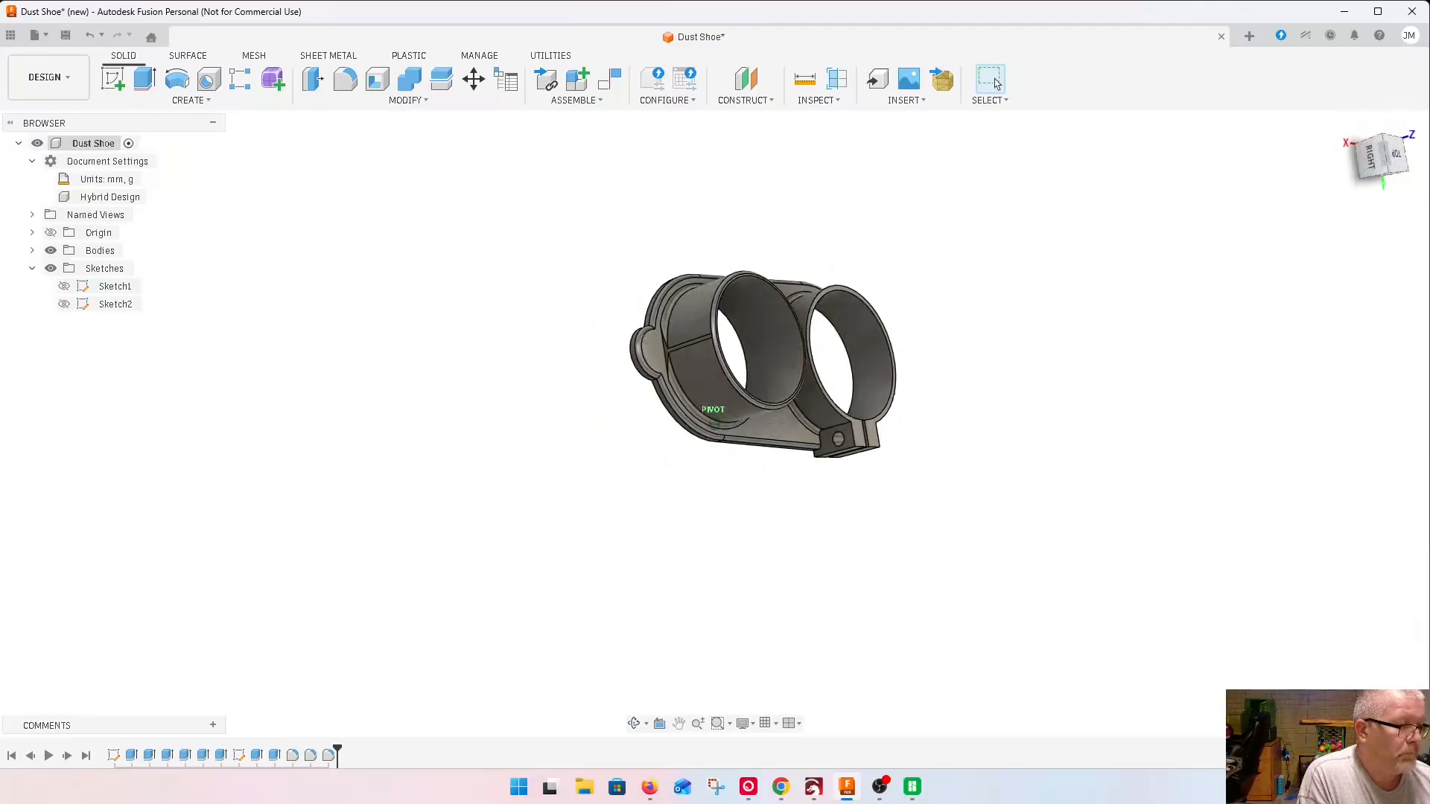
left_click(1378, 177)
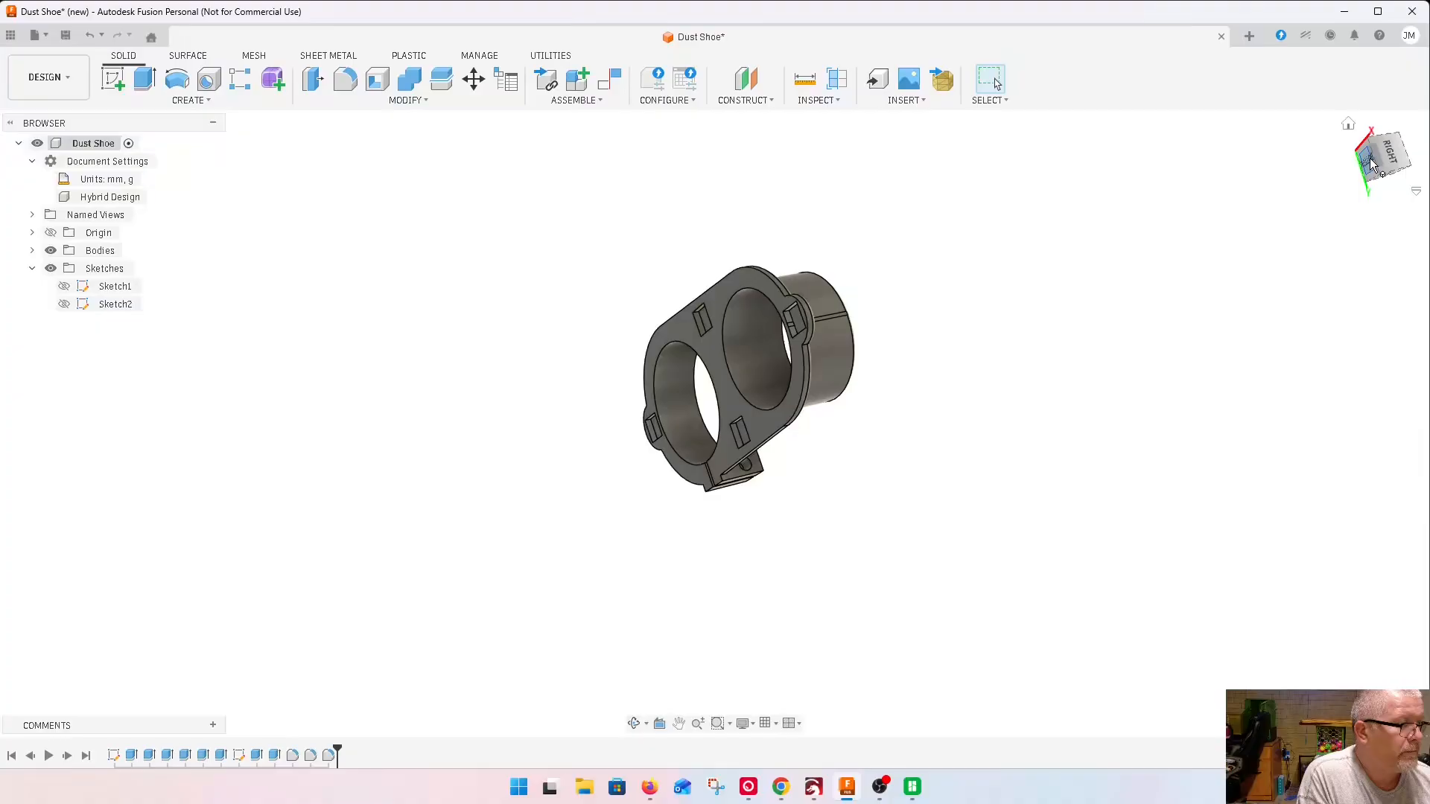
left_click(1373, 164)
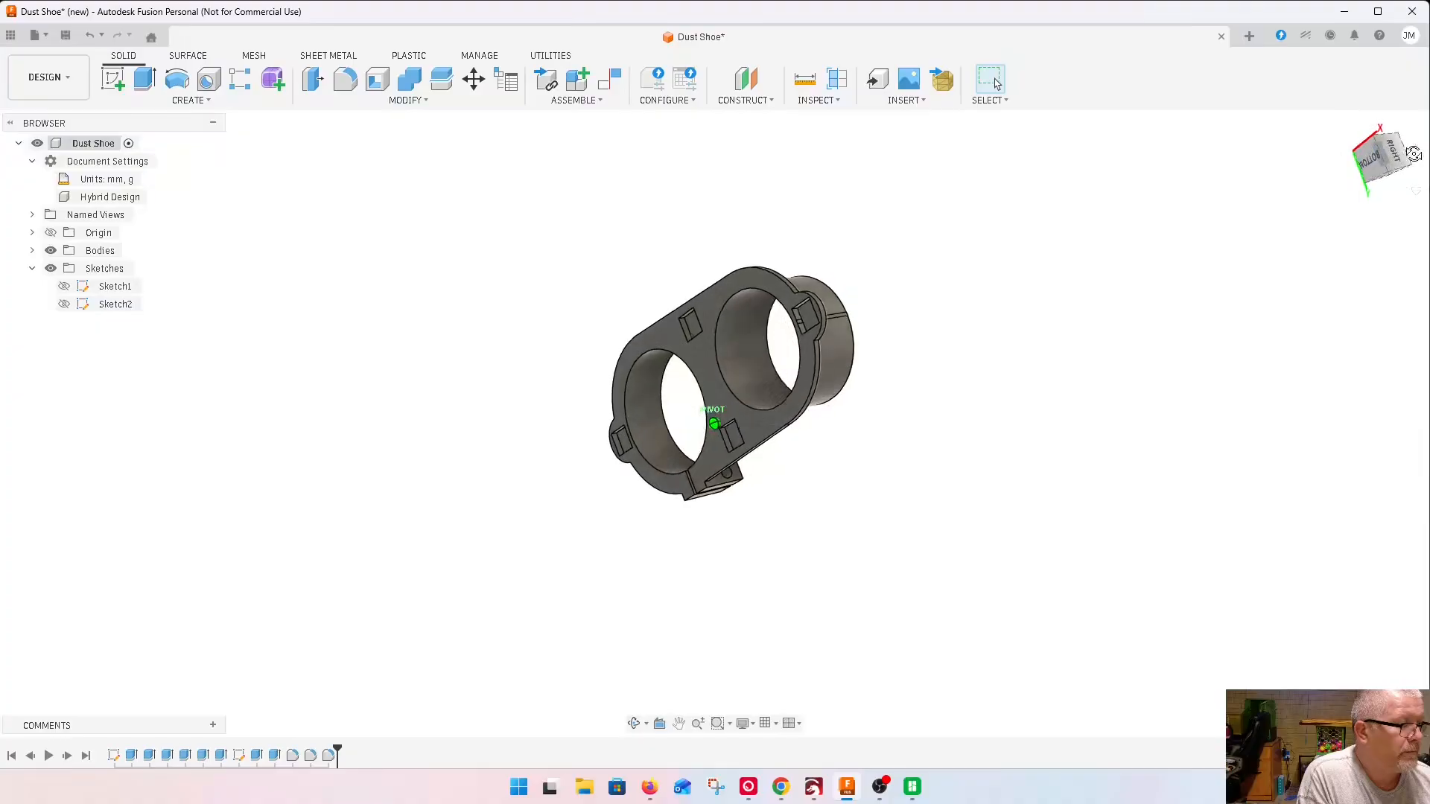
left_click(1377, 166)
left_click(1401, 122)
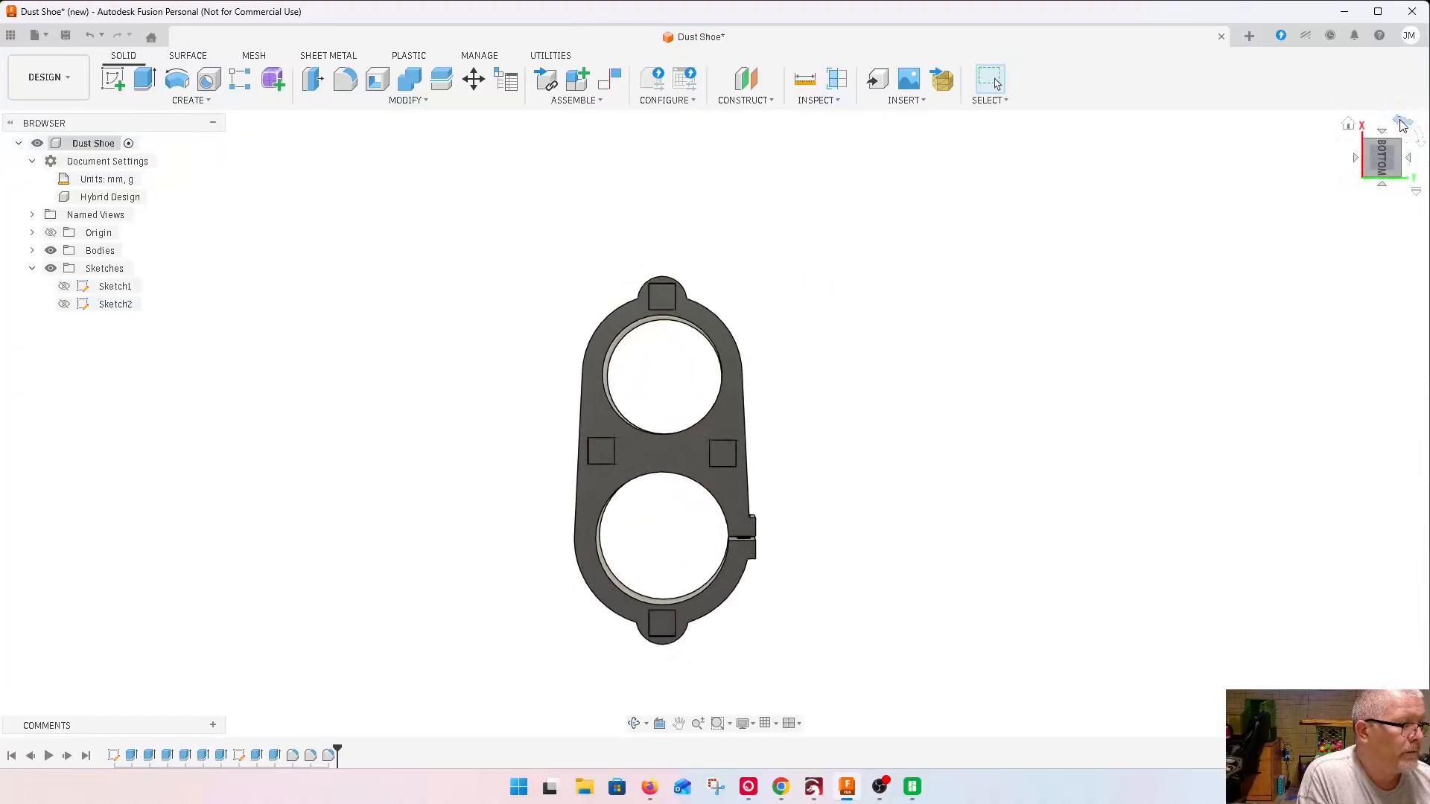
left_click(1401, 124)
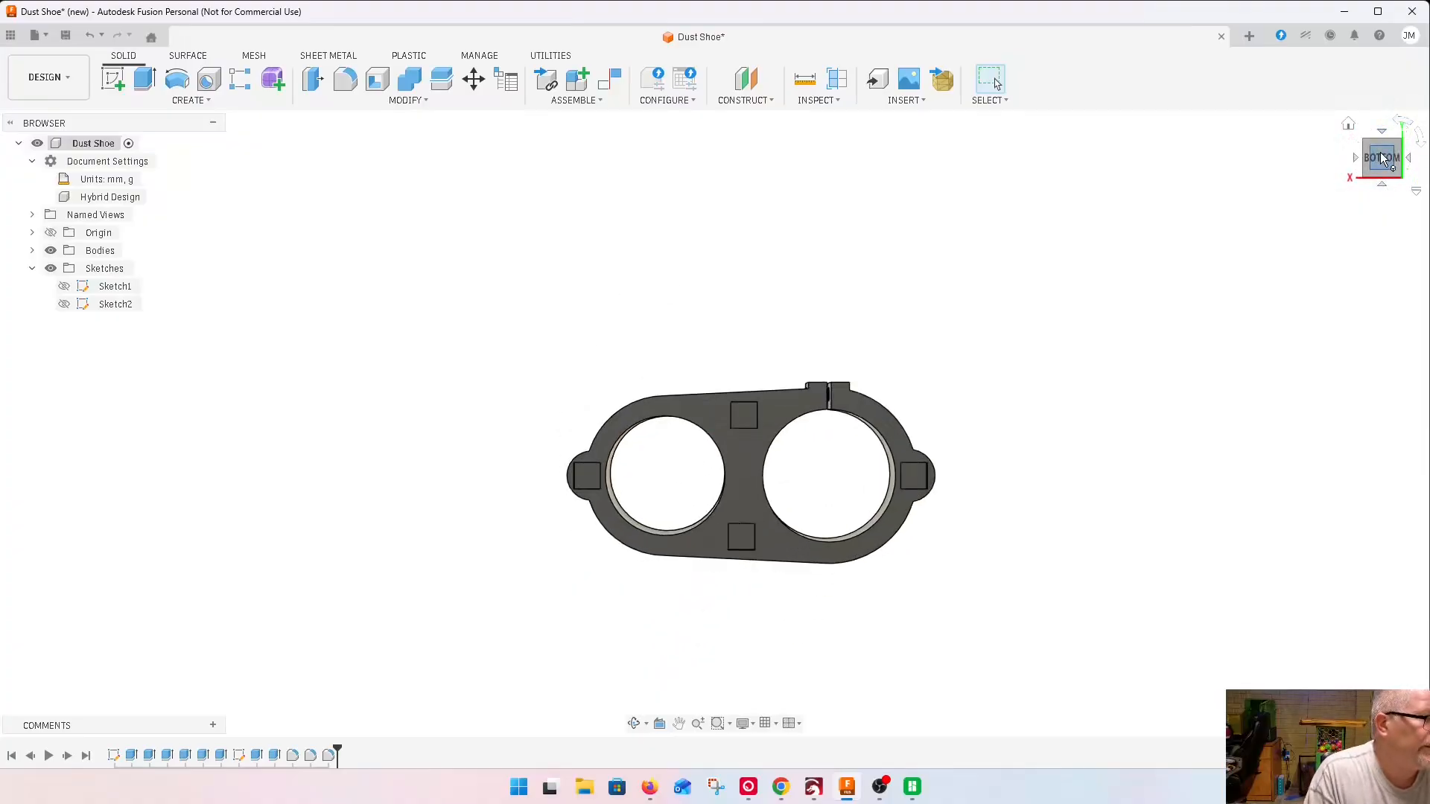
mouse_move(1383, 159)
left_mouse_down()
mouse_move(1383, 323)
mouse_move(1383, 119)
left_mouse_up()
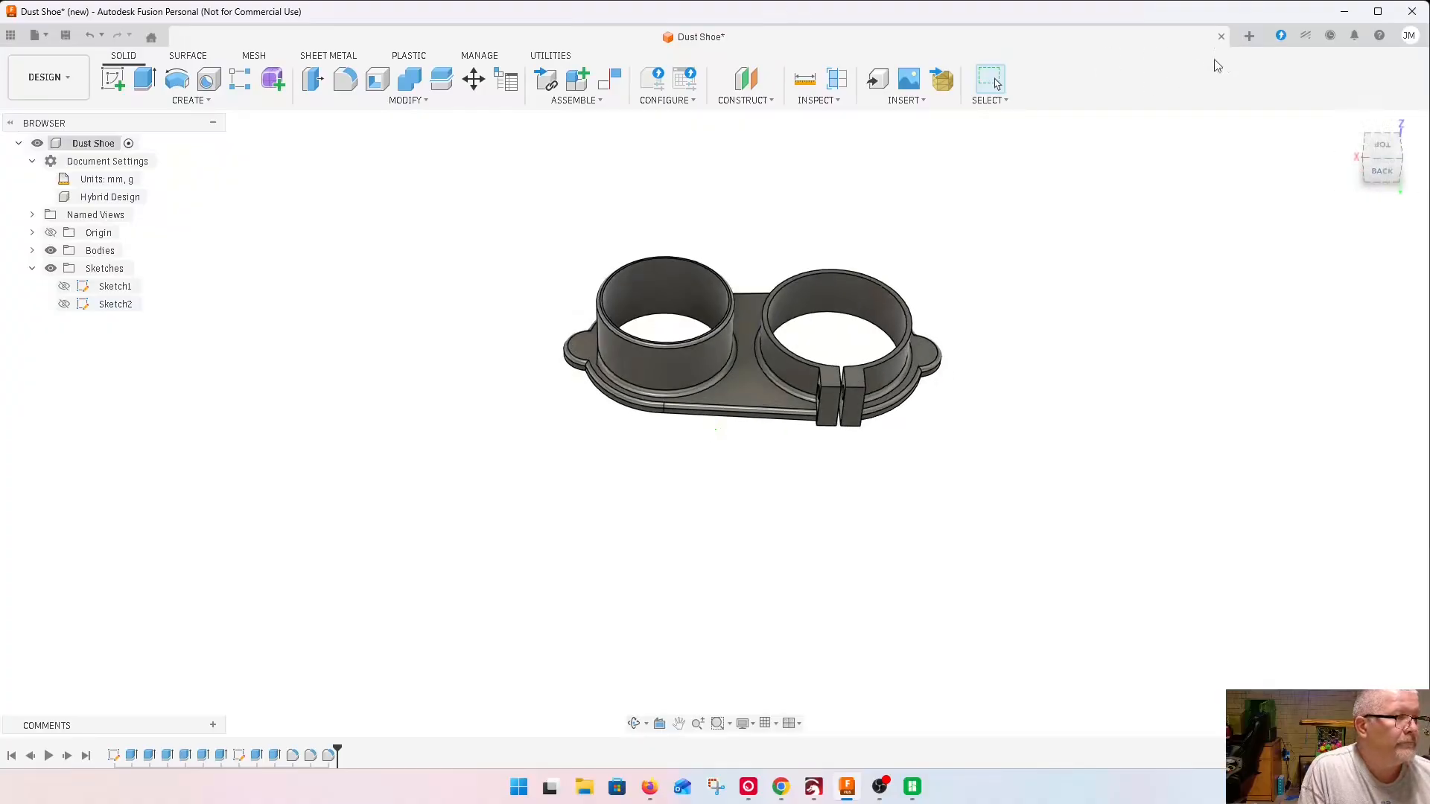
Create a new hybrid design with millimeter and gram units
left_click(1250, 38)
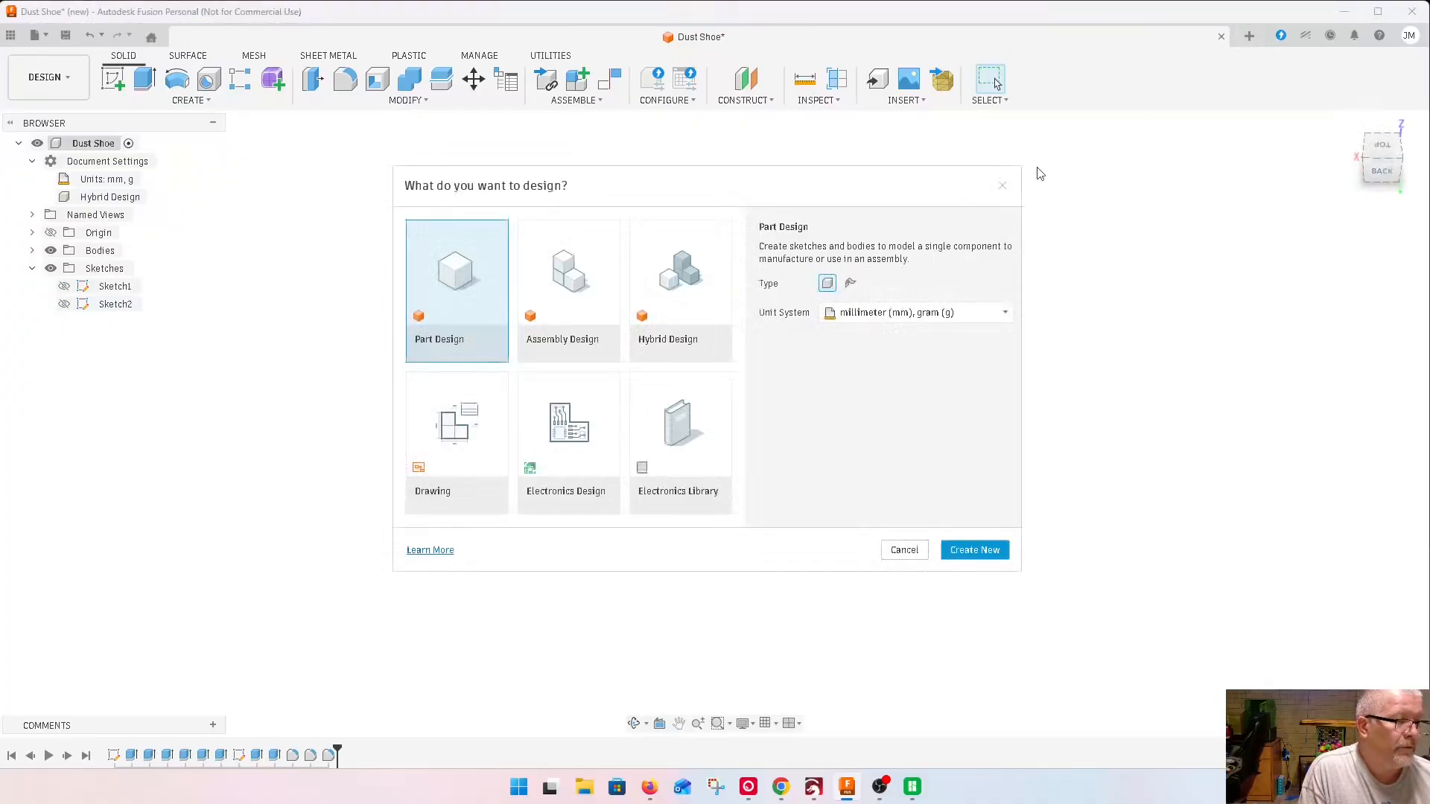
left_click(680, 281)
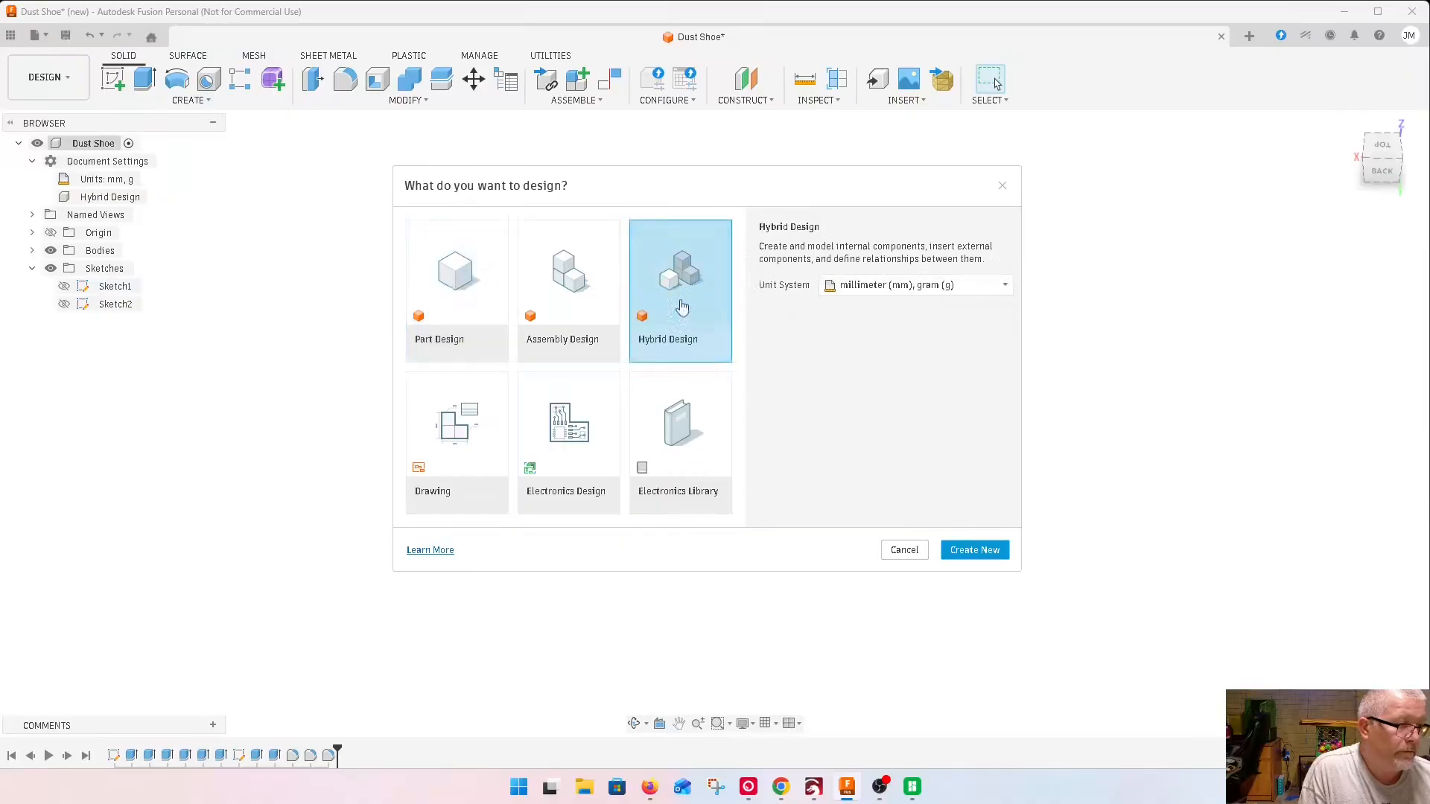
left_click(961, 552)
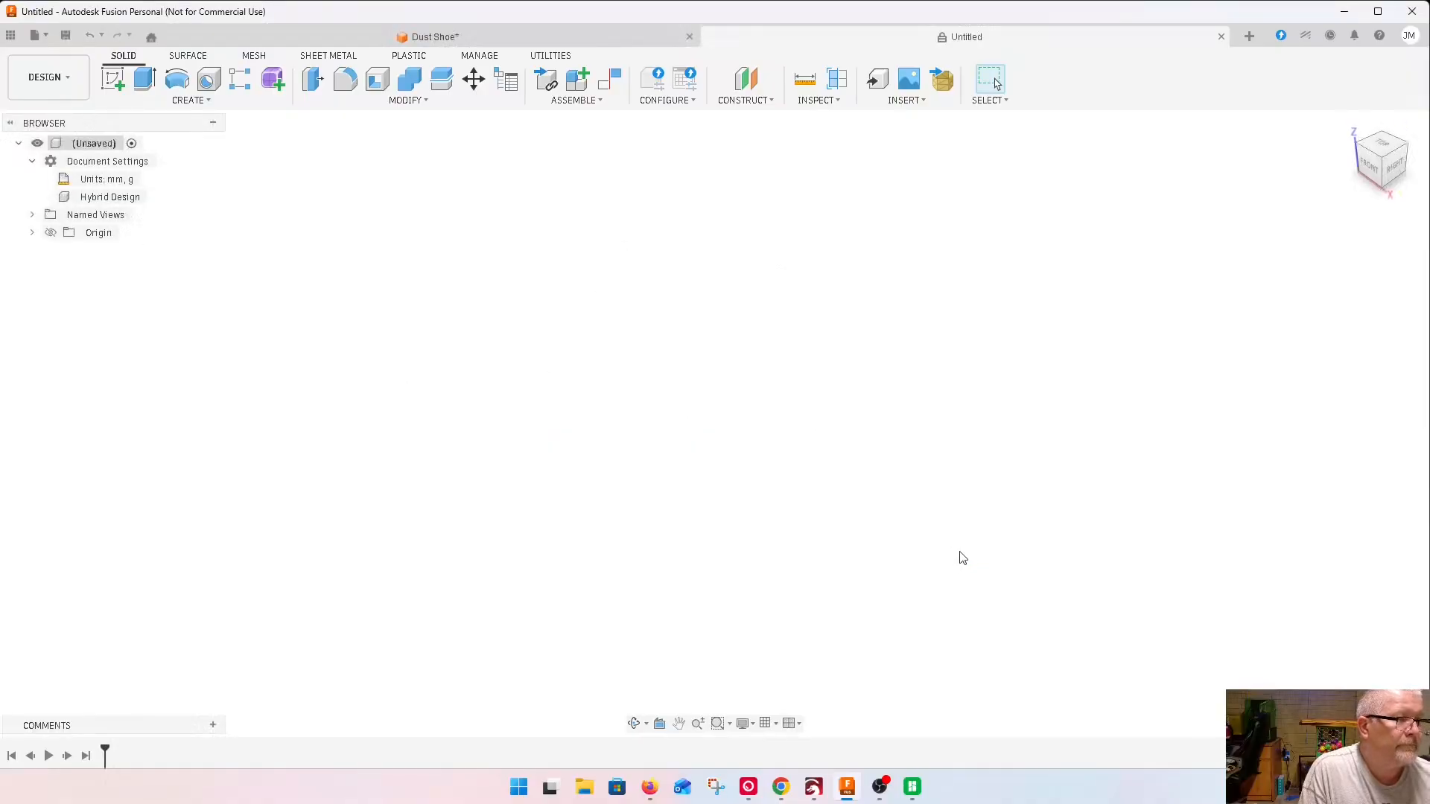
Return to the Dust Shoe design, hide its bodies and show Sketch1 in a straight top view
left_click(468, 41)
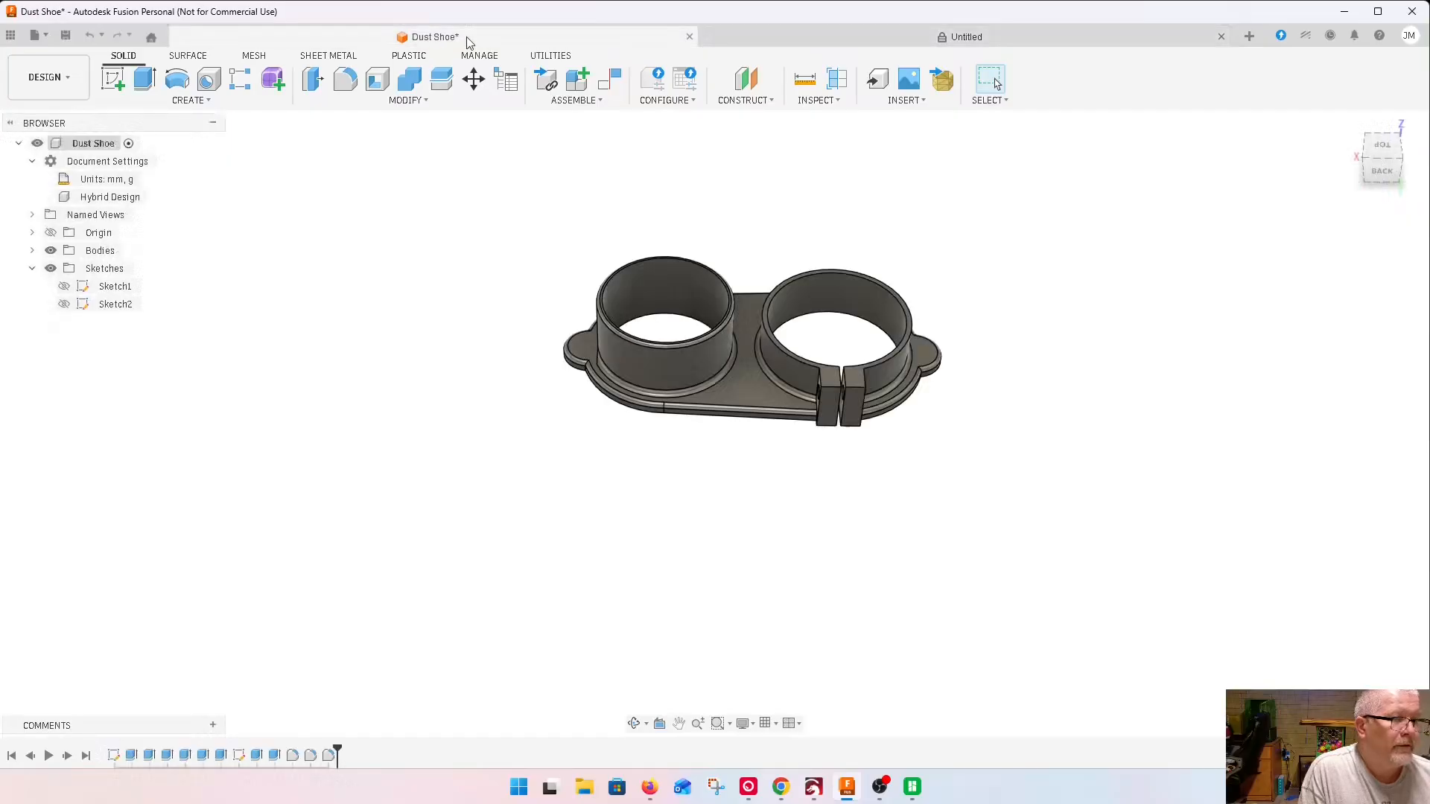
left_click(51, 251)
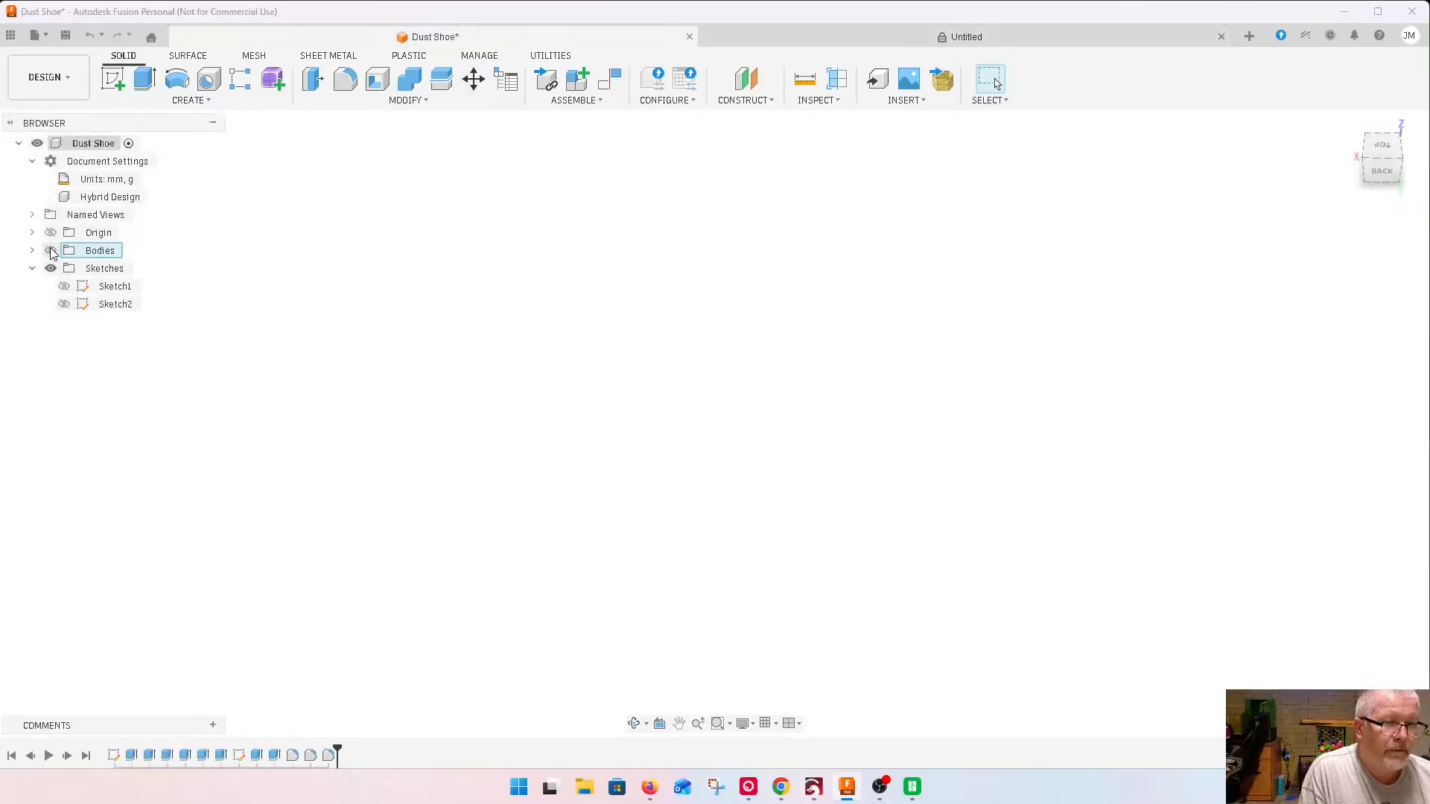
left_click(63, 287)
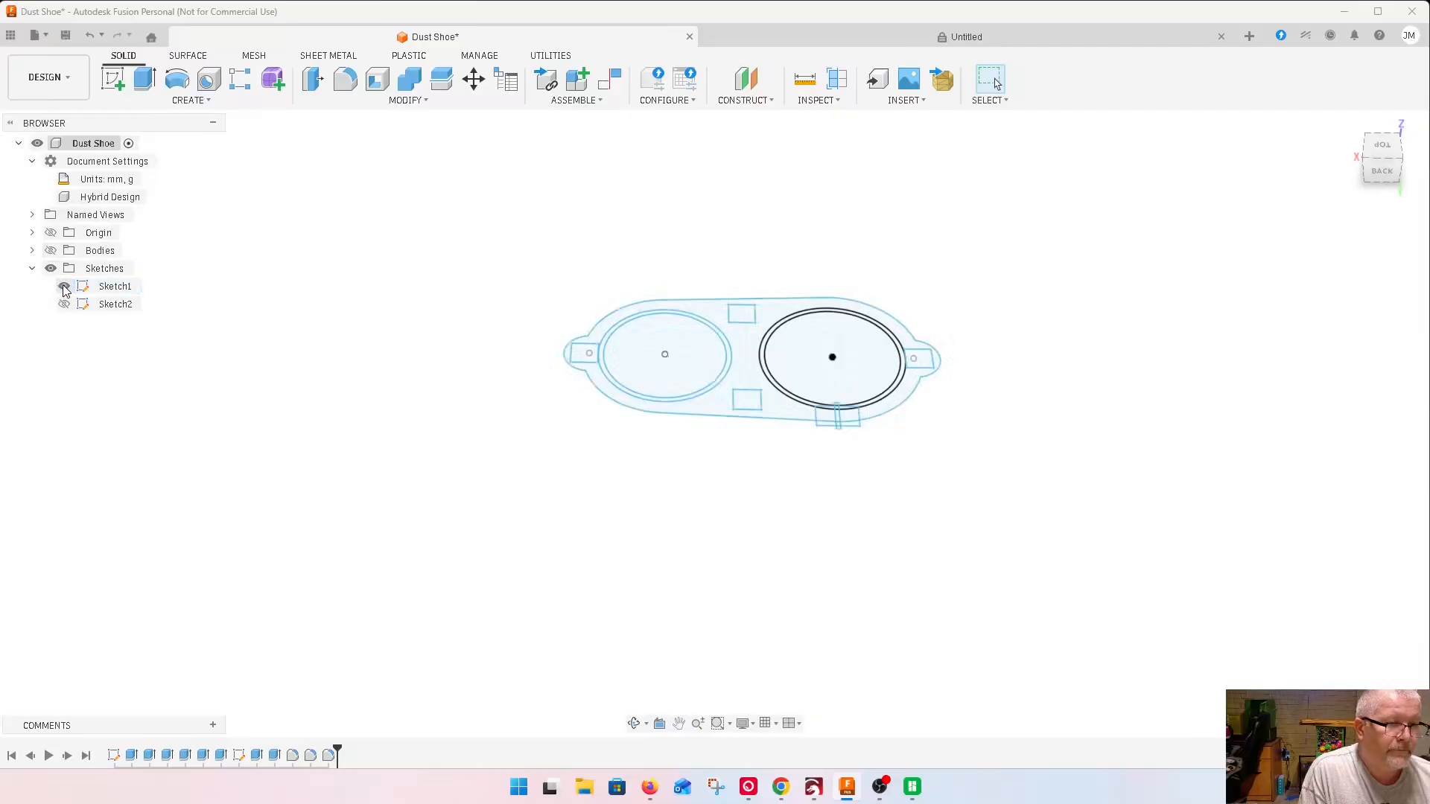
left_click(1386, 148)
left_click(1398, 124)
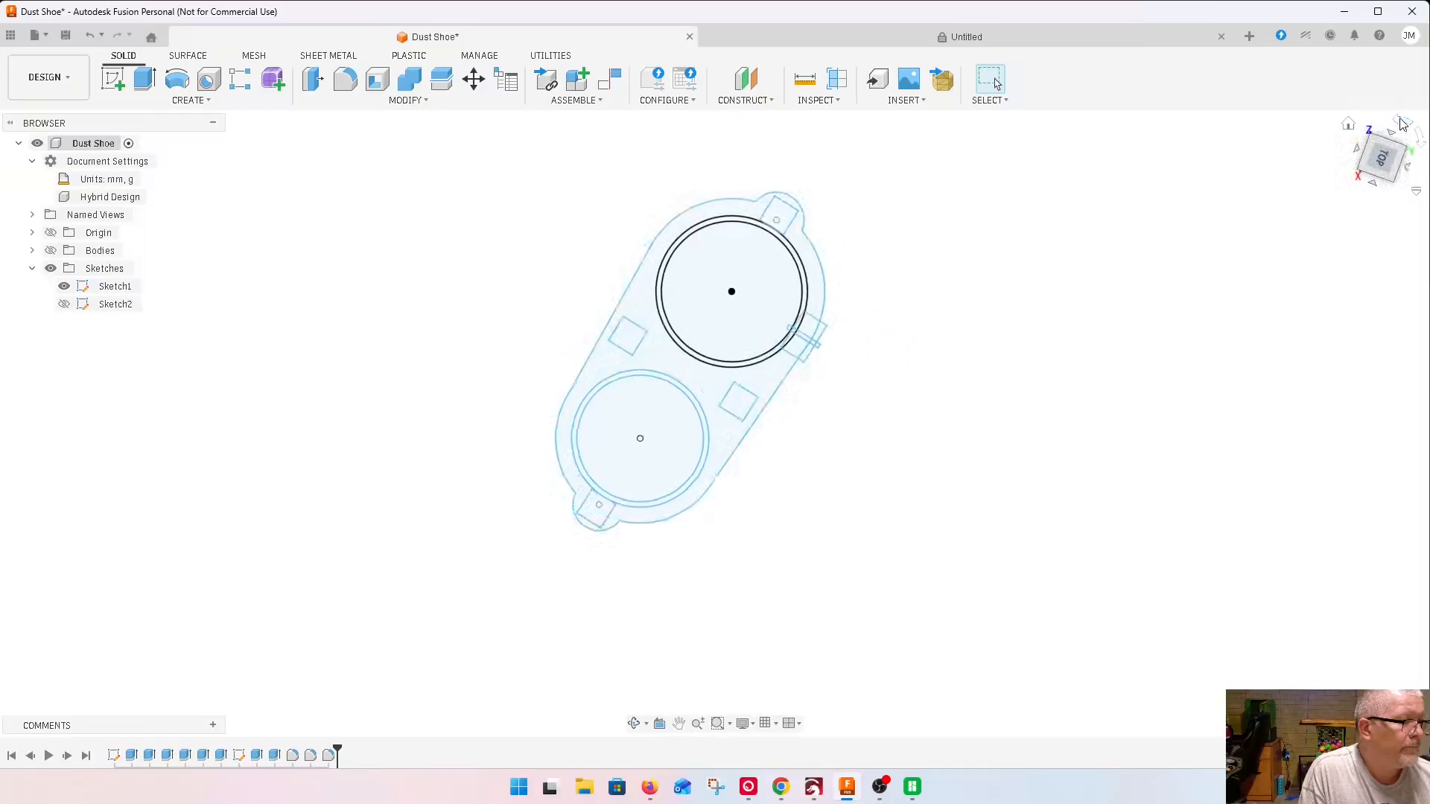
scroll(600, 268, "down", 3)
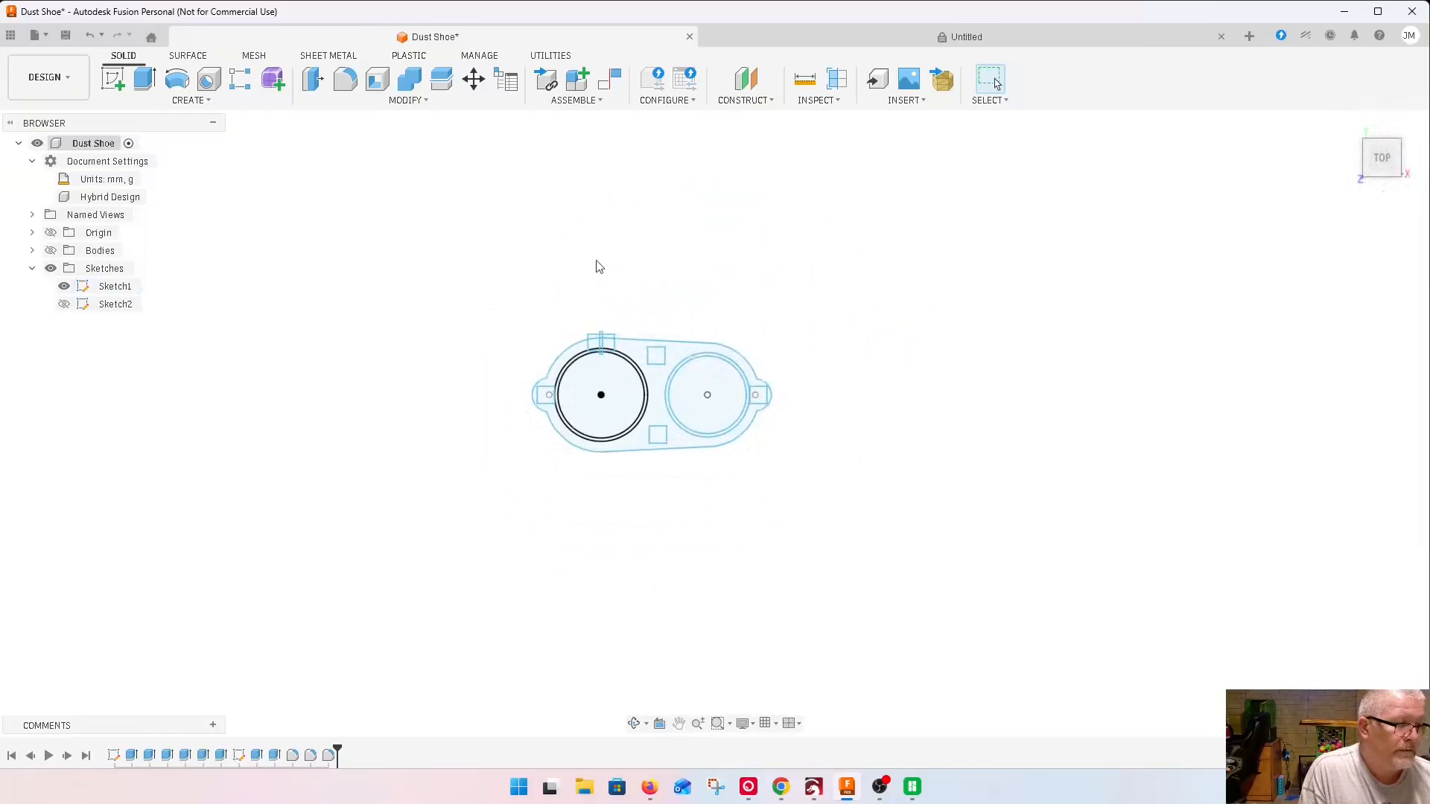
Copy all Sketch1 geometry from the Dust Shoe design into a sketch on the horizontal plane of the new untitled design
left_click_drag(408, 278, 910, 500)
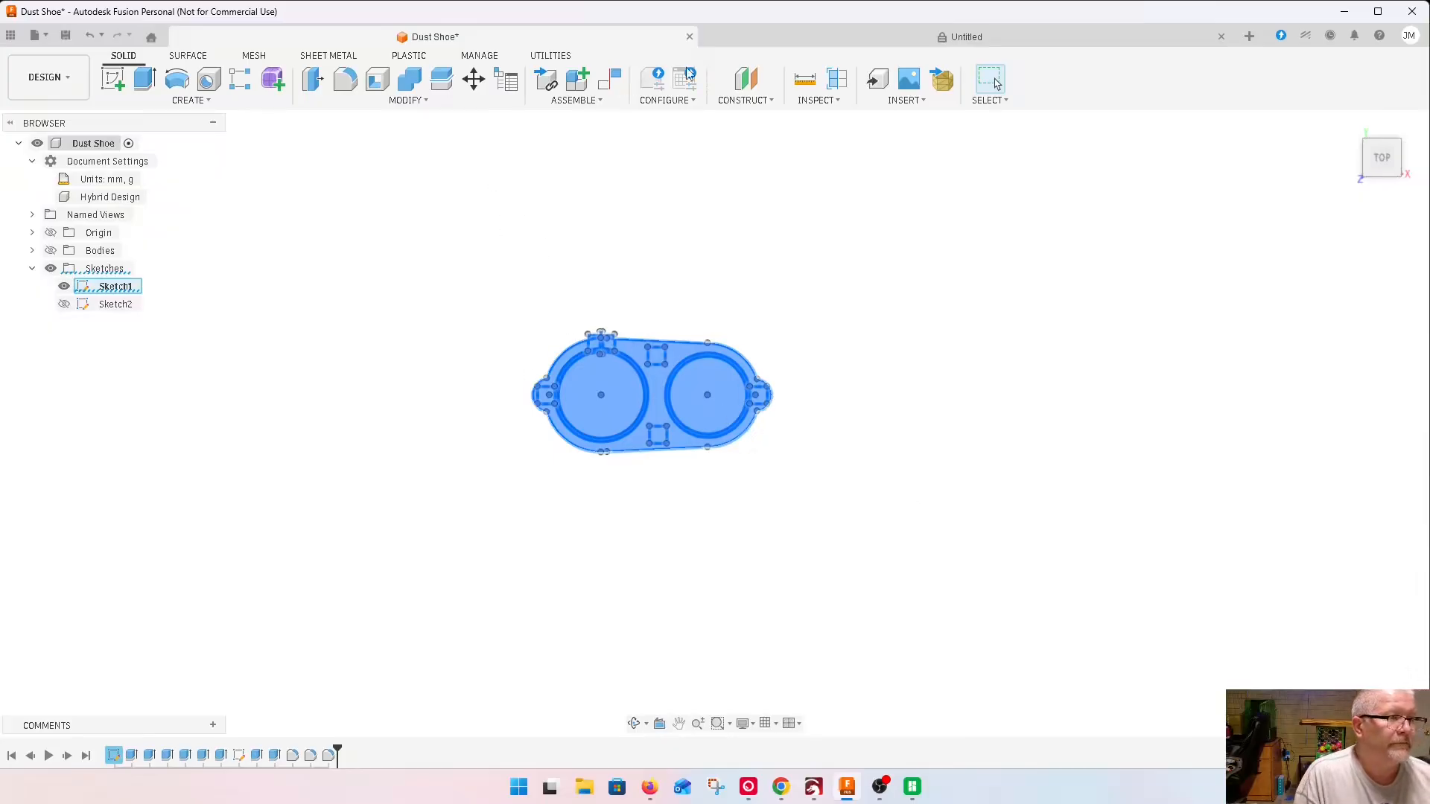
left_click(727, 30)
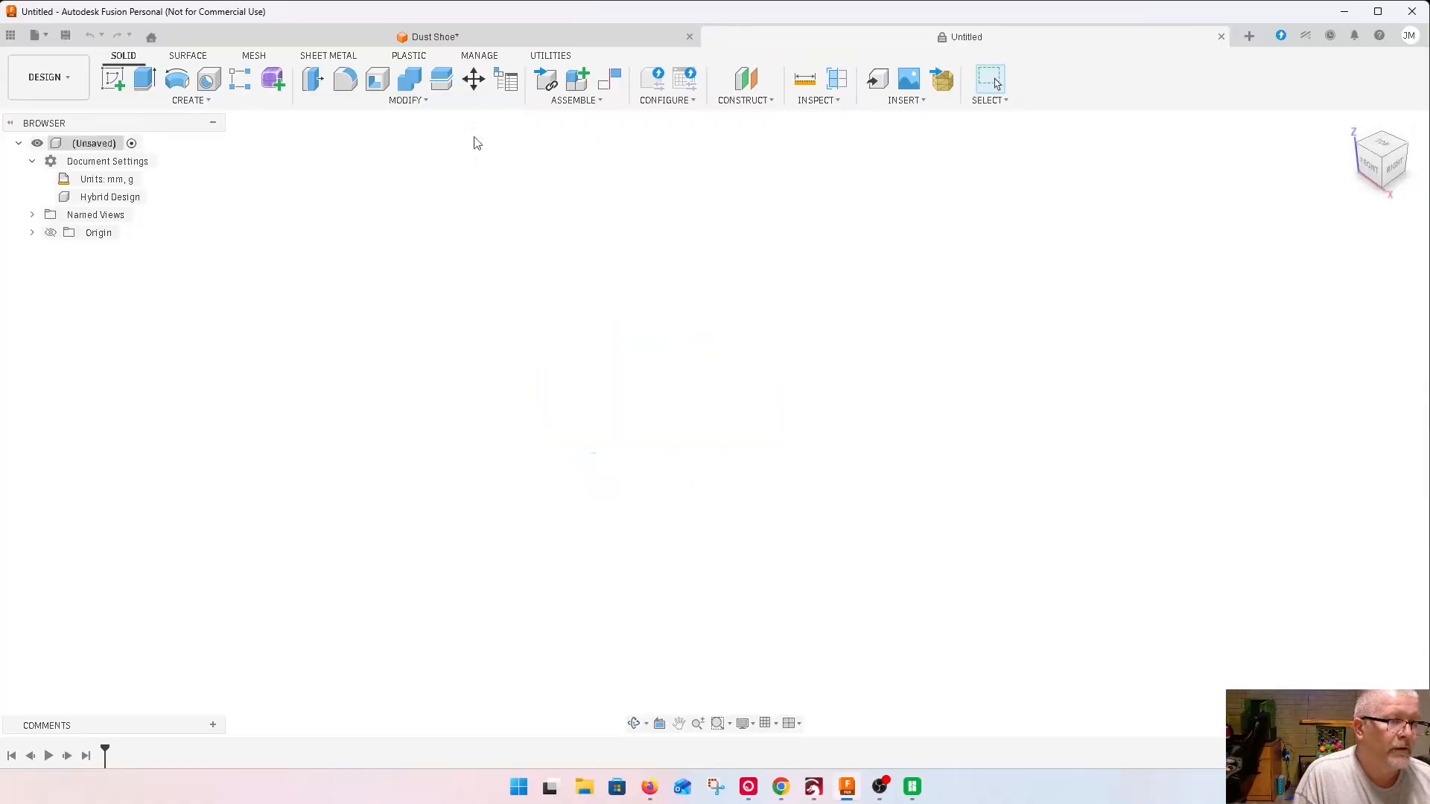
left_click(210, 109)
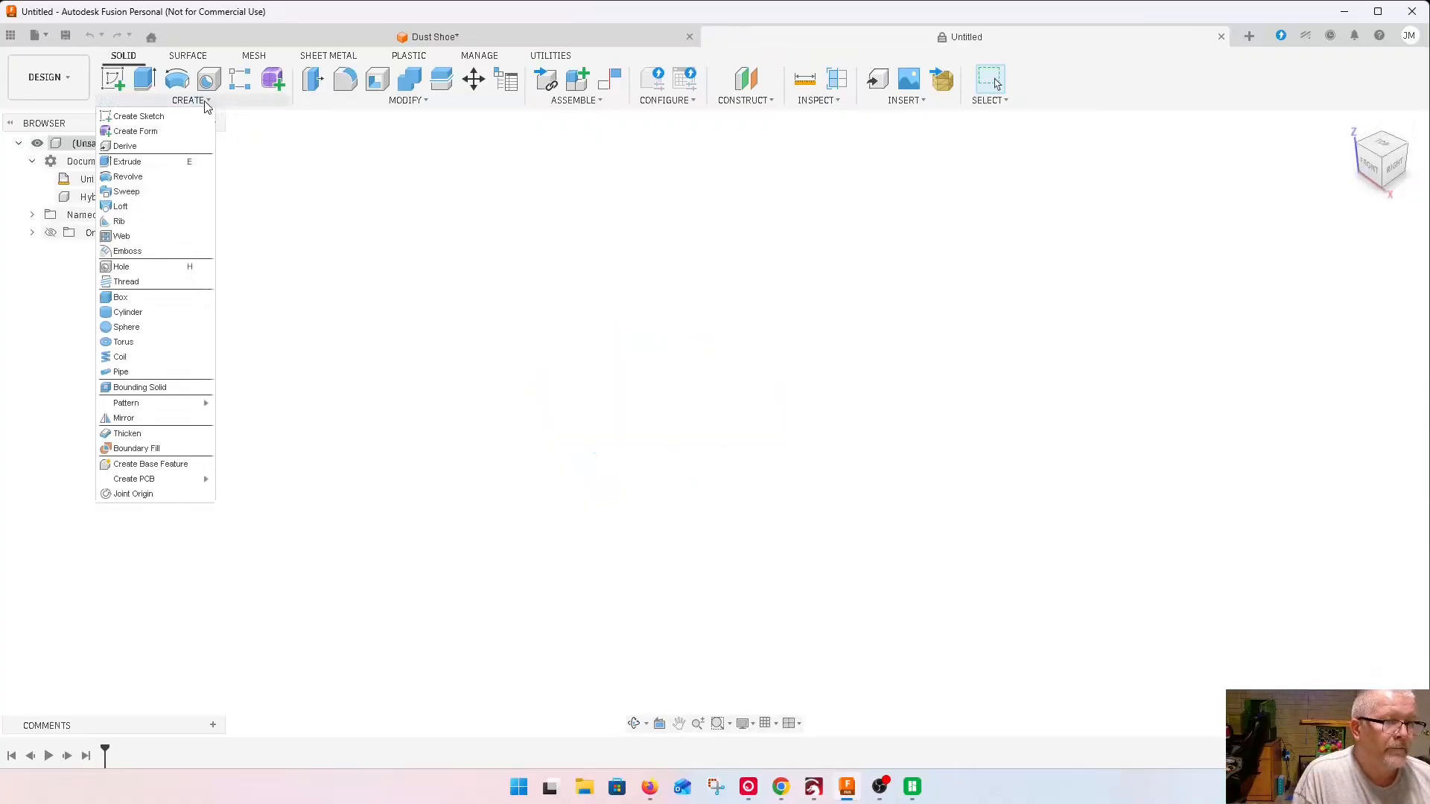
left_click(149, 131)
left_click(774, 424)
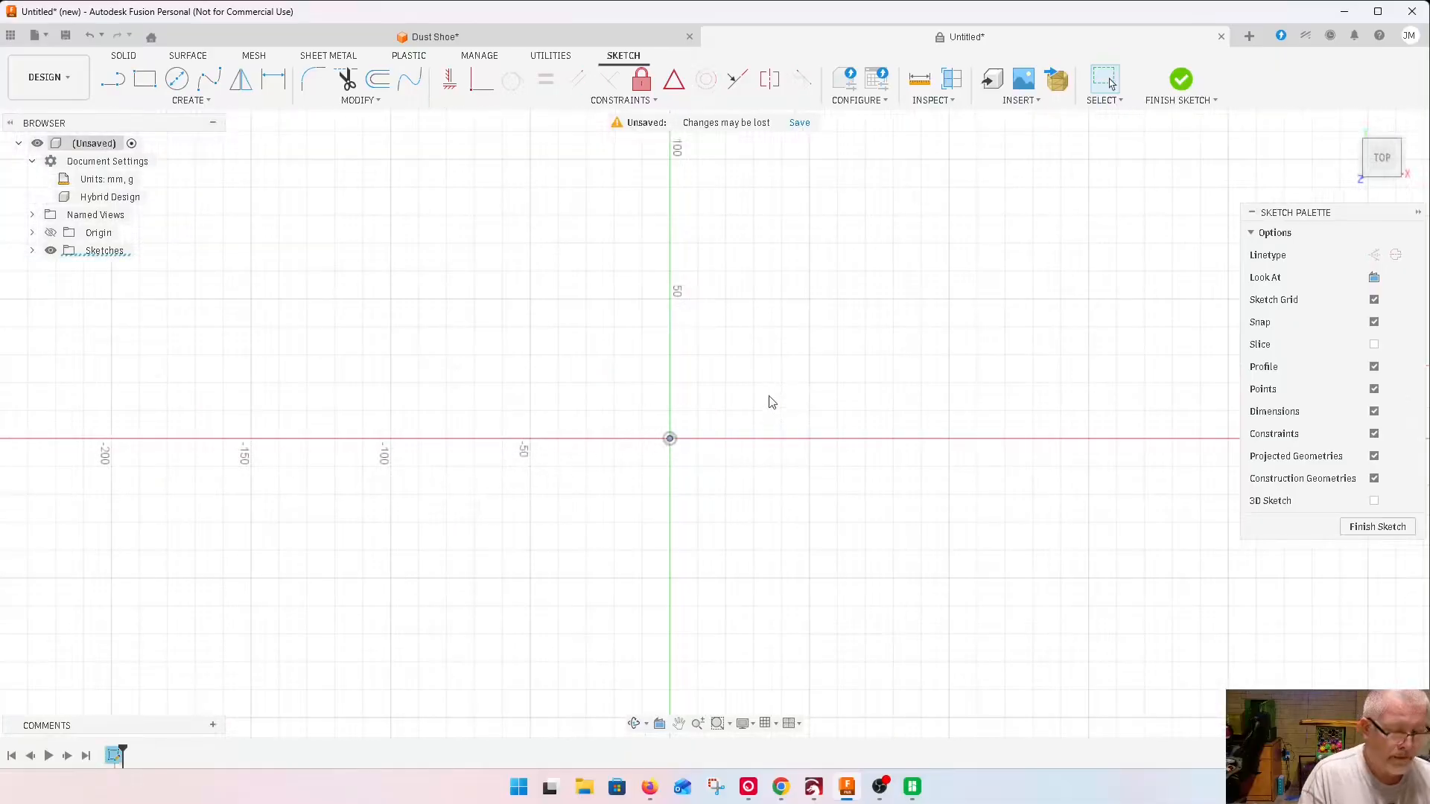
key("ctrl+v")
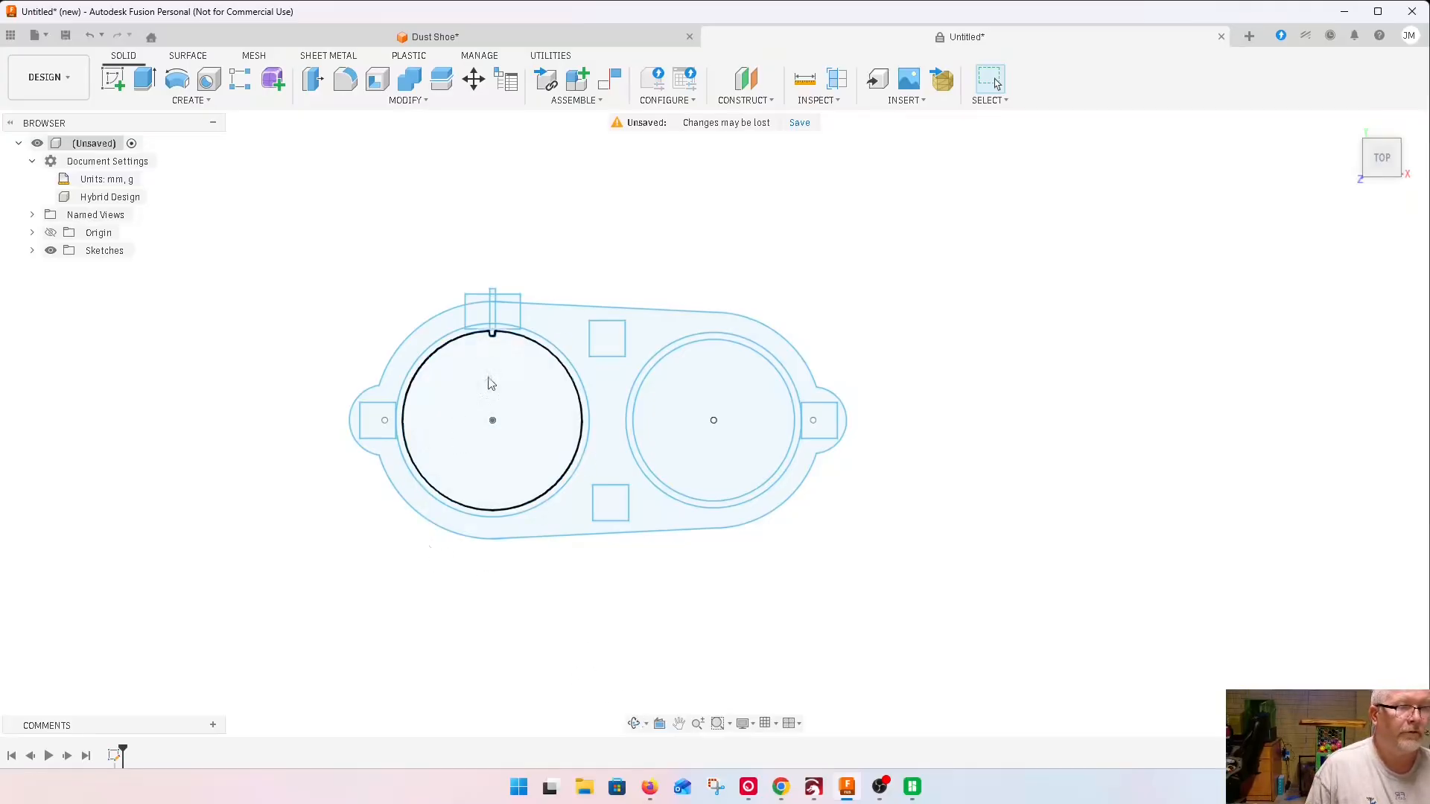
Reopen the pasted sketch and delete the first side and outer edge of the 20 mm clamp rectangle above the large circles
double_click(114, 756)
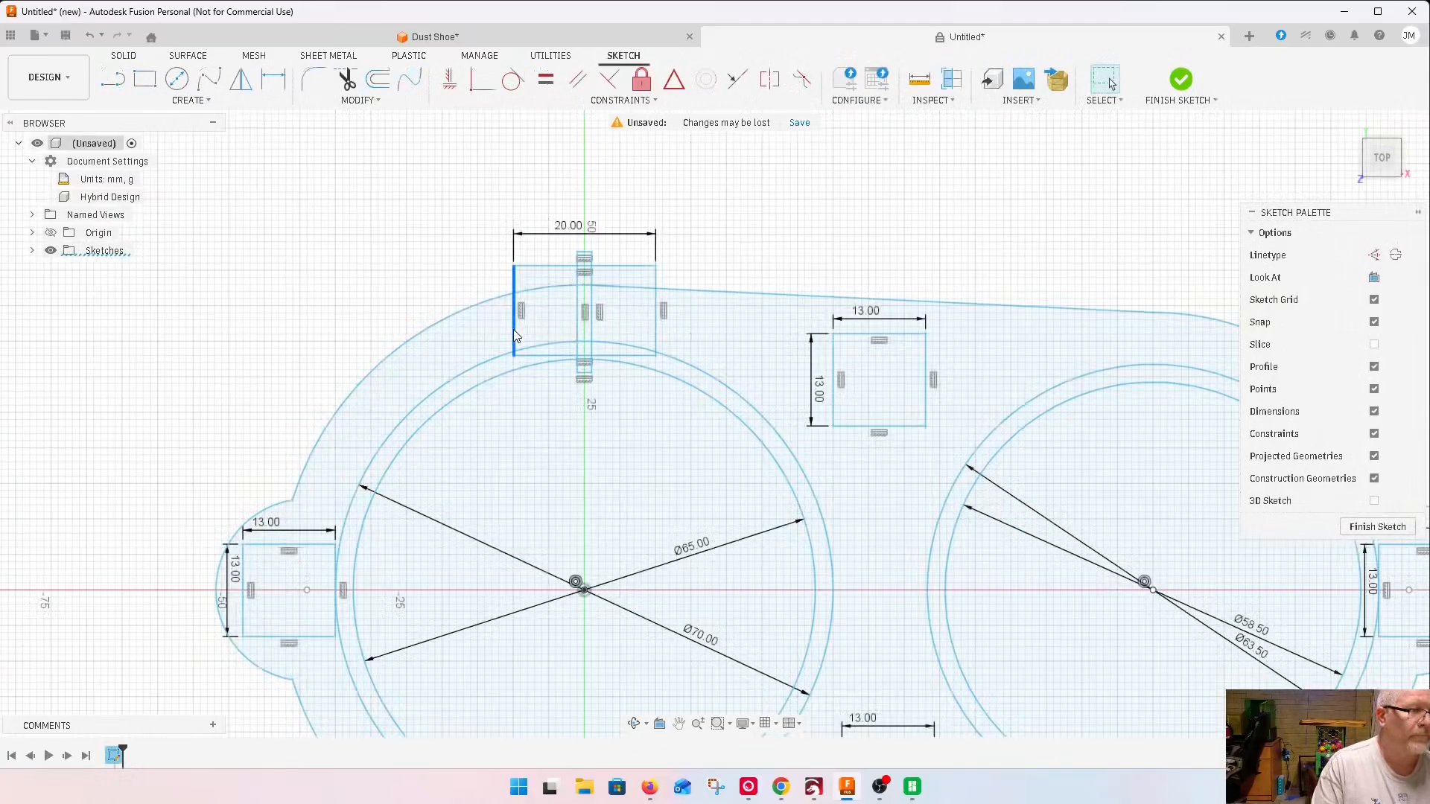
key("Delete")
left_click(543, 266)
key("Delete")
scroll(670, 301, "up", 3)
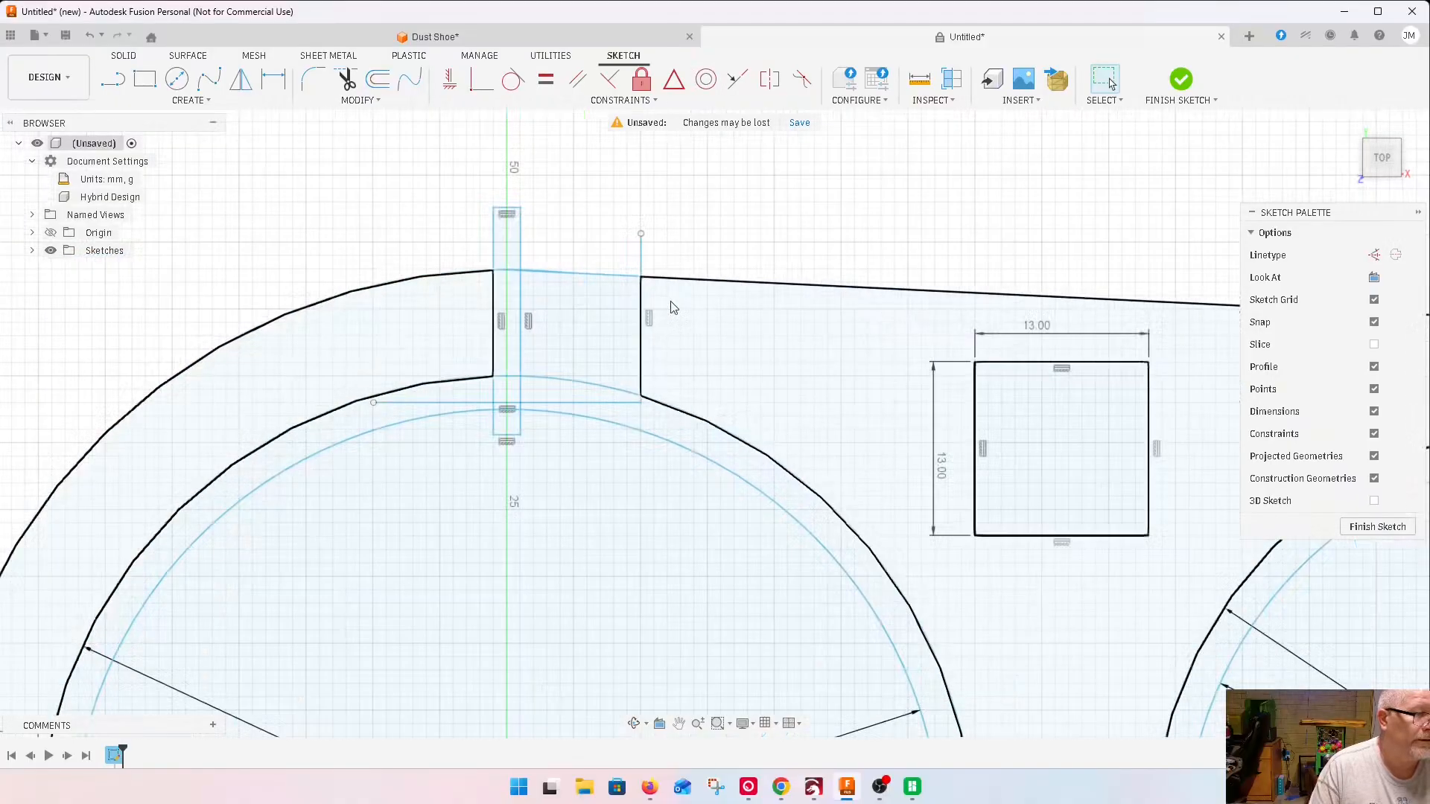
Delete both long sides and the outer end of the narrow clamp slot
left_click(521, 244)
key("Delete")
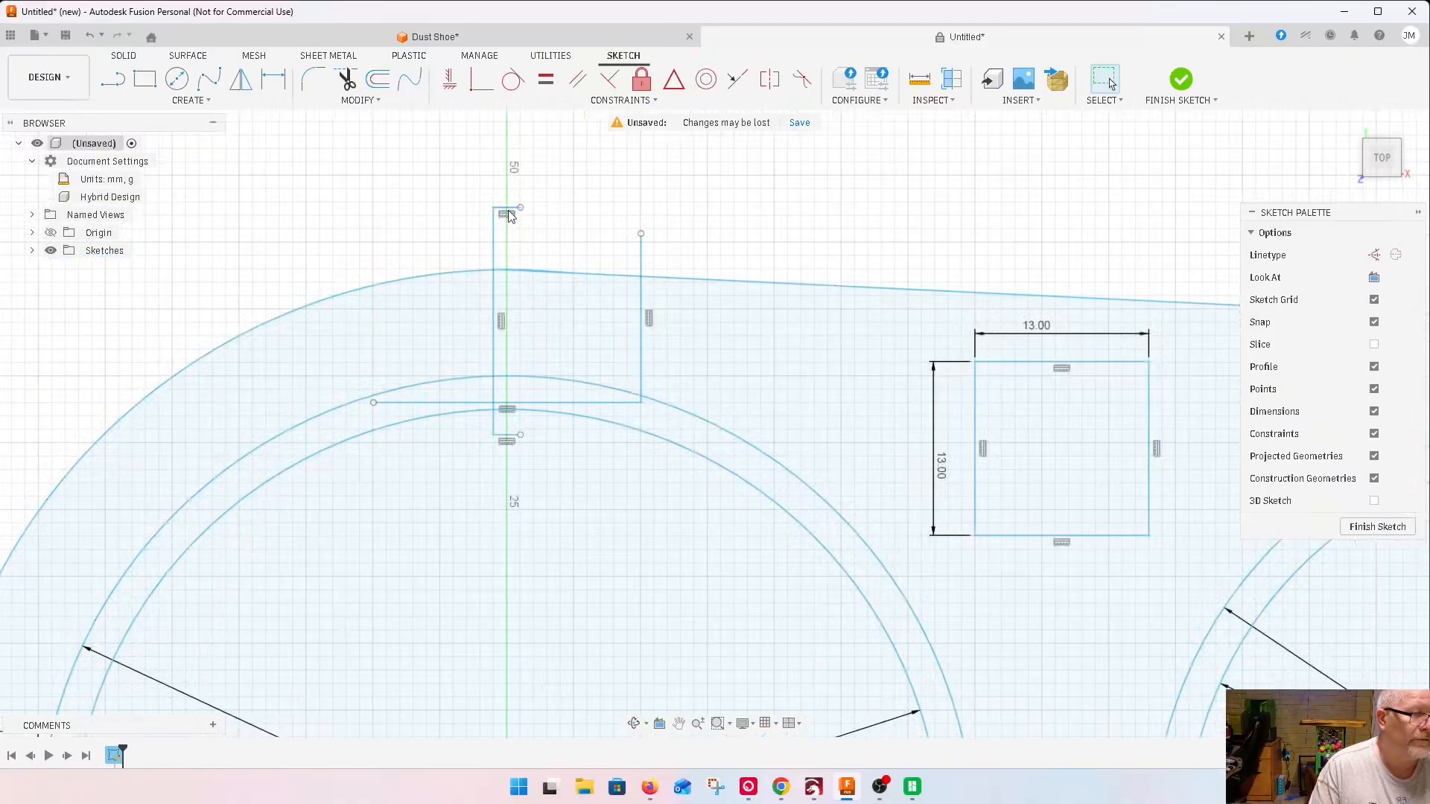
left_click(511, 209)
key("Delete")
left_click(497, 250)
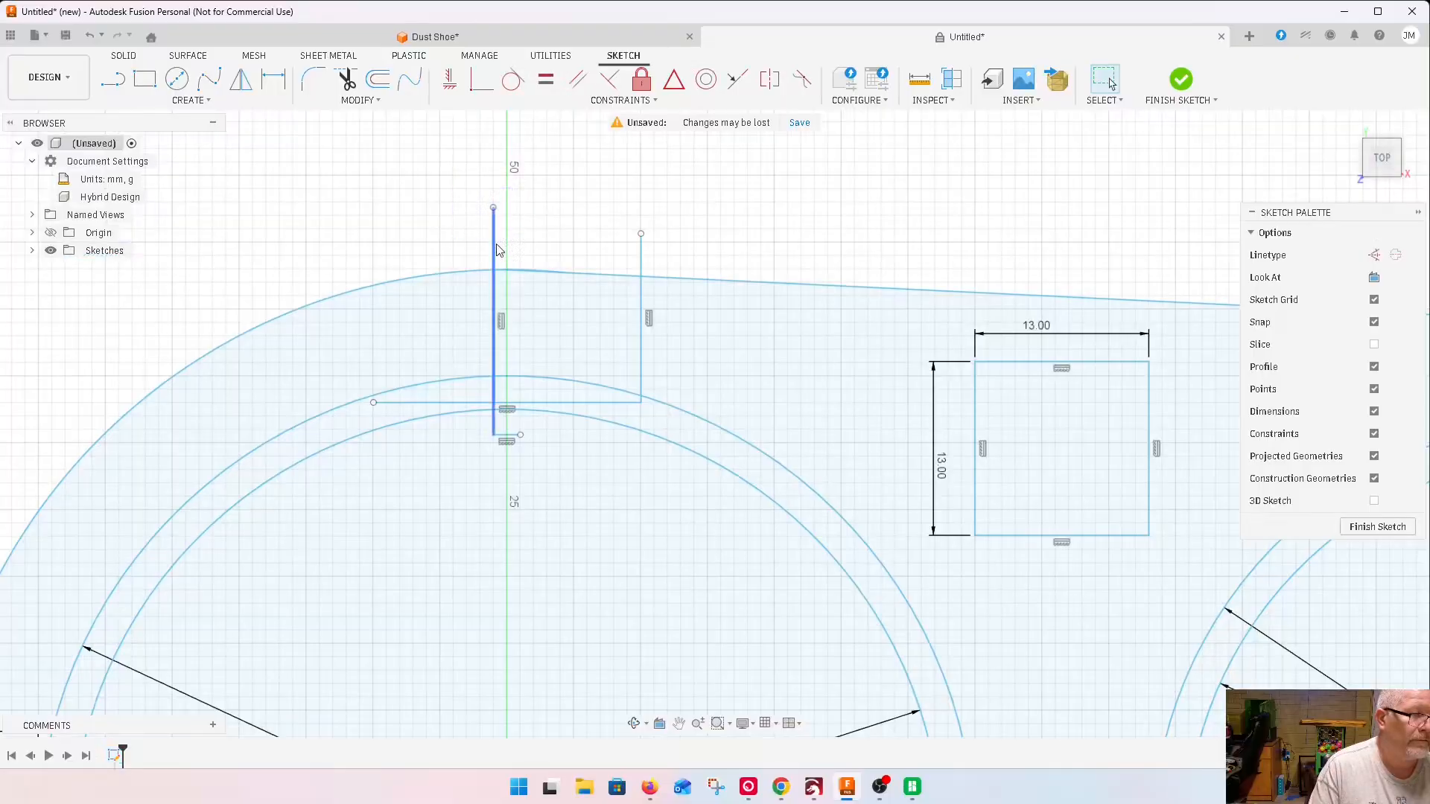
key("Delete")
Delete the inner edge and remaining side of the 20 mm clamp rectangle
left_click(571, 403)
key("Delete")
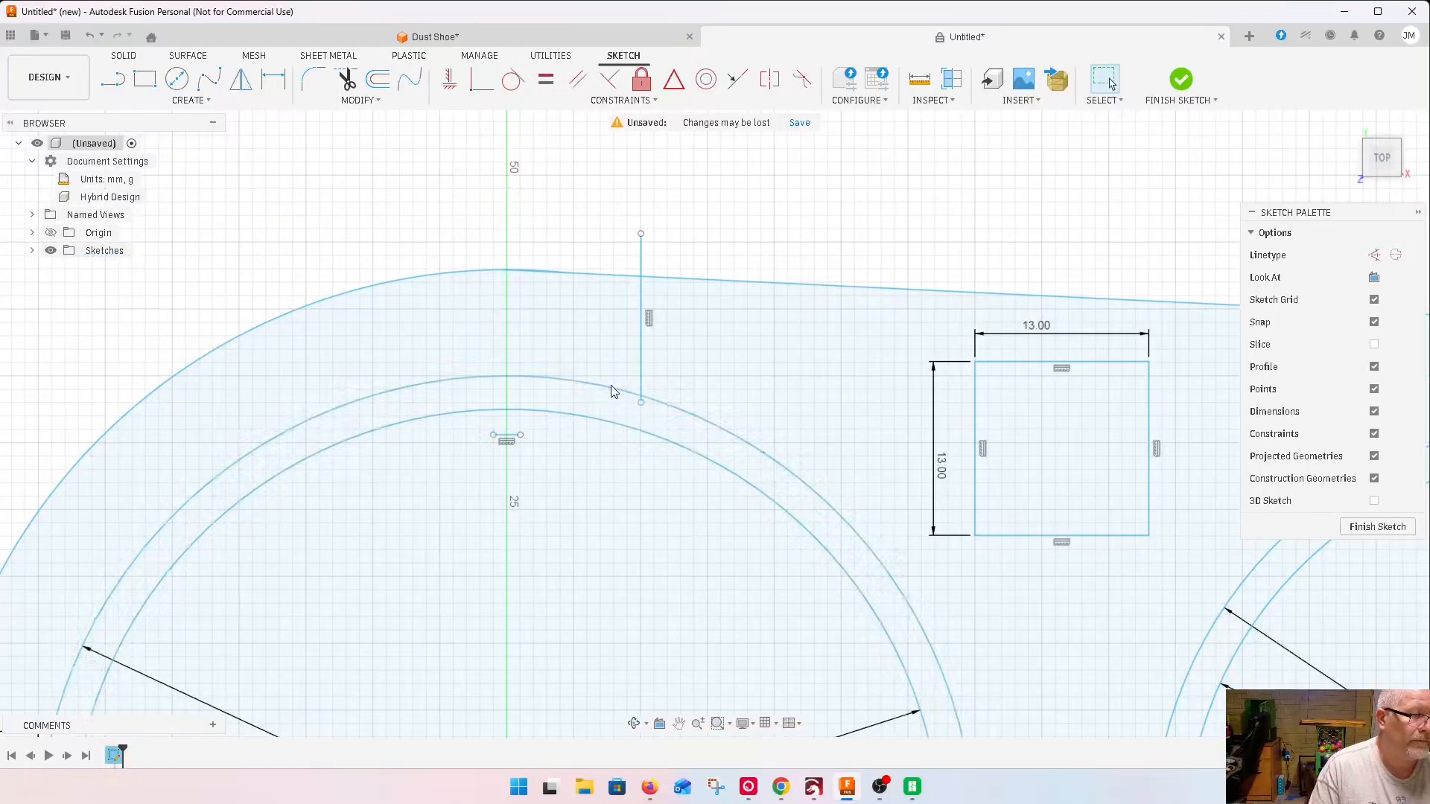
left_click(641, 373)
key("Delete")
Draw a 76 mm diameter circle centred on the origin, concentric with the 65 mm and 70 mm circles
scroll(370, 273, "down", 4)
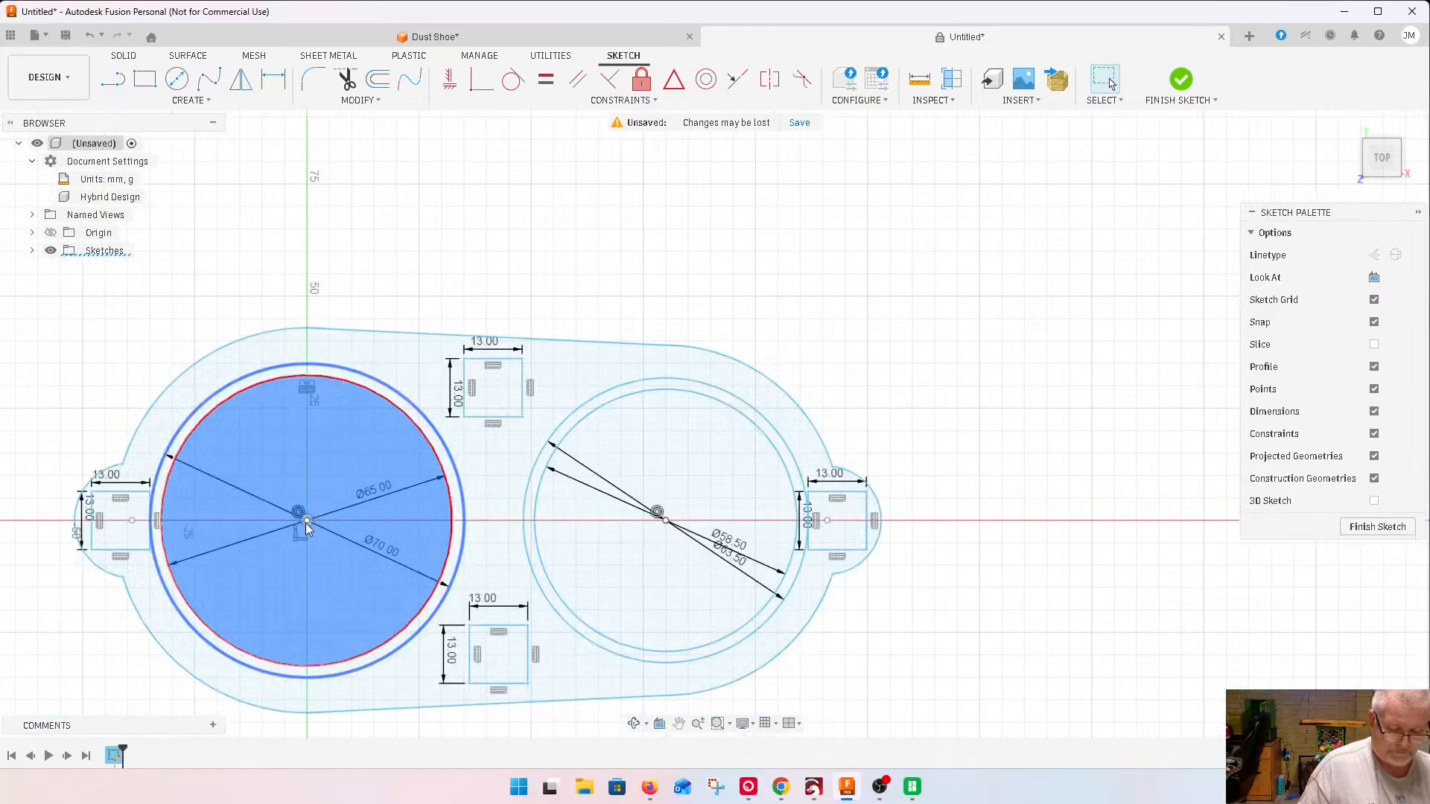
key("c")
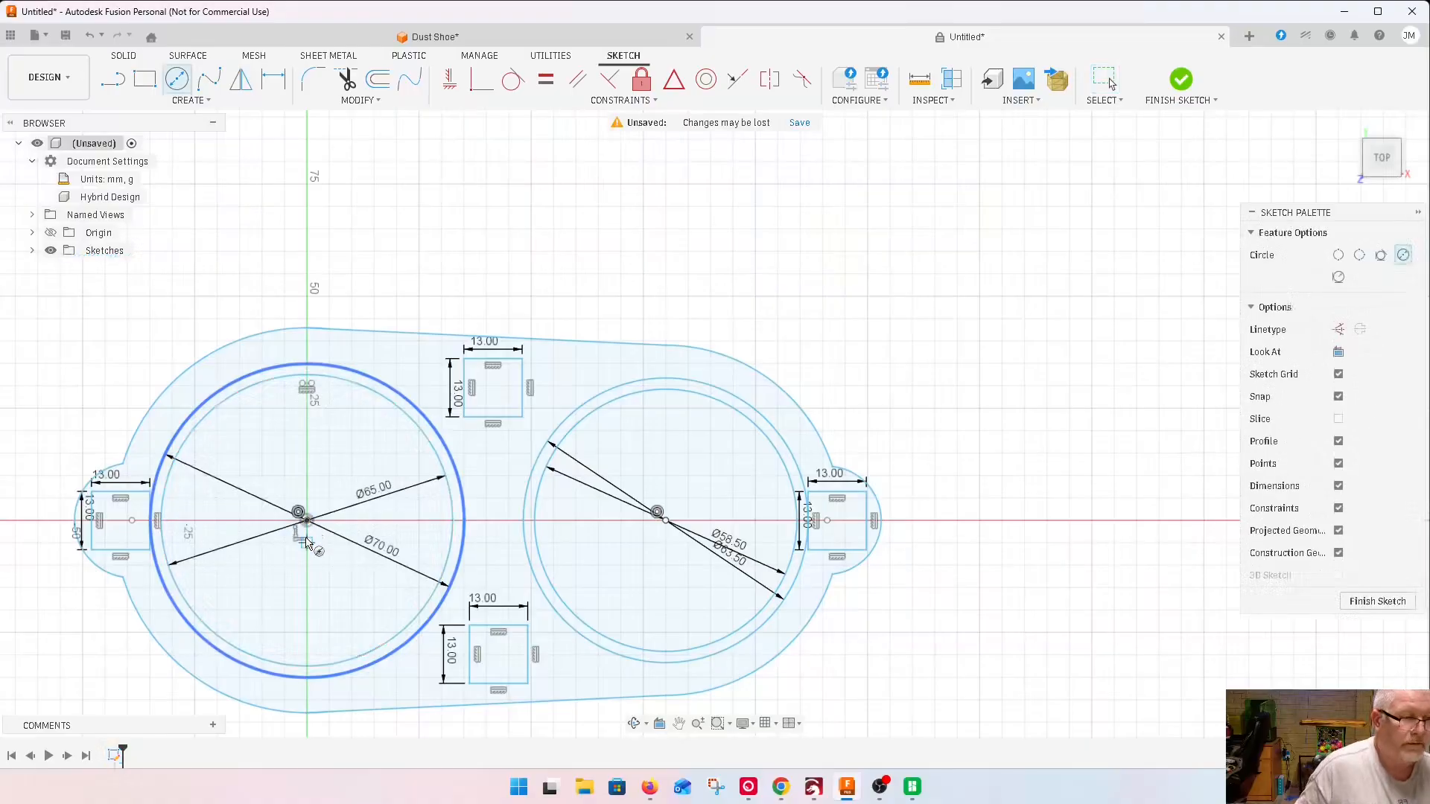
left_click(307, 521)
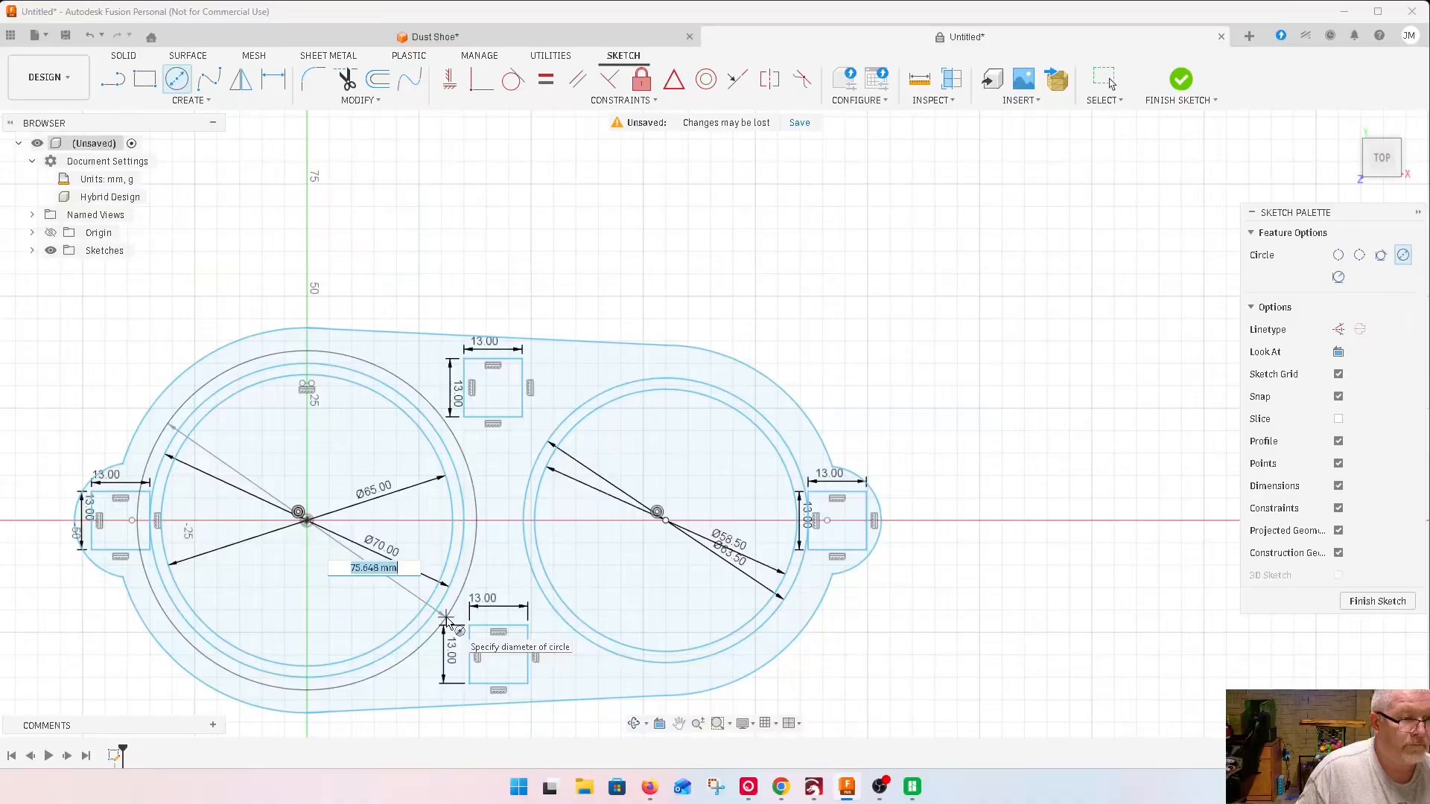
type("76")
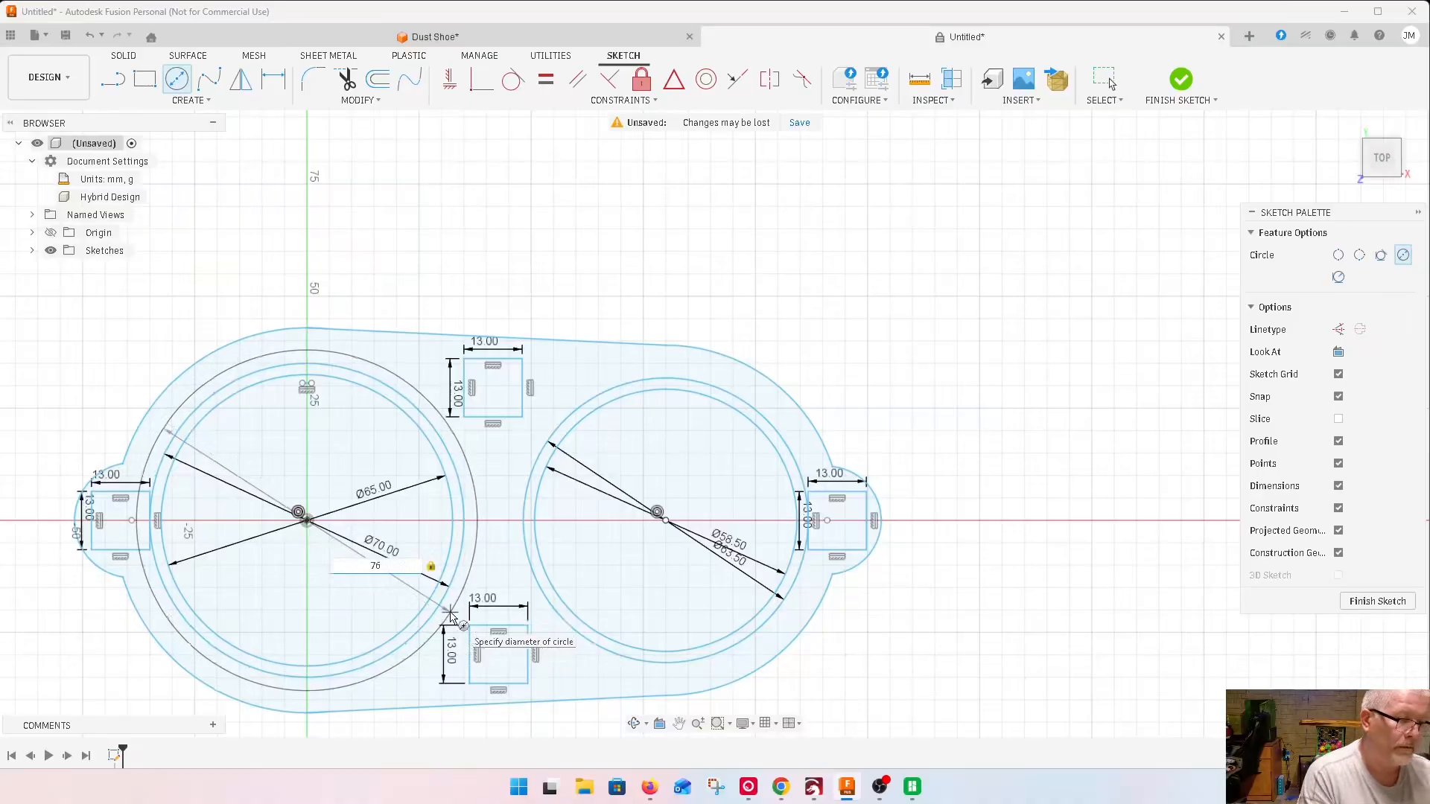
key("Return")
key("Escape")
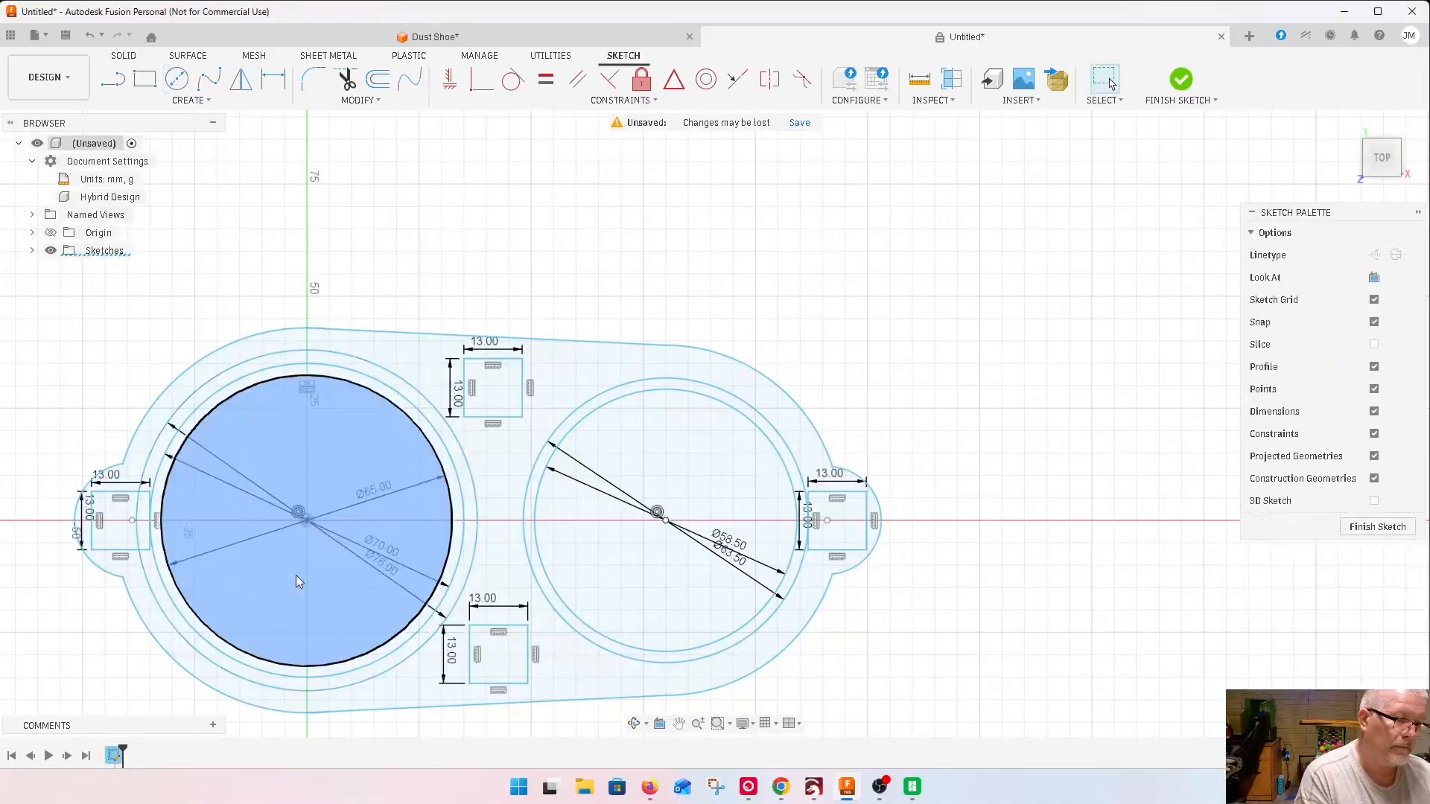
Add an 81 mm diameter circle centred on the origin, outside the 76 mm circle
key("c")
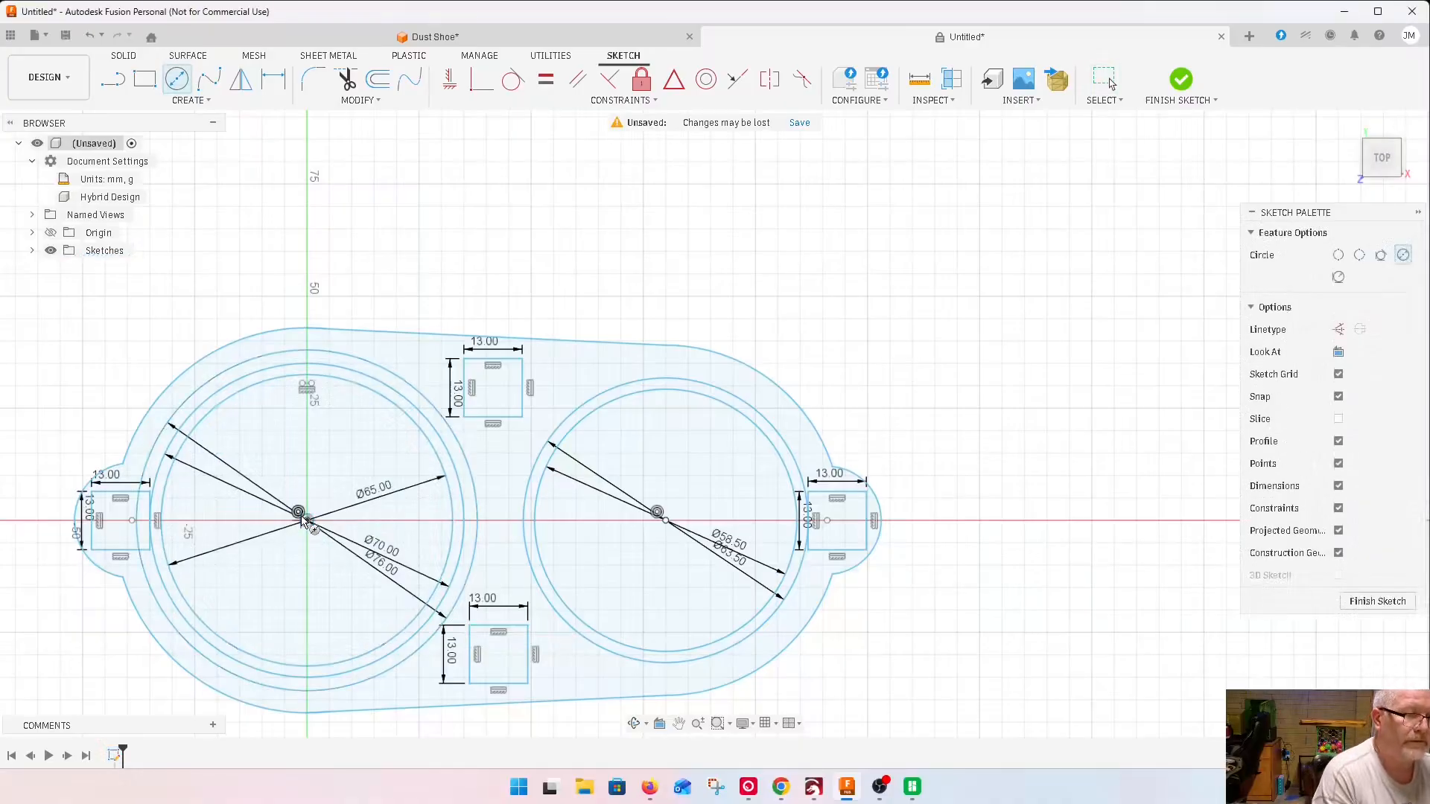
left_click(305, 520)
type("81")
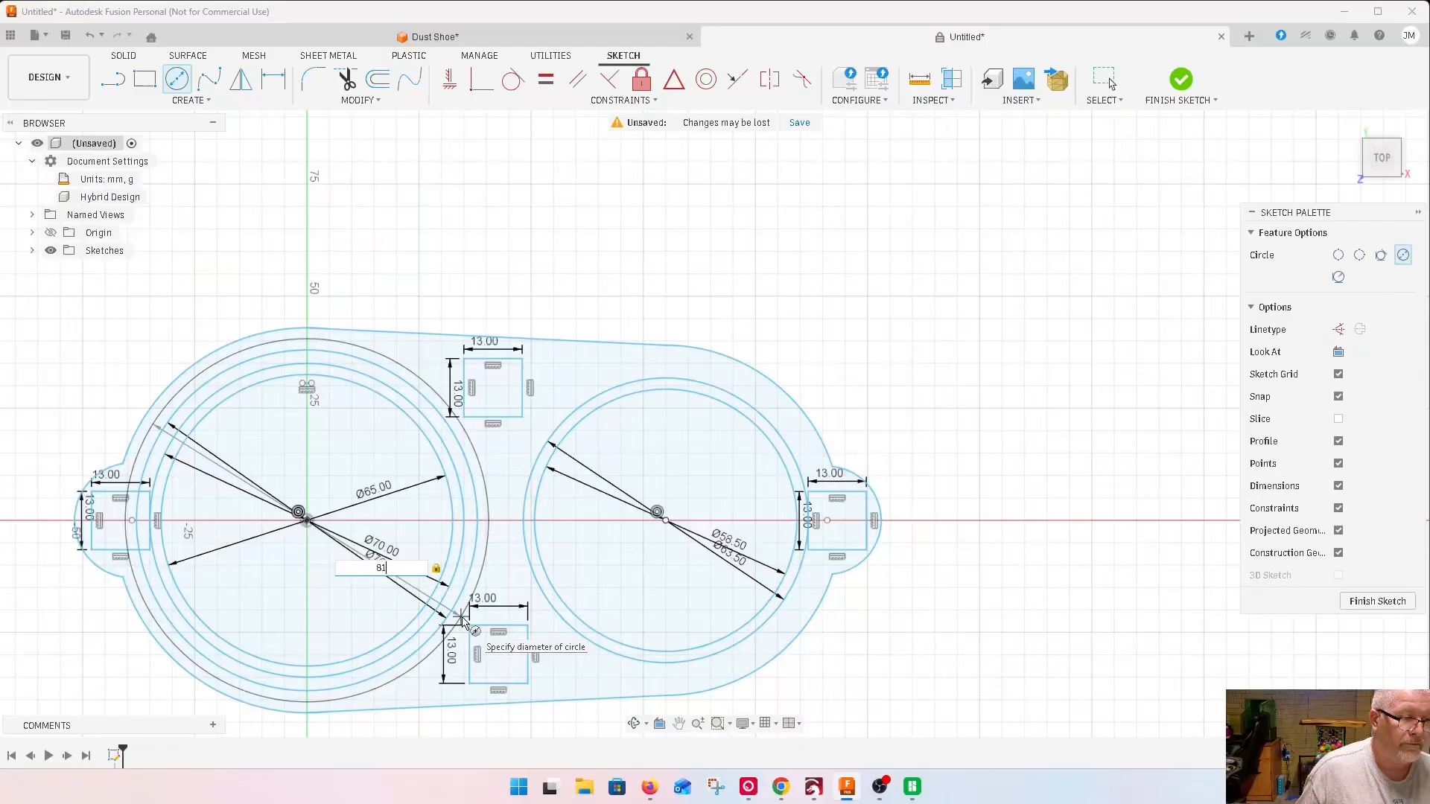
key("Return")
key("Escape")
Draw a 67 mm diameter circle concentric with the 58.5 mm and 63.5 mm circles
scroll(700, 551, "up", 2)
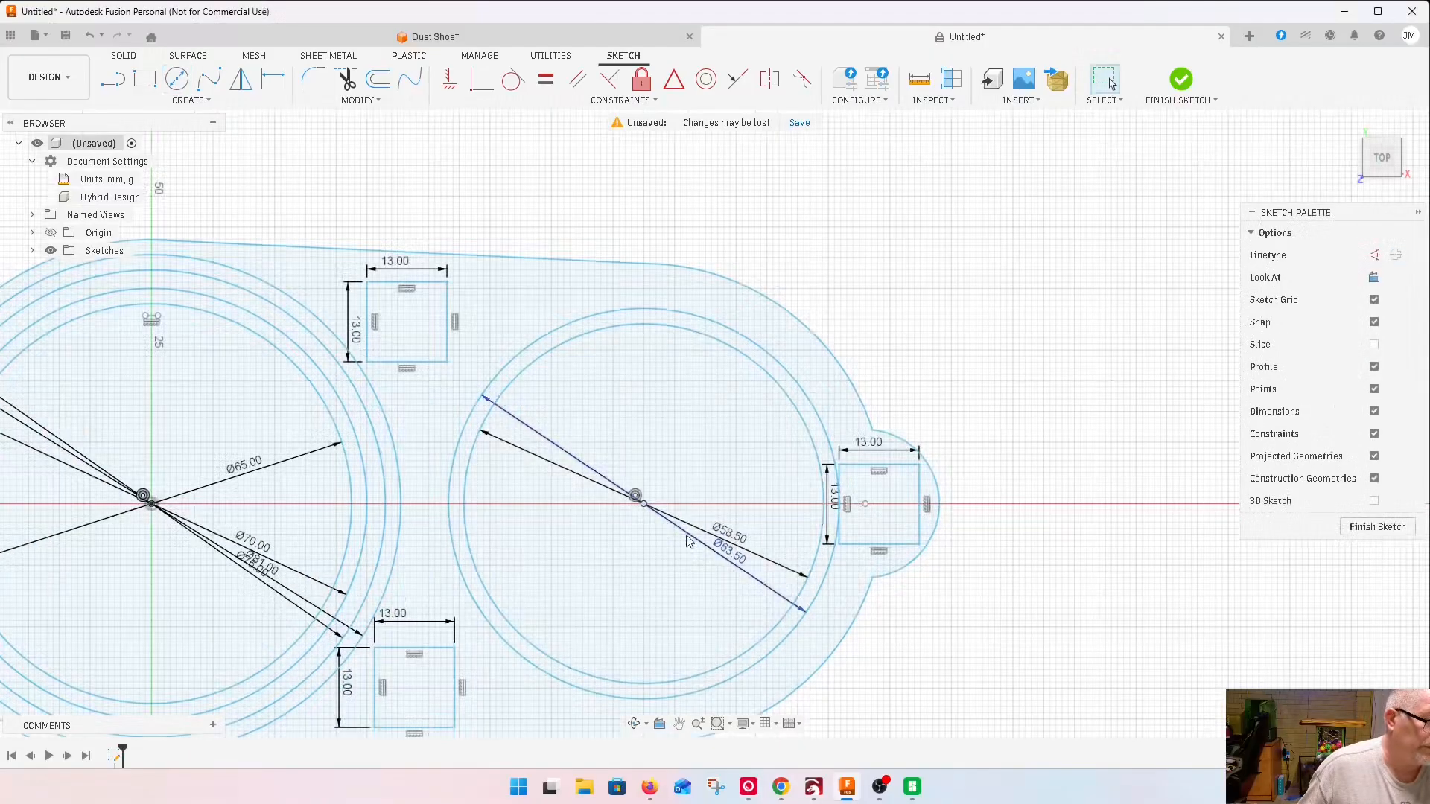
left_click(645, 554)
key("c")
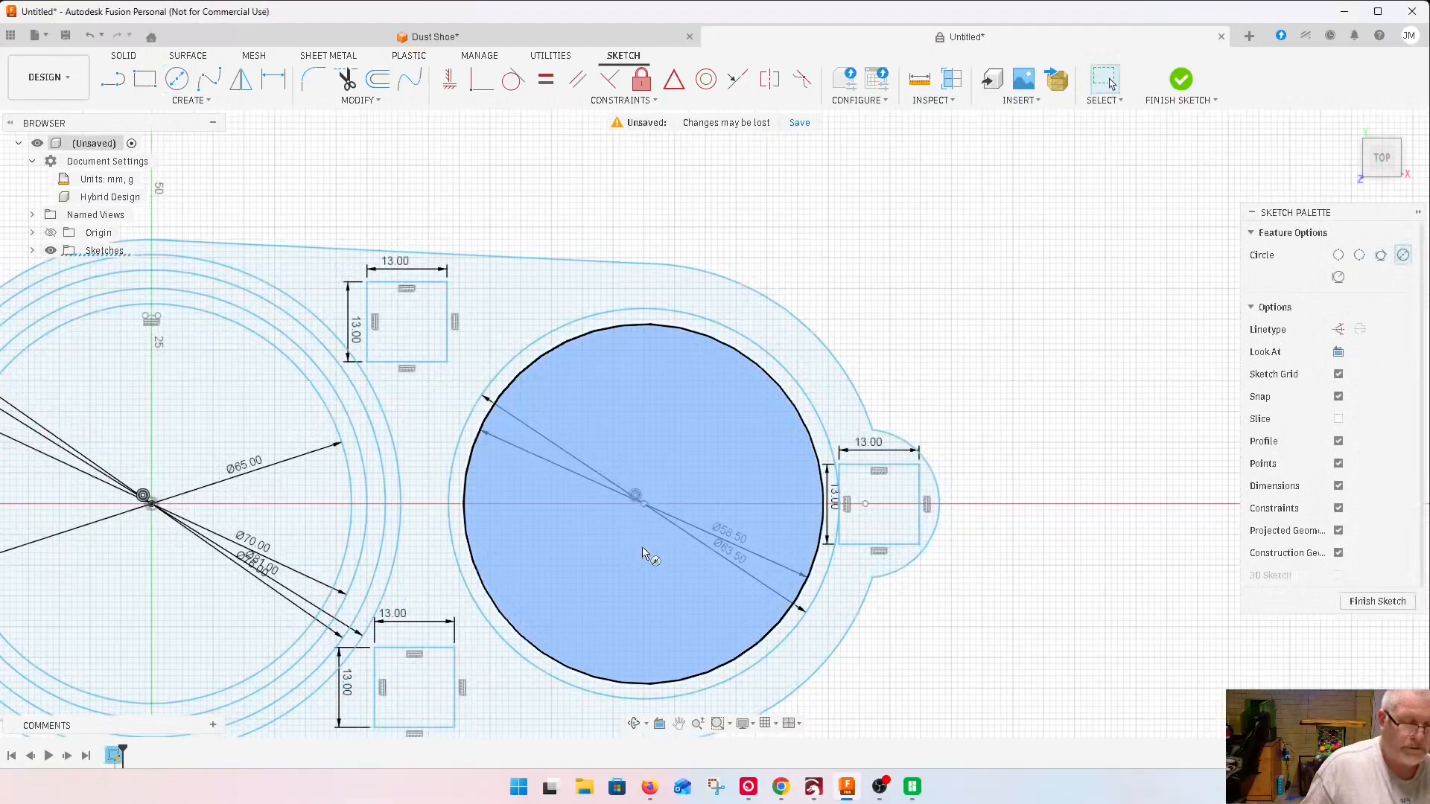
left_click(645, 505)
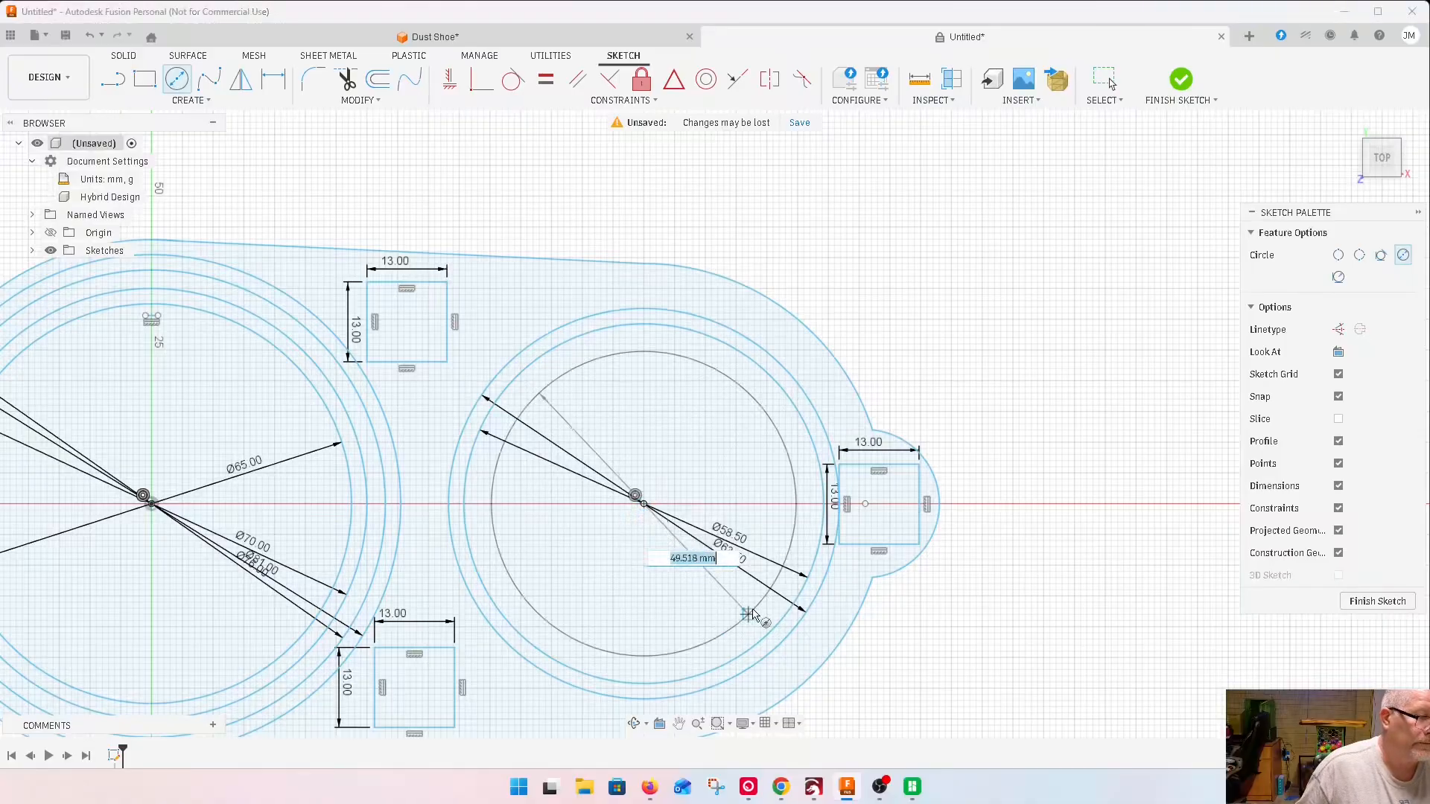
type("67")
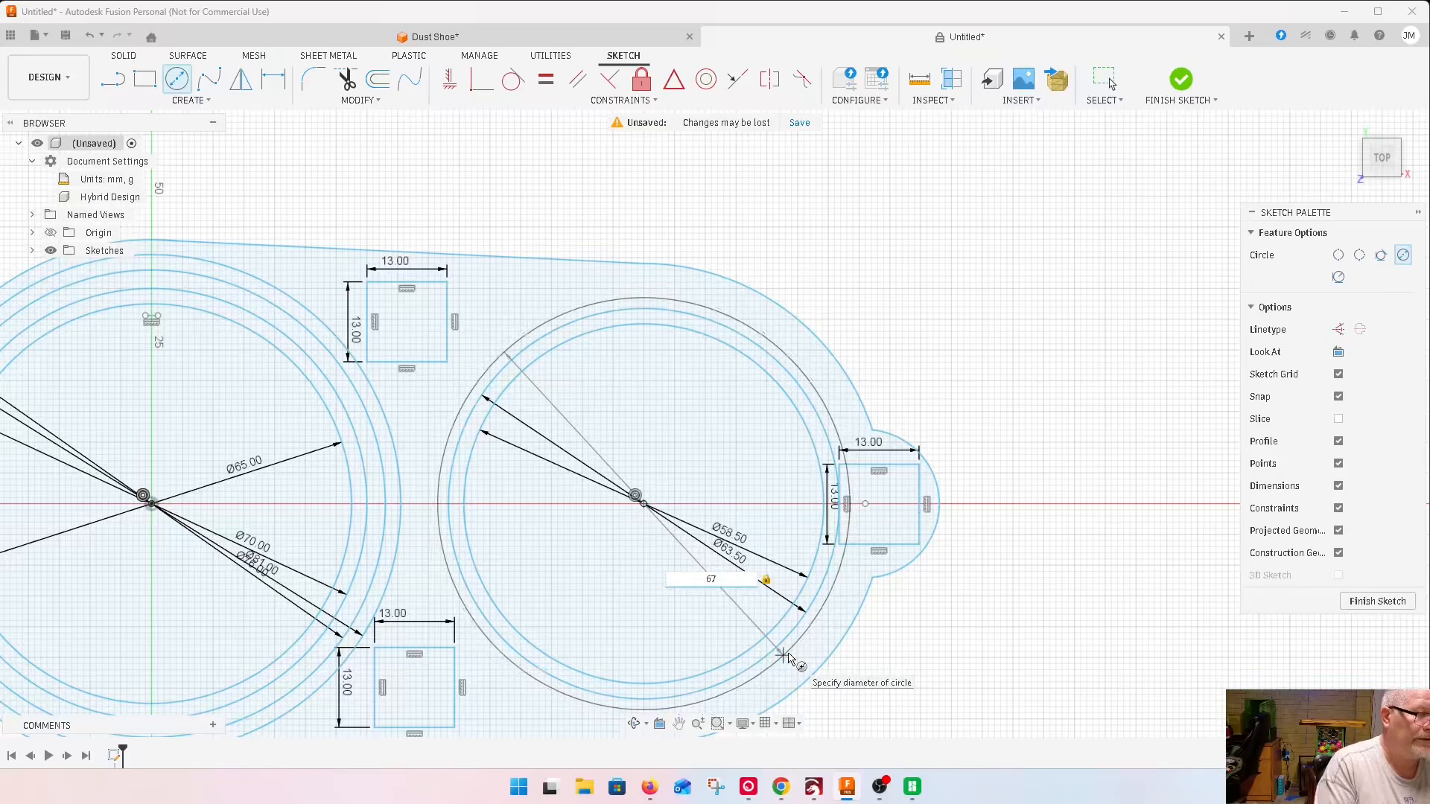
key("Return")
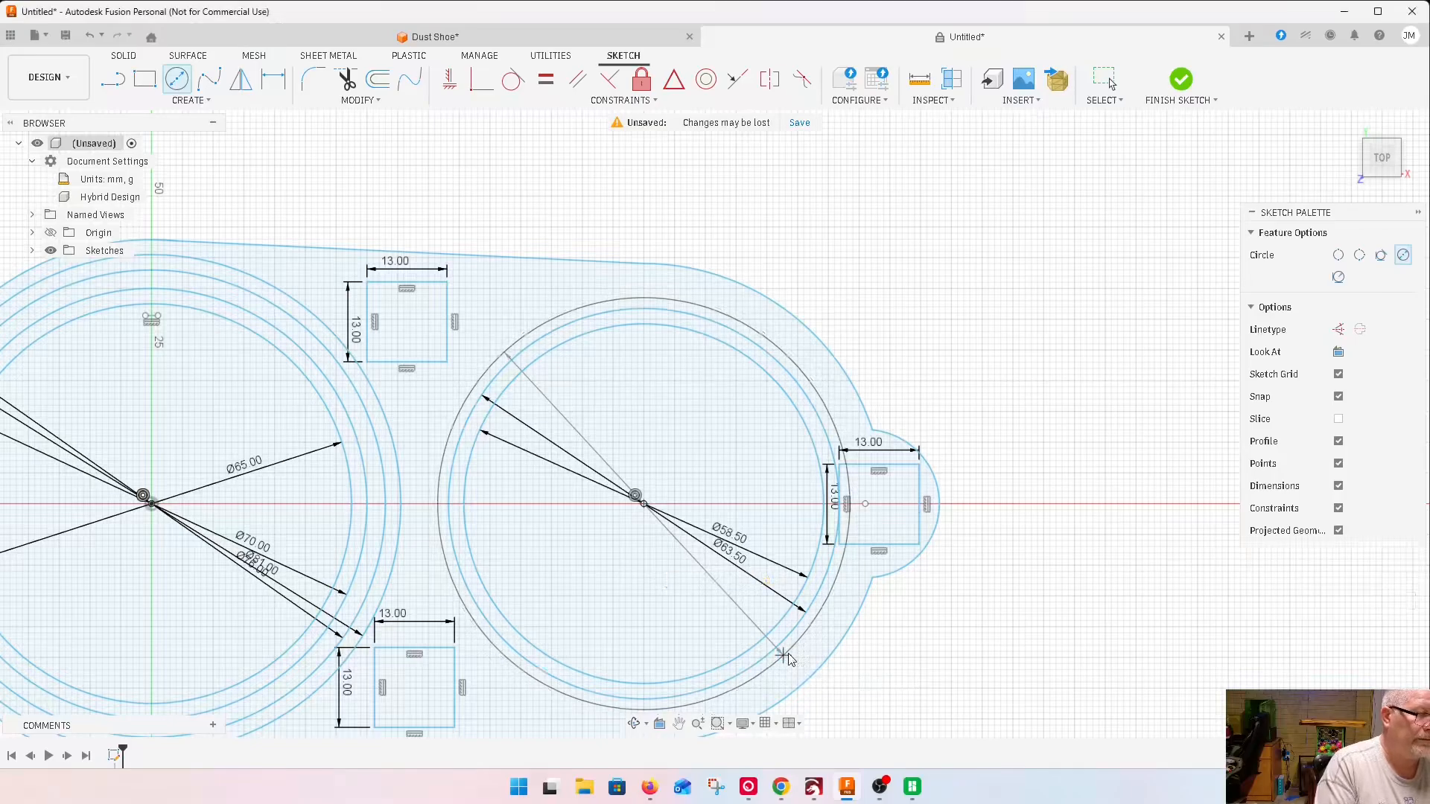
key("Escape")
Add a 72 mm diameter circle concentric with the 67 mm circle
key("c")
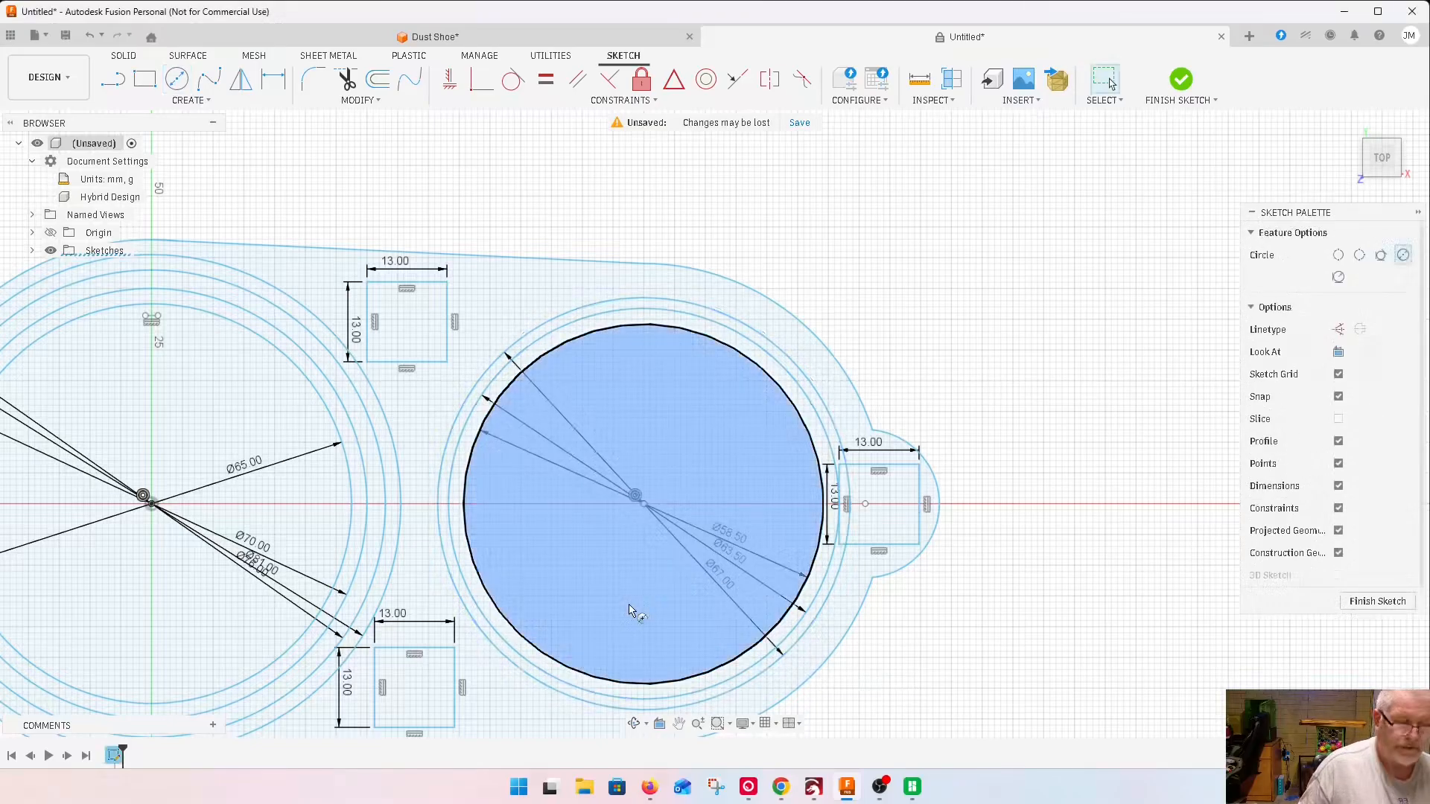
left_click(644, 505)
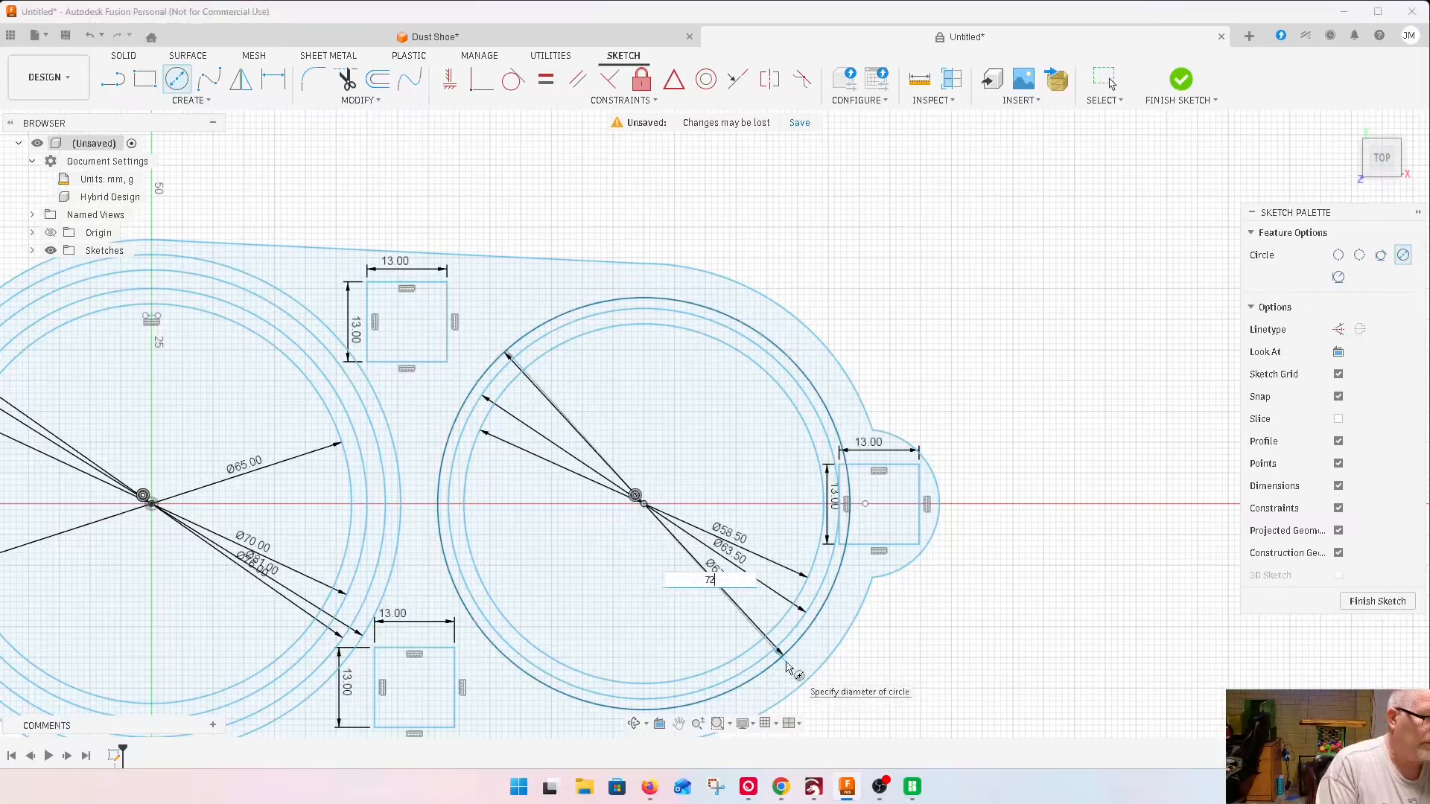
key("Return")
key("Escape")
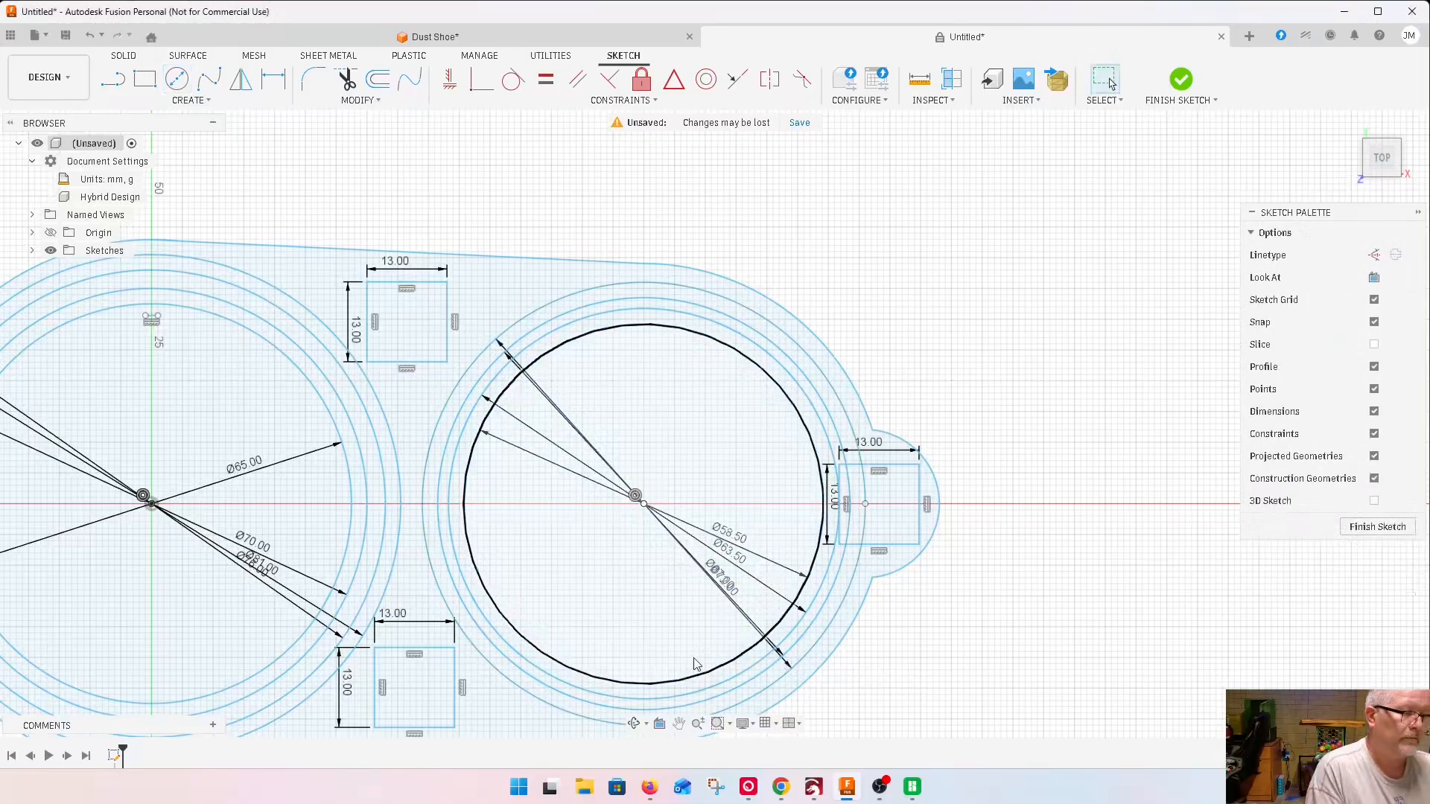
Draw a line from the top of the 81 mm circle to the top of the 72 mm circle, tangent to the 72 mm circle
scroll(687, 325, "down", 3)
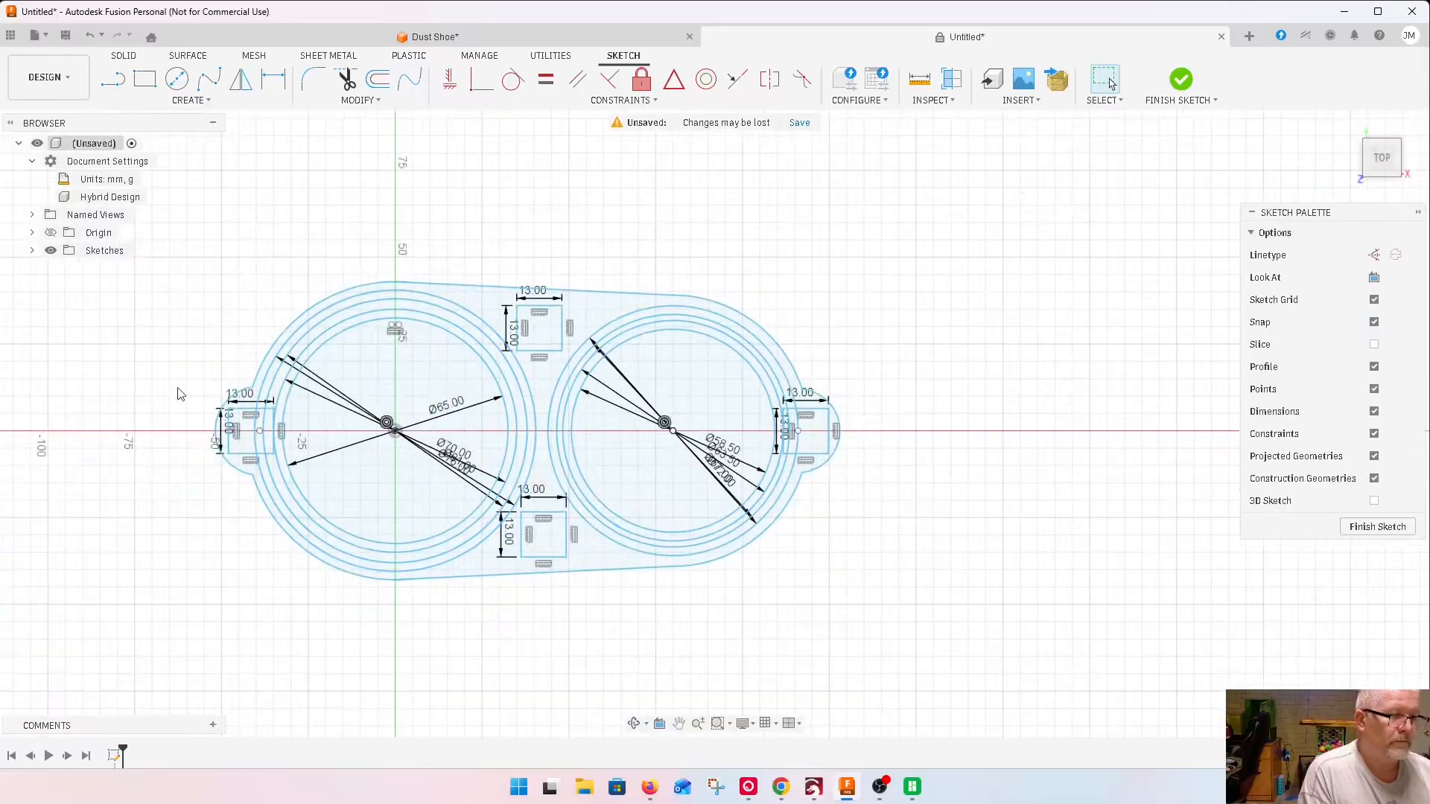
scroll(180, 386, "up", 1)
scroll(179, 388, "down", 3)
scroll(447, 320, "up", 3)
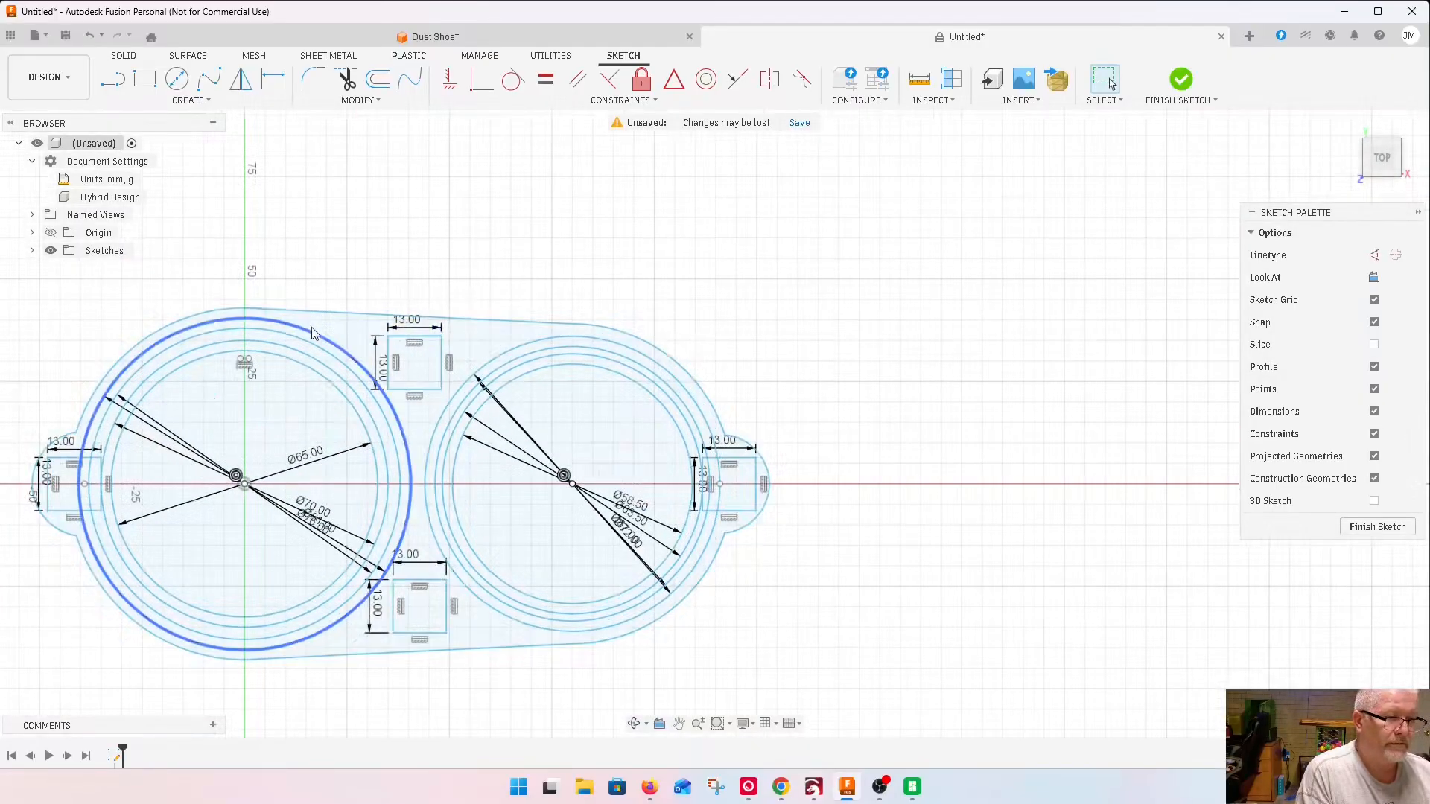
left_click(339, 324)
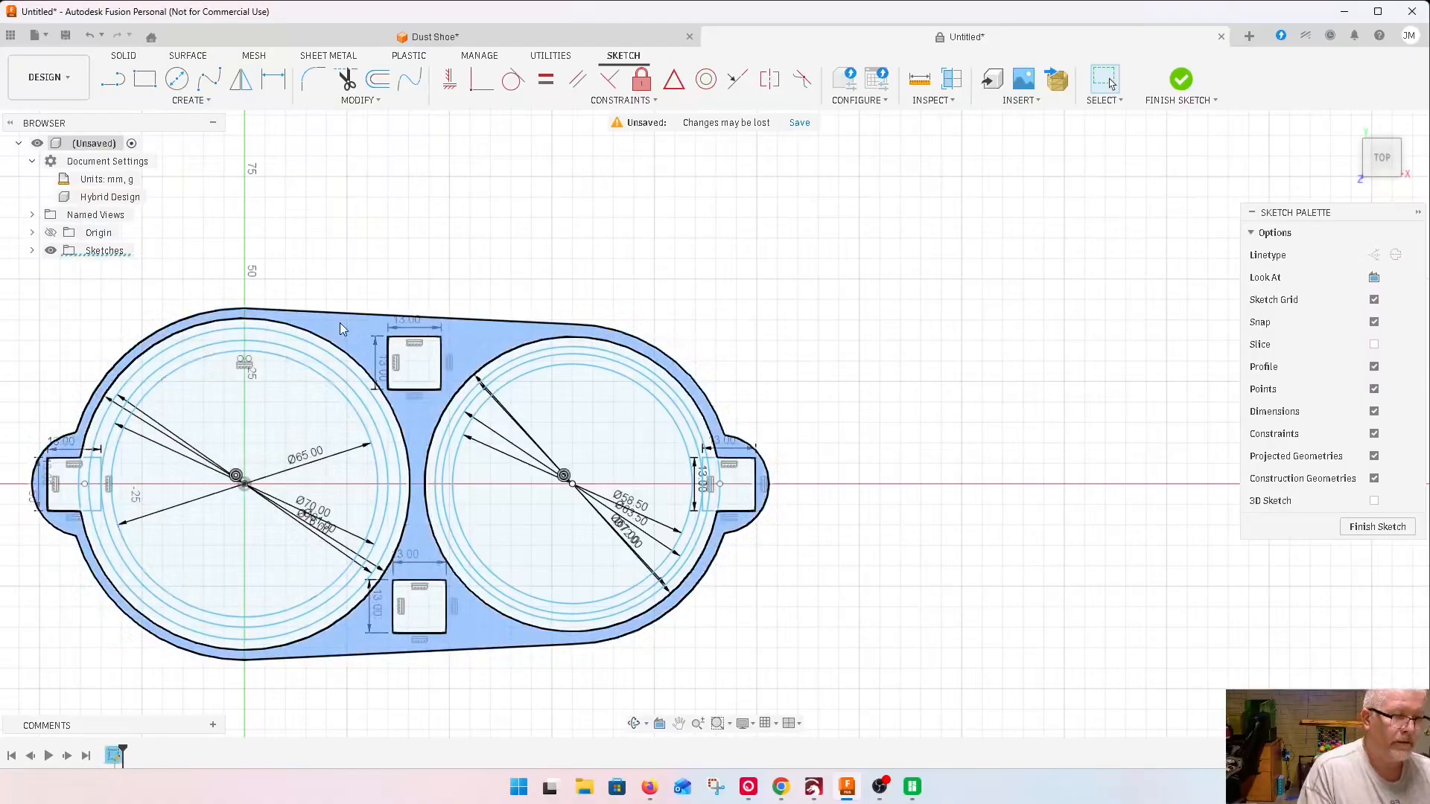
key("l")
scroll(246, 343, "up", 2)
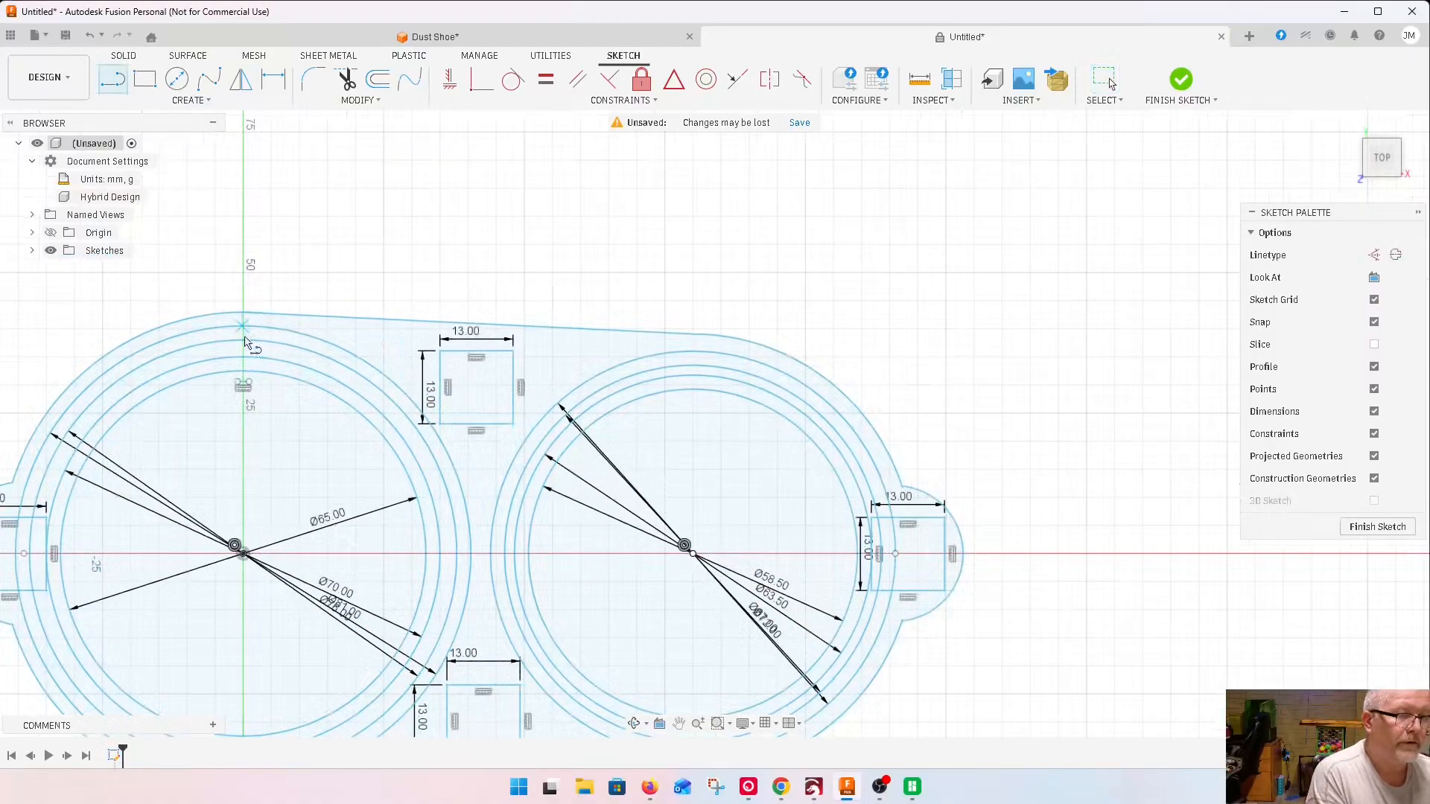
left_click(247, 333)
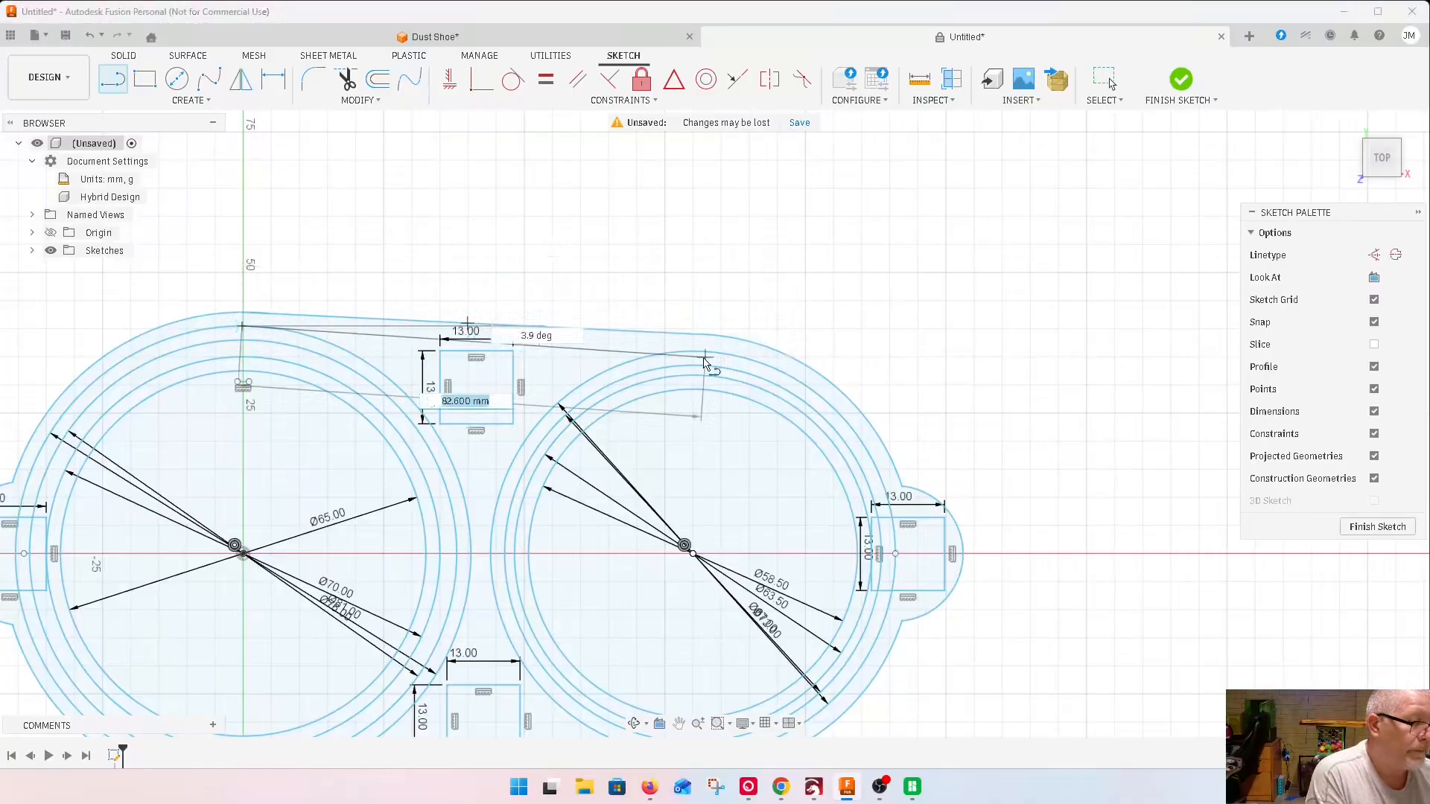
scroll(708, 353, "up", 3)
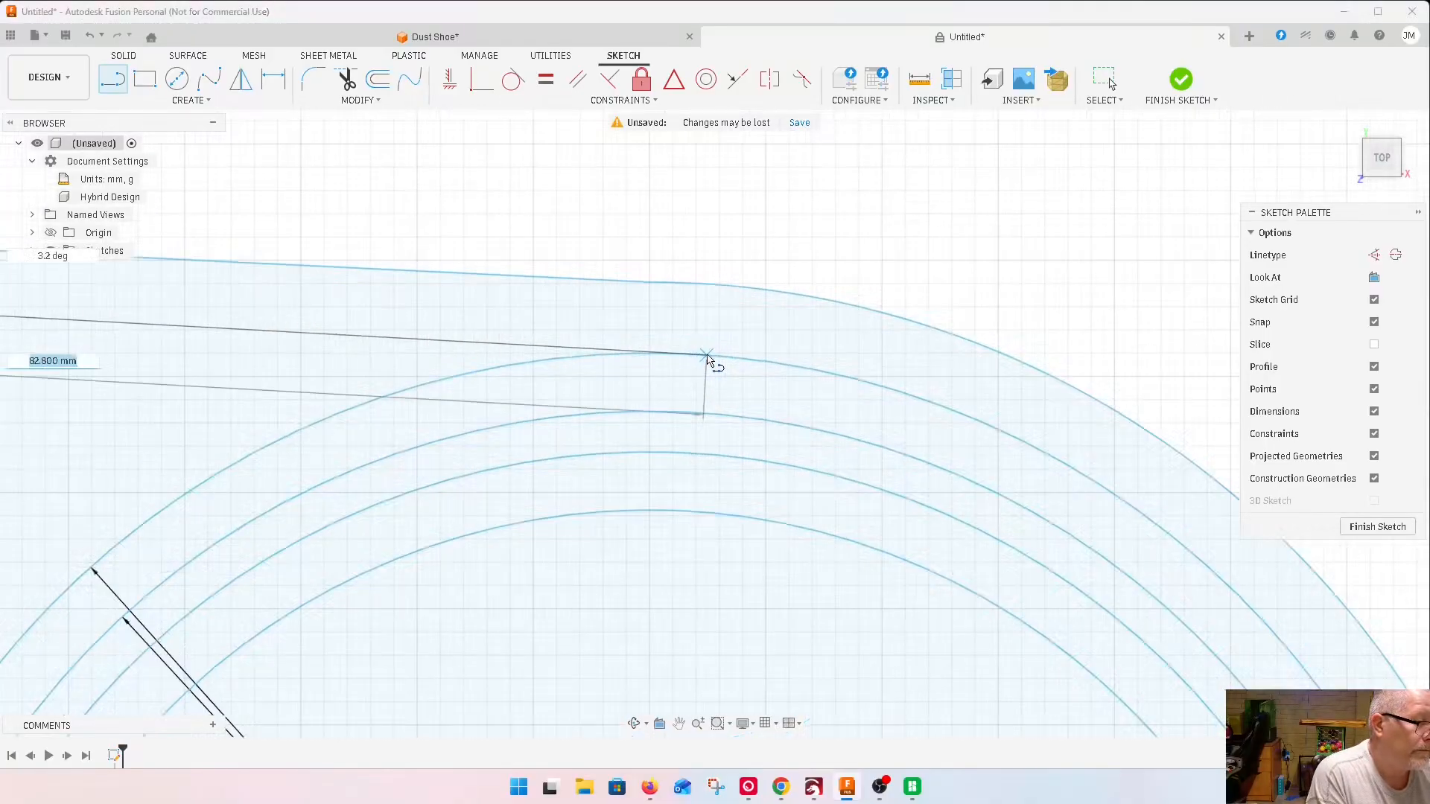
double_click(693, 355)
scroll(683, 268, "down", 5)
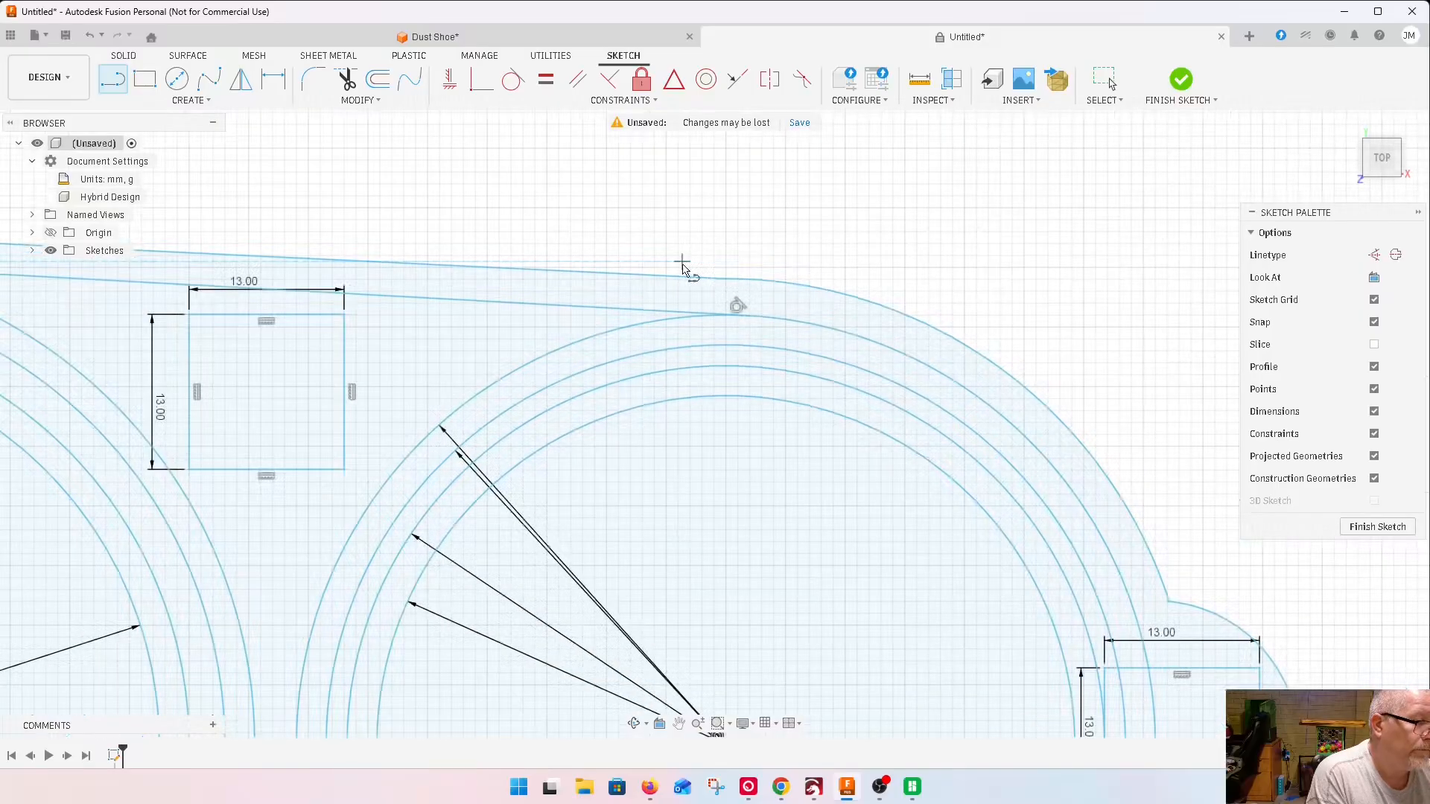
Draw a matching line from the bottom of the 81 mm circle to the underside of the 72 mm circle, tangent to the latter
scroll(382, 598, "up", 3)
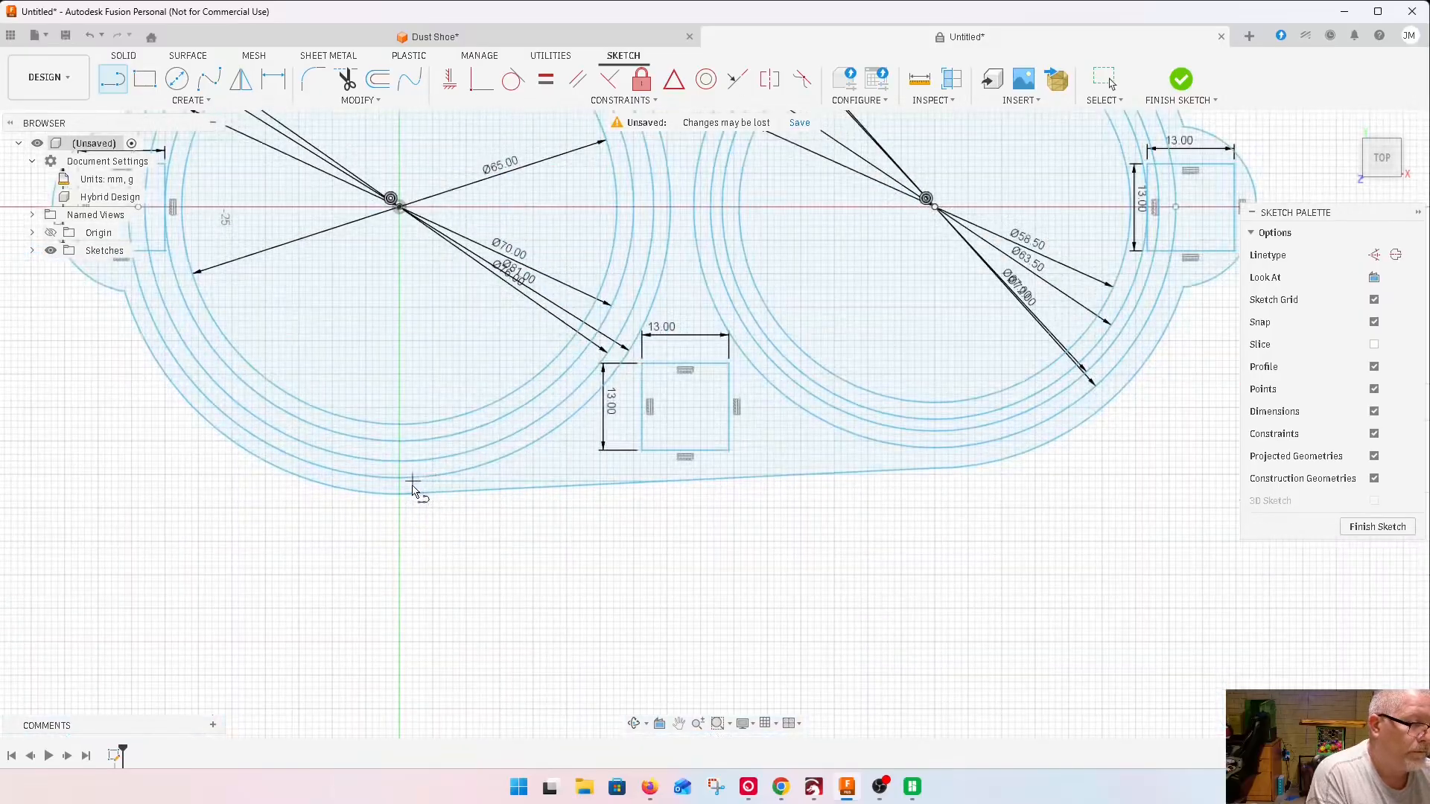
left_click(398, 479)
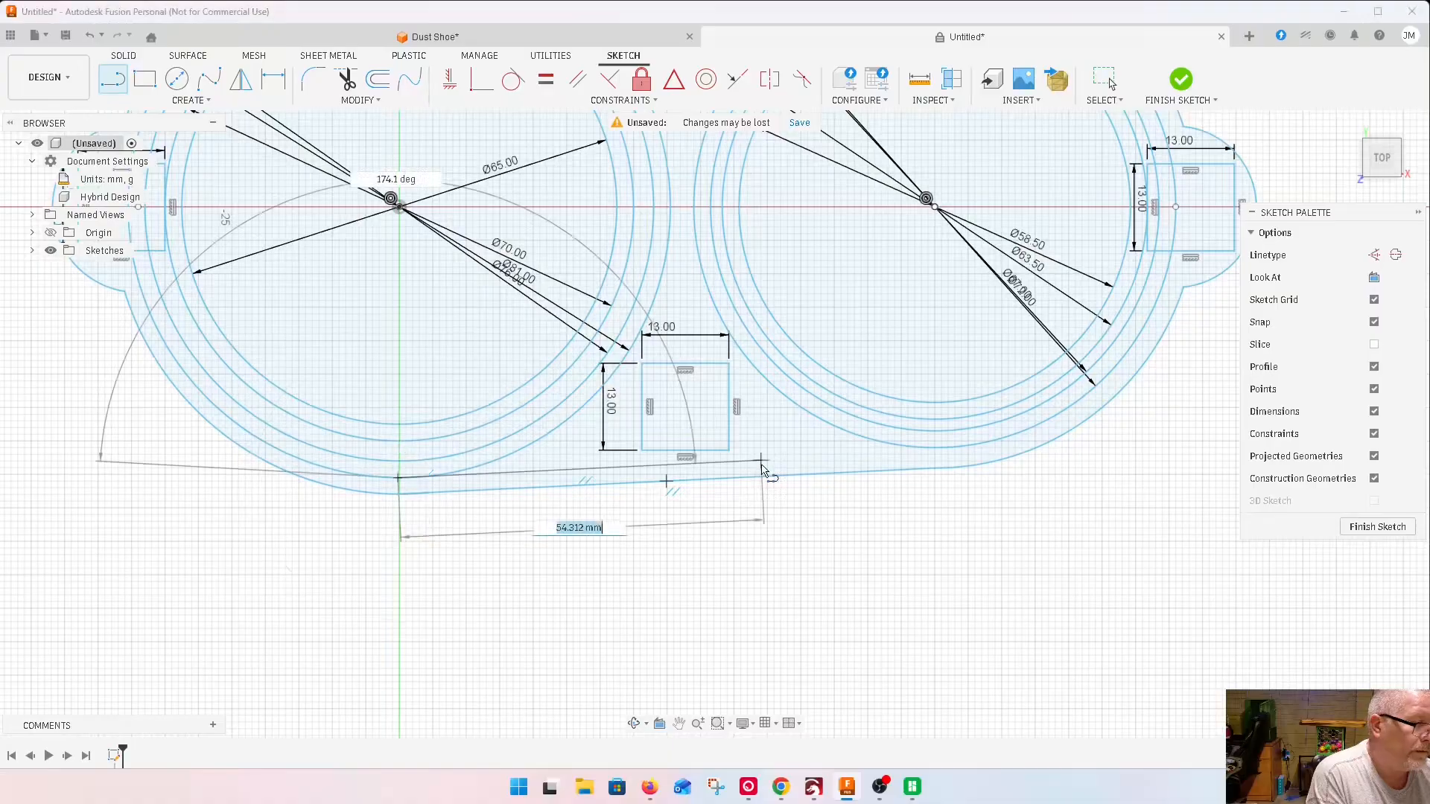
double_click(947, 450)
scroll(250, 536, "down", 1)
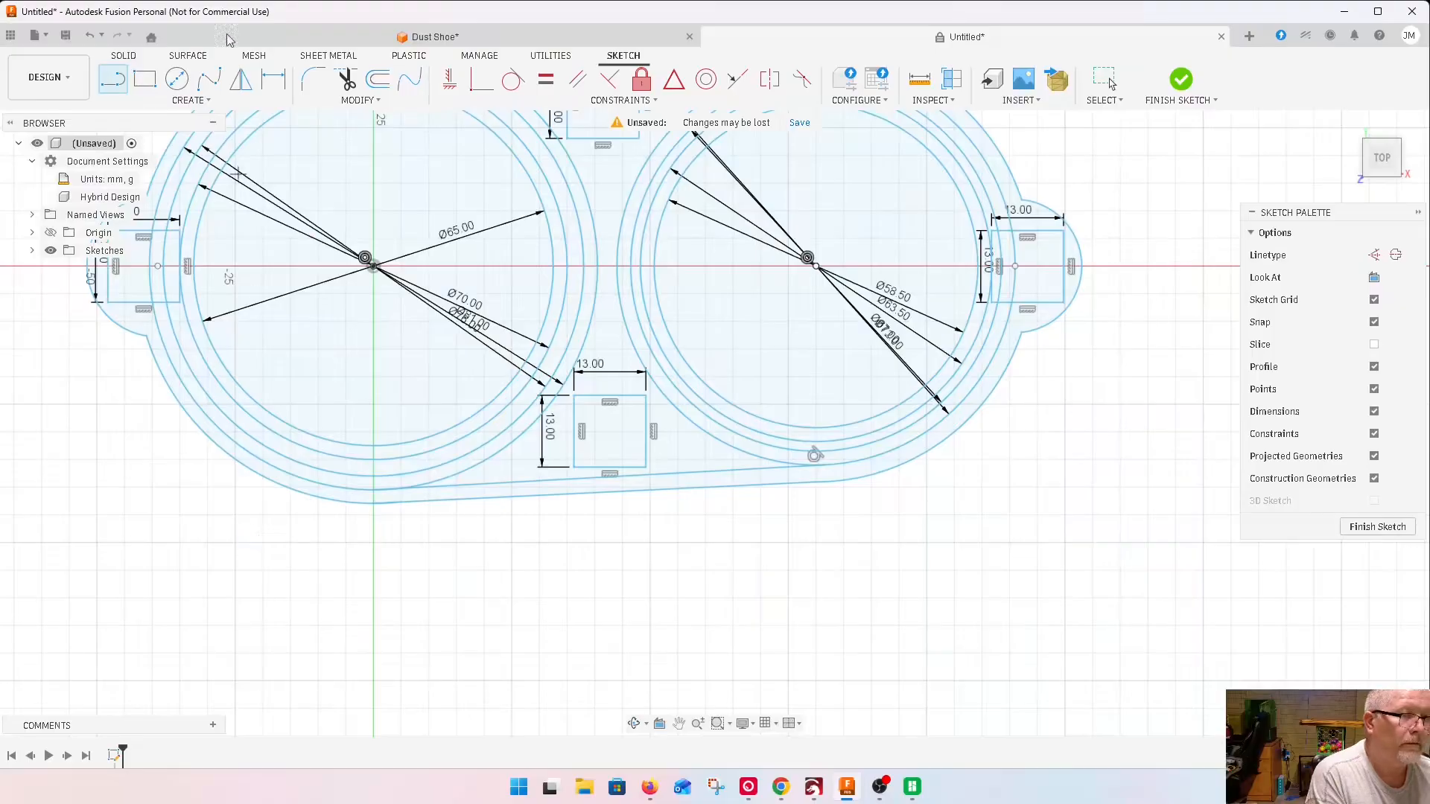
Trim the inner arcs of the 81 mm and 72 mm circles between their connecting lines
key("Escape")
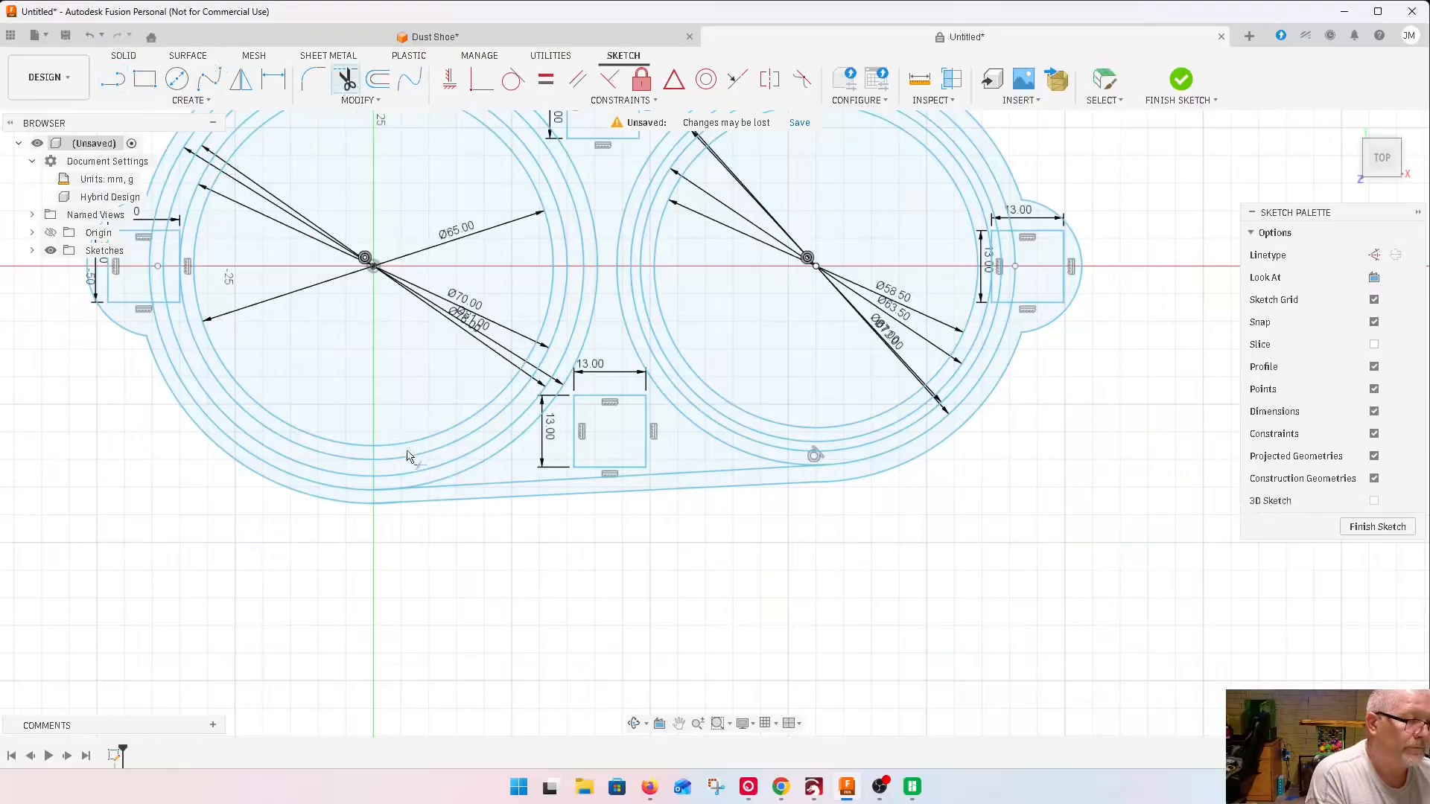
left_click(466, 477)
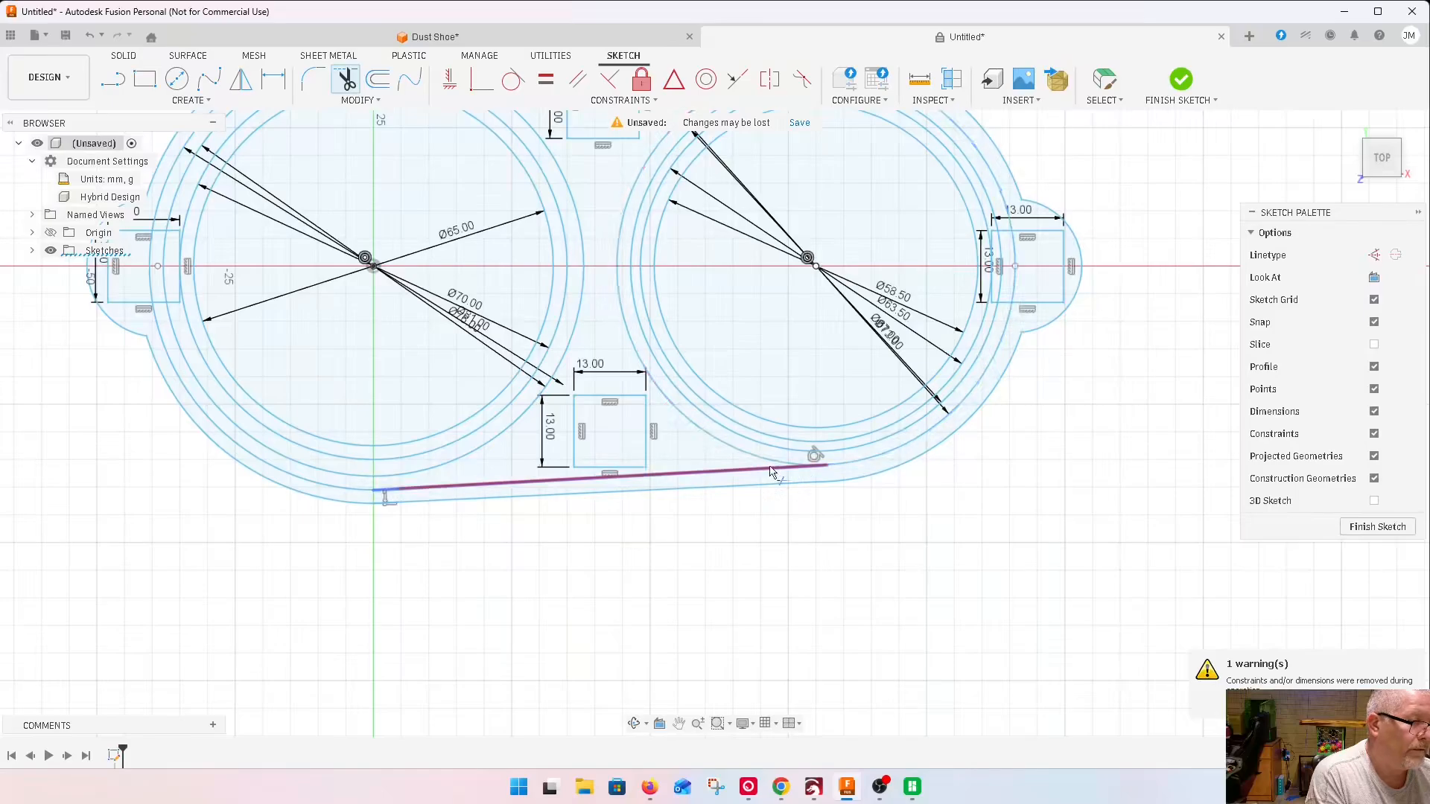
scroll(641, 579, "down", 4)
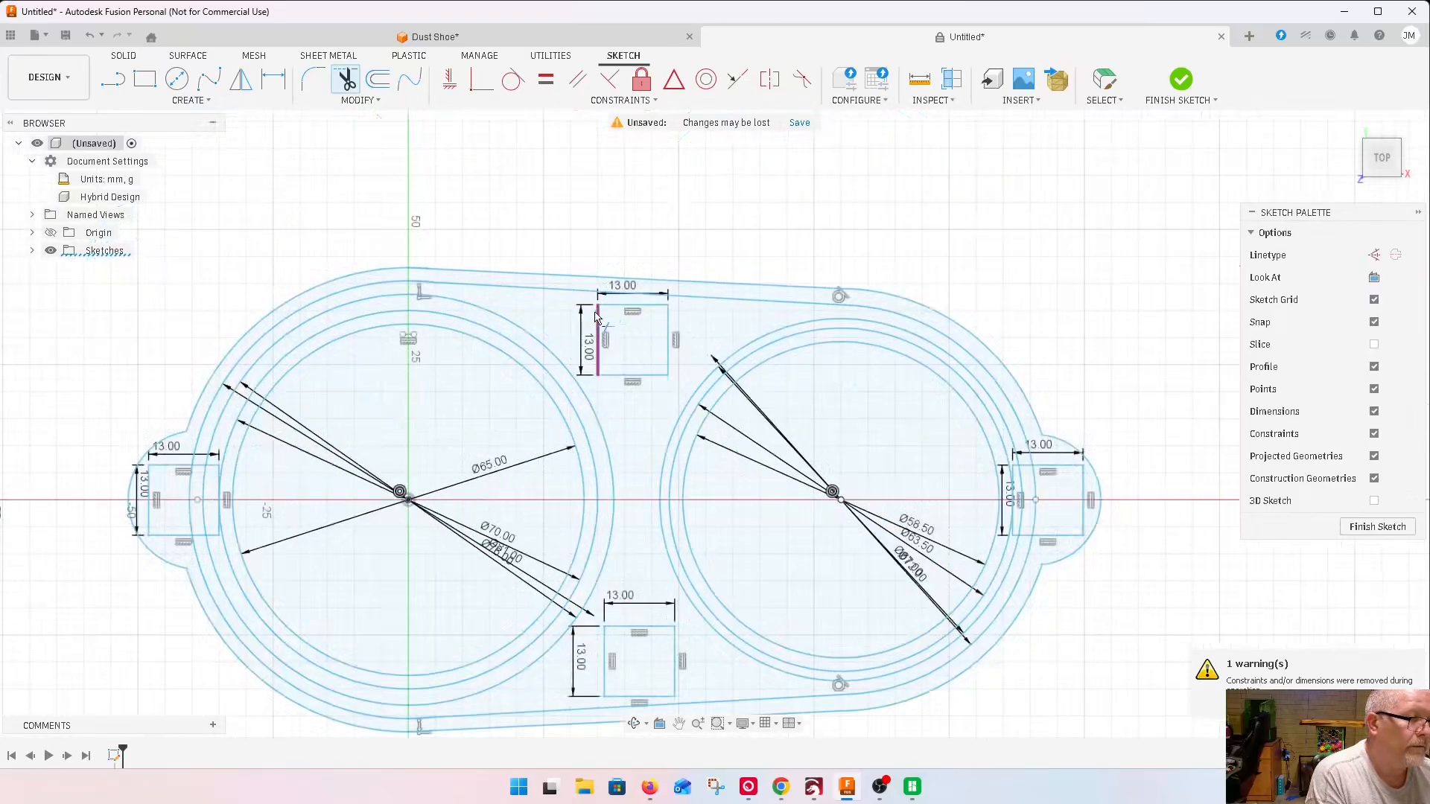
scroll(563, 330, "up", 4)
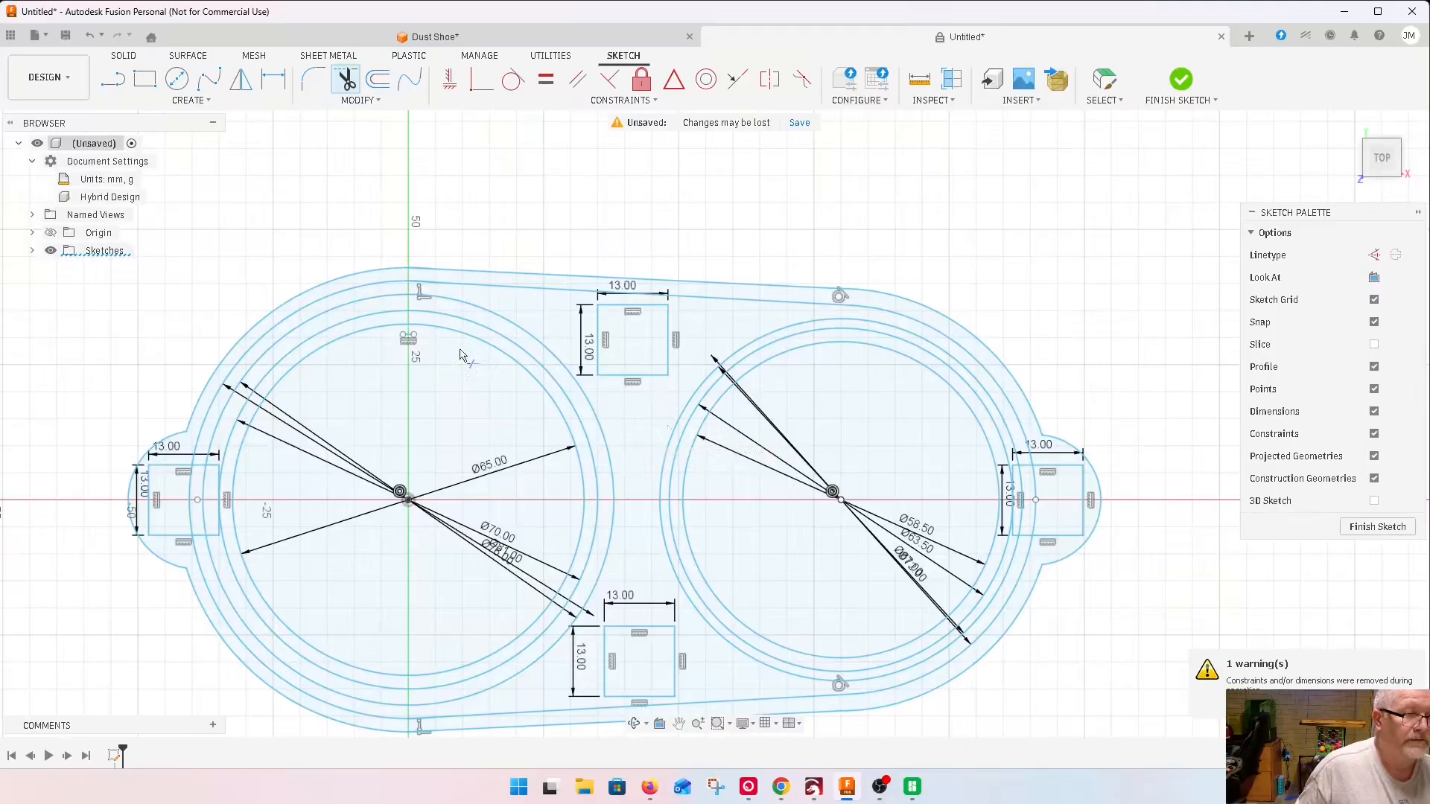
Draw a line from the top of the 76 mm circle to the top of the 67 mm circle
key("l")
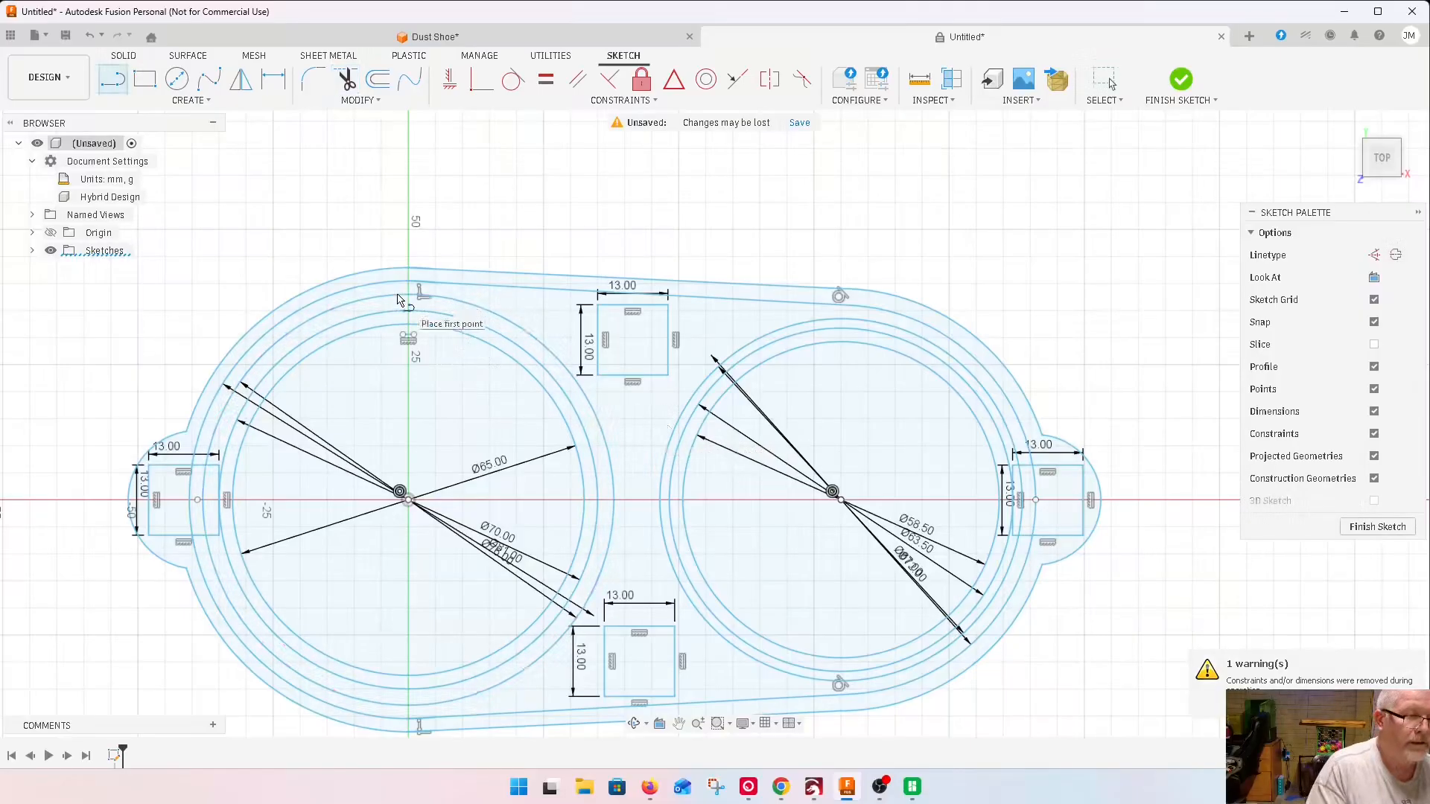
scroll(242, 376, "down", 3)
scroll(350, 324, "up", 4)
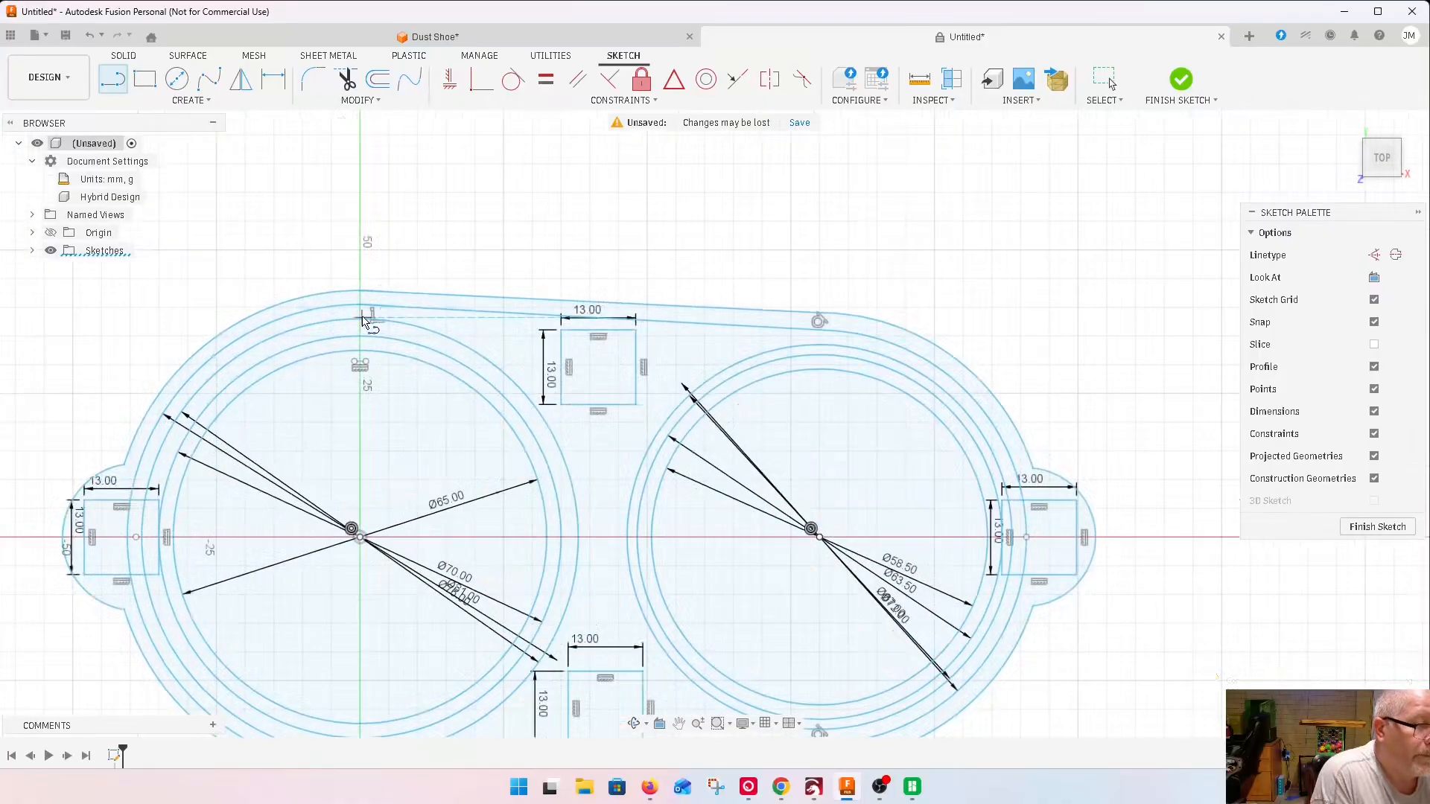
scroll(358, 321, "up", 5)
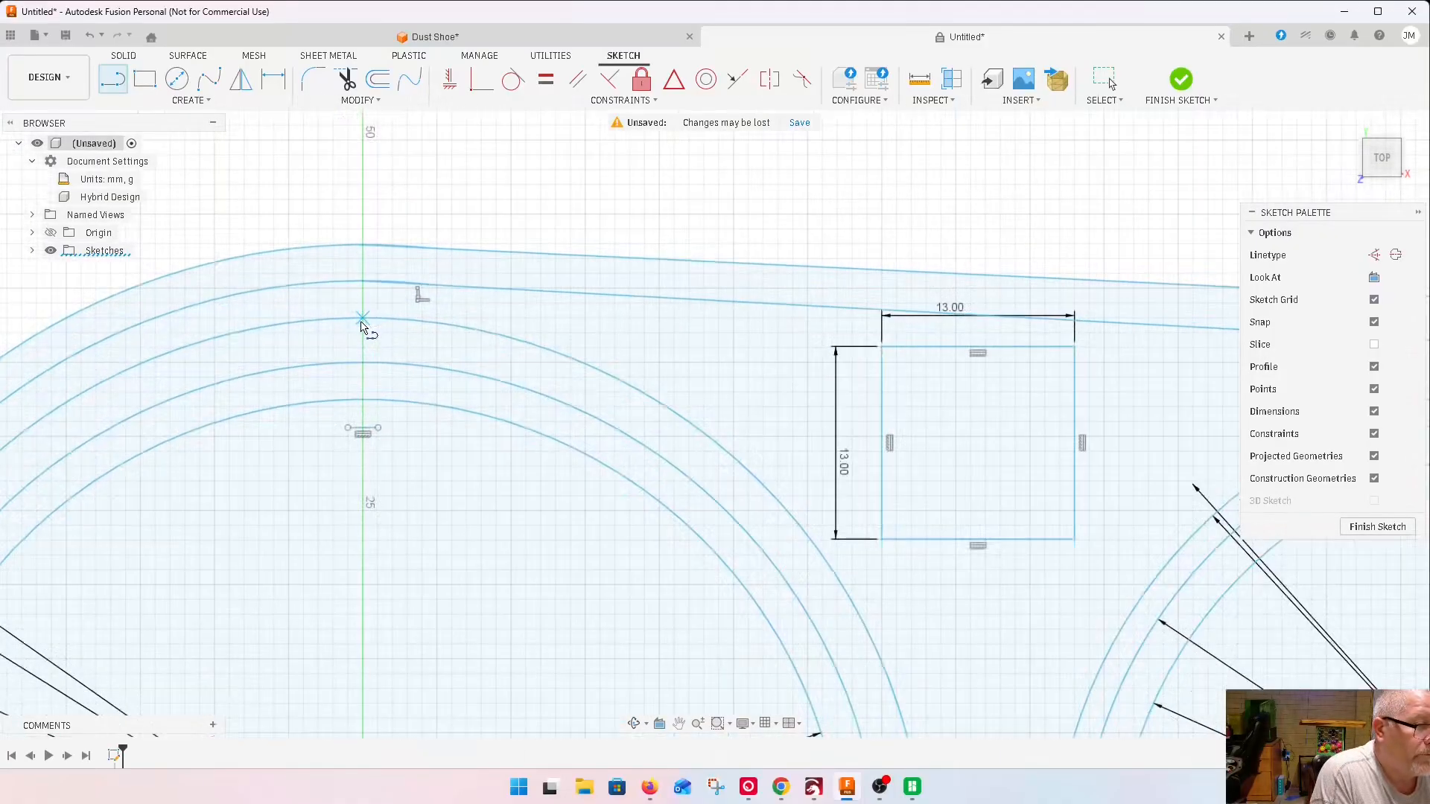
left_click(362, 322)
scroll(362, 322, "down", 5)
scroll(641, 380, "up", 5)
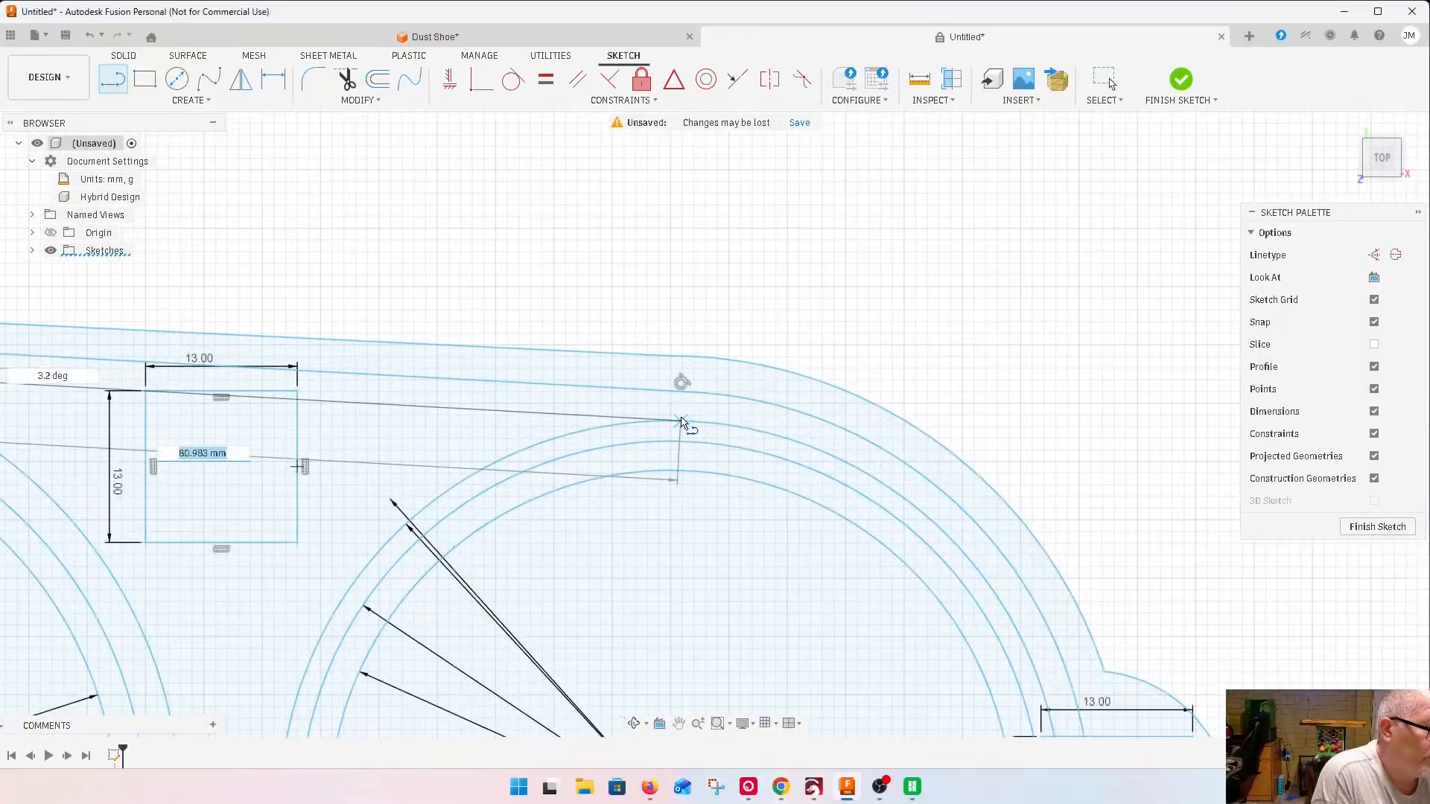
left_click(681, 422)
Draw a matching line from the bottom of the 76 mm circle to the underside of the 67 mm circle
scroll(708, 288, "down", 5)
scroll(427, 581, "up", 5)
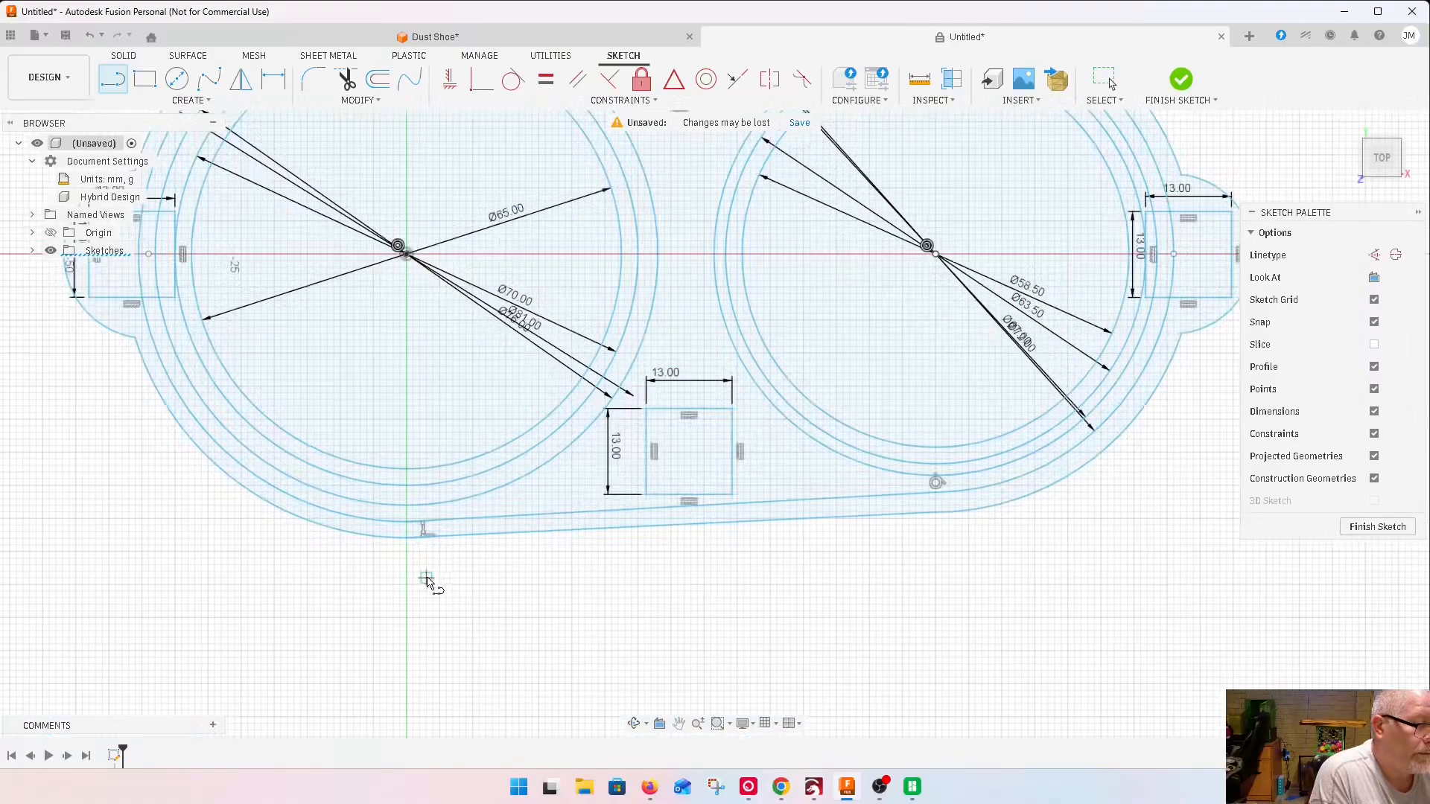
scroll(427, 581, "up", 2)
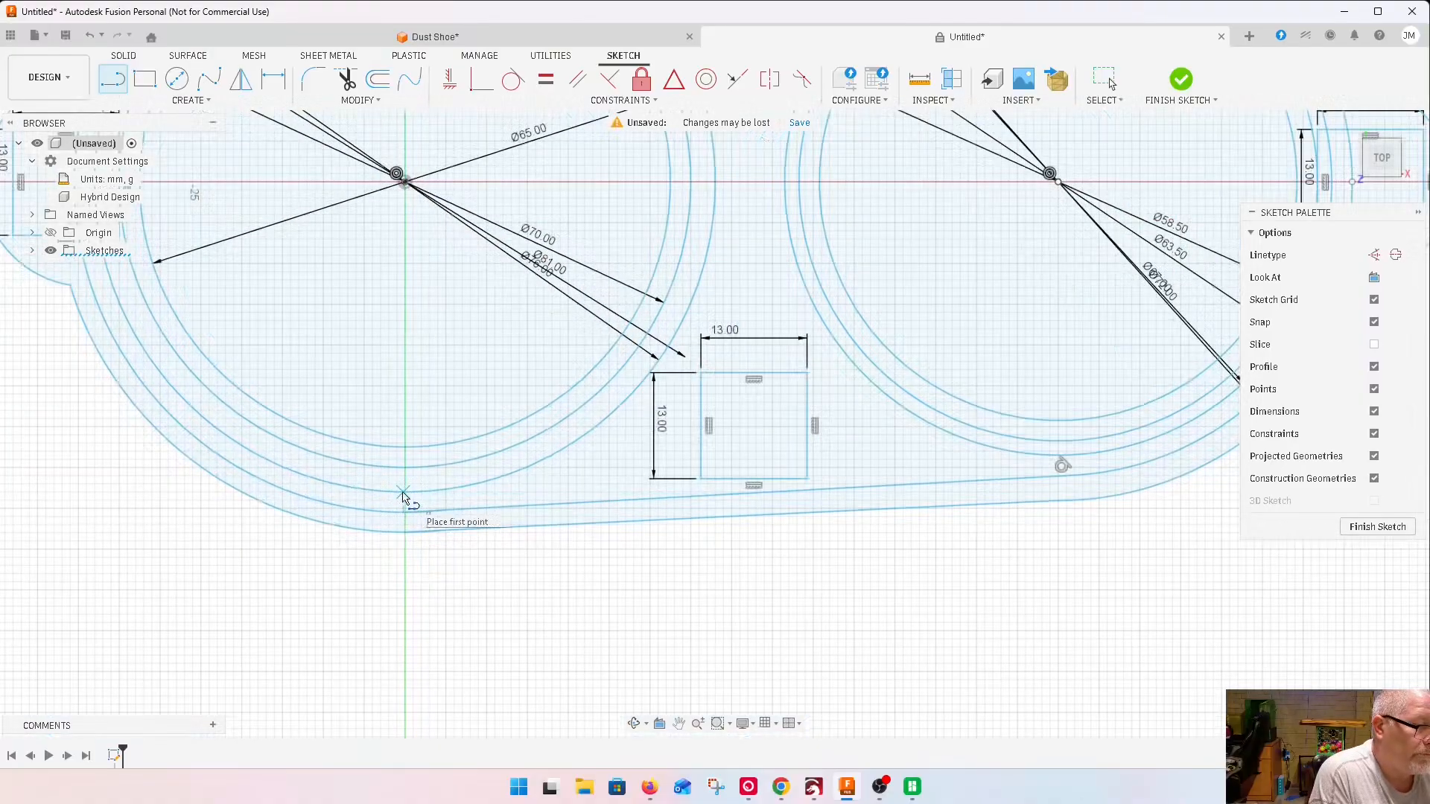
left_click(403, 493)
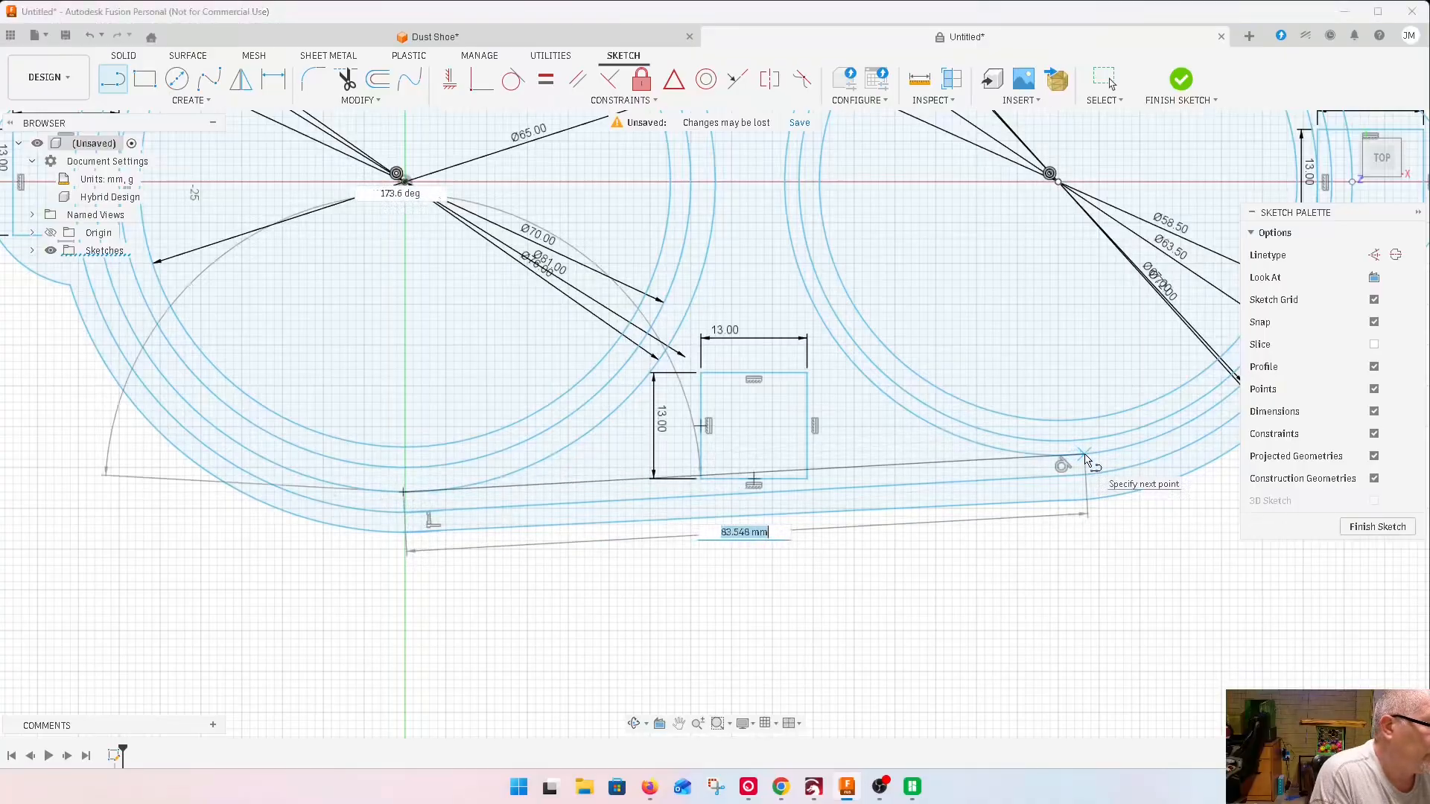
double_click(1086, 456)
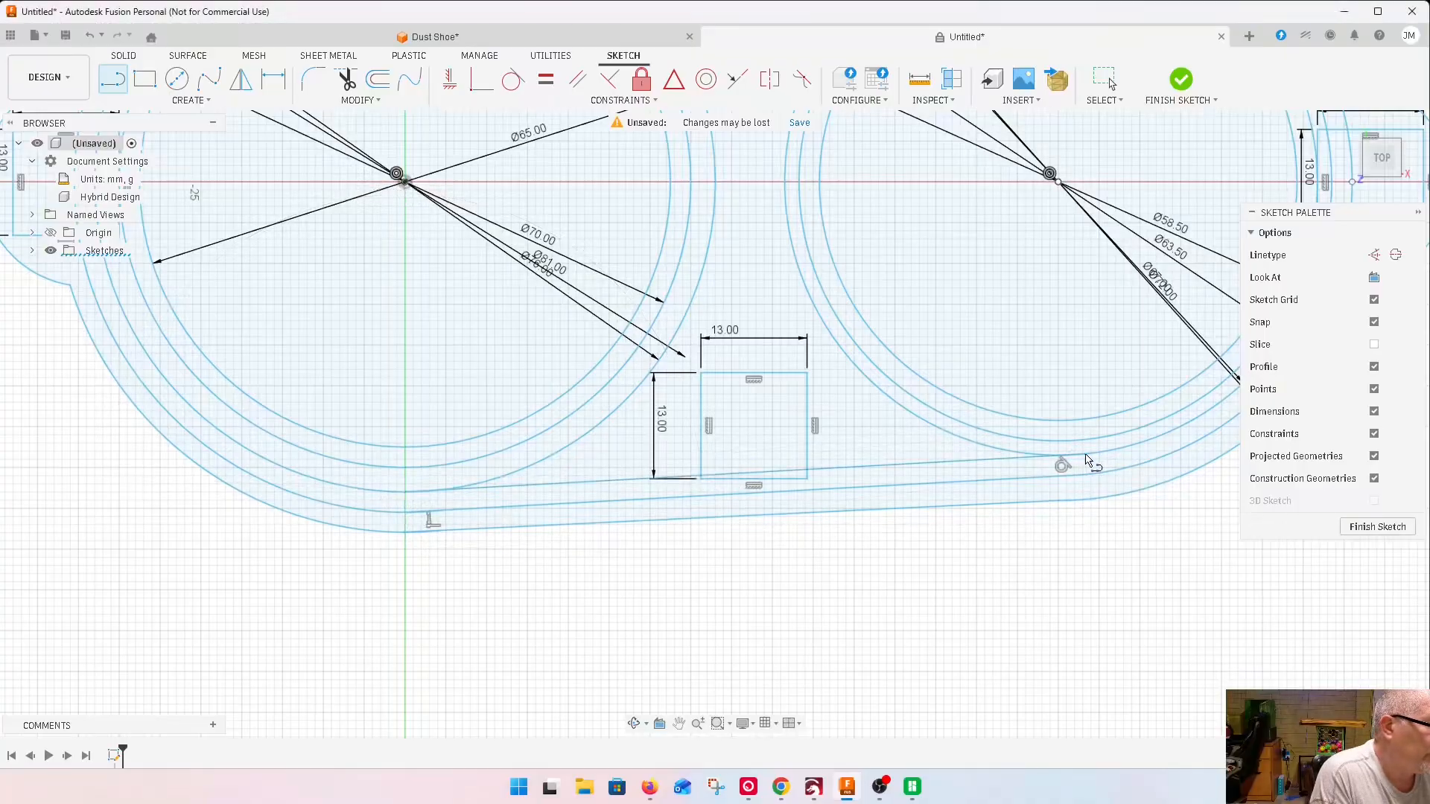
Trim the inner arcs of the 76 mm and 67 mm circles between their connecting lines
left_click(346, 79)
scroll(331, 665, "down", 4)
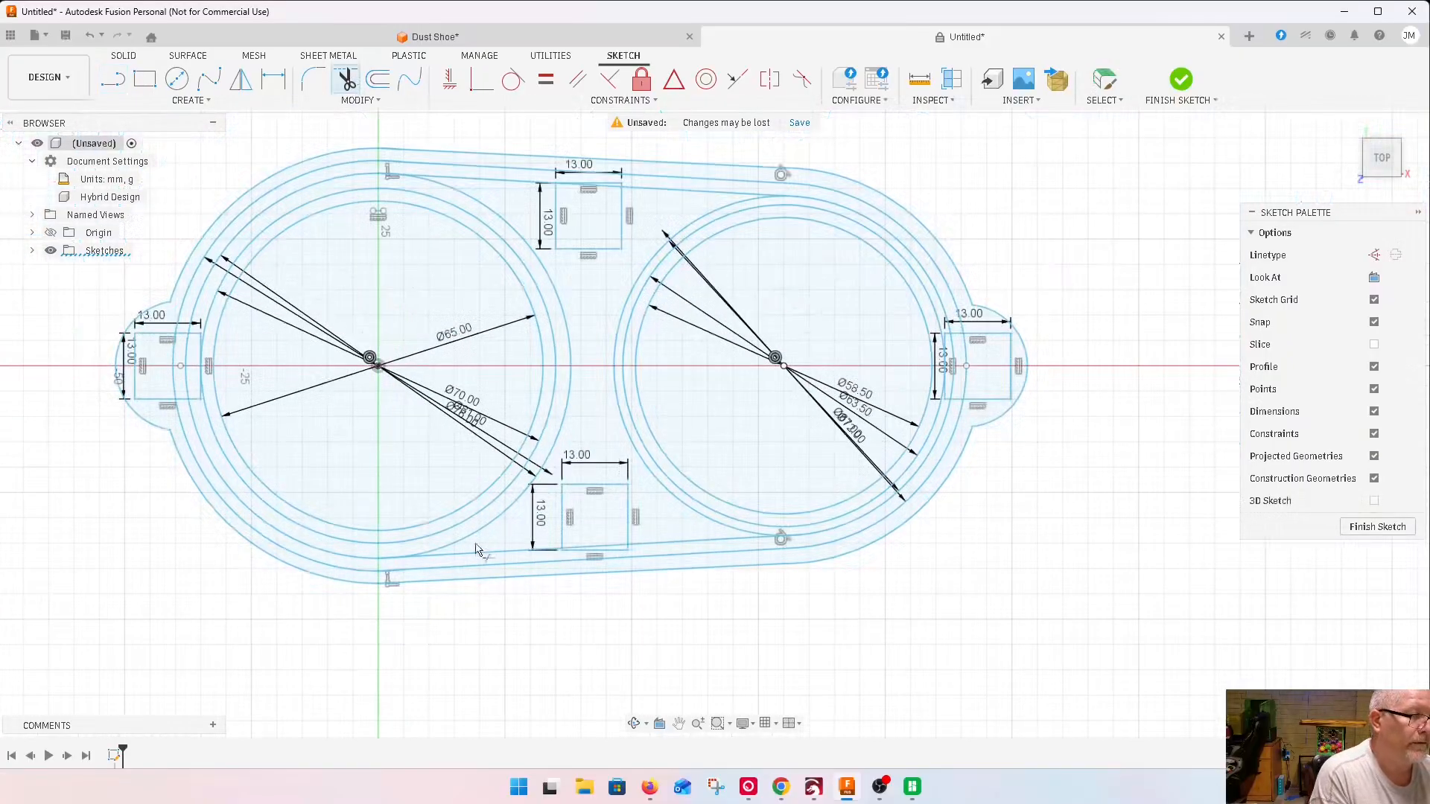
left_click(557, 432)
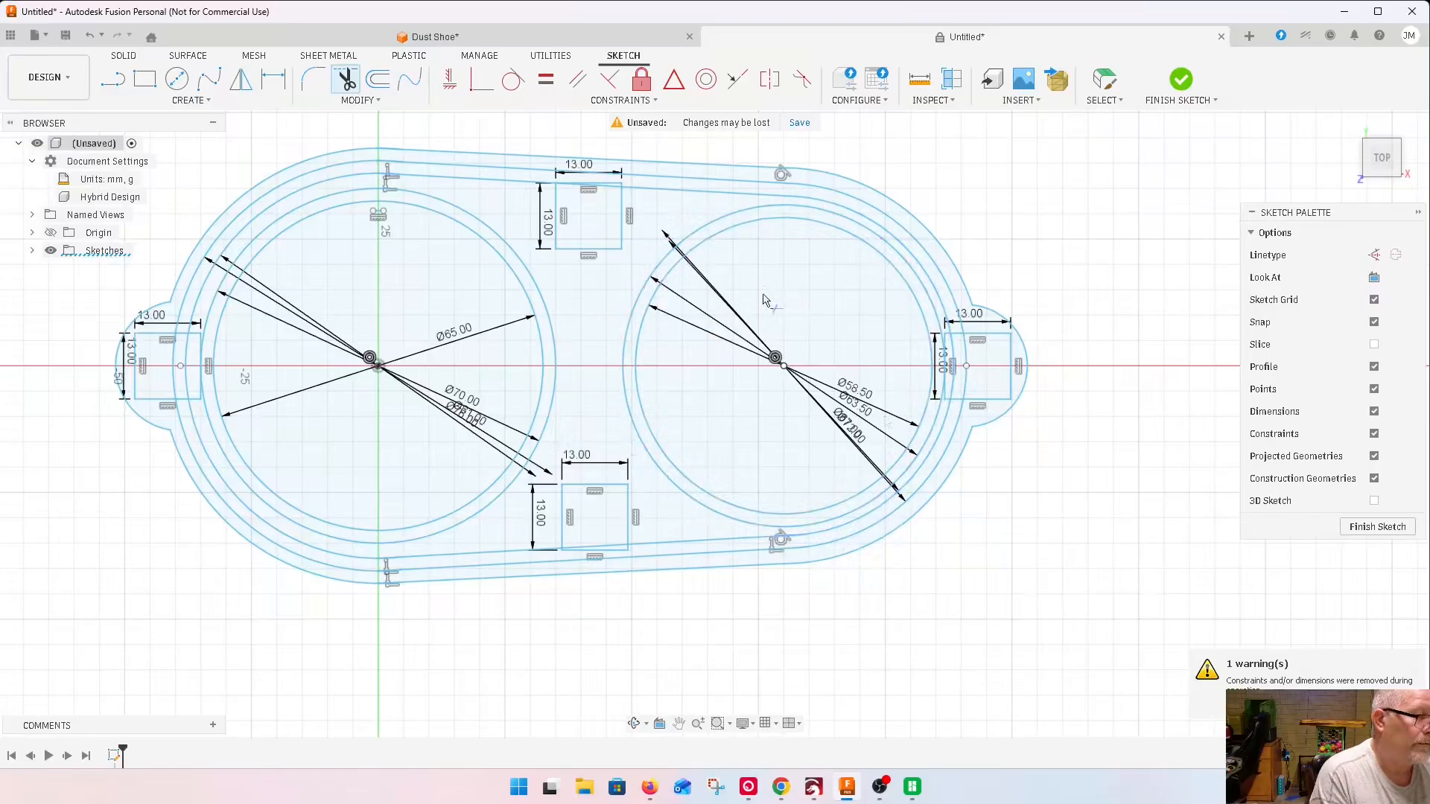
Trim away the complete 70 mm and 63.5 mm circles
scroll(368, 362, "down", 3)
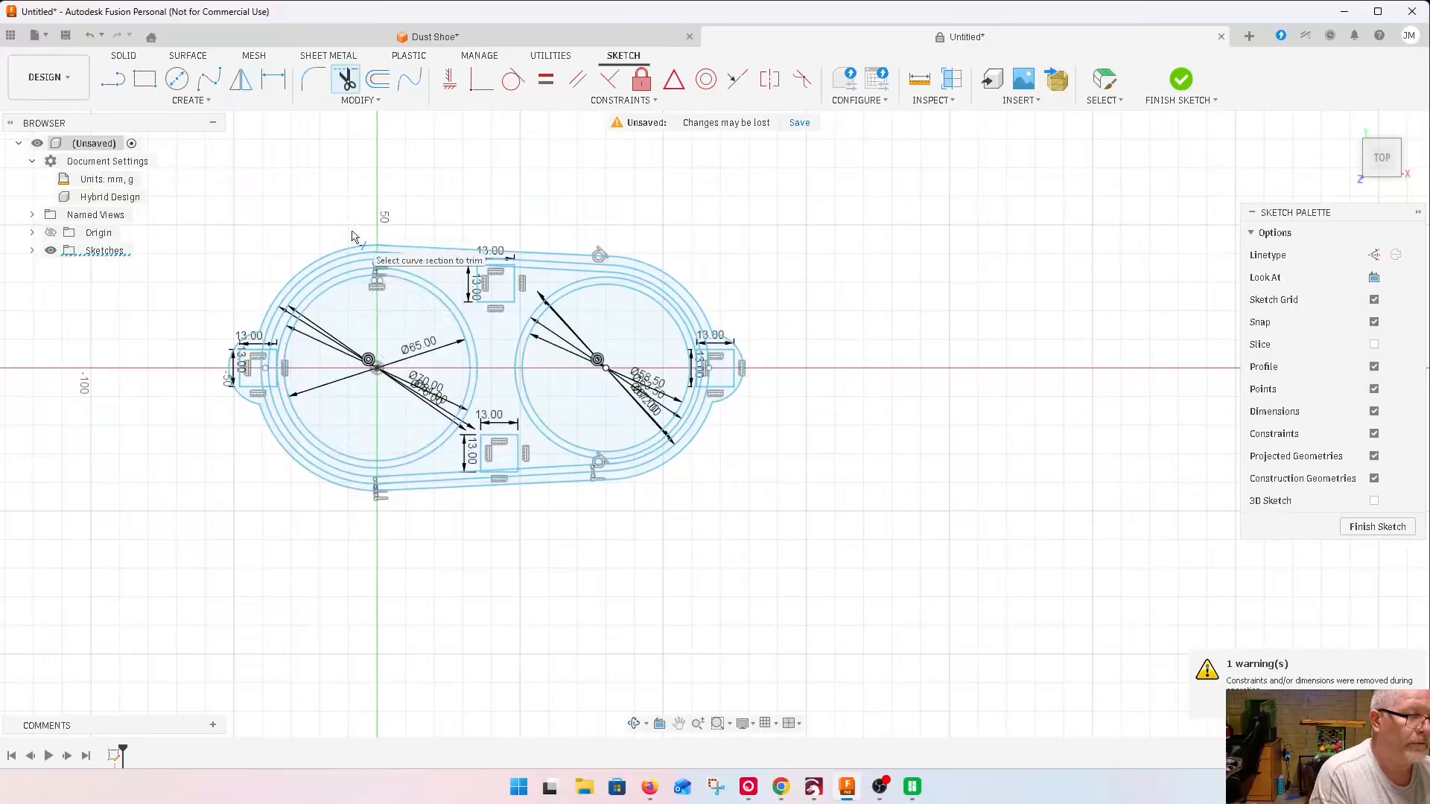
scroll(455, 319, "up", 3)
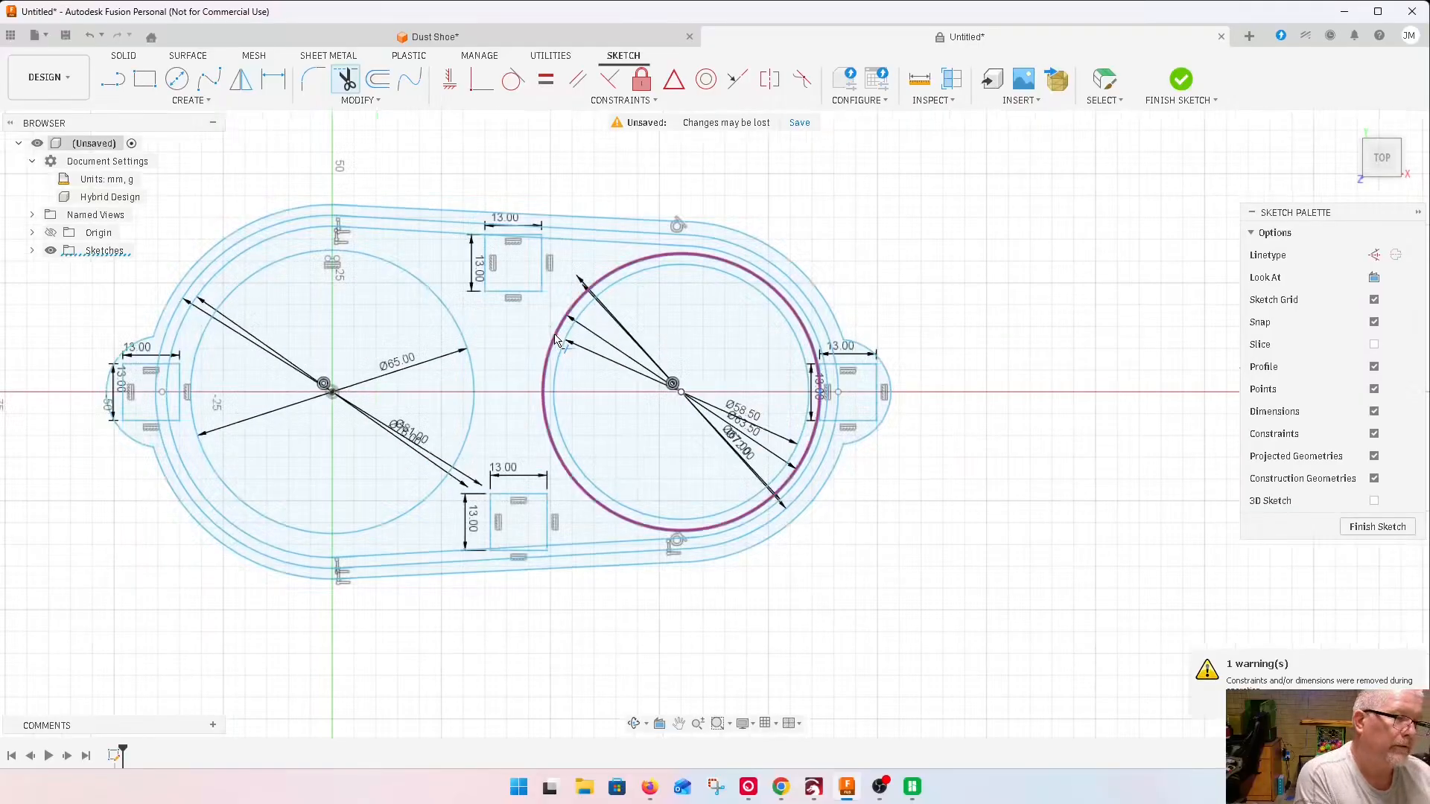
left_click(554, 339)
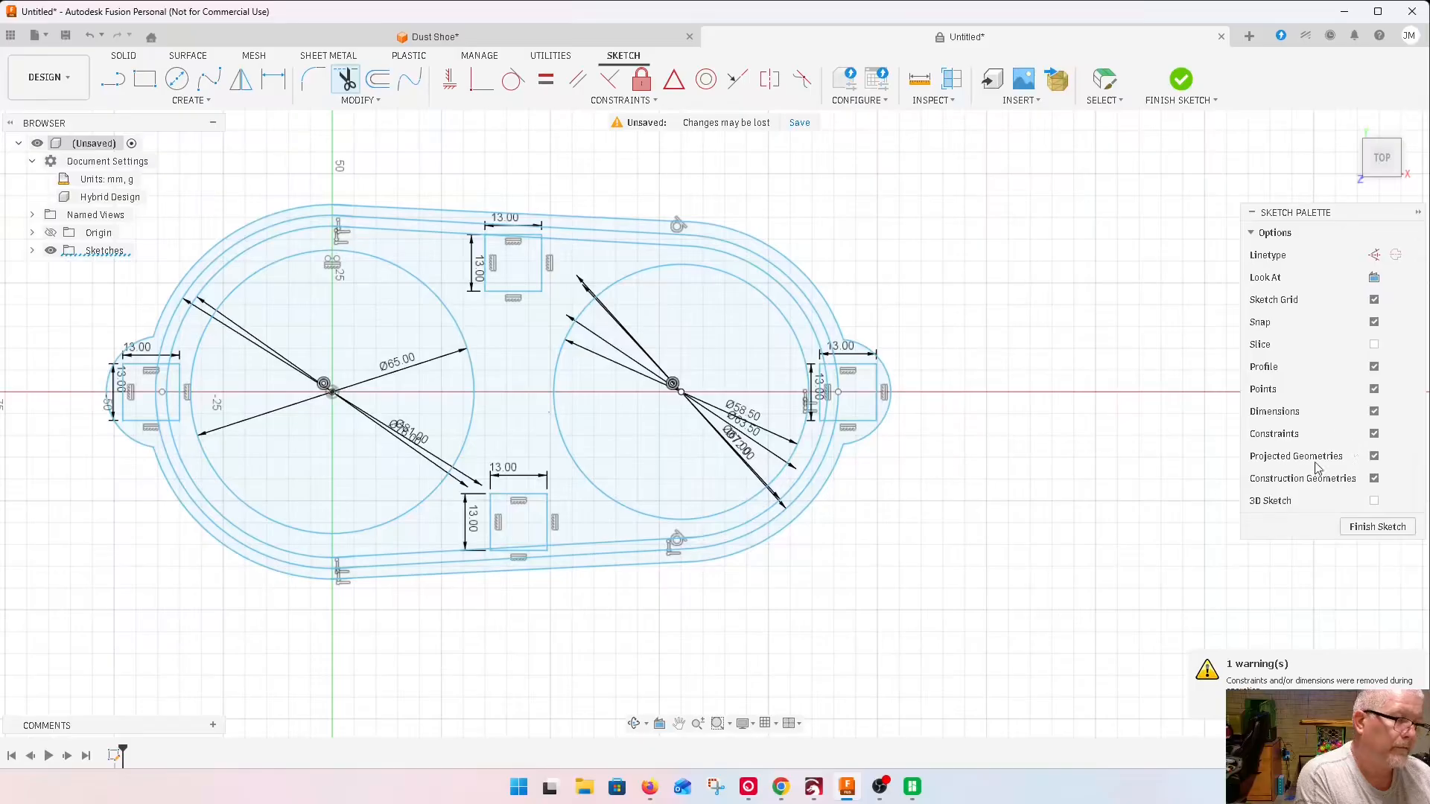
Delete the leftover 81, 76, 67, 72 and 63.5 mm diameter dimensions
key("Escape")
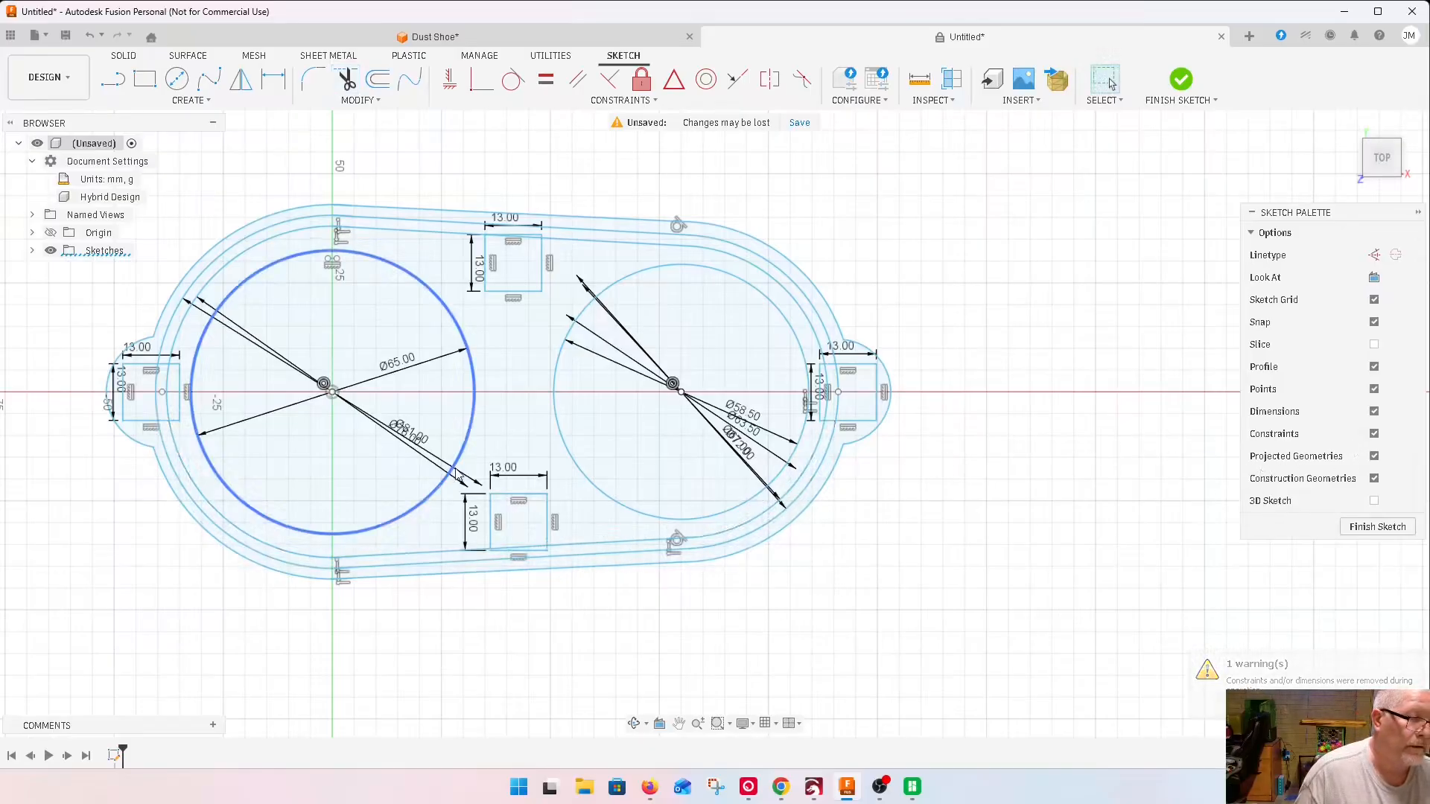
key("Delete")
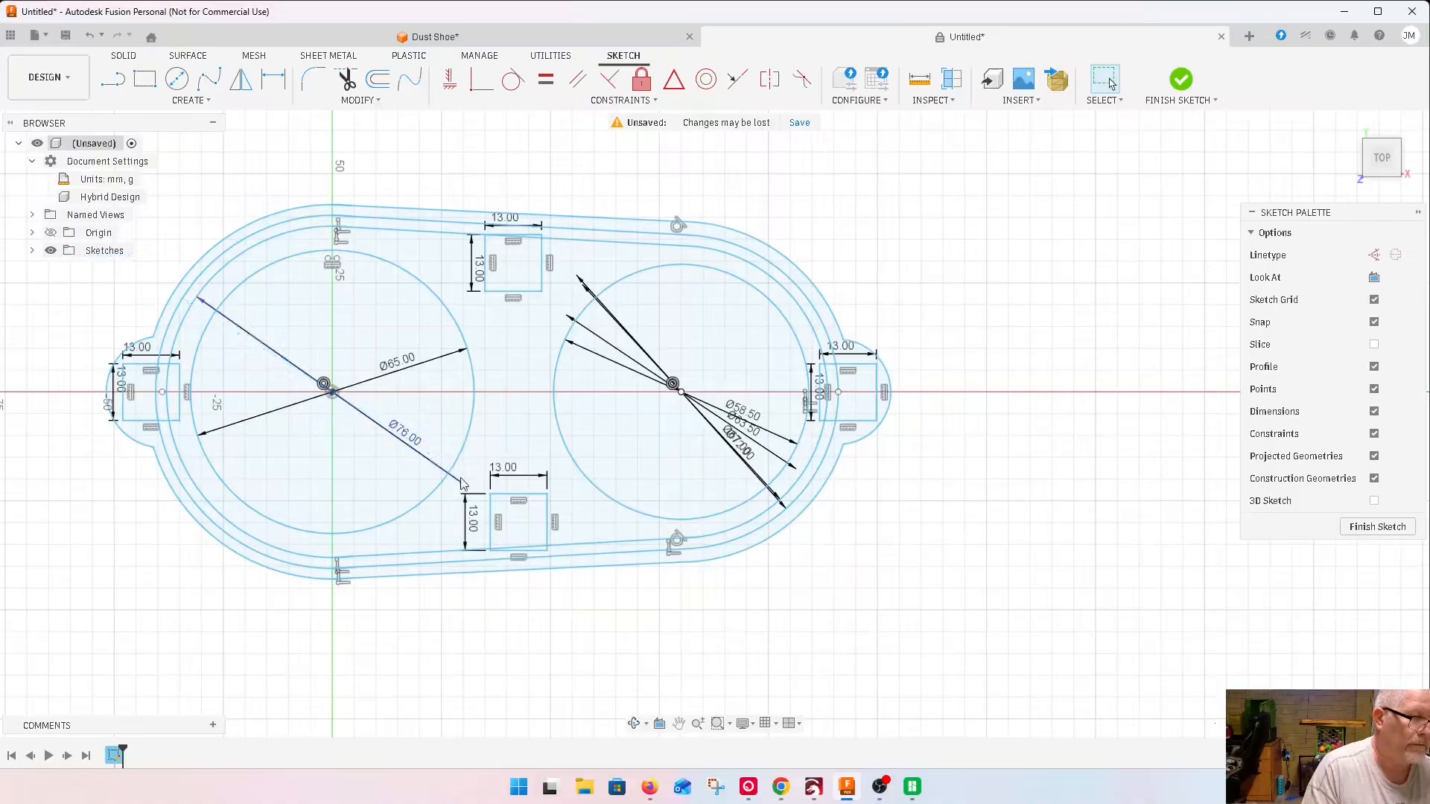
left_click(438, 471)
key("Delete")
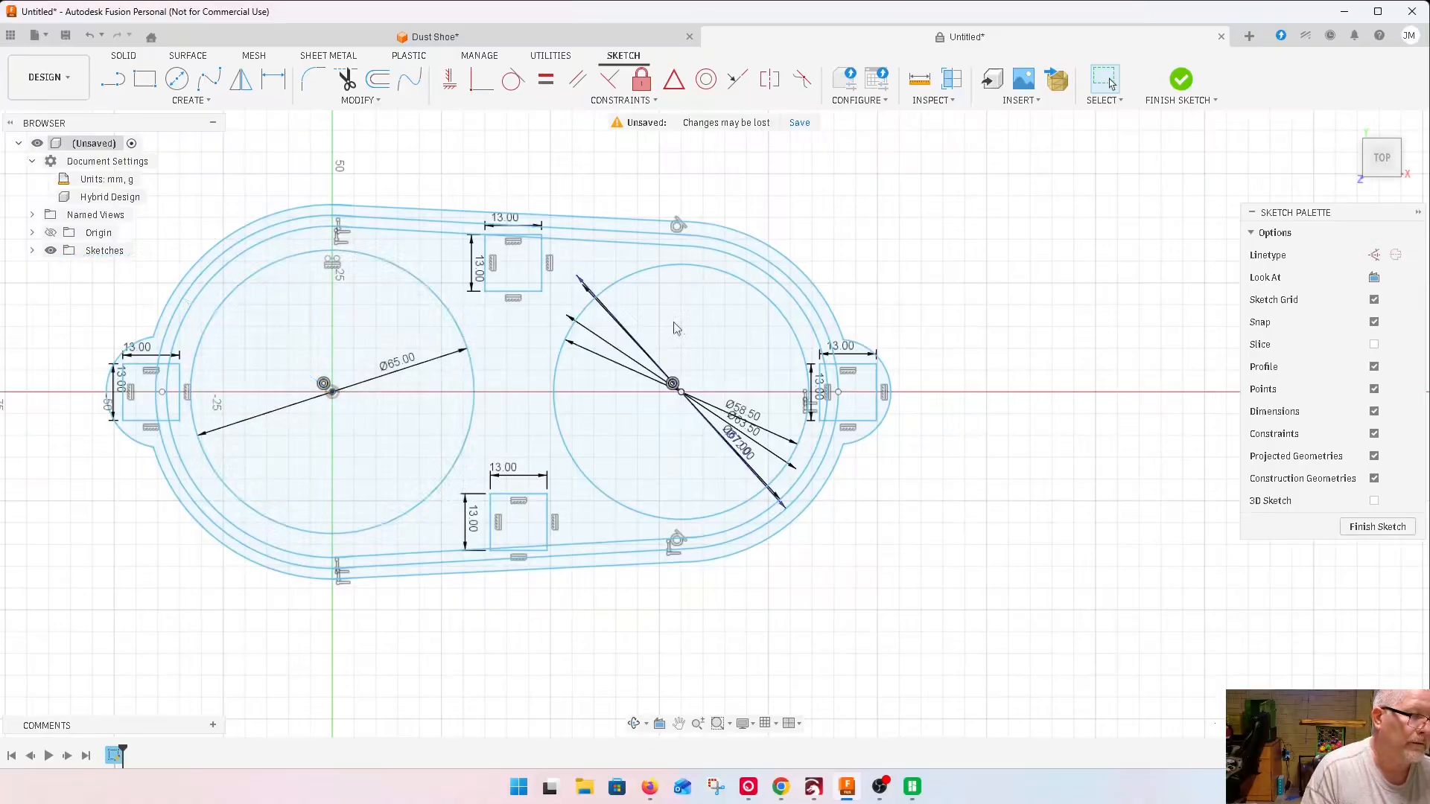
left_click(626, 336)
key("Delete")
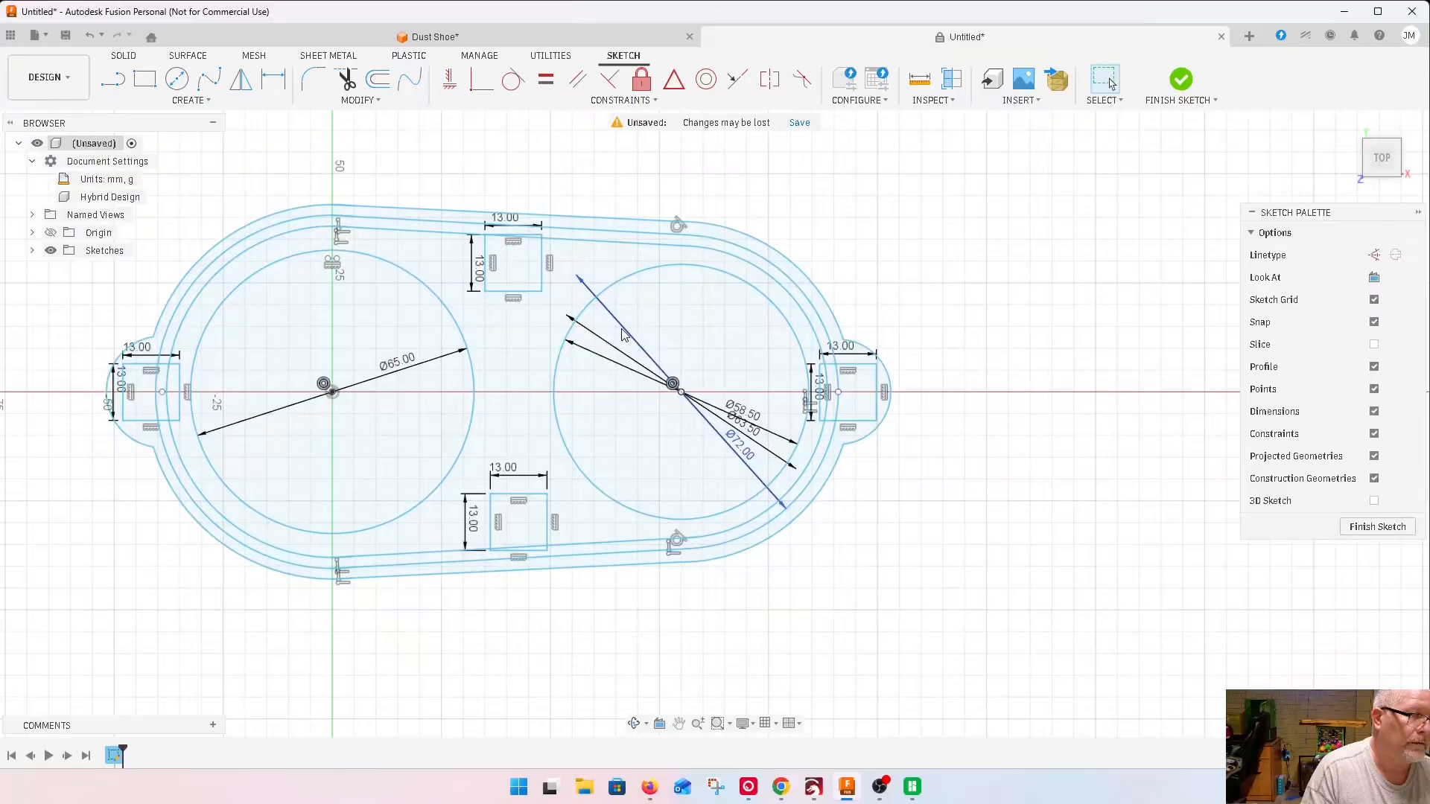
left_click(624, 333)
key("Delete")
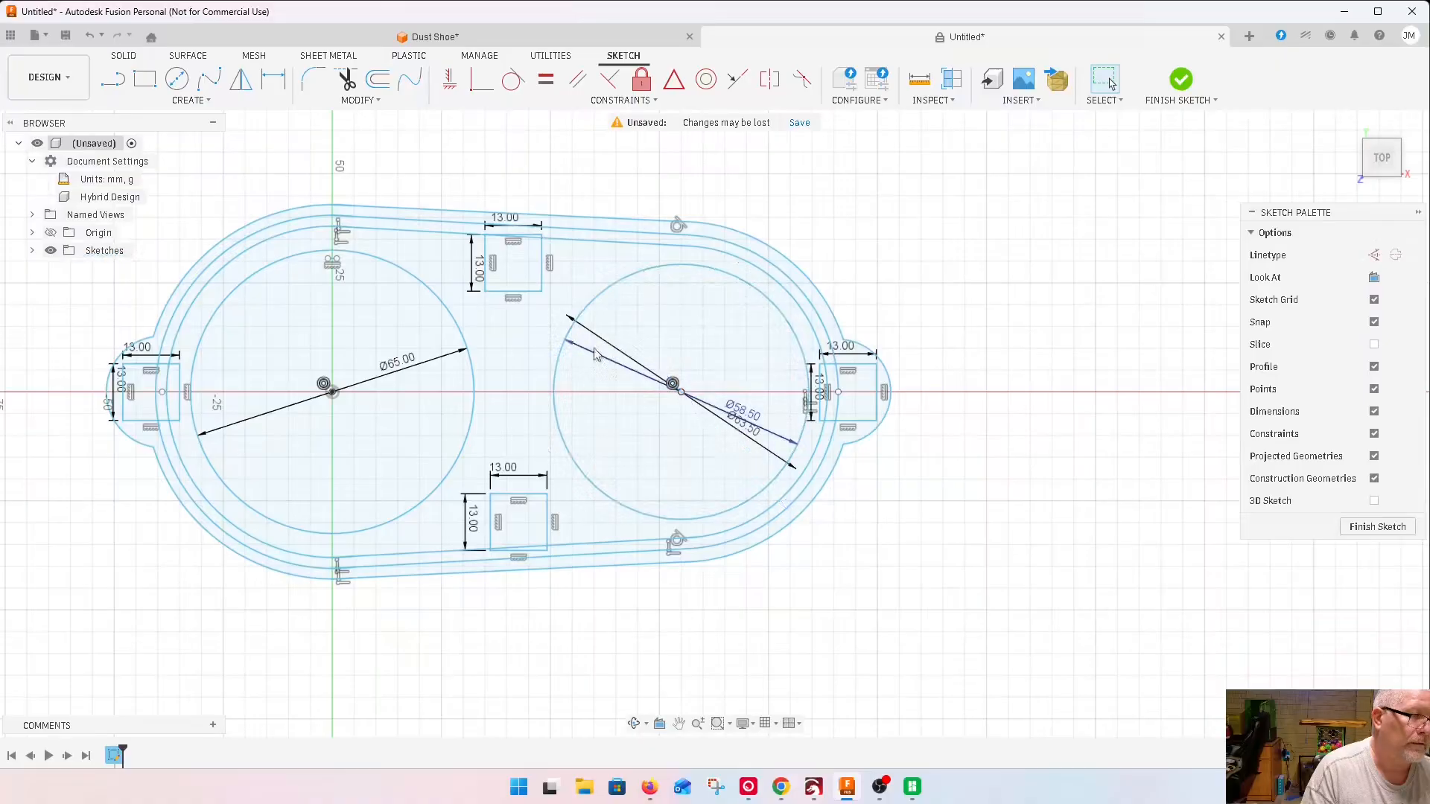
key("Delete")
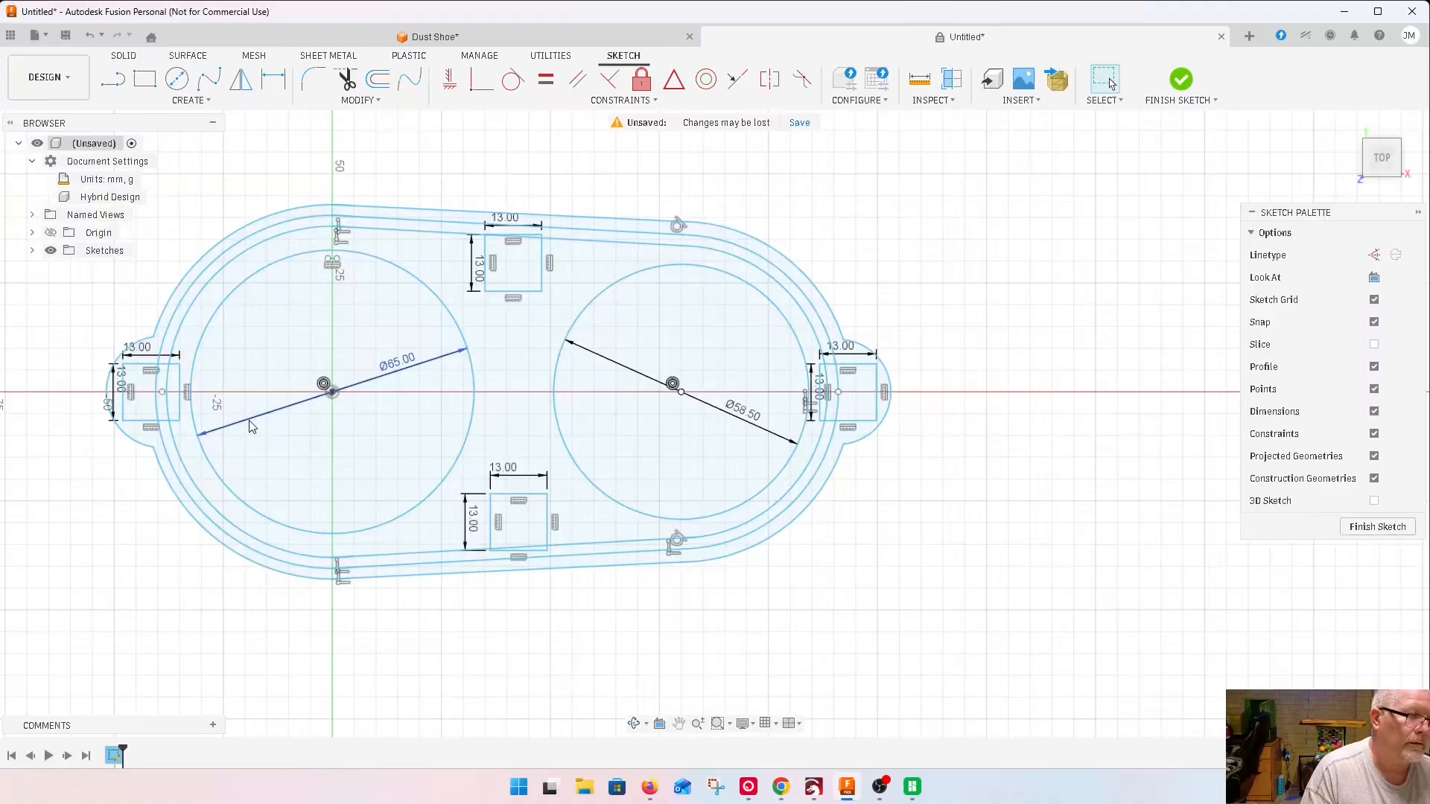
Connect the 65 mm and 58.5 mm circles with one line across their tops and one across their bottoms
scroll(261, 416, "down", 2)
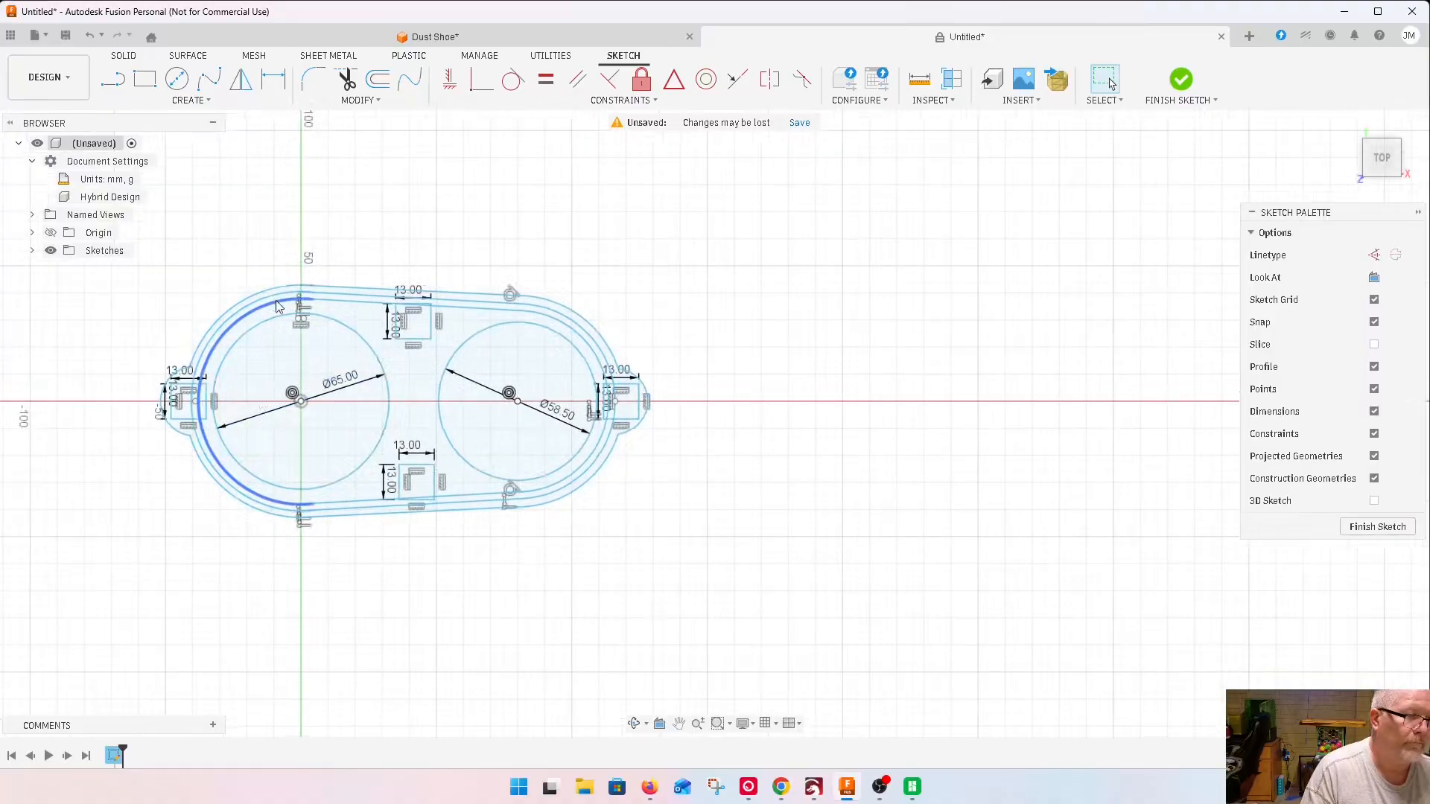
scroll(326, 285, "up", 2)
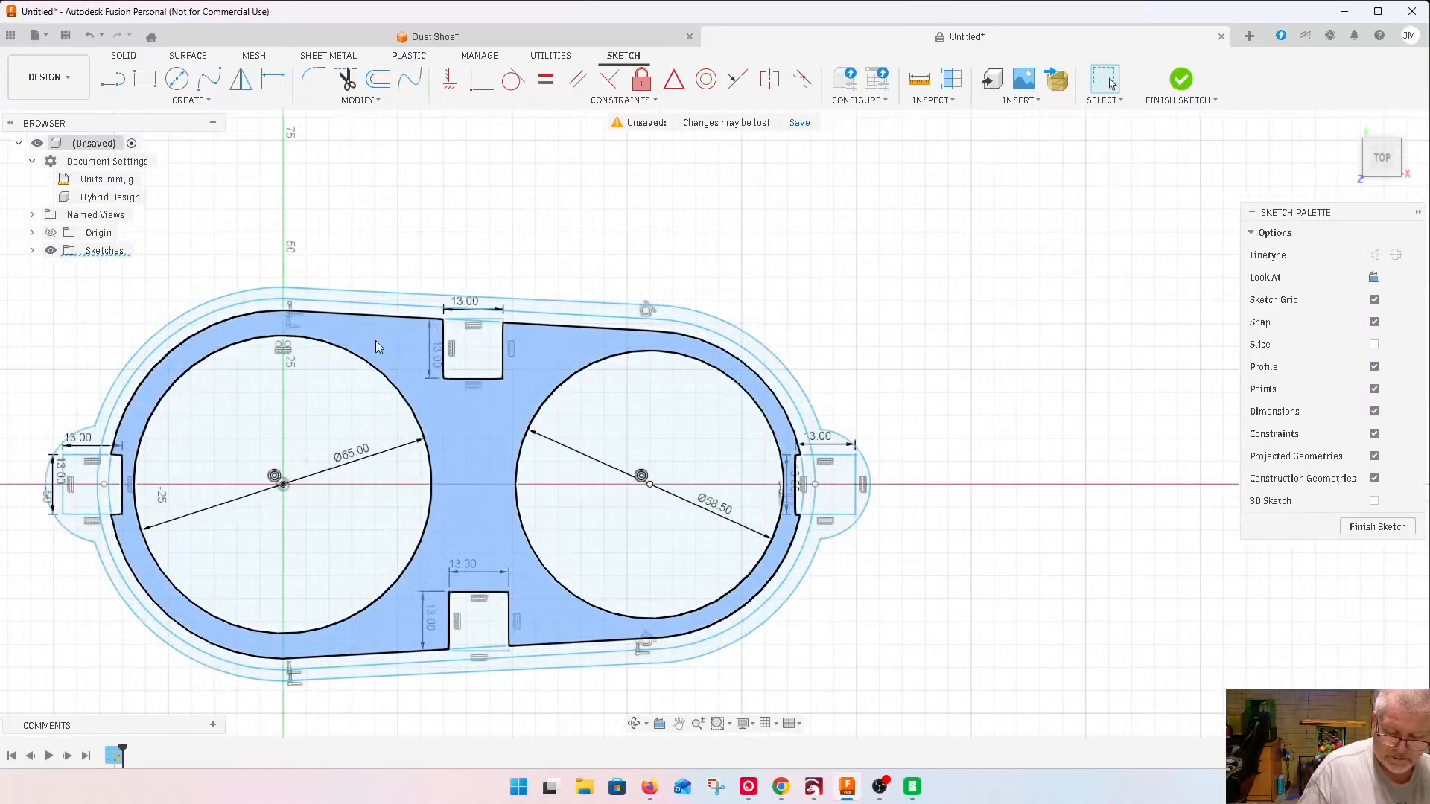
key("l")
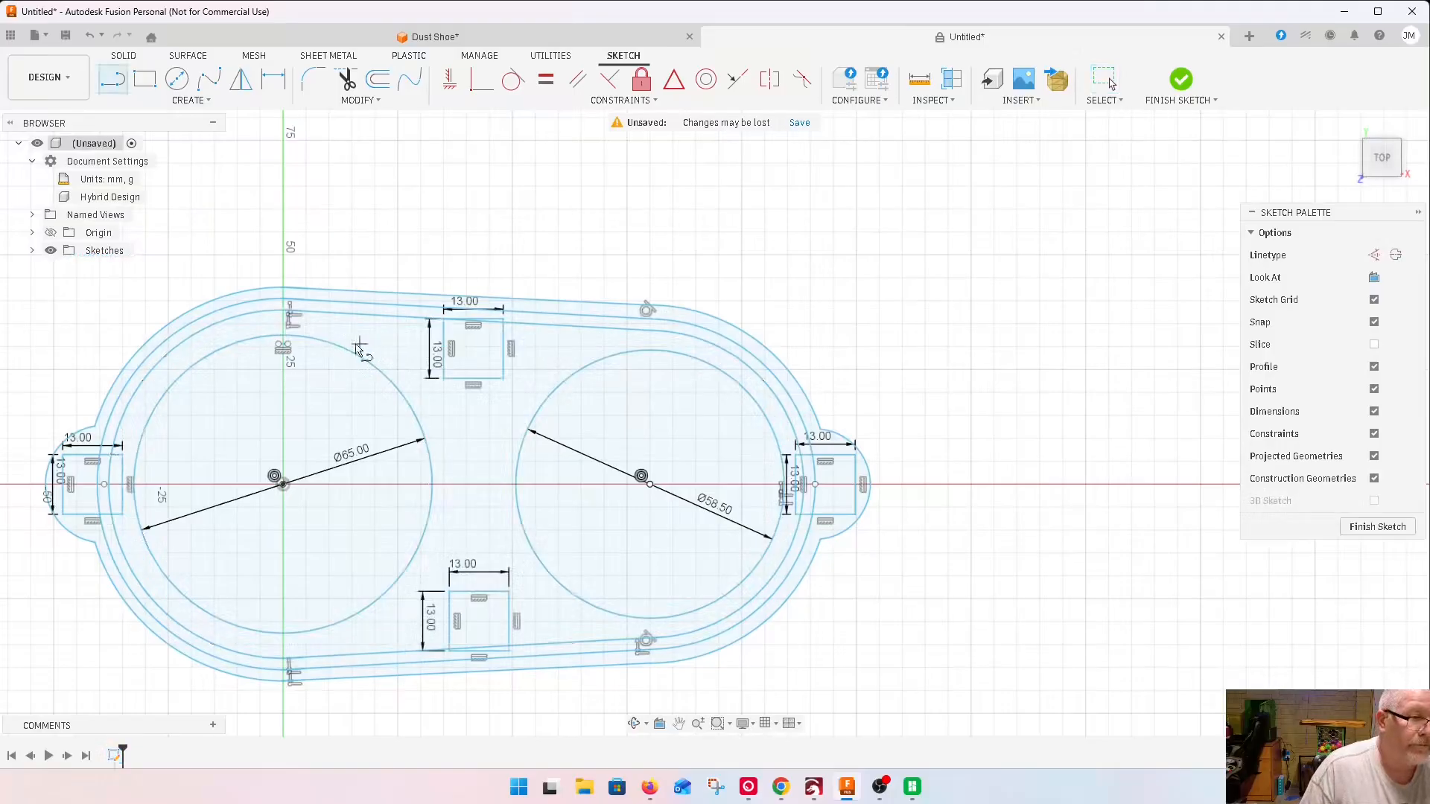
left_click(283, 338)
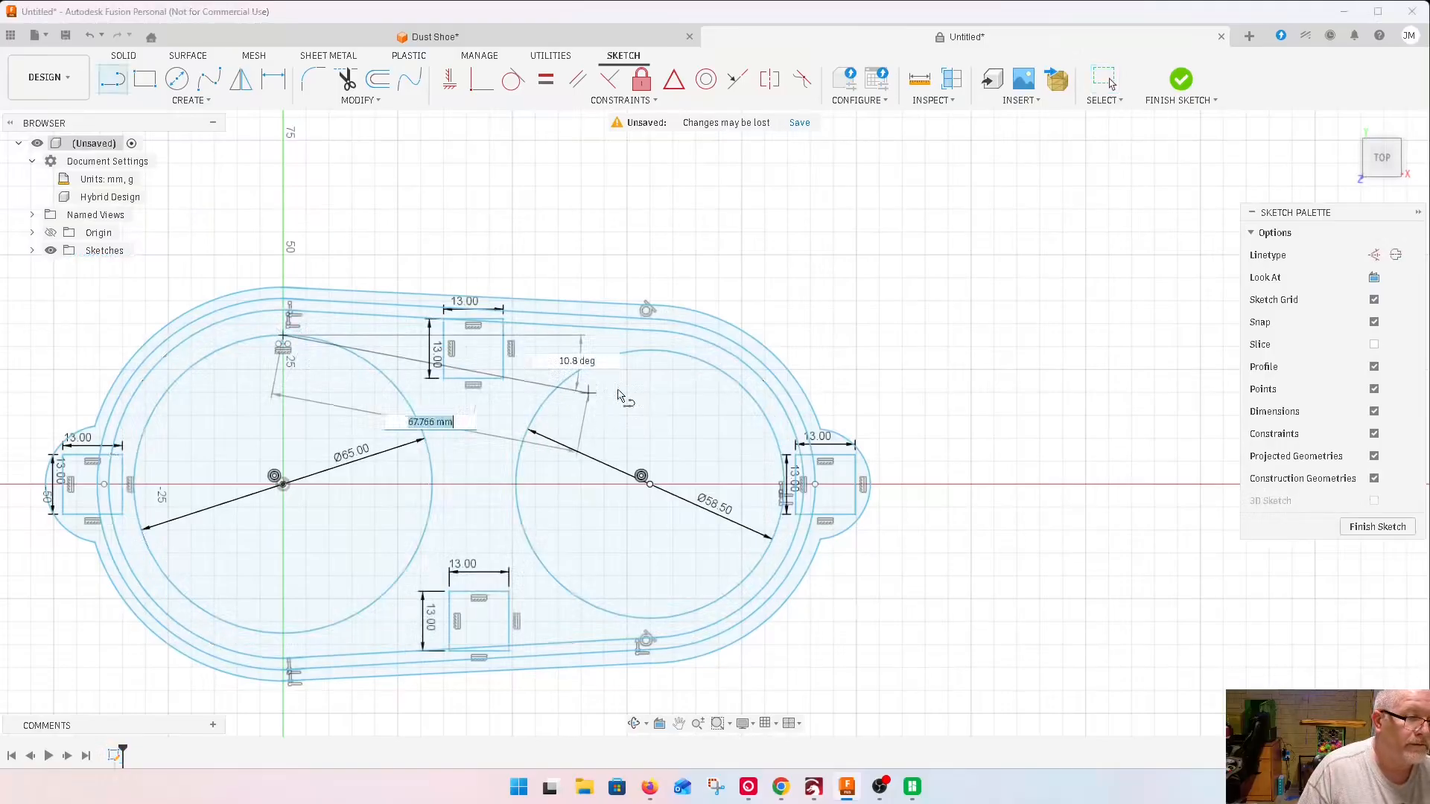
double_click(649, 350)
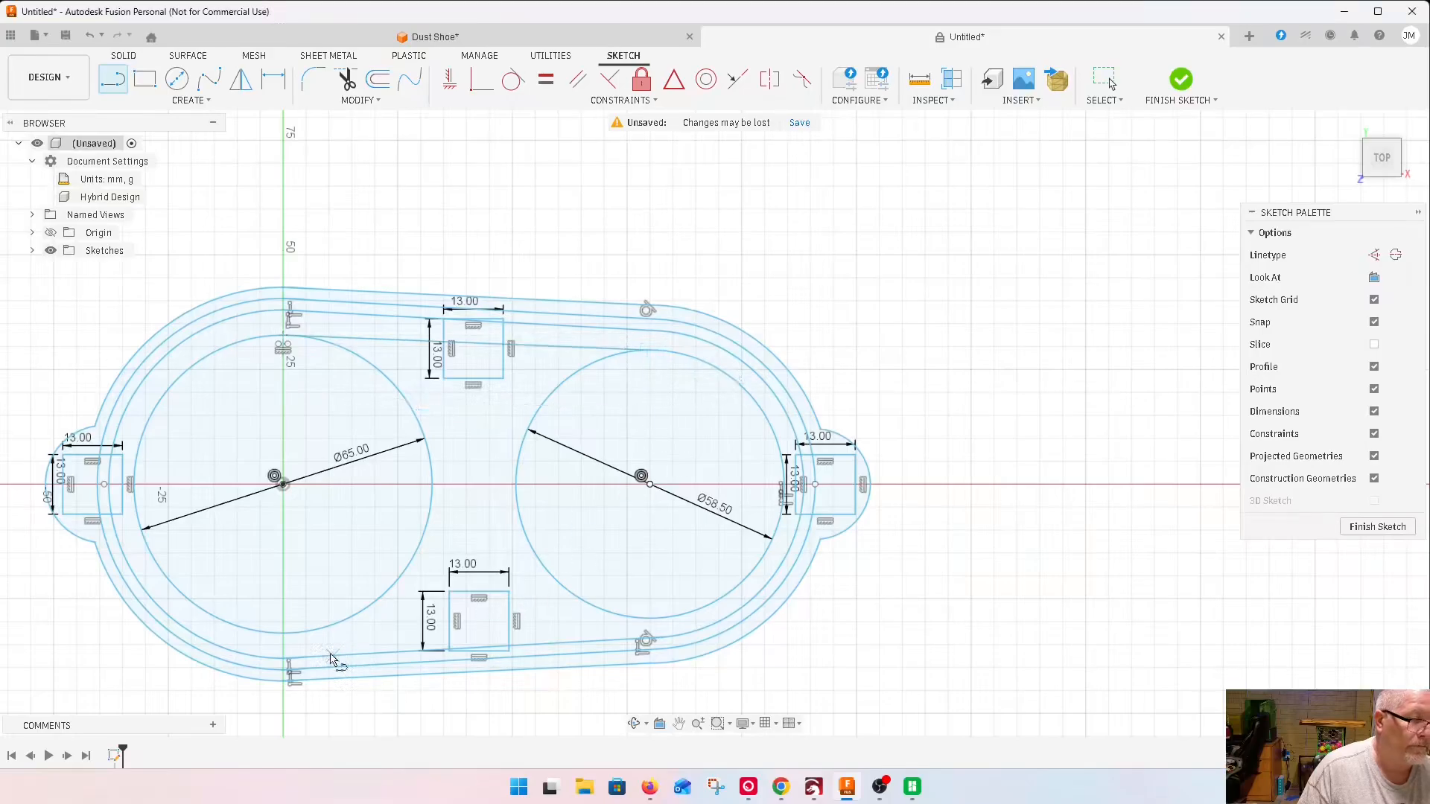
left_click(283, 635)
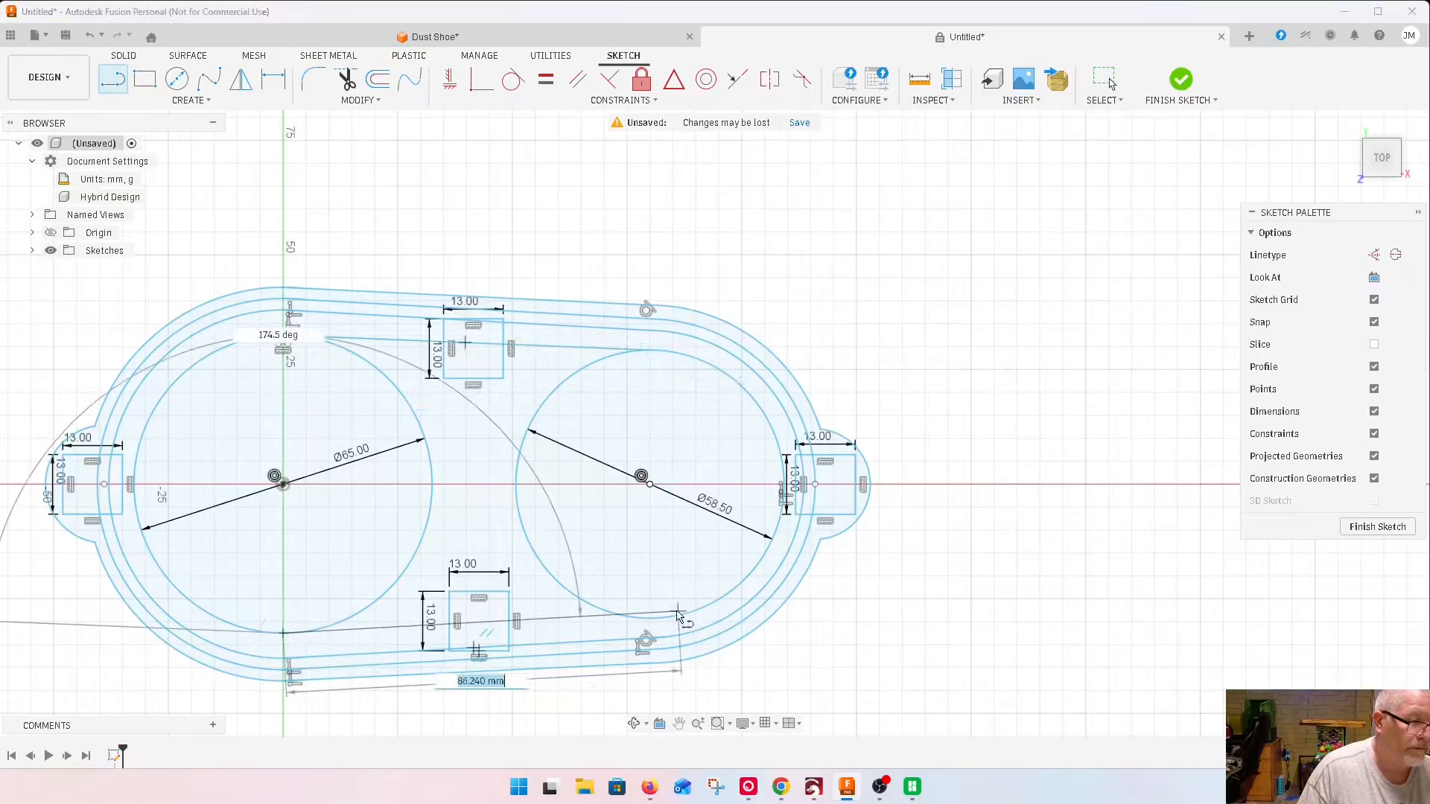
double_click(649, 618)
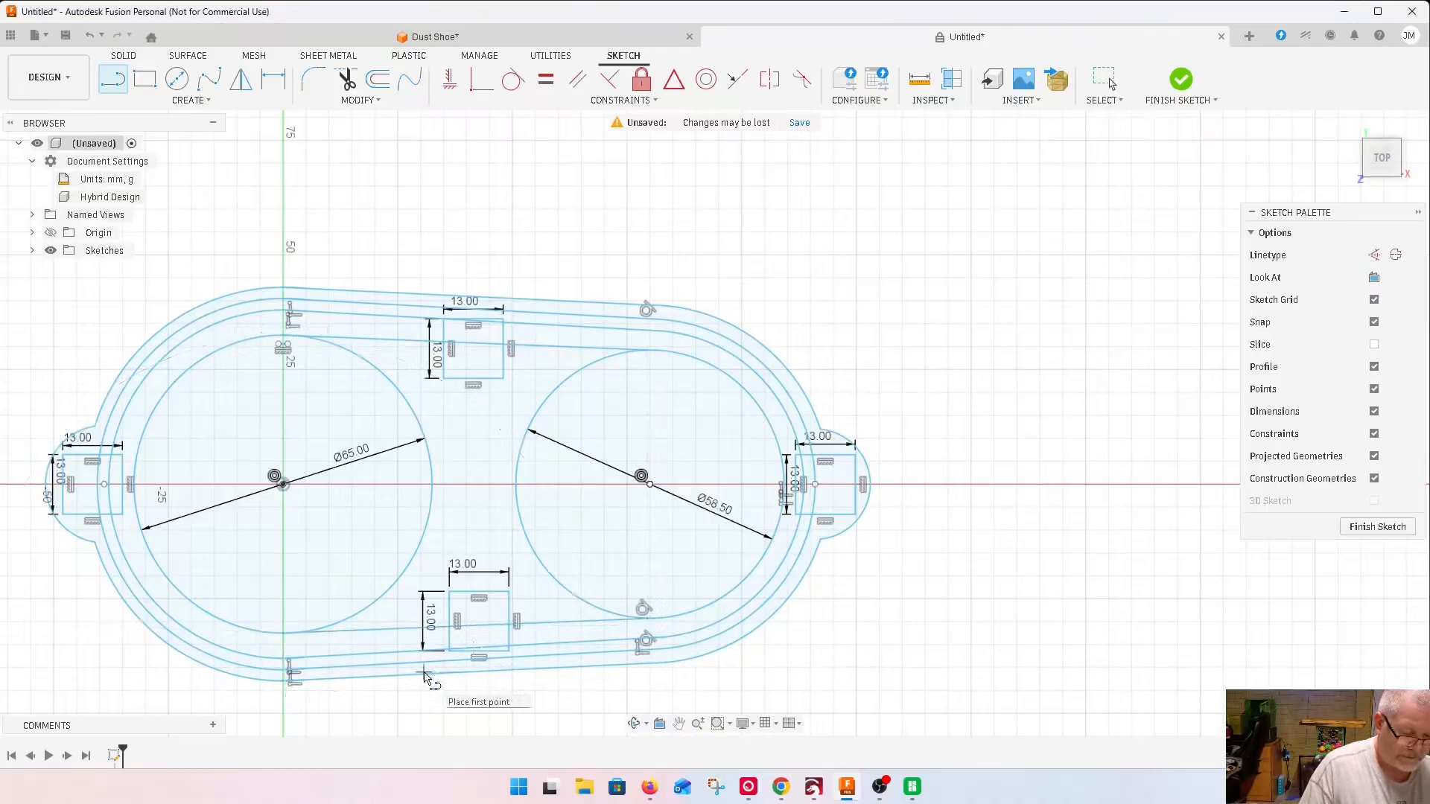
Trim the inner arcs of the 65 mm and 58.5 mm circles to leave one closed oval outline
left_click(344, 81)
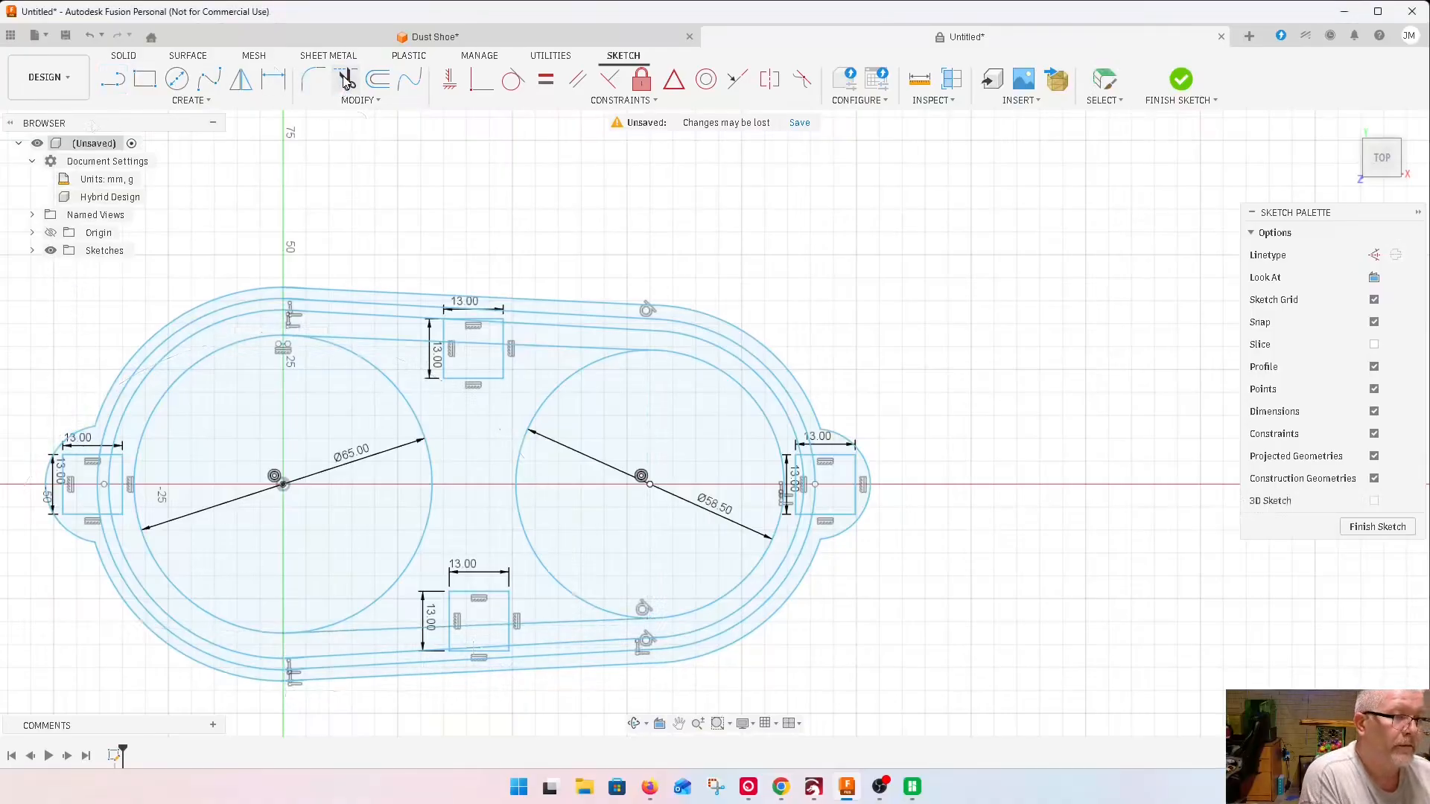
left_click(408, 409)
left_click(552, 404)
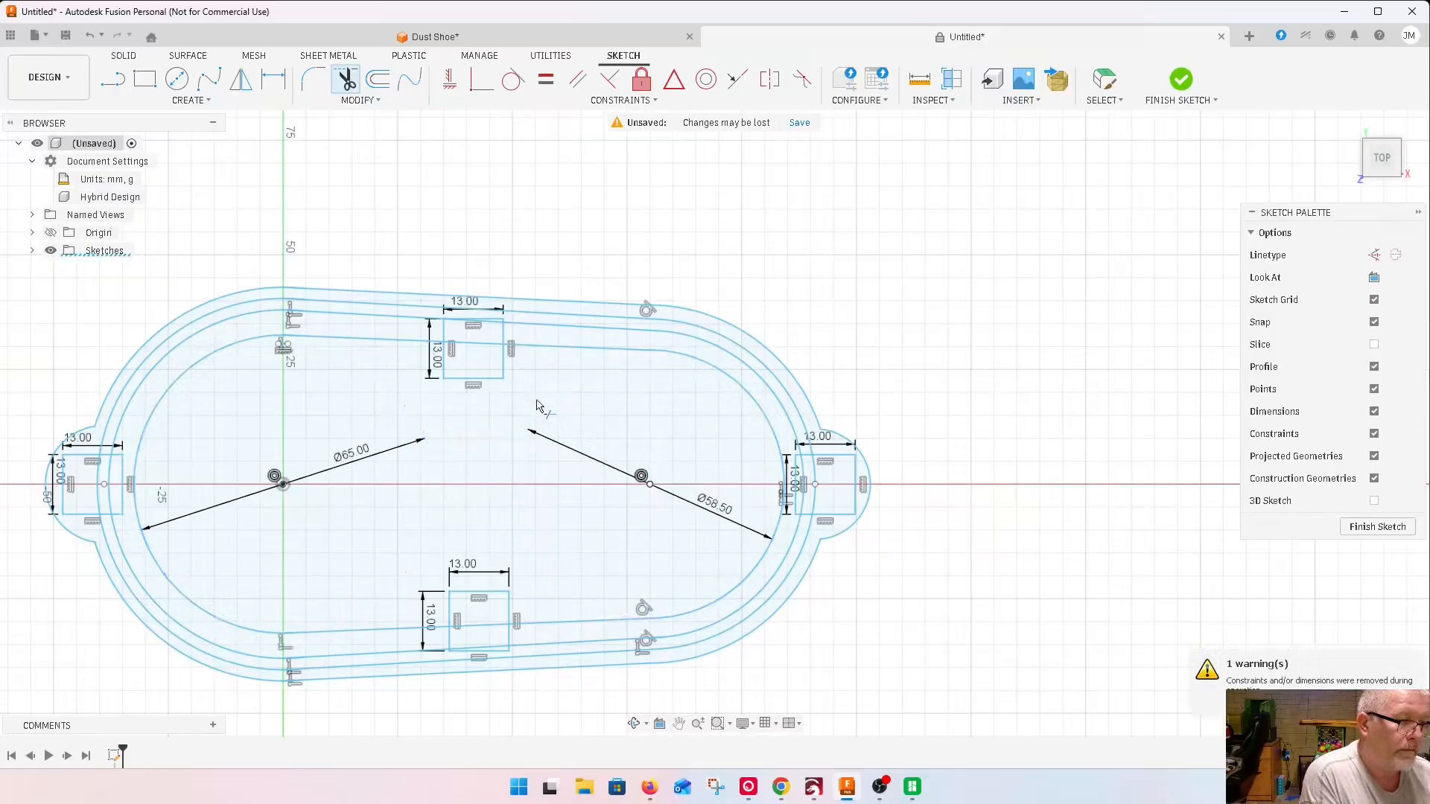
scroll(629, 272, "down", 3)
scroll(360, 406, "up", 2)
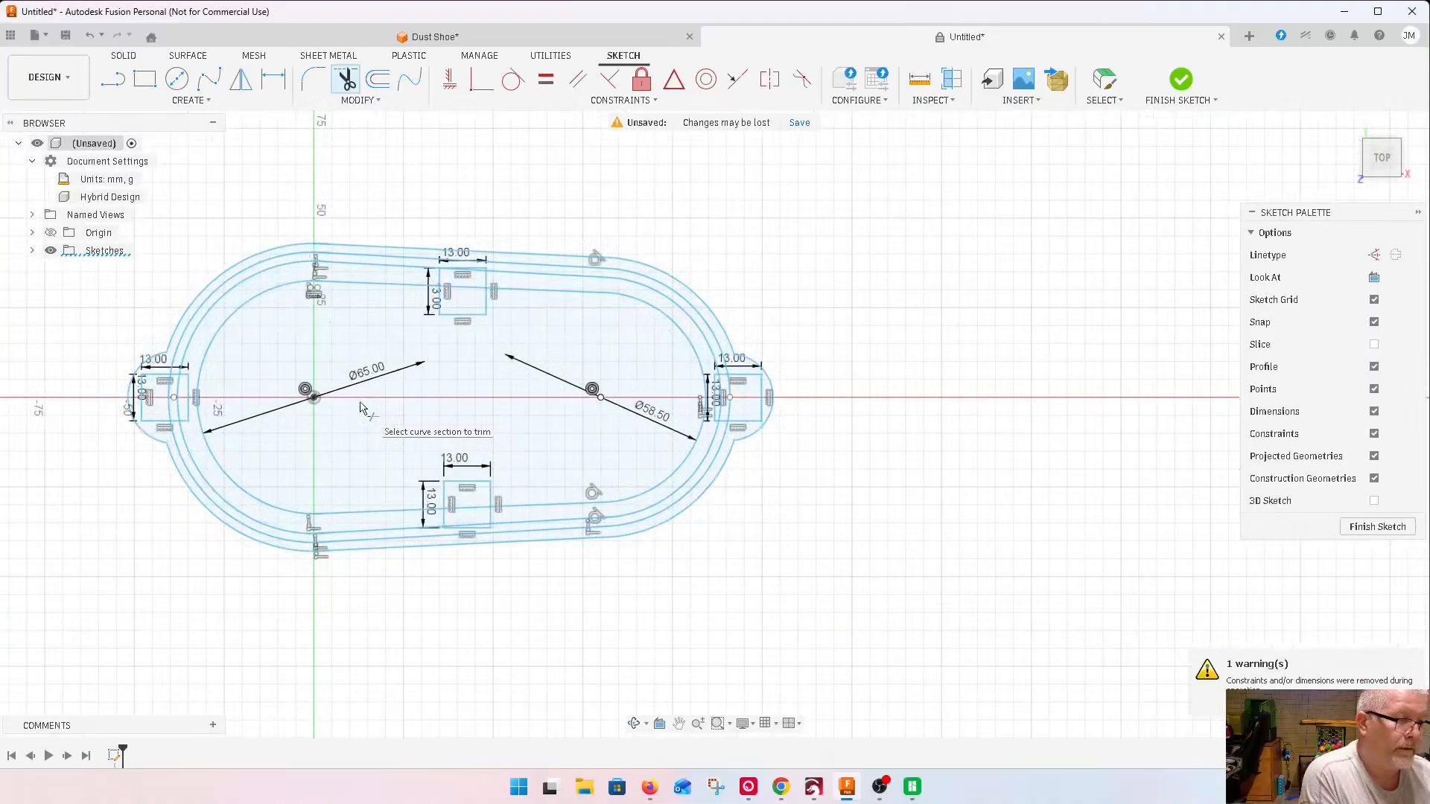
Delete the leftover 65 mm and 58.5 mm diameter dimensions
key("Escape")
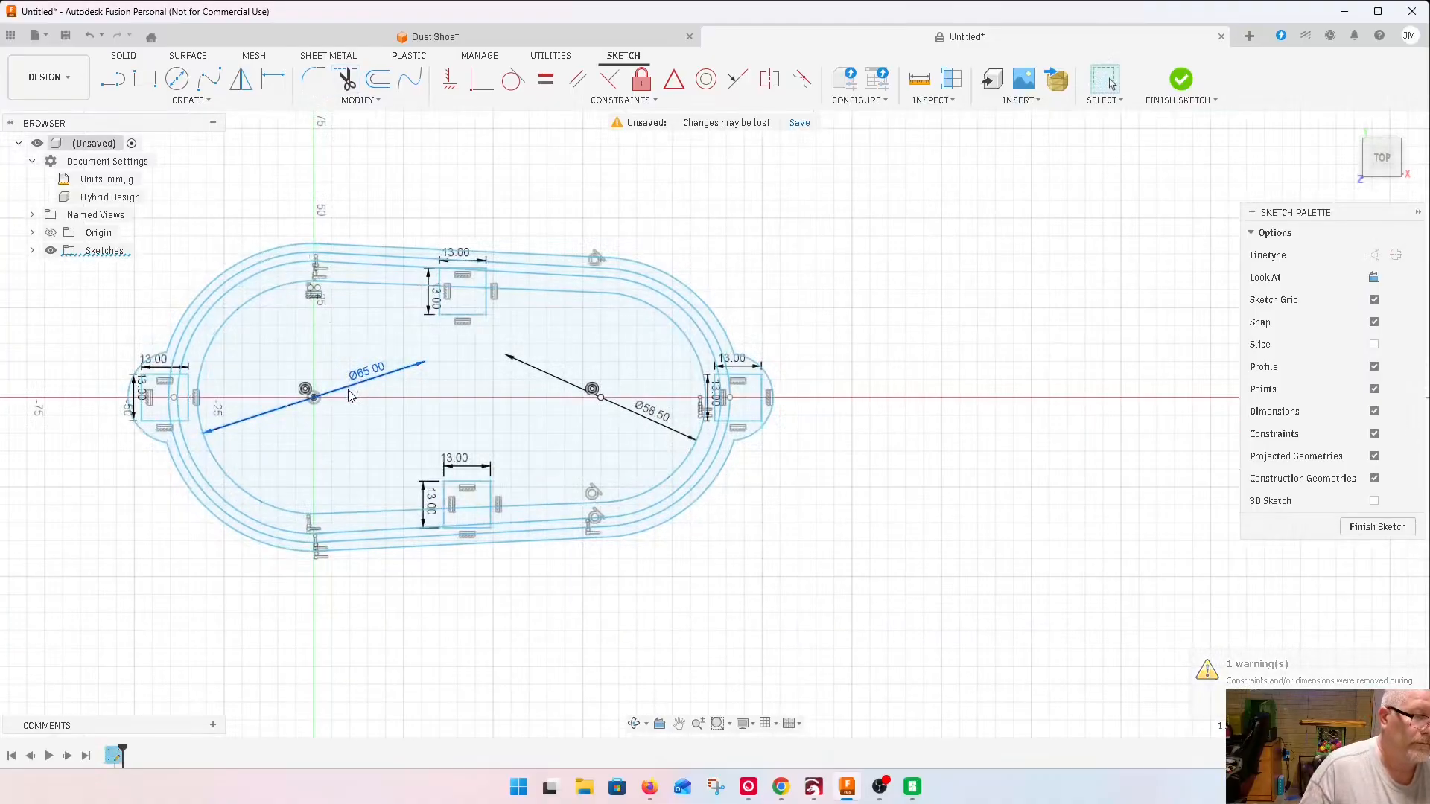
left_click(351, 395)
key("Delete")
left_click(558, 386)
key("Delete")
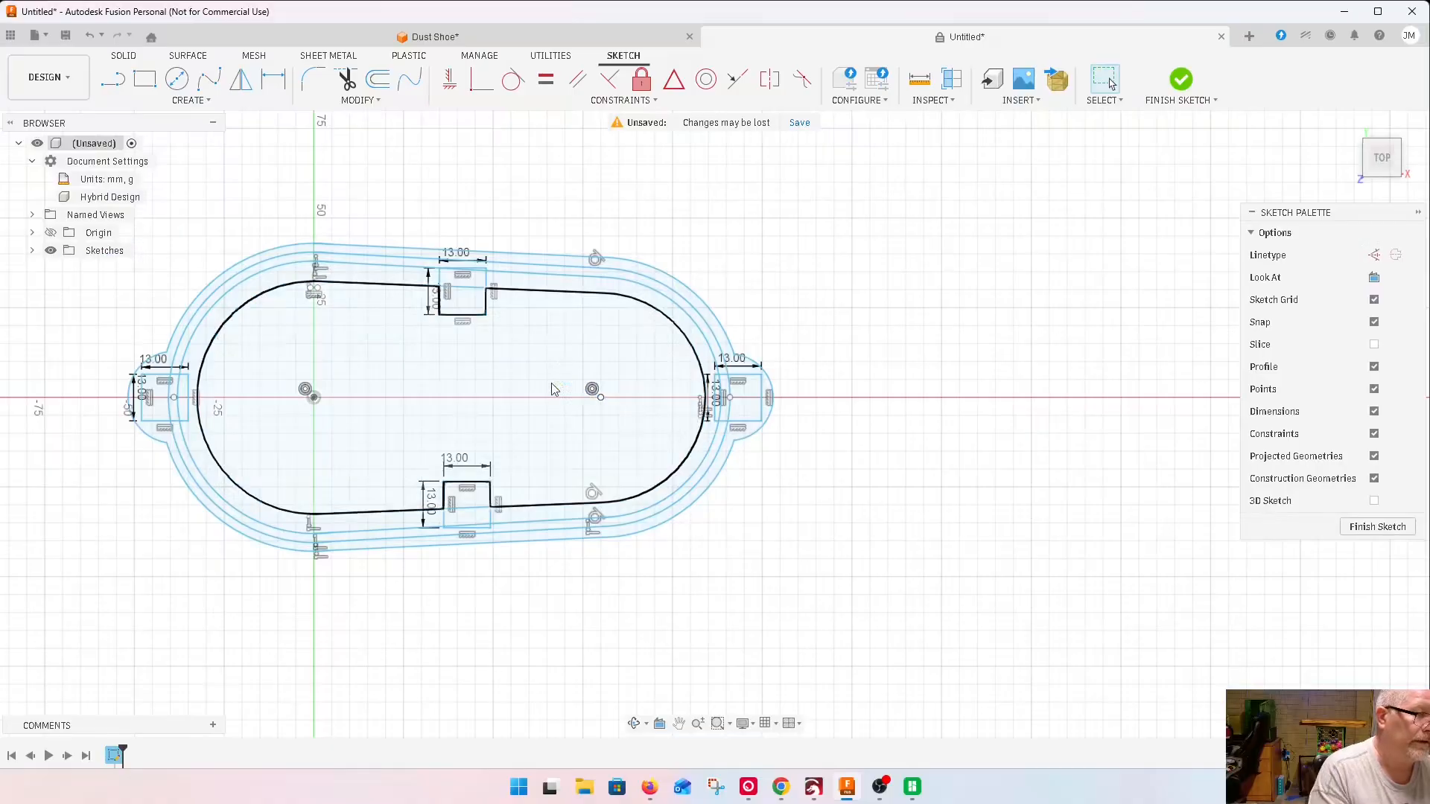
Finish the sketch and extrude all of its closed profiles 5 mm as a new body
scroll(552, 385, "down", 3)
scroll(650, 530, "up", 1)
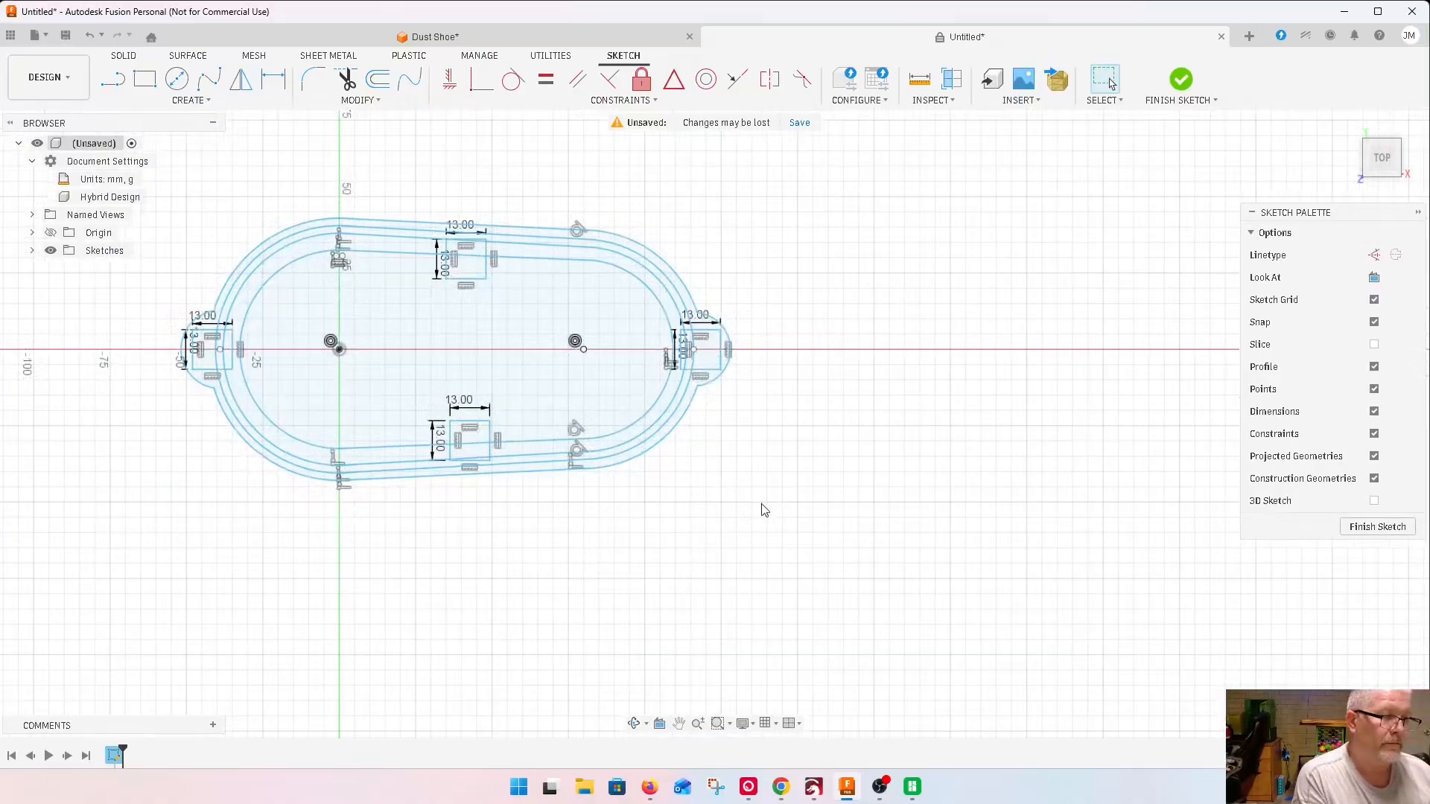
scroll(767, 509, "down", 1)
left_click(1378, 527)
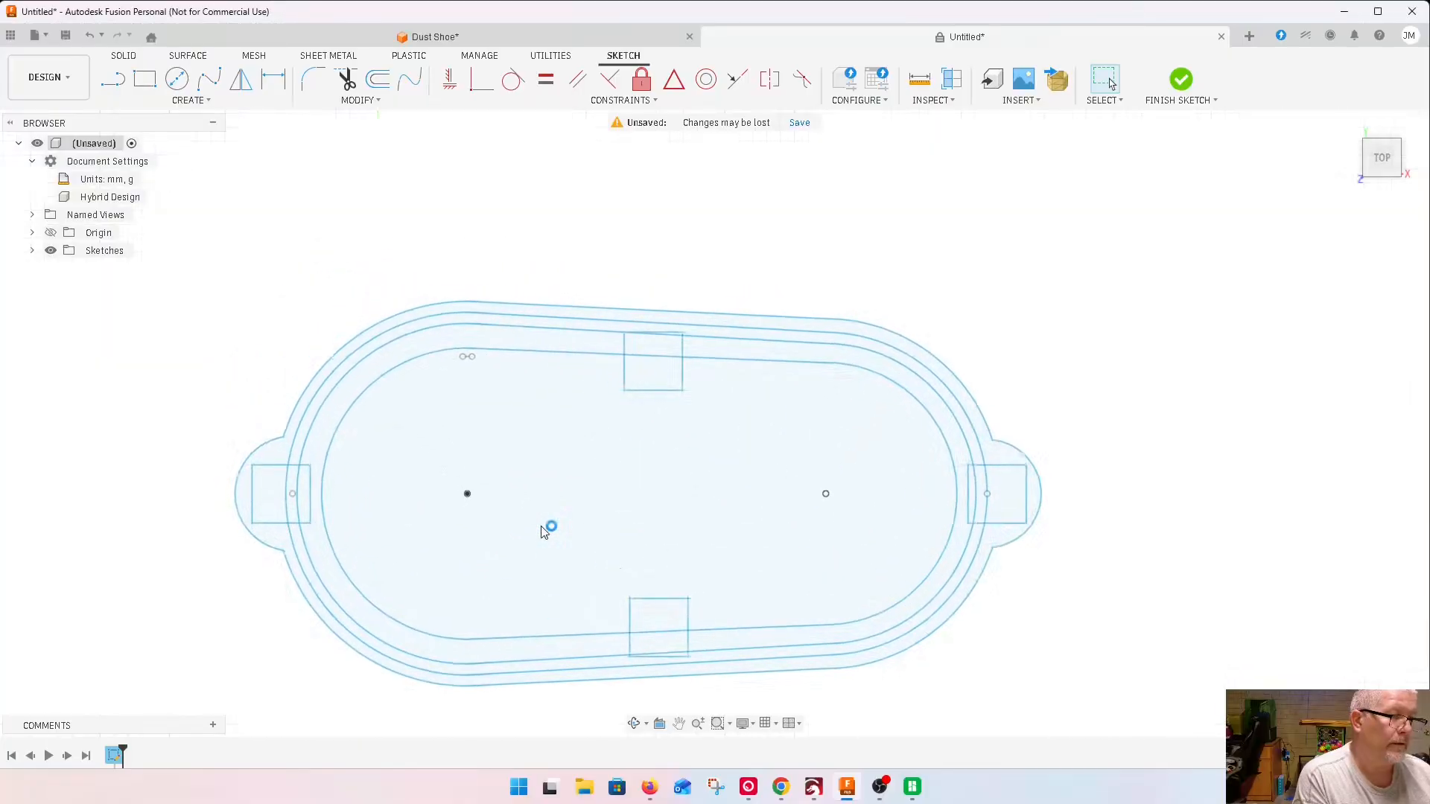
scroll(373, 350, "up", 2)
scroll(373, 395, "down", 4)
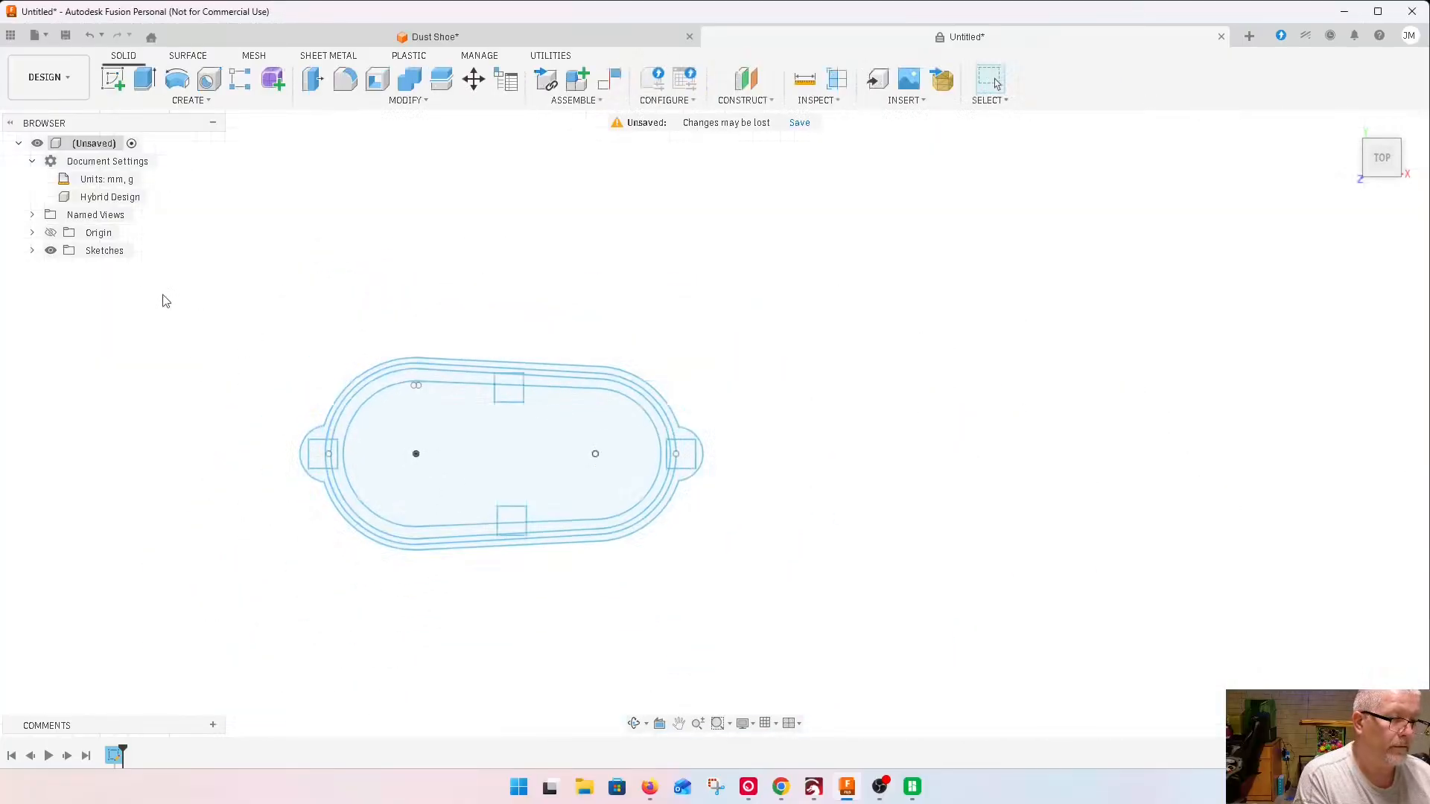
left_click_drag(159, 268, 1065, 693)
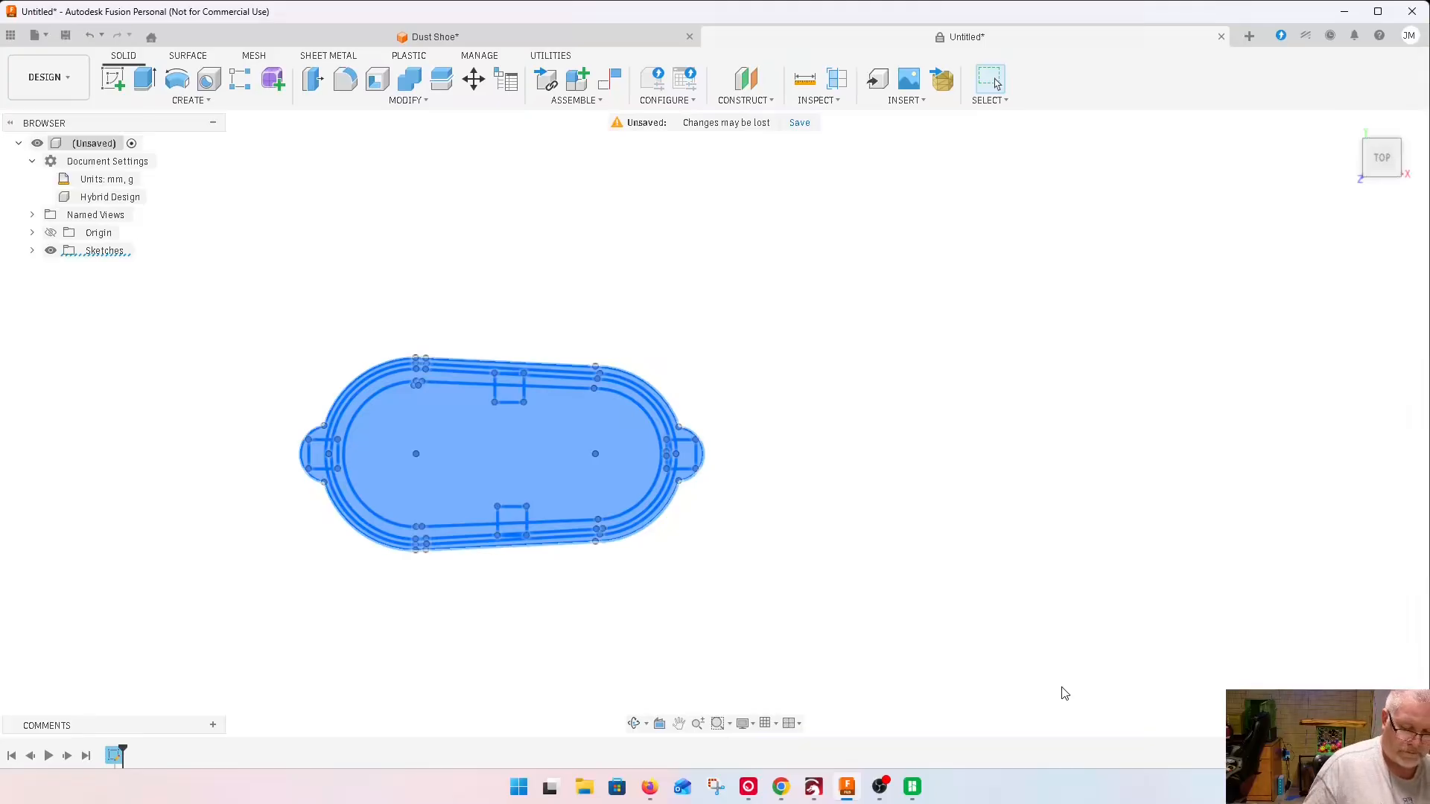
key("e")
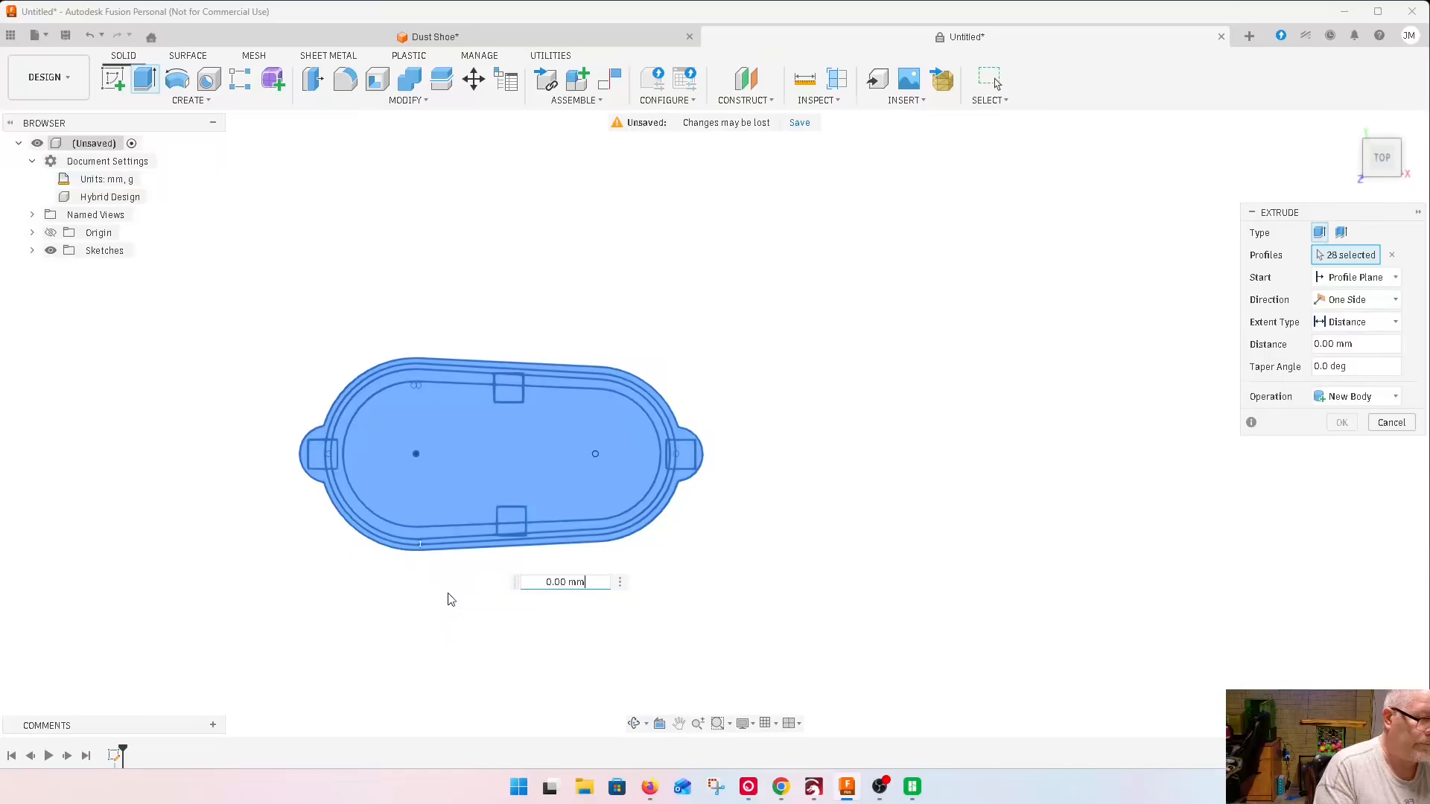
left_click_drag(592, 583, 511, 584)
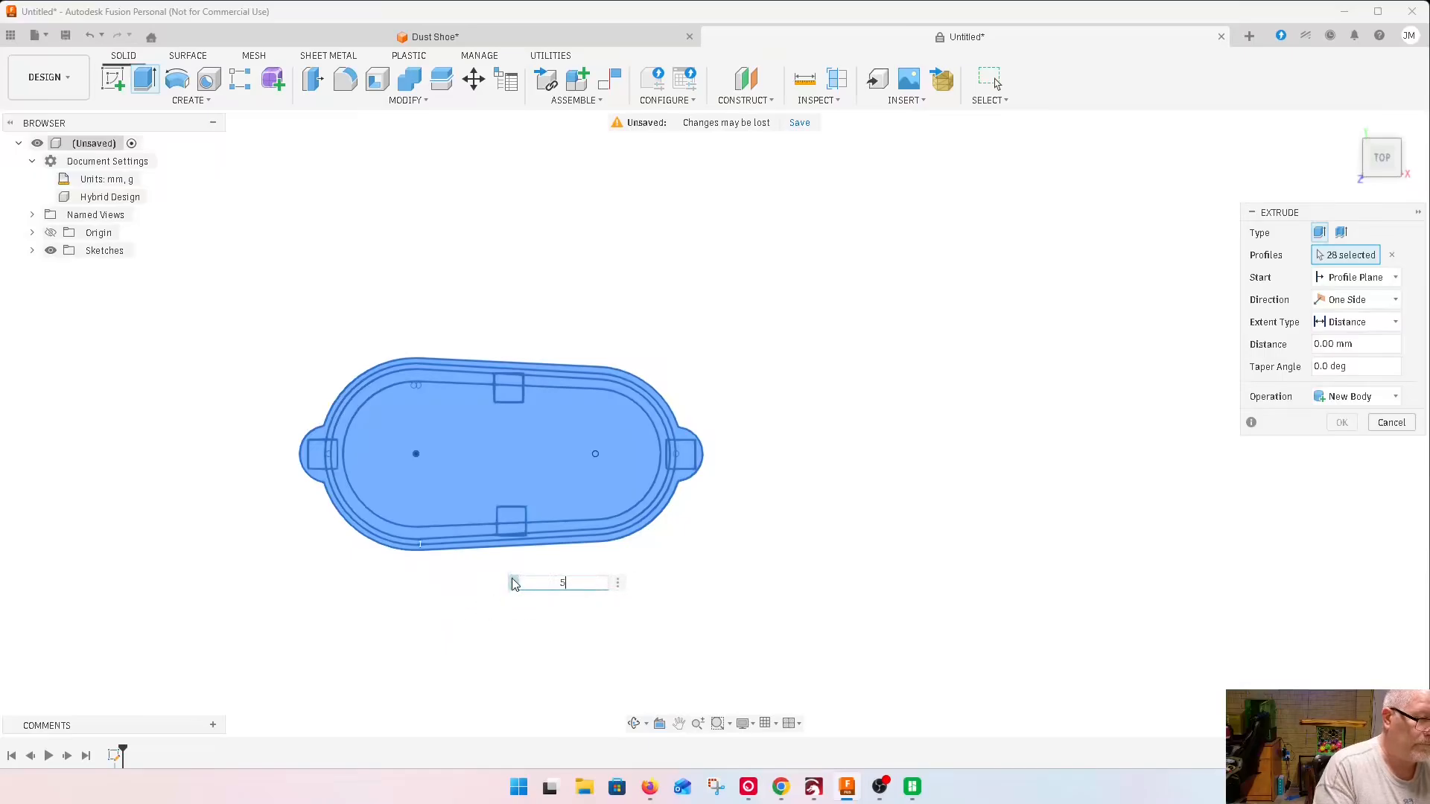
key("Return")
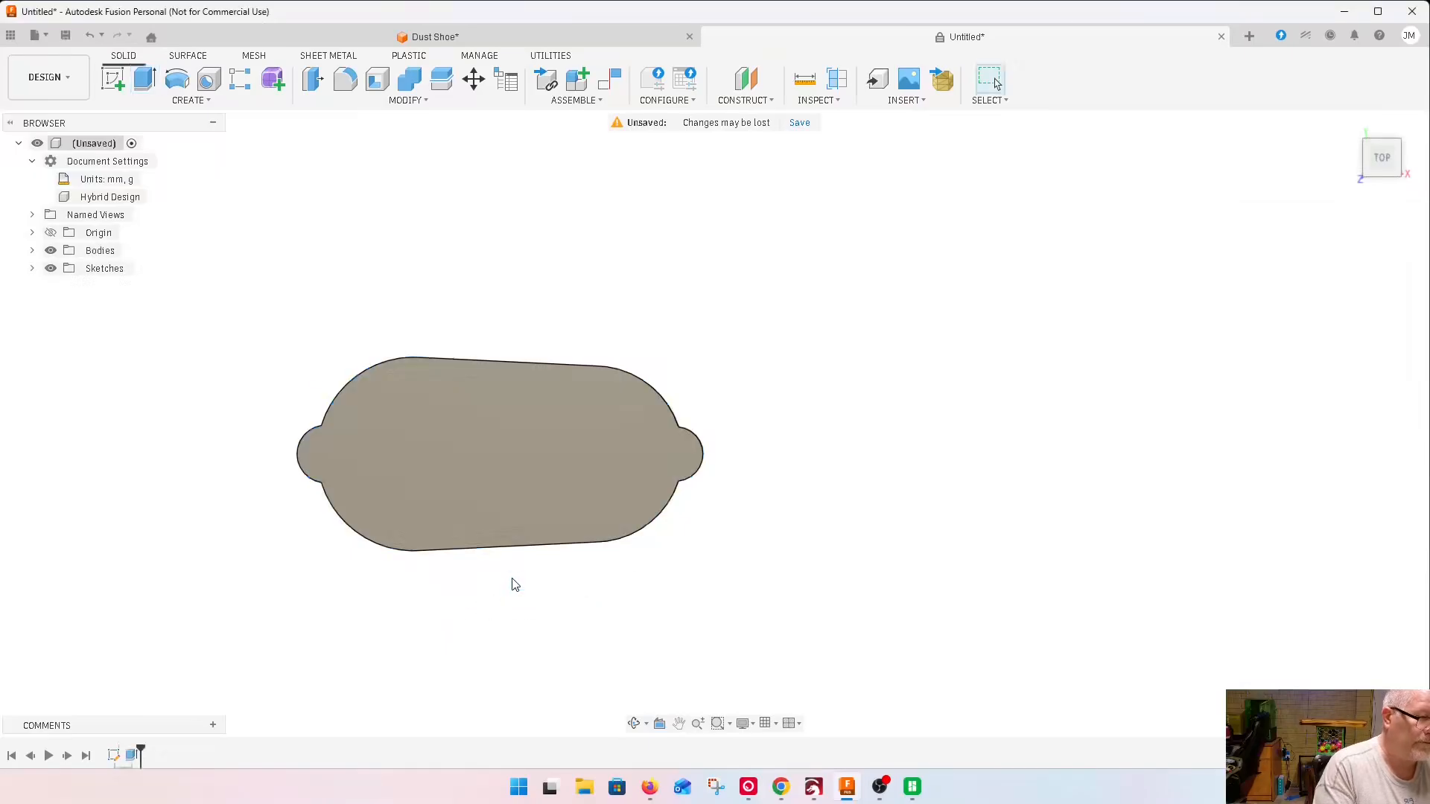
Show the base sketch over the extruded body and reopen it for editing from the bottom view
left_click(32, 269)
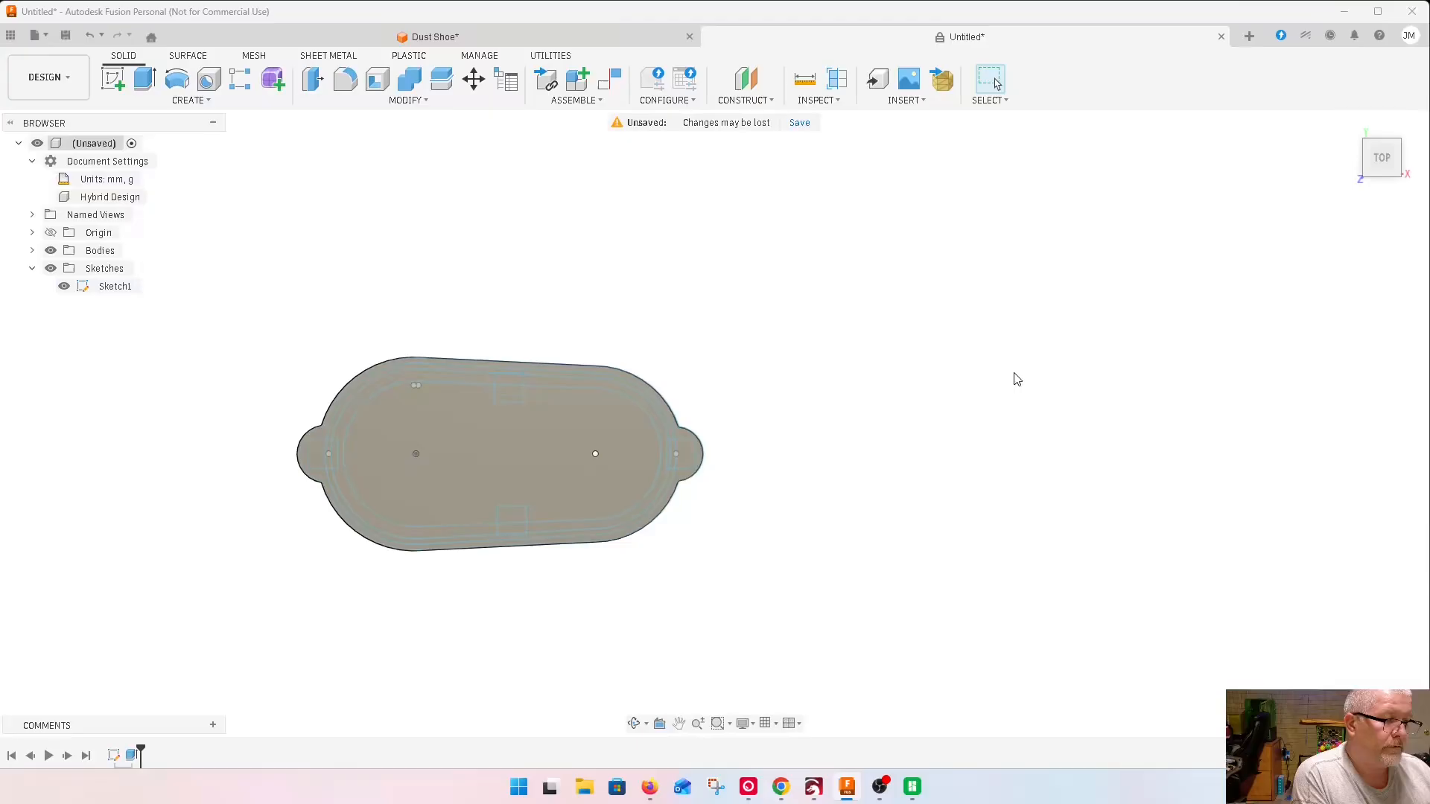
middle_click_drag(633, 402, 565, 411, "shift")
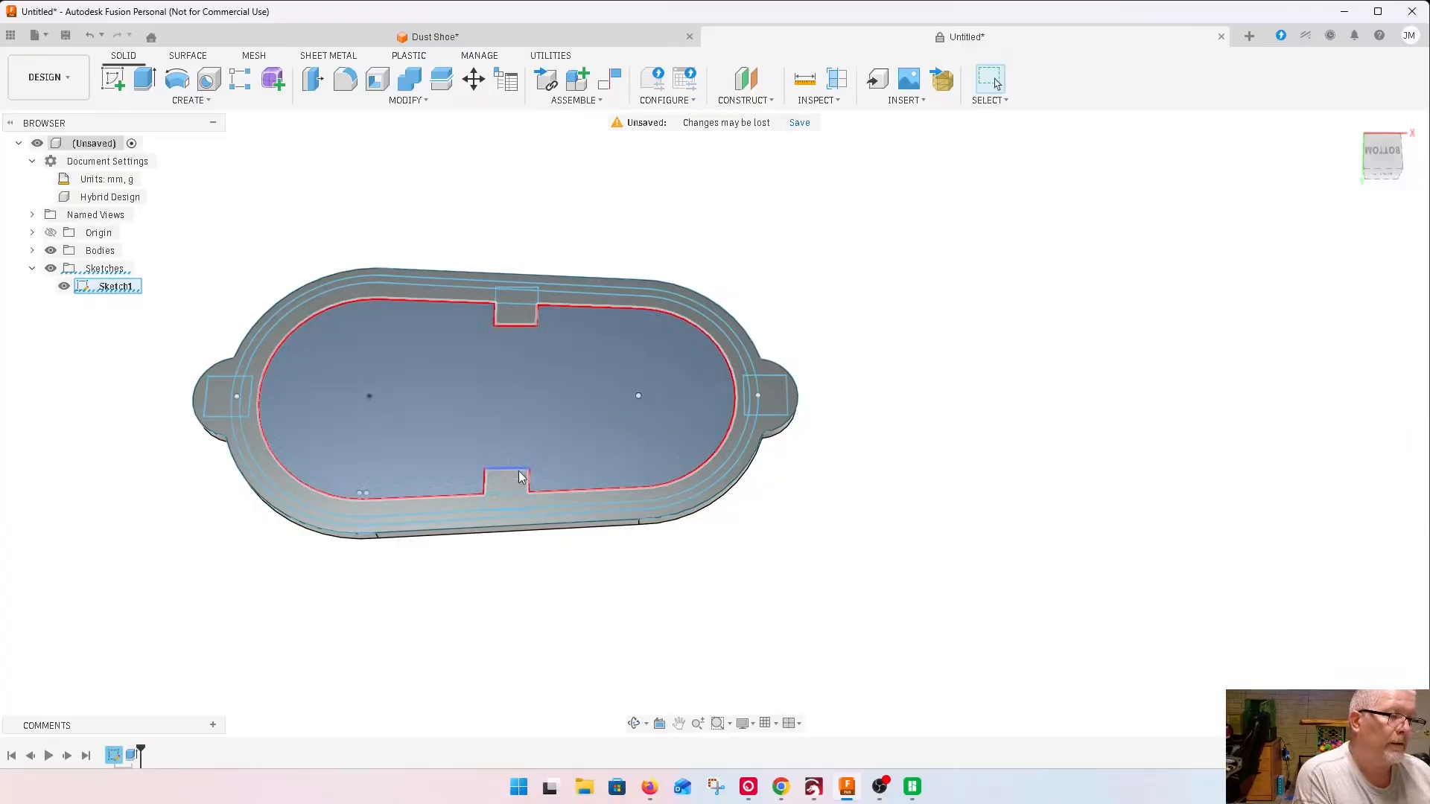
left_click(1378, 153)
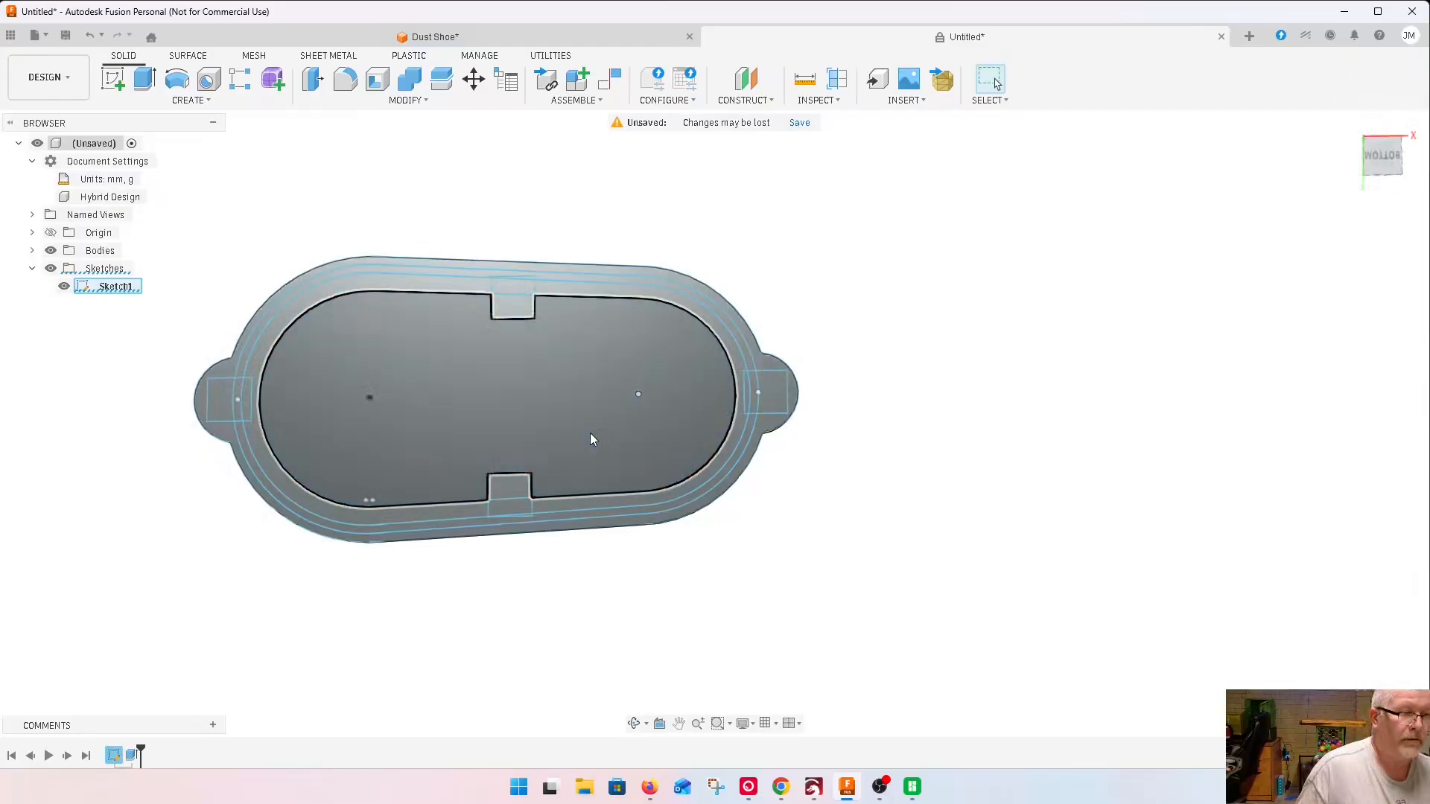
double_click(113, 756)
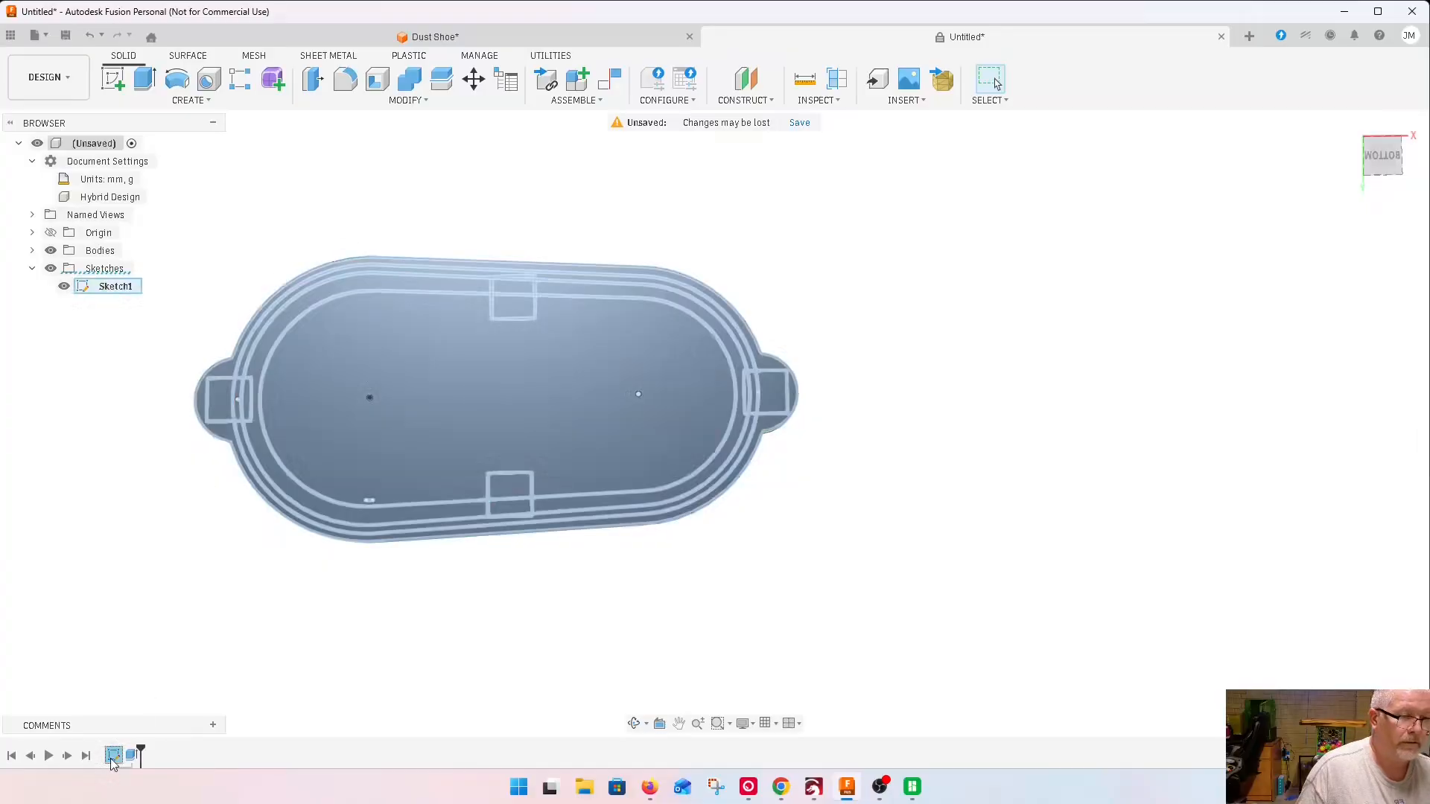
Draw a circle enclosing the 13 mm square on the oval's lower long side
scroll(514, 488, "up", 5)
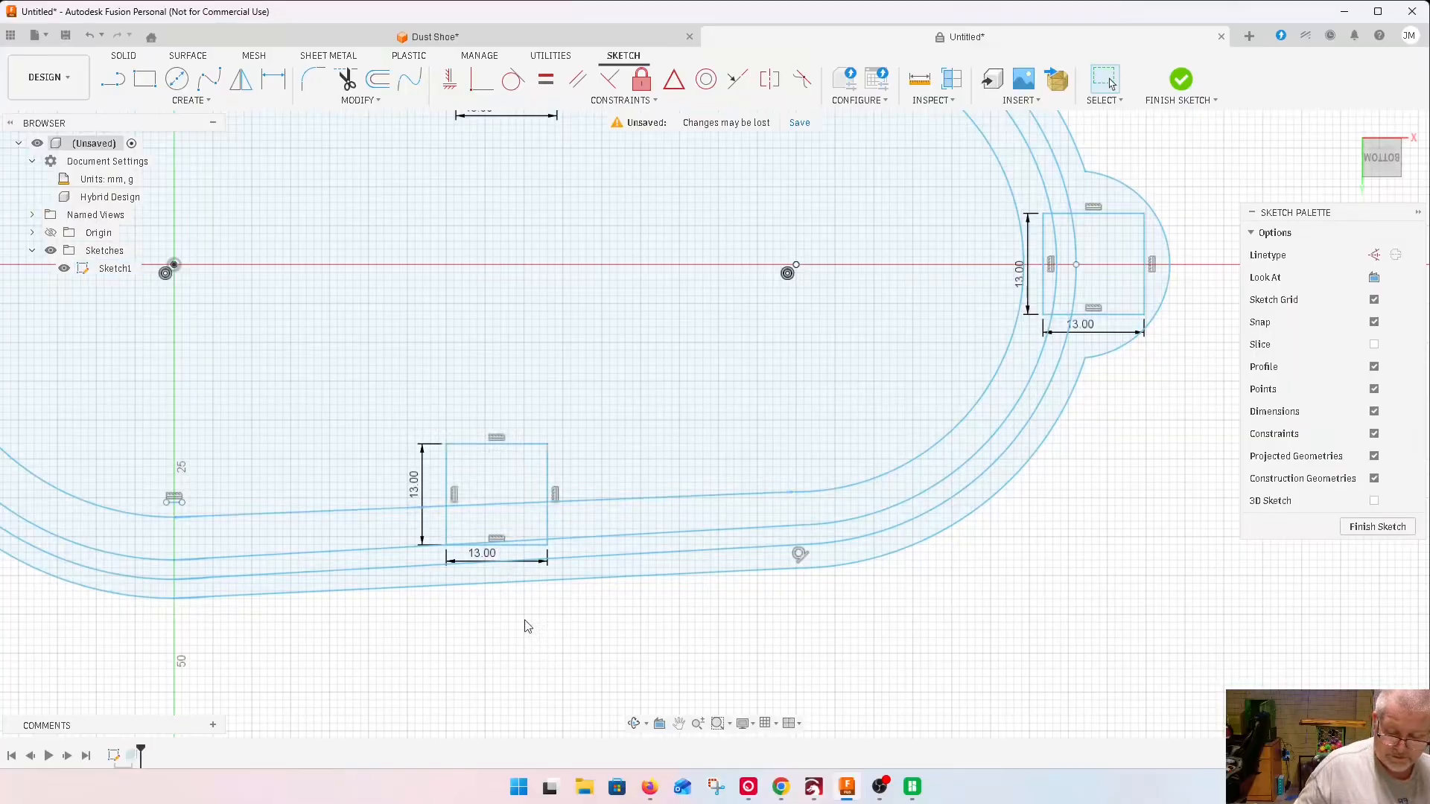
key("c")
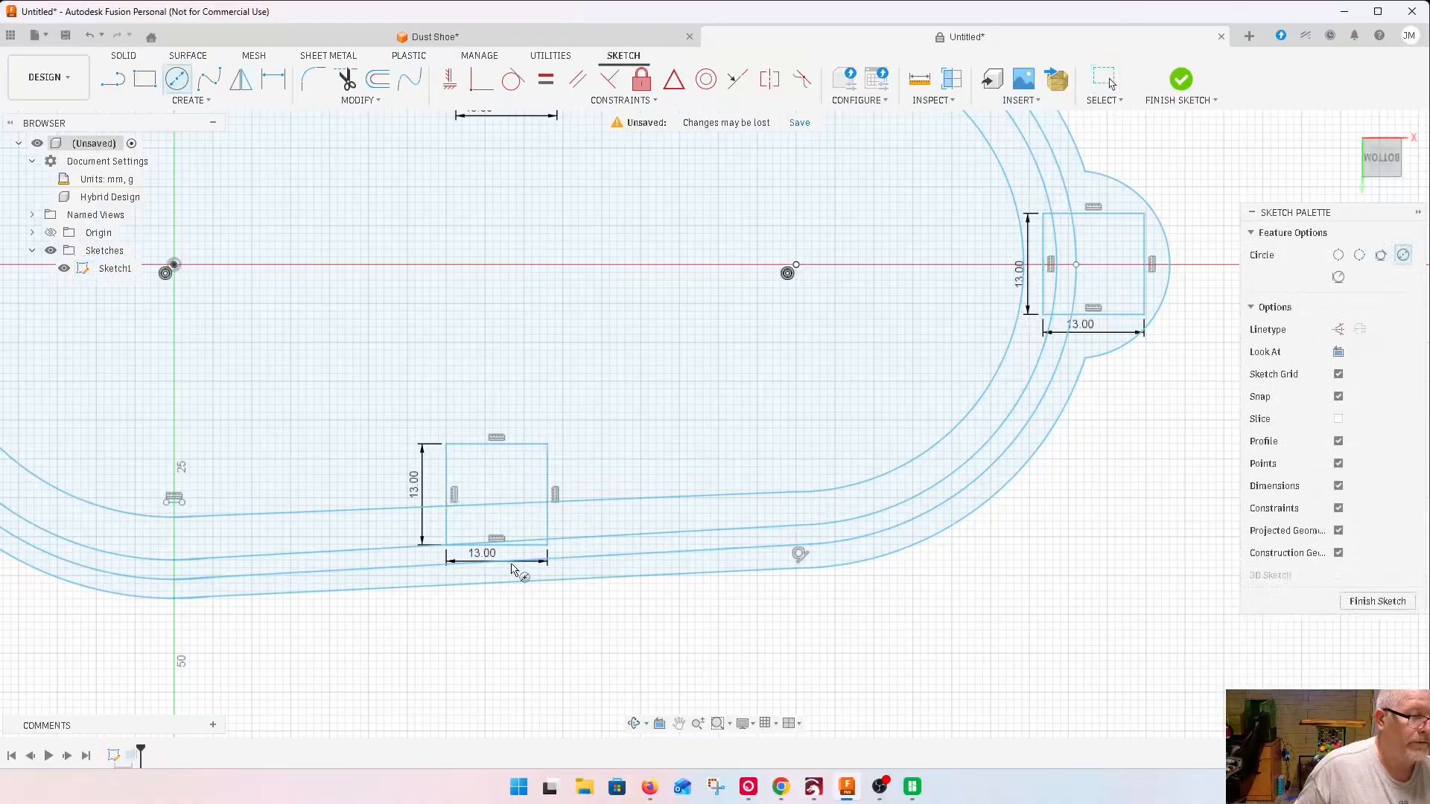
left_click(497, 486)
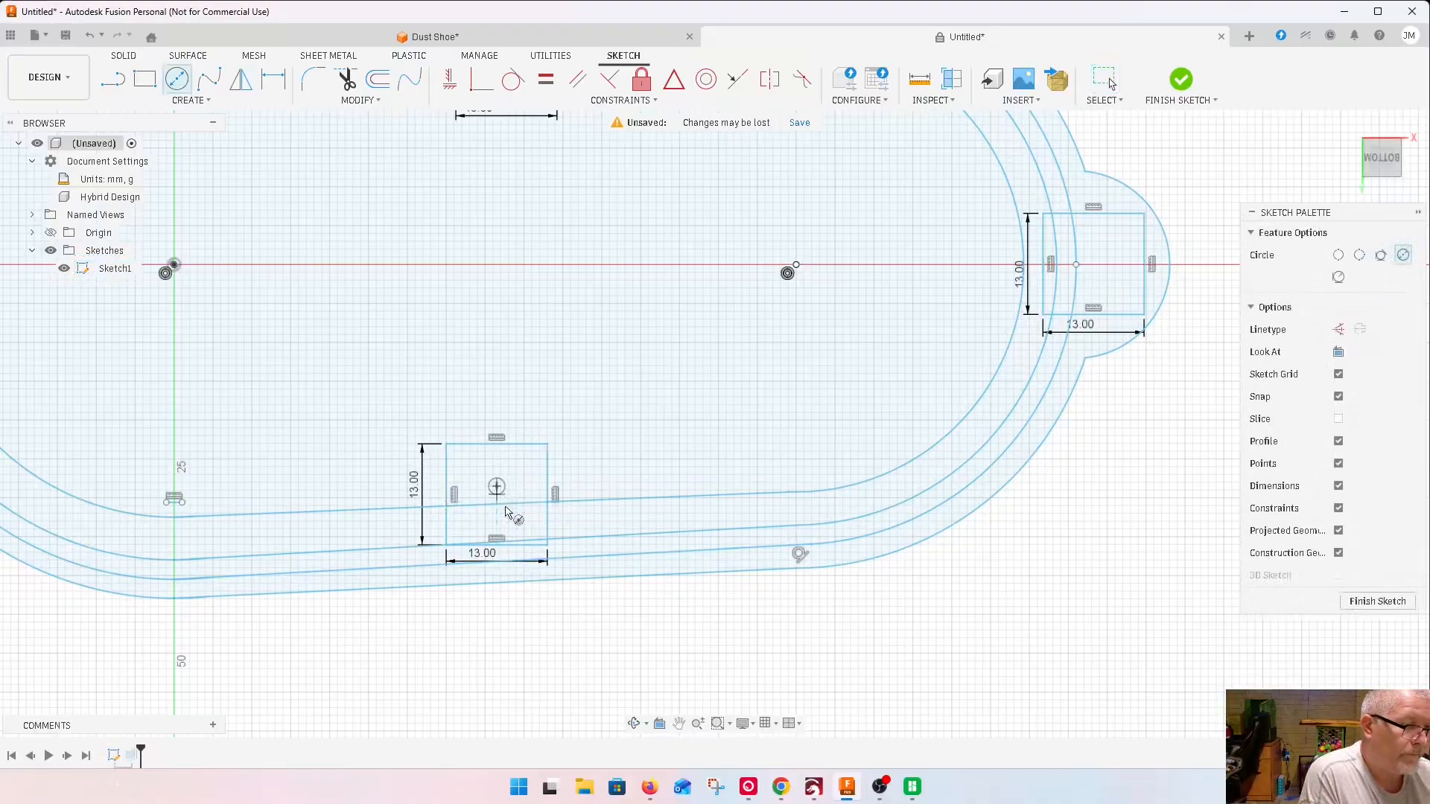
left_click(560, 538)
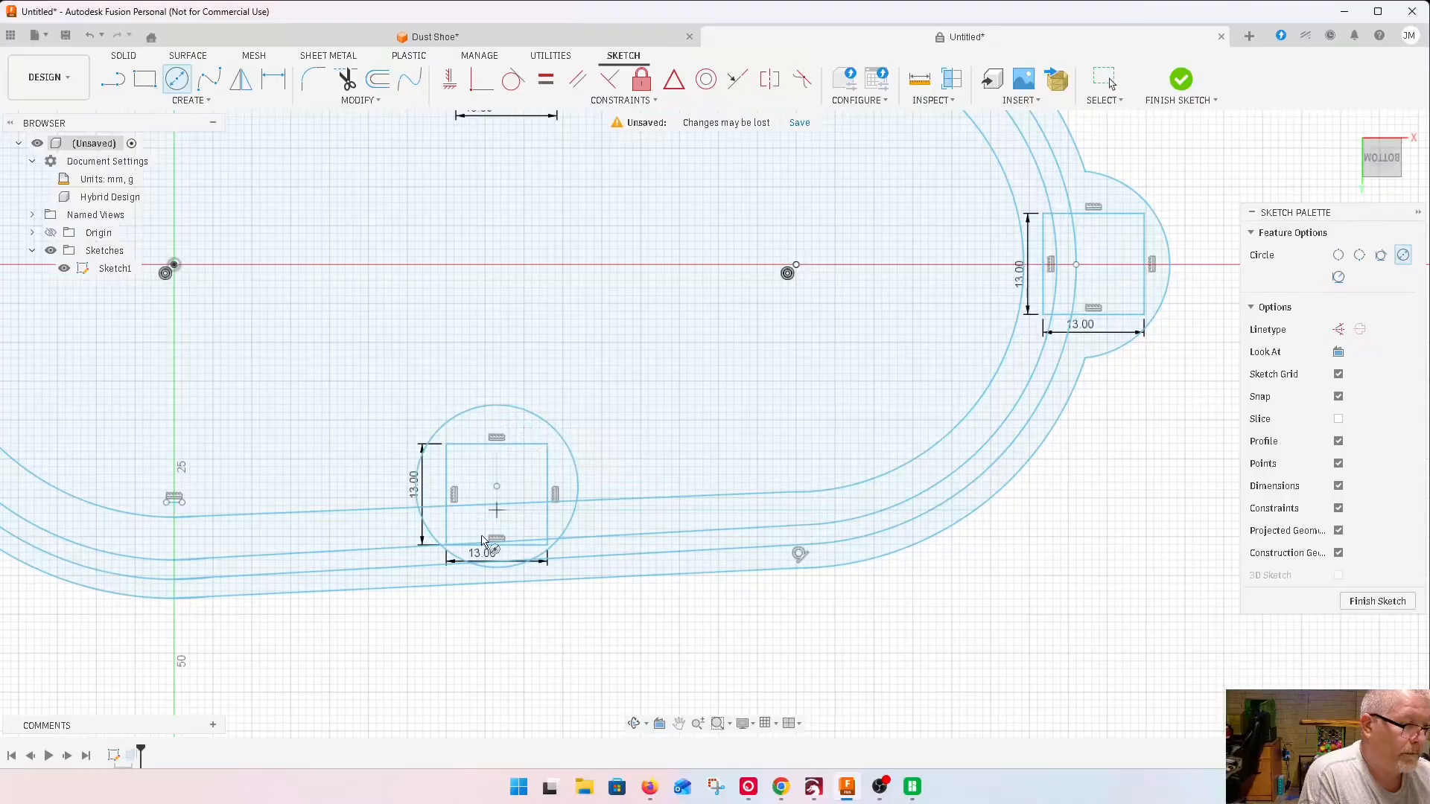
key("Escape")
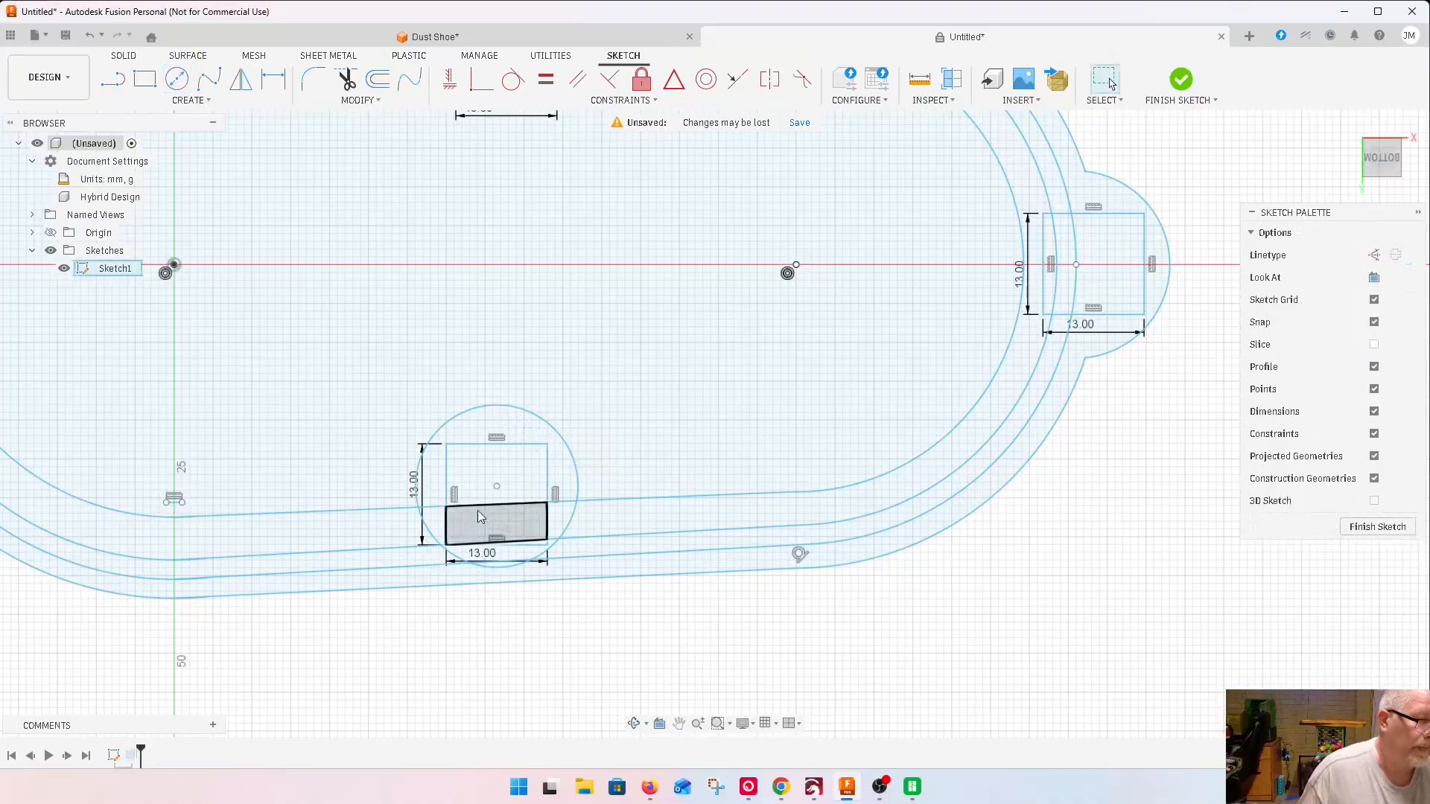
Move the new circle's centre point so the circle sits centred around the lower 13 mm square
scroll(397, 495, "down", 2)
scroll(397, 514, "up", 3)
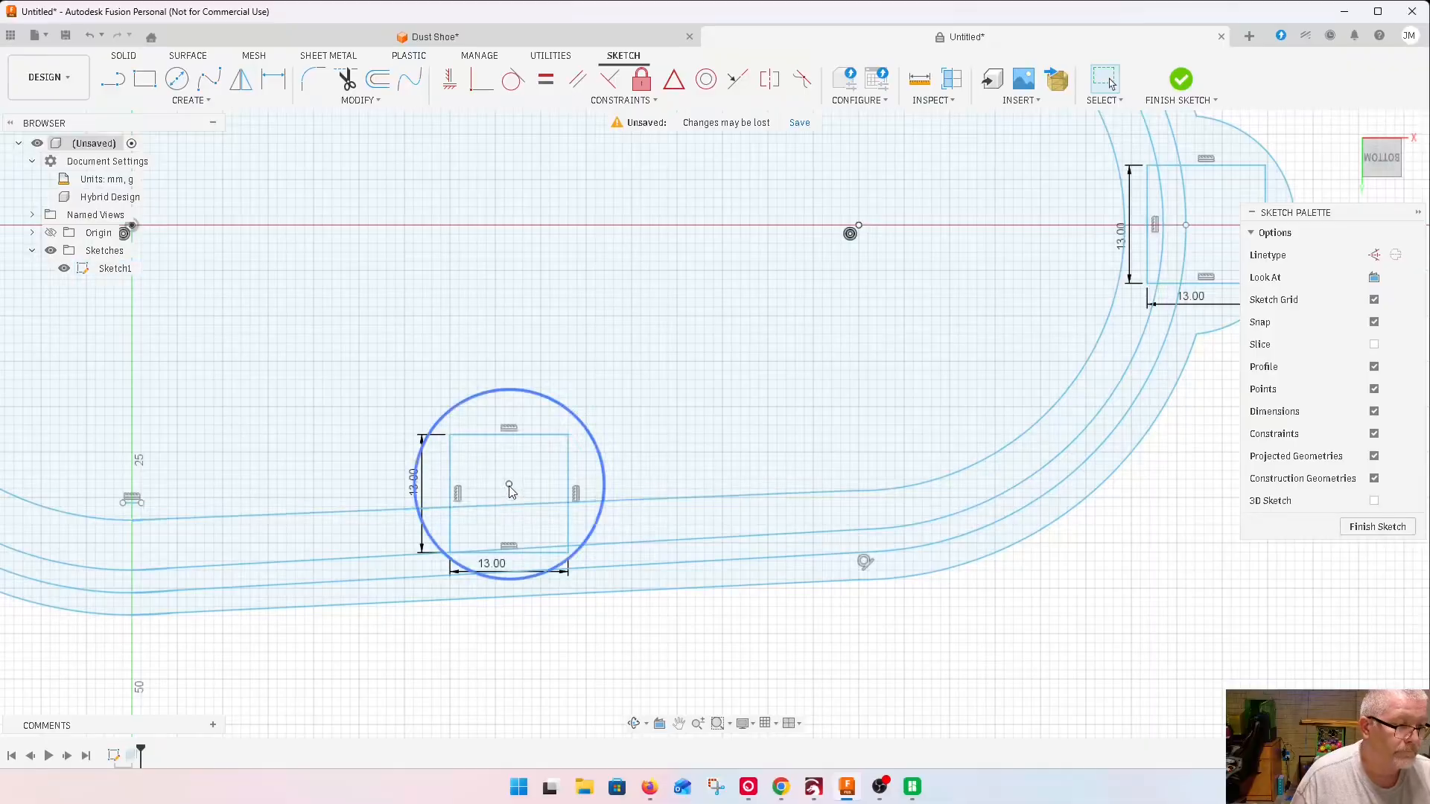
left_click_drag(509, 484, 509, 491)
scroll(524, 486, "down", 3)
scroll(537, 486, "up", 5)
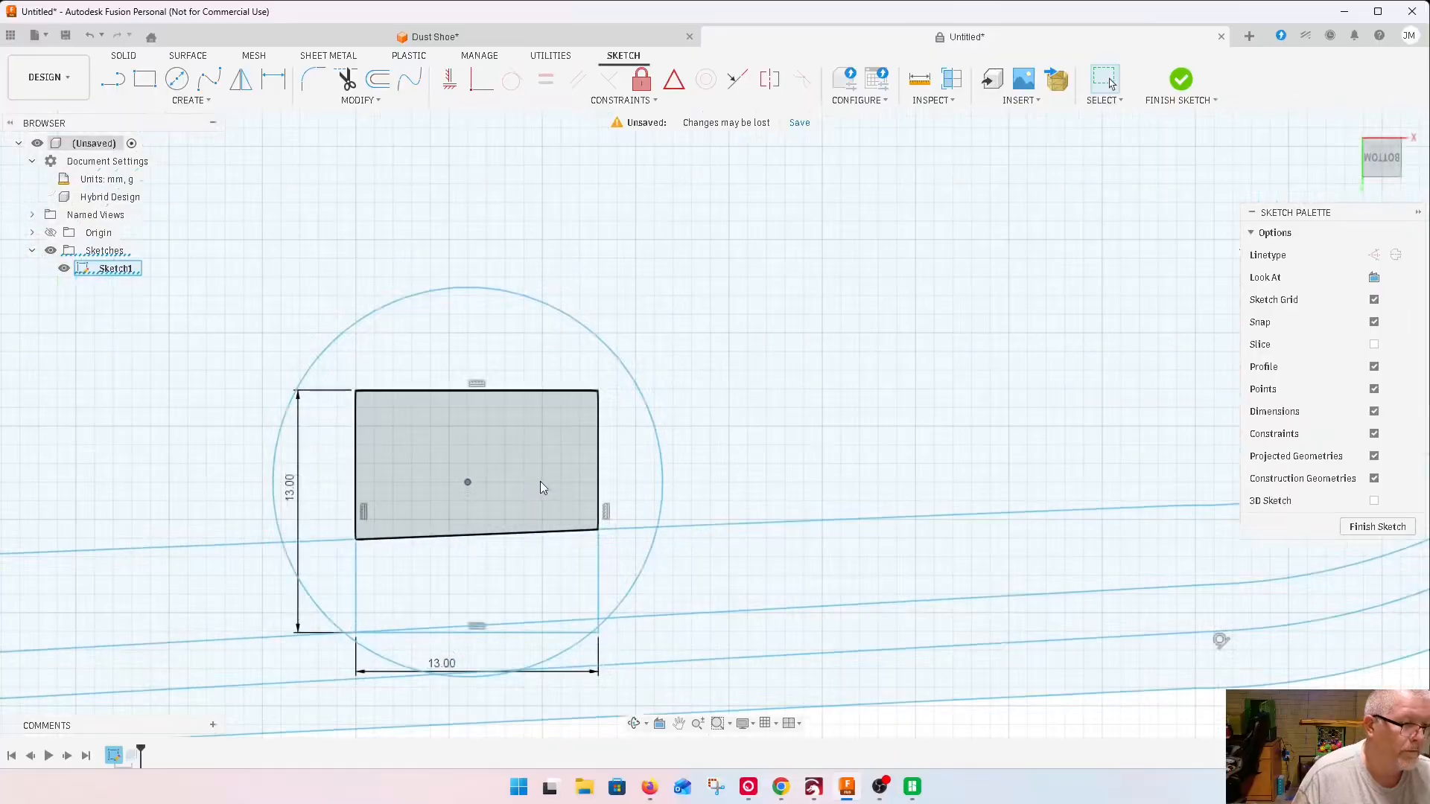
left_click_drag(467, 482, 476, 483)
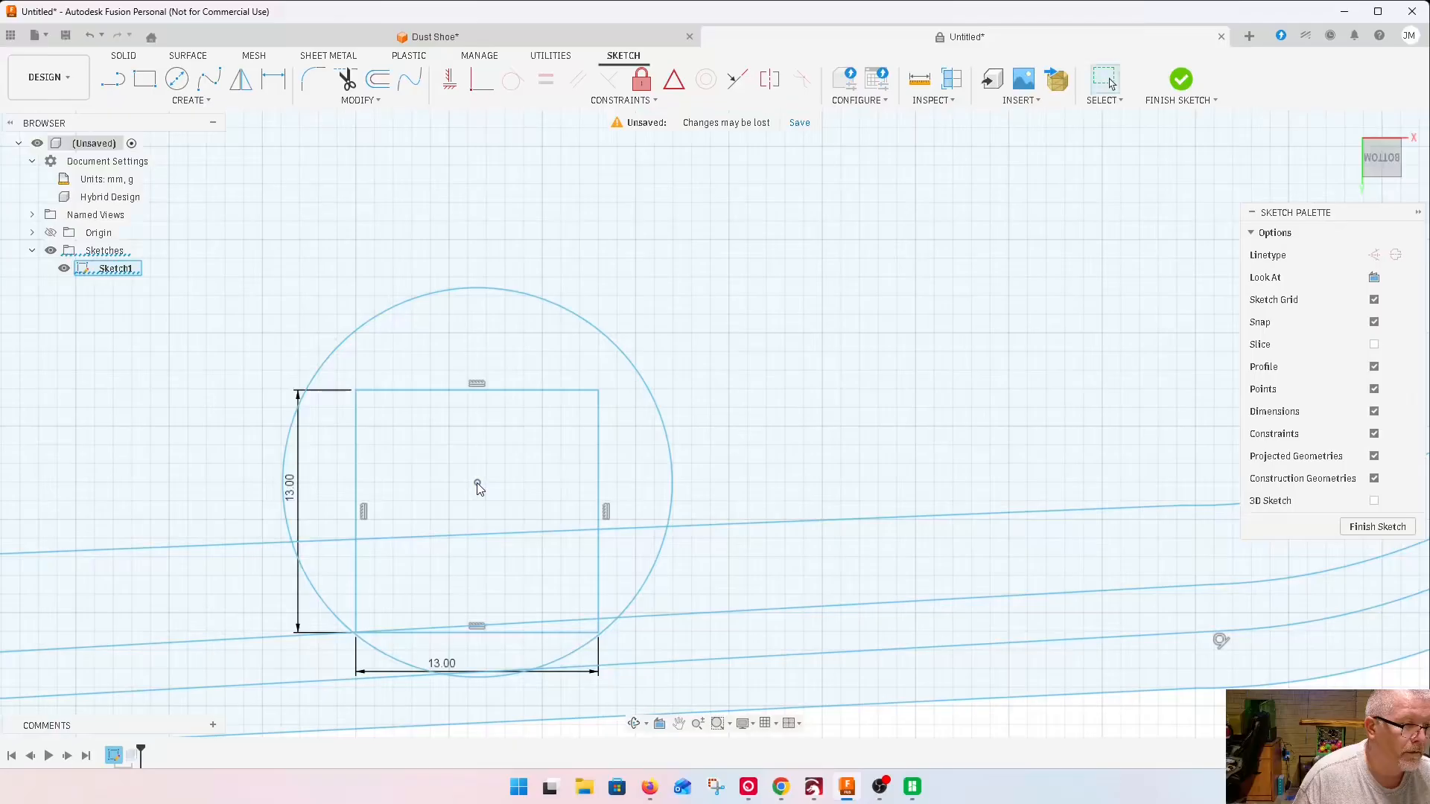
Draw a sloping line from each upper side of the circle down to the innermost oval outline
key("l")
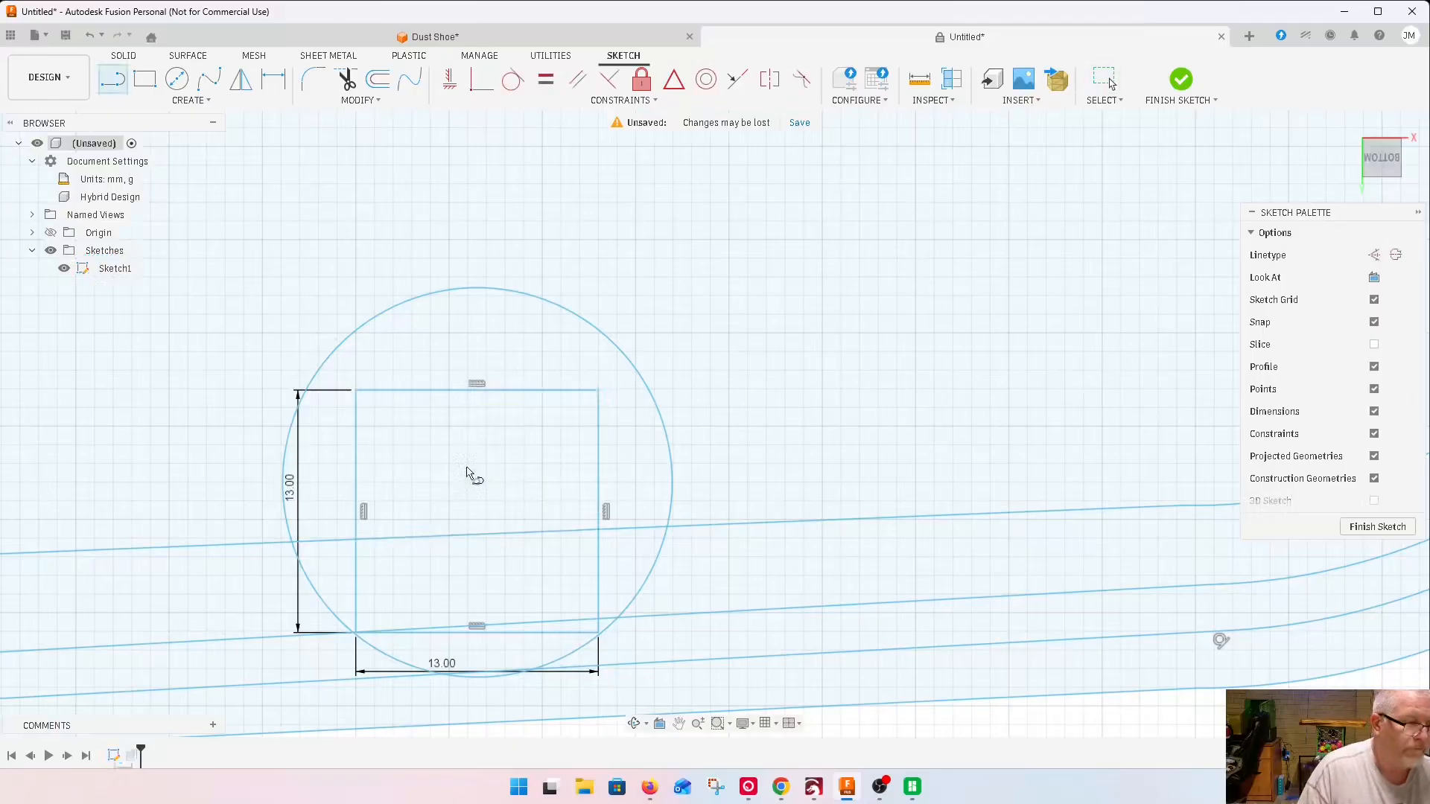
left_click(578, 317)
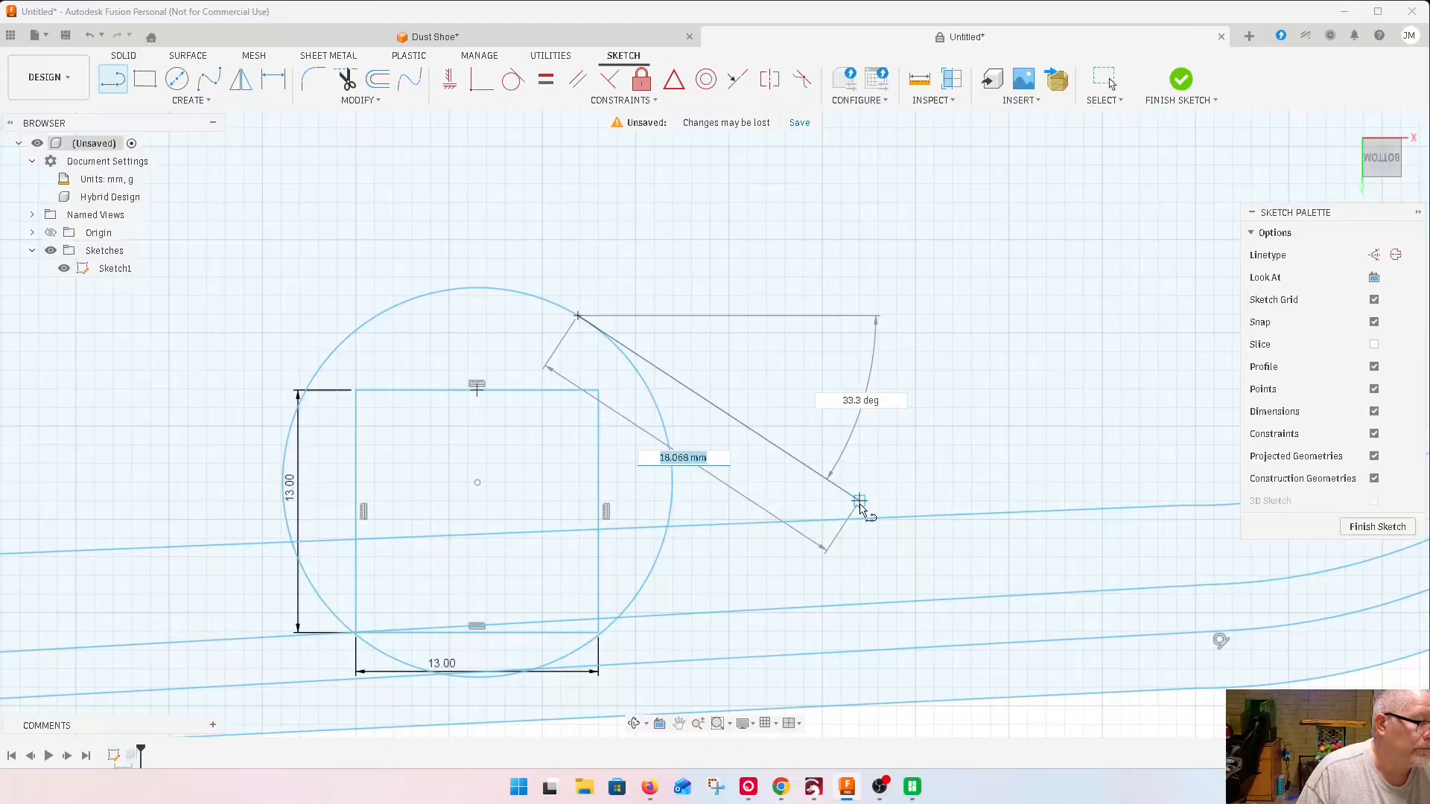
left_click(860, 520)
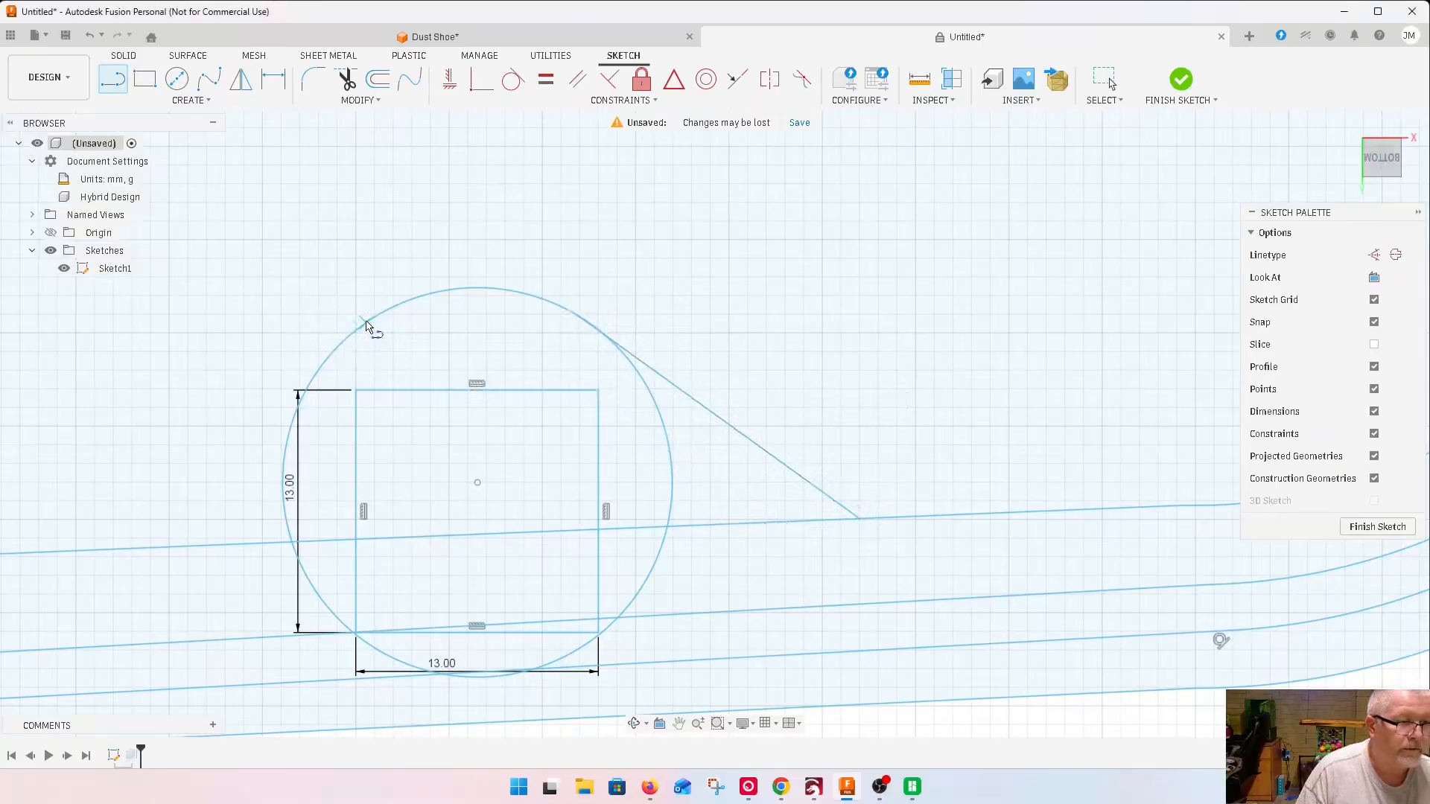
left_click(368, 322)
double_click(92, 551)
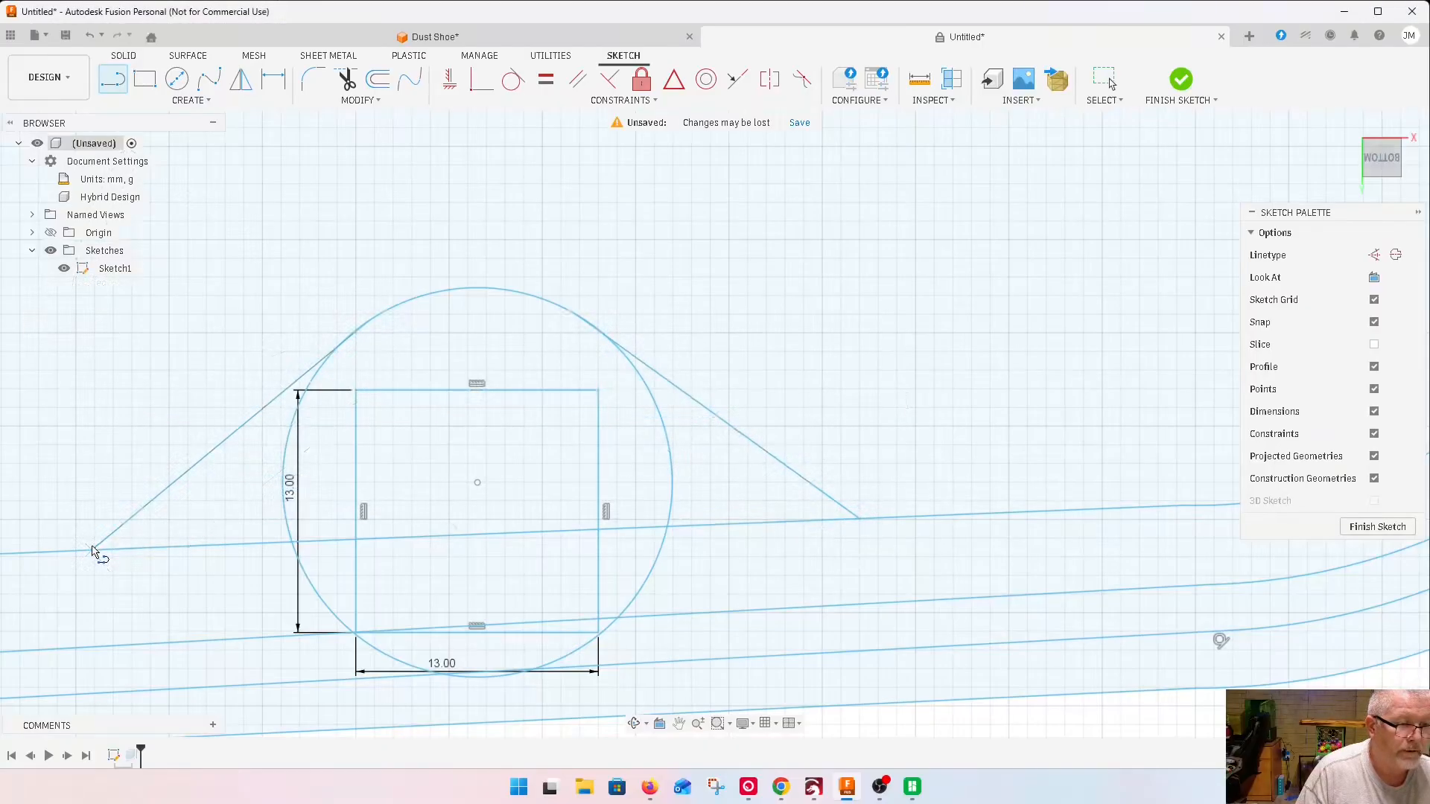
Trim the circle's sides and lower arcs, keeping only the top arc between the two sloping lines
left_click(347, 79)
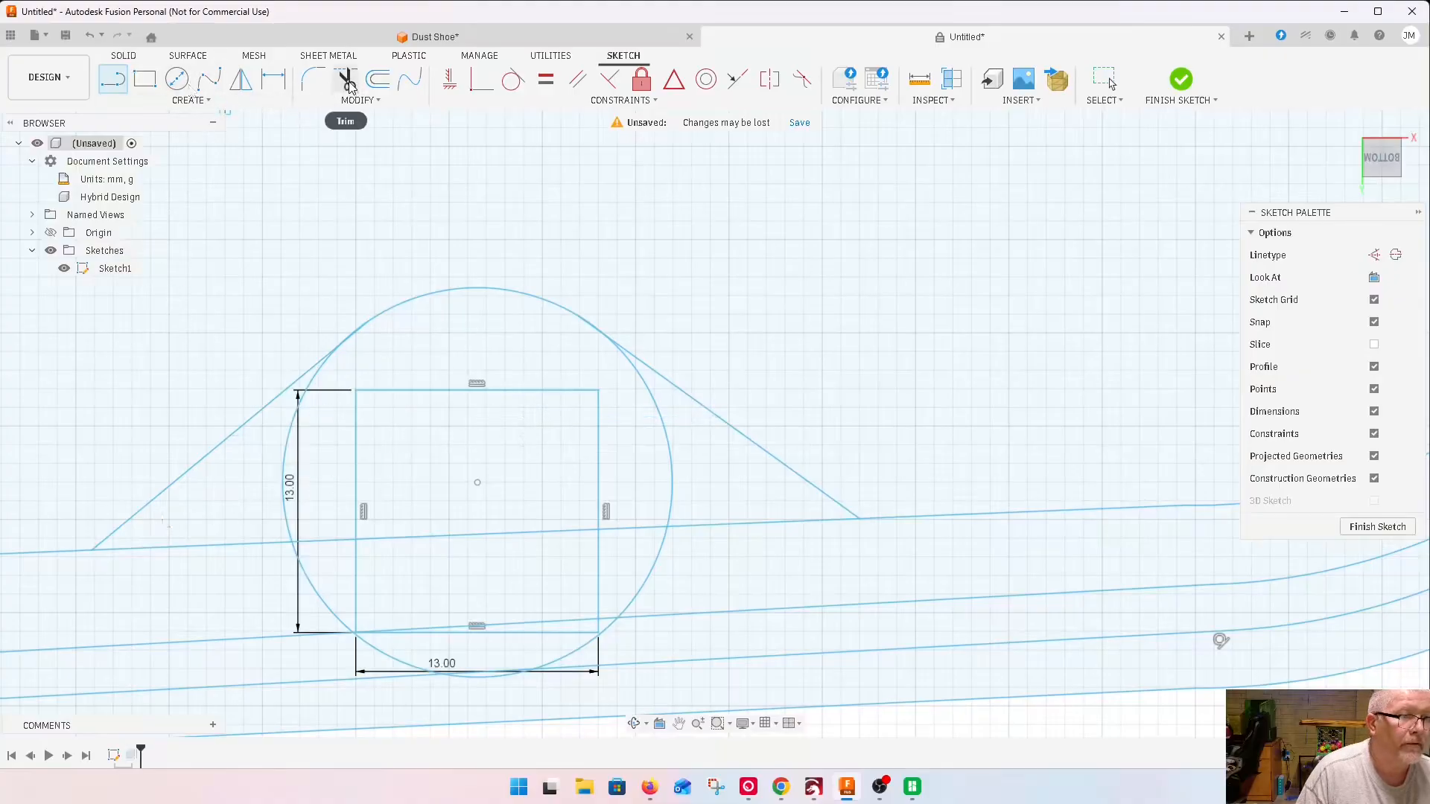
left_click(318, 376)
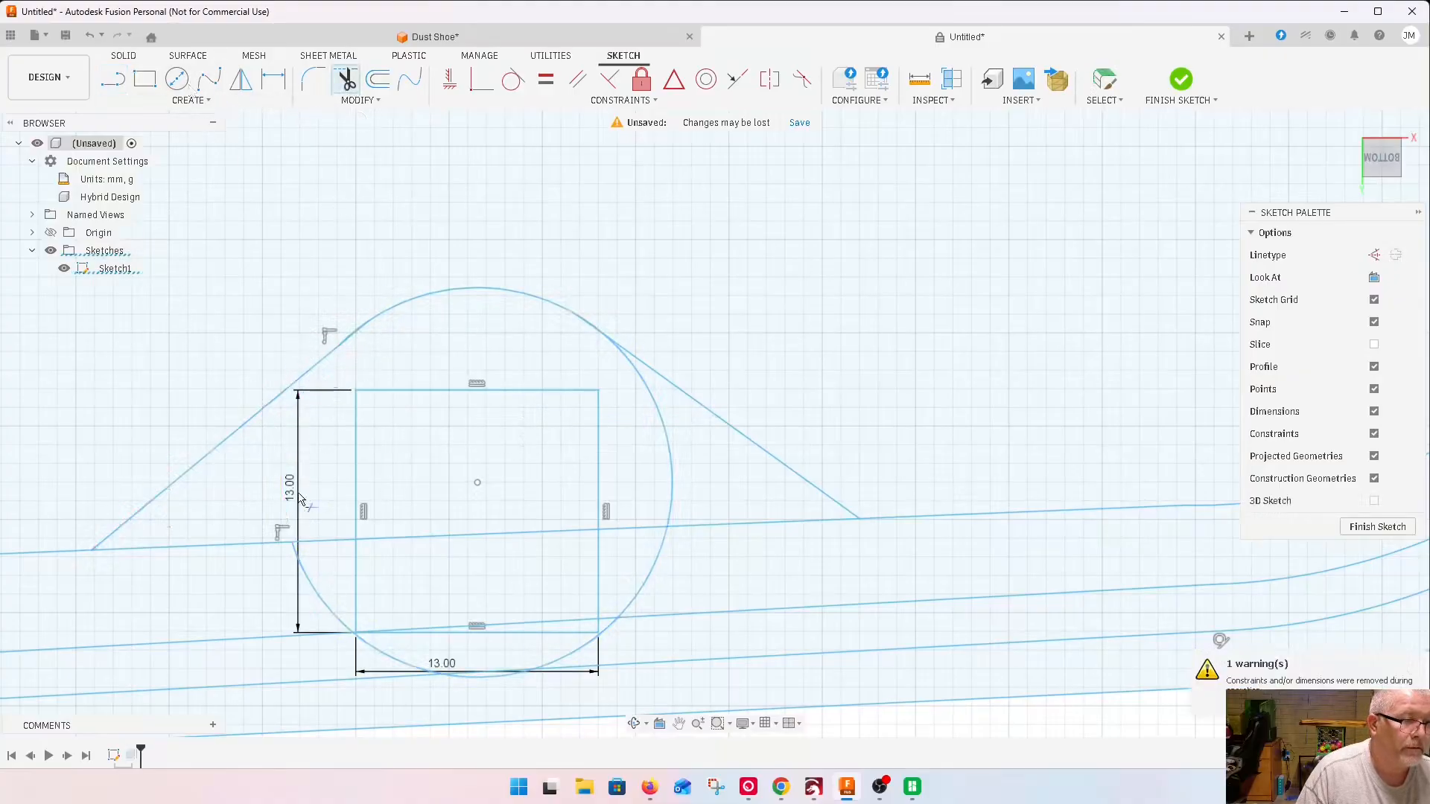
left_click(321, 597)
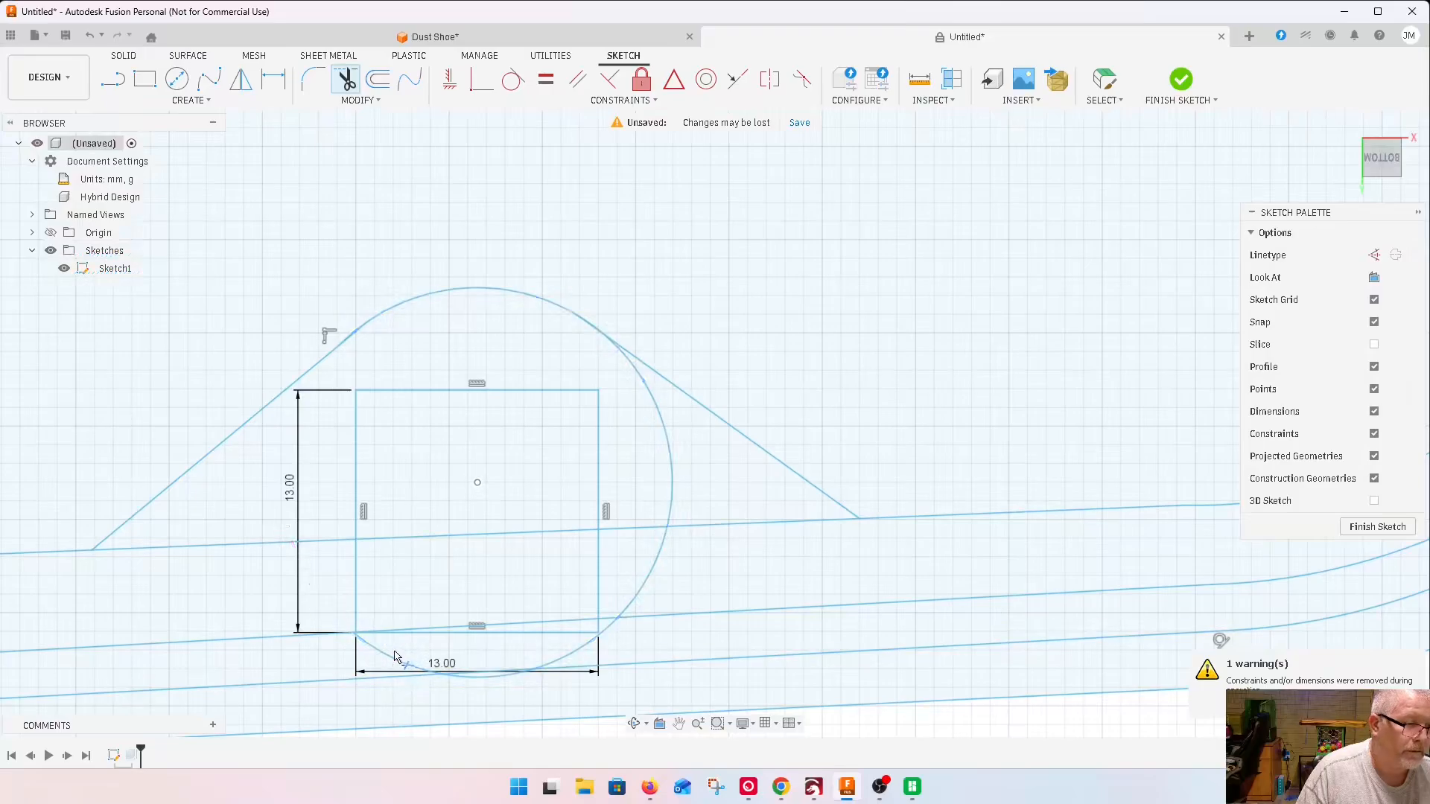
left_click(572, 657)
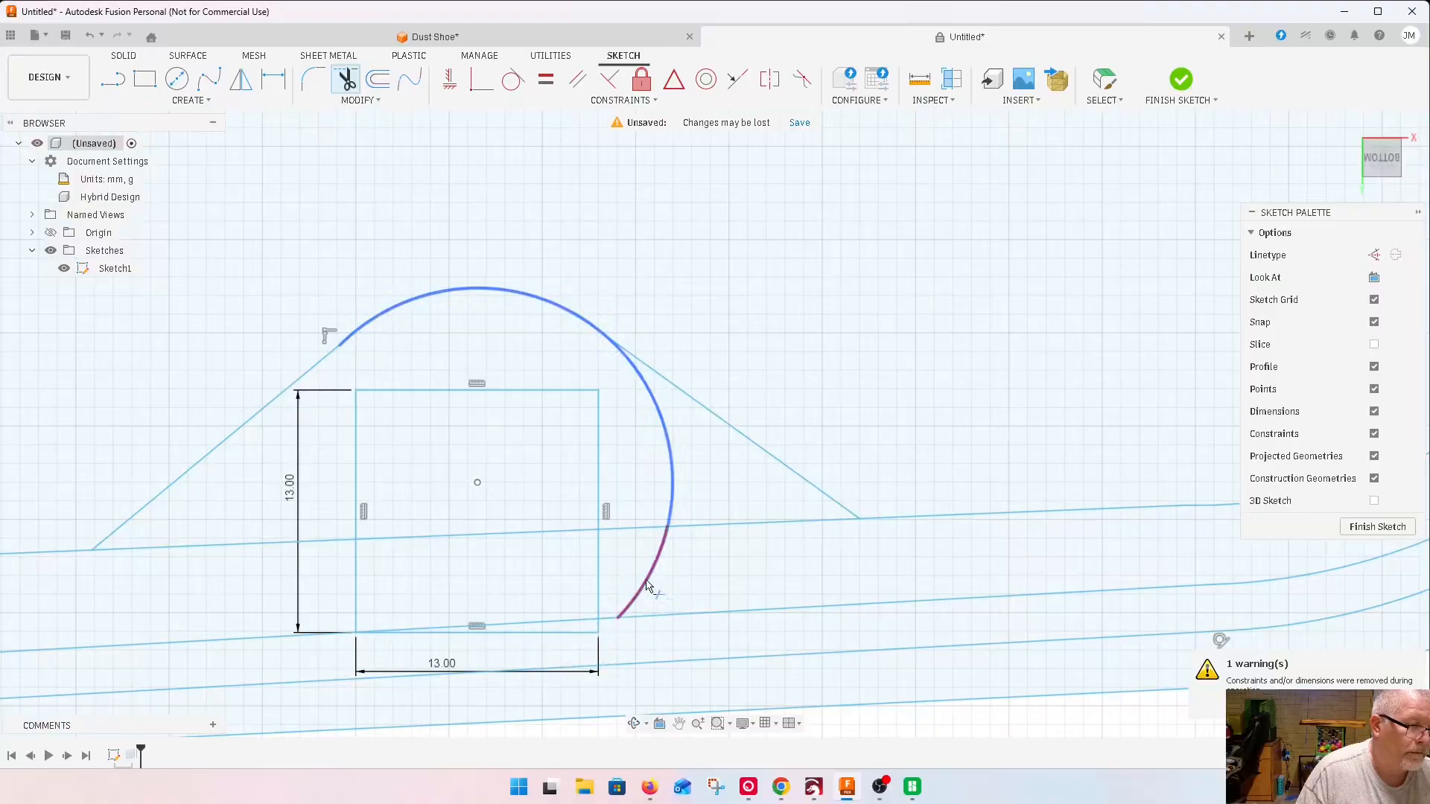
left_click(669, 460)
scroll(365, 469, "down", 4)
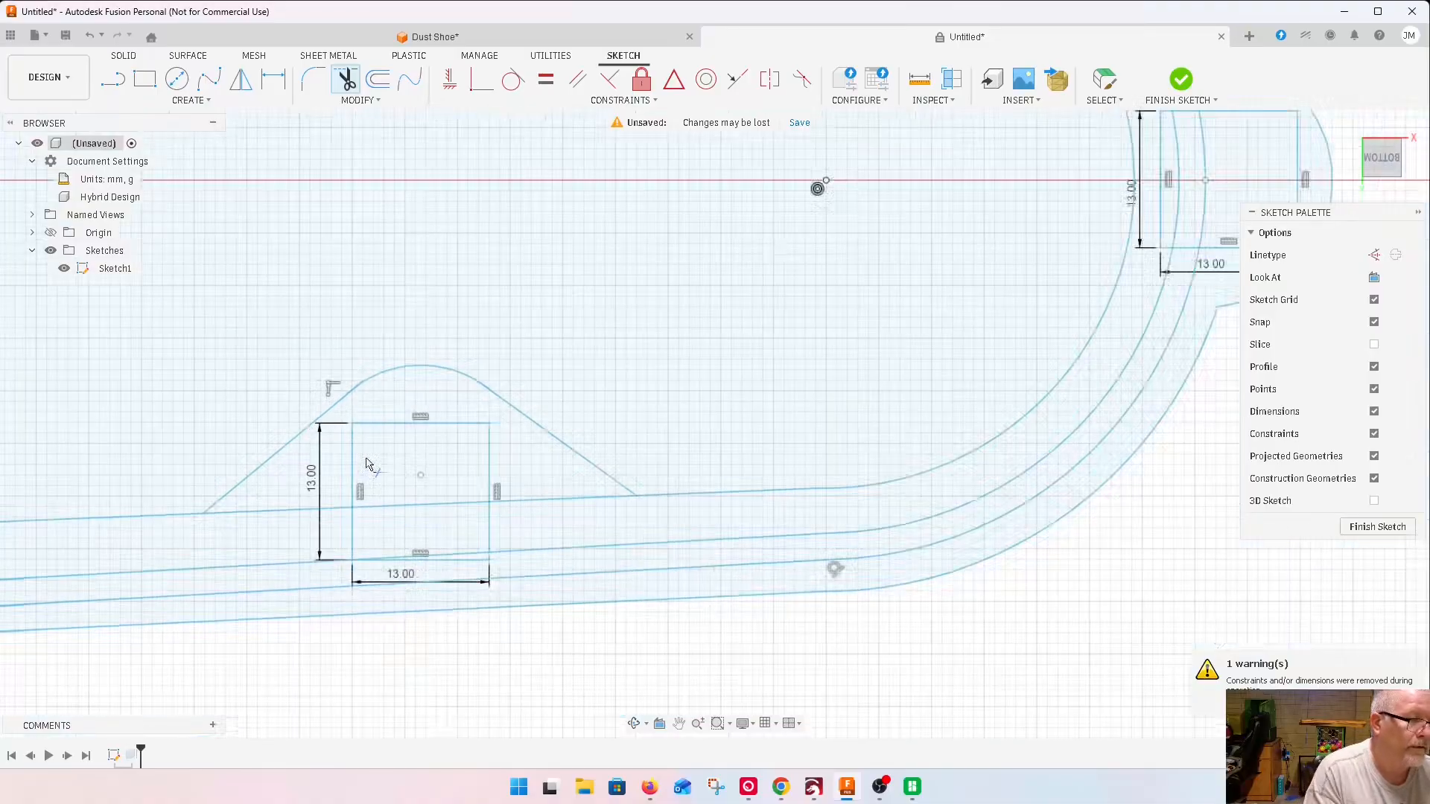
scroll(380, 605, "up", 3)
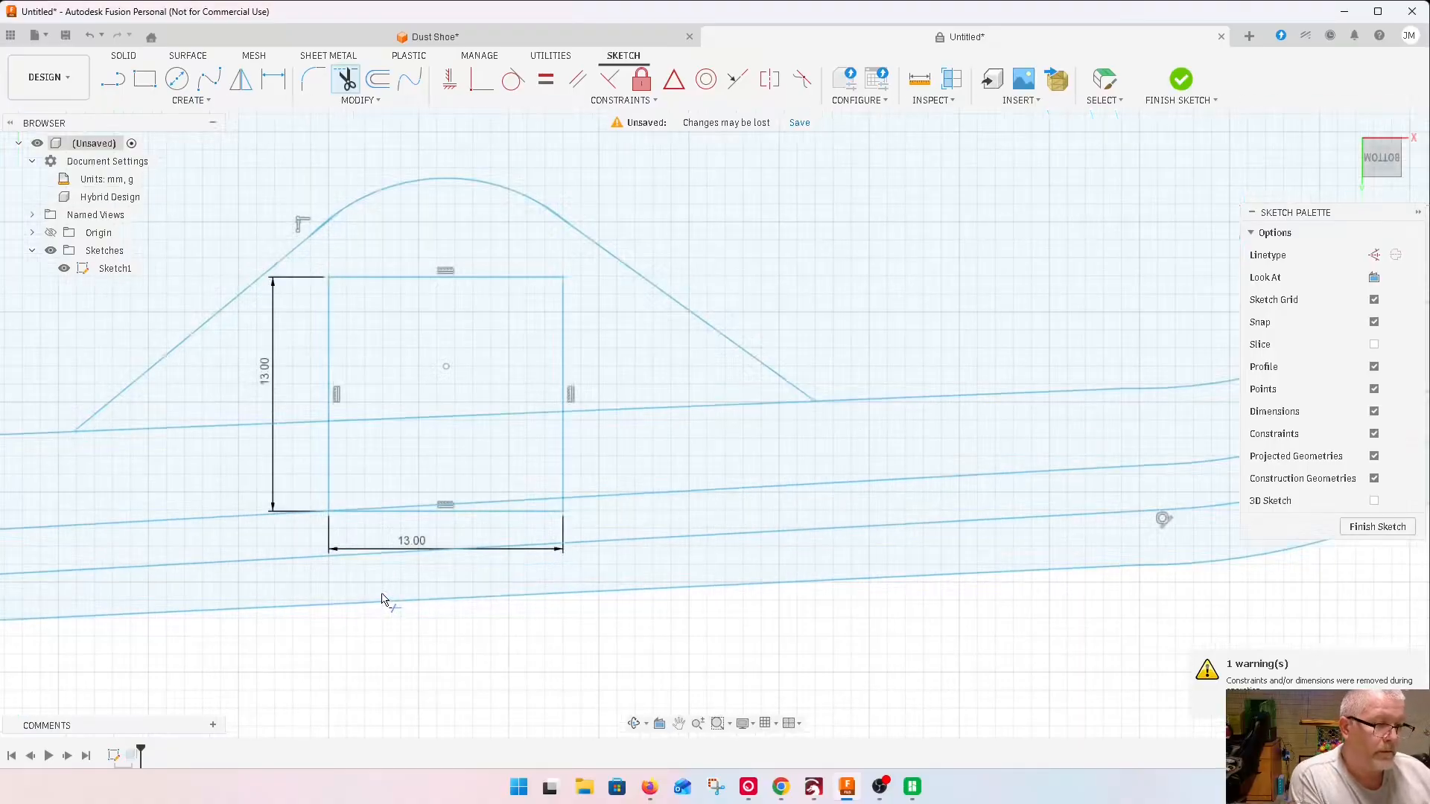
Draw a circle about 21 mm in diameter around the 13 mm square on the oval's upper long side
scroll(382, 580, "down", 8)
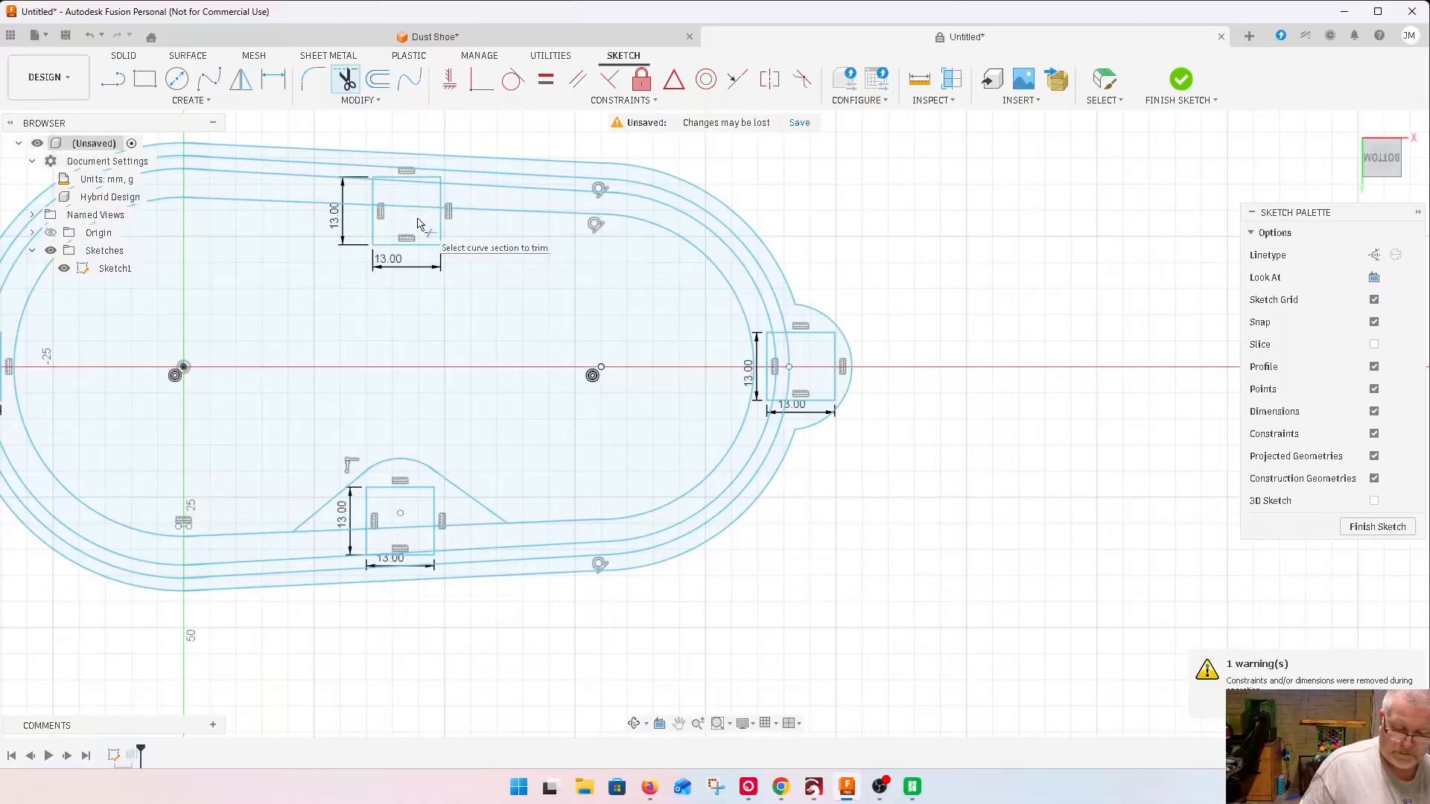
key("c")
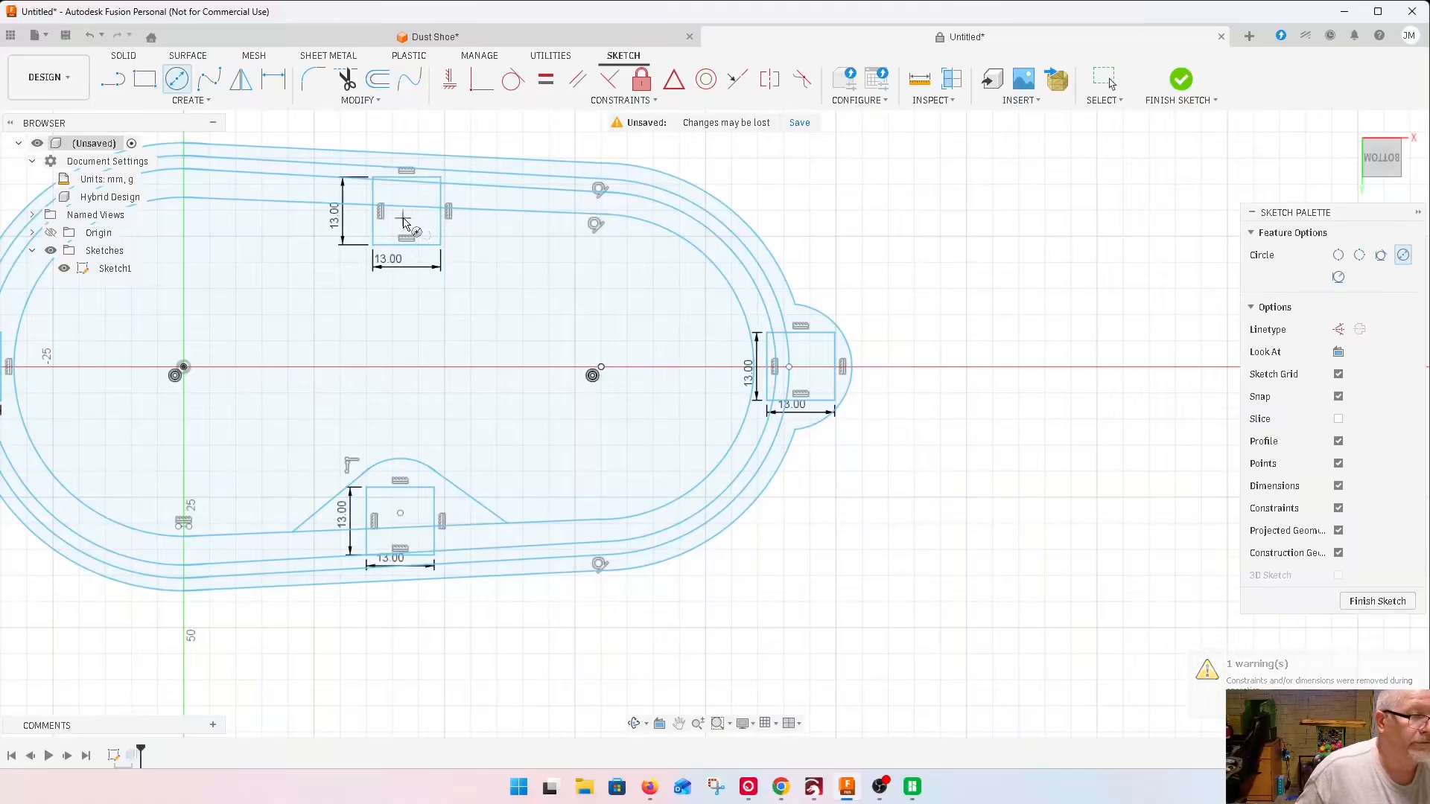
left_click(402, 219)
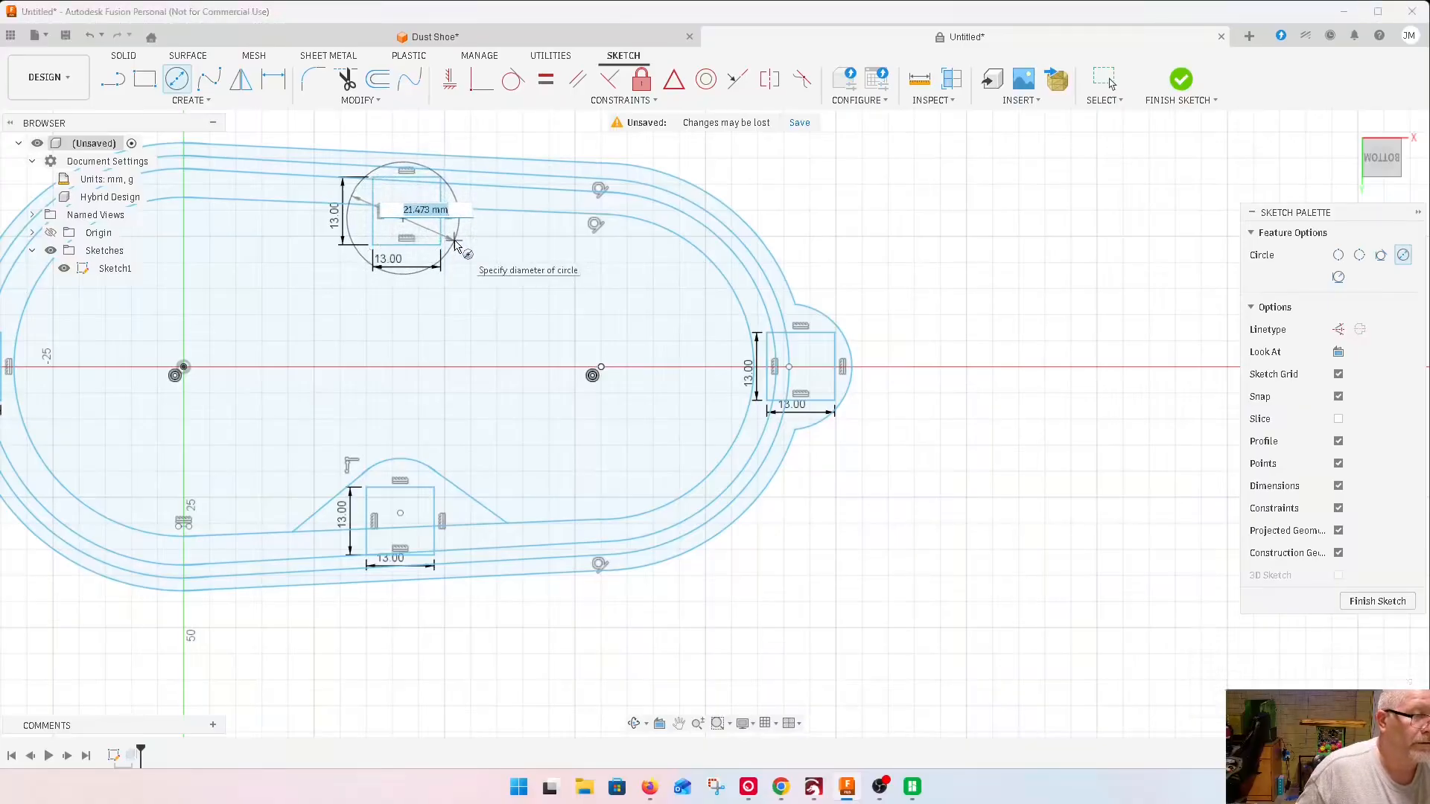
left_click(453, 242)
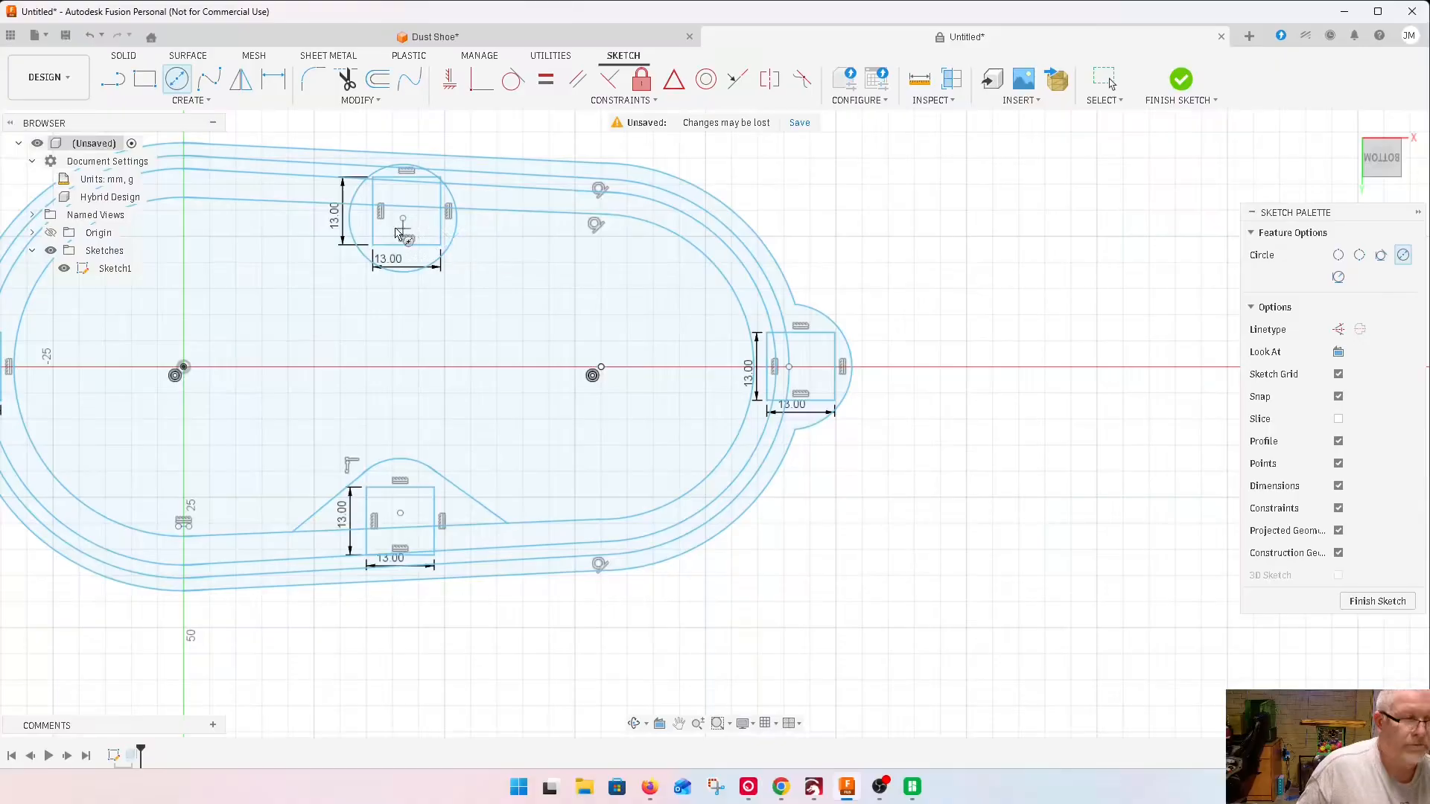
scroll(403, 235, "up", 3)
key("Escape")
scroll(356, 221, "down", 3)
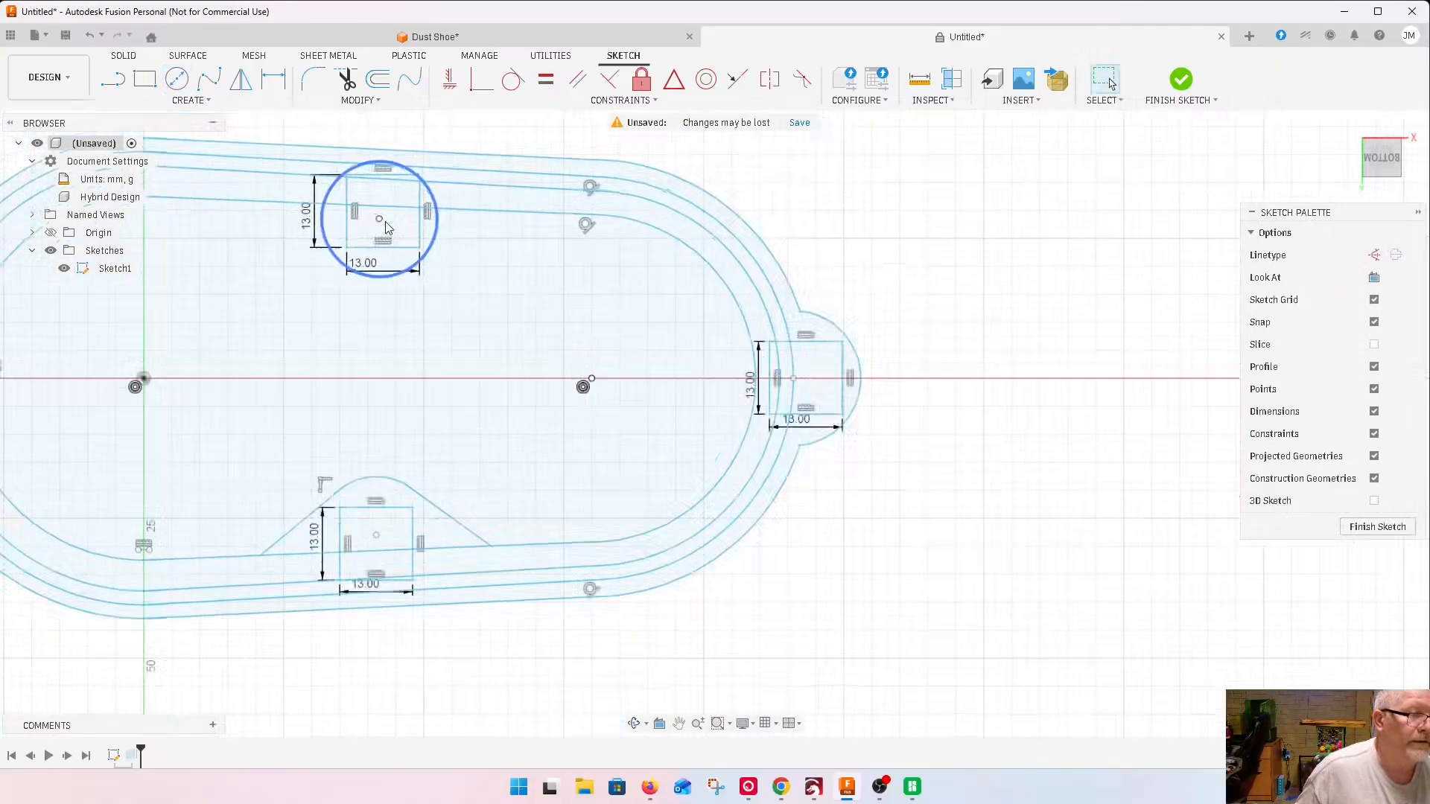
scroll(386, 222, "up", 5)
scroll(813, 421, "down", 3)
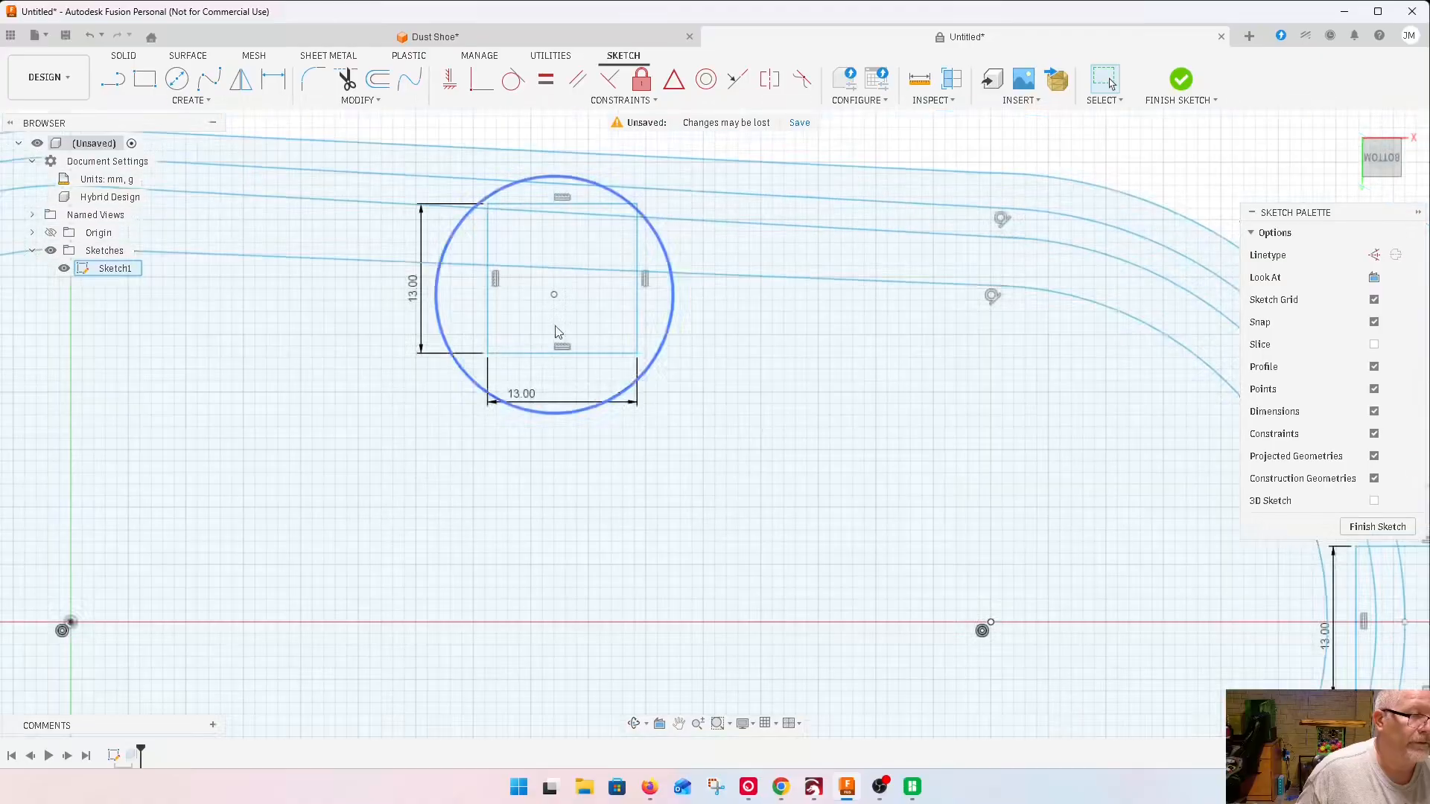
Move the circle's centre point so the circle sits centred around the upper 13 mm square
scroll(464, 249, "up", 3)
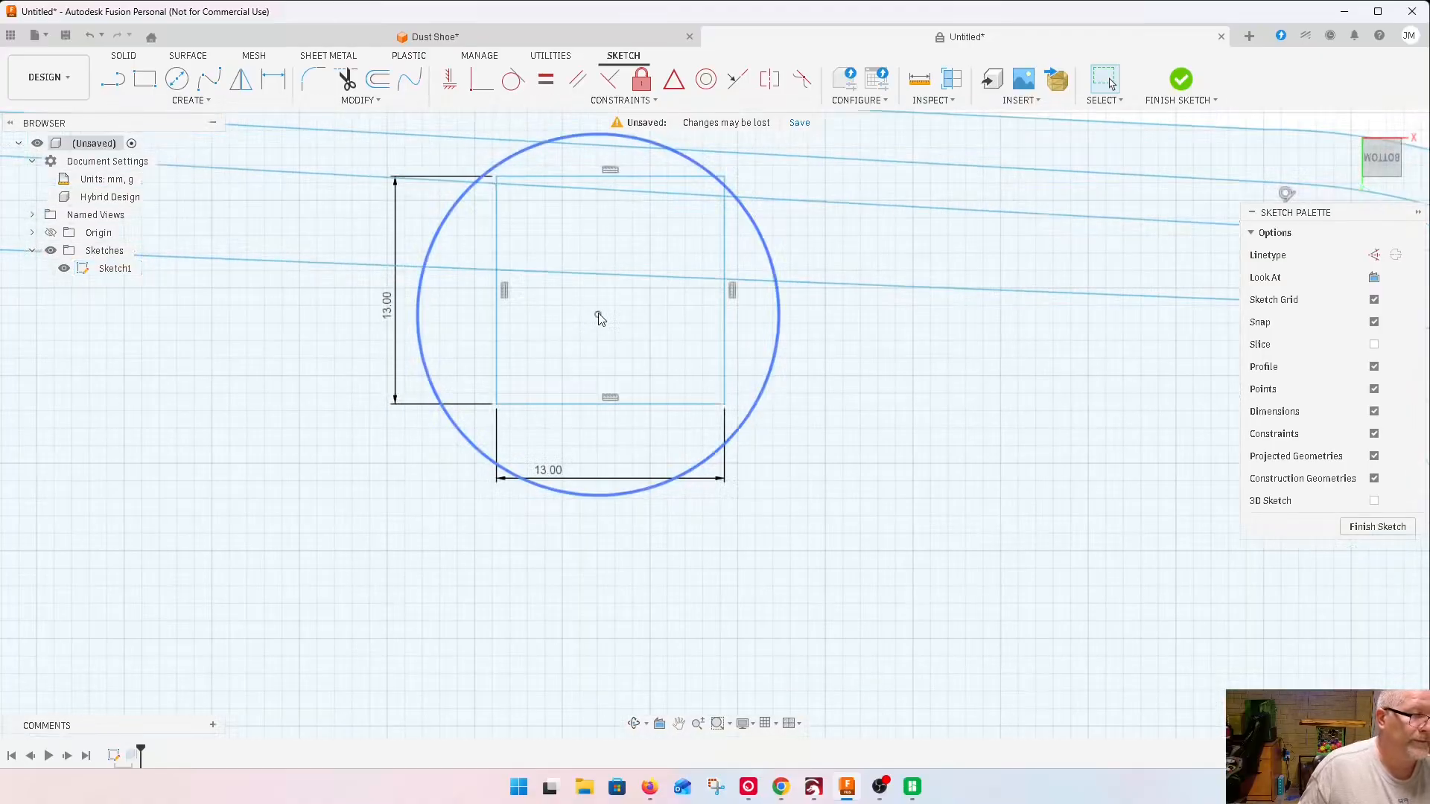
left_click_drag(599, 313, 611, 314)
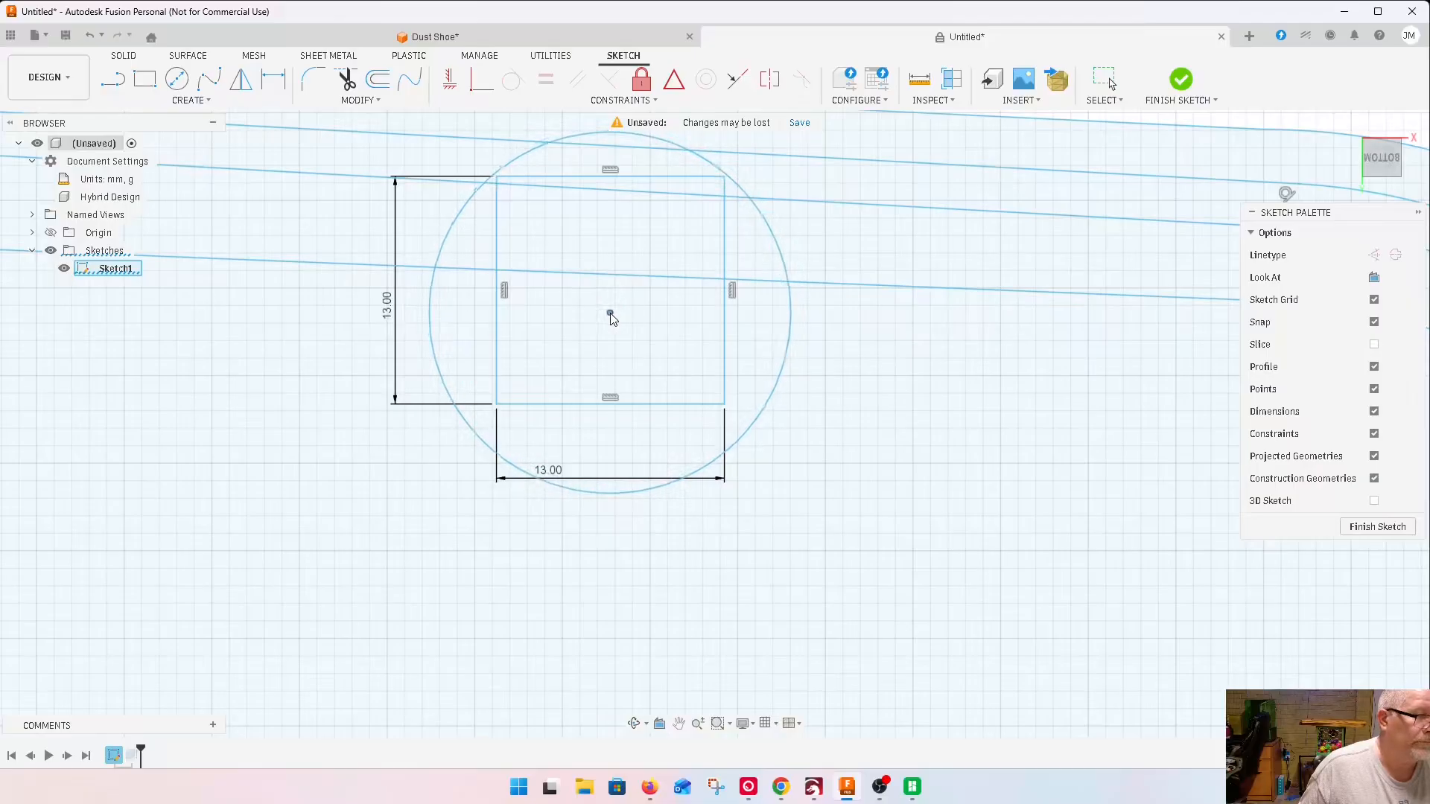
scroll(522, 332, "down", 4)
key("l")
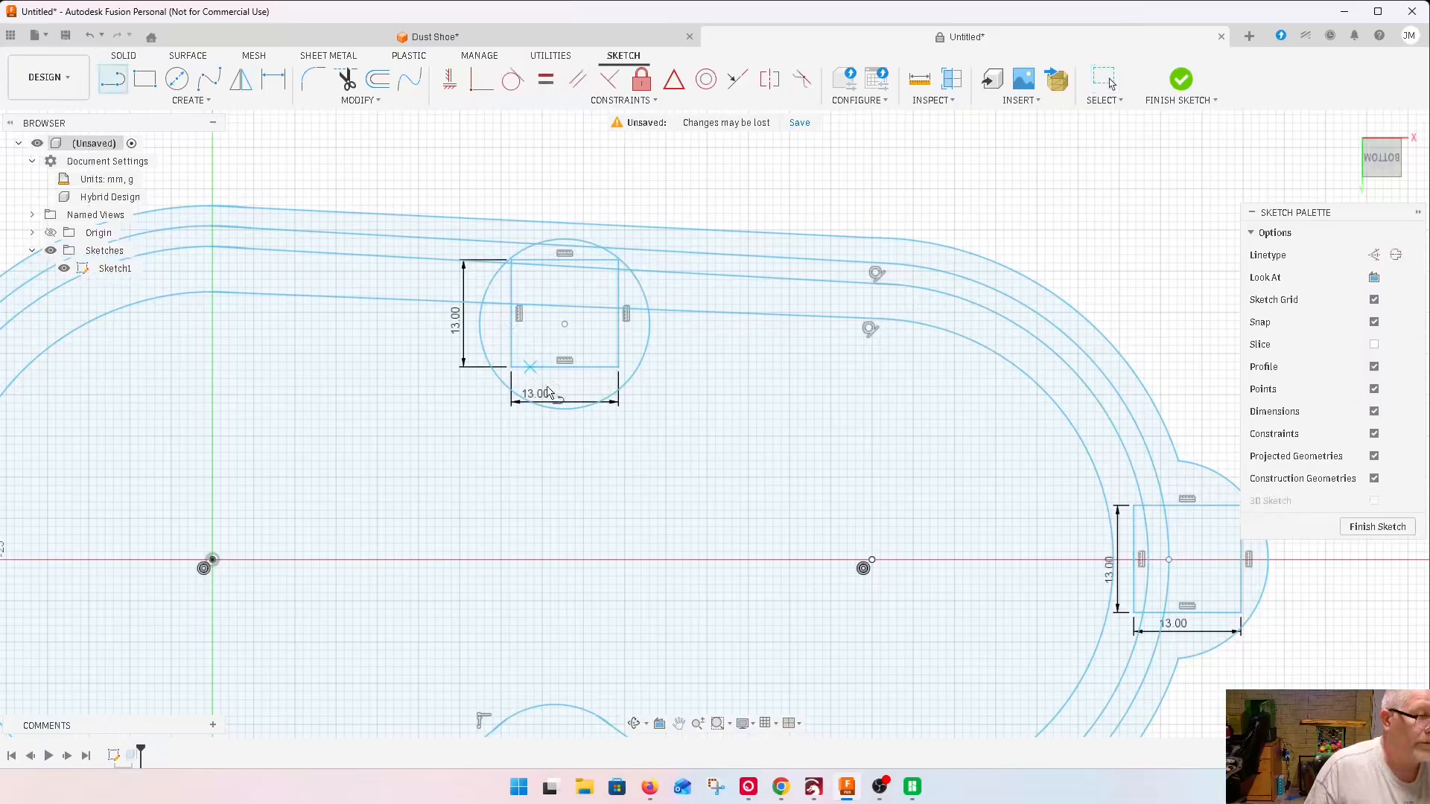
scroll(474, 379, "up", 3)
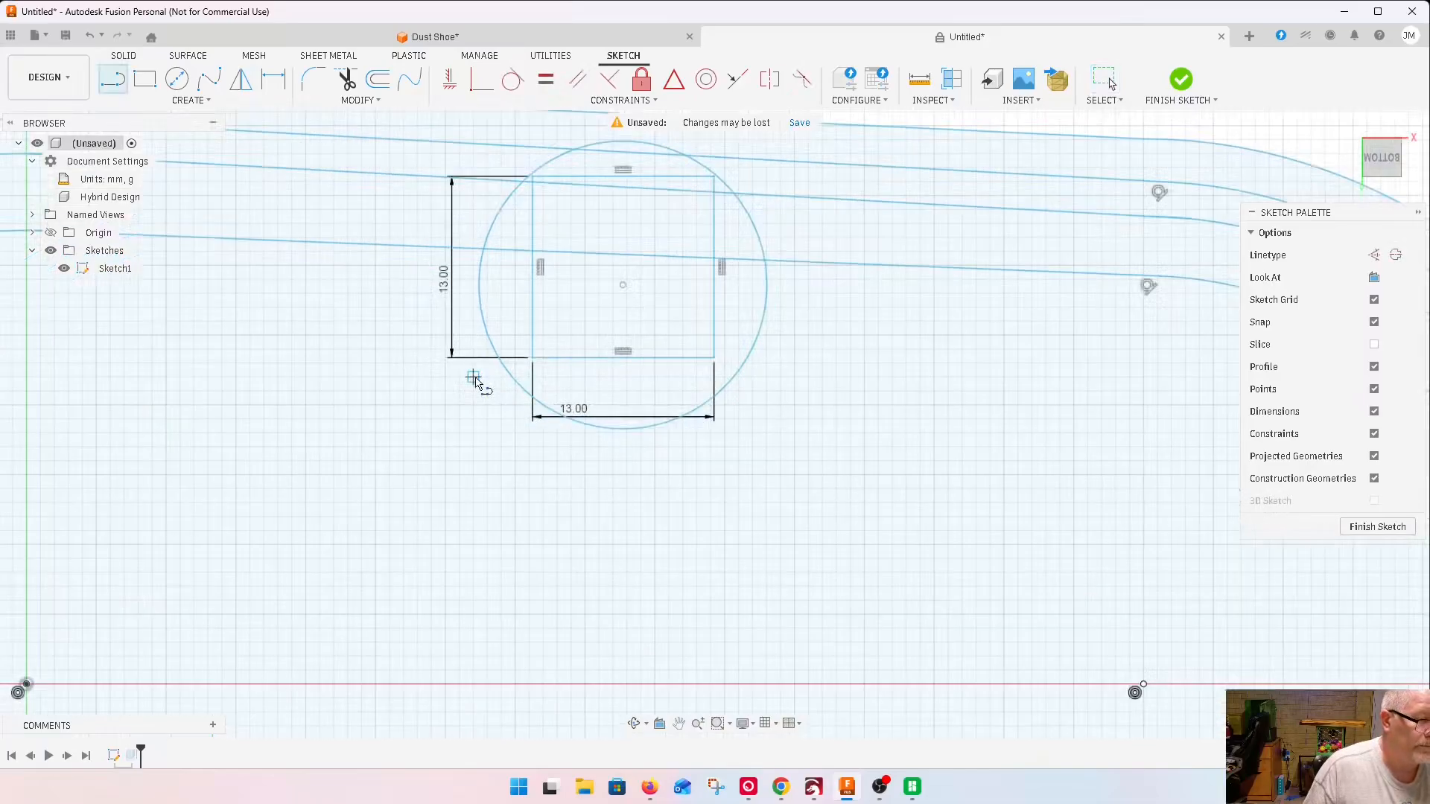
scroll(497, 403, "down", 4)
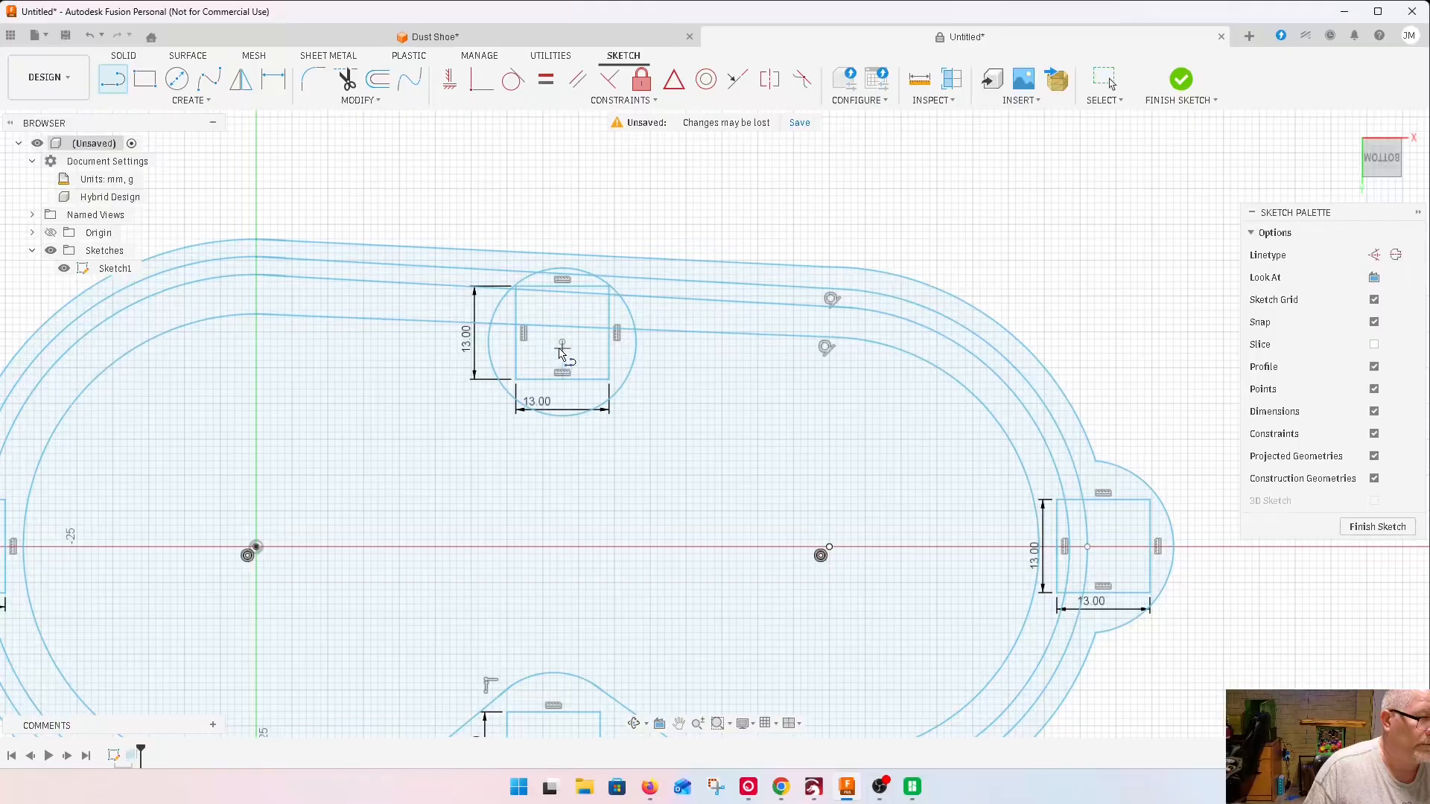
key("Escape")
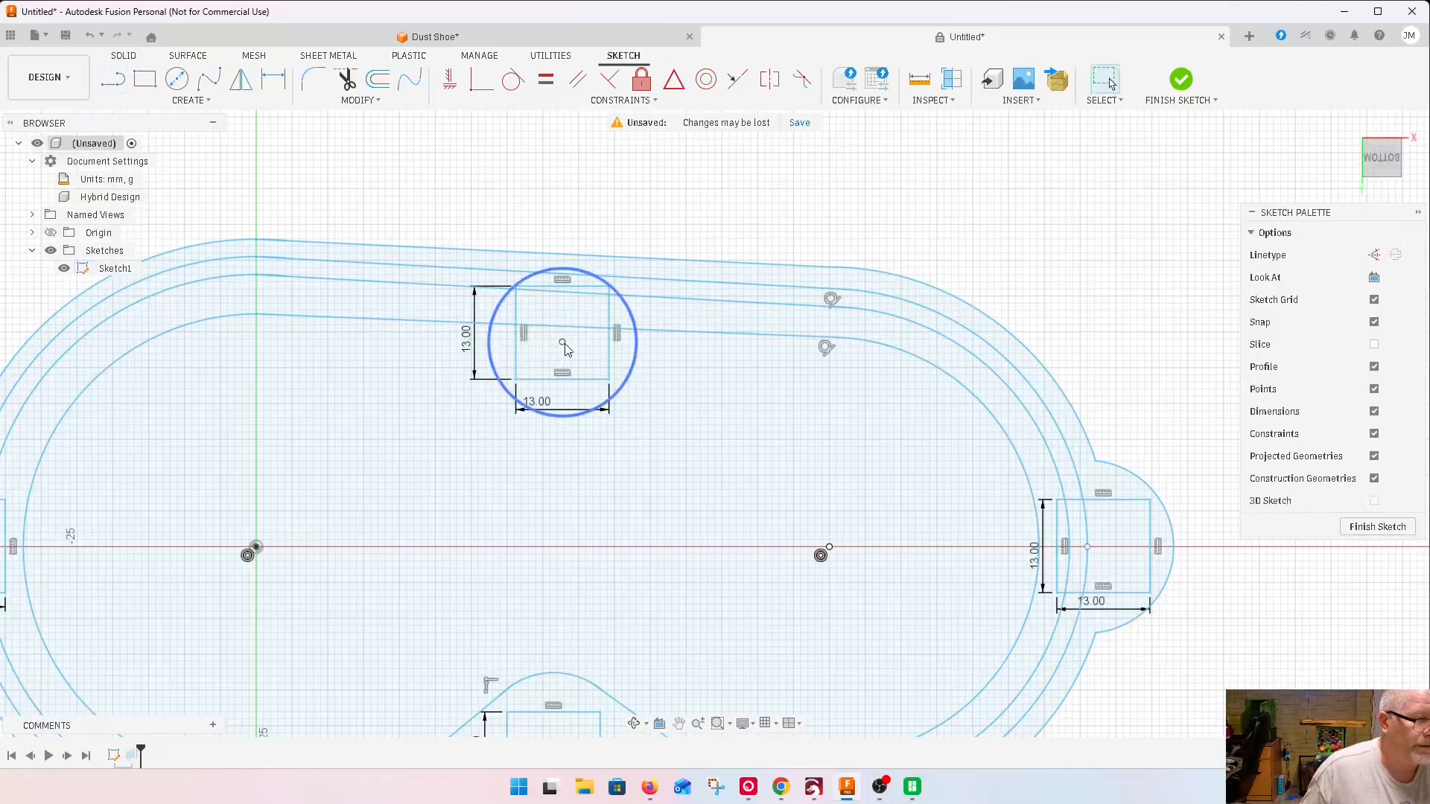
scroll(564, 348, "up", 3)
left_click_drag(561, 343, 559, 347)
scroll(285, 356, "down", 3)
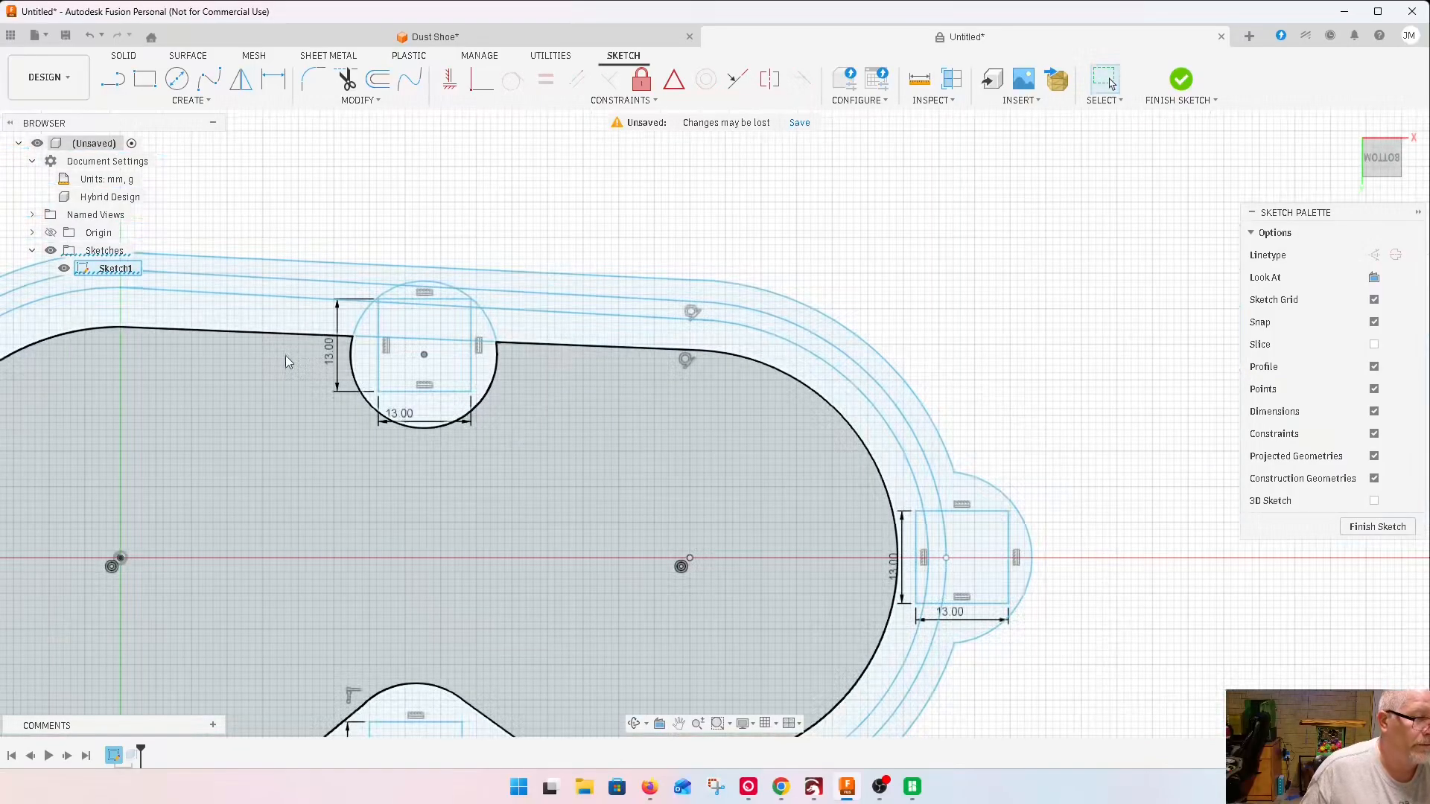
Draw a sloping line from each lower side of the circle up to the innermost oval outline
key("l")
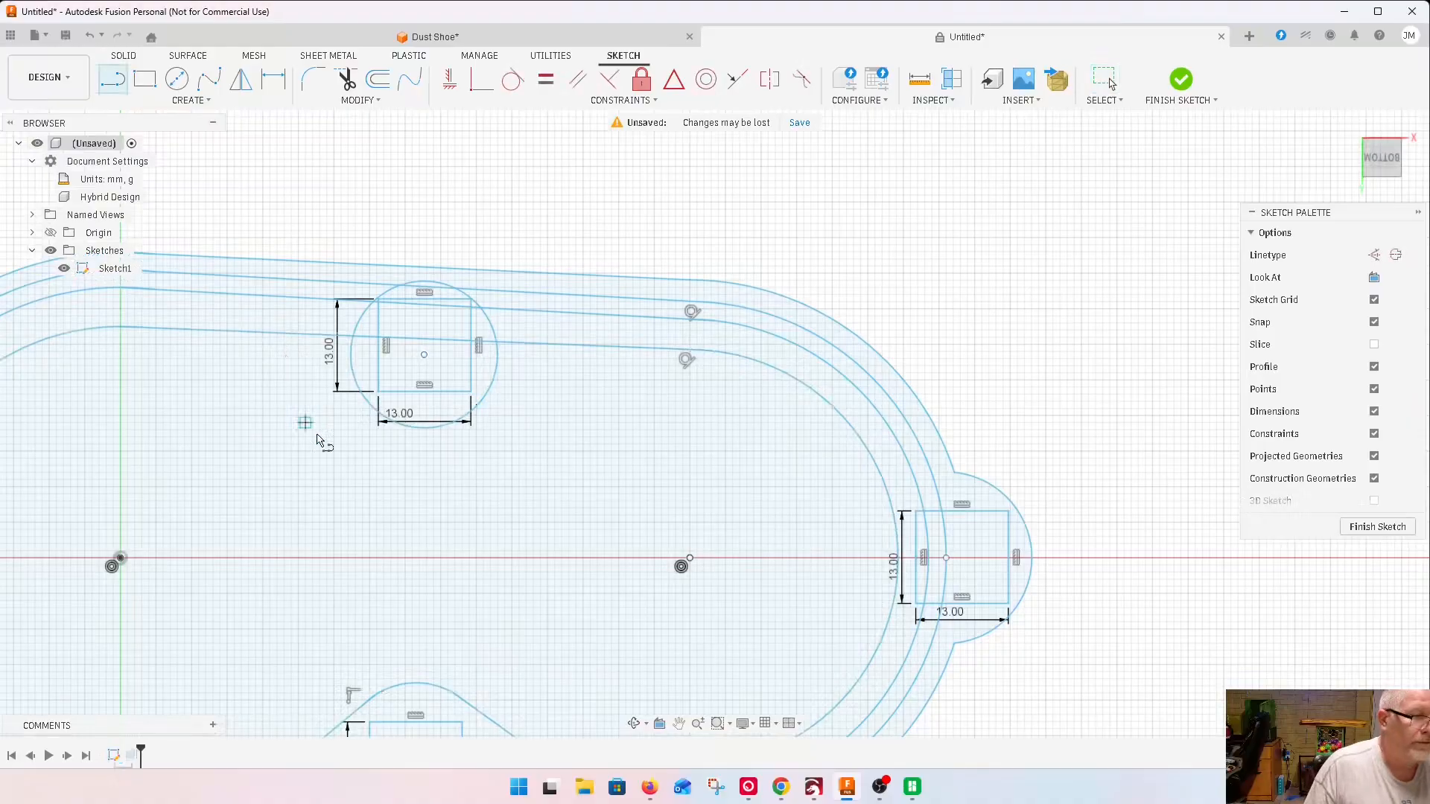
left_click(443, 430)
left_click(576, 347)
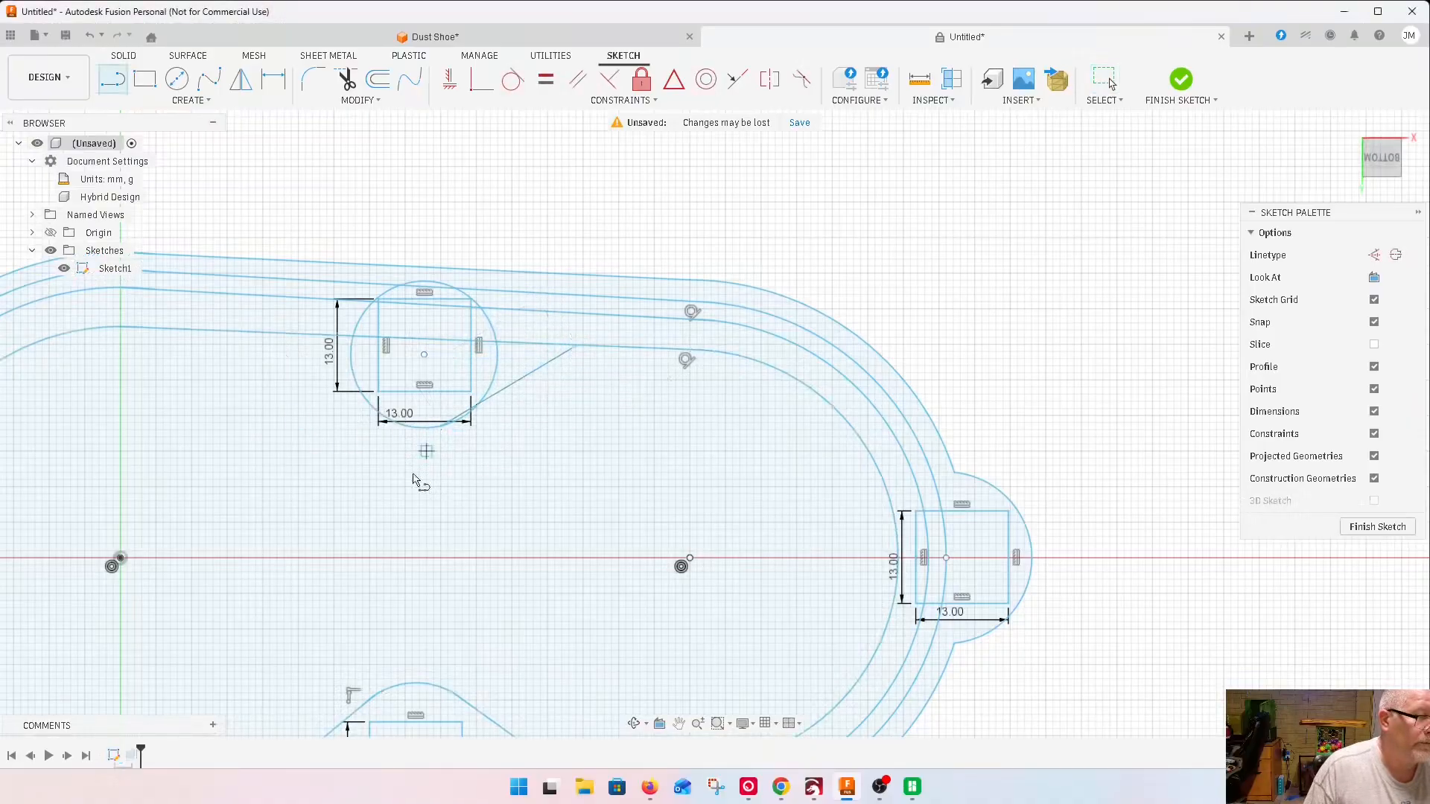
left_click(388, 421)
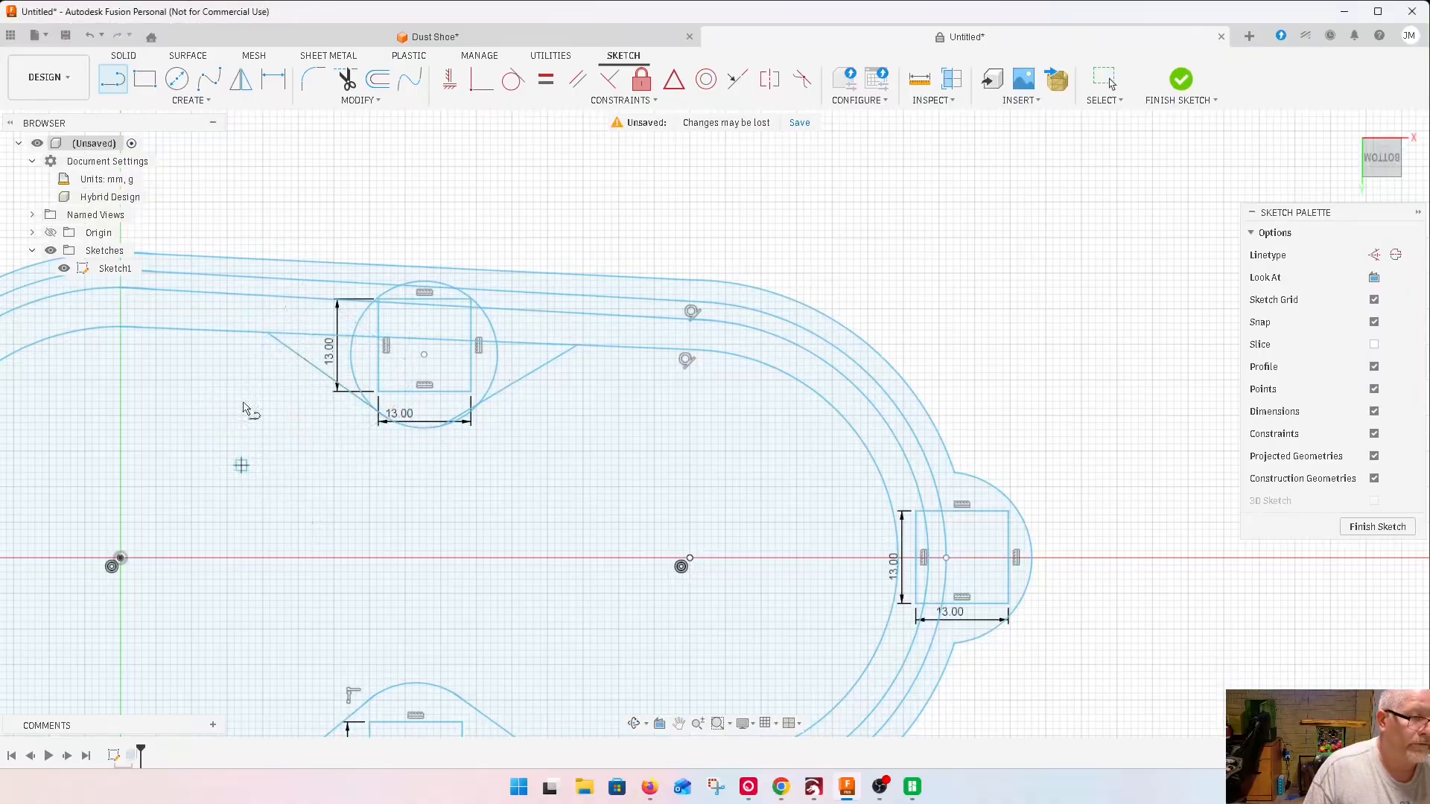
Trim the circle's sides and upper arcs, keeping only the bottom arc between the two sloping lines
key("t")
scroll(356, 373, "up", 4)
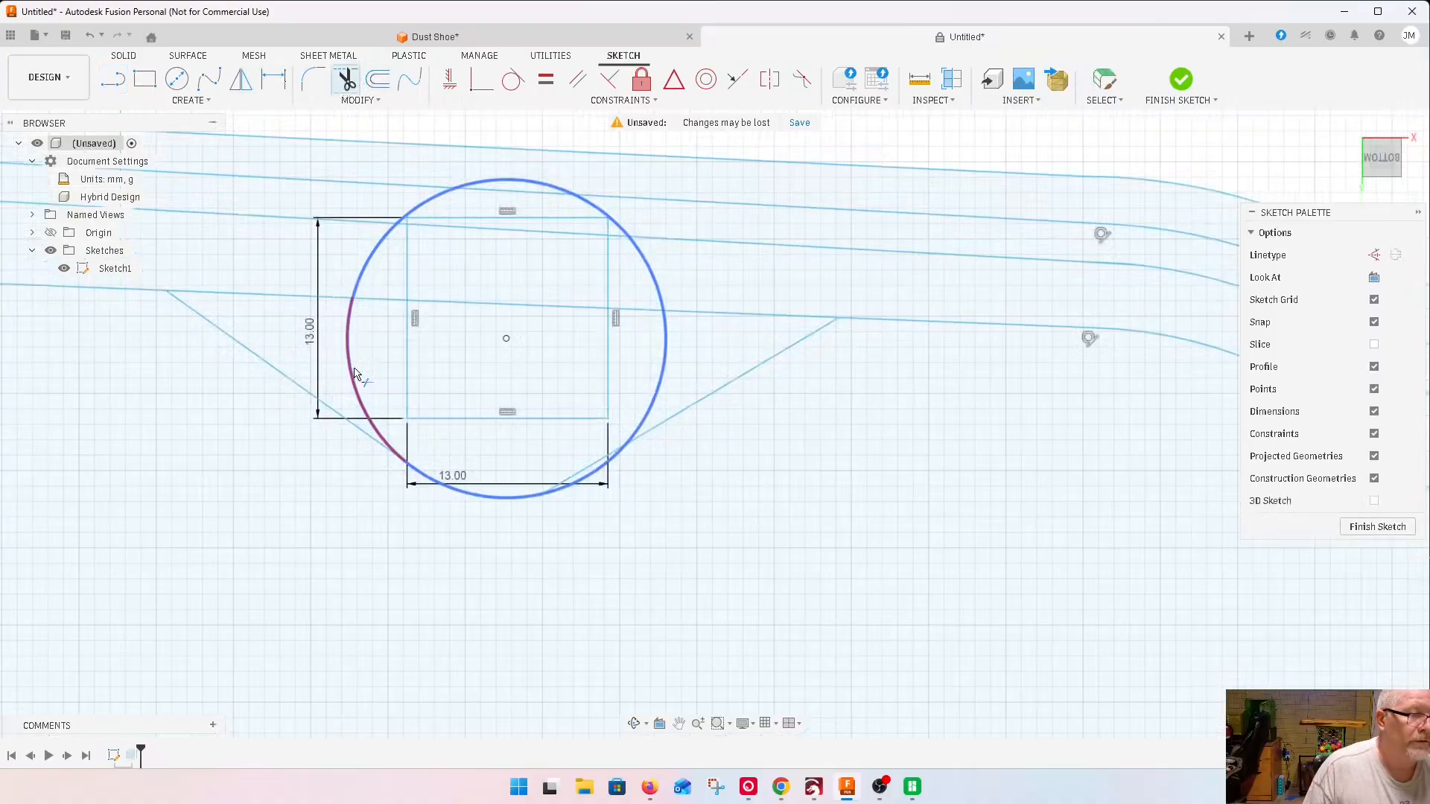
left_click(354, 371)
left_click(374, 272)
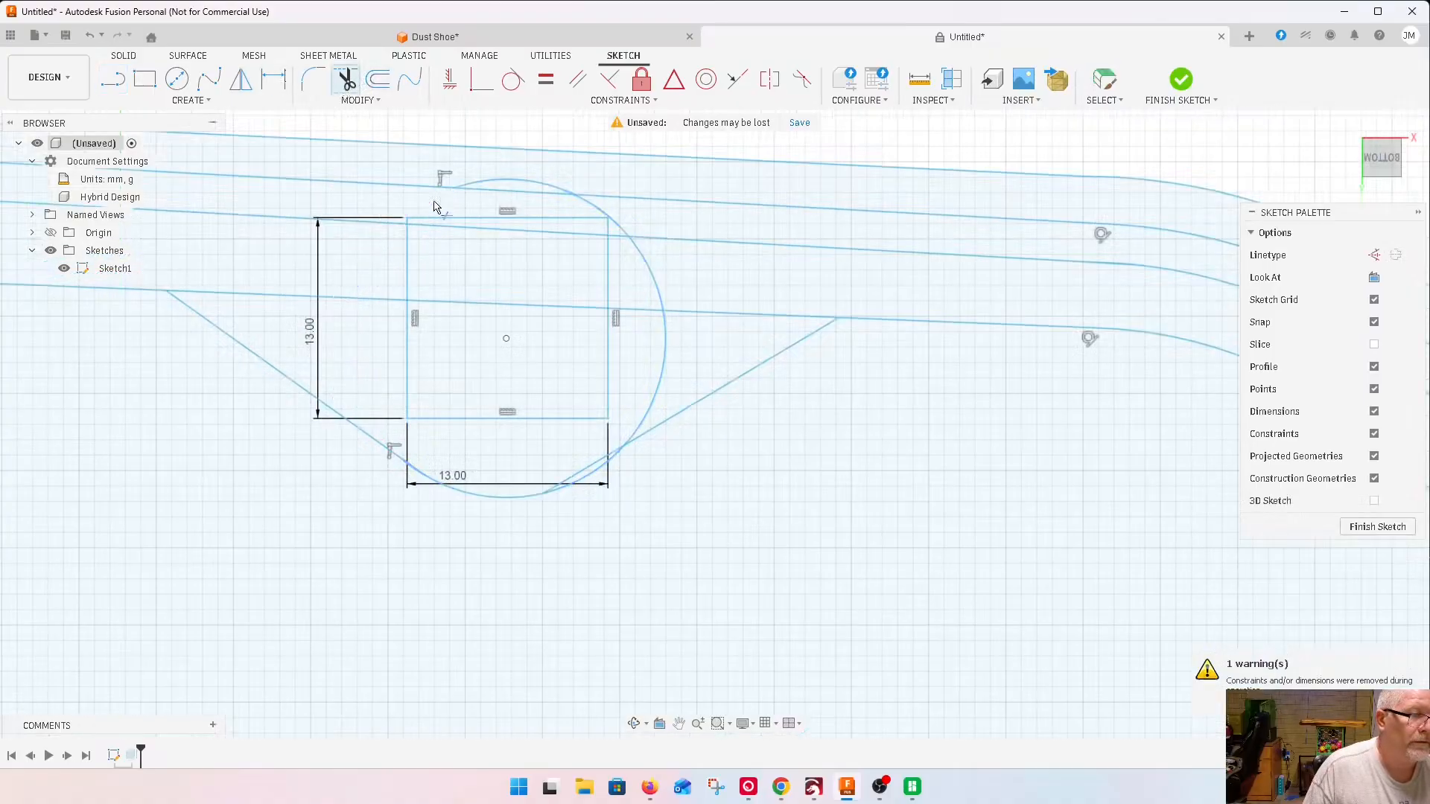
left_click(491, 184)
left_click(628, 230)
scroll(655, 384, "up", 1)
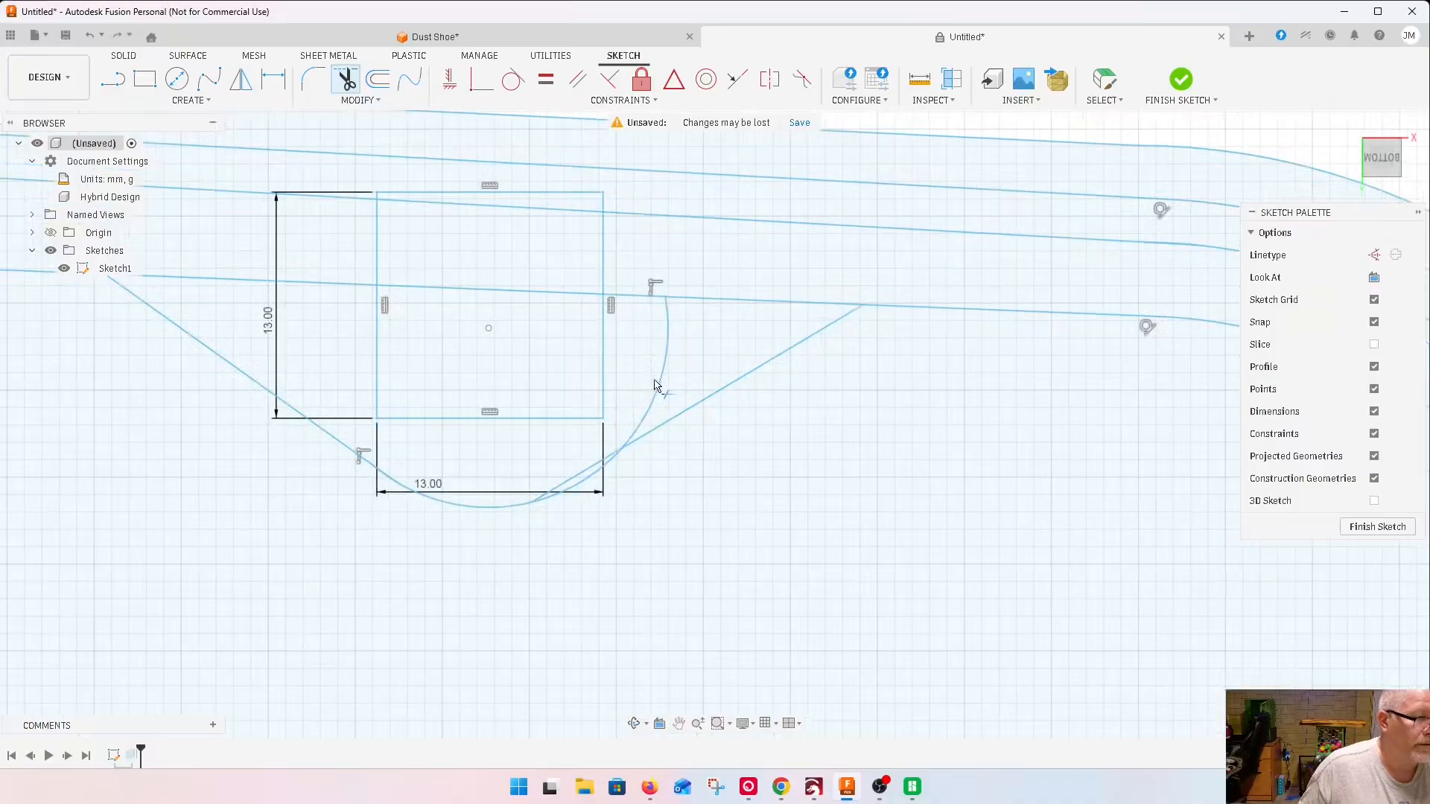
left_click(659, 388)
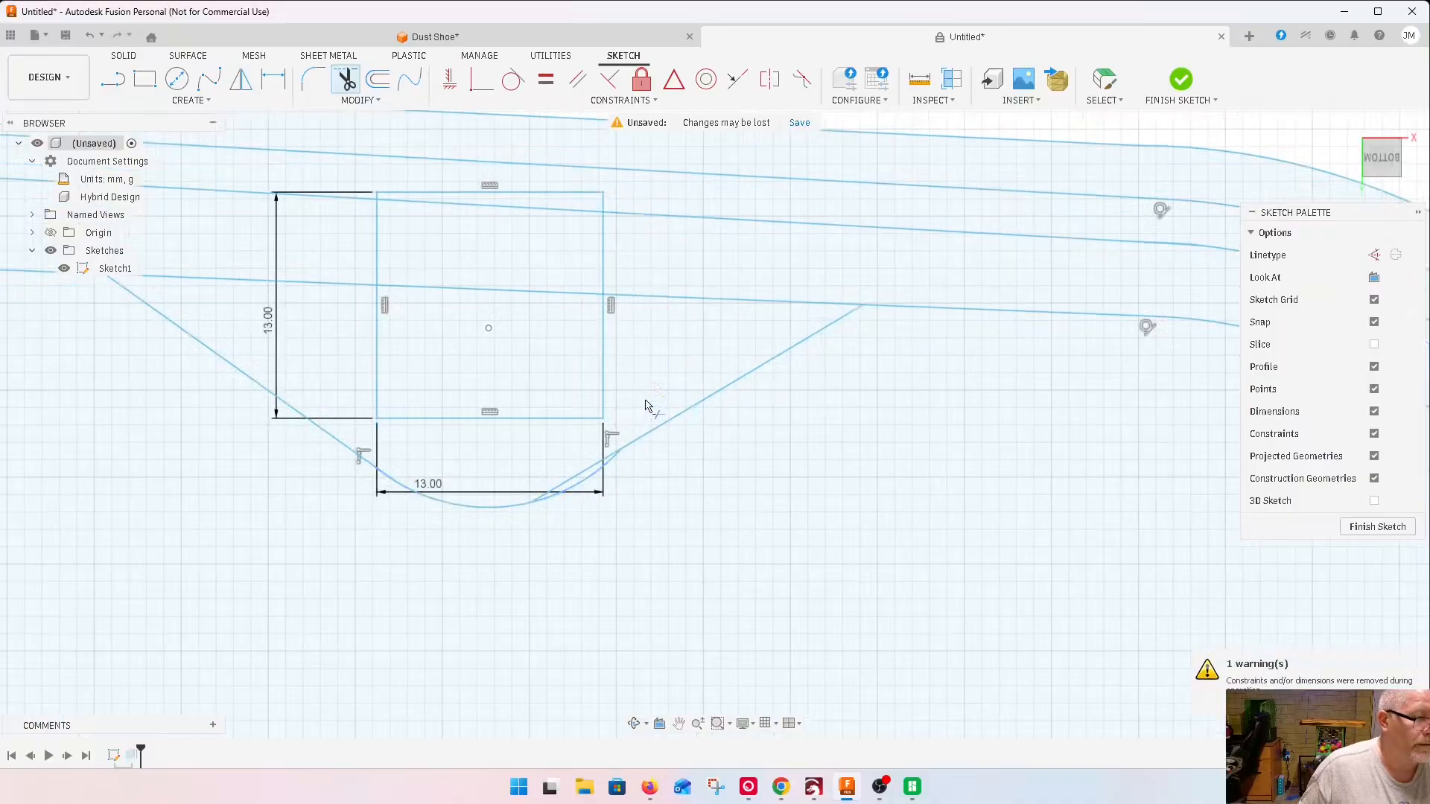
left_click(589, 478)
scroll(402, 462, "down", 1)
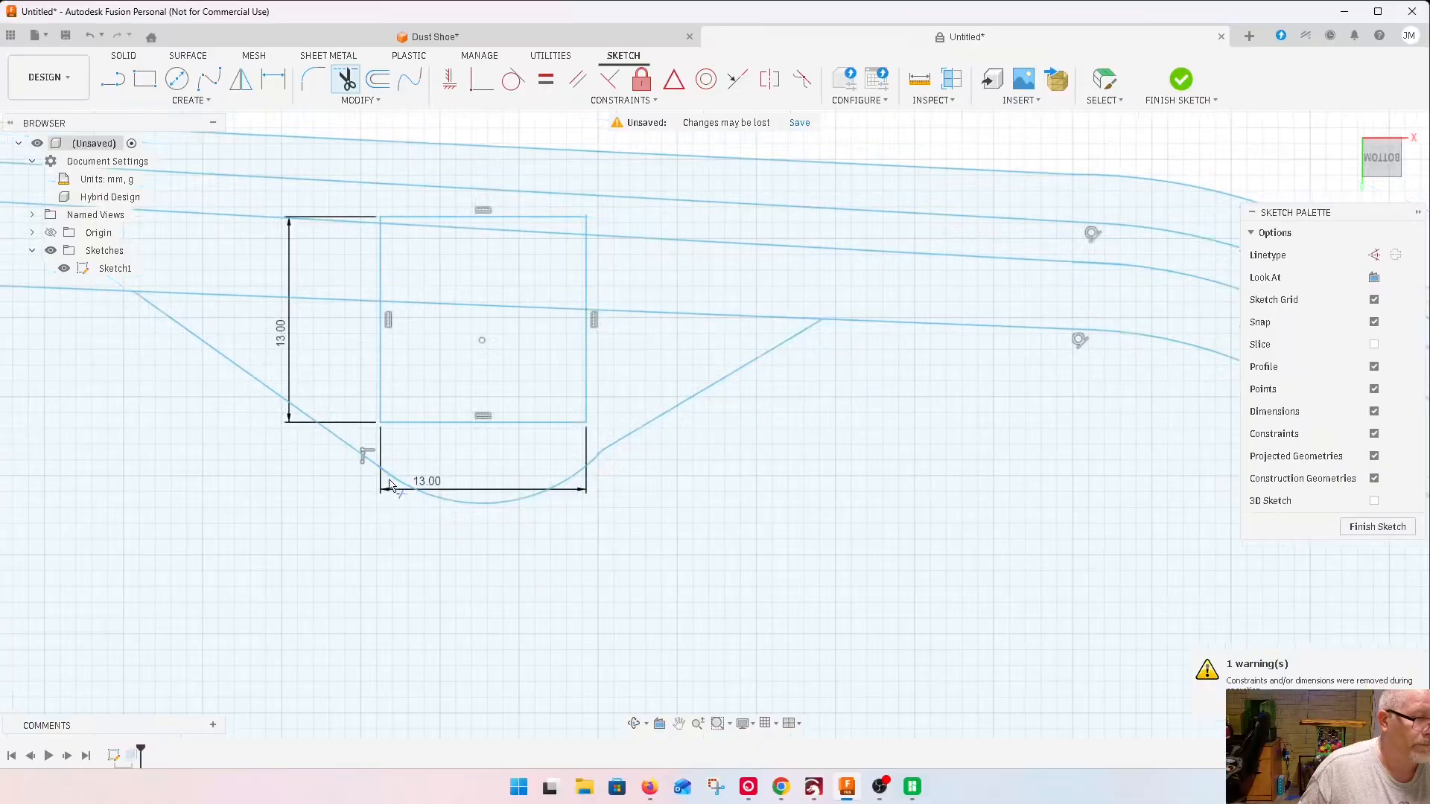
Trim the leftover end of the sloping line where it overlaps the bottom arc, and finish the sketch
scroll(387, 480, "up", 3)
scroll(389, 477, "up", 6)
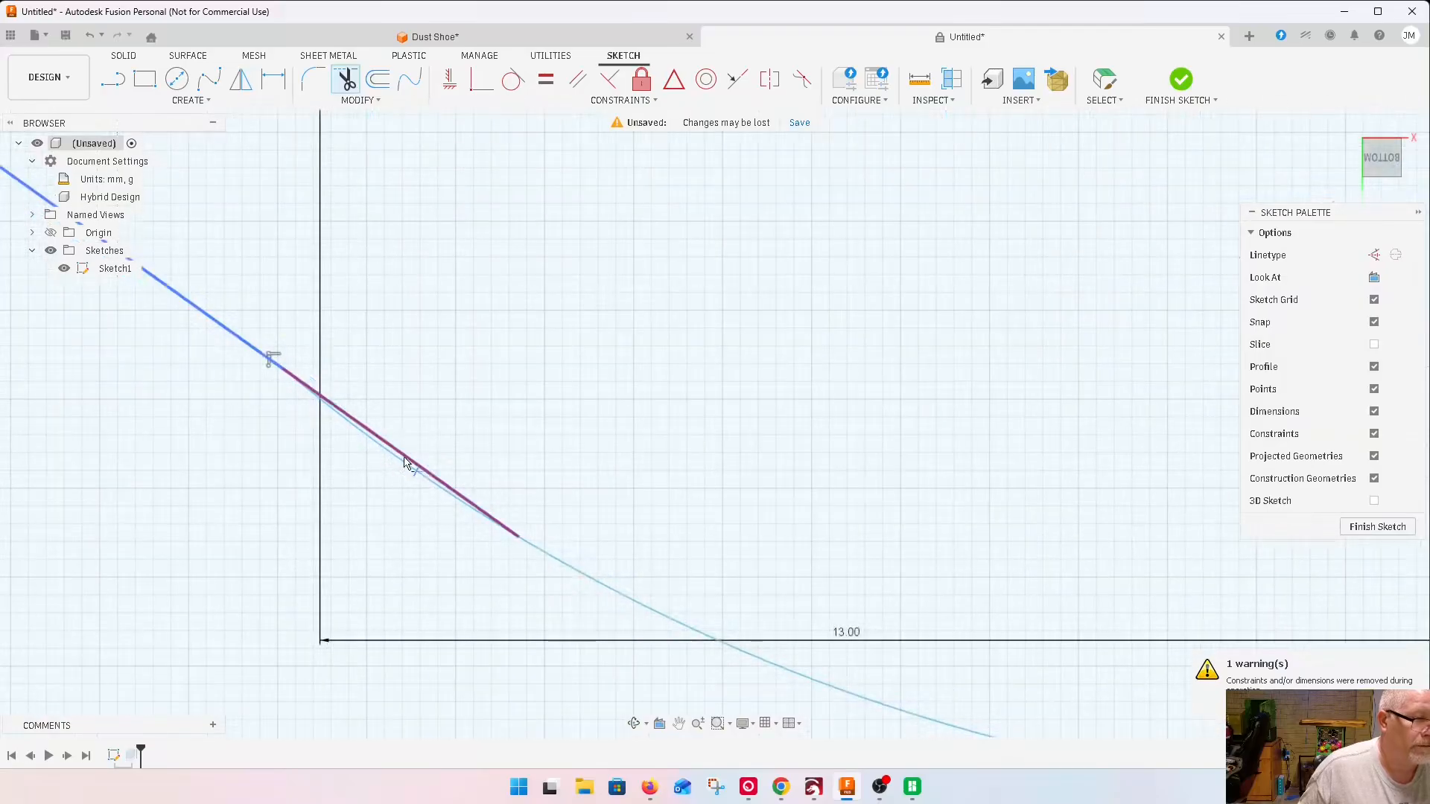
scroll(365, 525, "down", 8)
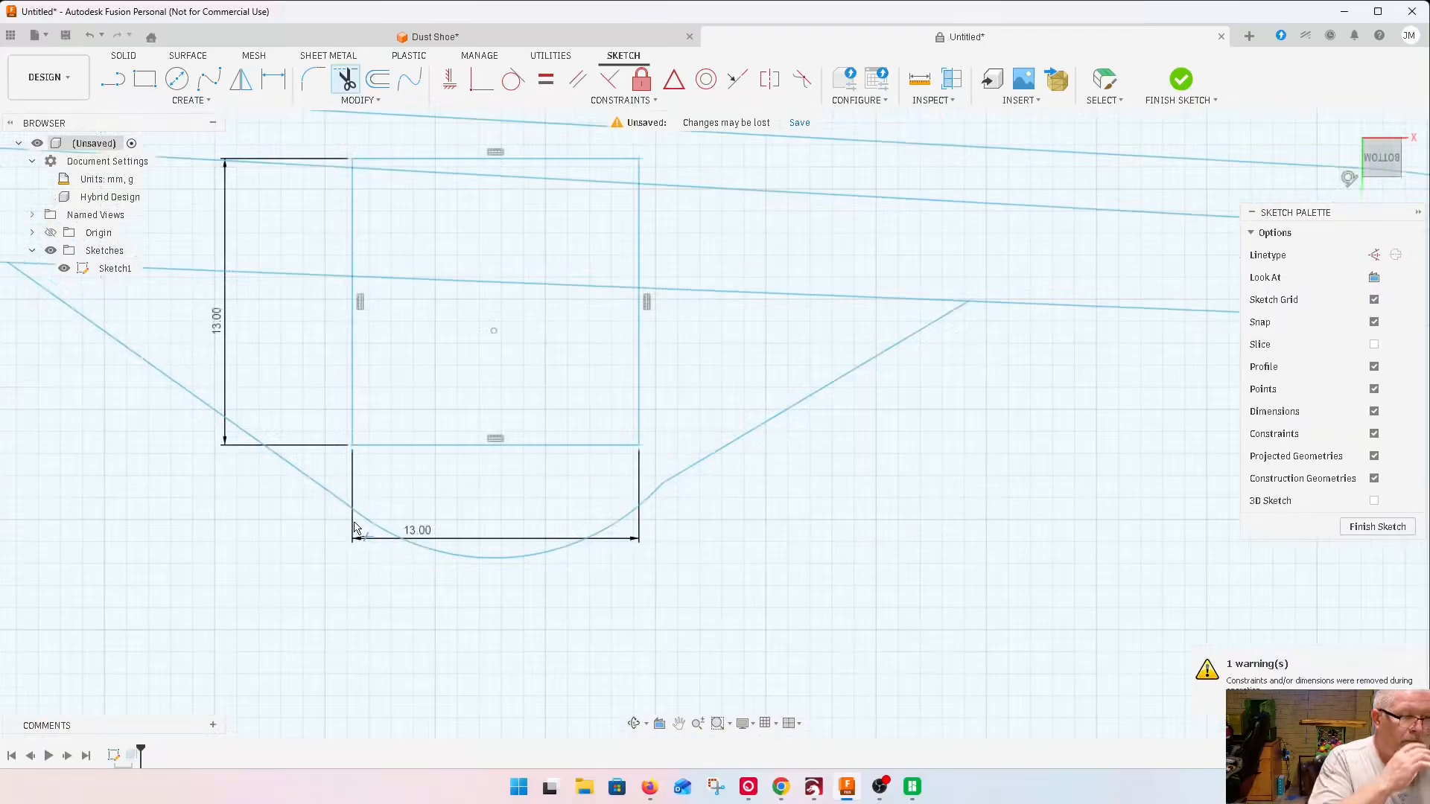
scroll(370, 514, "down", 3)
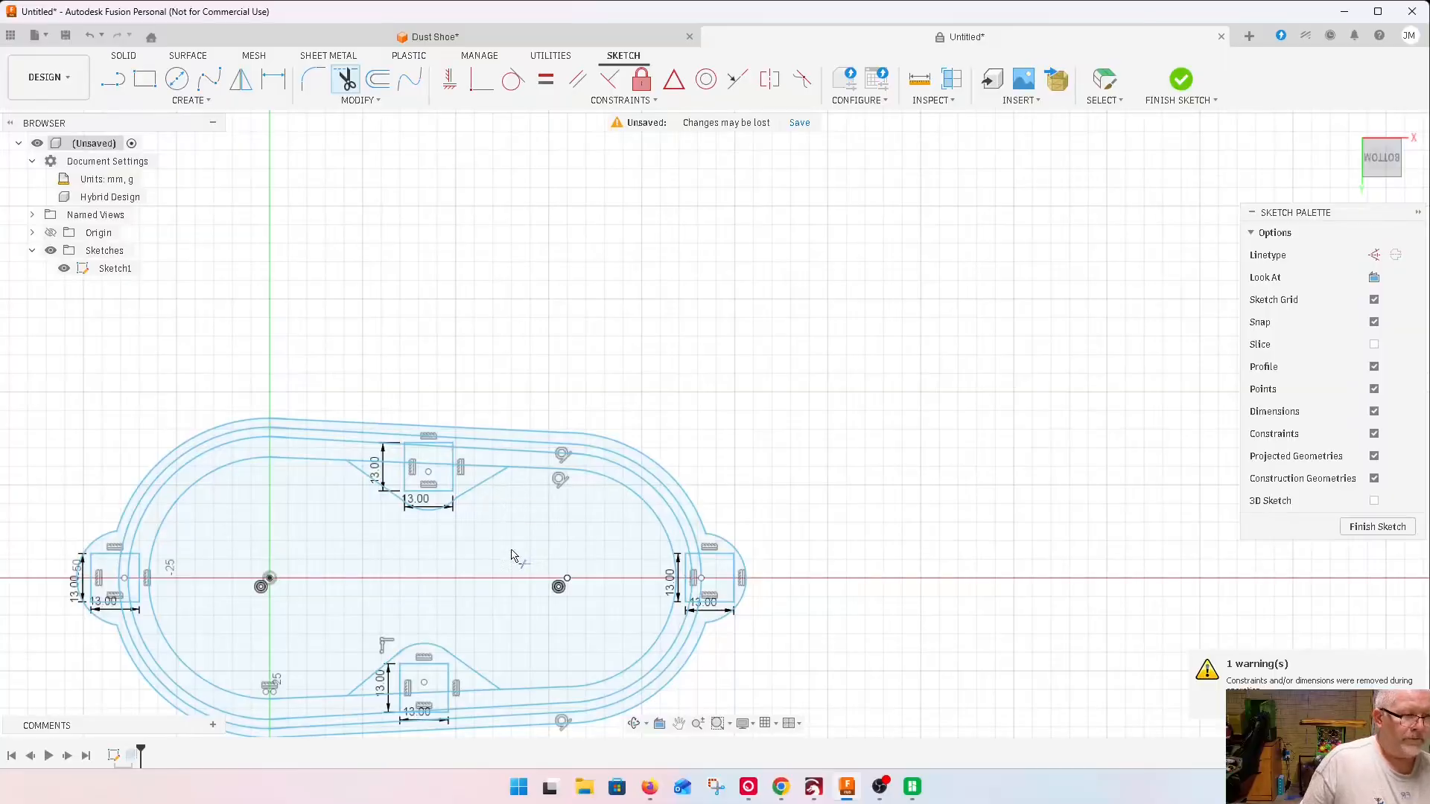
scroll(492, 313, "down", 4)
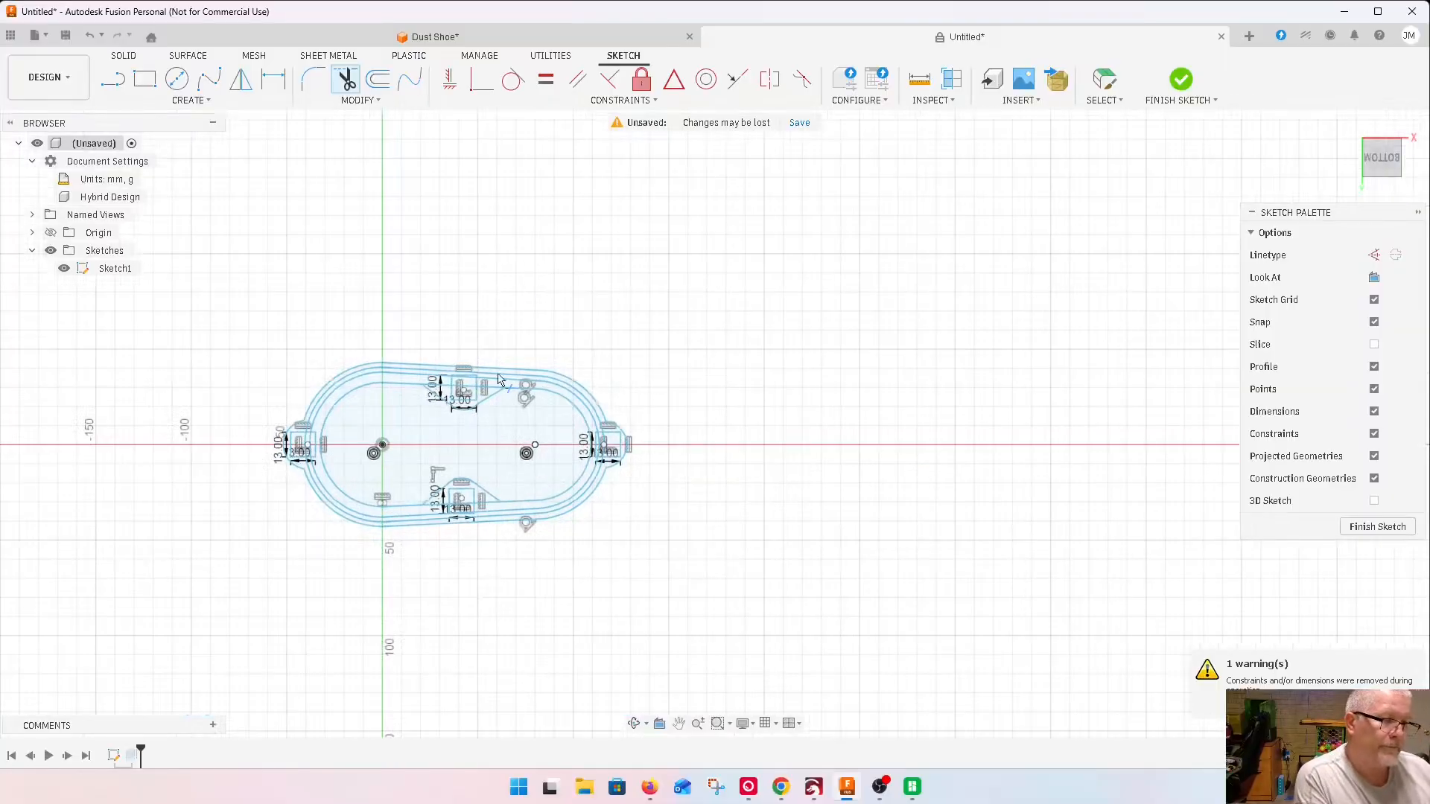
scroll(407, 486, "up", 2)
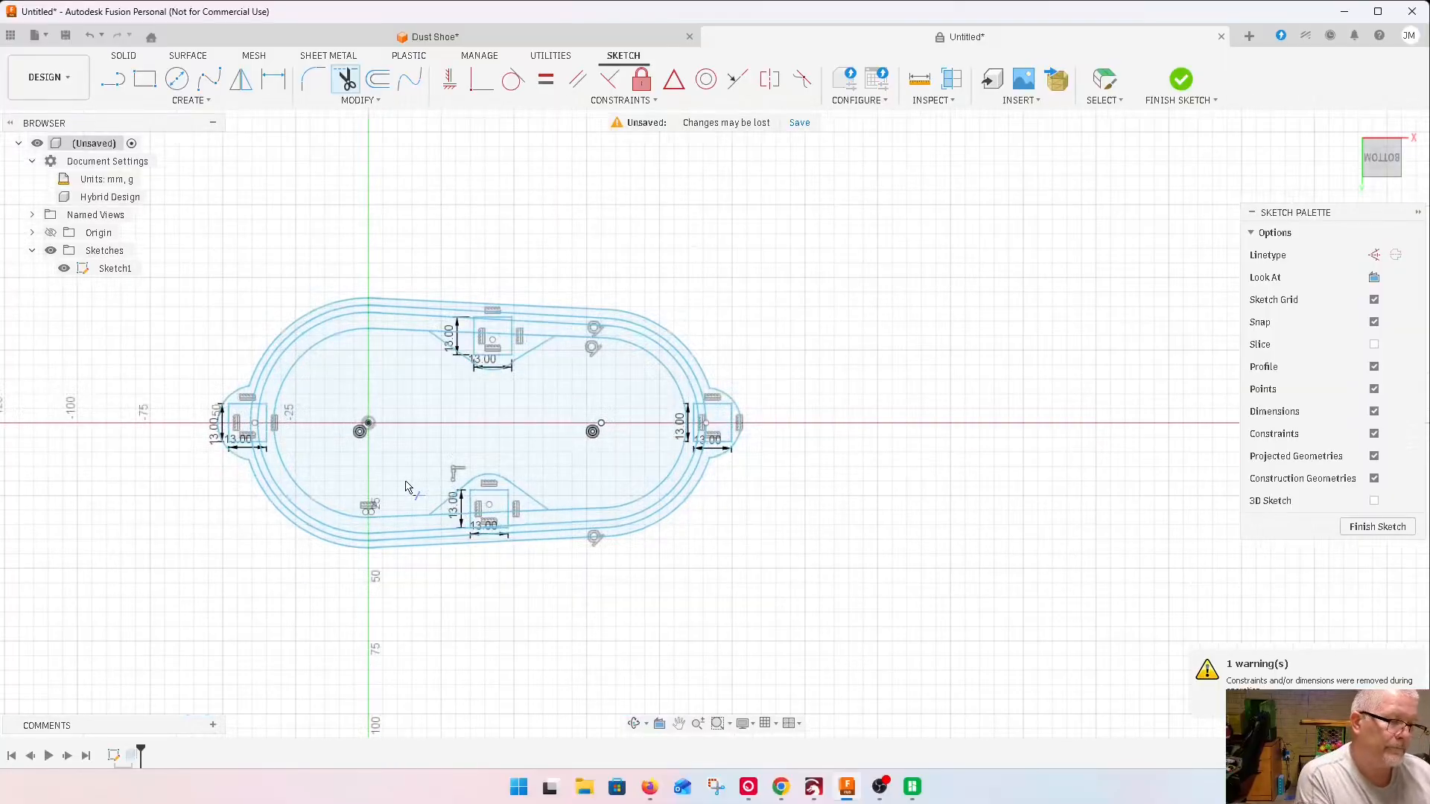
left_click(1390, 527)
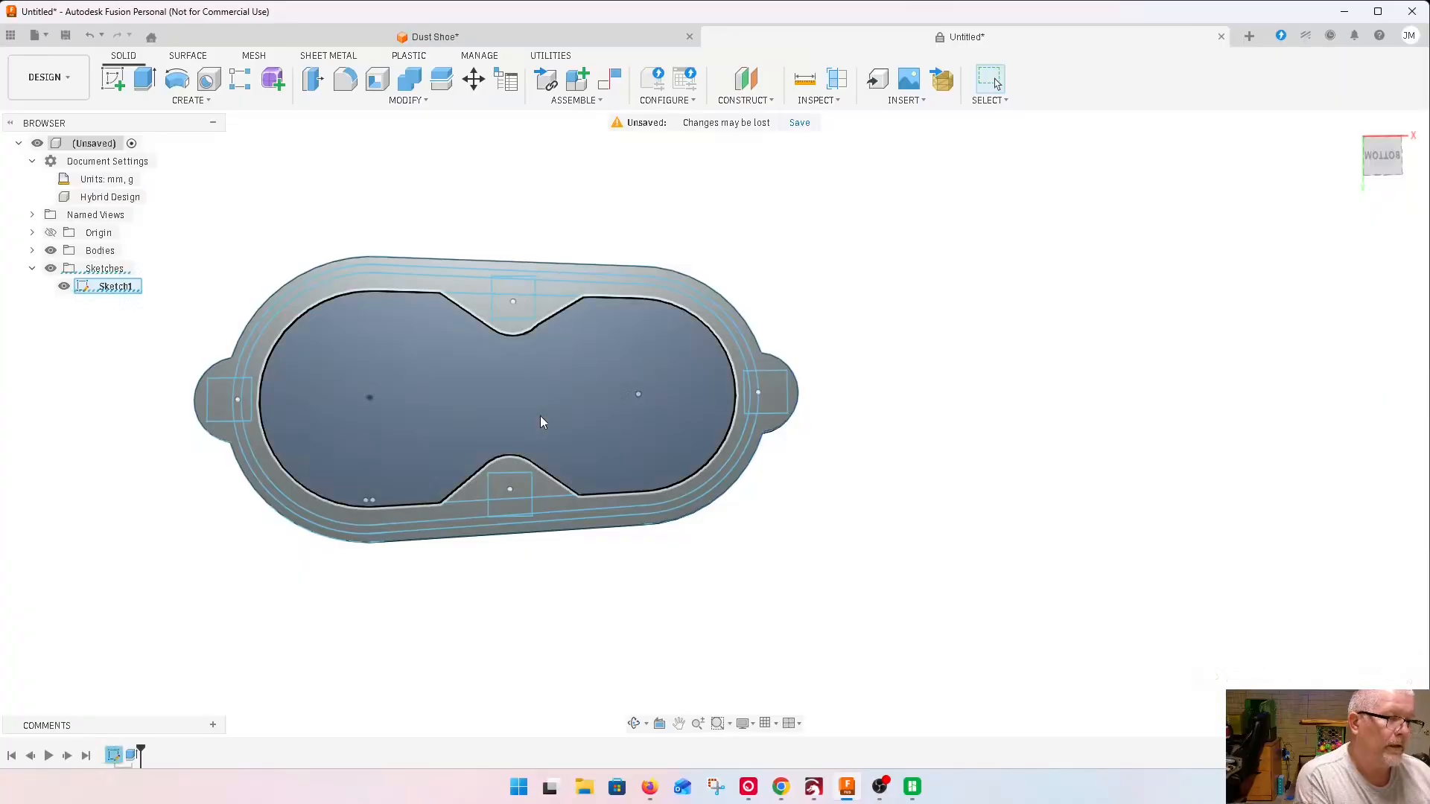
Extrude the inner opening profile as a cut with extent All through the plate
key("e")
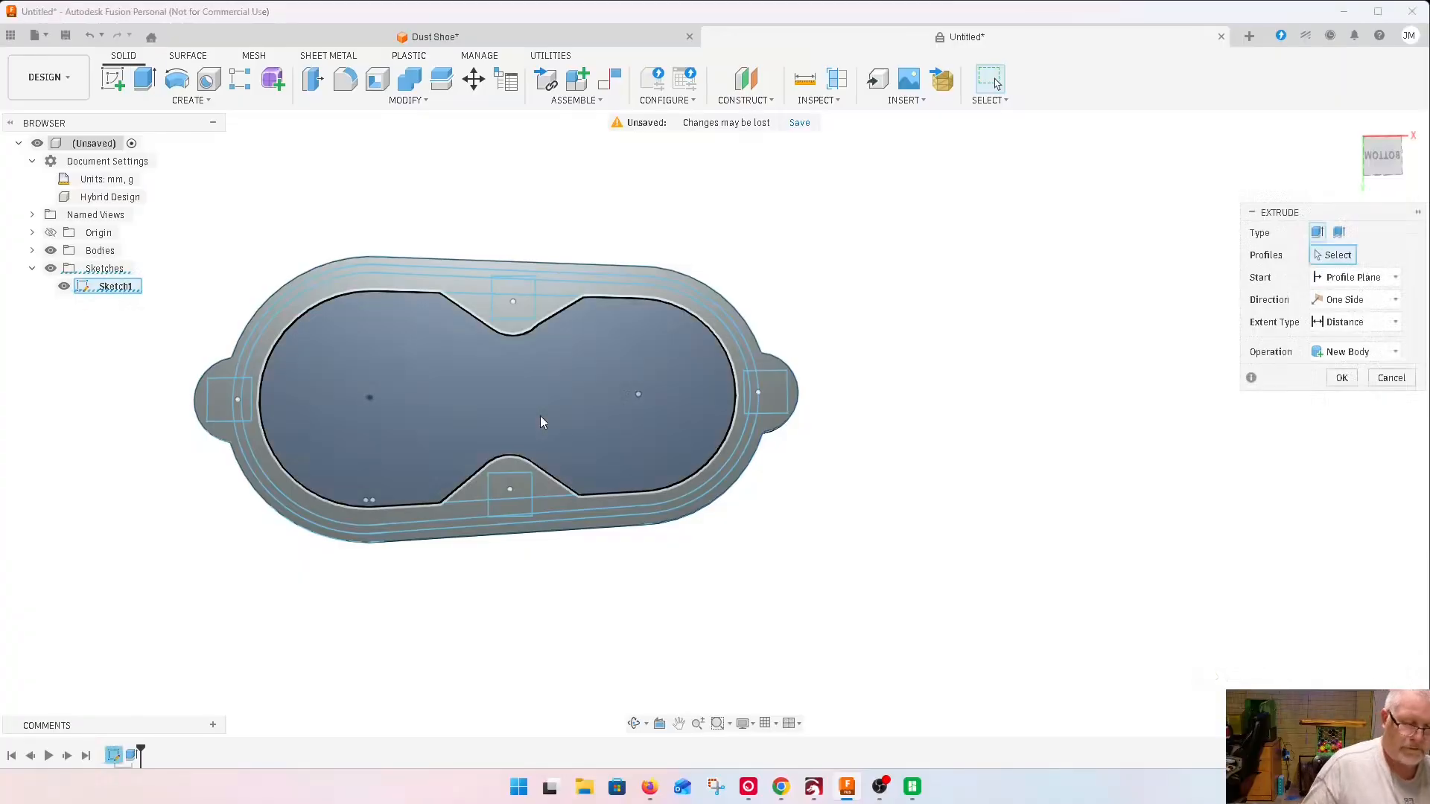
left_click(542, 423)
left_click(1392, 162)
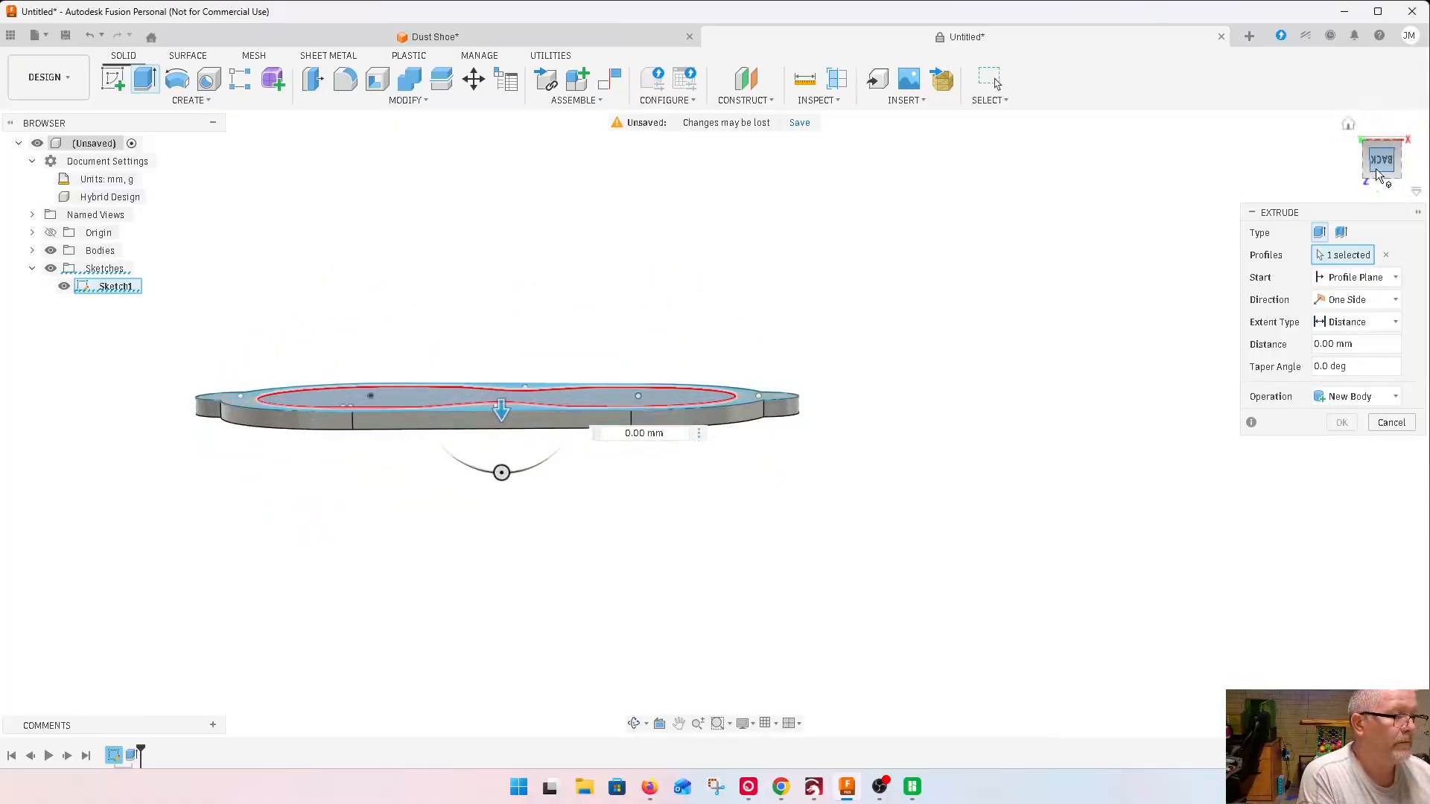
left_click_drag(1389, 166, 1386, 177)
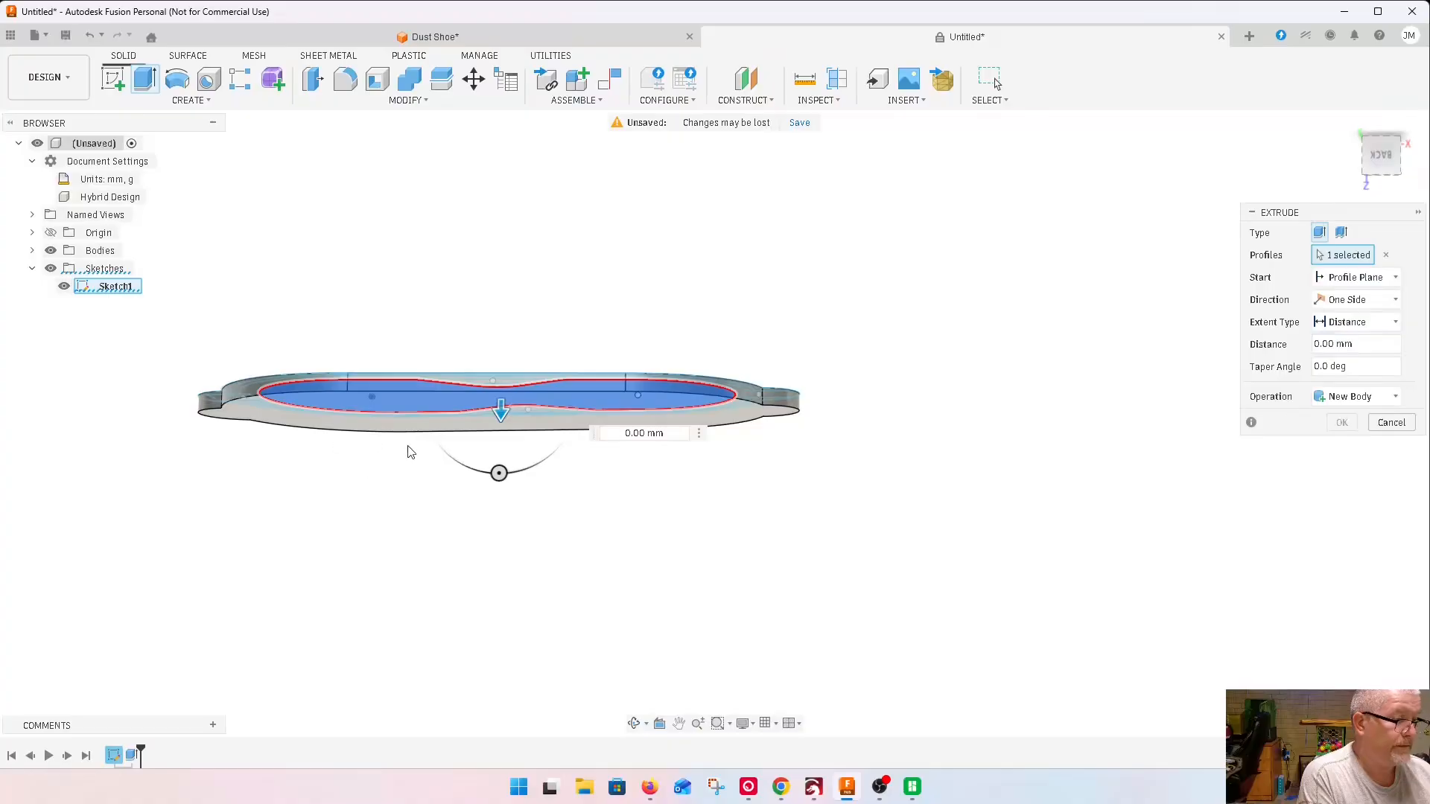
left_click_drag(515, 412, 515, 438)
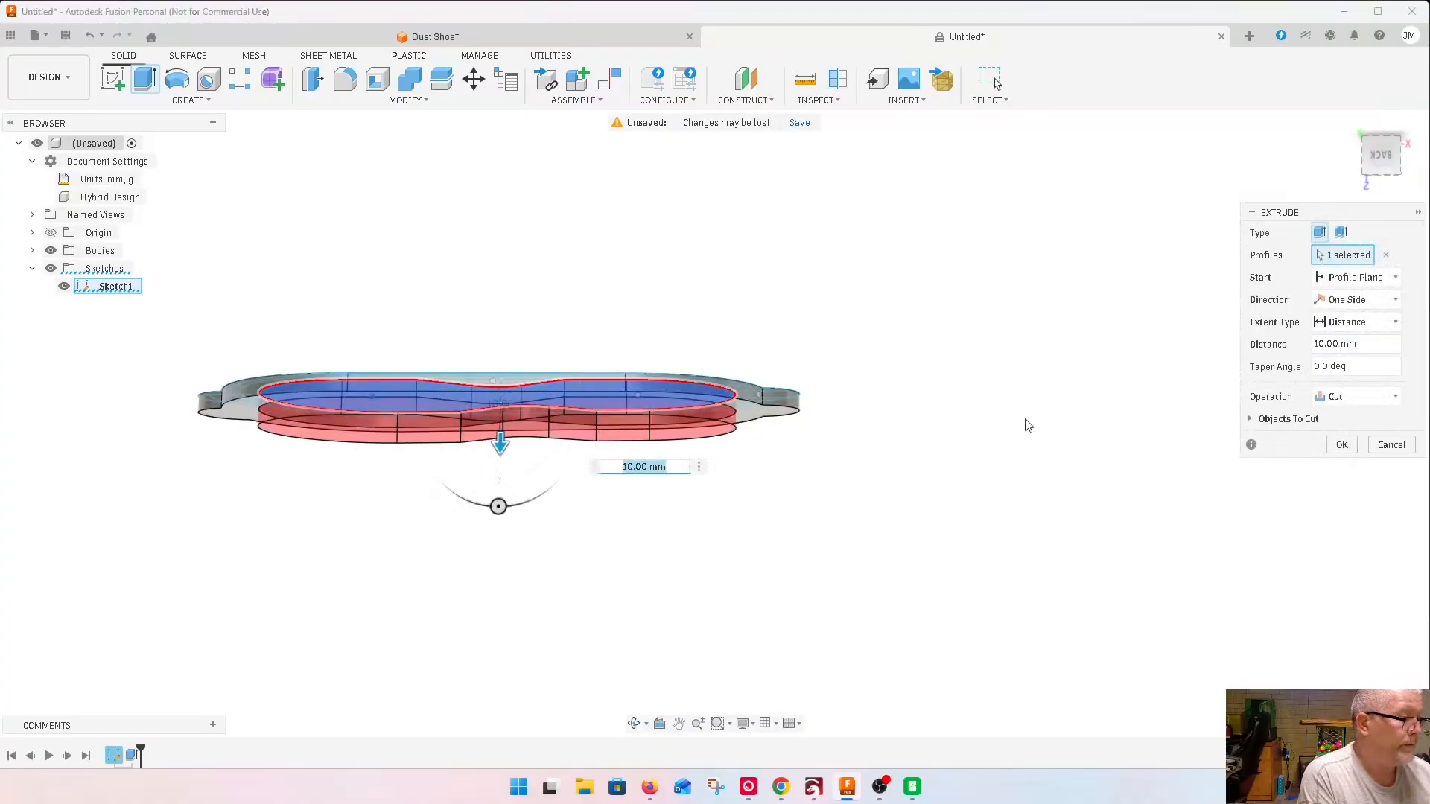
left_click(1334, 322)
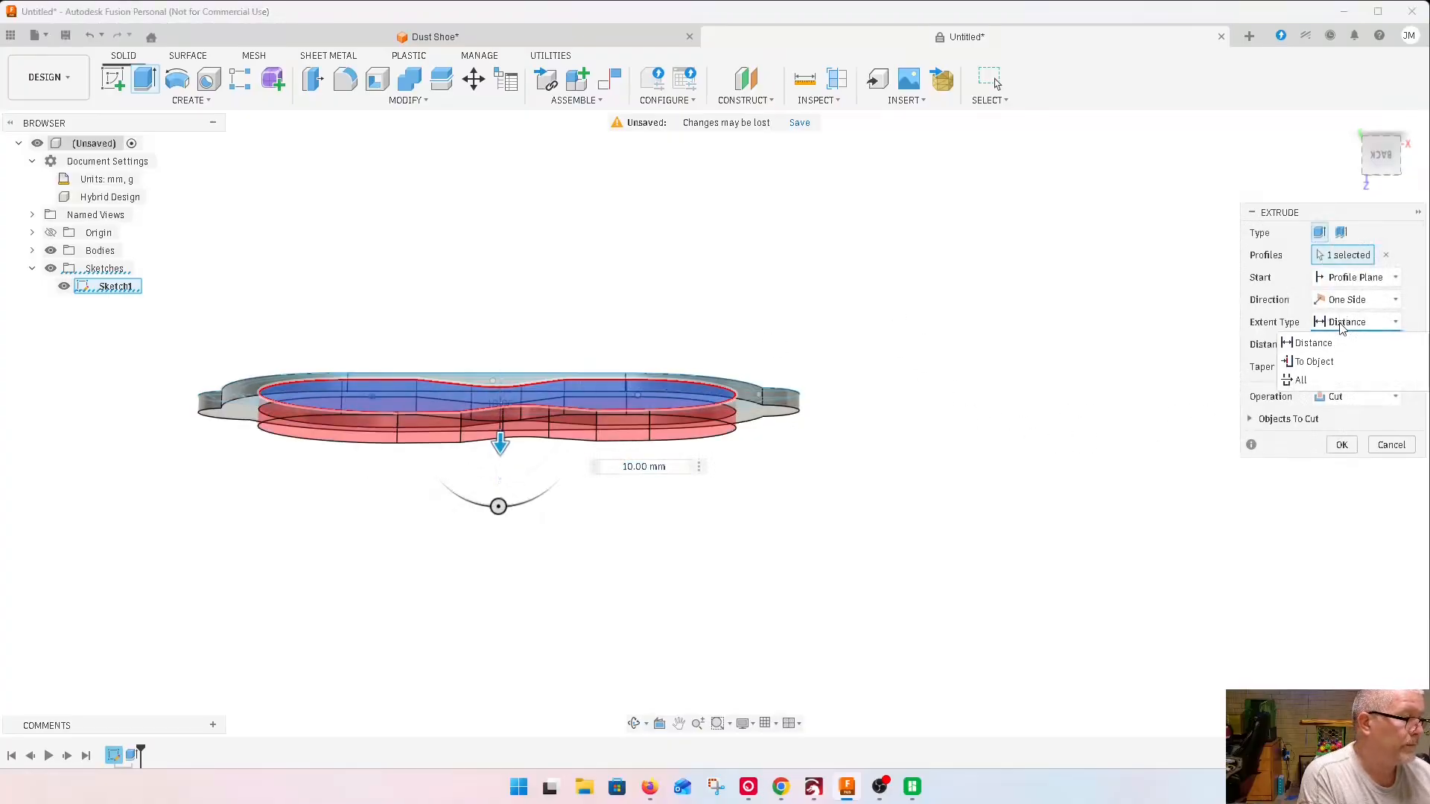
left_click(1305, 383)
left_click(1342, 446)
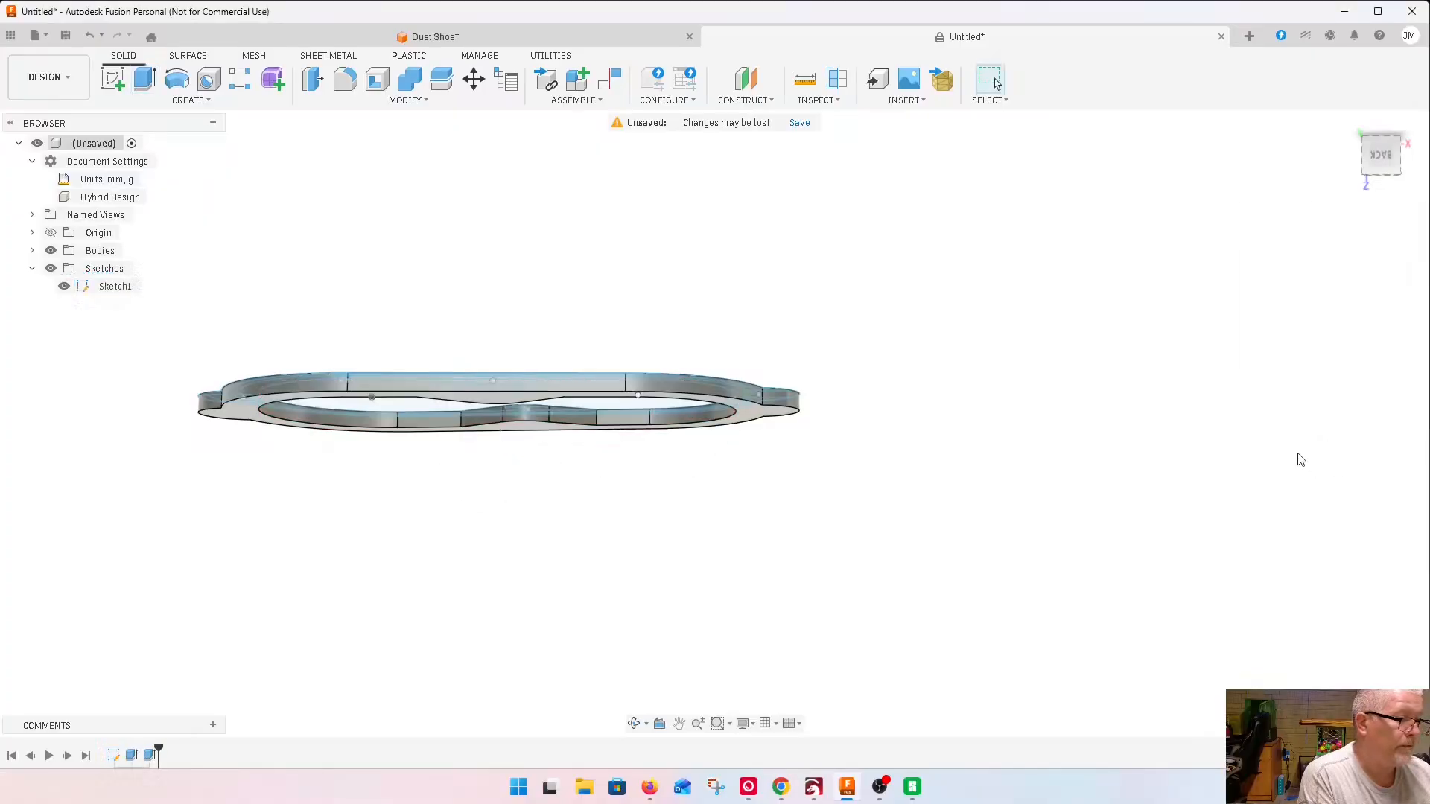
left_click_drag(1379, 158, 1389, 161)
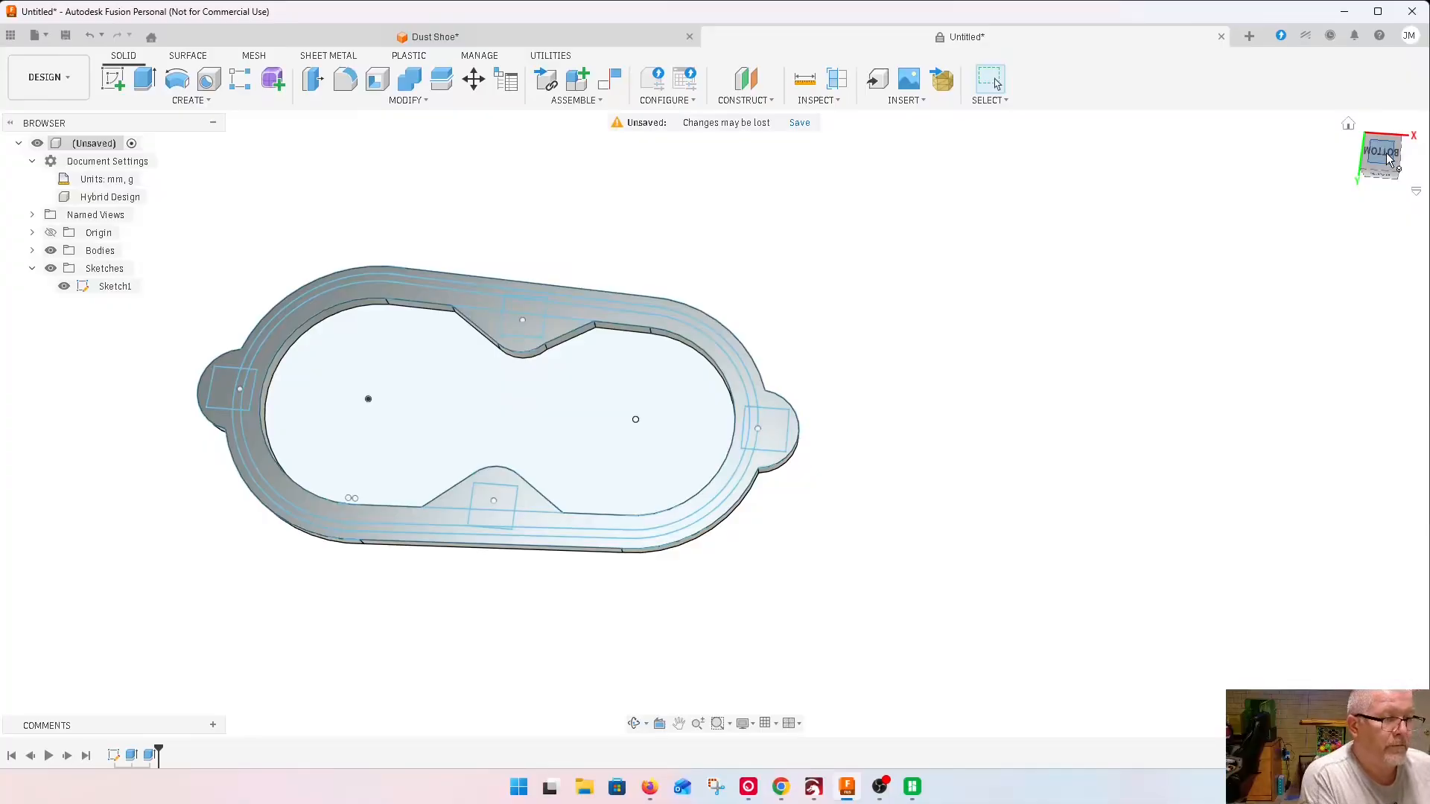
mouse_move(1376, 164)
left_mouse_down()
mouse_move(1378, 112)
mouse_move(1376, 182)
left_mouse_up()
scroll(1047, 296, "up", 3)
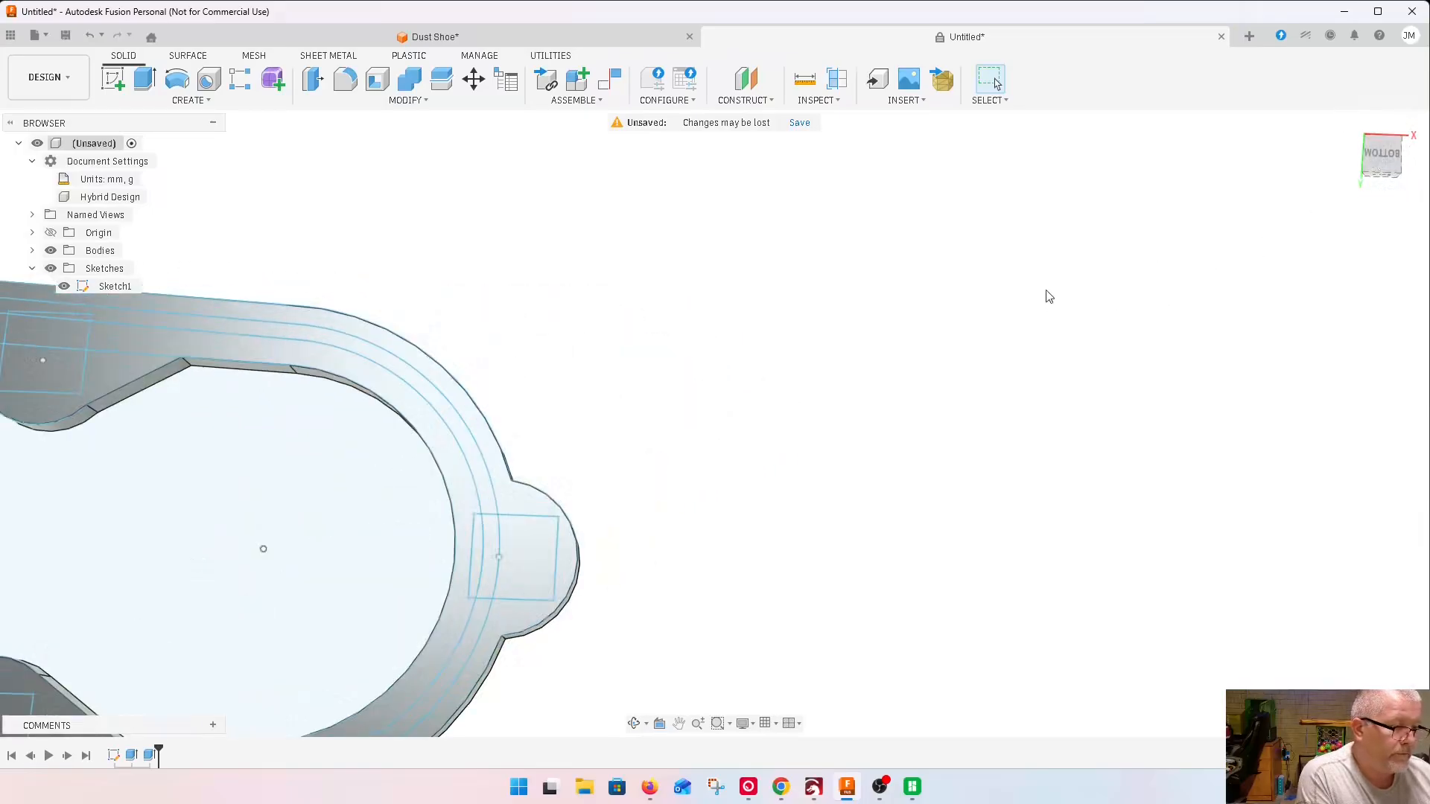
left_click(479, 478)
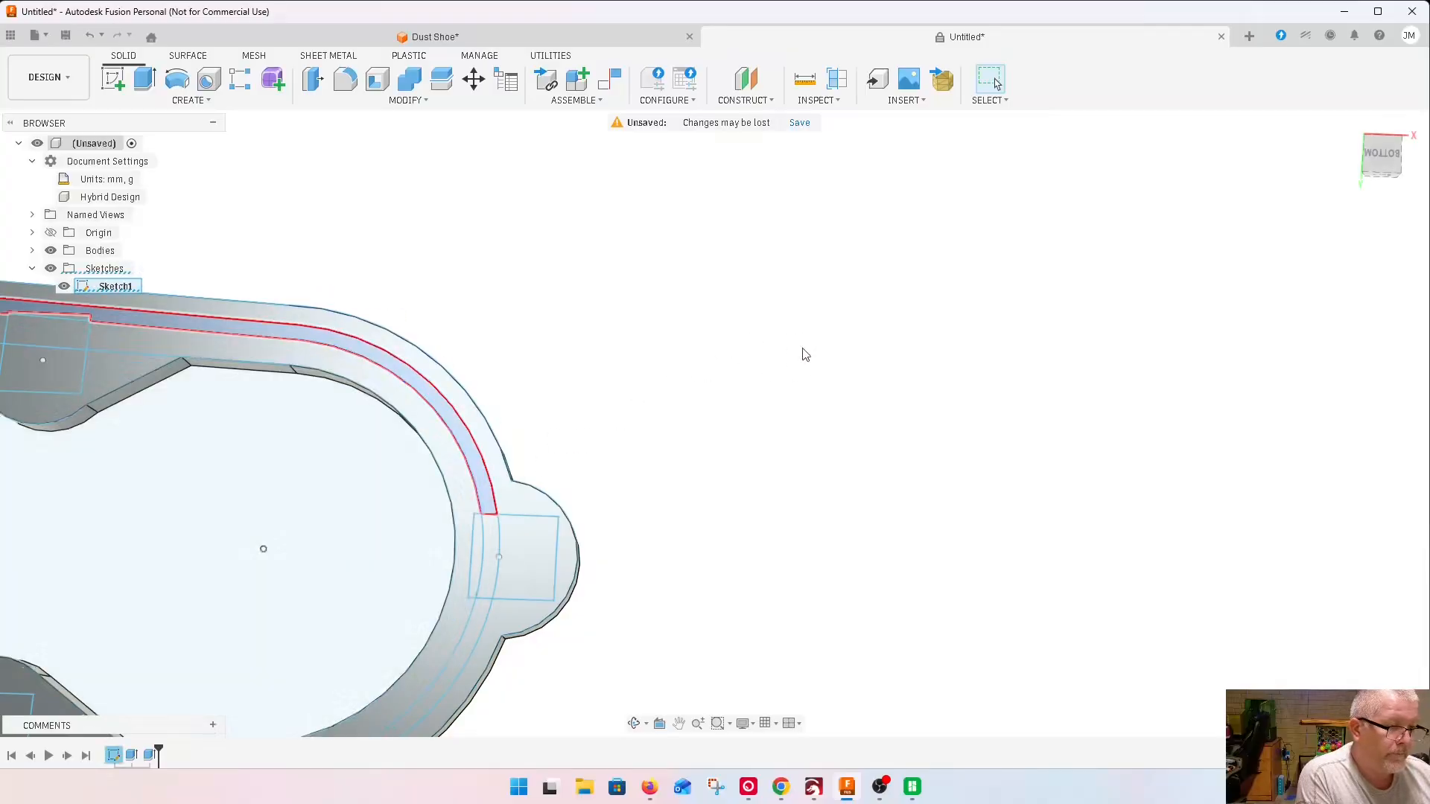
scroll(805, 354, "down", 5)
scroll(723, 402, "up", 5)
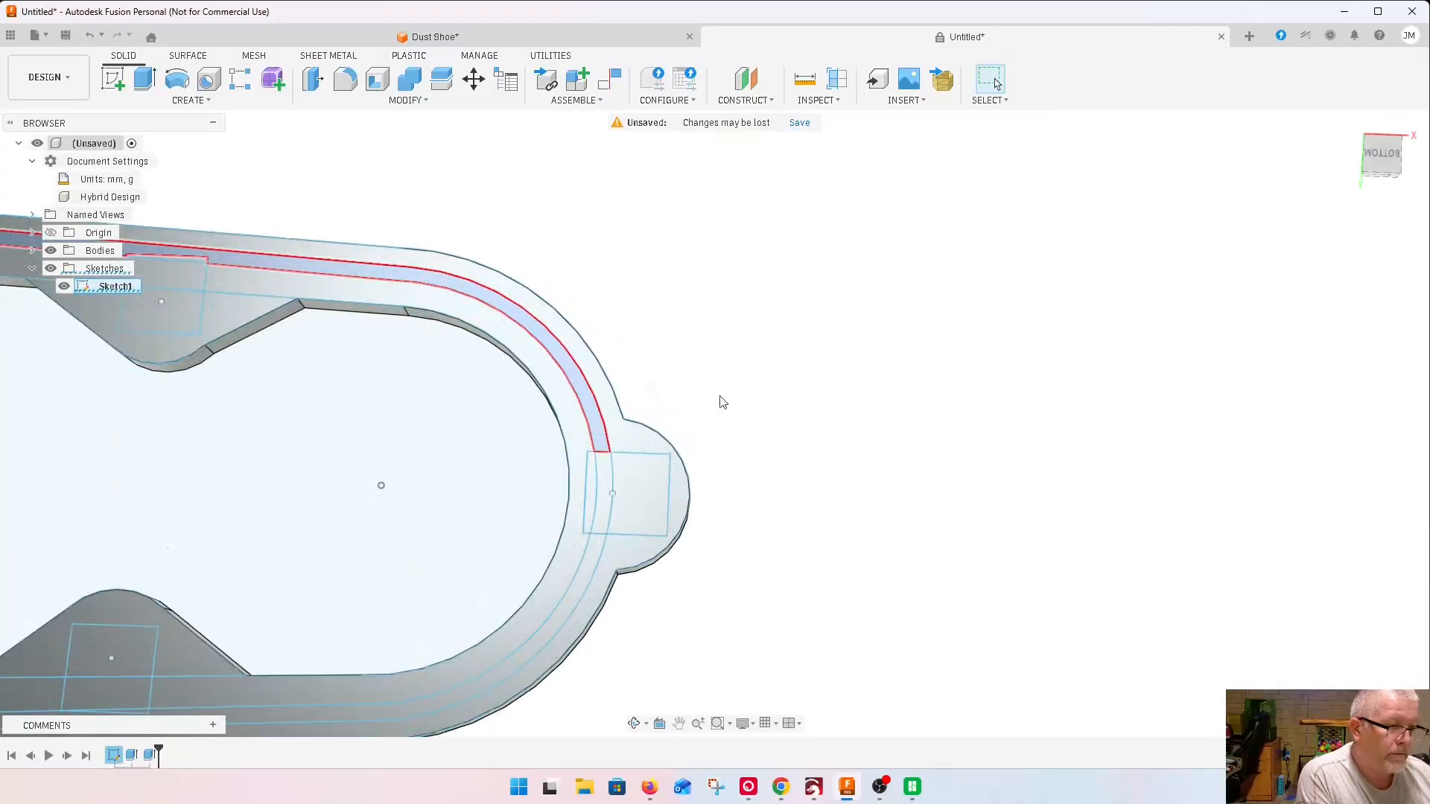
left_click(602, 480)
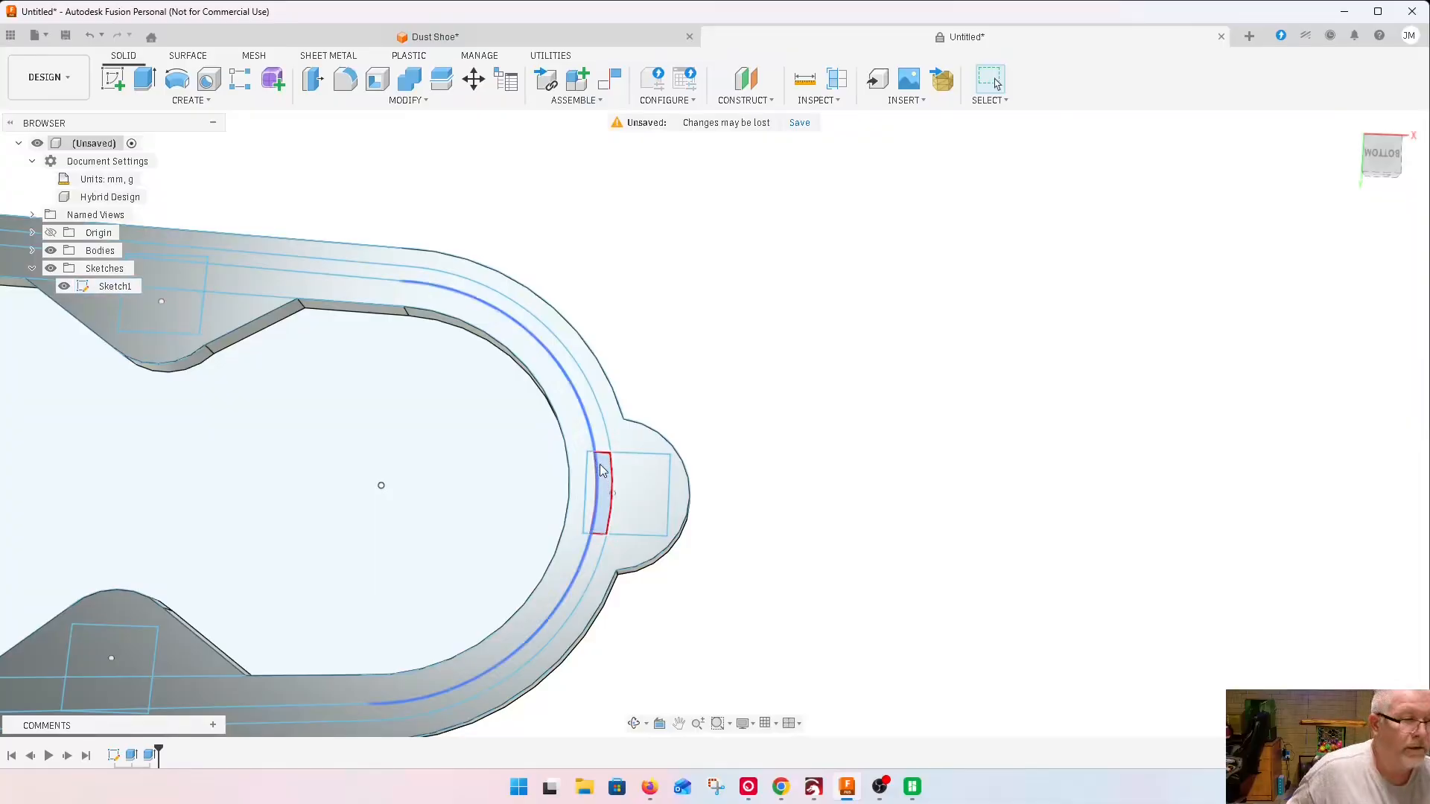
left_click(596, 442)
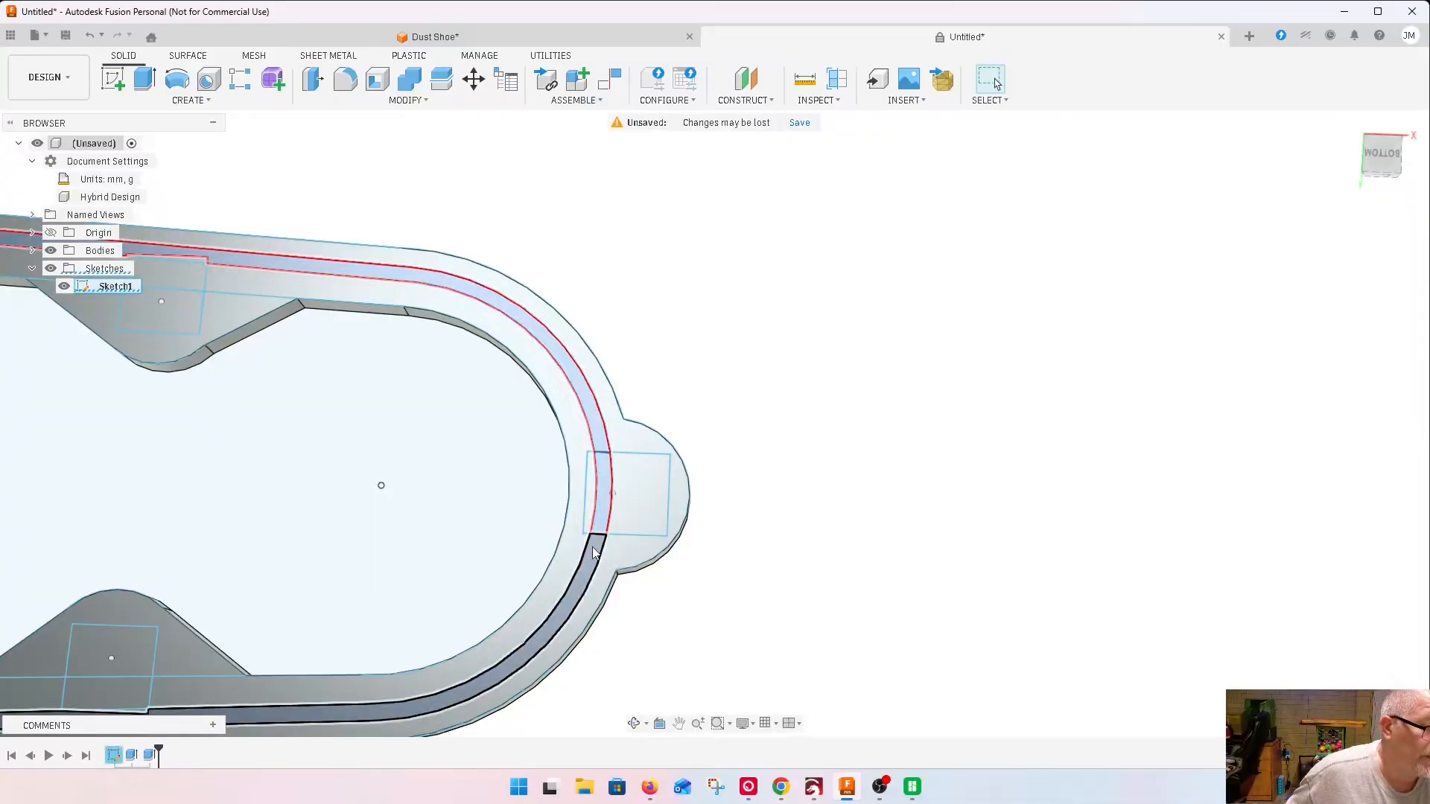
left_click(770, 438)
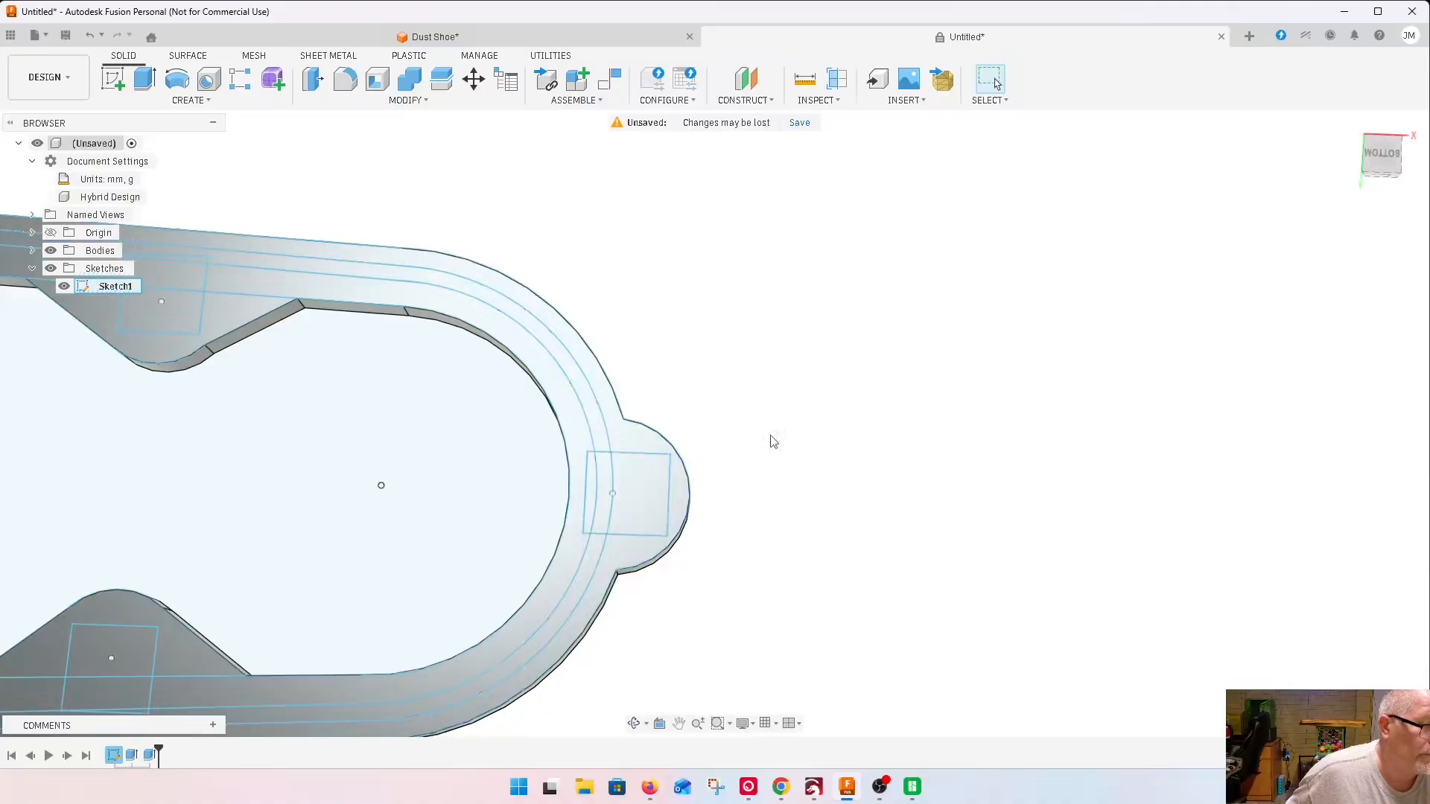
Extrude the complete narrow band between the two closely spaced oval outlines, including its segments at the end pockets, 15 mm through the plate with Join
left_click(599, 436)
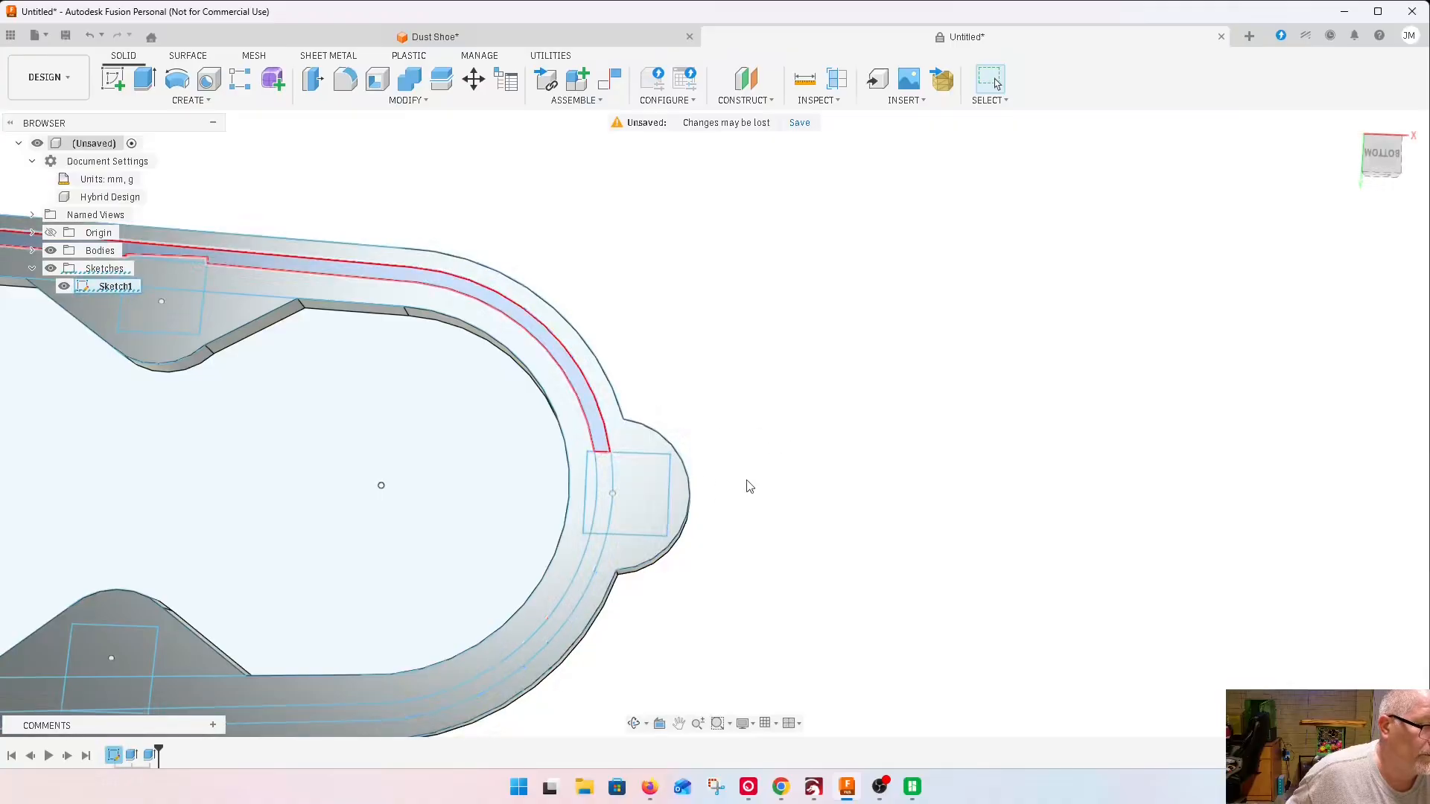
left_click(603, 477, "ctrl")
left_click(588, 558, "ctrl")
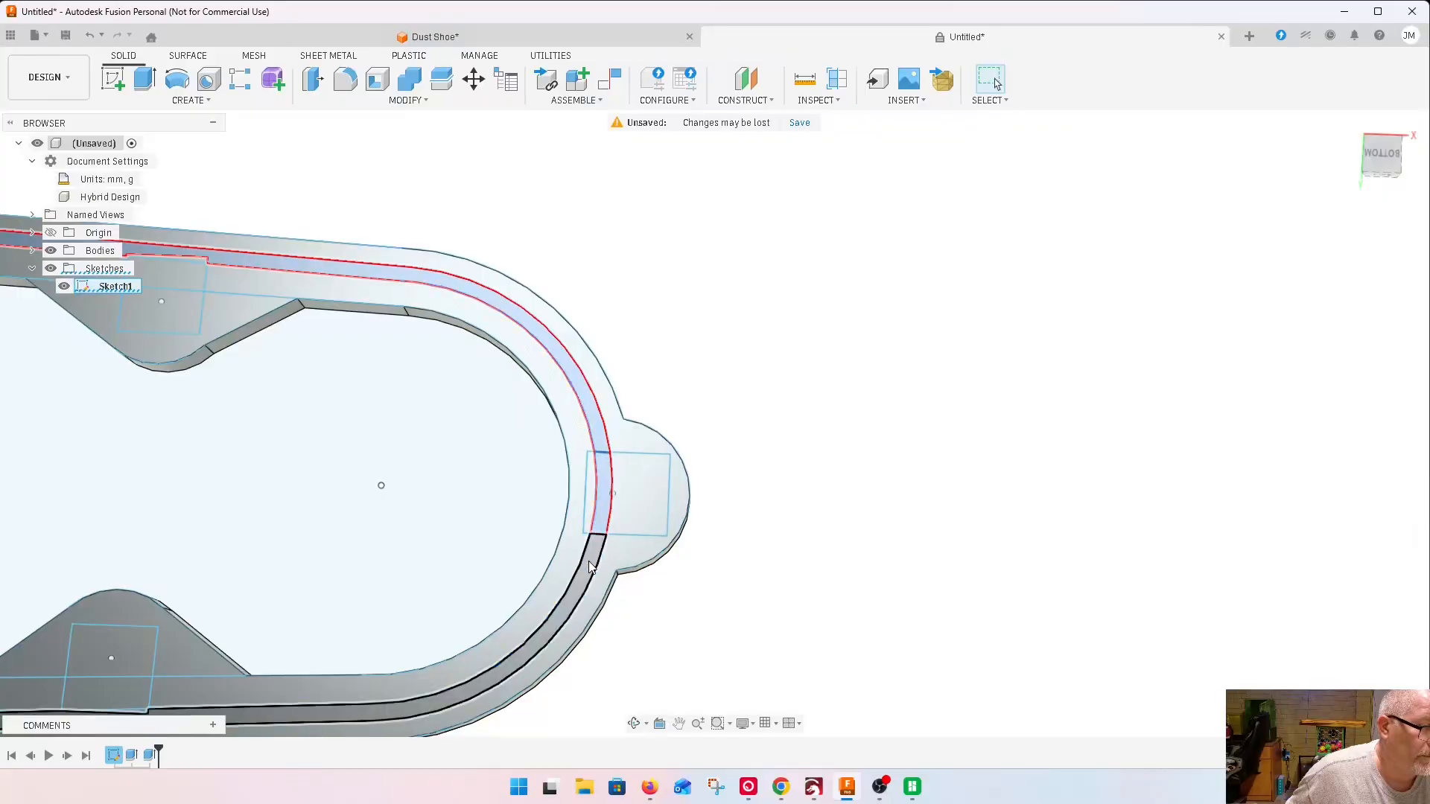
scroll(1029, 388, "down", 4)
scroll(364, 402, "up", 4)
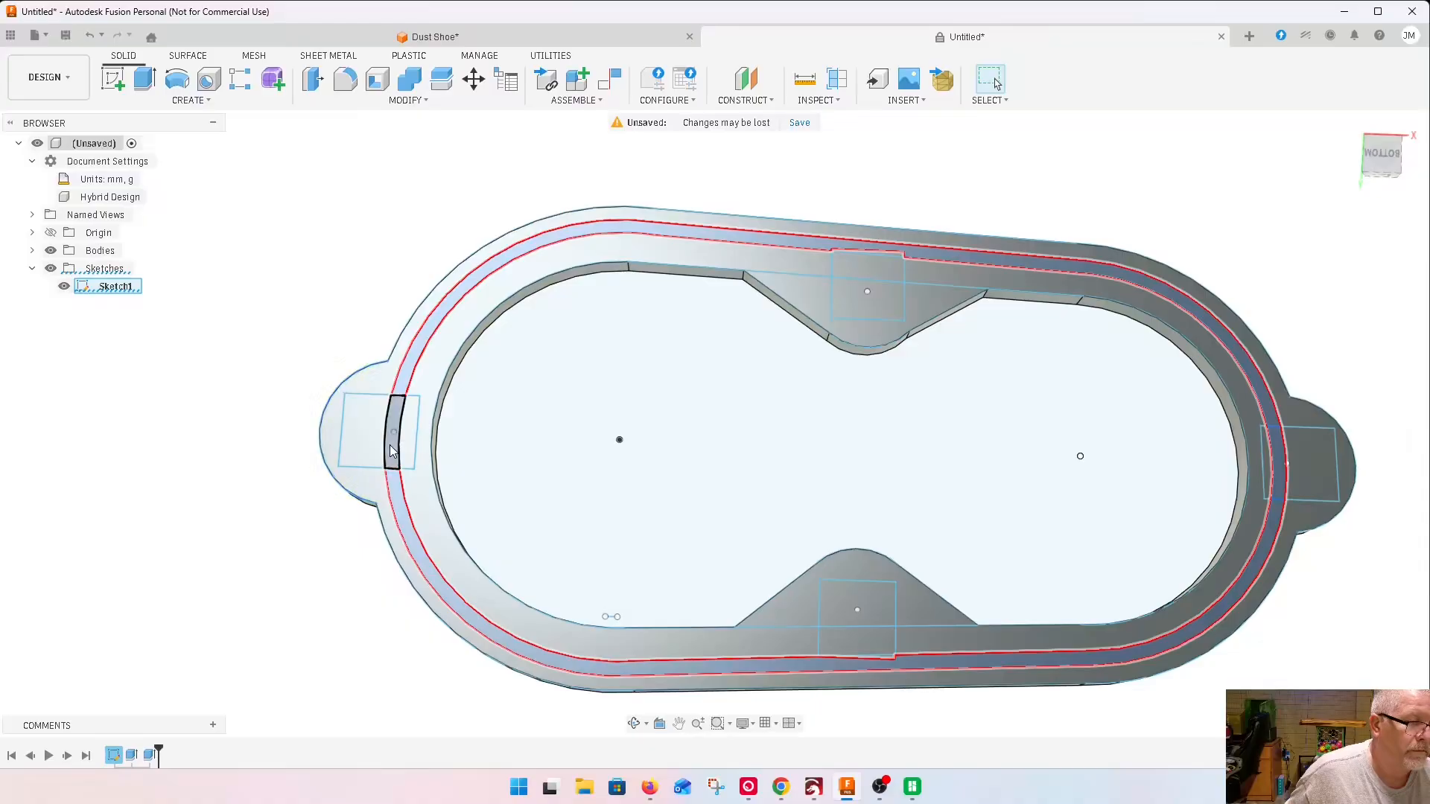
scroll(916, 257, "up", 8)
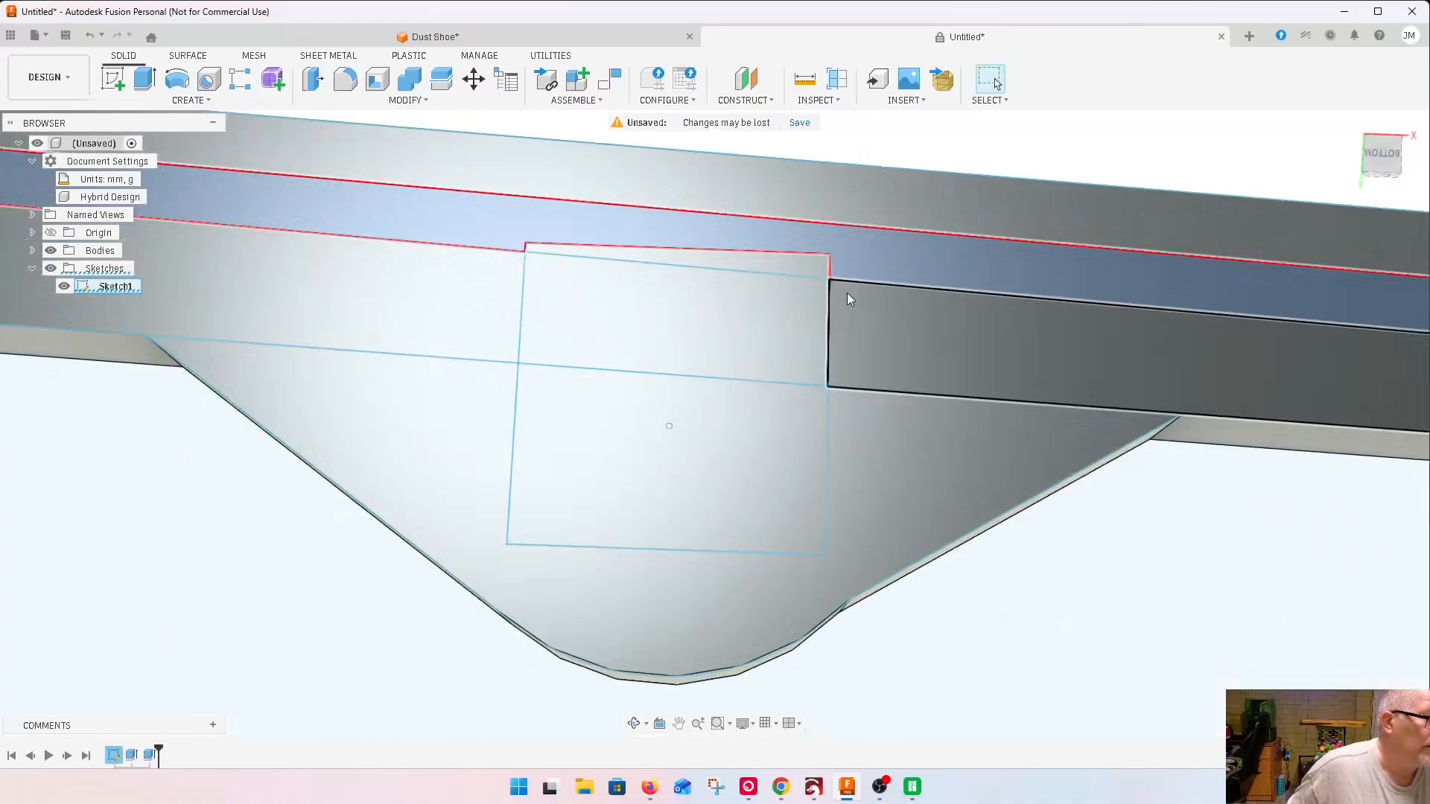
scroll(779, 418, "down", 10)
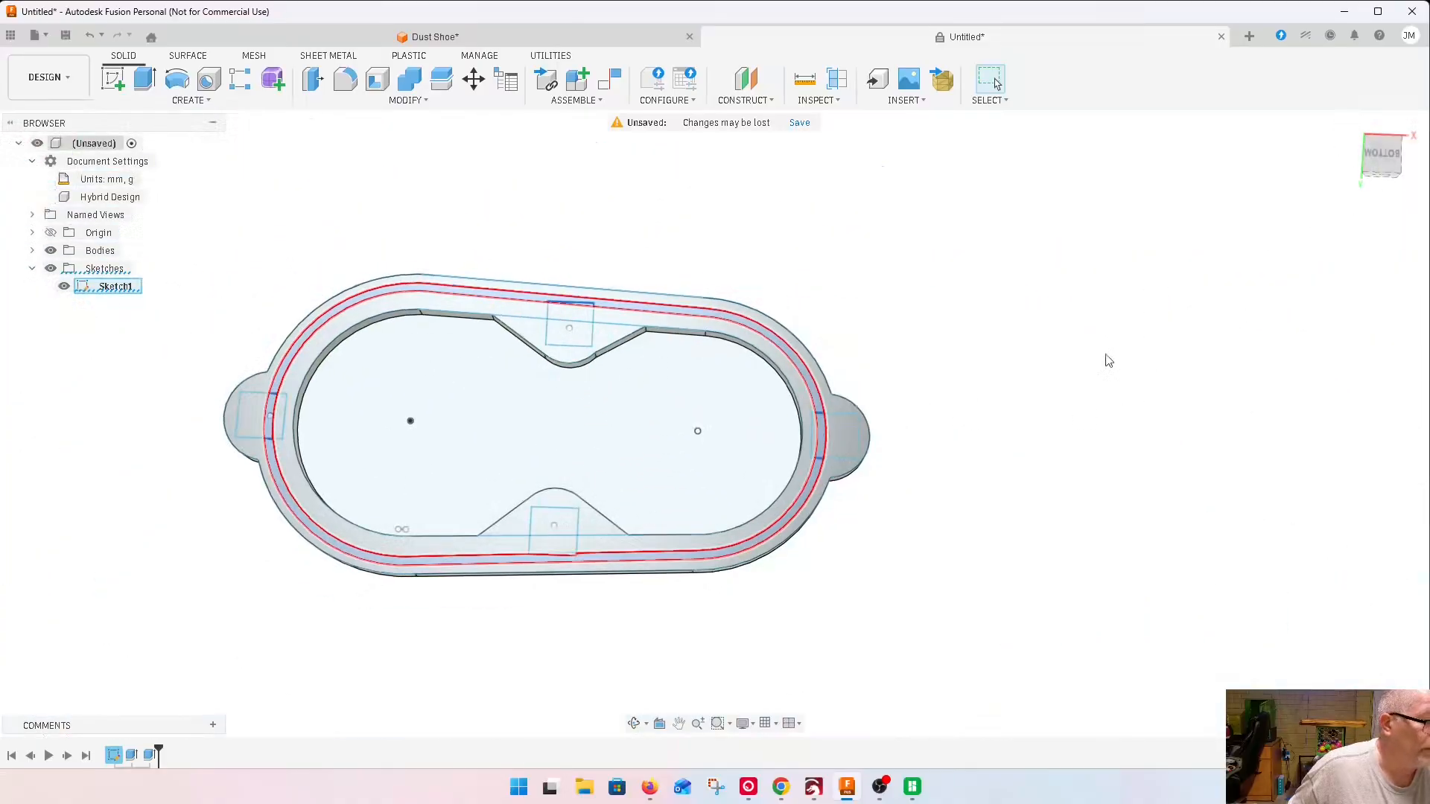
scroll(555, 555, "up", 8)
scroll(626, 472, "up", 3)
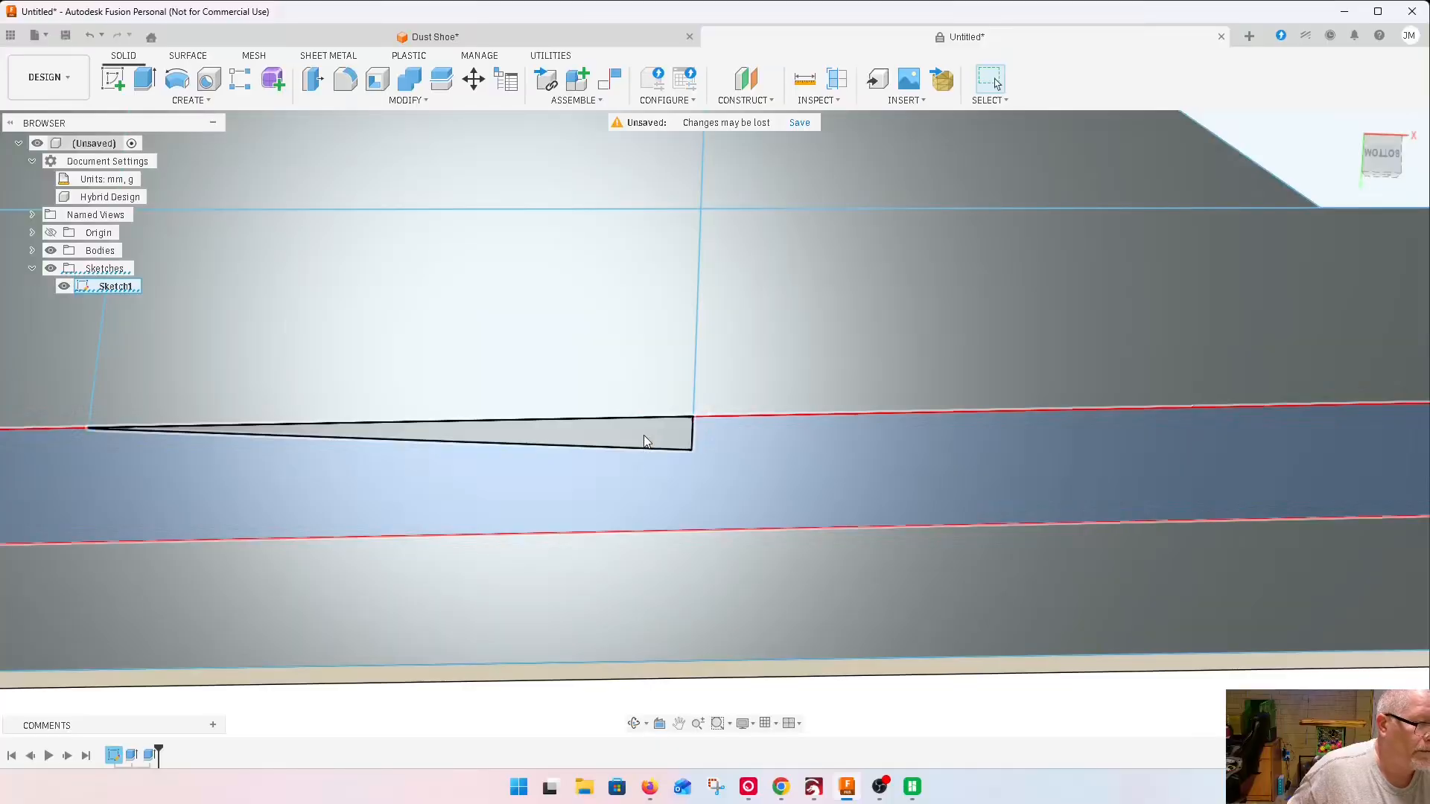
scroll(645, 466, "down", 6)
scroll(645, 463, "down", 5)
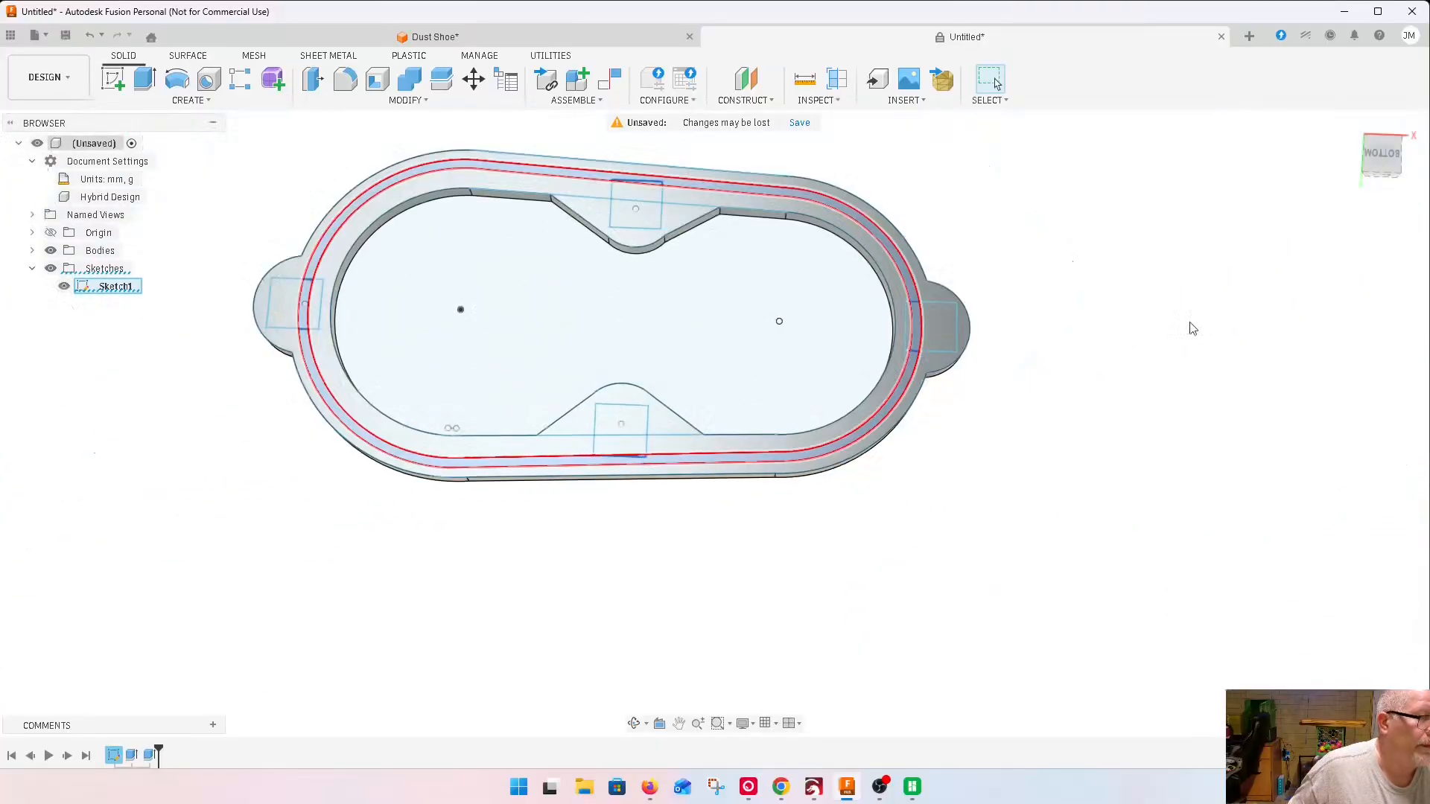
left_click(1374, 165)
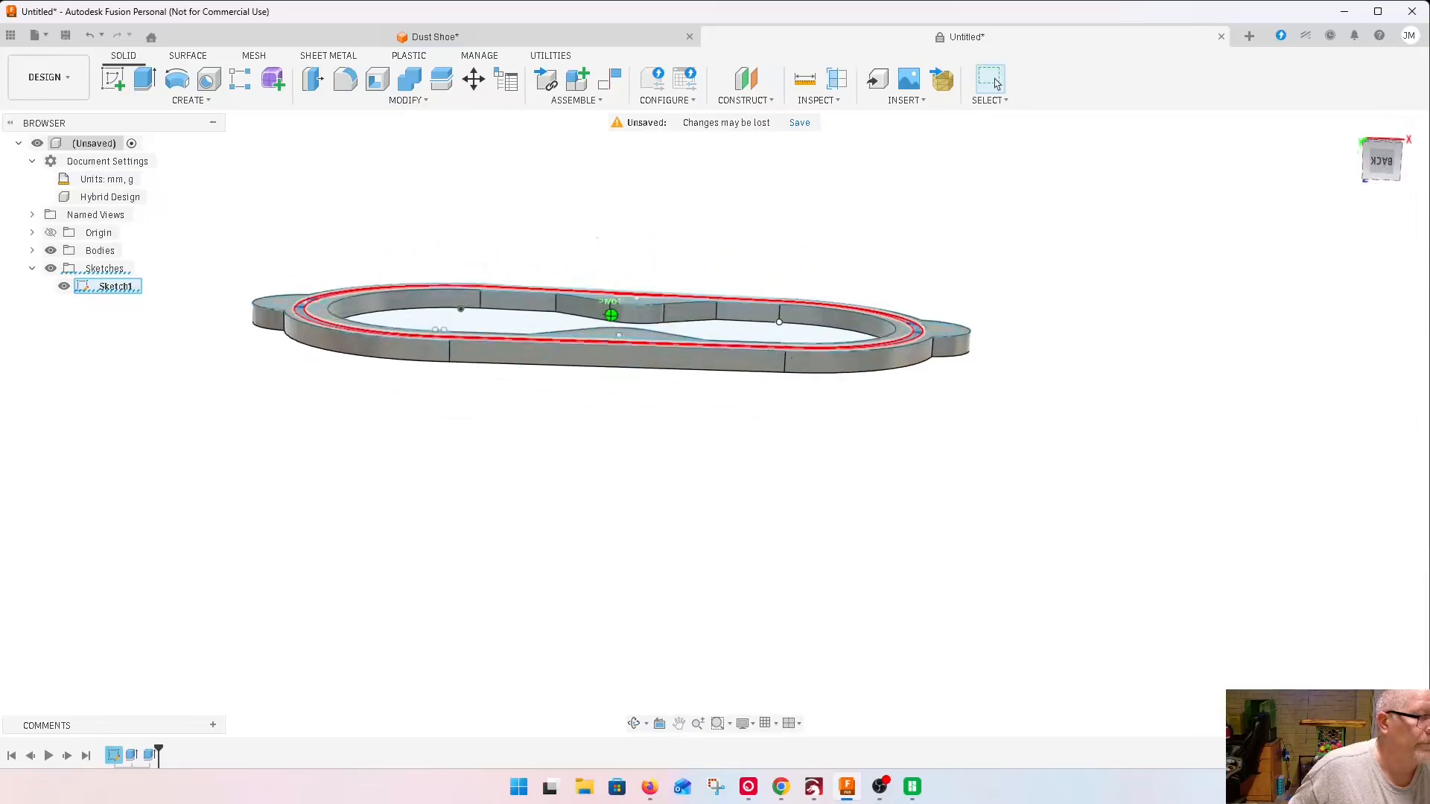
key("e")
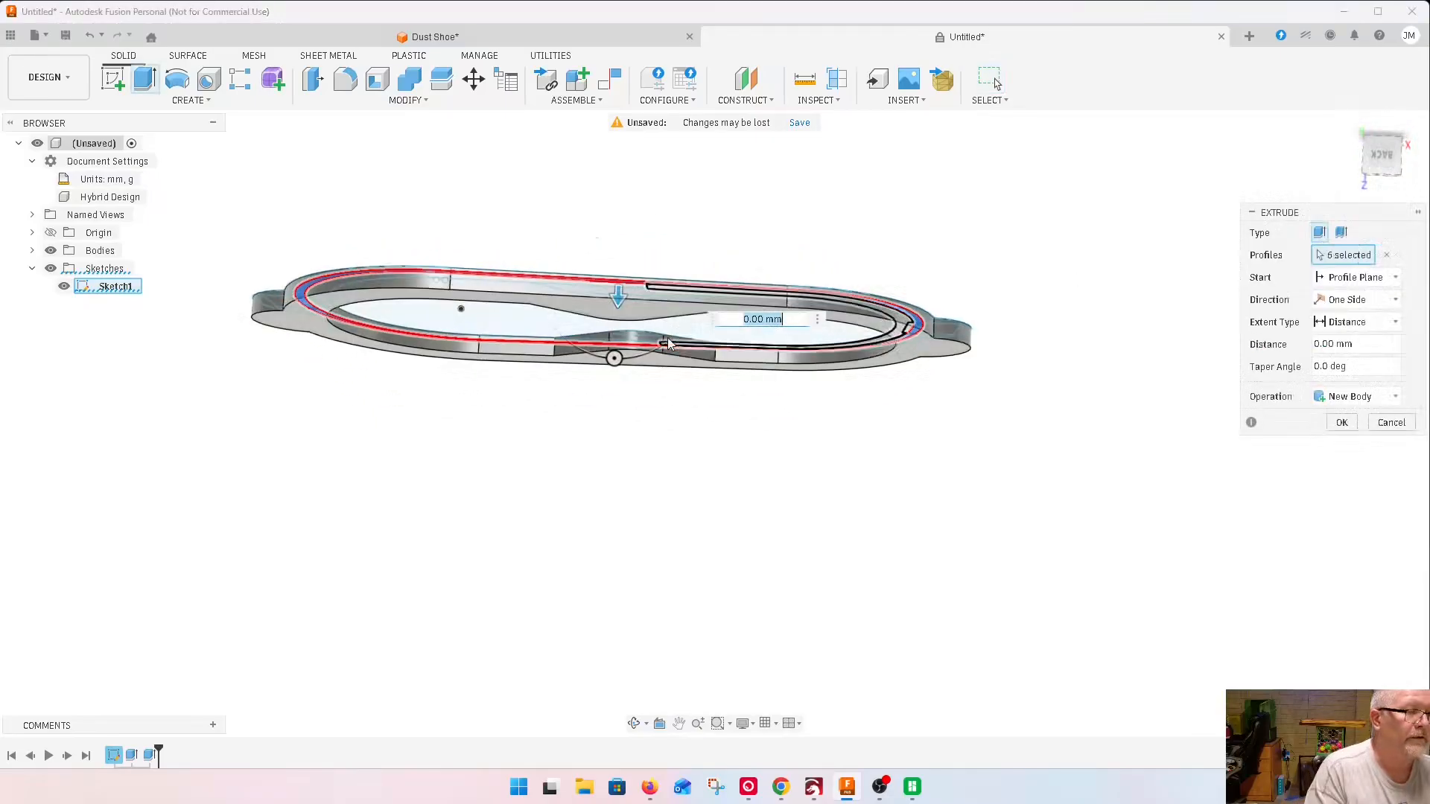
left_click_drag(621, 296, 614, 358)
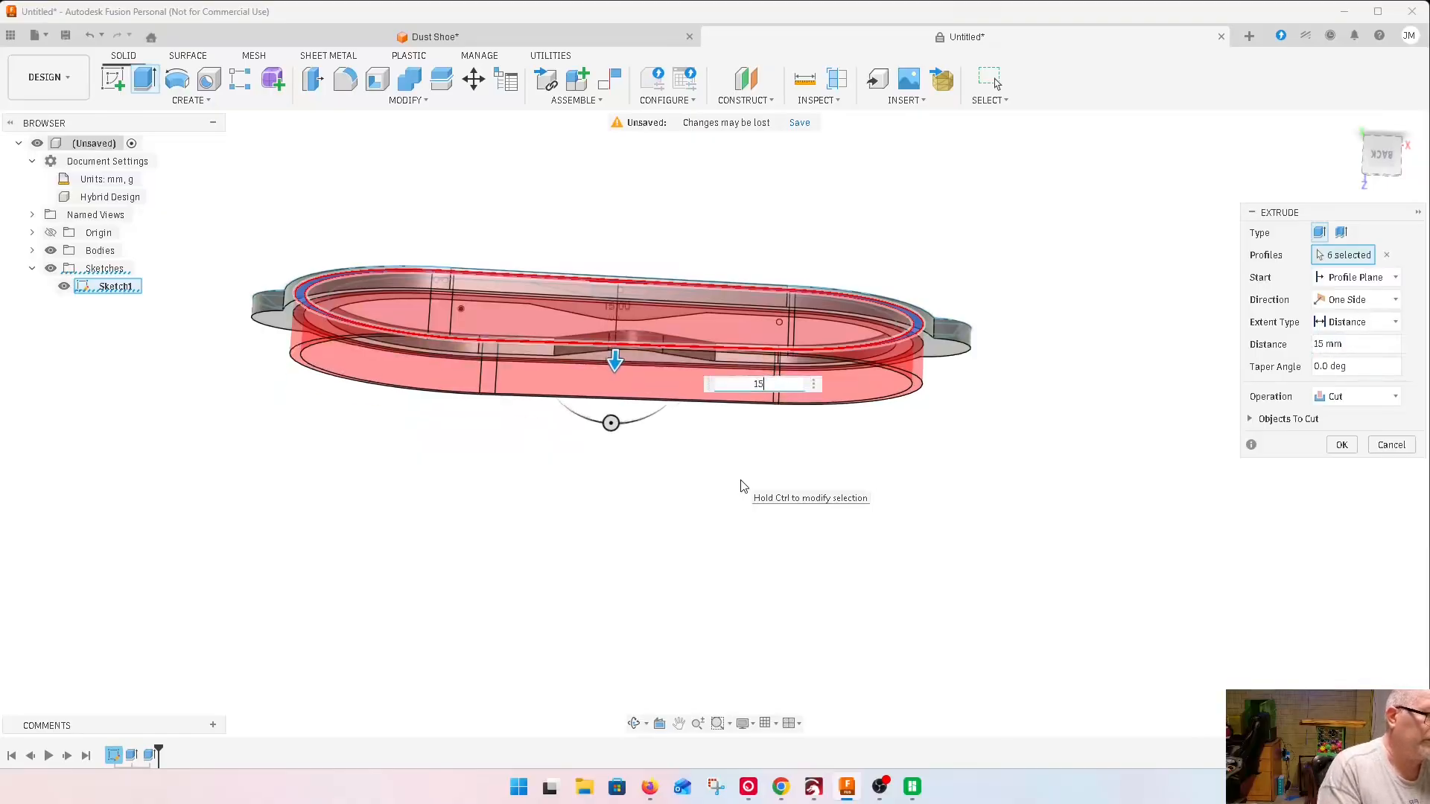
left_click(1349, 397)
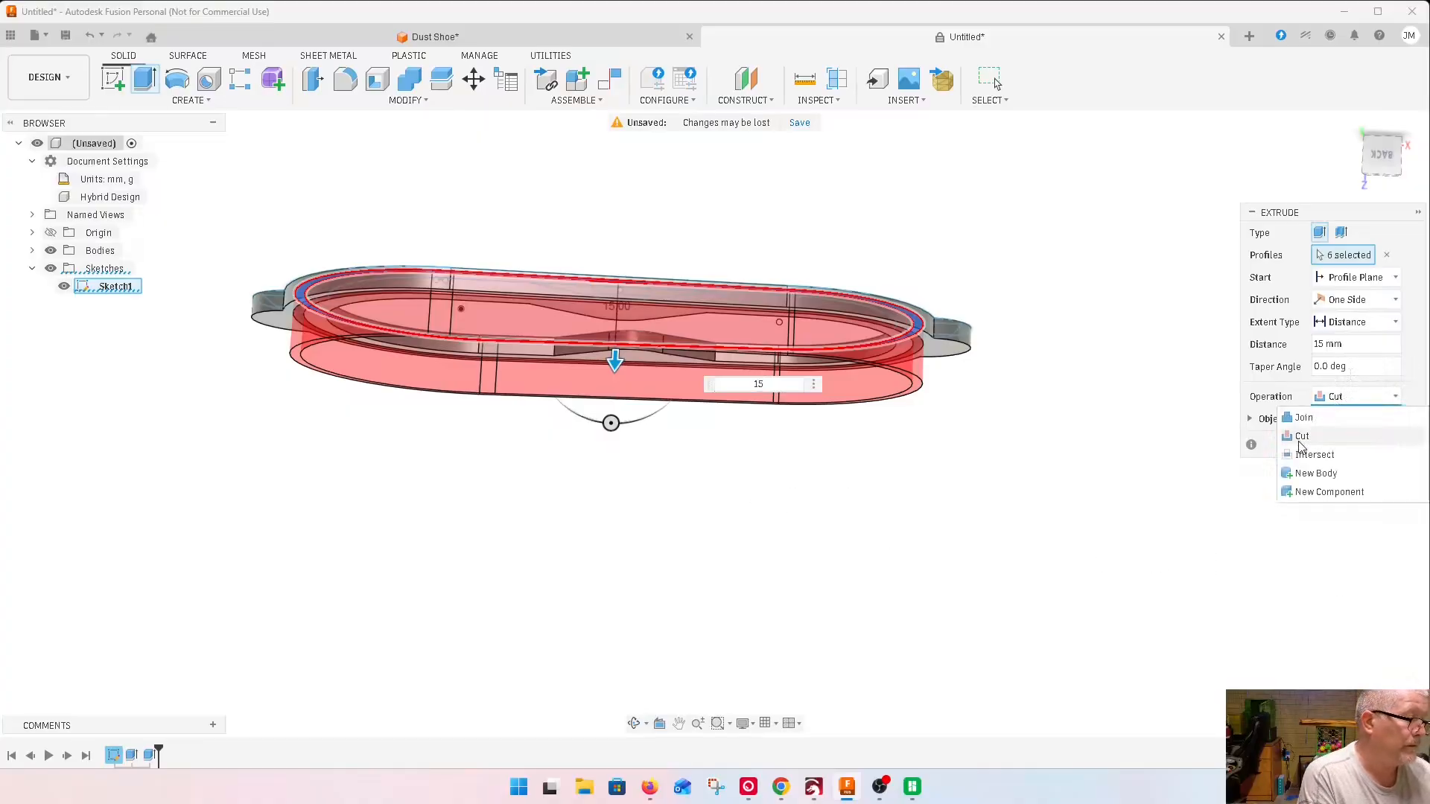
left_click(1302, 416)
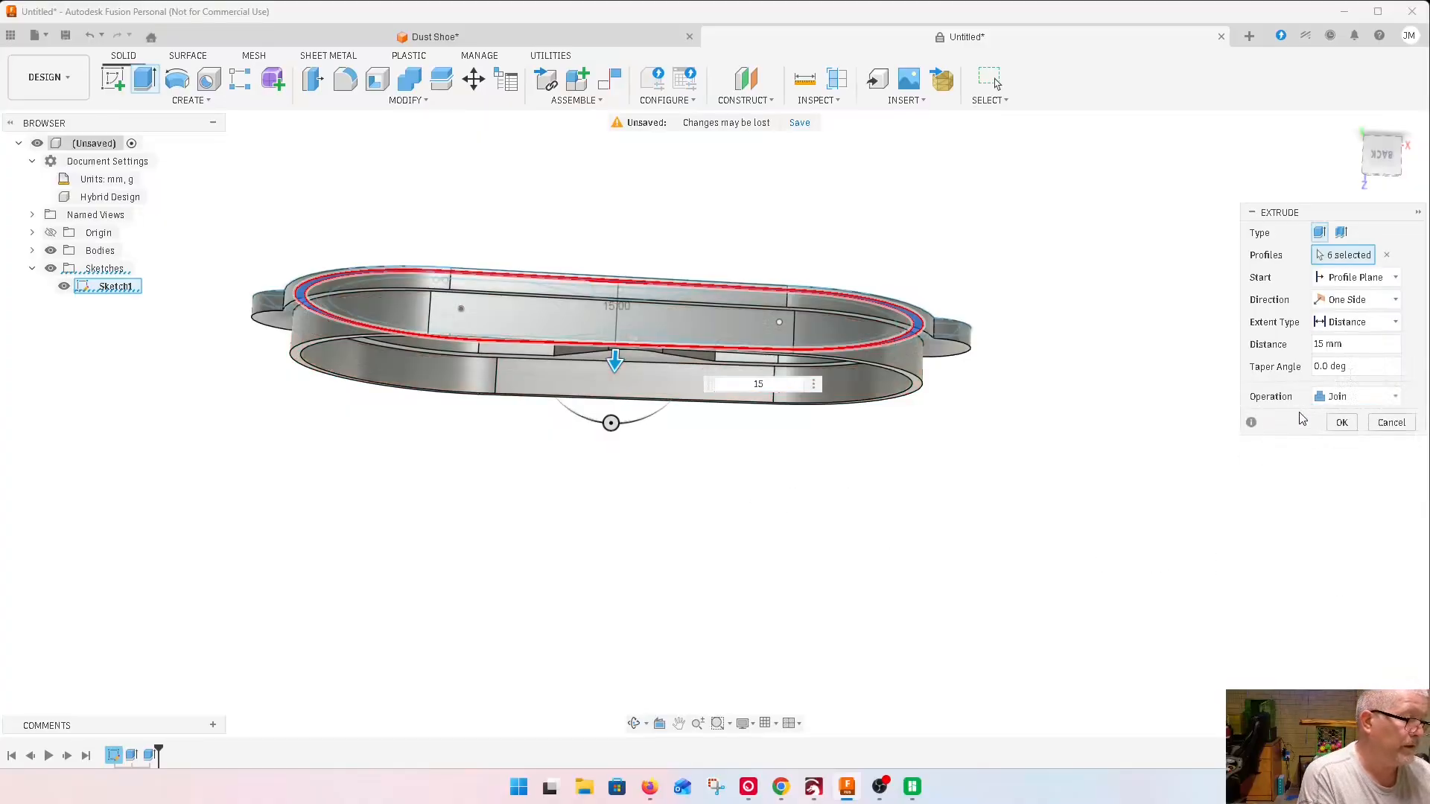
left_click(1344, 423)
Extrude all regions of the four square pockets as a 5 mm deep cut into the plate from the sketch side
middle_click_drag(1378, 158, 1021, 309, "shift")
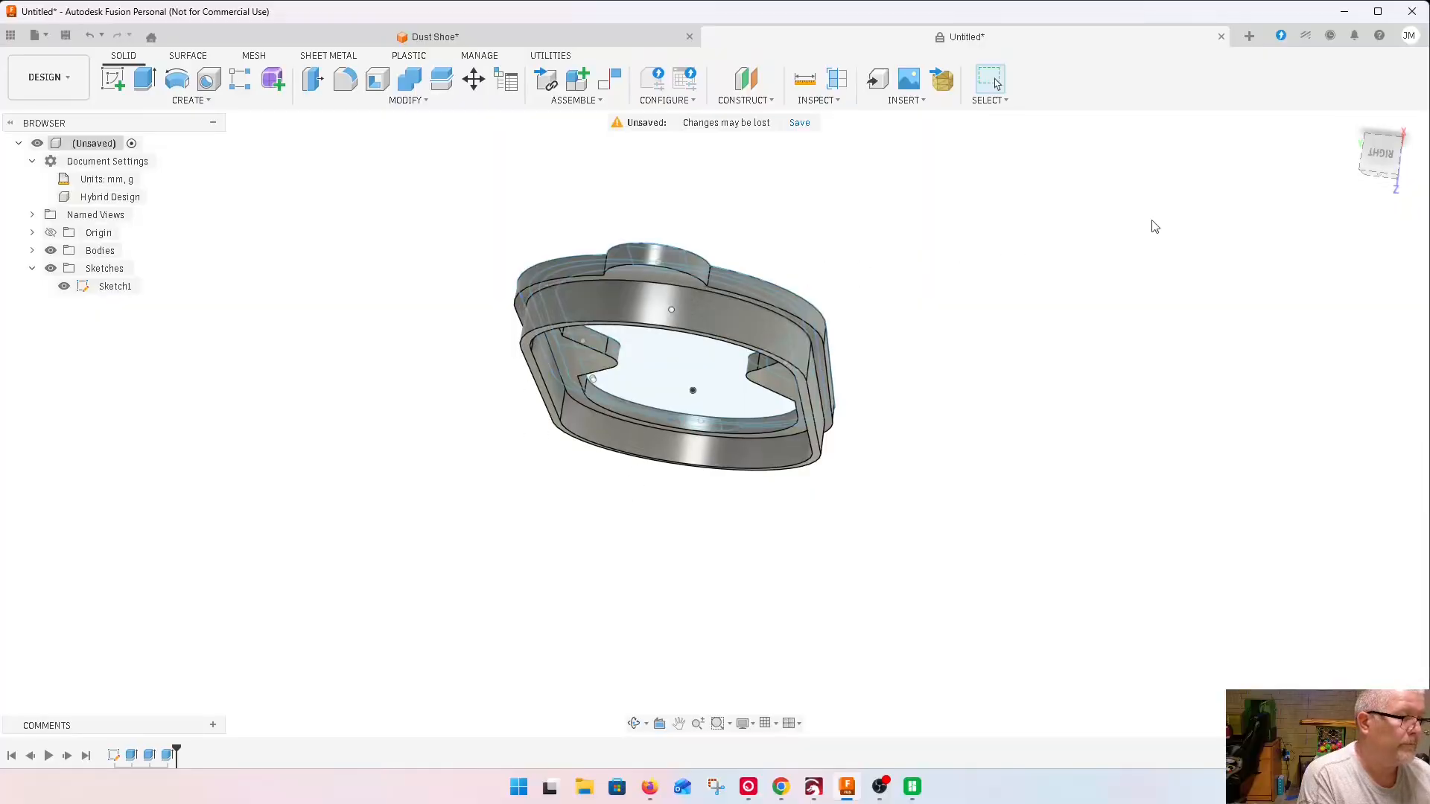
mouse_move(1387, 156)
left_mouse_down()
mouse_move(1384, 187)
mouse_move(1379, 170)
left_mouse_up()
scroll(693, 538, "up", 5)
scroll(693, 538, "up", 2)
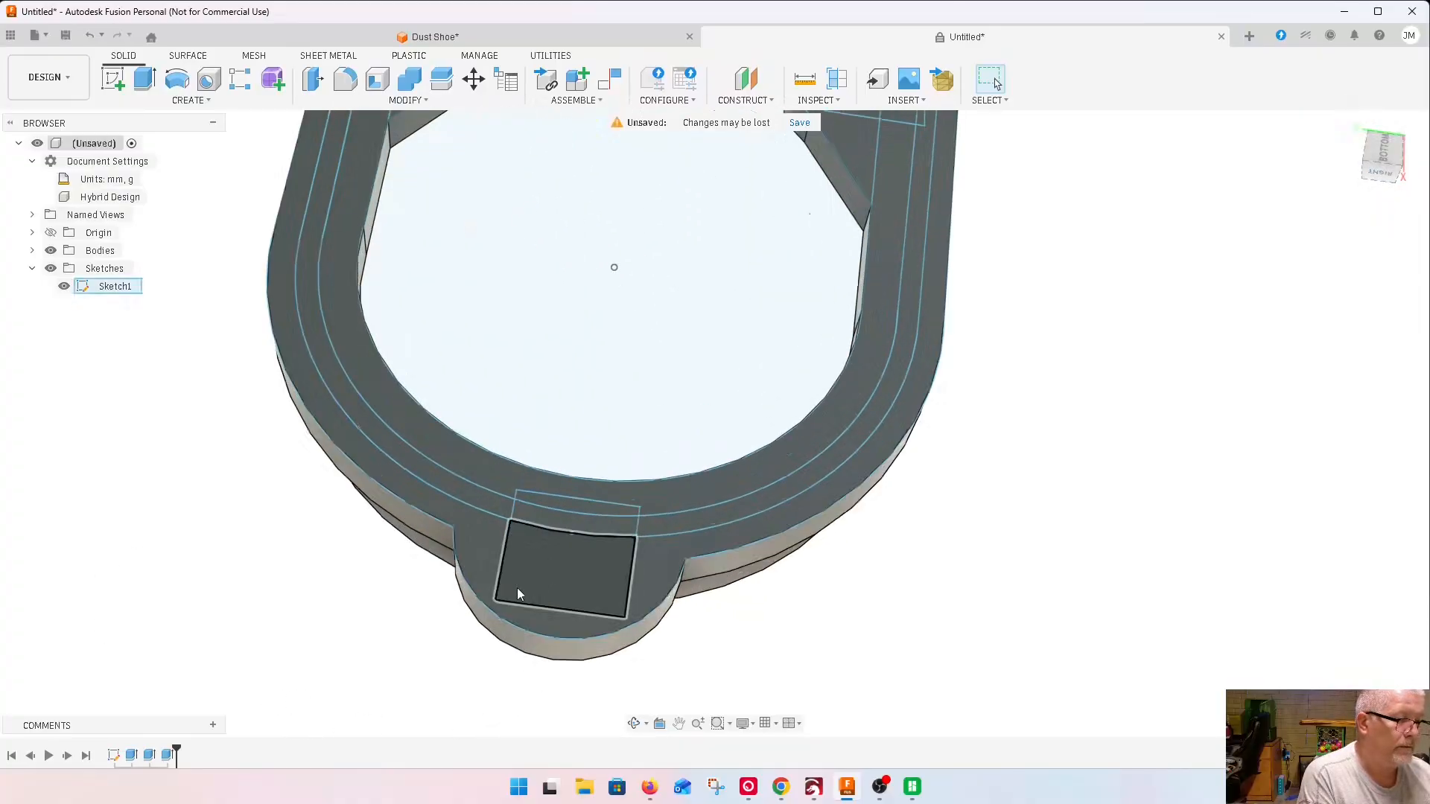
left_click(535, 578)
scroll(538, 485, "up", 5)
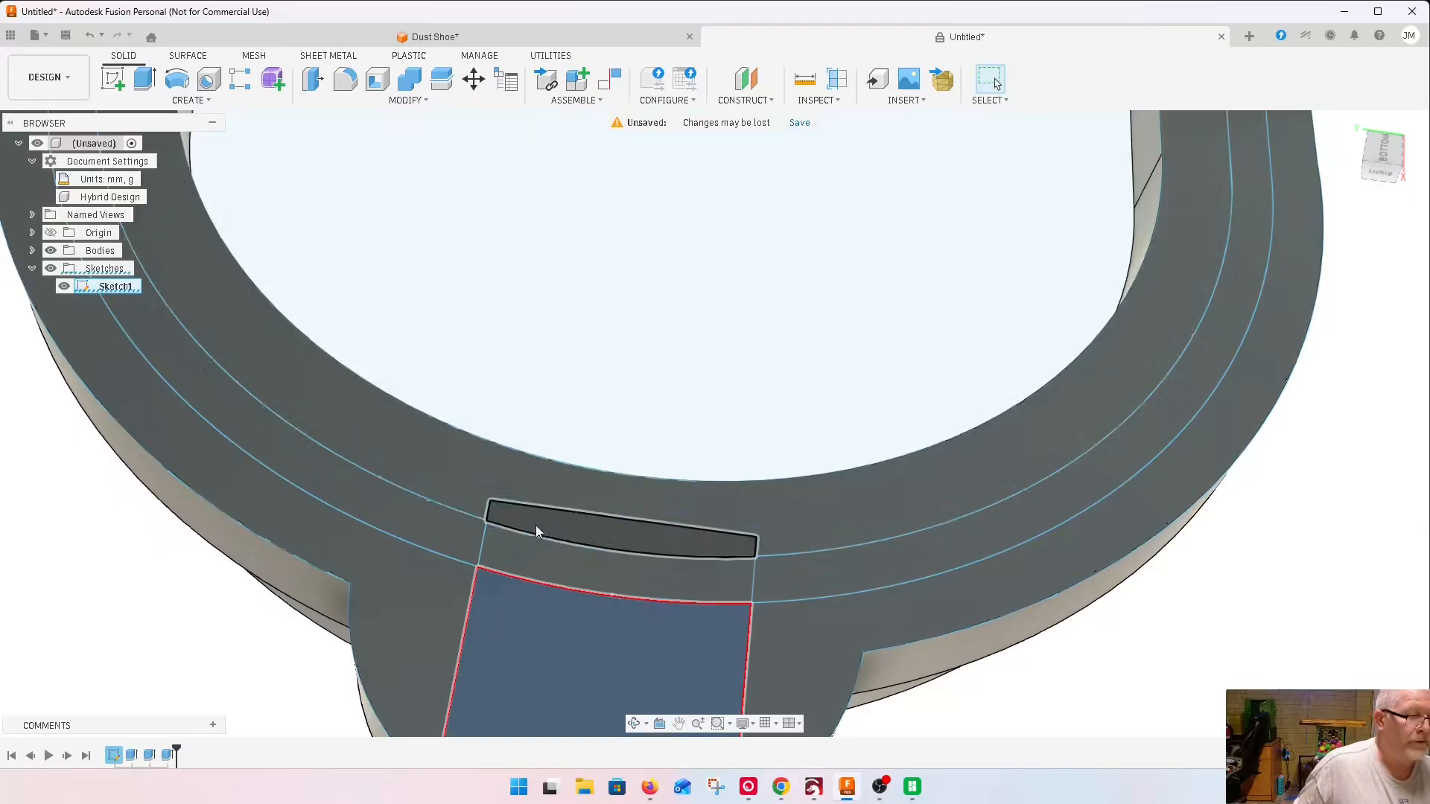
scroll(588, 558, "down", 8)
scroll(479, 176, "up", 6)
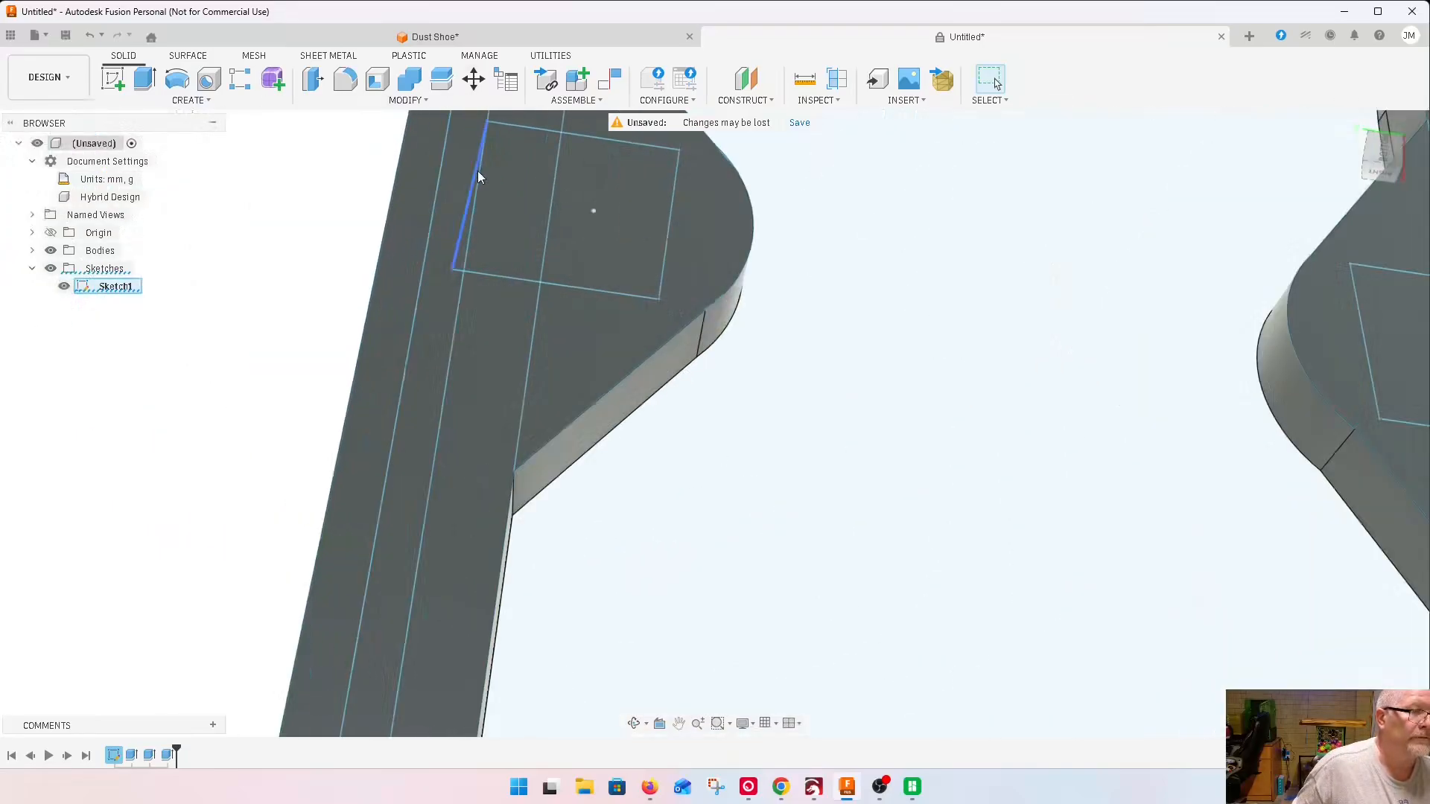
left_click(594, 223)
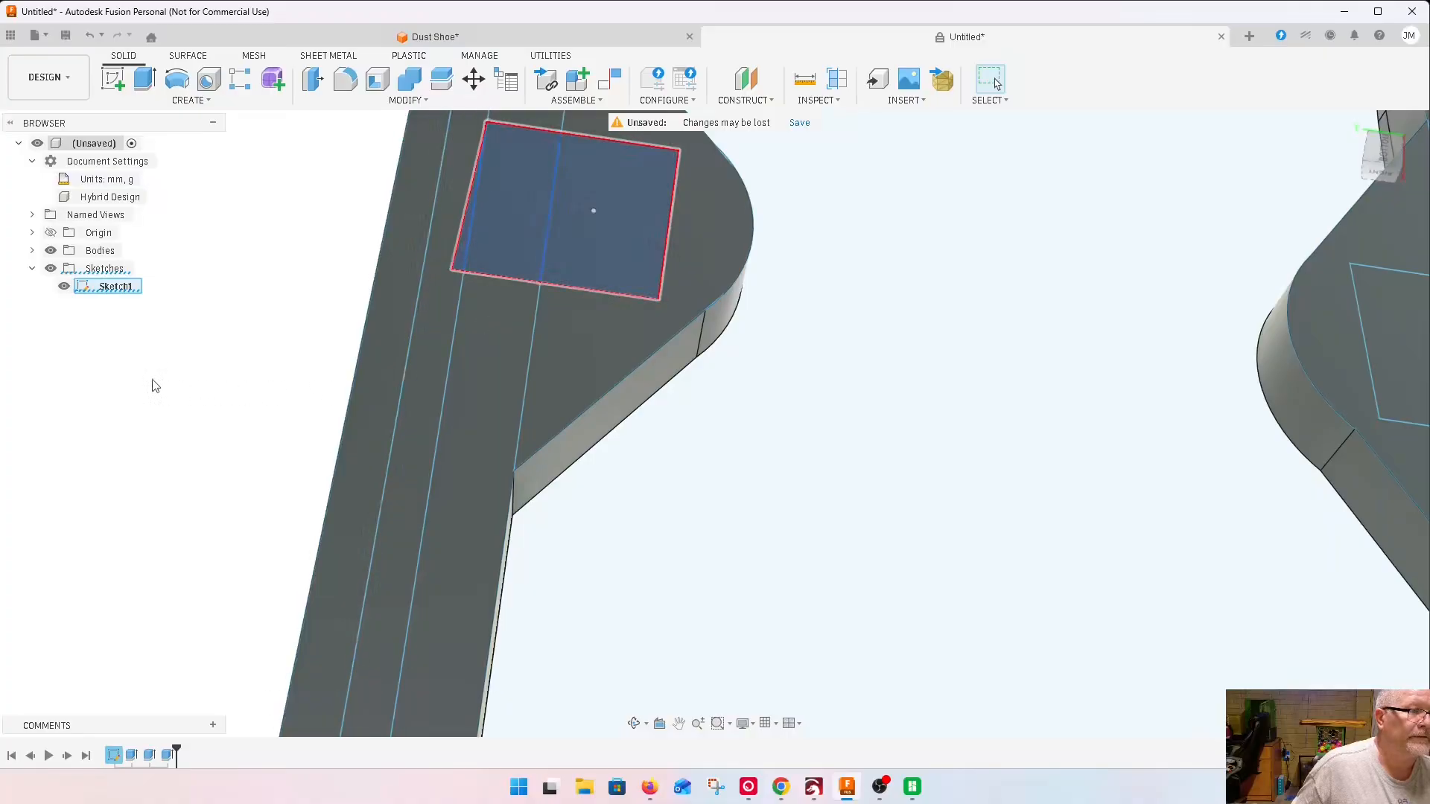
scroll(140, 358, "down", 6)
scroll(730, 298, "up", 6)
left_click(625, 435)
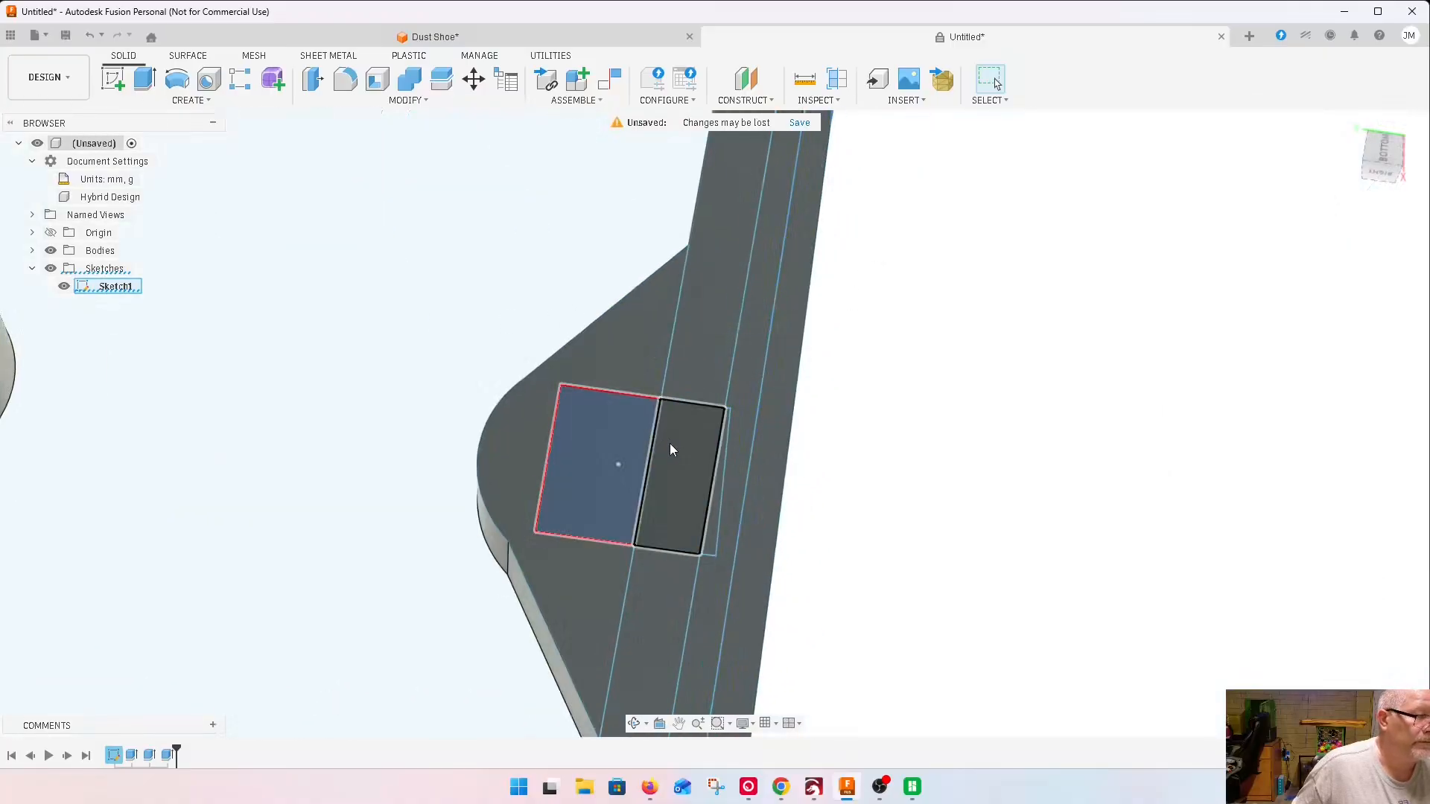
left_click(700, 510, "shift")
scroll(712, 600, "down", 8)
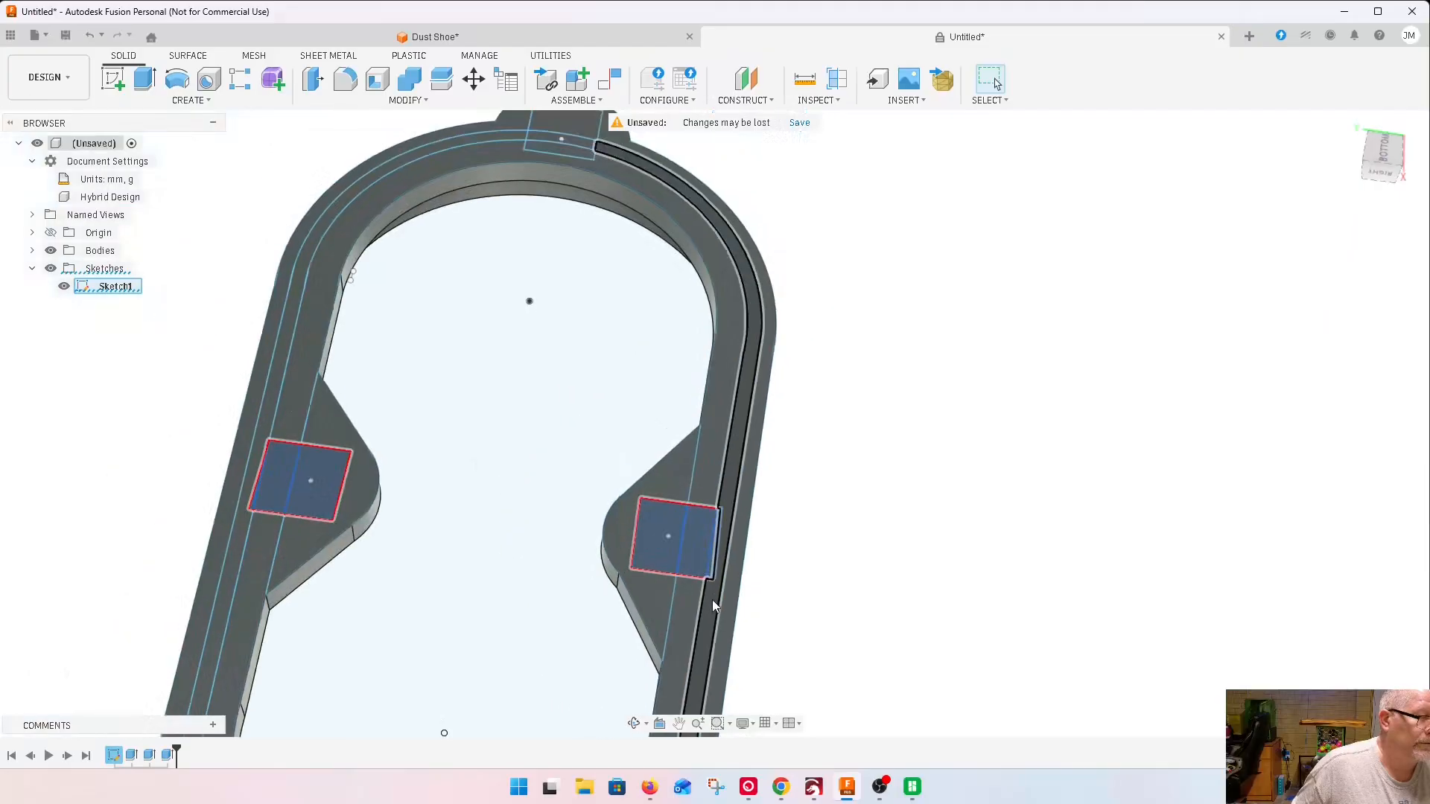
scroll(619, 298, "up", 8)
left_click(597, 311, "shift")
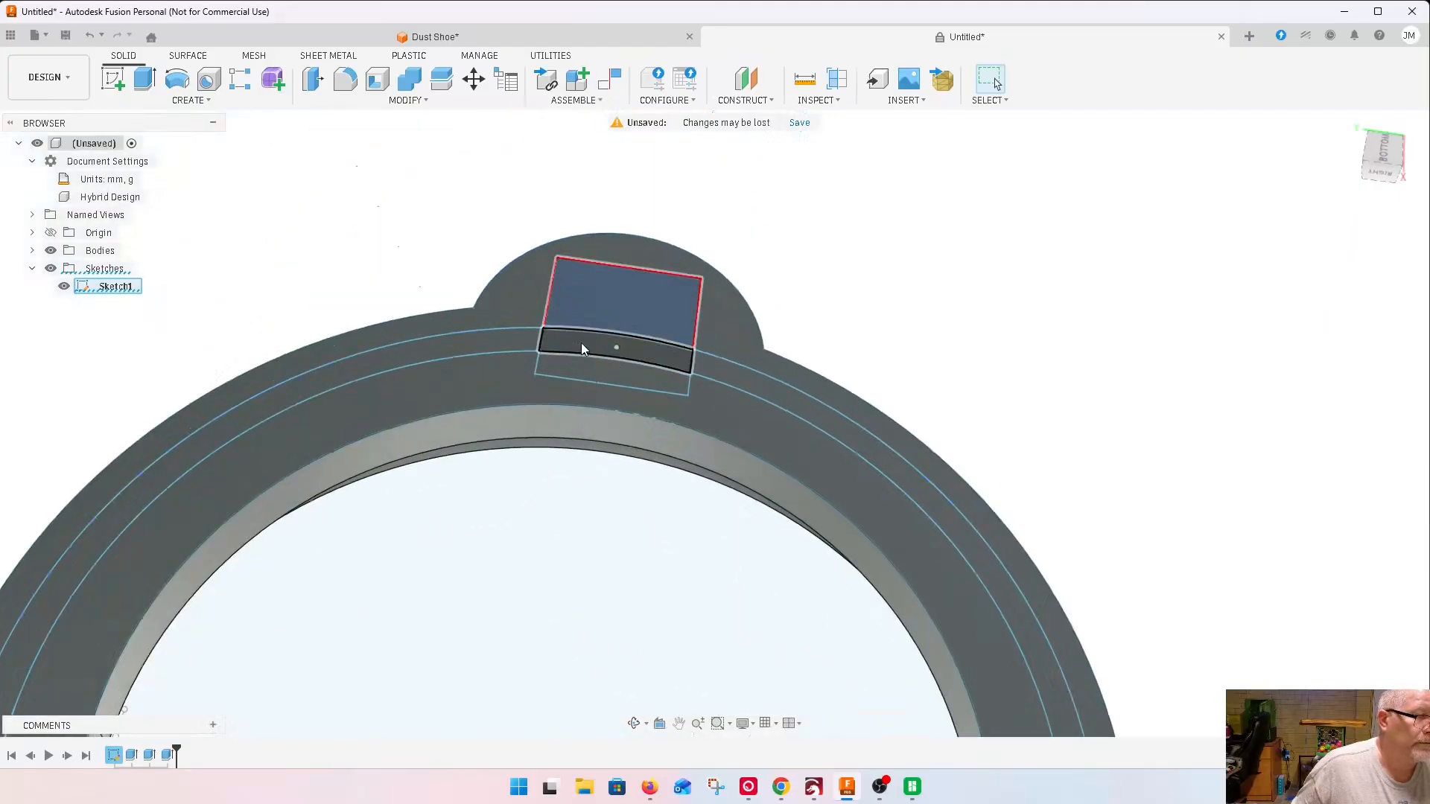
left_click(581, 343, "shift")
left_click(579, 372, "shift")
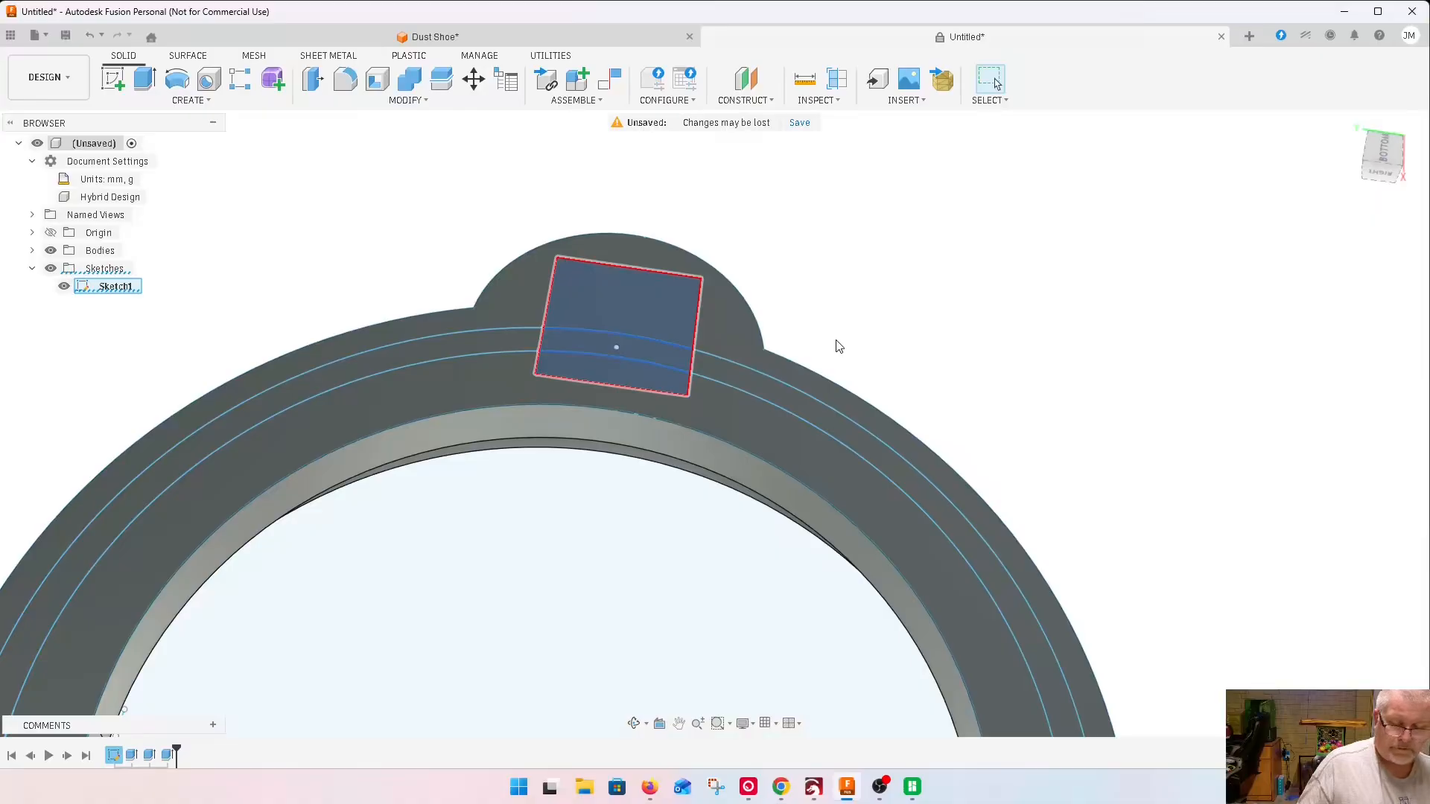
key("e")
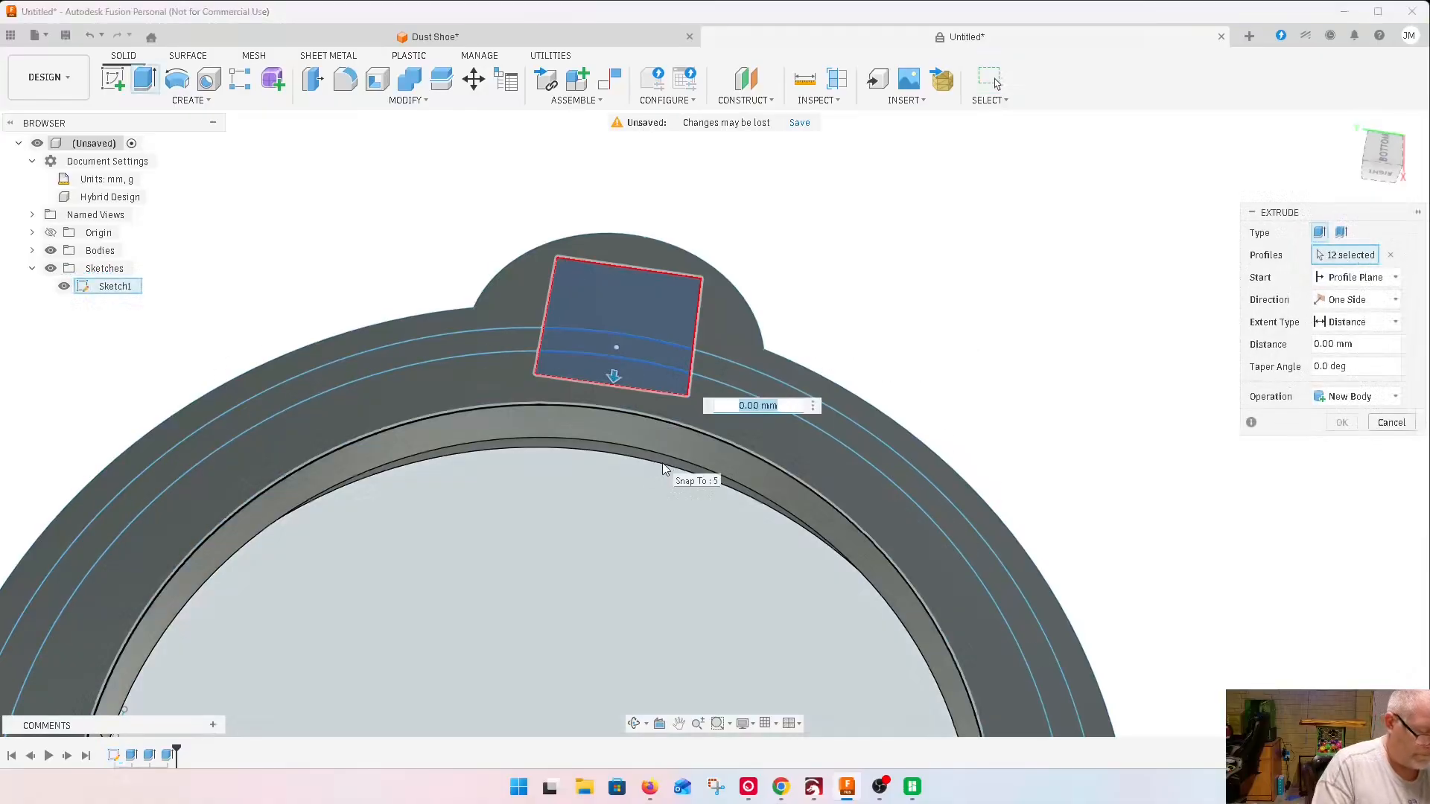
left_click_drag(614, 376, 632, 430)
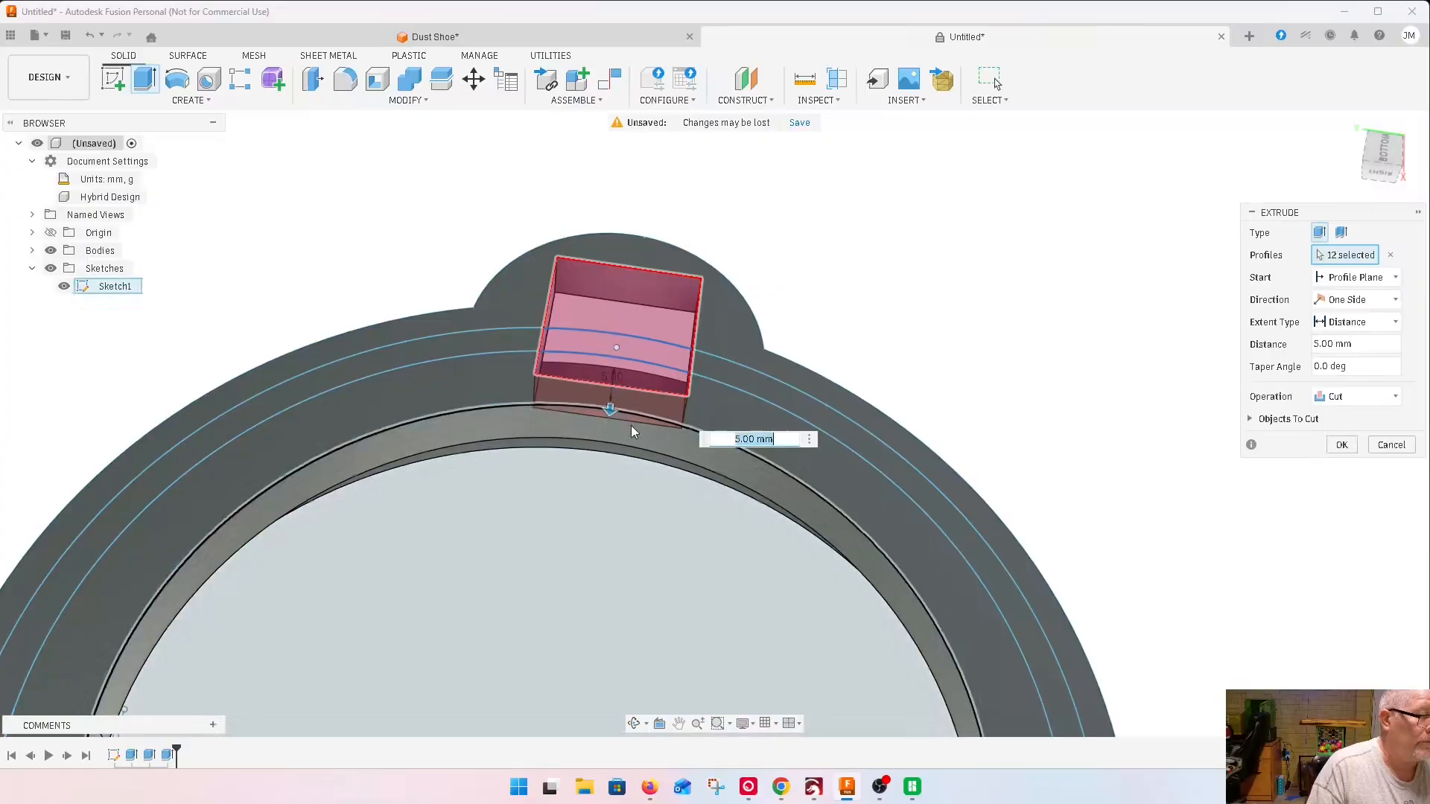
key("Return")
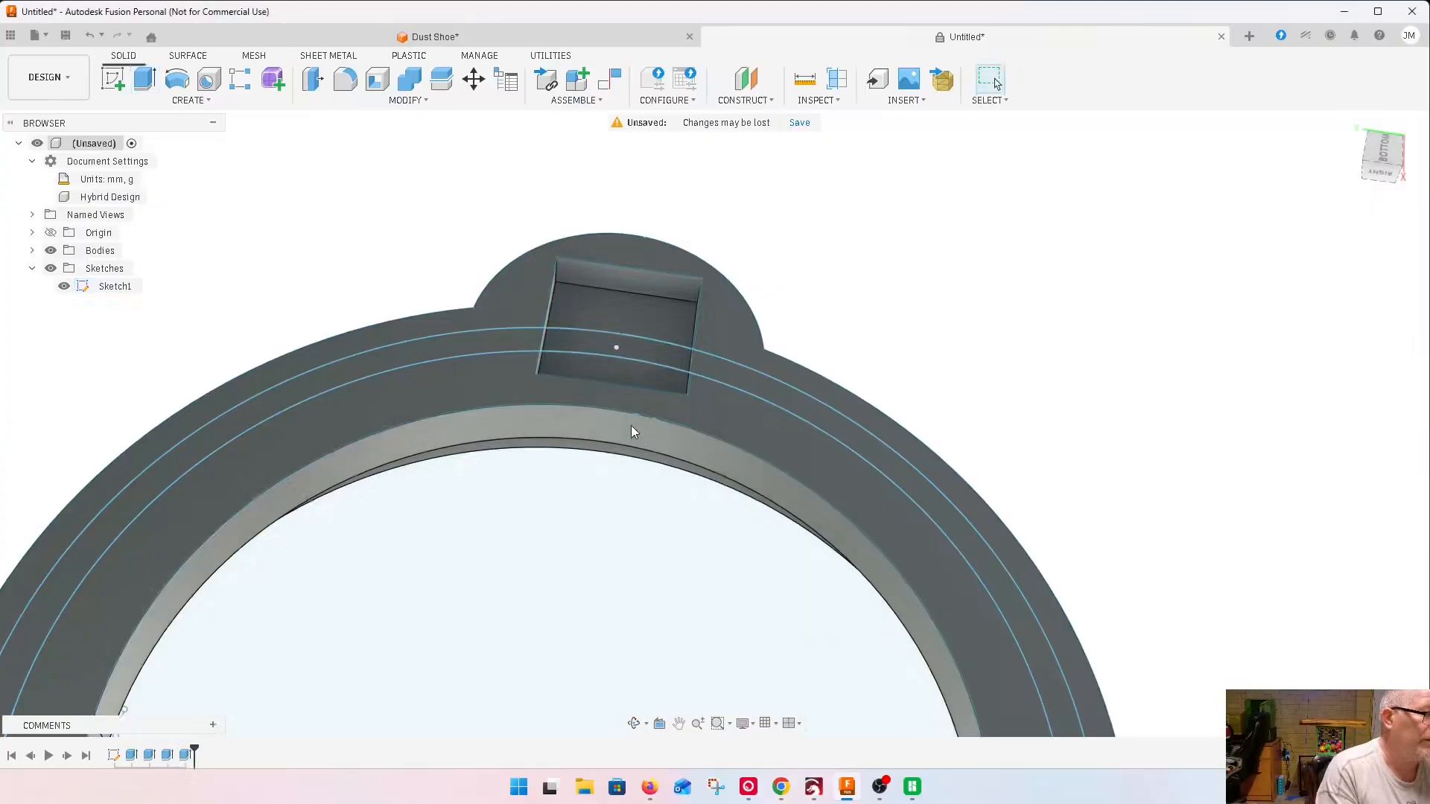
Hide Sketch1 and inspect the square pocket at the rounded end of the frame
scroll(734, 437, "down", 5)
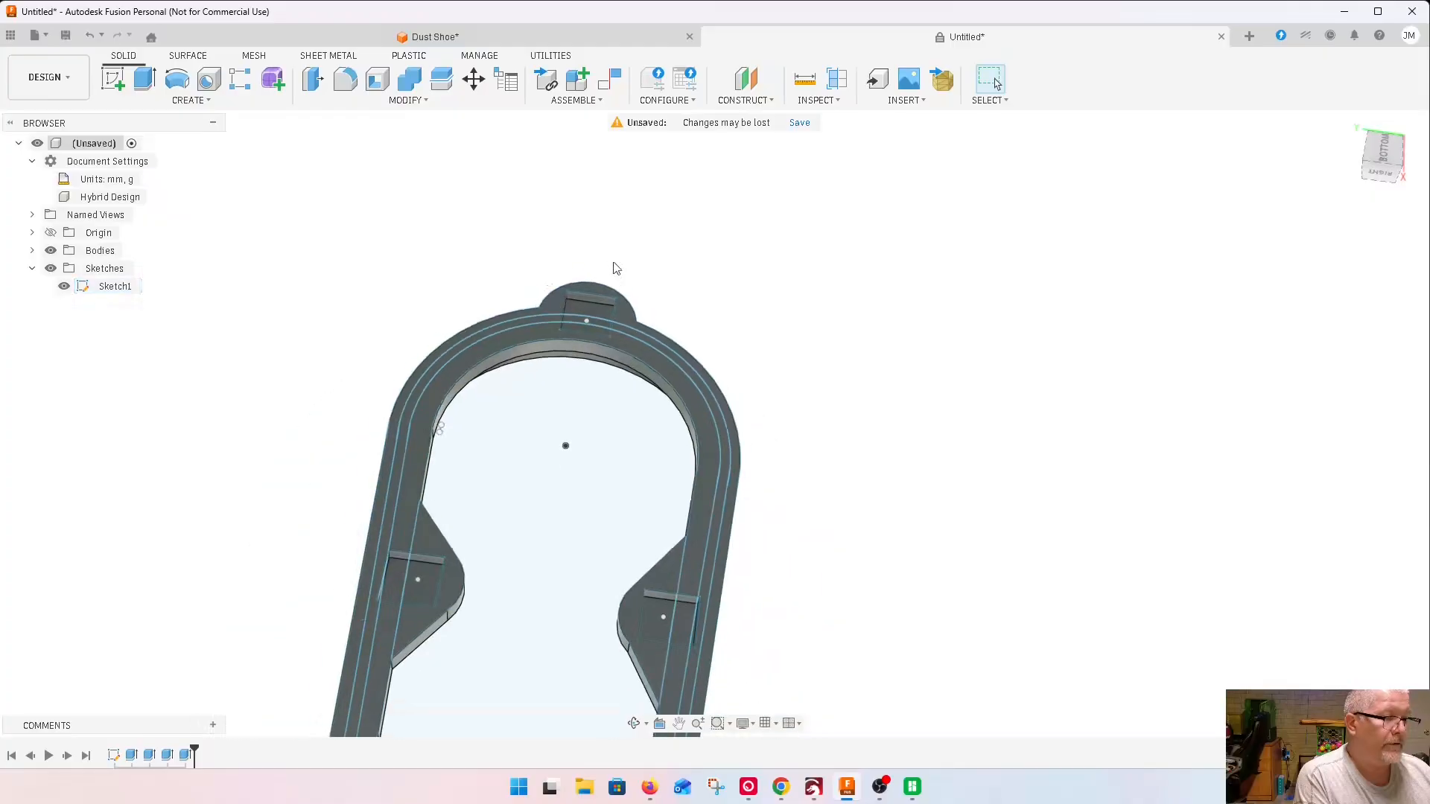
scroll(570, 274, "down", 3)
left_click(64, 286)
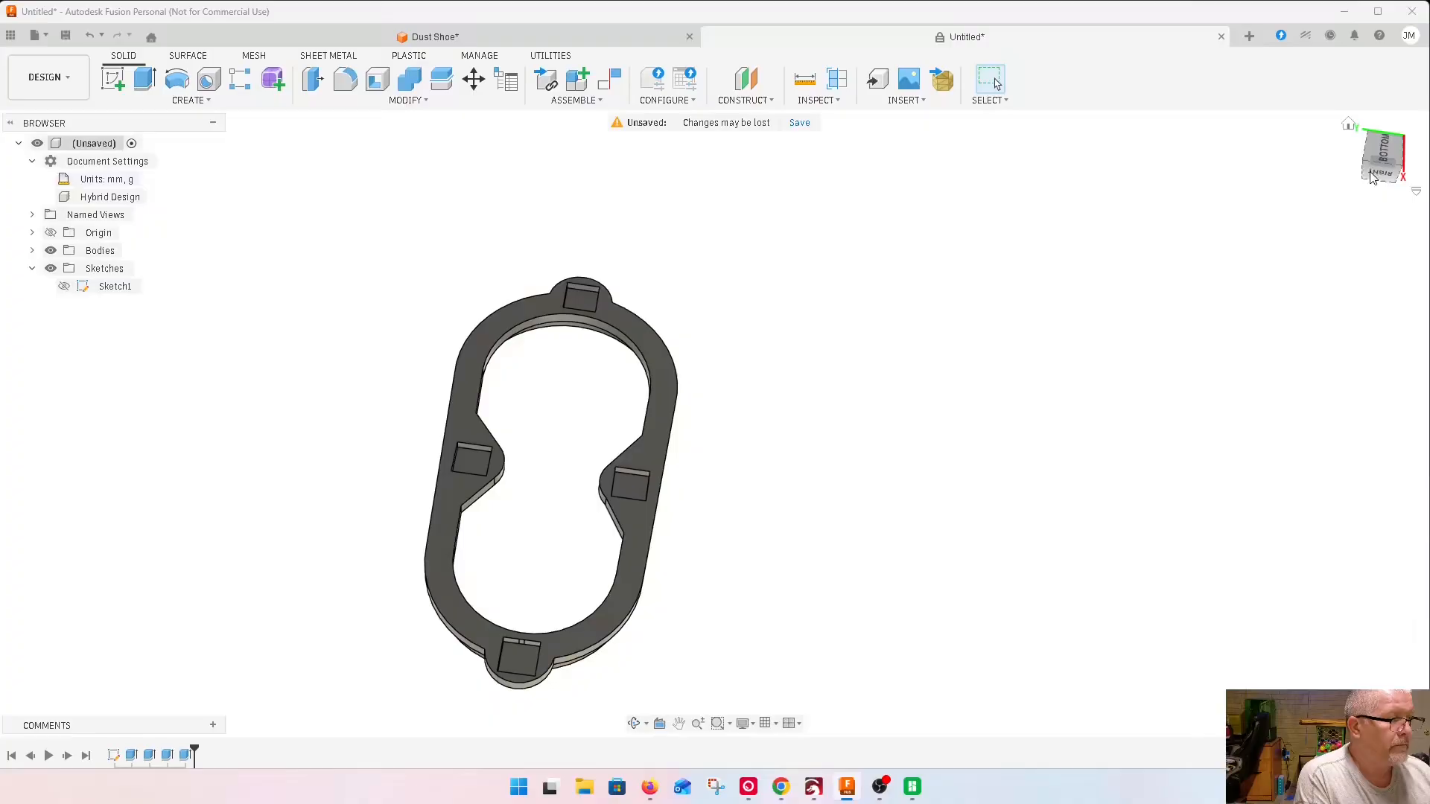
scroll(514, 667, "up", 8)
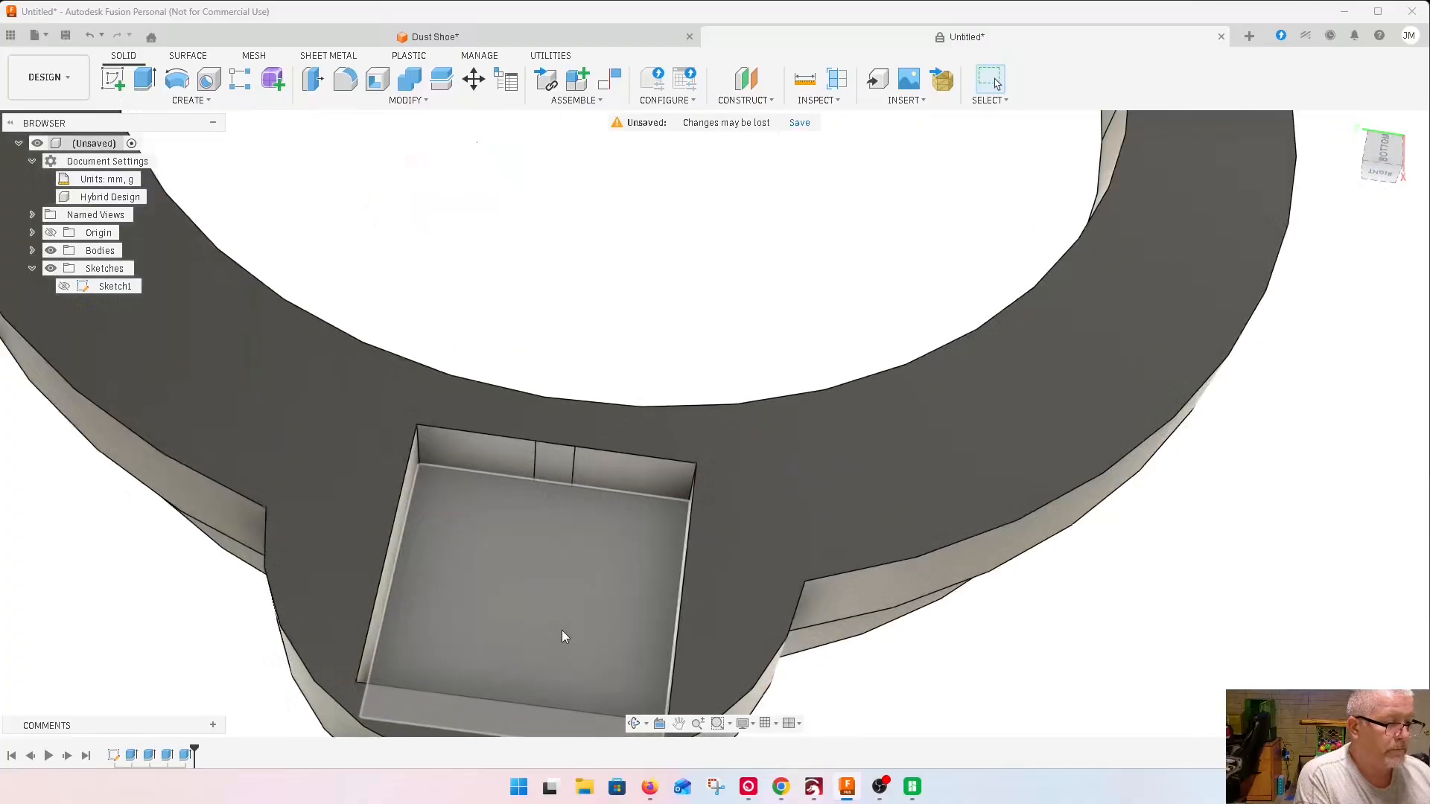
scroll(502, 520, "down", 8)
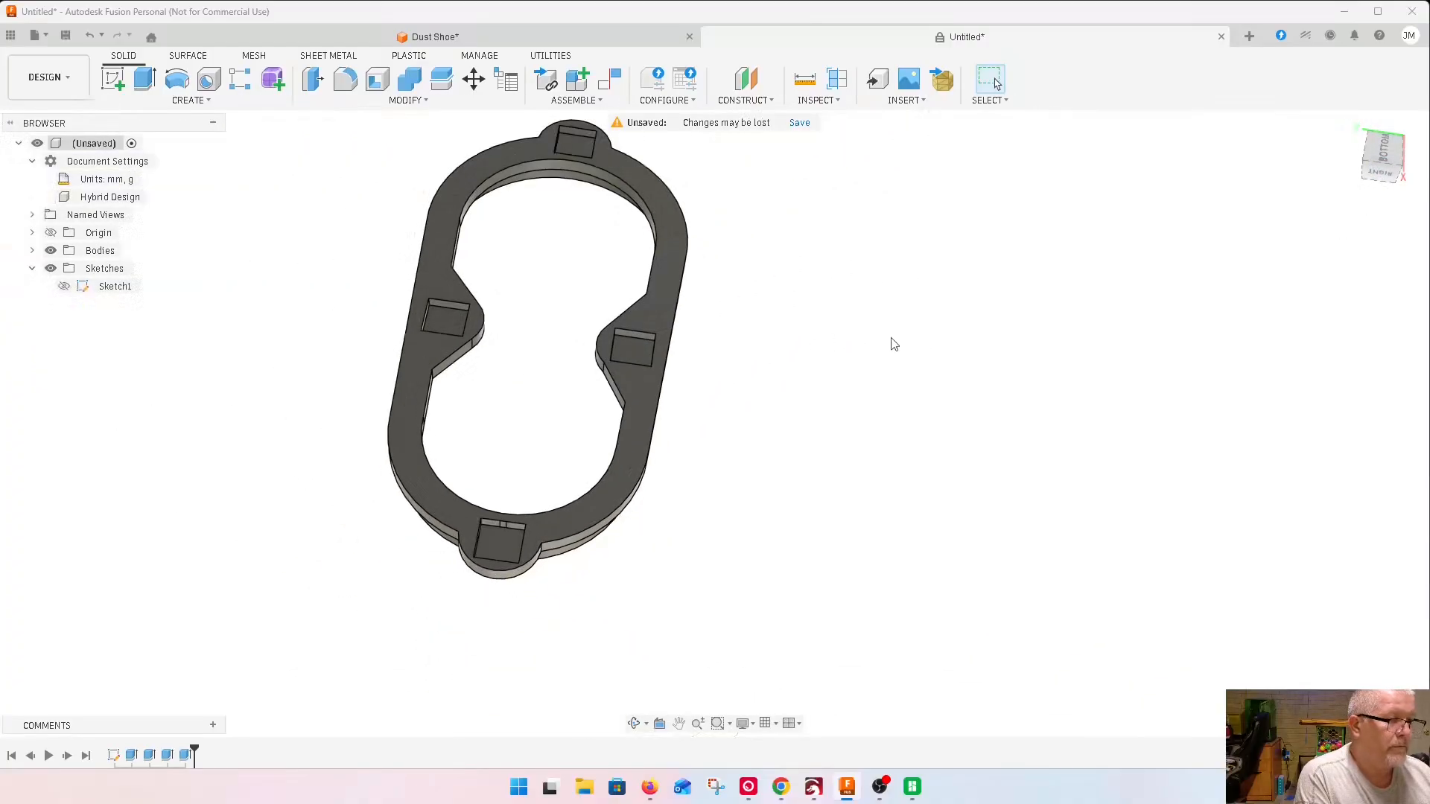
Examine the new frame's side profile and raised rim, and compare it with the underside of the Dust Shoe part
mouse_move(1386, 158)
left_mouse_down()
mouse_move(1266, 249)
mouse_move(1345, 190)
mouse_move(1398, 88)
mouse_move(1419, 125)
left_mouse_up()
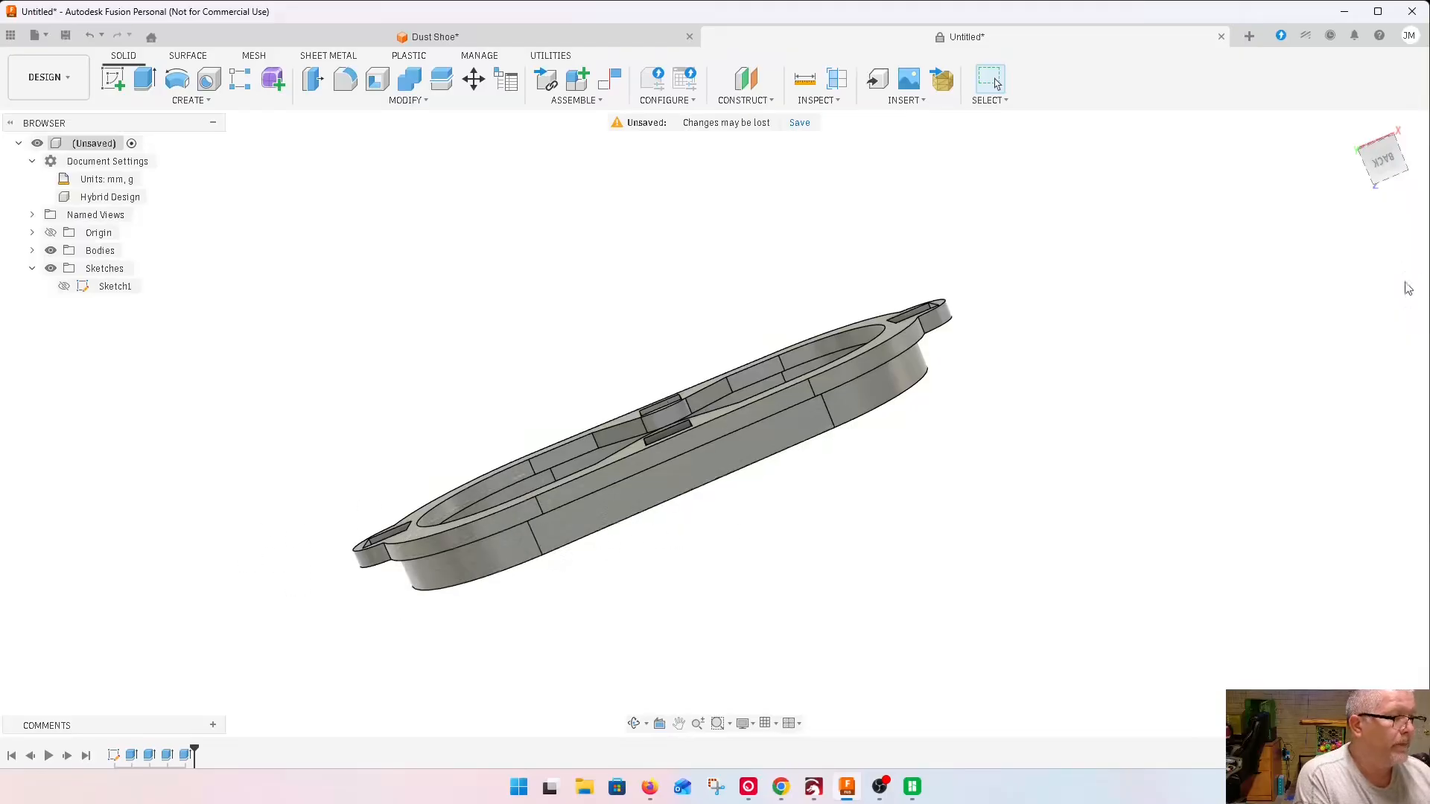
left_click(1383, 158)
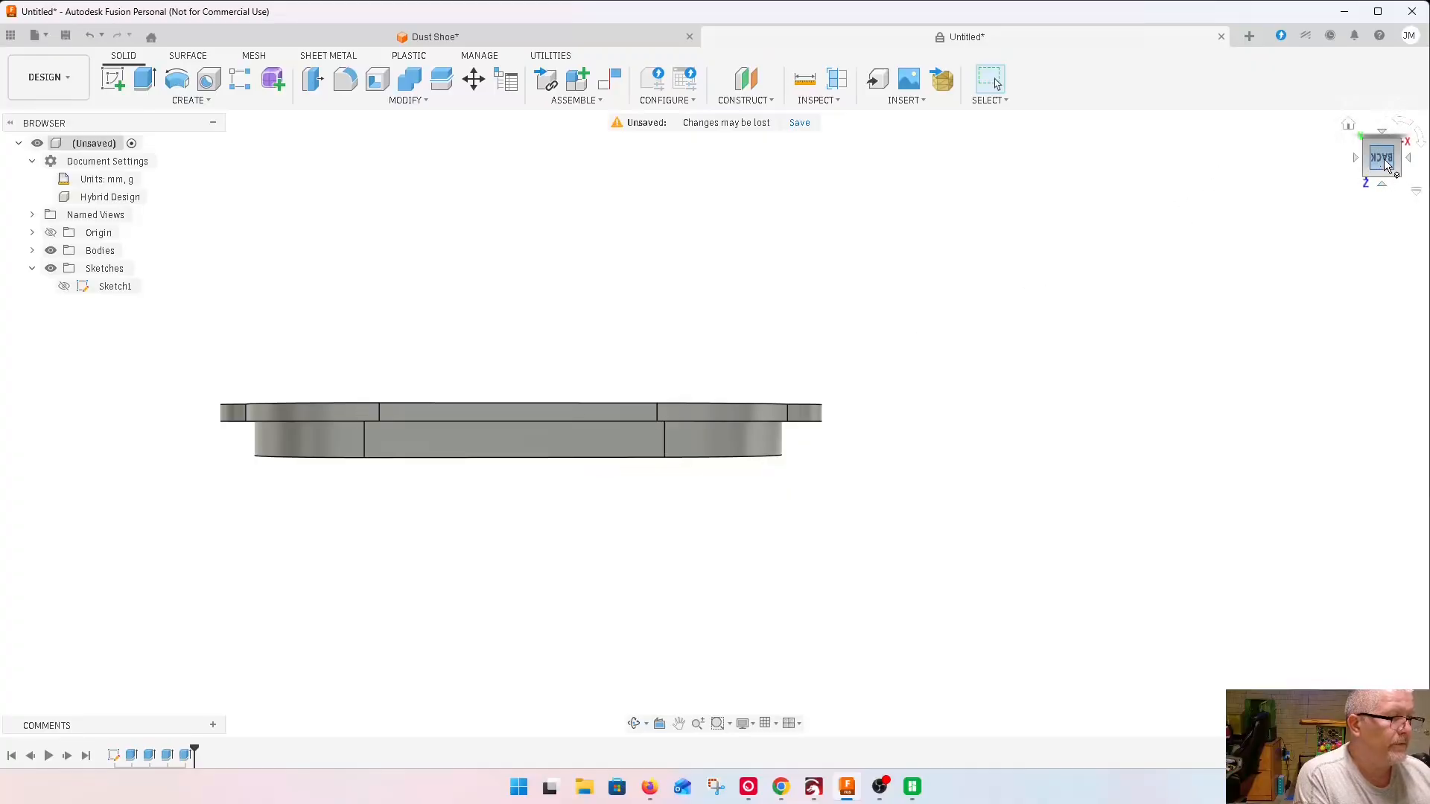
left_click_drag(1385, 165, 1379, 210)
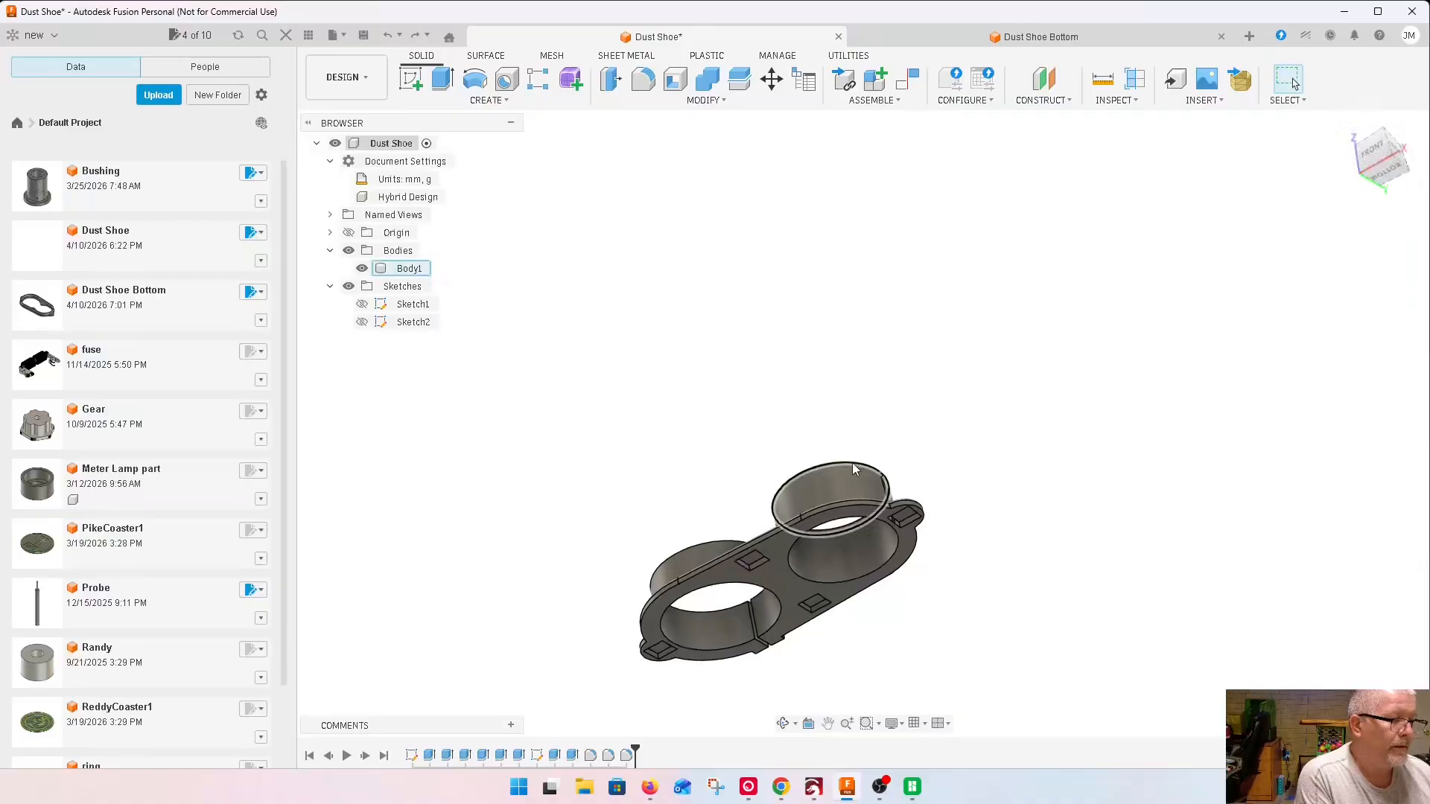
middle_click_drag(853, 463, 829, 440, "shift")
scroll(831, 446, "down", 4)
scroll(804, 583, "up", 9)
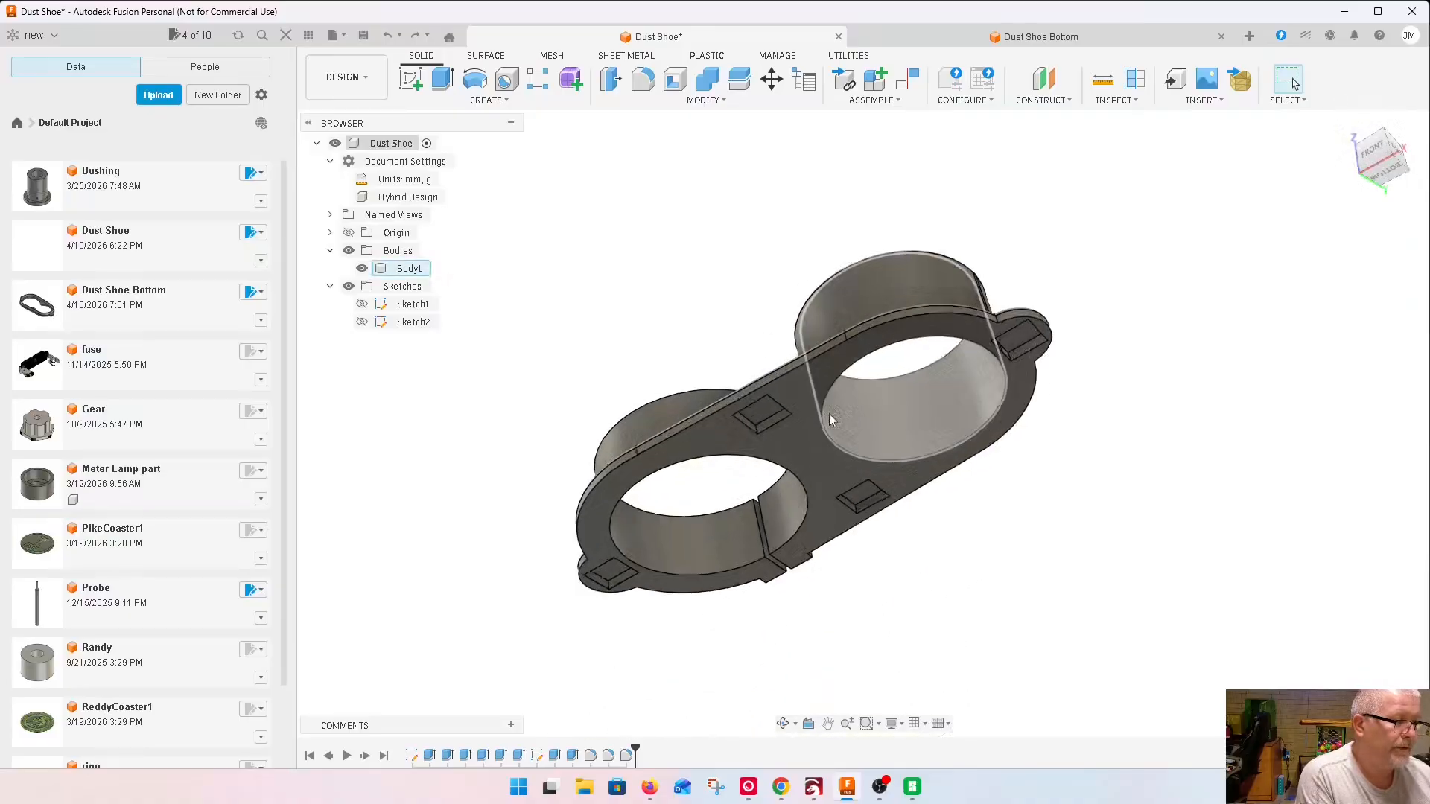
left_click_drag(1376, 147, 1381, 179)
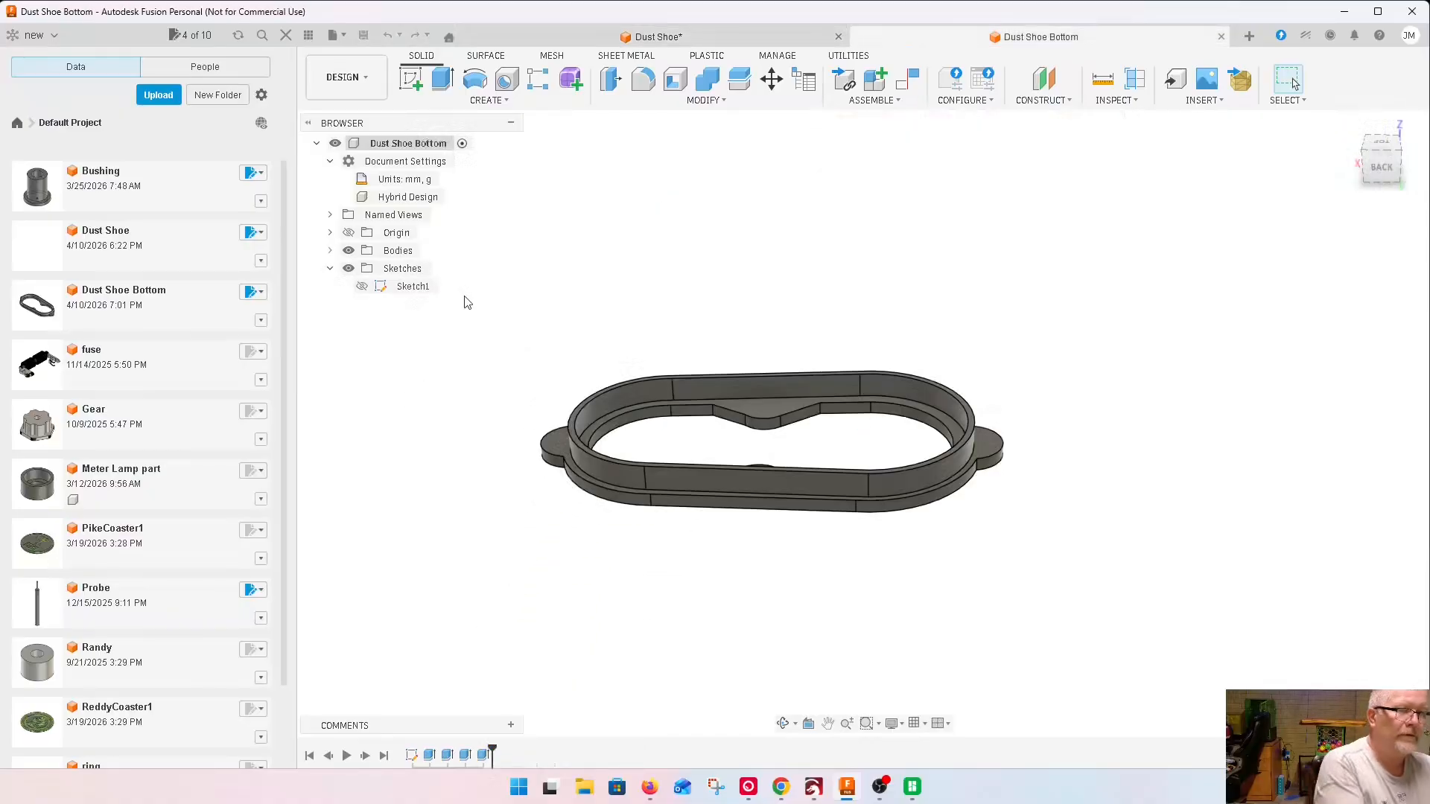
Save the frame body as an STL (ASCII) mesh in millimetres and send it to Bambu Studio with the Print Utility preparation type
left_click(284, 36)
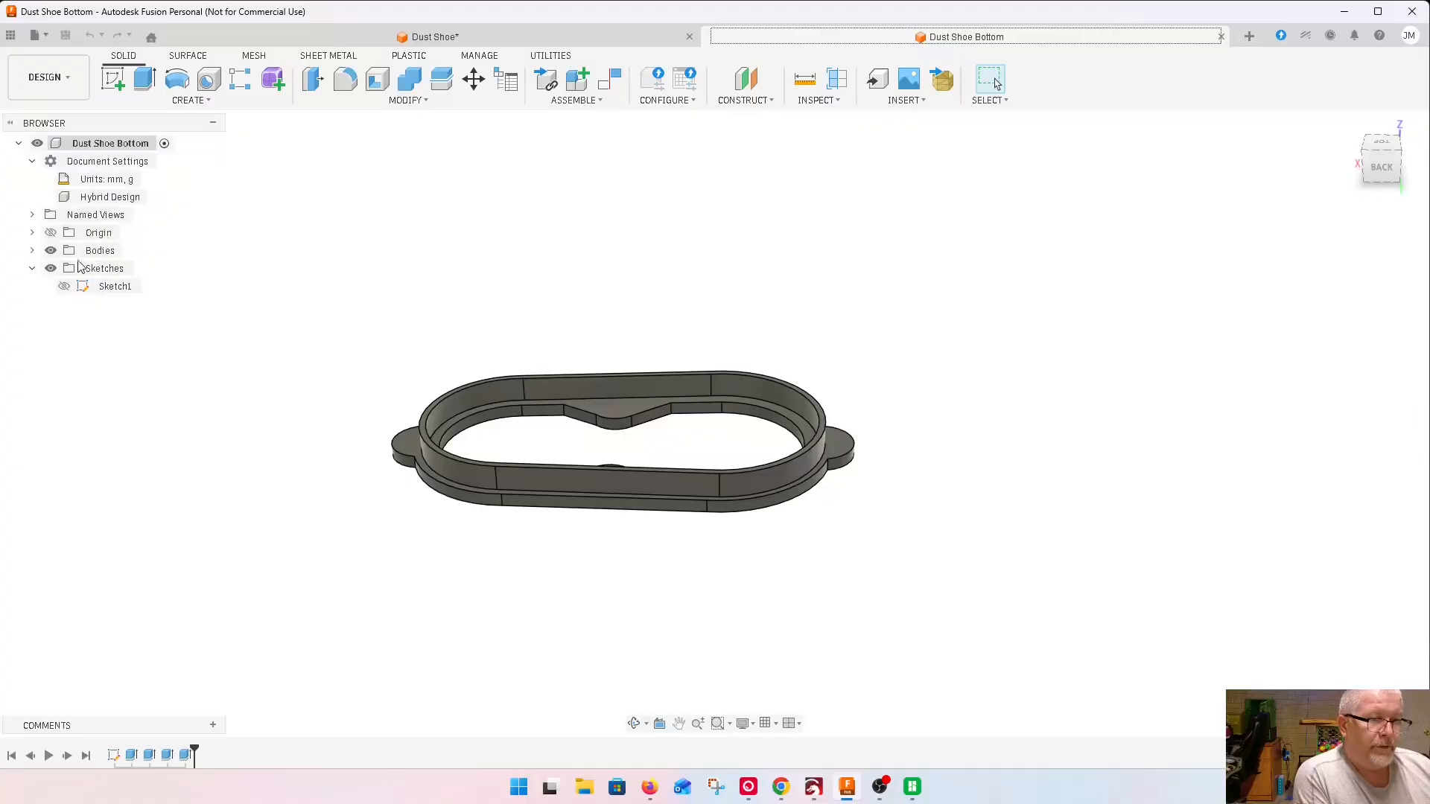
left_click(32, 251)
right_click(104, 273)
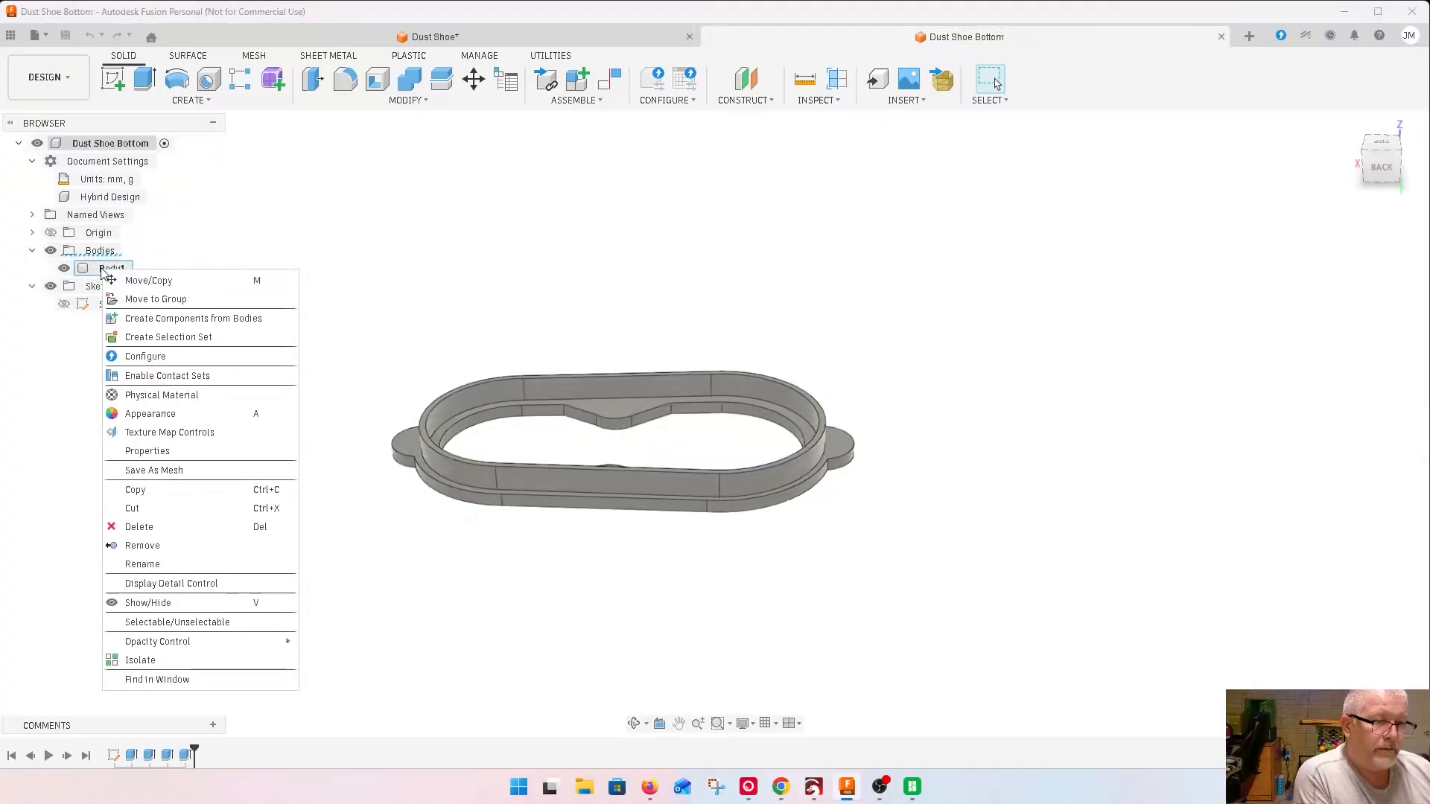
left_click(141, 470)
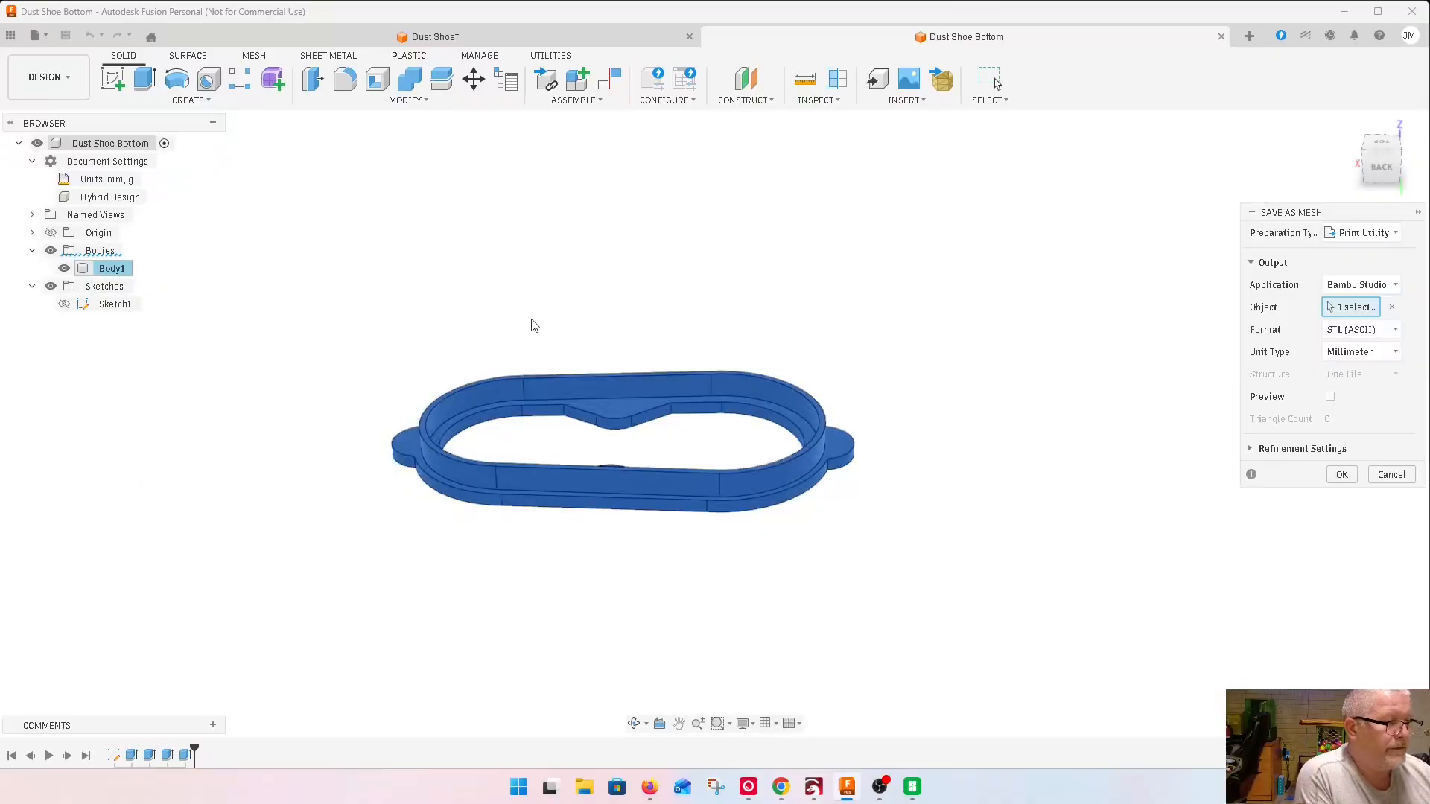
left_click(1365, 233)
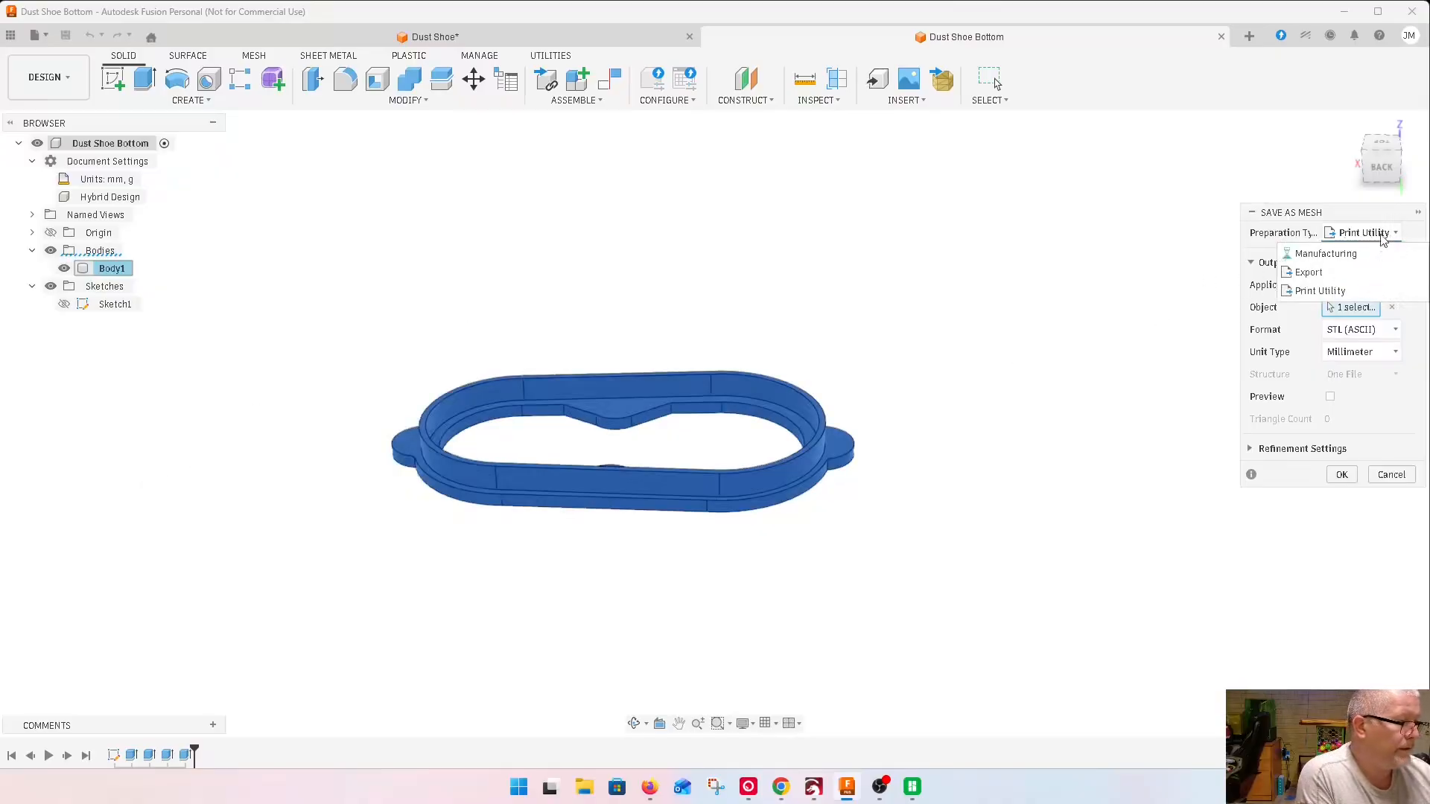
left_click(1174, 346)
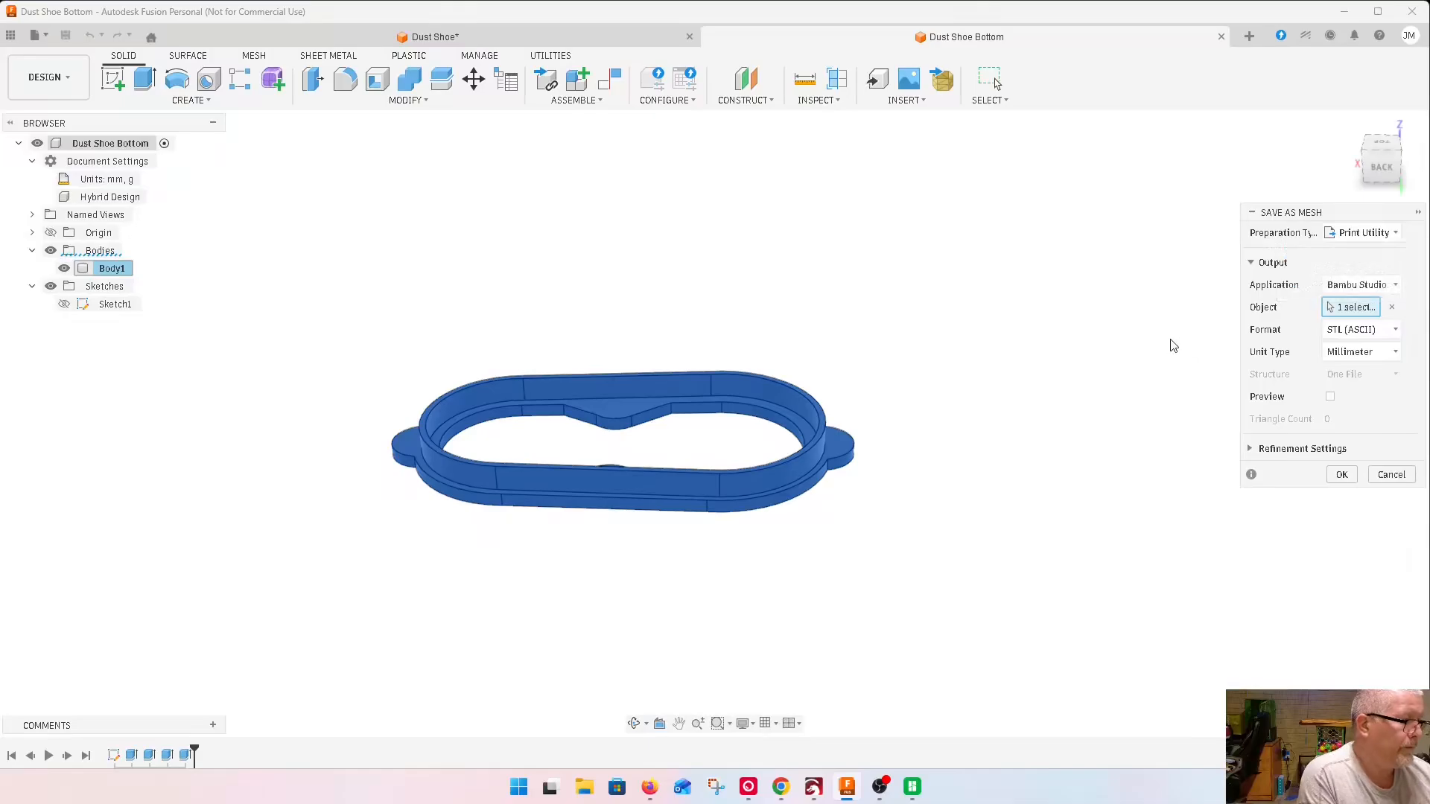
left_click(1355, 288)
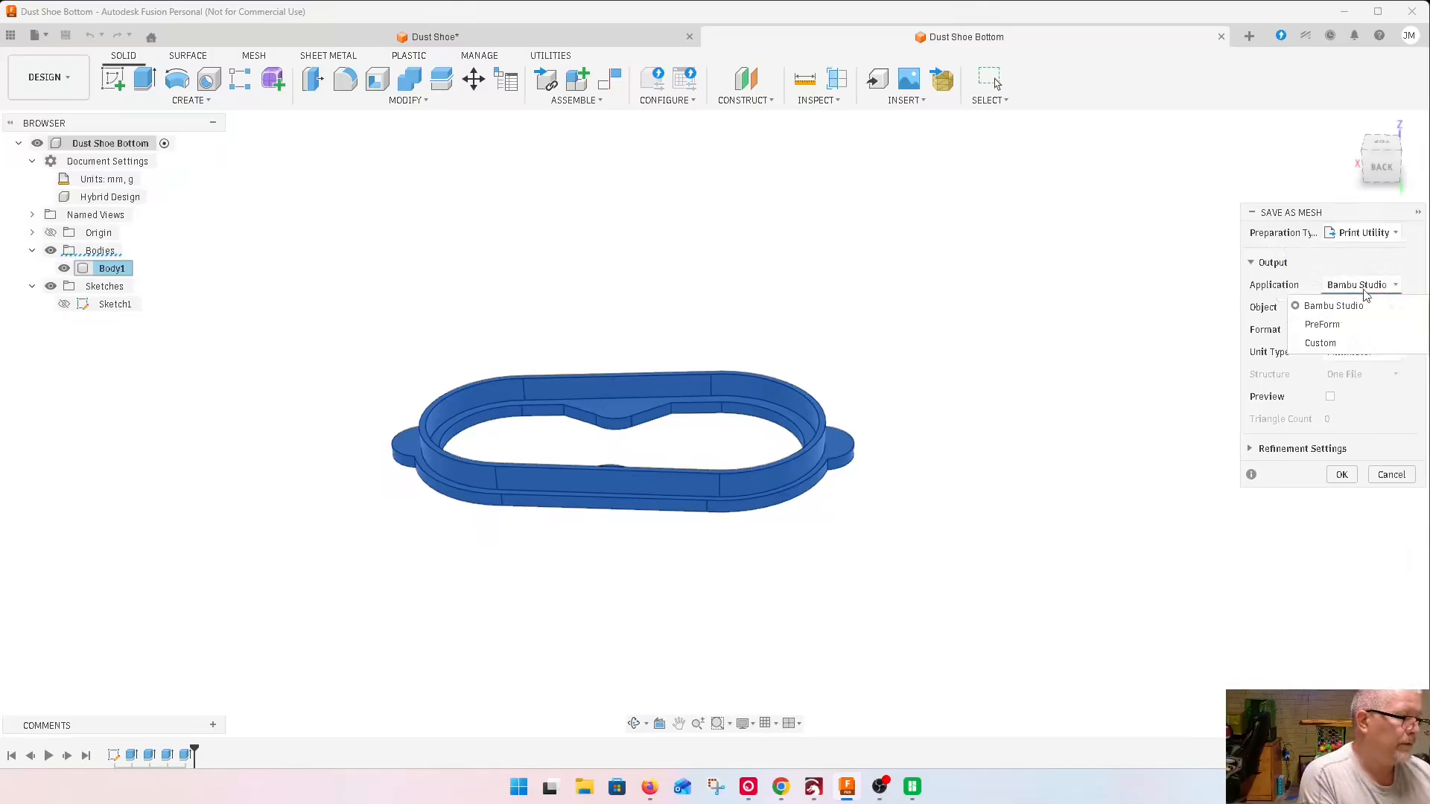
left_click(1366, 306)
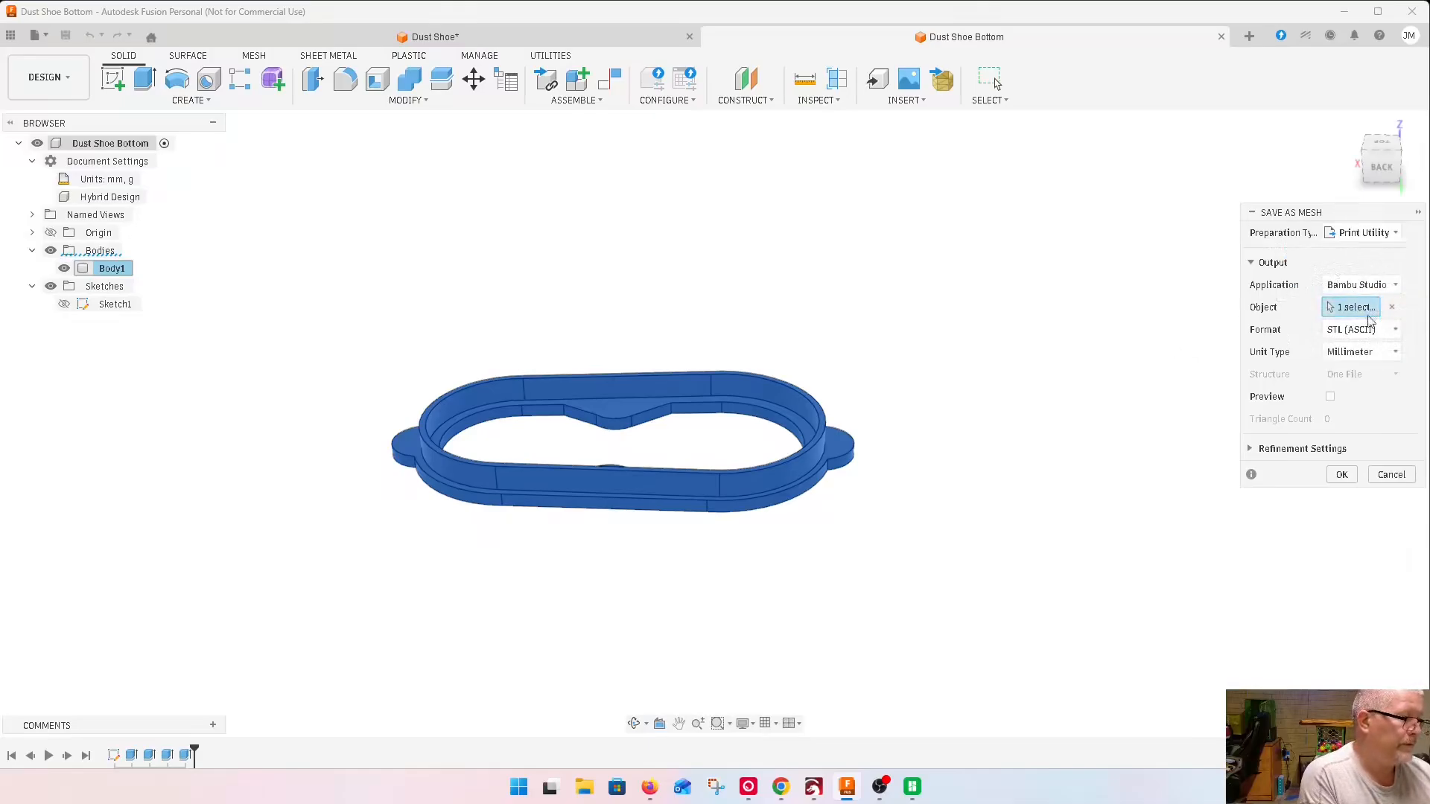
left_click(1345, 475)
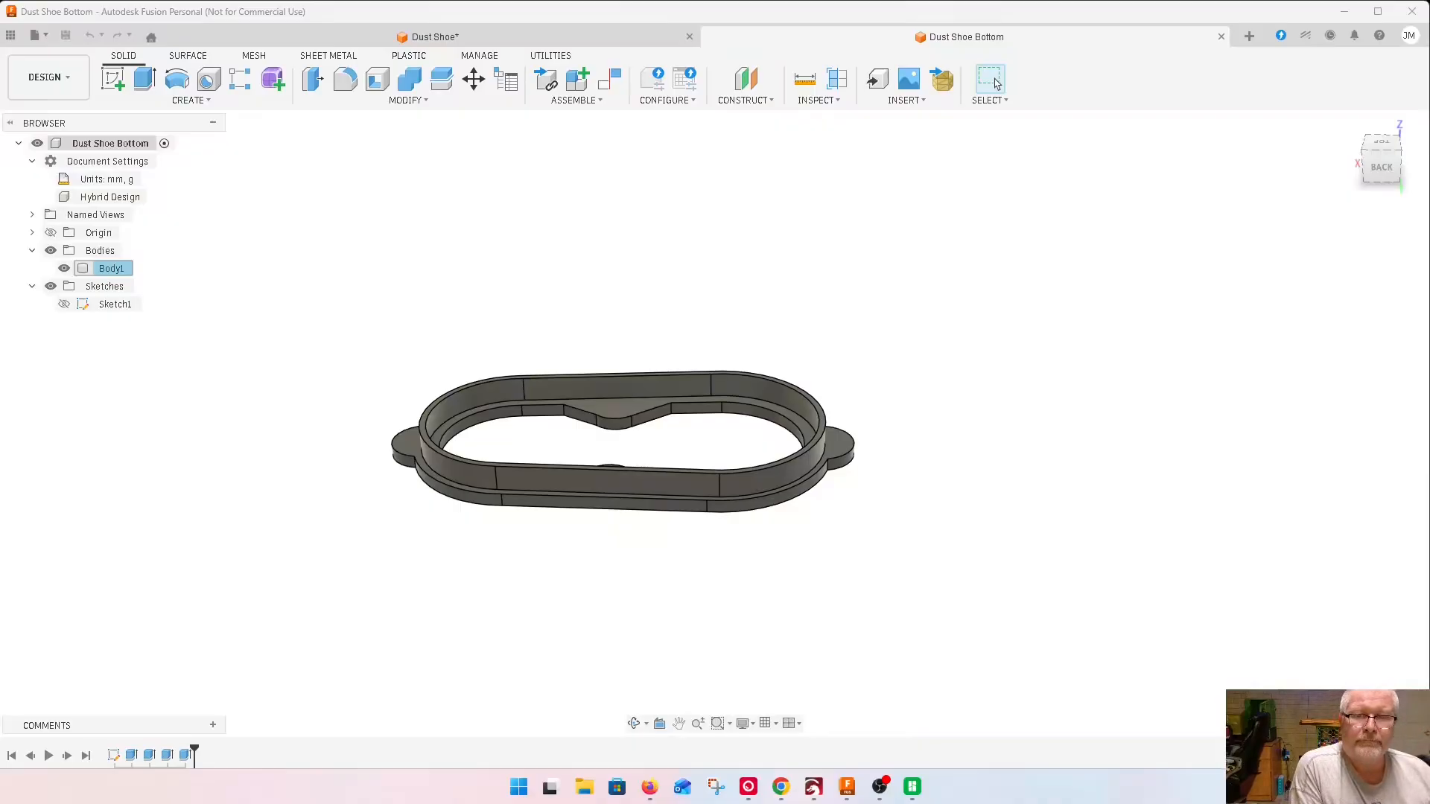
In Bambu Studio, check how the frame lies on the build plate and enable support for the print
left_click_drag(552, 211, 557, 2)
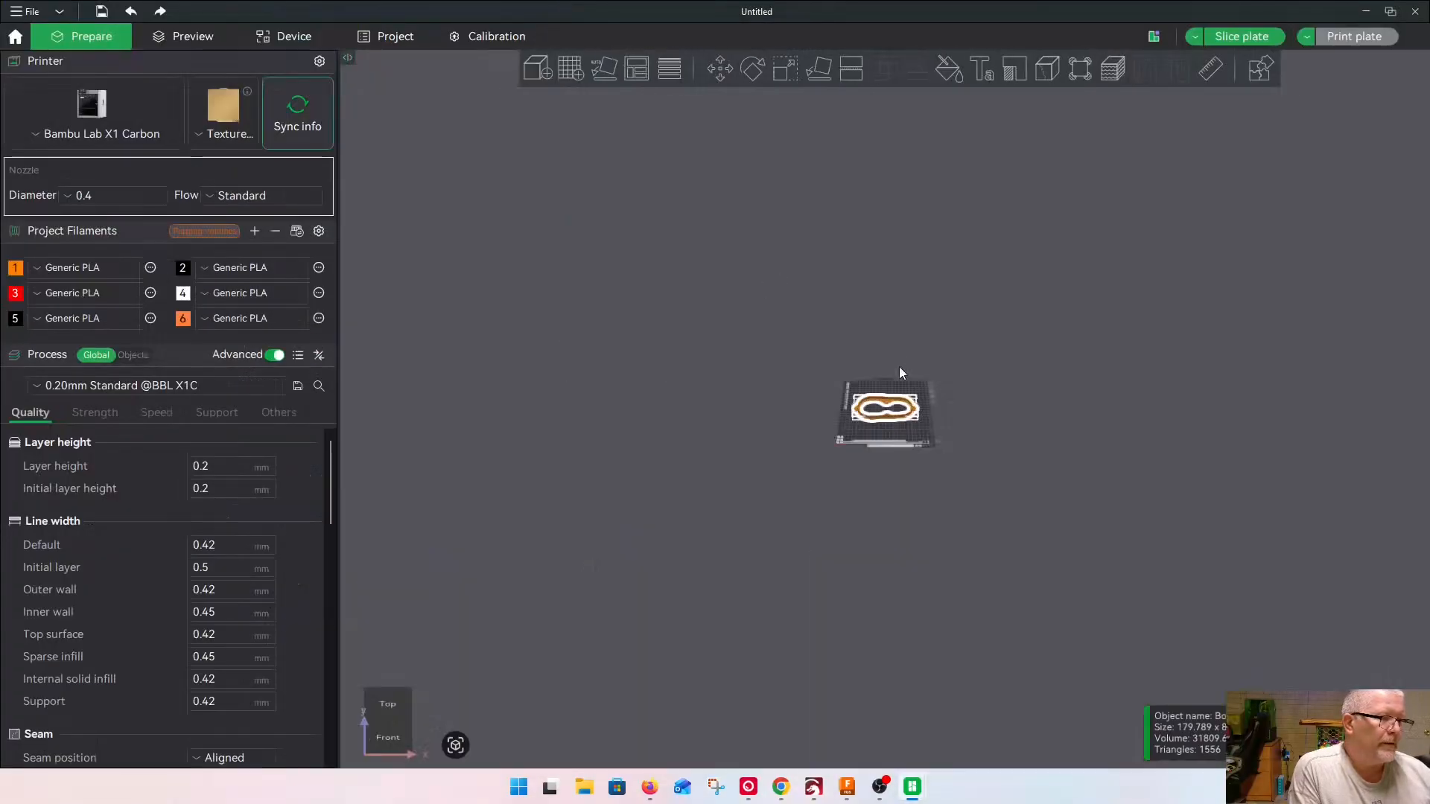
scroll(920, 431, "up", 15)
left_click_drag(893, 526, 938, 522)
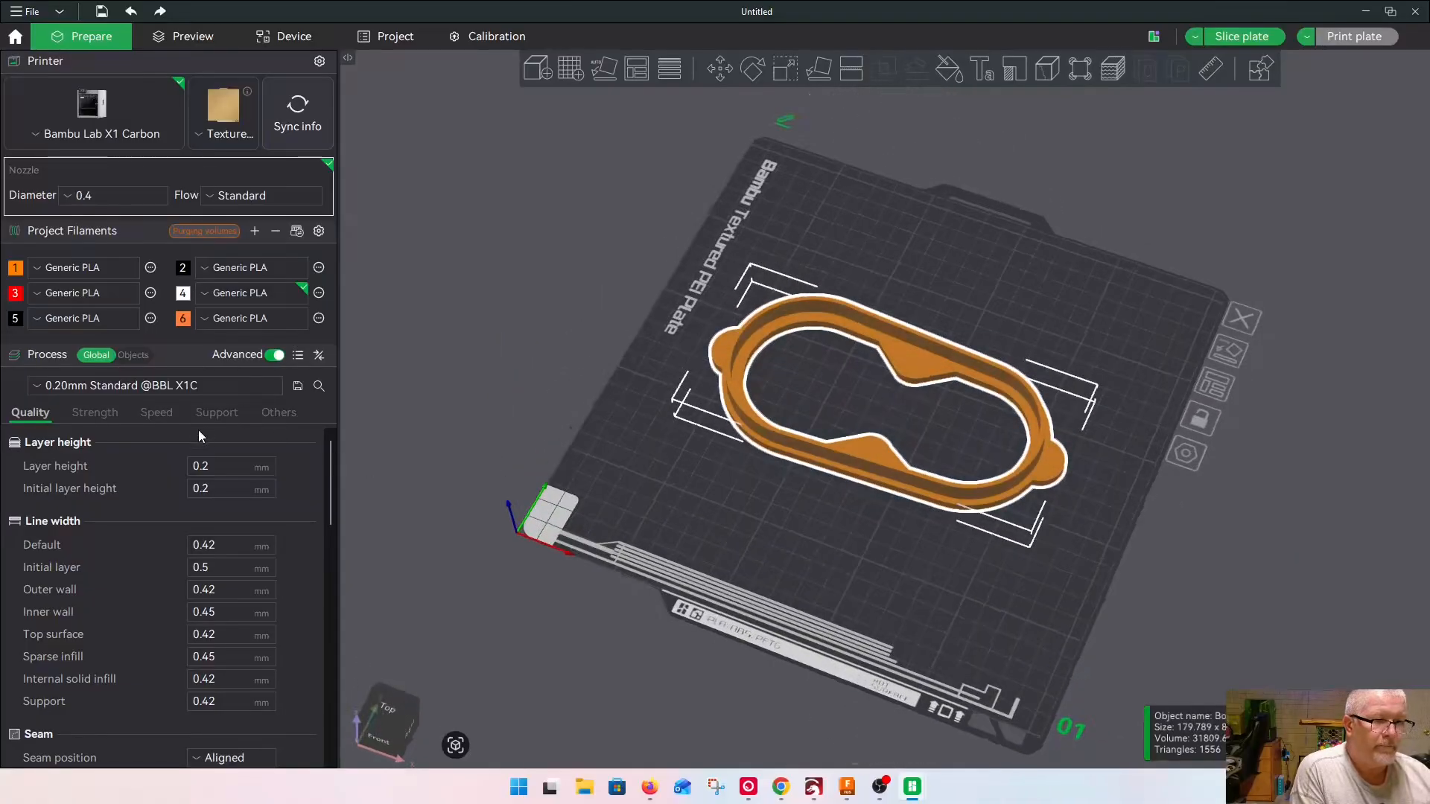
left_click_drag(793, 481, 968, 451)
scroll(905, 339, "up", 8)
scroll(934, 342, "down", 5)
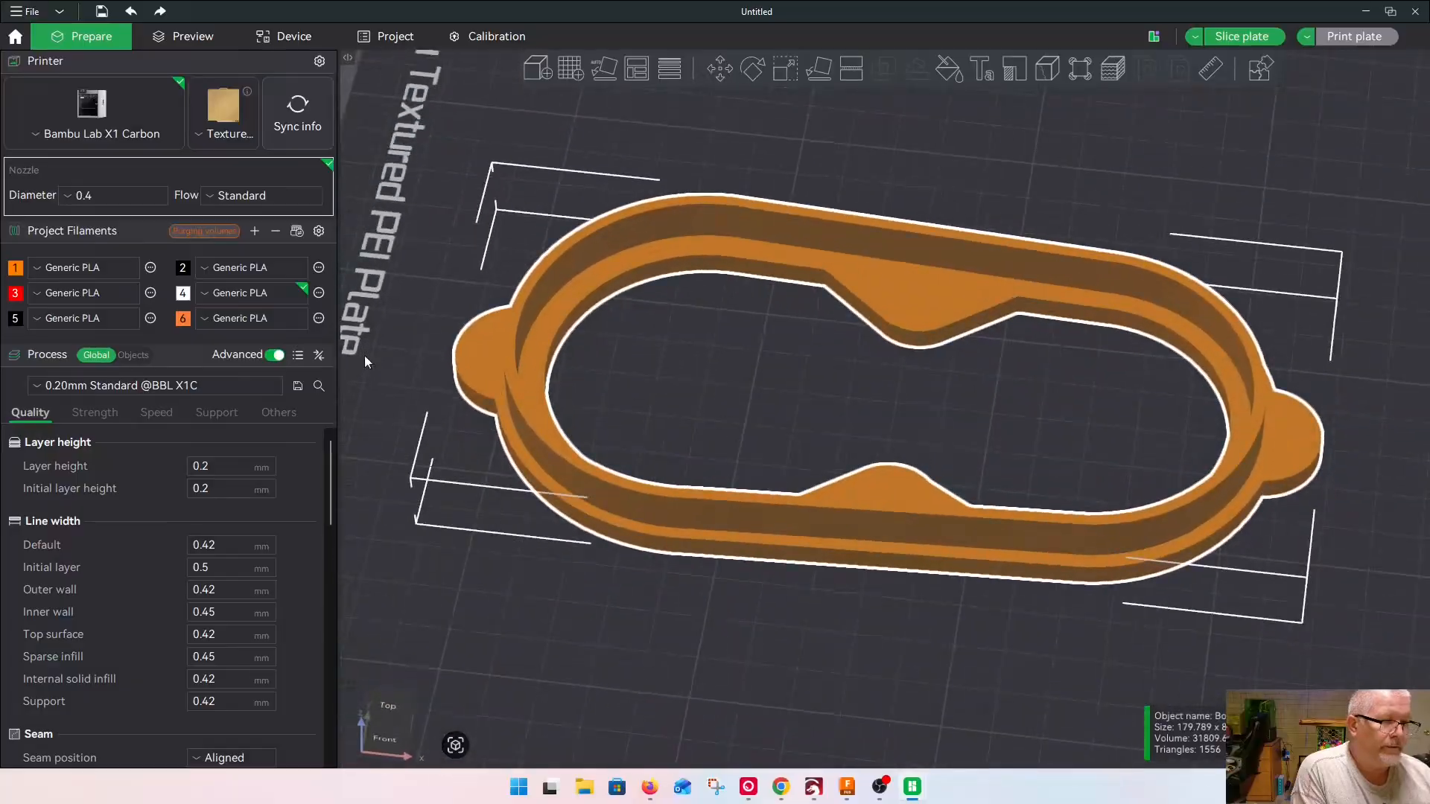
left_click(206, 419)
left_click(193, 467)
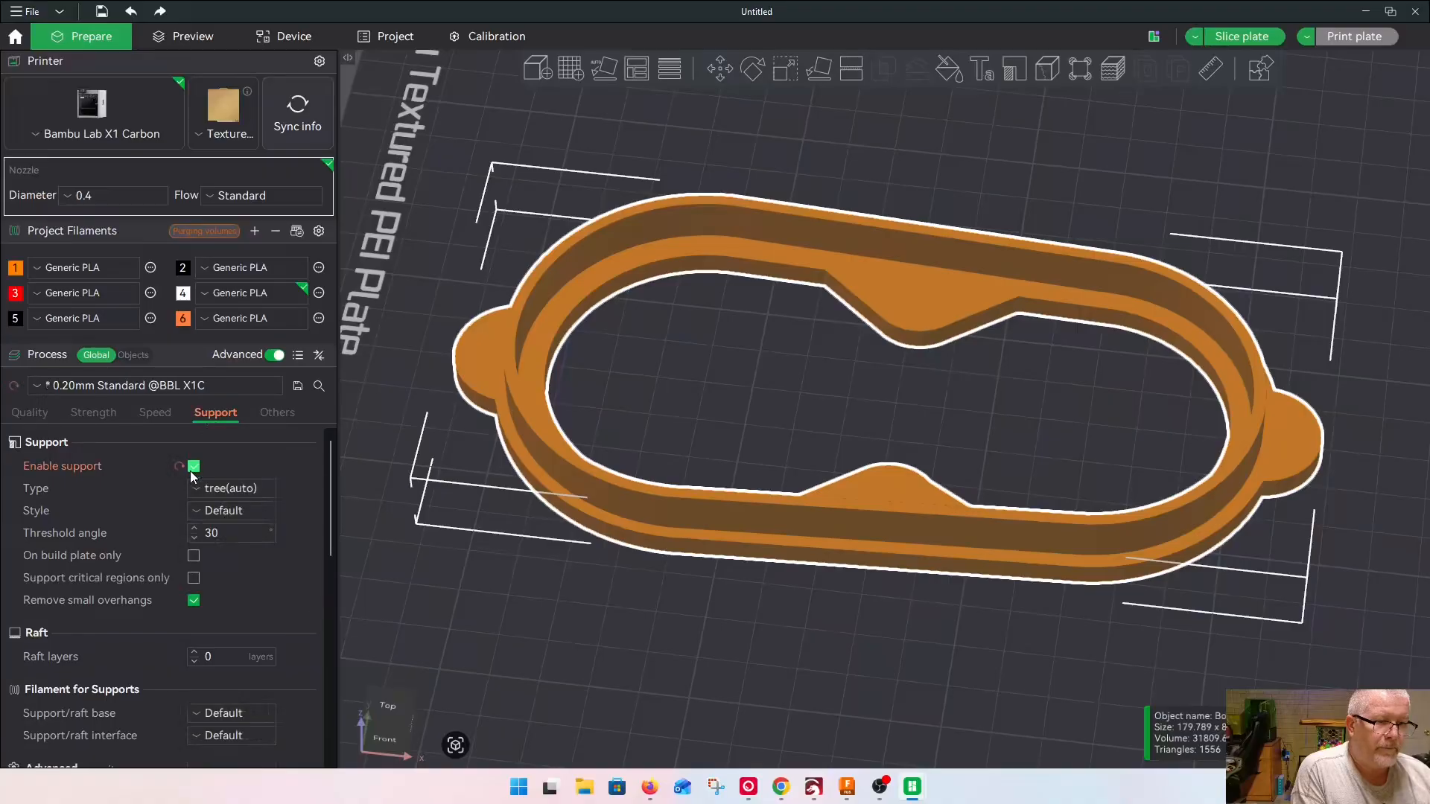